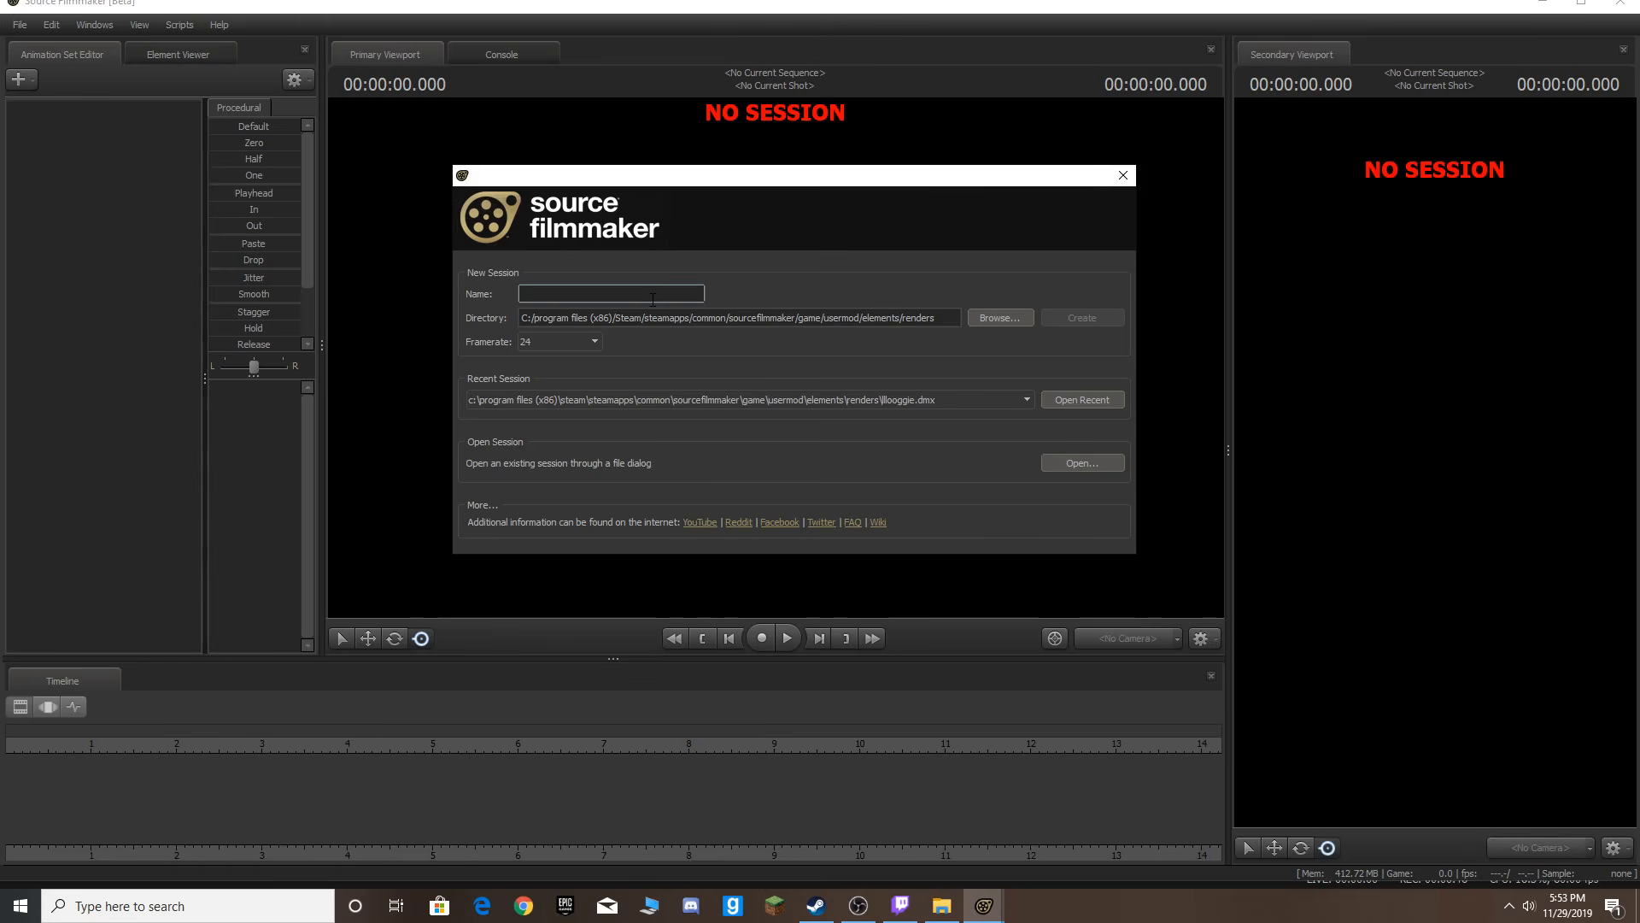
Create a new session named test.
text(t)
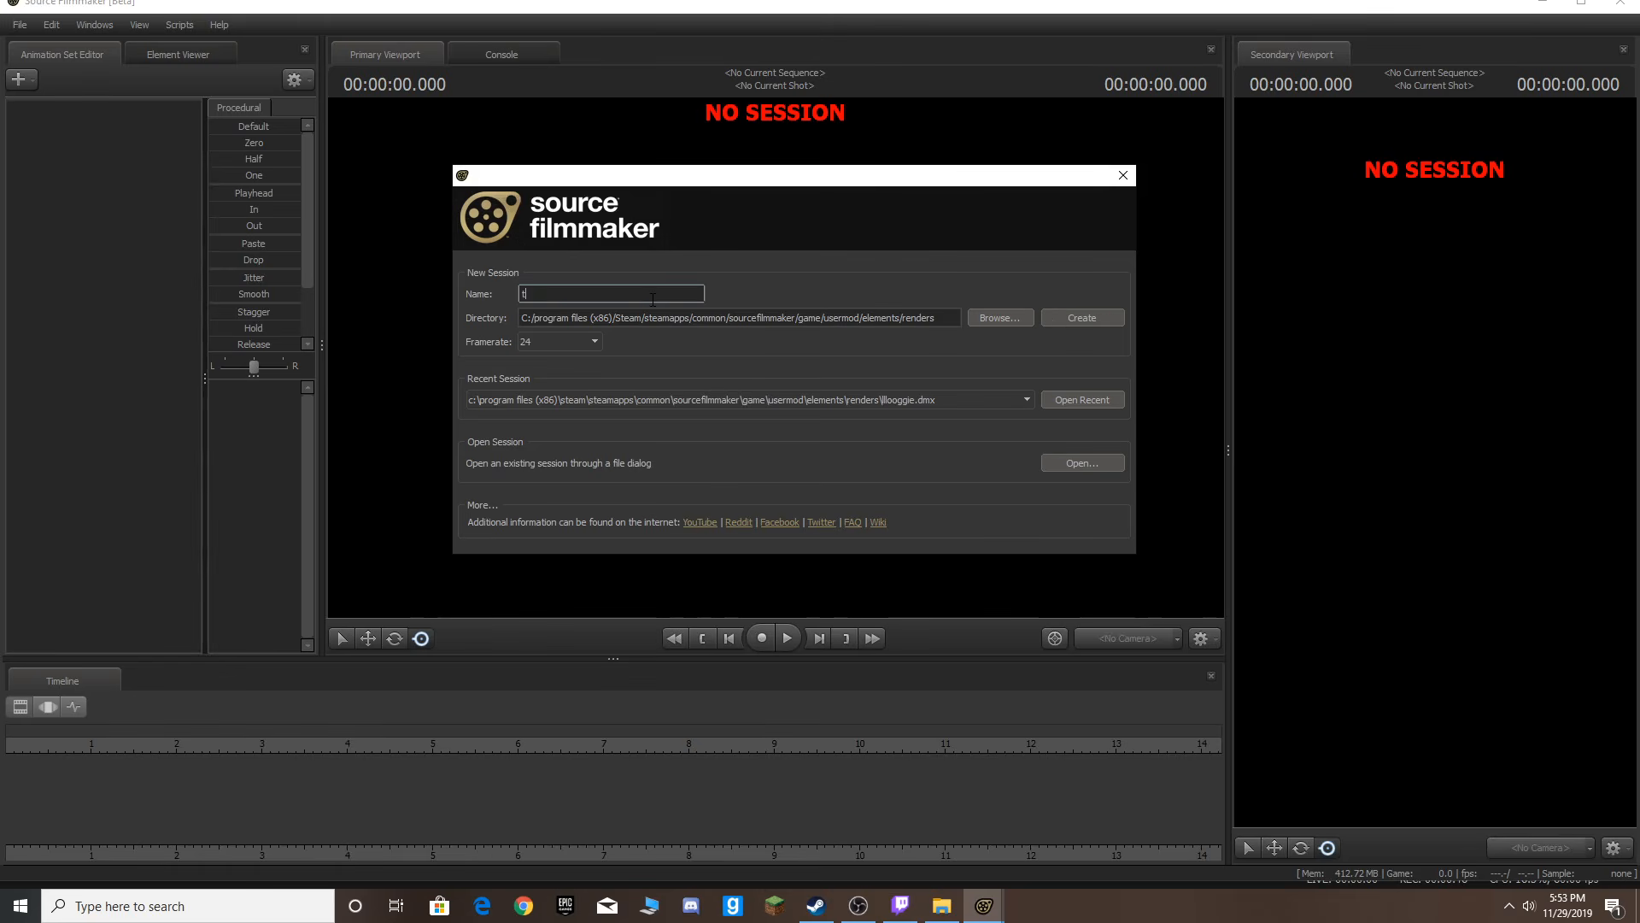
text(est)
key(Return)
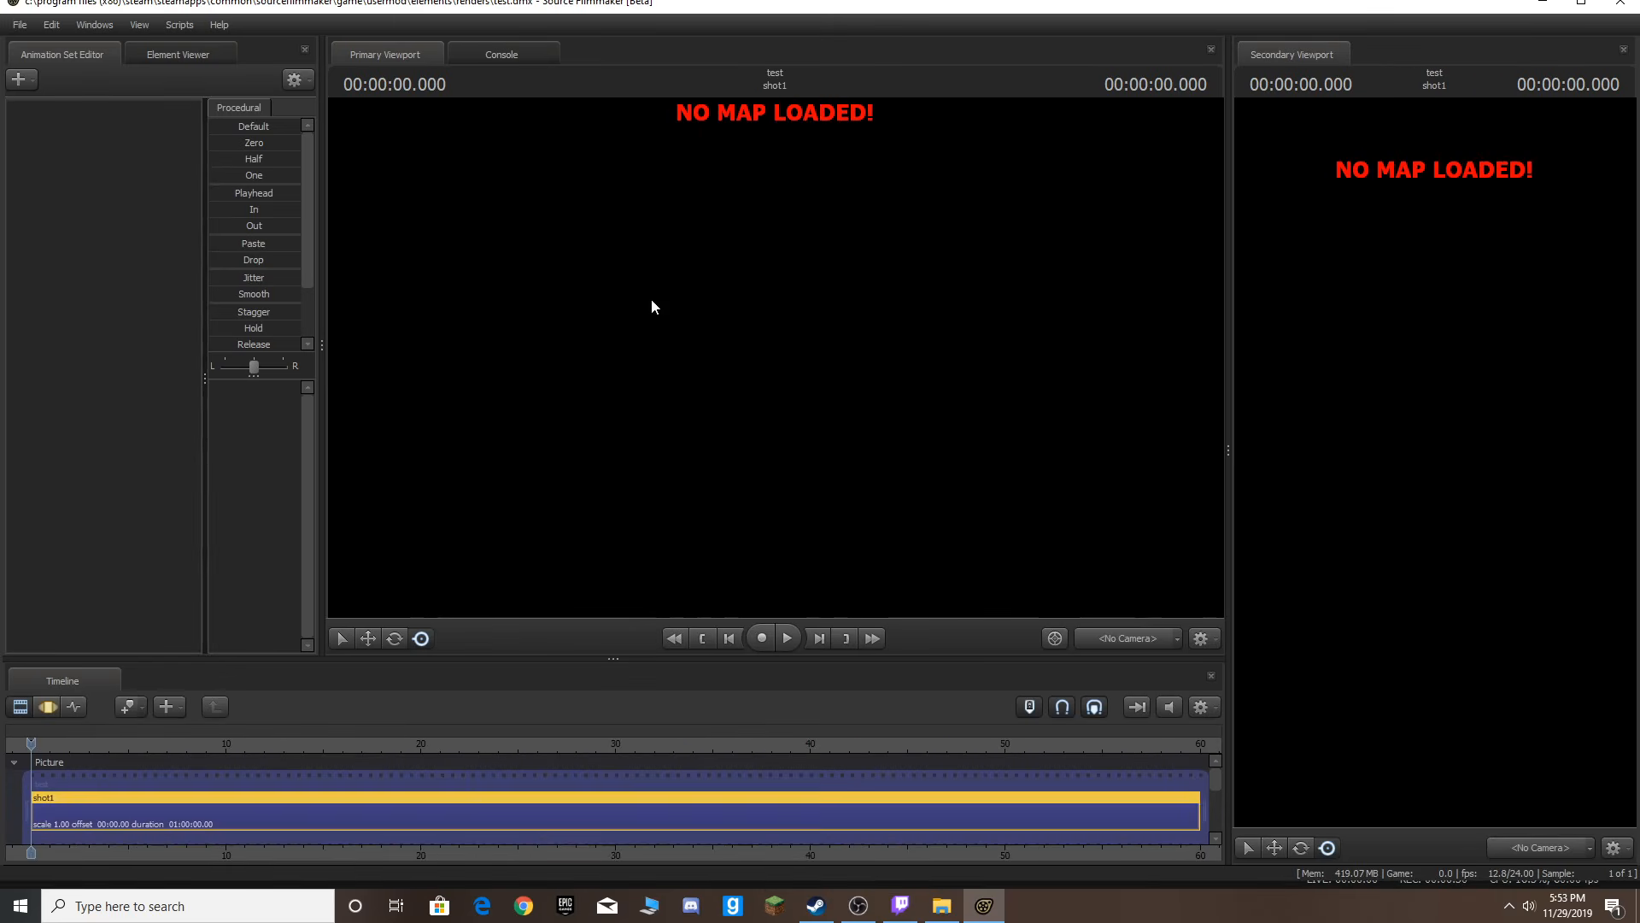
right_click(615, 252)
click(656, 401)
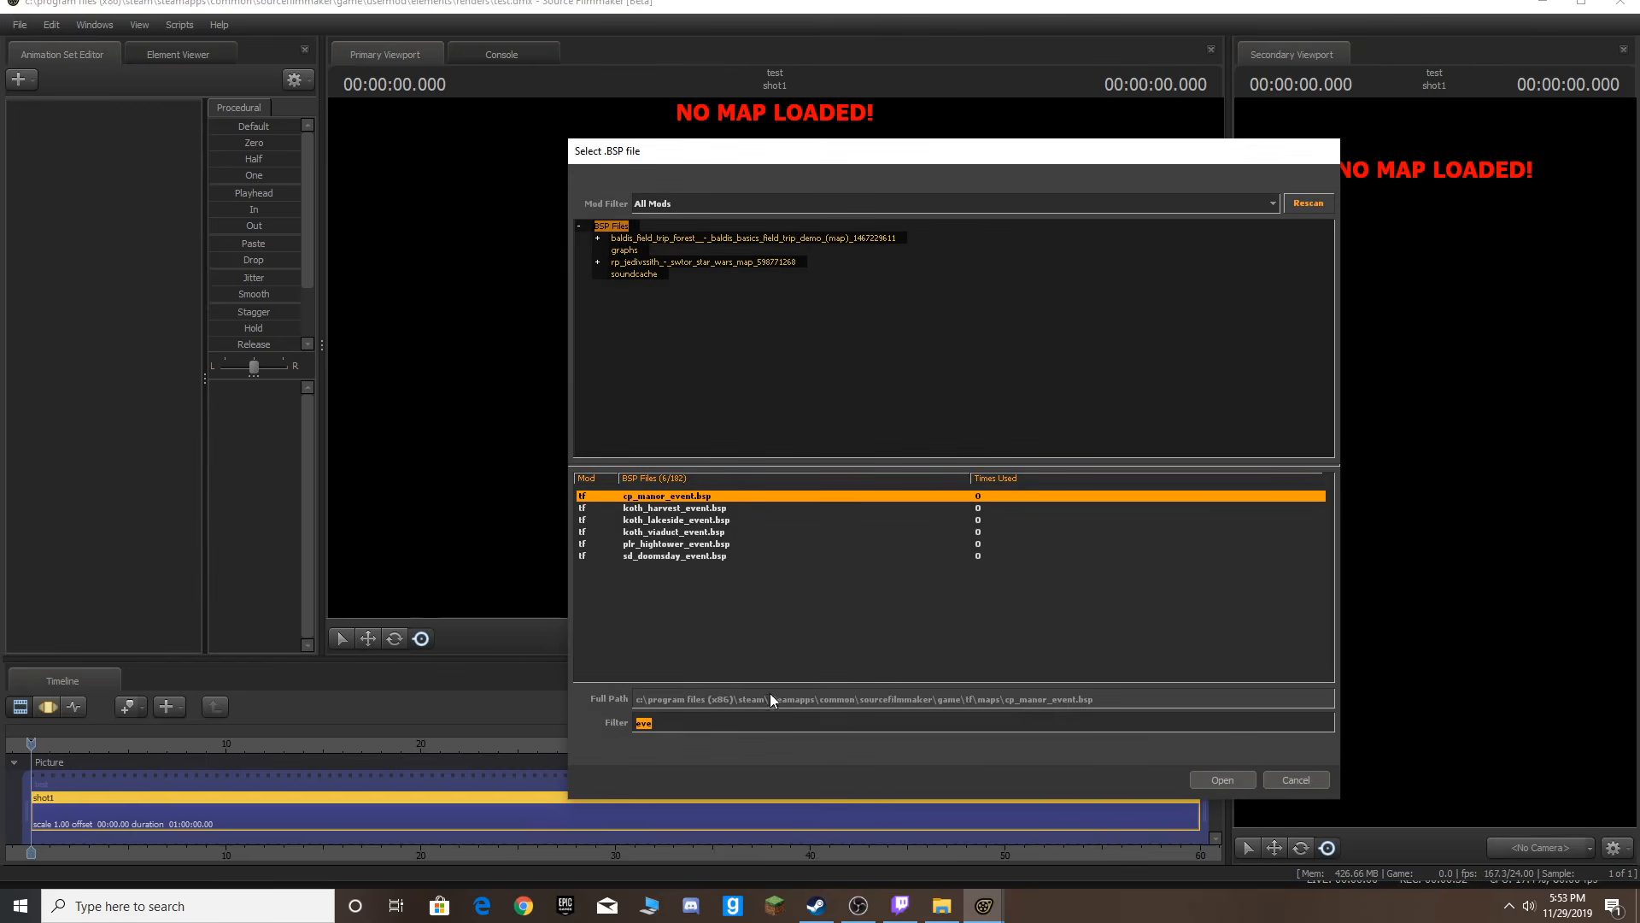
click(1275, 779)
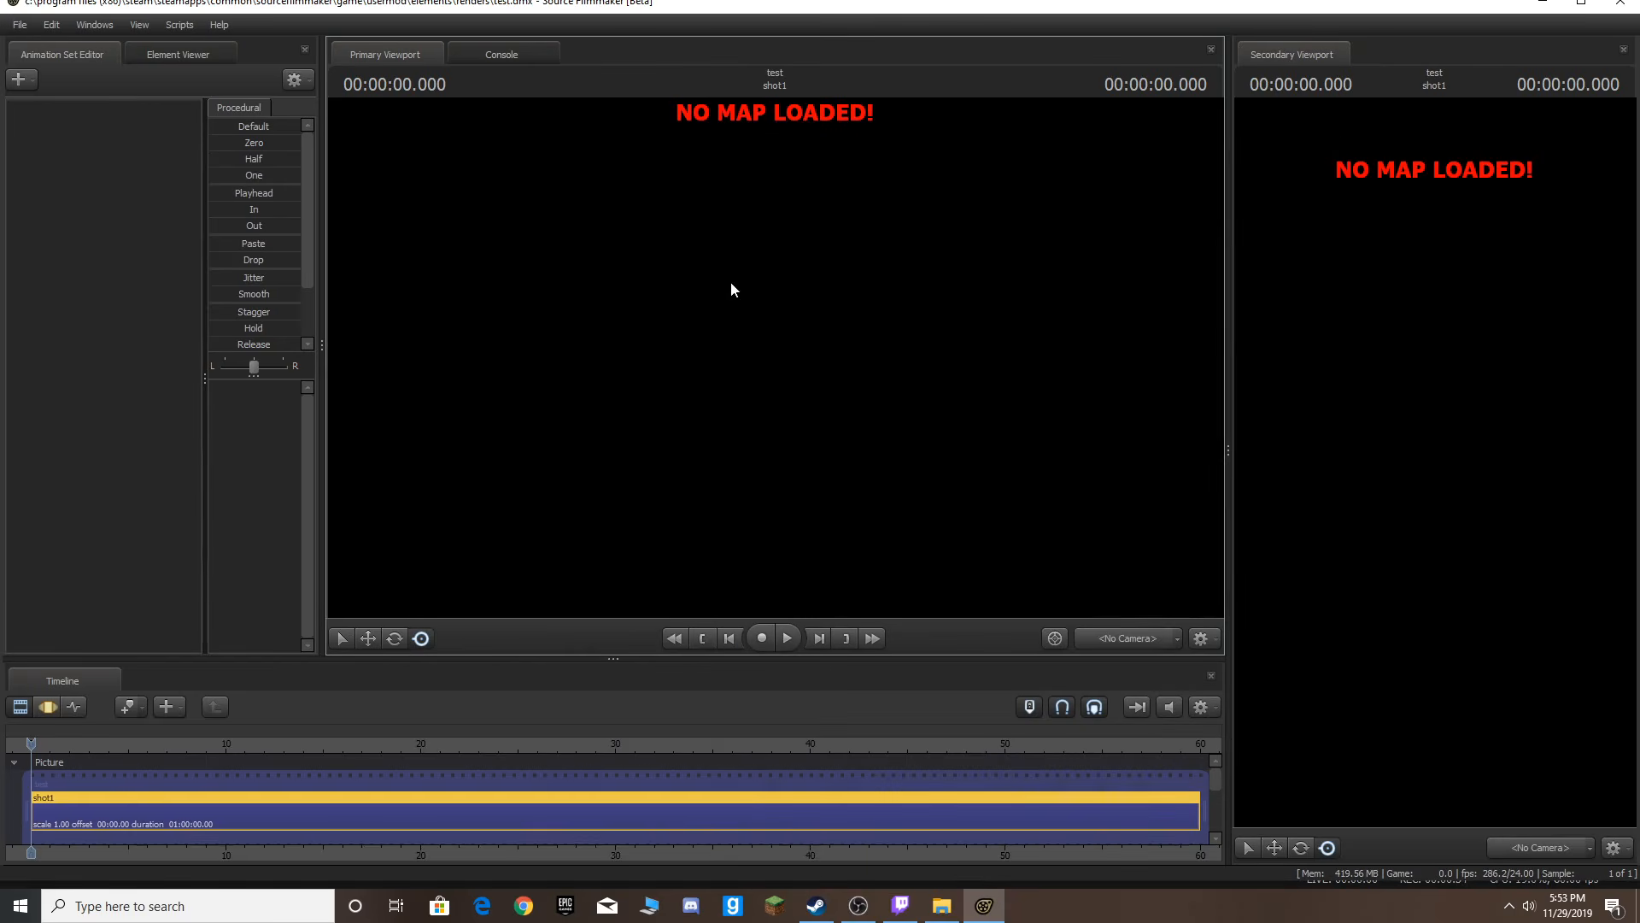
Load a map into the session from the map selection dialog.
right_click(852, 319)
click(869, 461)
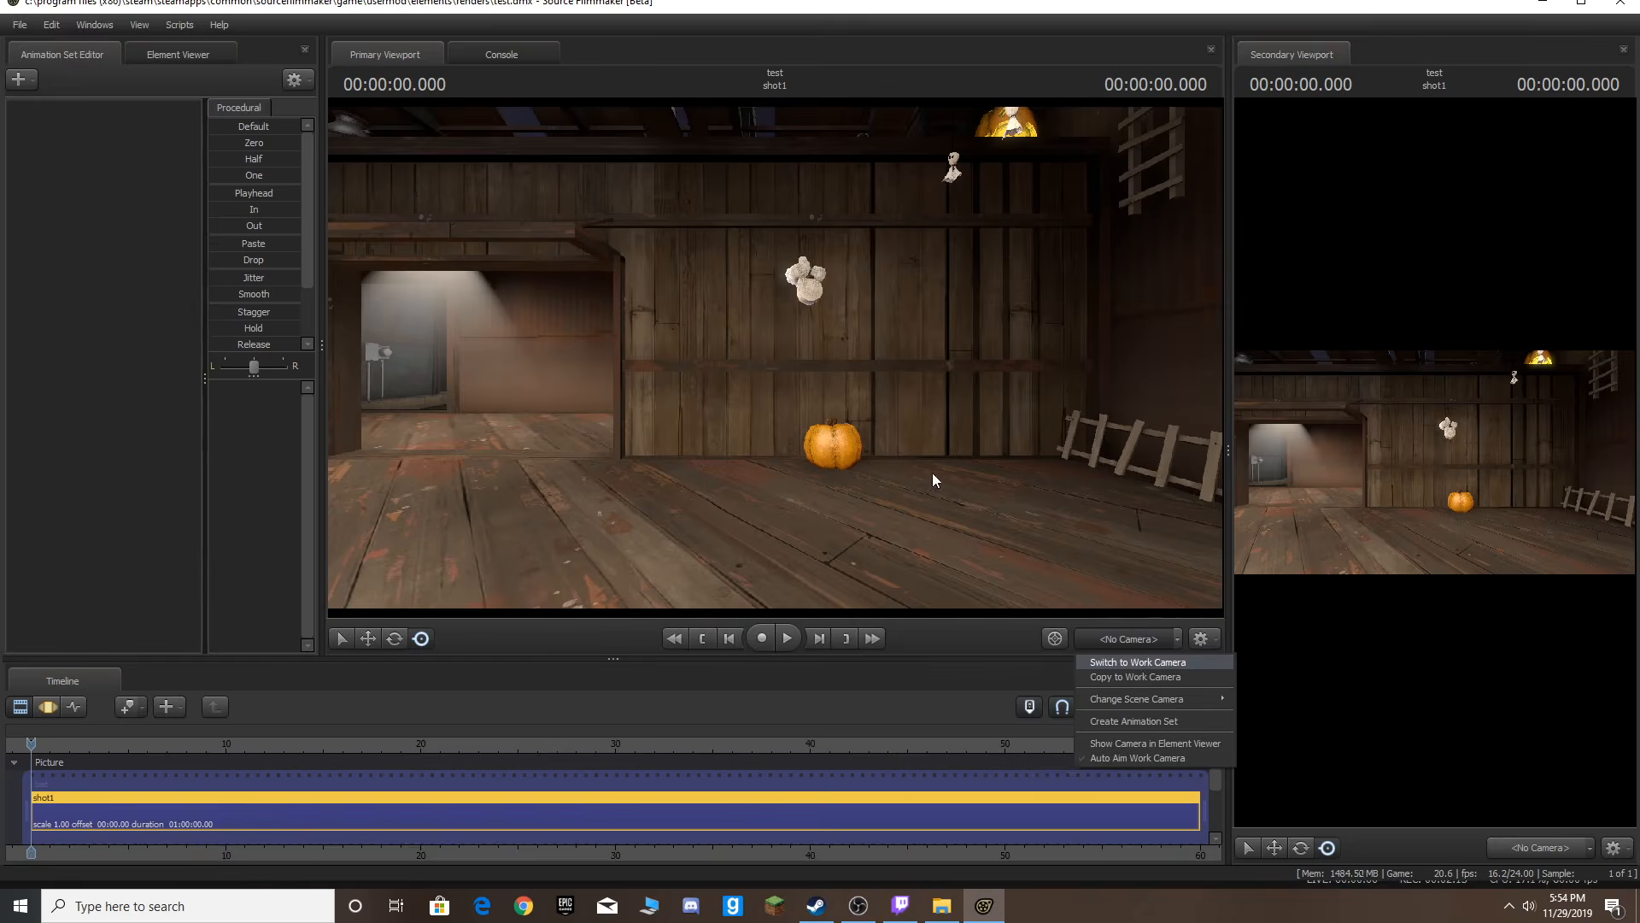
click(932, 475)
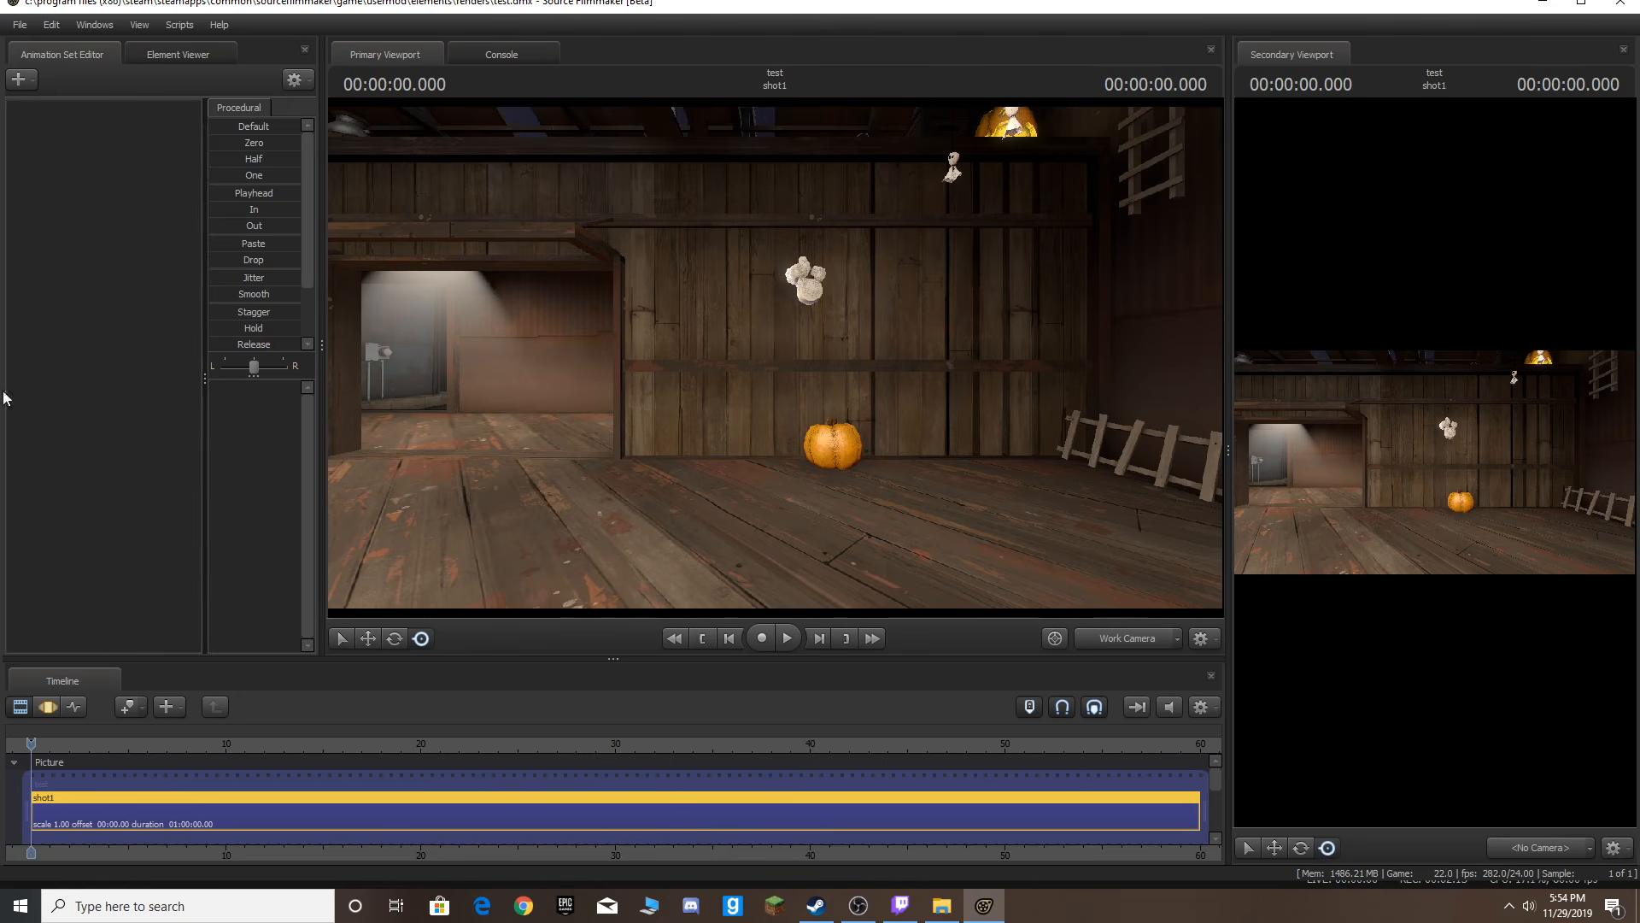
right_click(1422, 357)
click(974, 424)
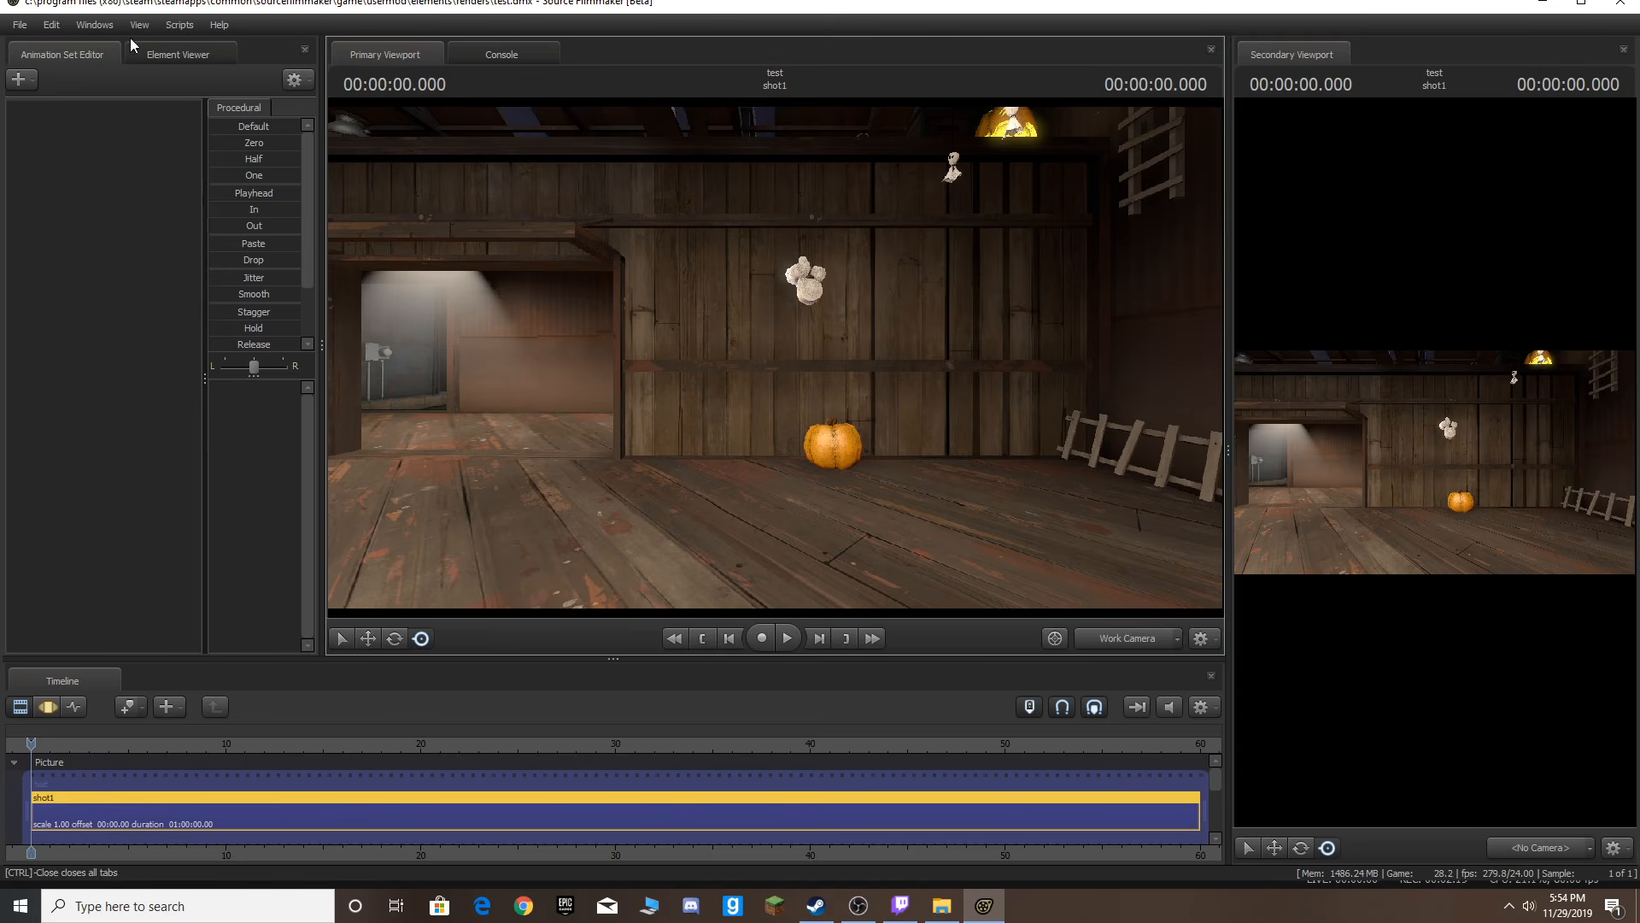
click(101, 26)
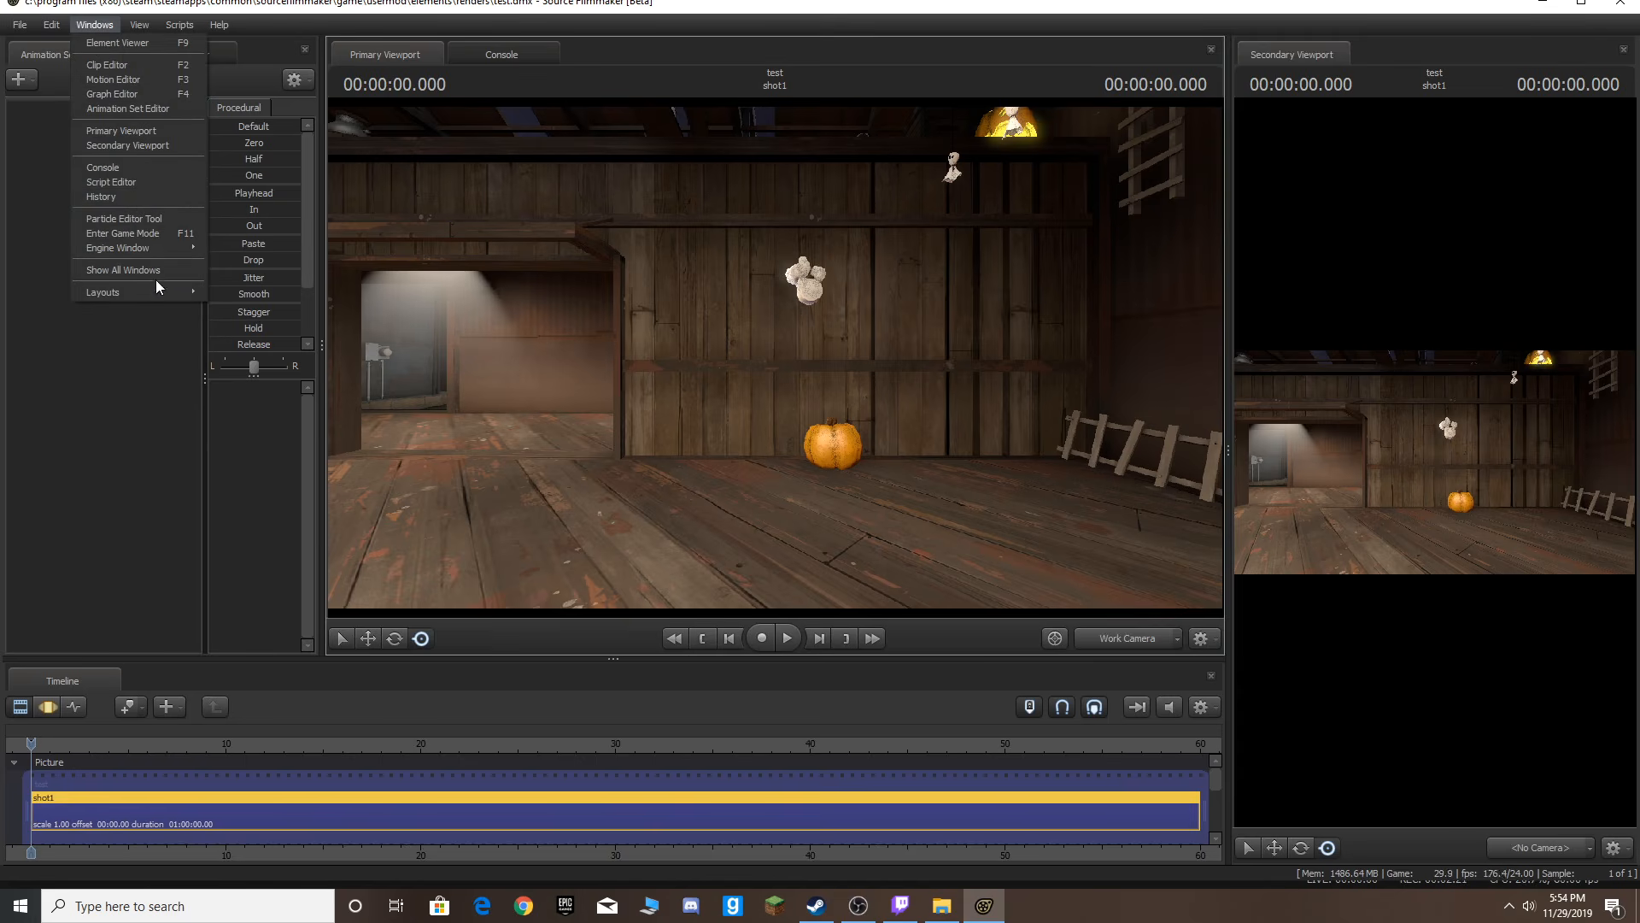
mouse_move(170, 288)
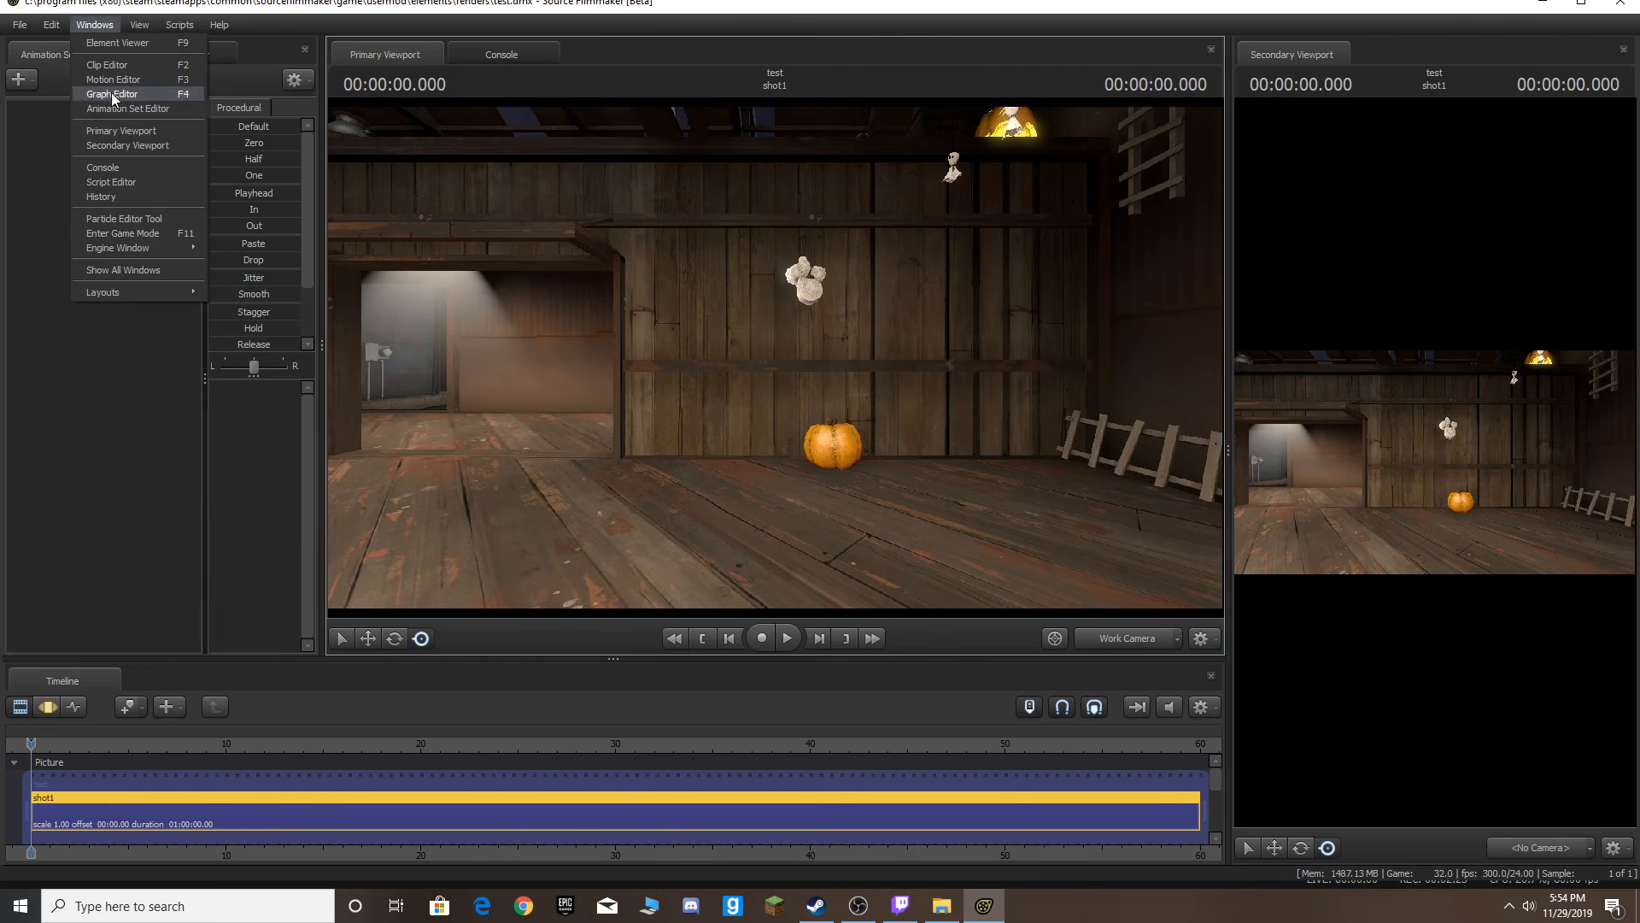
click(128, 145)
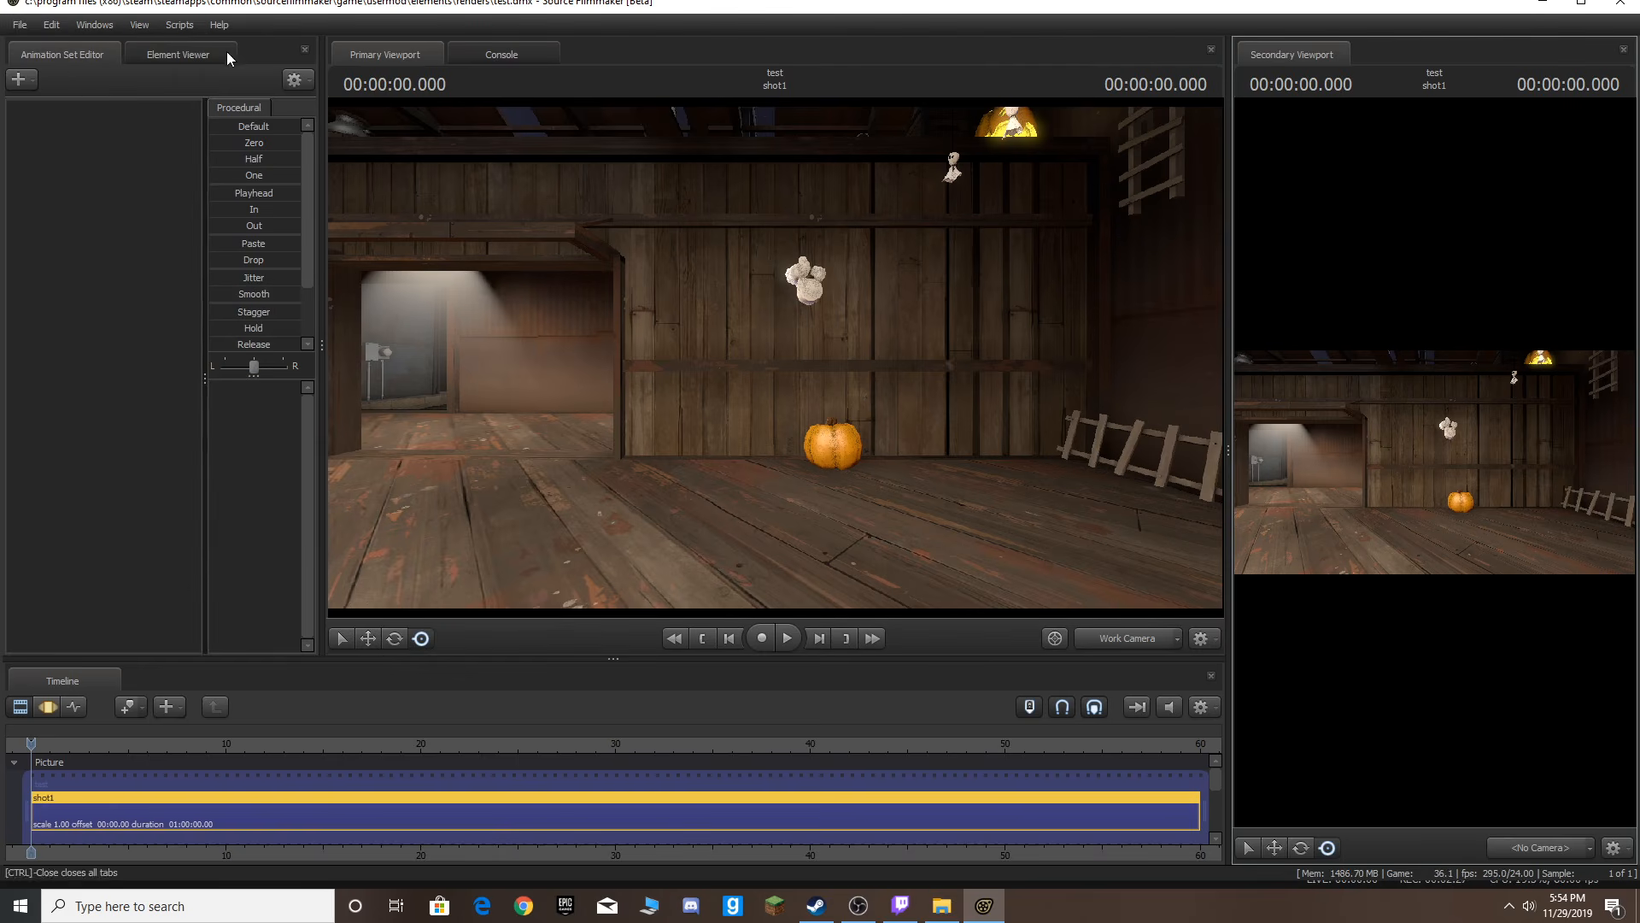
Switch the workspace to a different window layout.
click(96, 27)
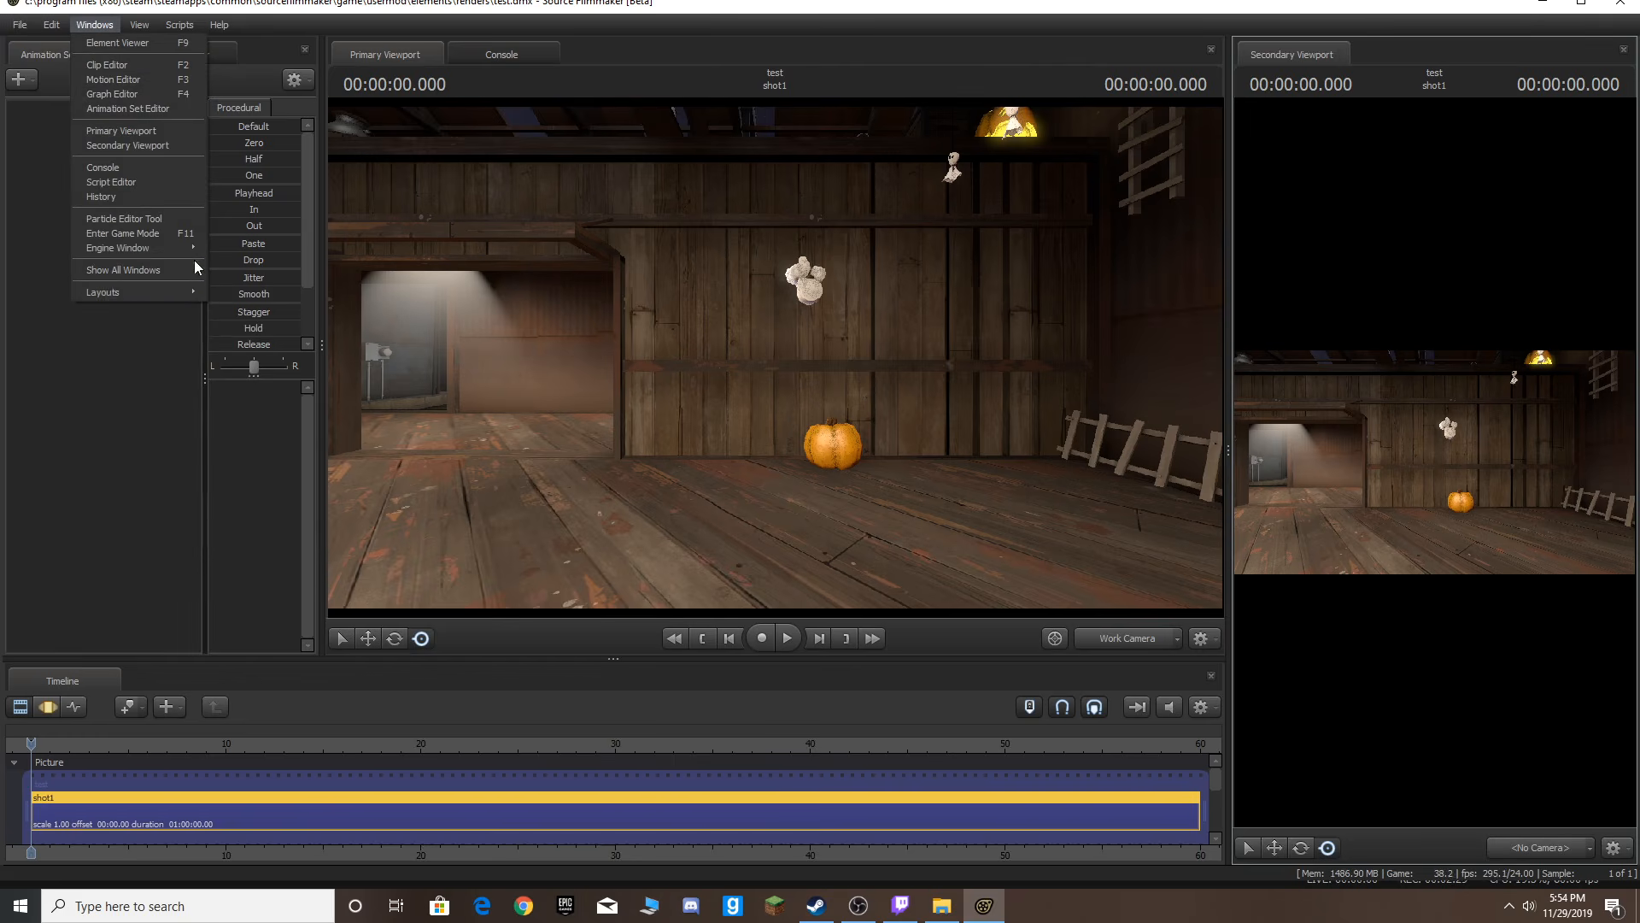
mouse_move(179, 291)
click(258, 295)
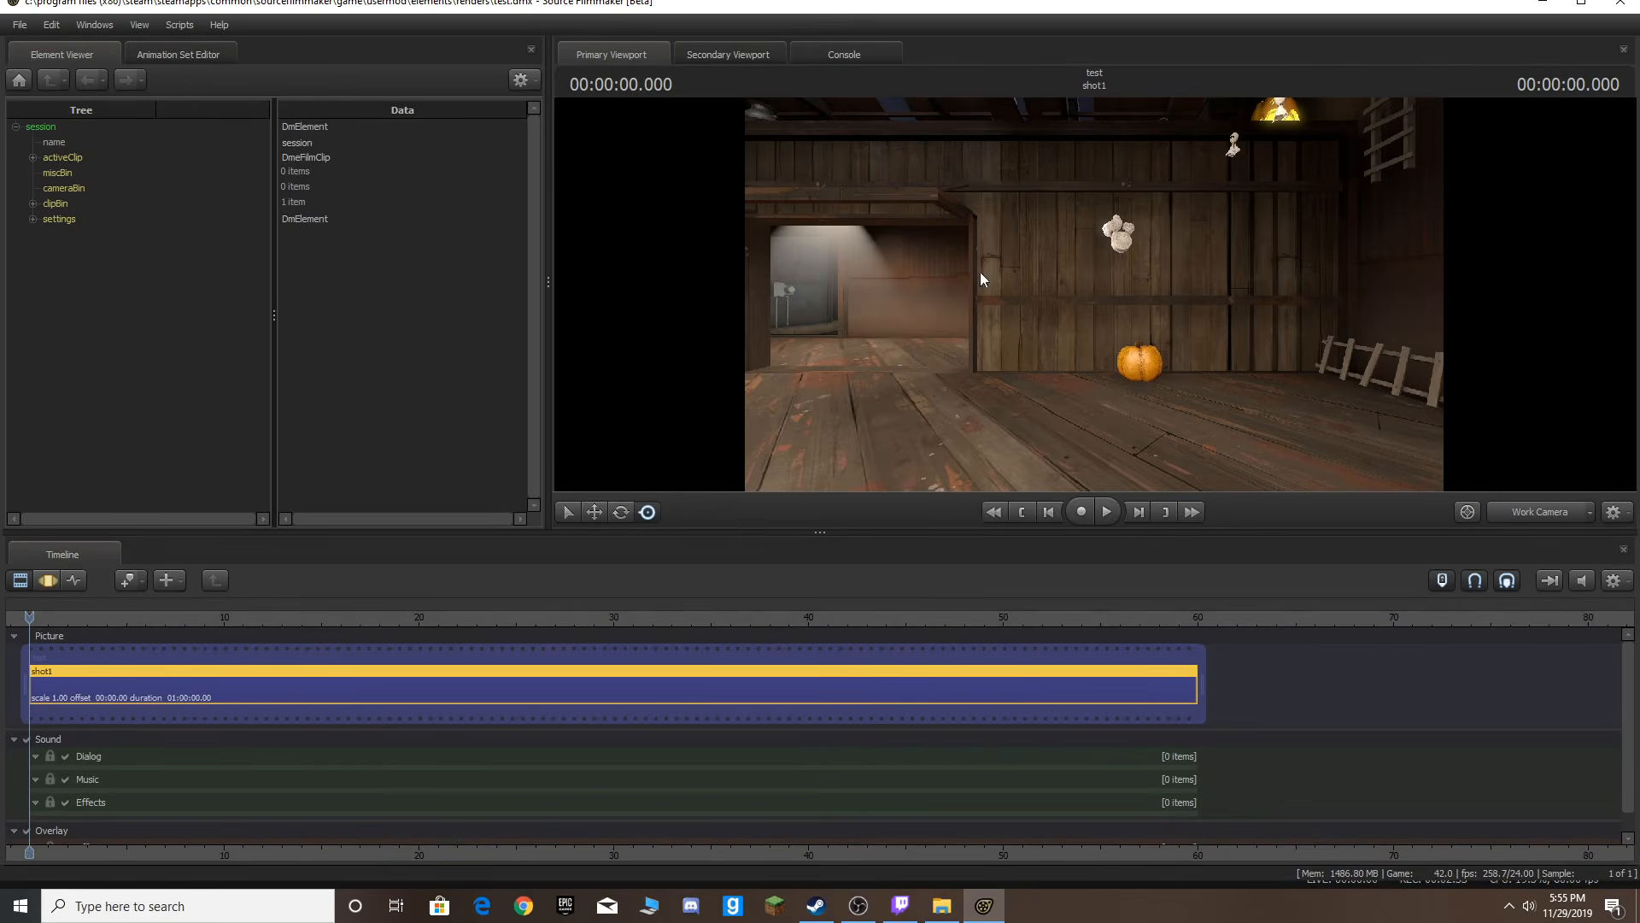
Open the Secondary Viewport and dock it as its own panel beside the primary viewport.
click(93, 25)
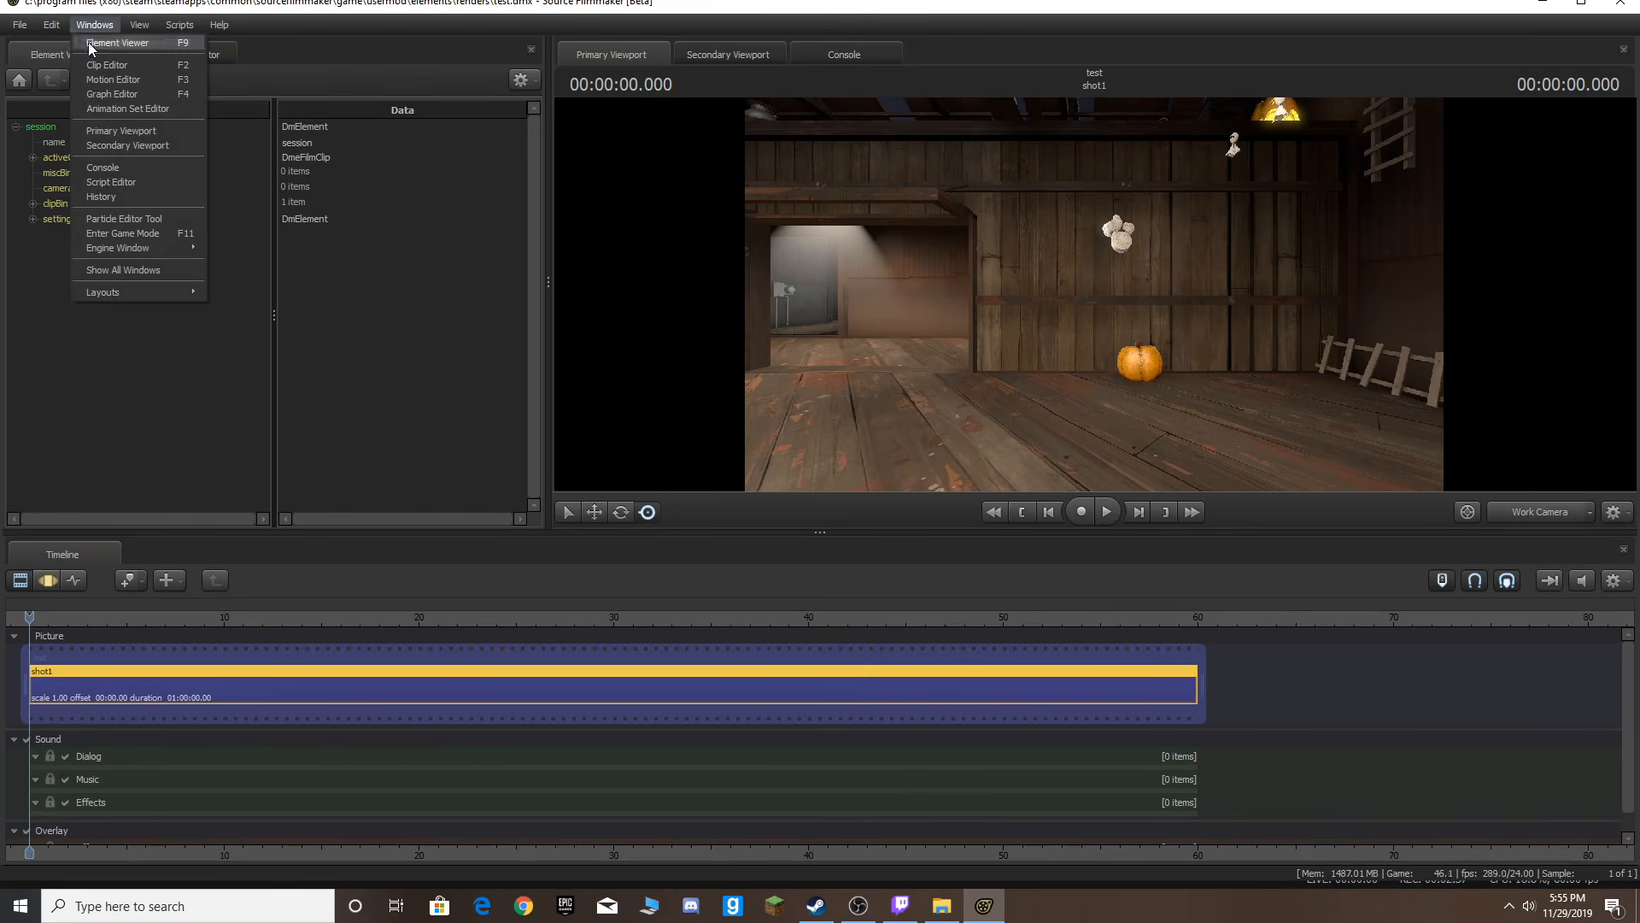
click(127, 144)
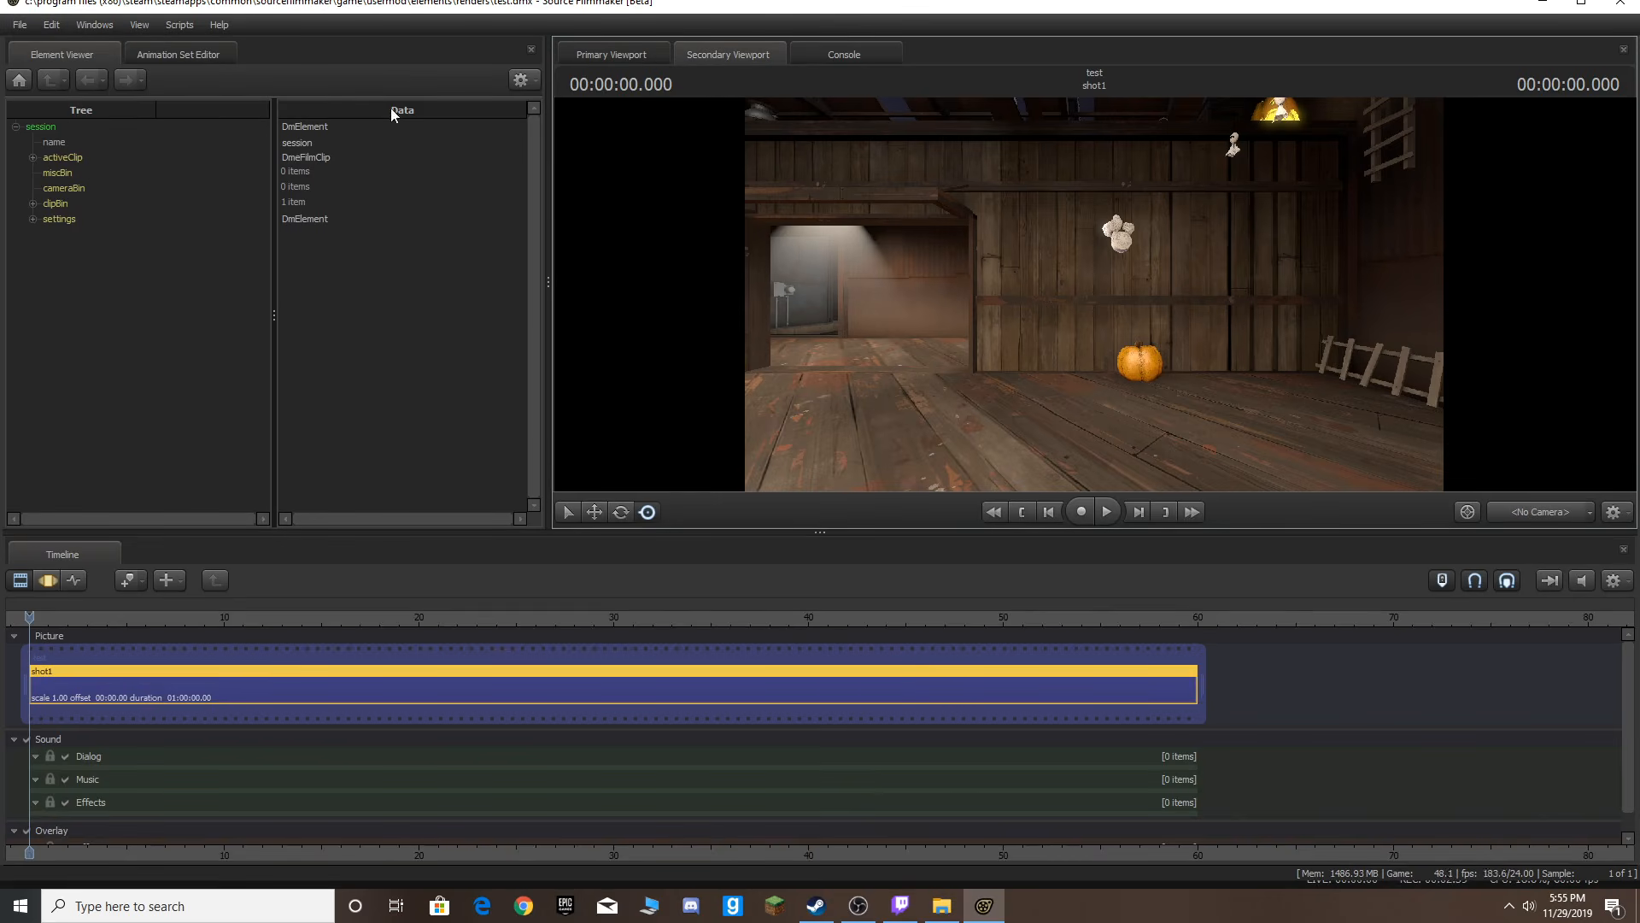
drag(715, 60, 1599, 461)
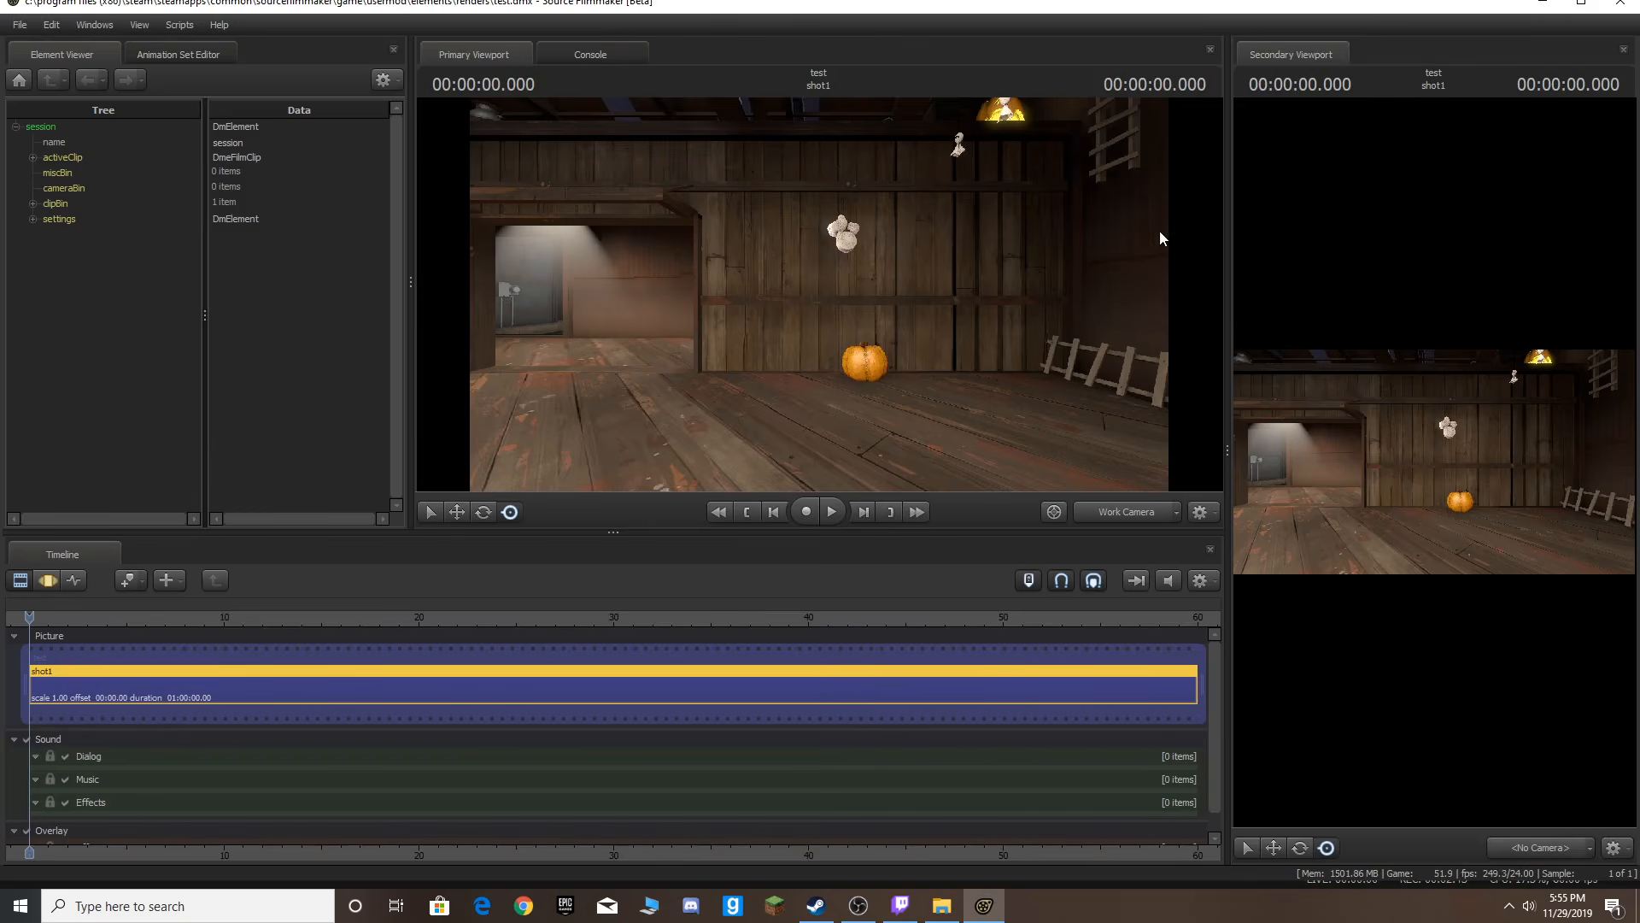
Resize the surrounding panels to enlarge the primary viewport.
drag(414, 352, 226, 320)
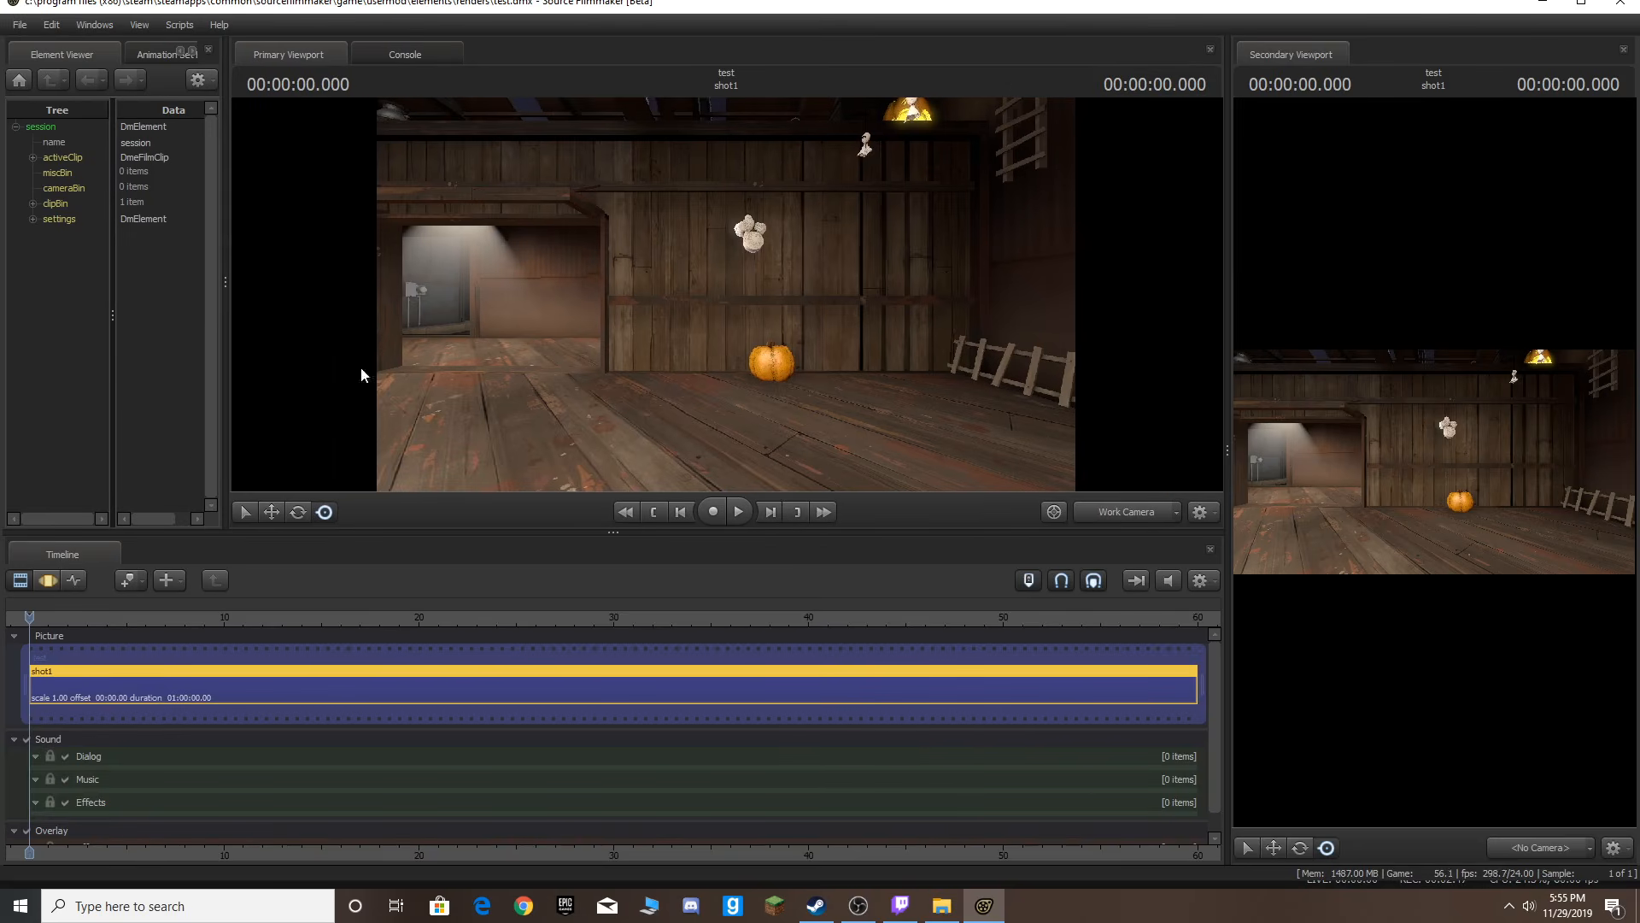
drag(733, 535, 742, 649)
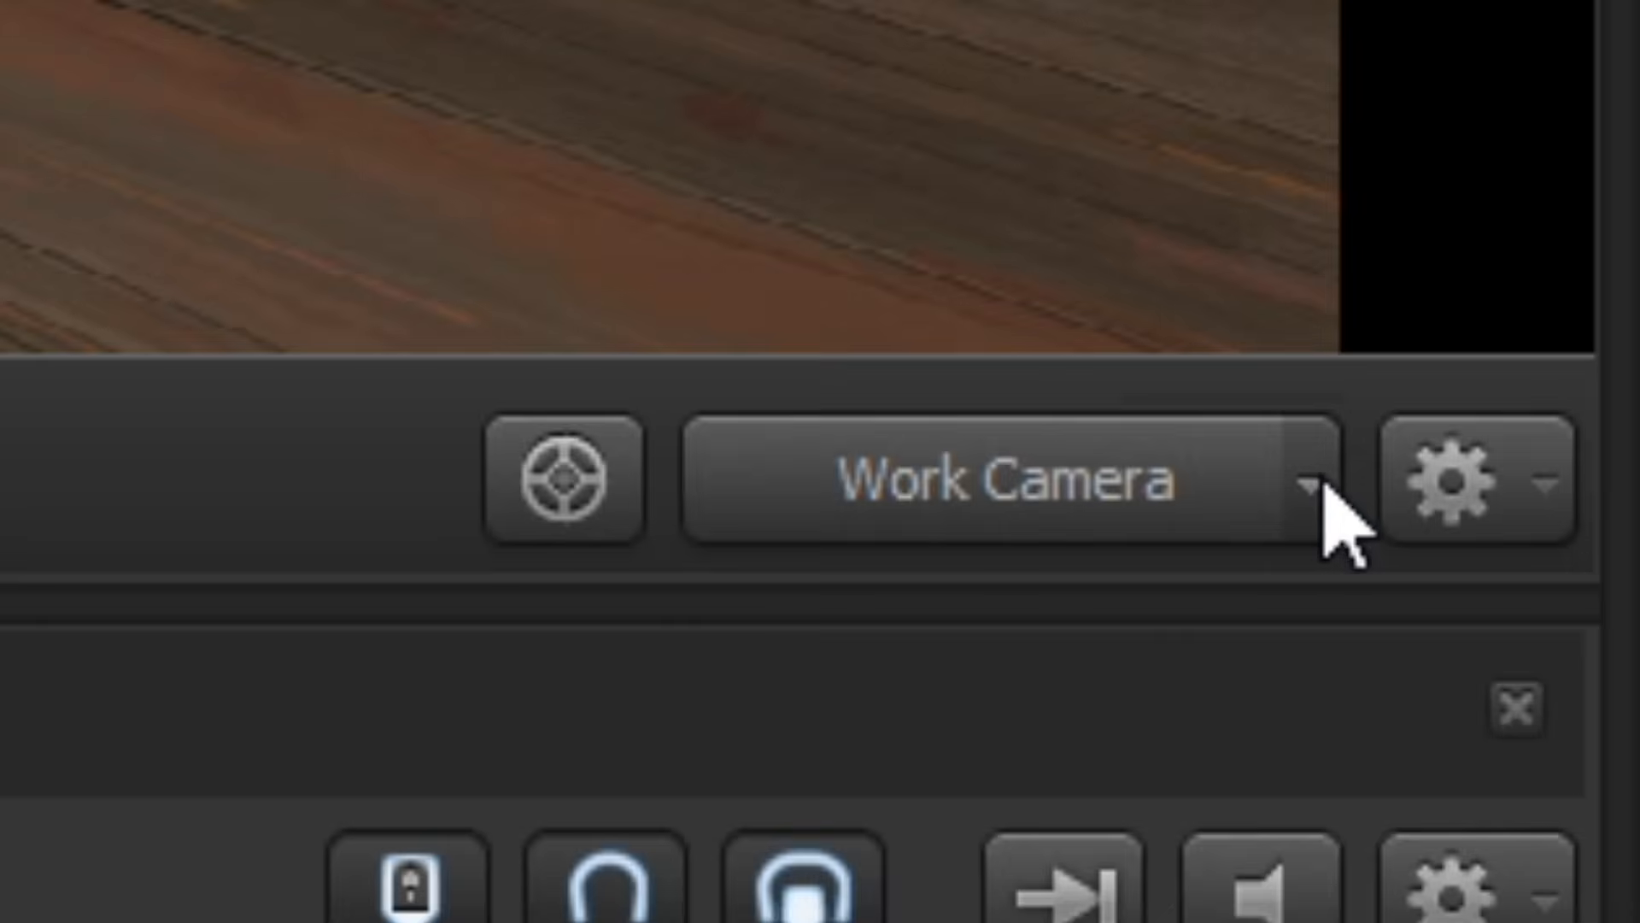
Create a new scene camera for the primary viewport.
click(1177, 633)
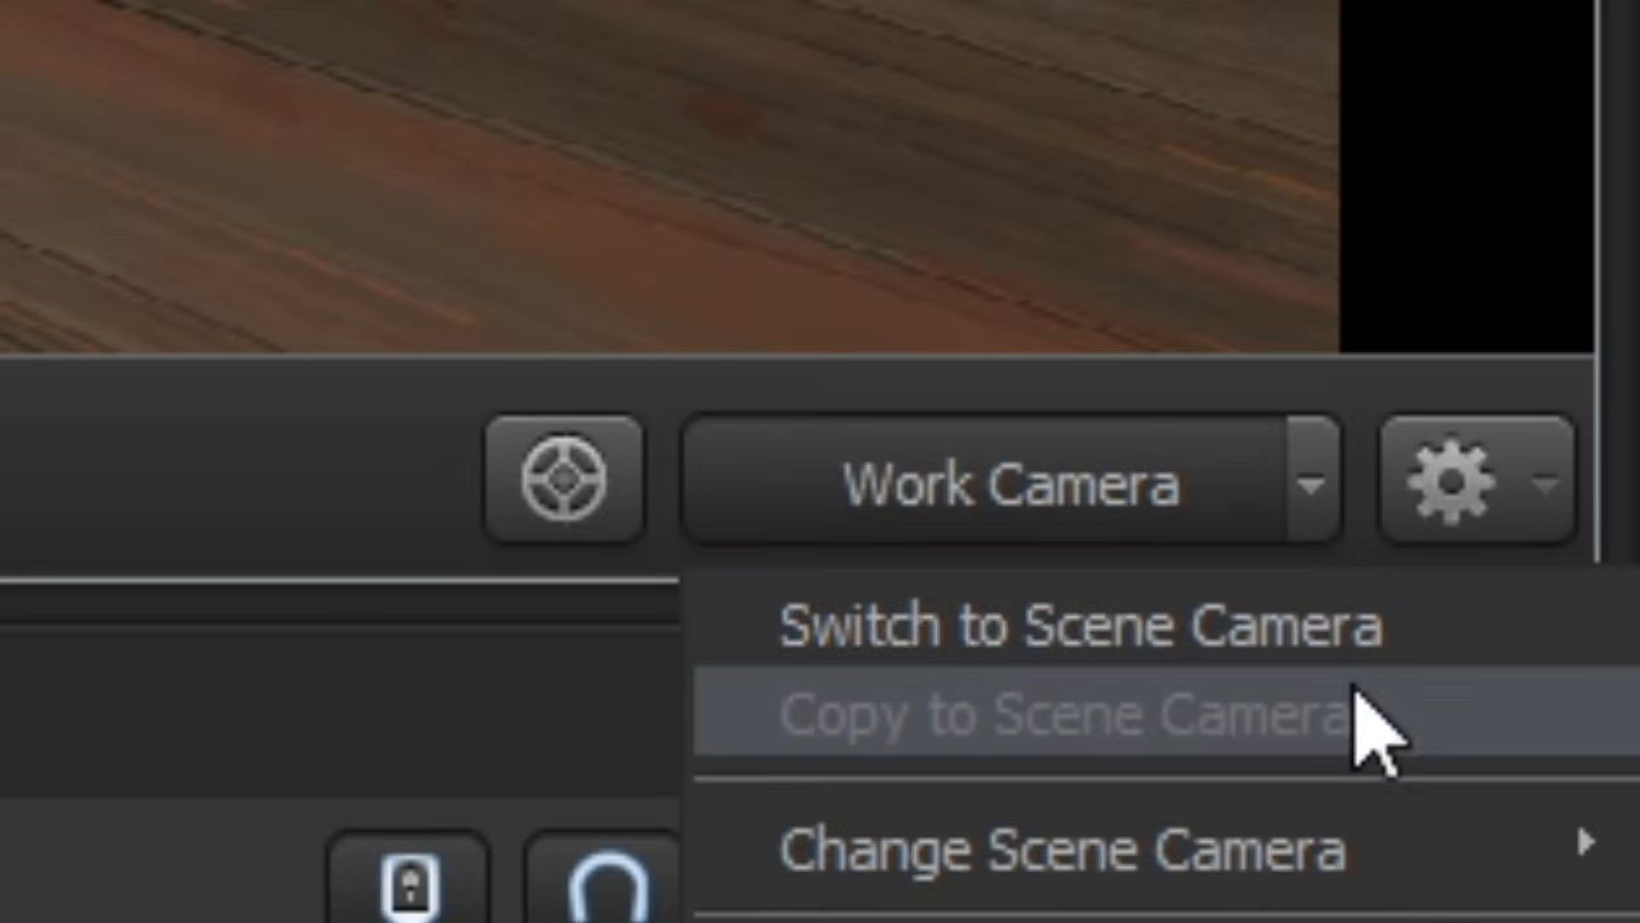
mouse_move(1190, 694)
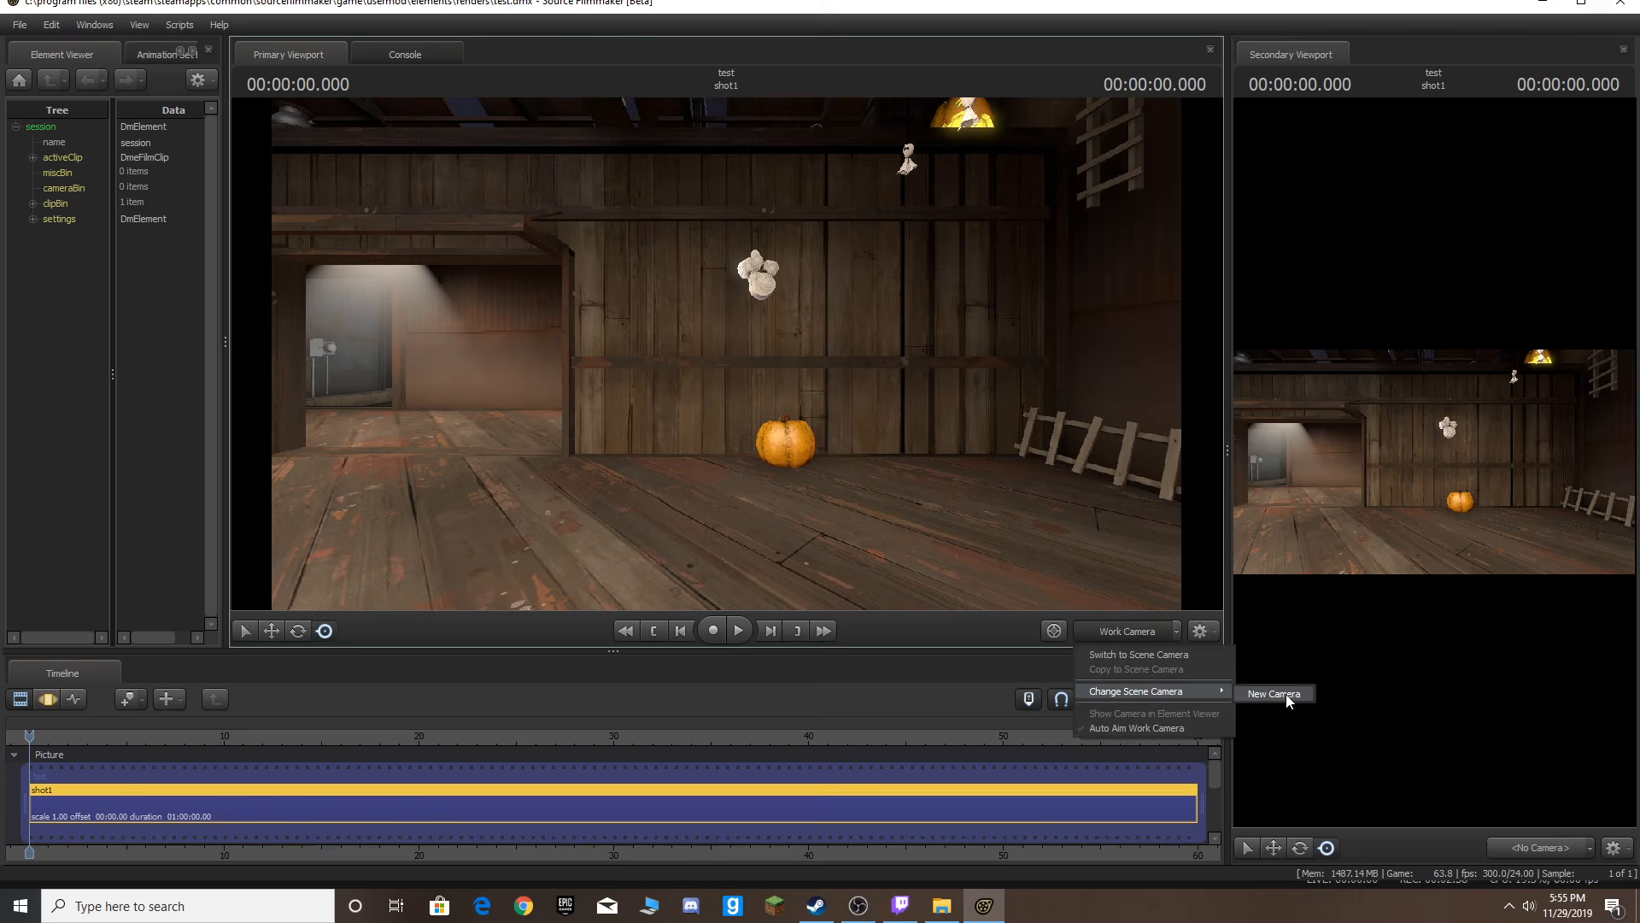
click(1464, 384)
Fly the new camera through the map until it frames the striped mansion room.
drag(745, 410, 581, 393)
key(w)
drag(1001, 564, 977, 495)
key(w)
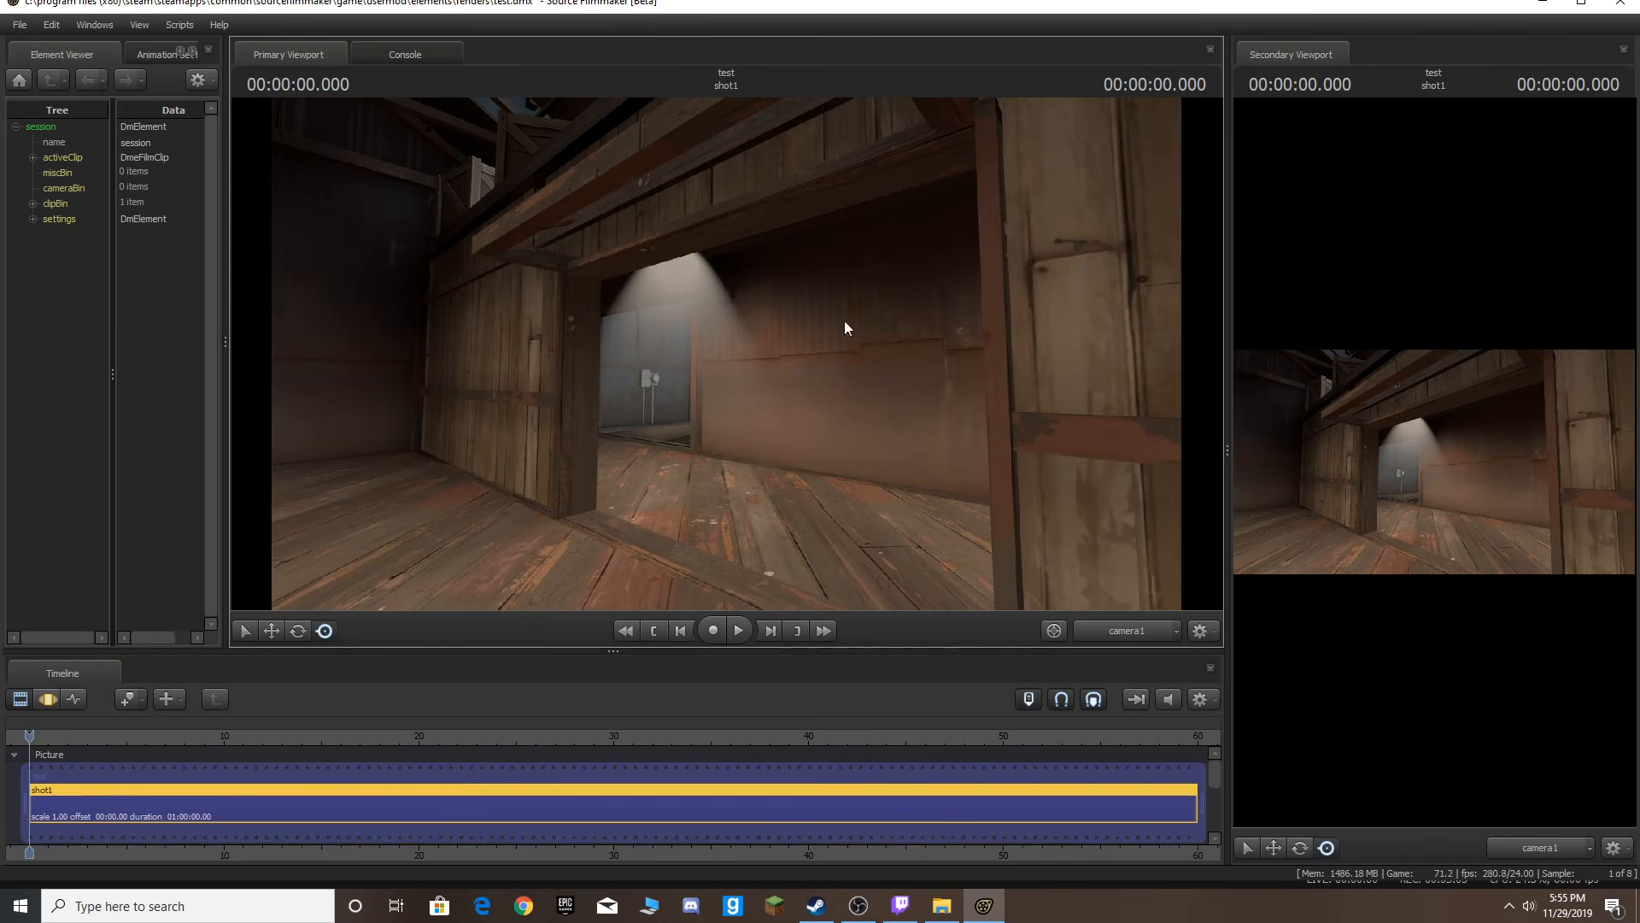
key(w)
drag(845, 310, 1196, 296)
key(w)
key(w)
drag(726, 354, 768, 353)
key(e)
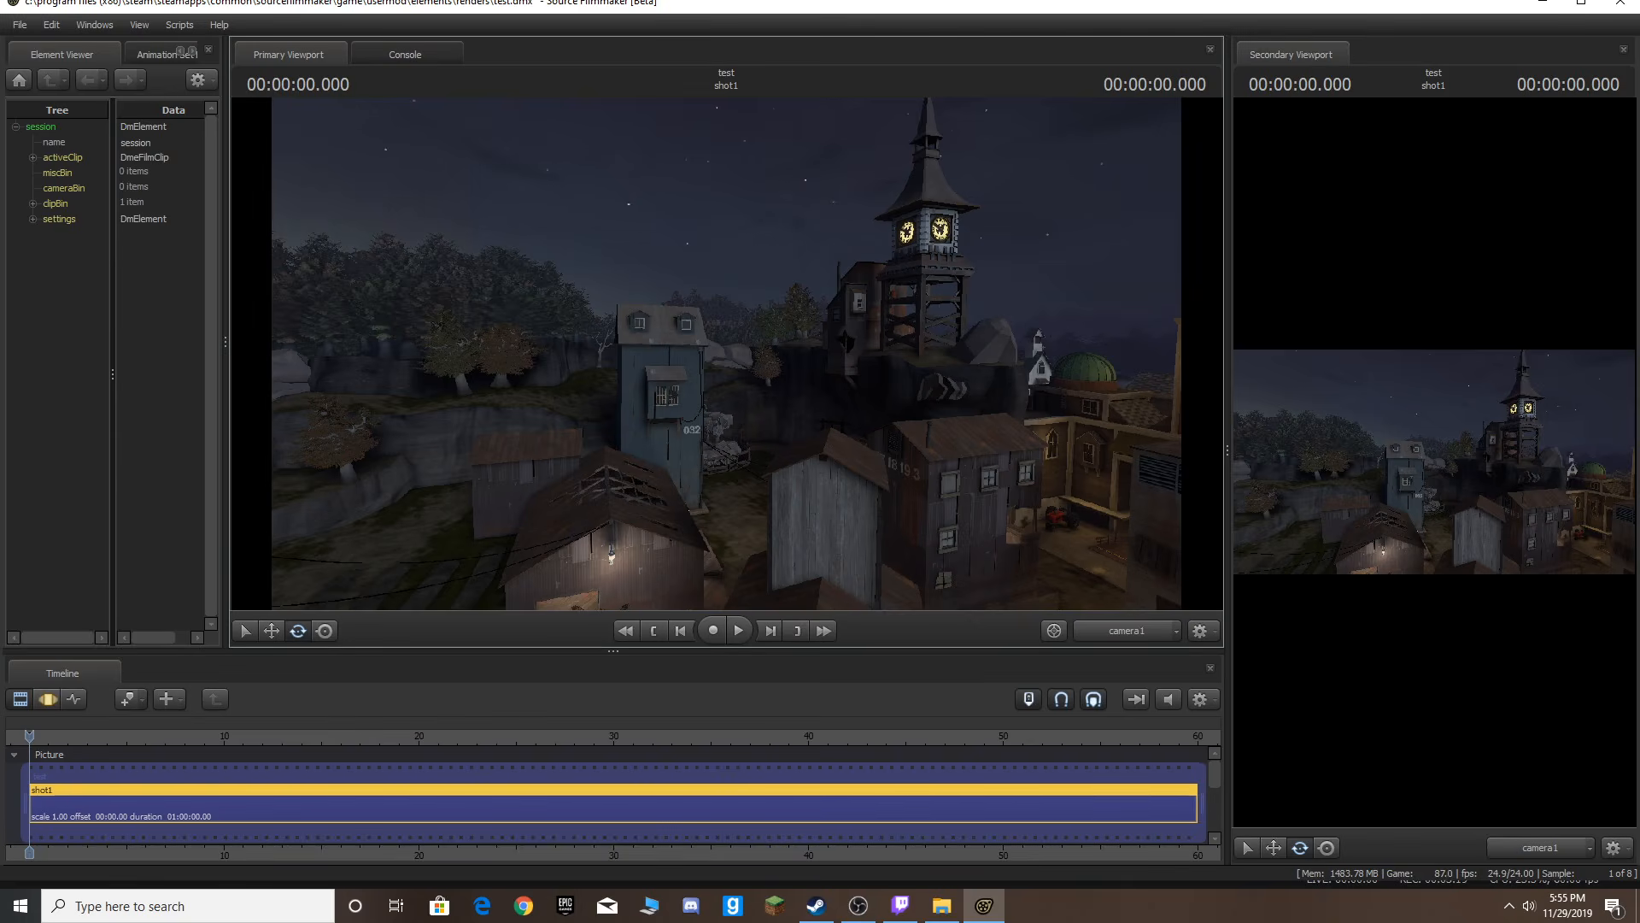
key(x)
key(z)
drag(811, 374, 854, 478)
drag(726, 354, 987, 368)
key(w)
key(w)
key(w)
key(w)
key(d)
mouse_move(645, 354)
mouse_down()
mouse_move(671, 343)
mouse_move(645, 354)
mouse_up()
Show the Animation Set Editor in the left panel and widen that panel.
drag(226, 250, 253, 250)
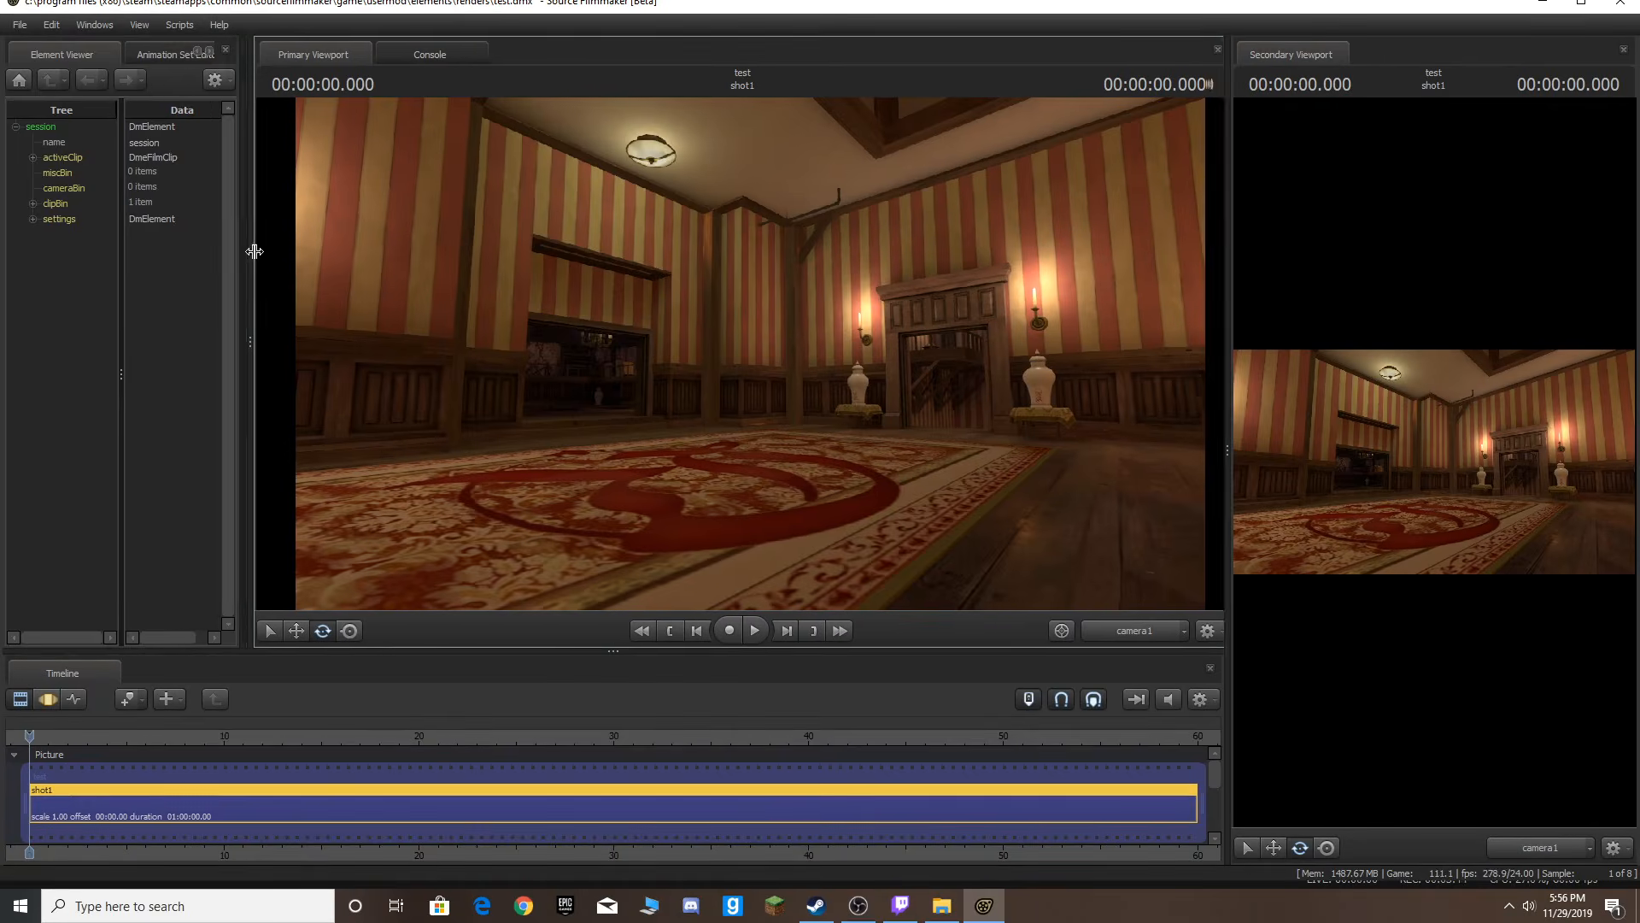
click(128, 51)
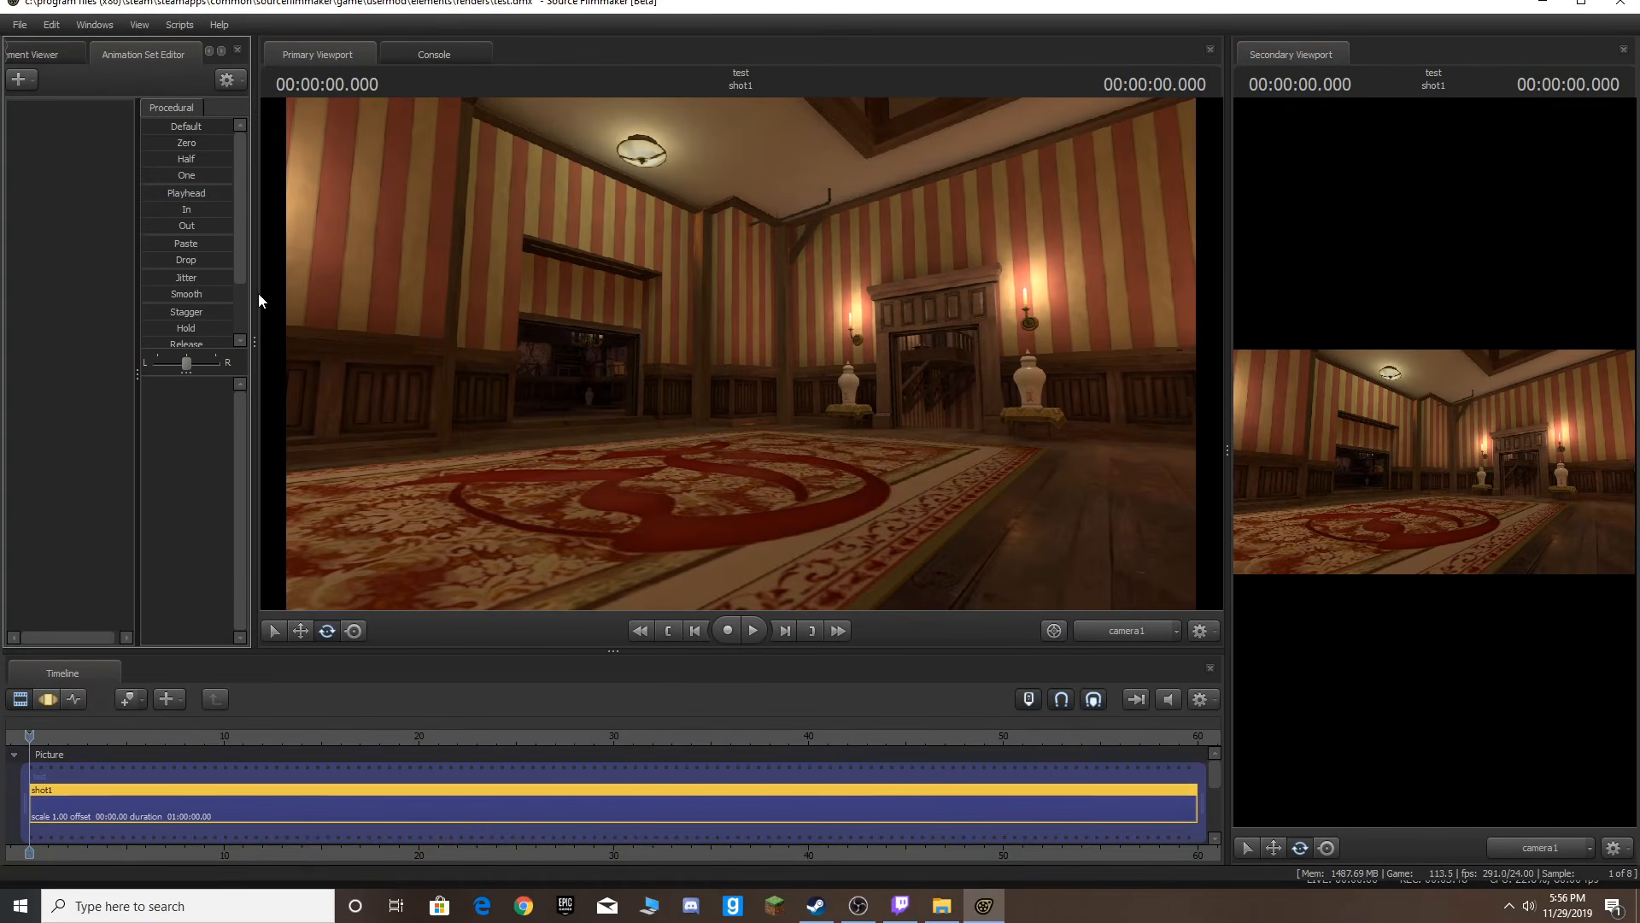
drag(256, 290, 278, 290)
Create an animation set for a new model, filtering the model list for mario and opening the Mario model.
key(w)
drag(645, 354, 559, 374)
click(26, 82)
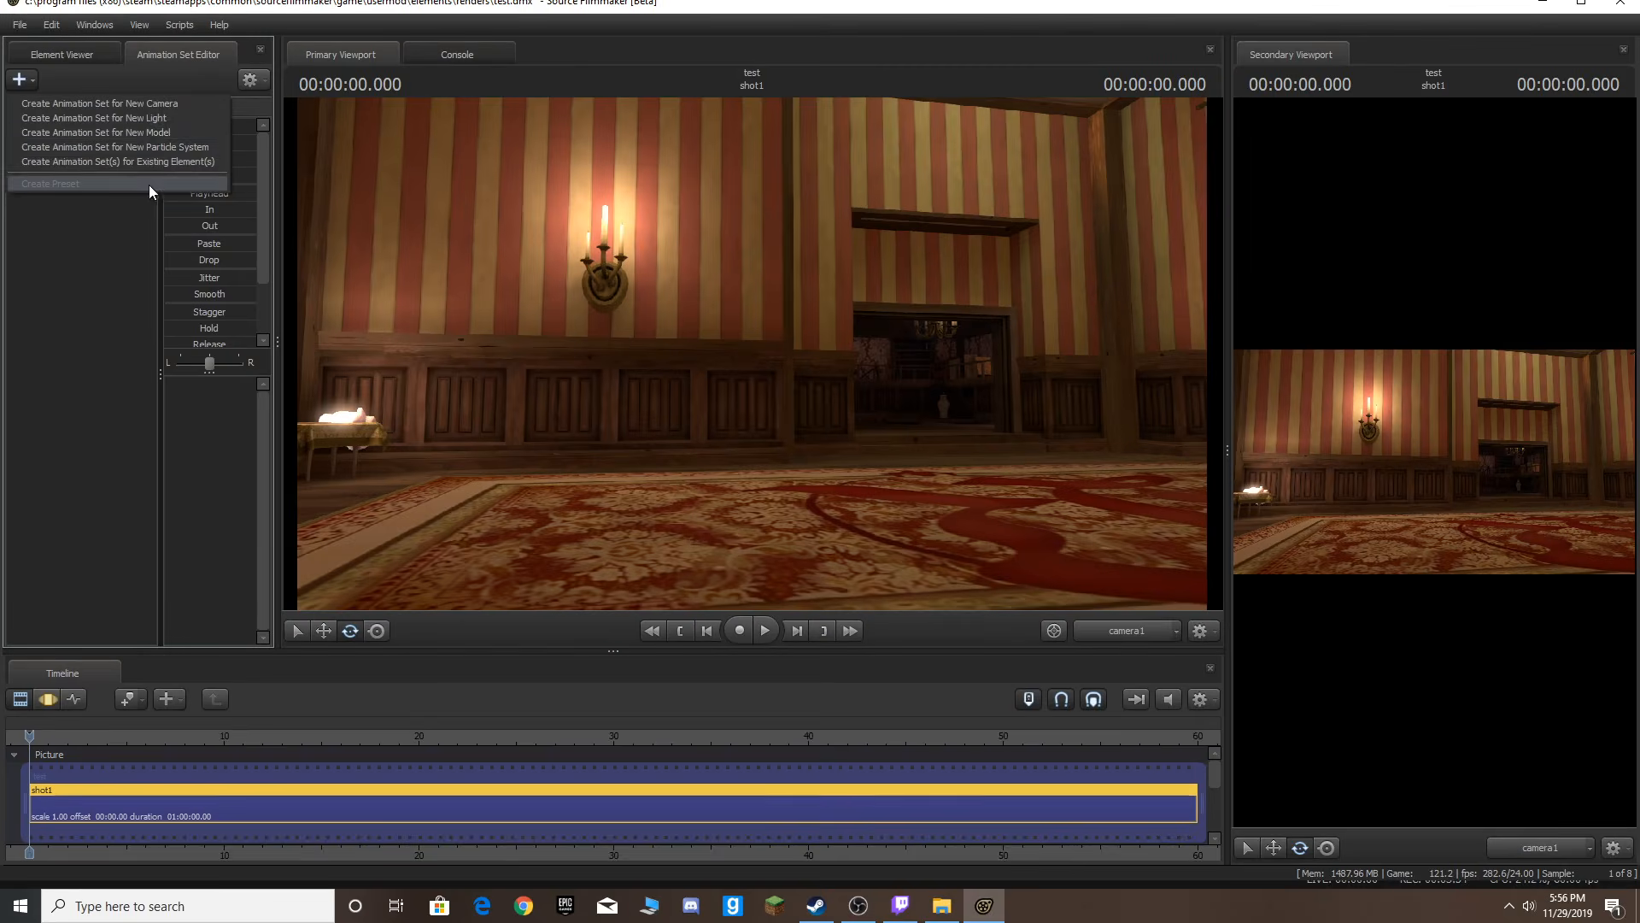
click(141, 130)
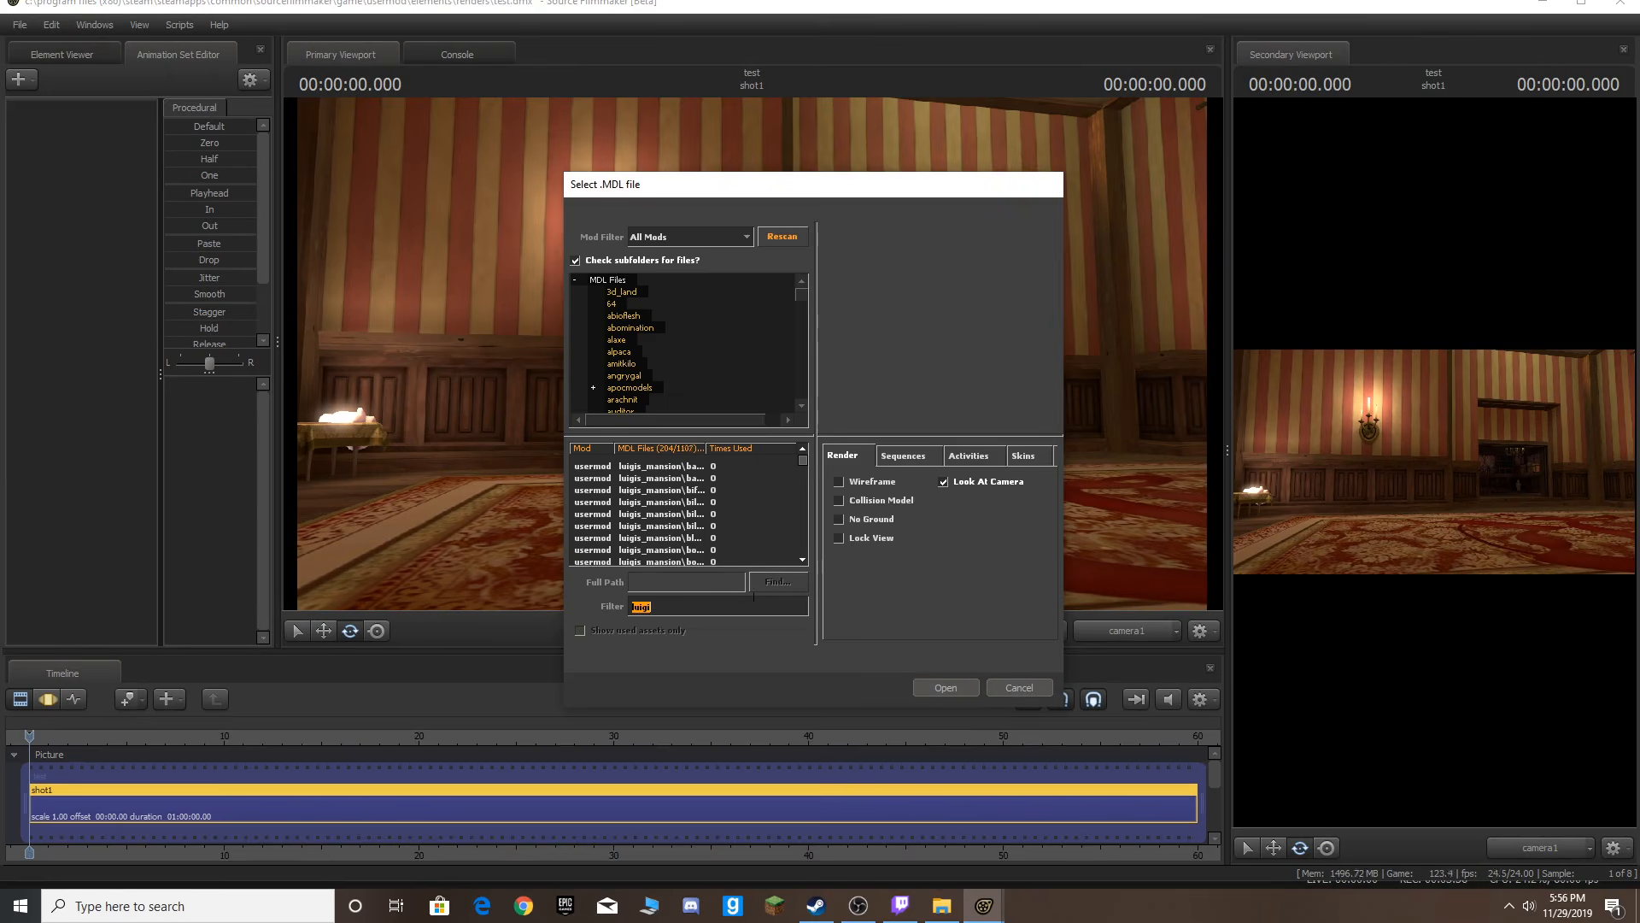
click(650, 502)
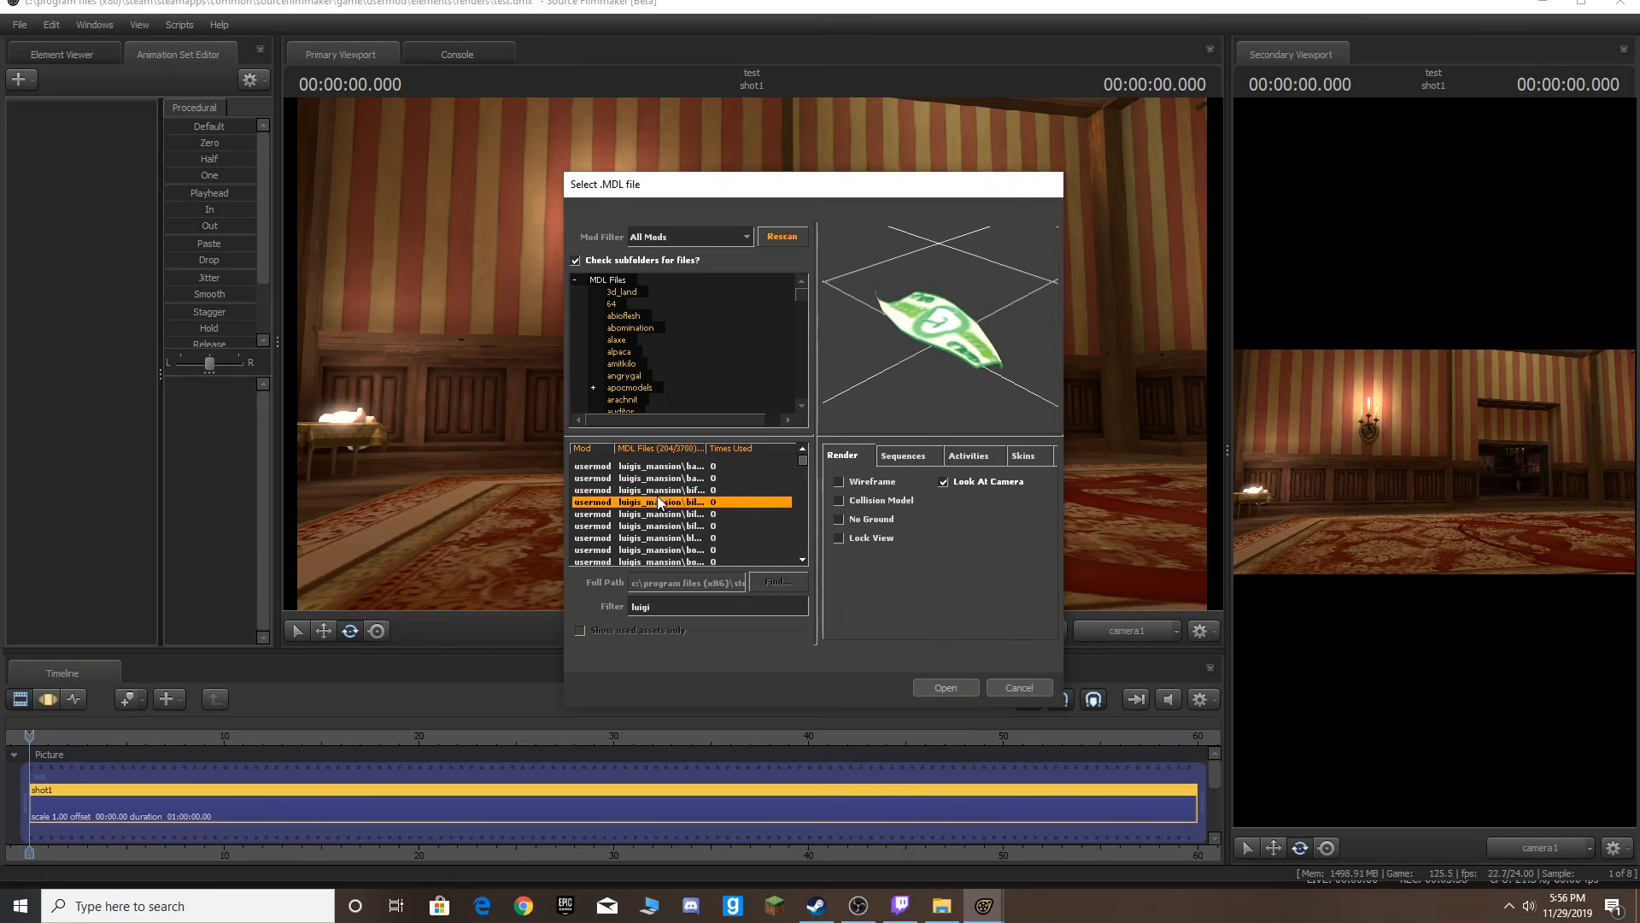
text(mario)
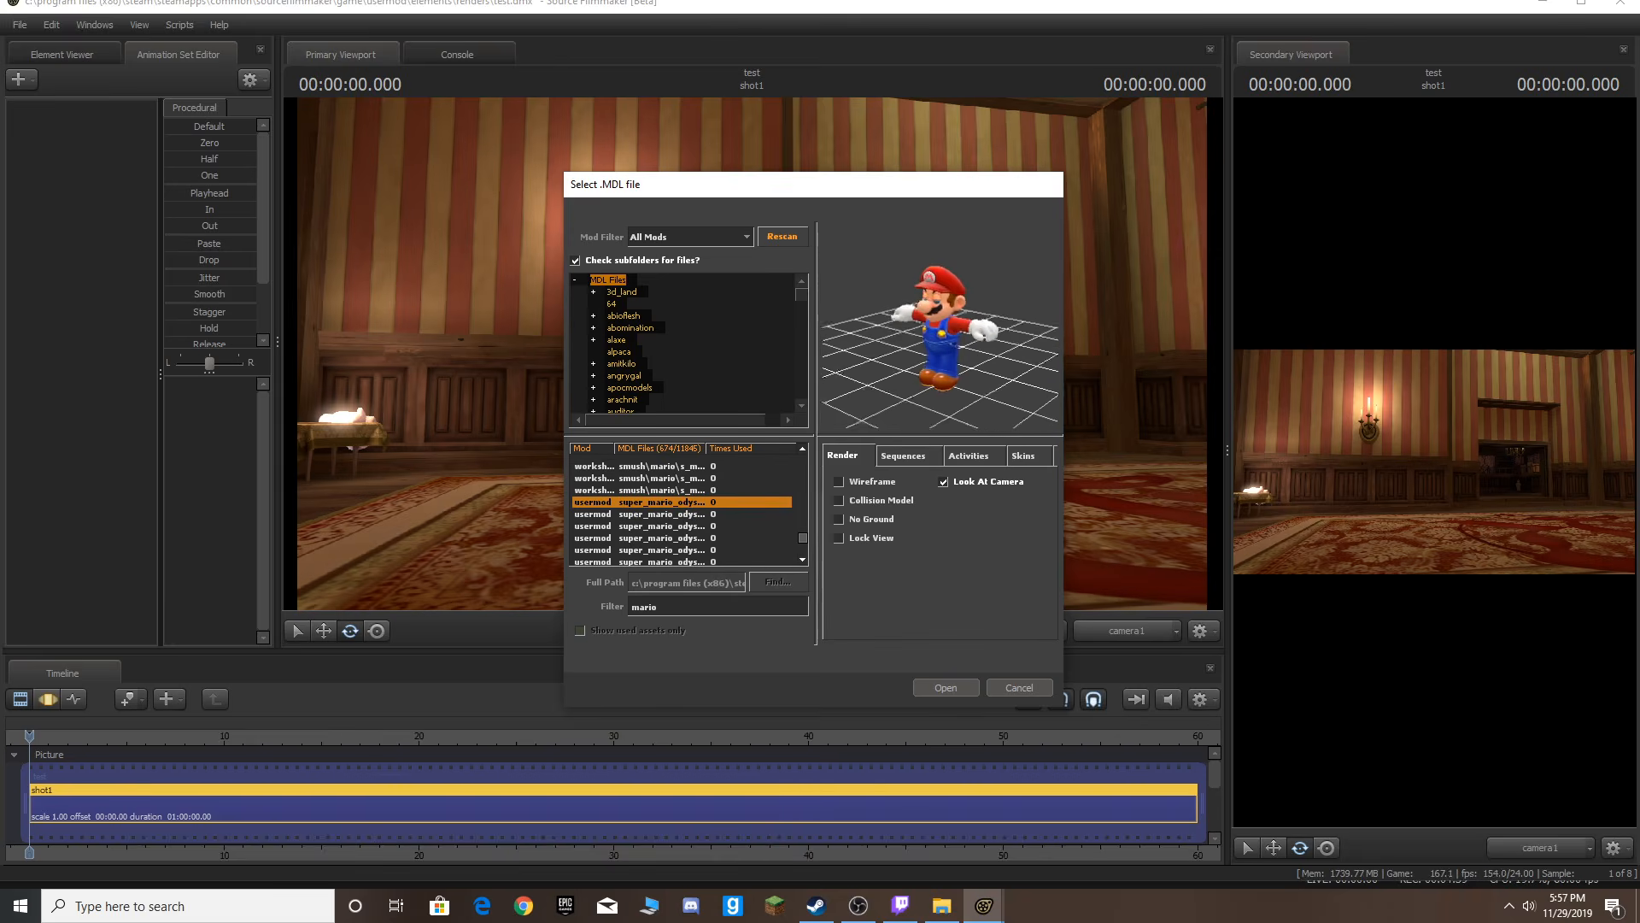
drag(1035, 359, 1017, 359)
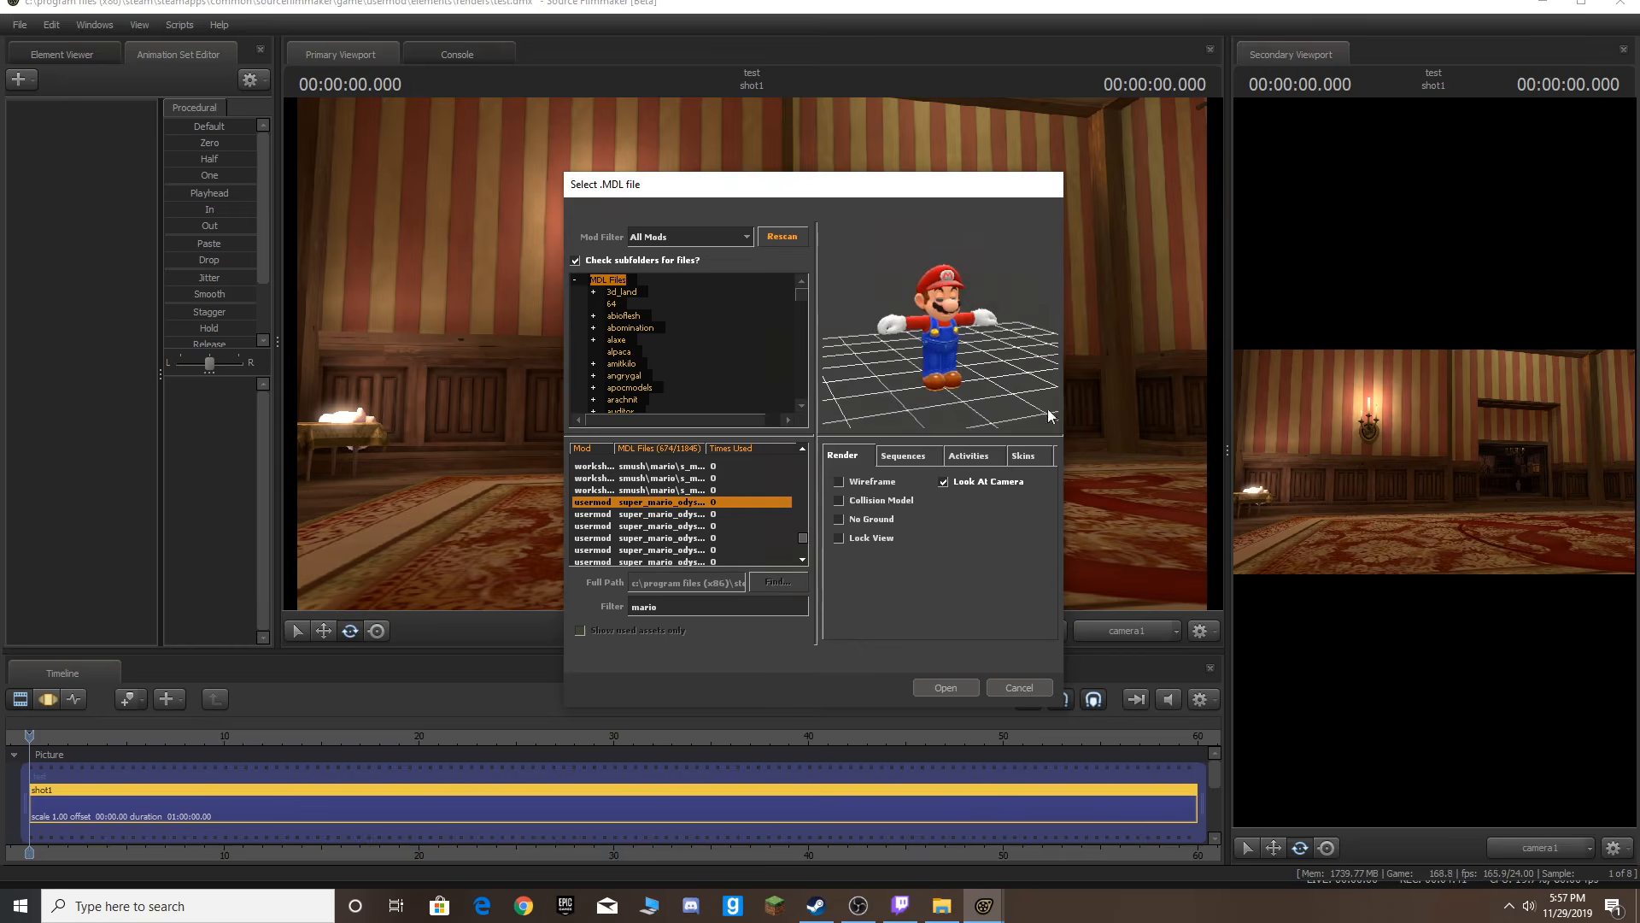
click(958, 689)
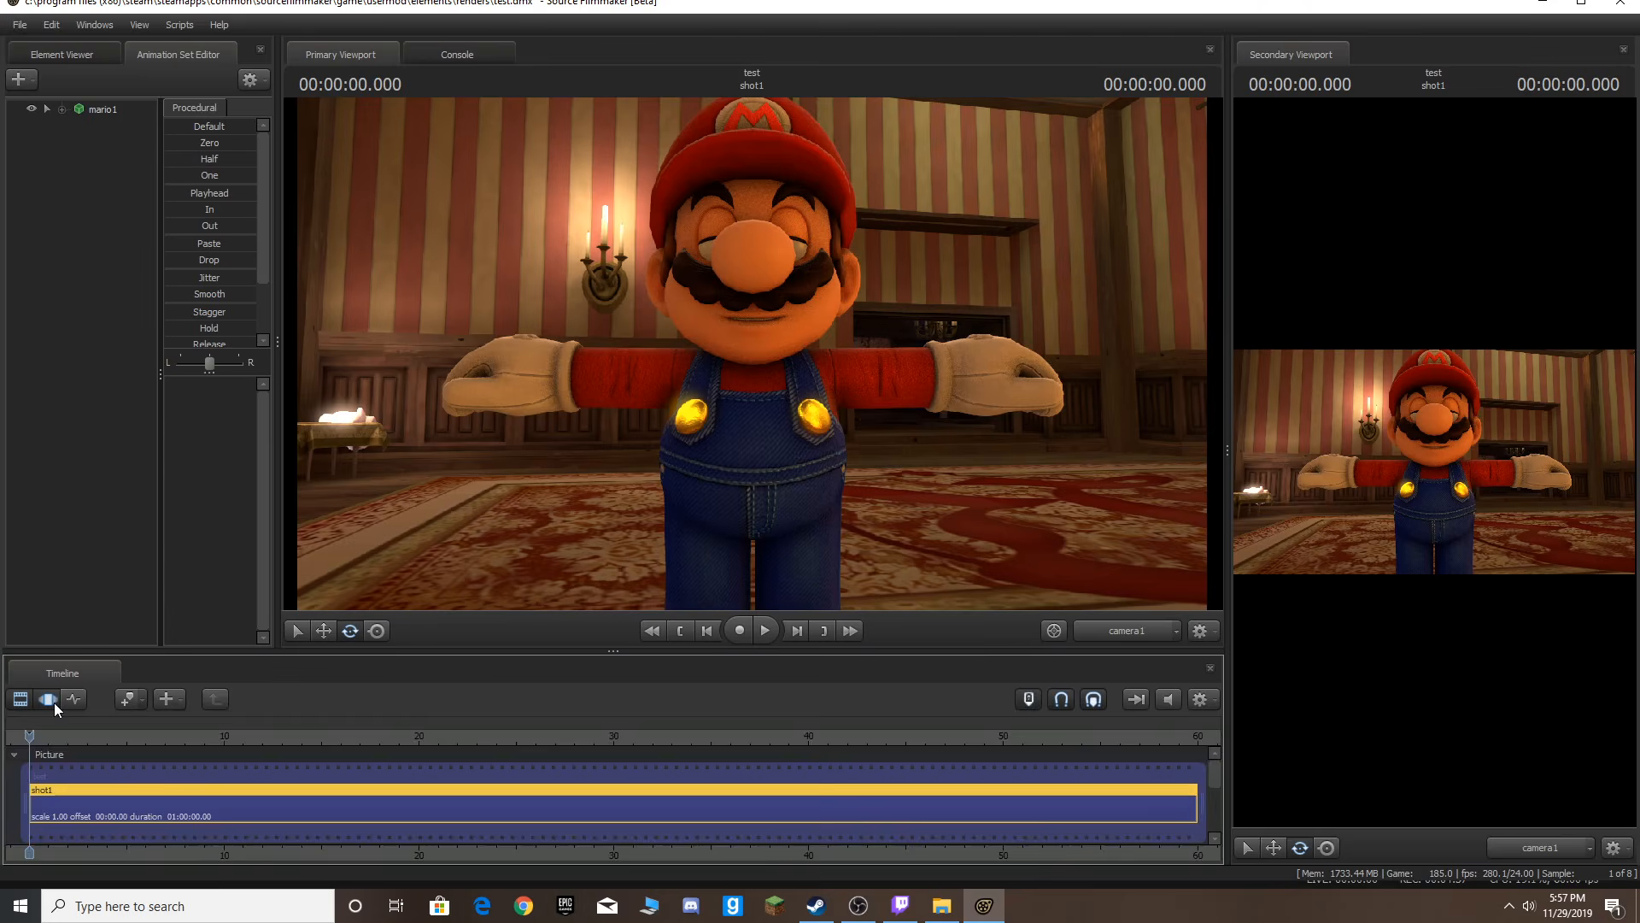
Toggle the timeline between motion and clip editors, then play and scrub the playhead back to the start.
click(260, 290)
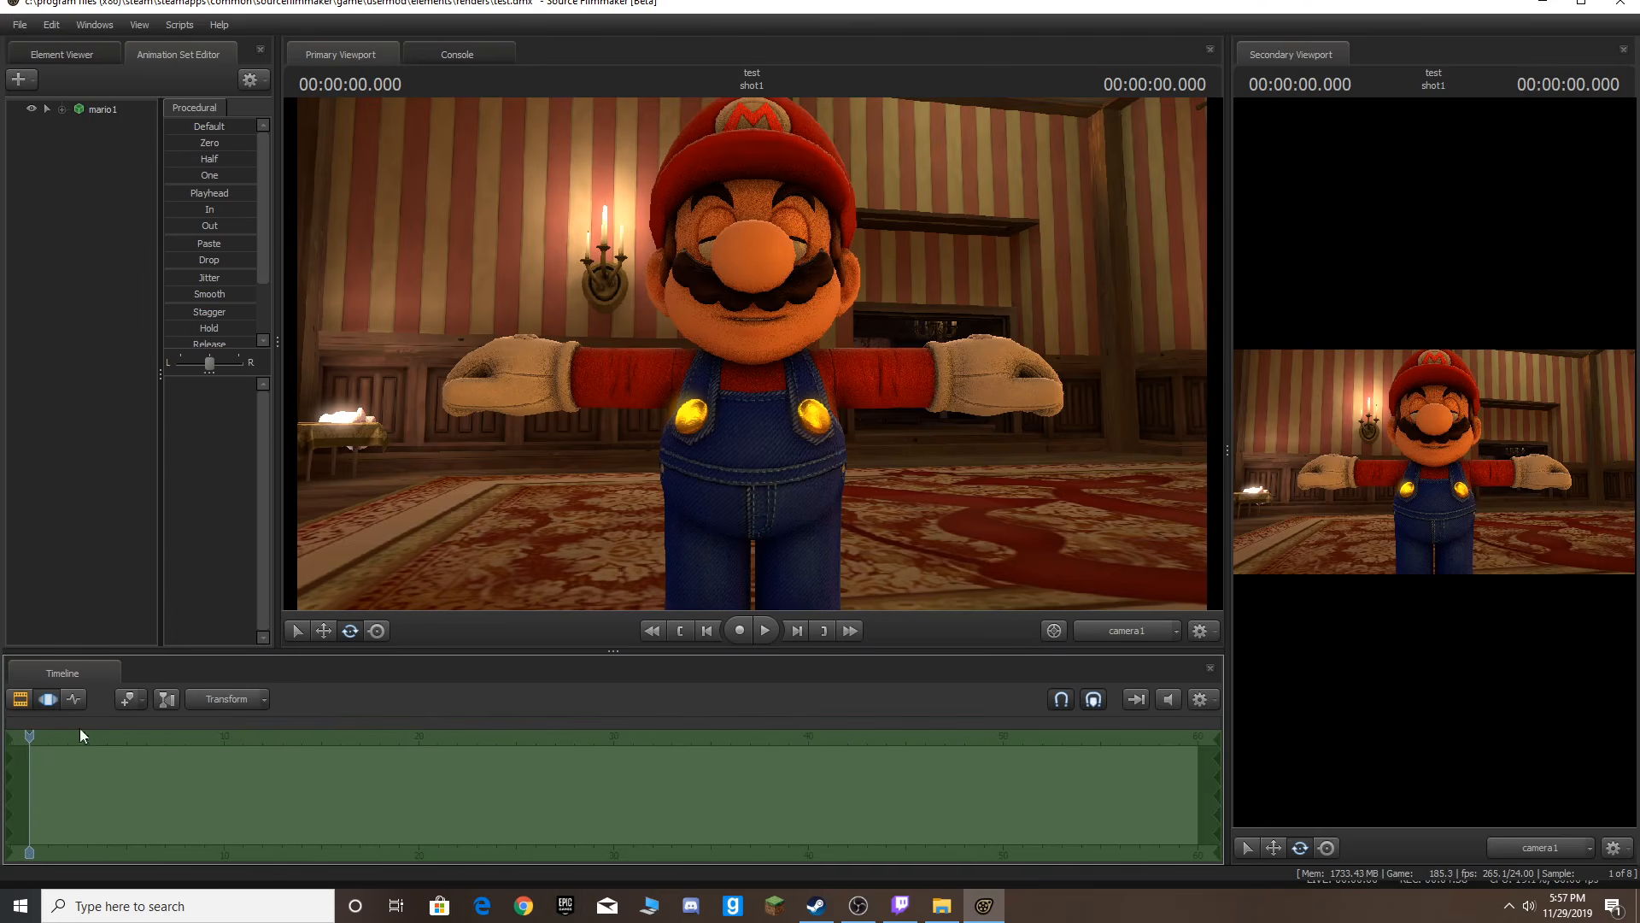
click(18, 700)
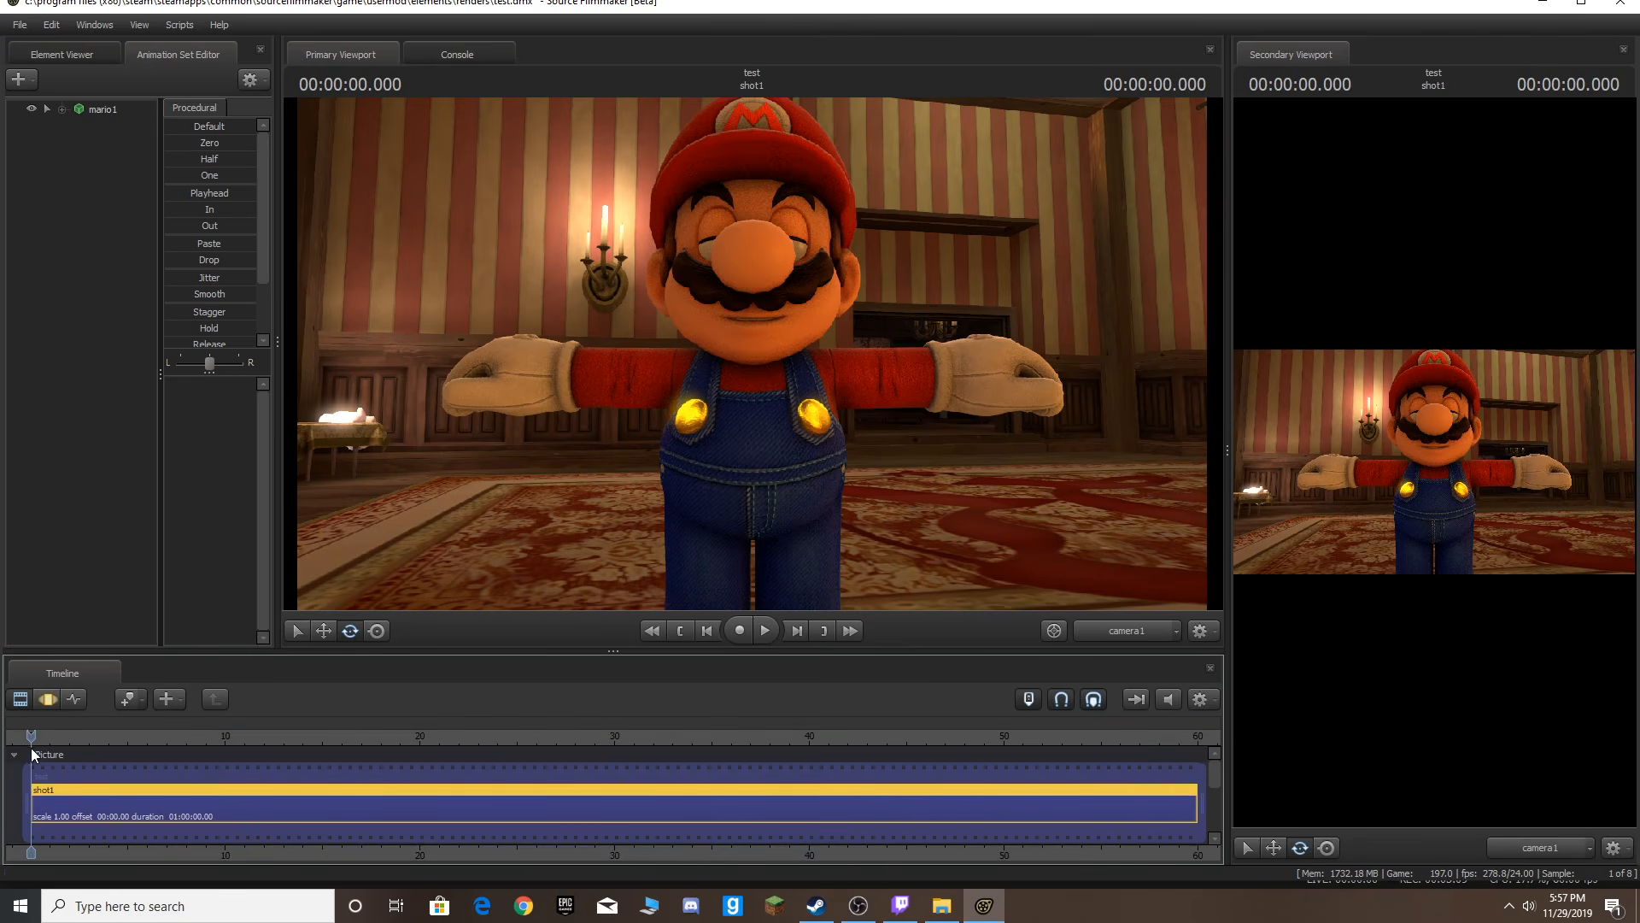
key(space)
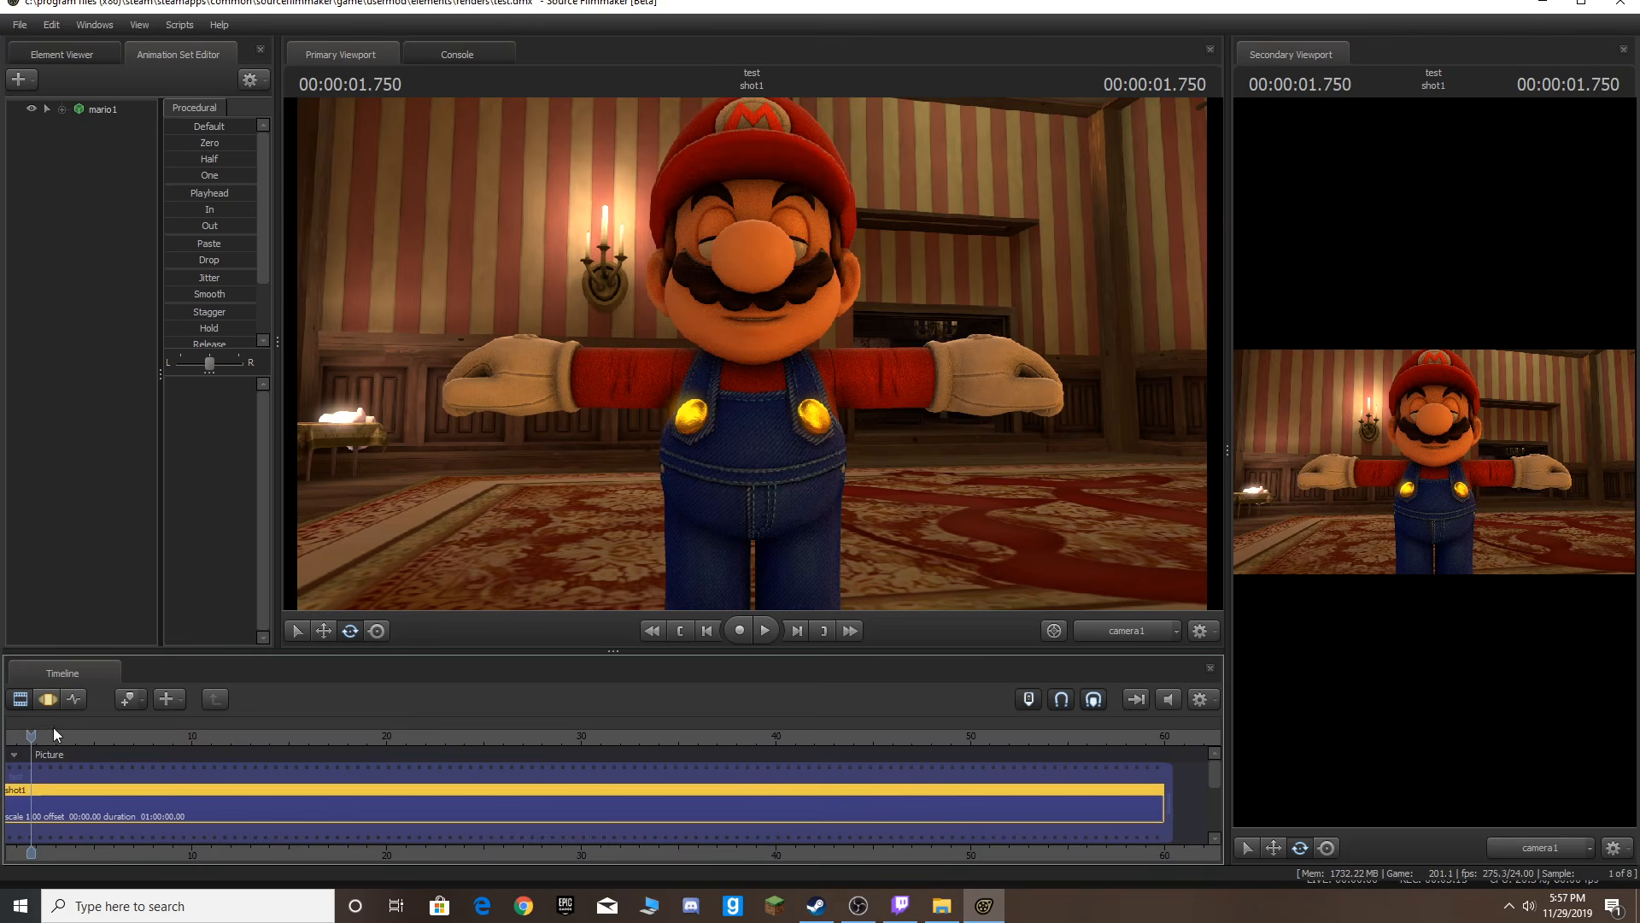
drag(35, 734, 106, 737)
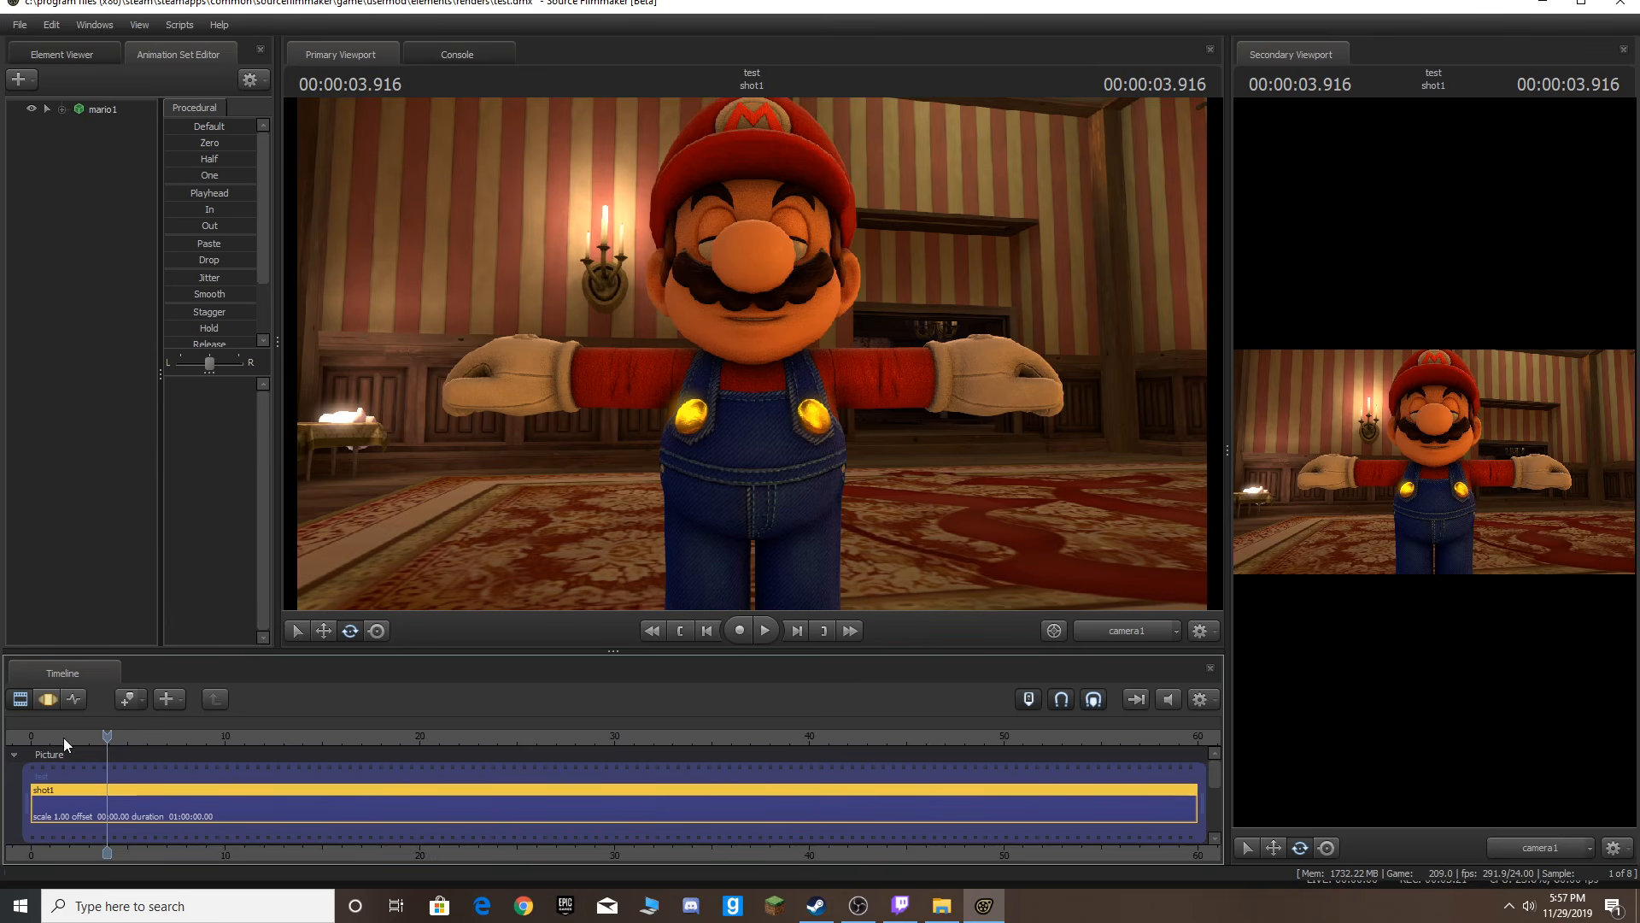
key(Home)
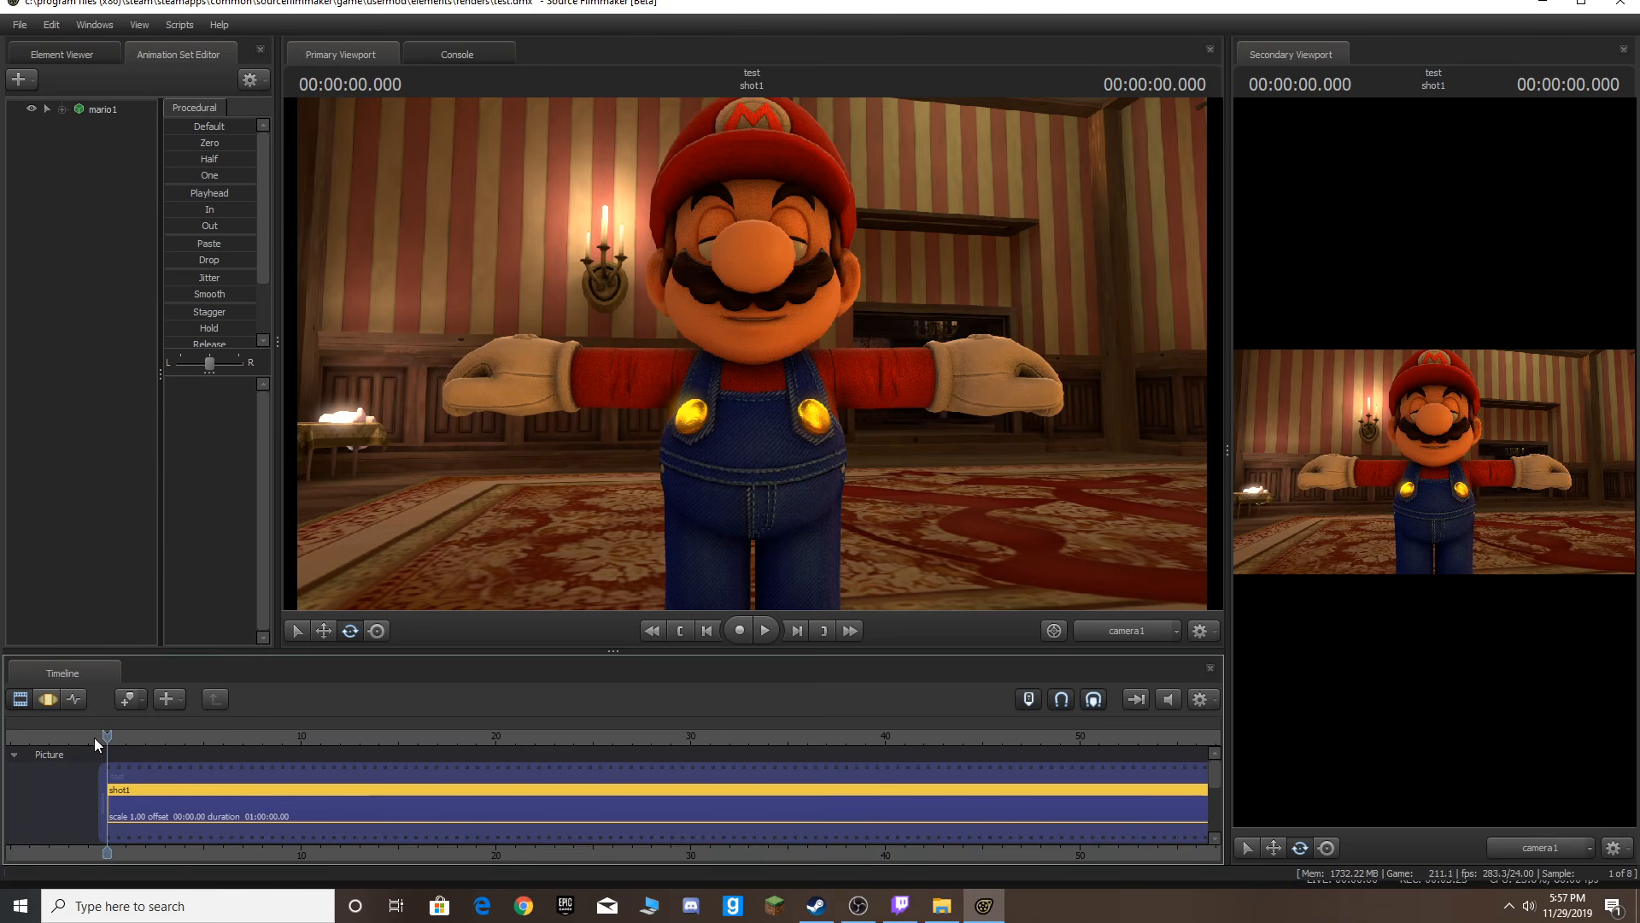
Step the playhead frame by frame and jump between the start and end of the shot.
key(End)
key(Home)
key(Right)
key(Right)
key(Right)
key(Right)
key(Right)
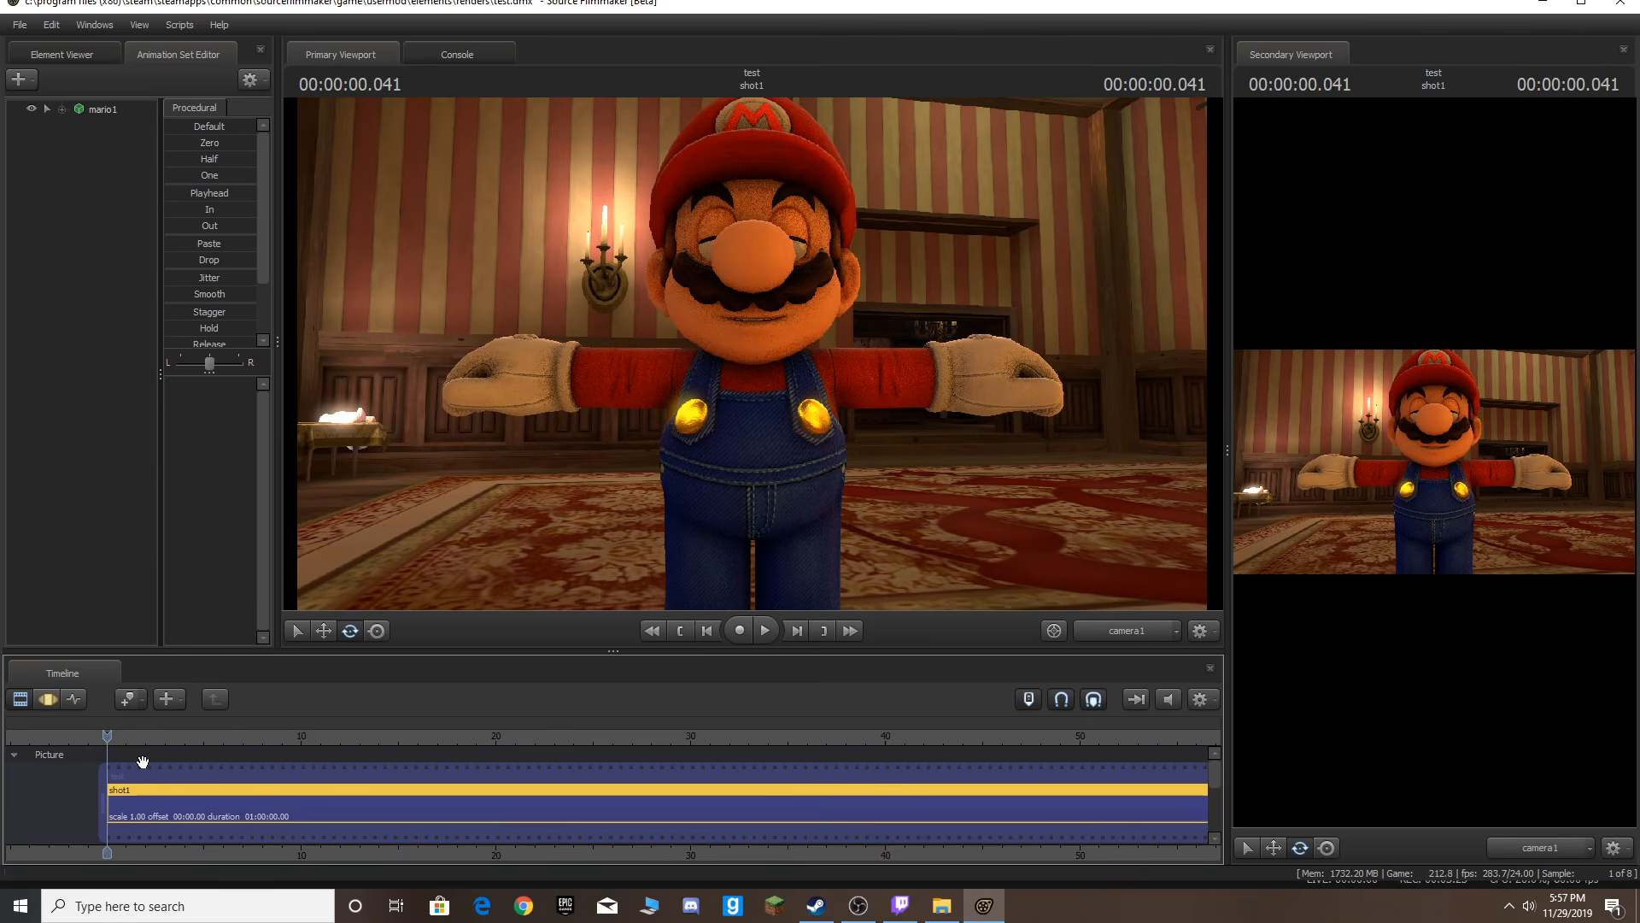
key(Right)
key(Right)
key(Right)
key(Home)
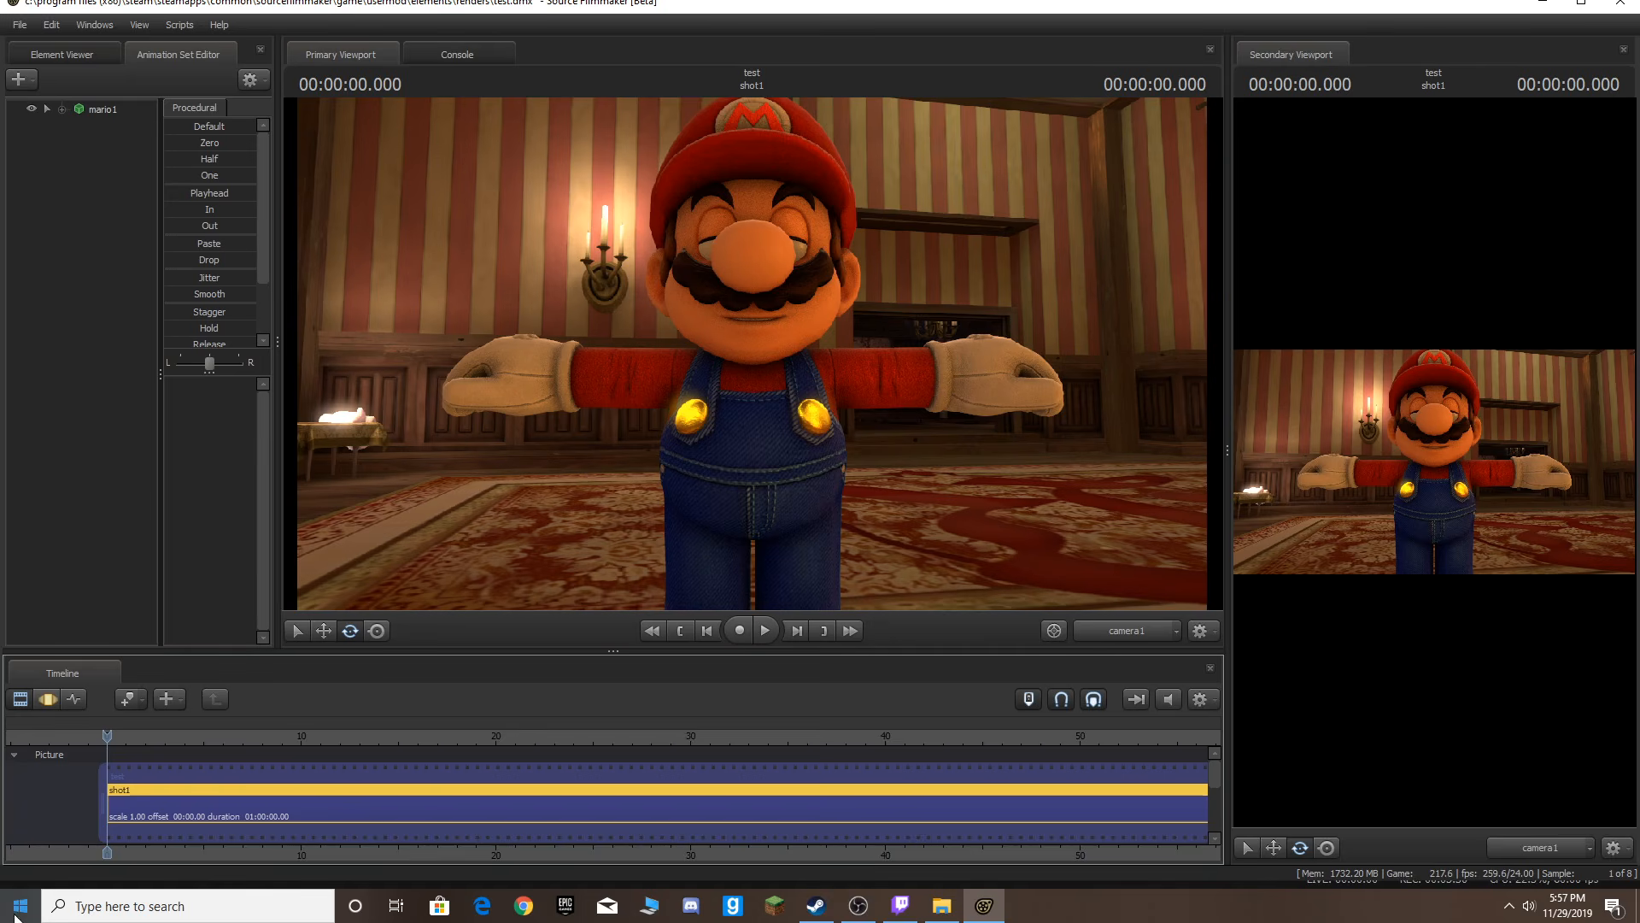
Play and stop the shot.
key(space)
key(space)
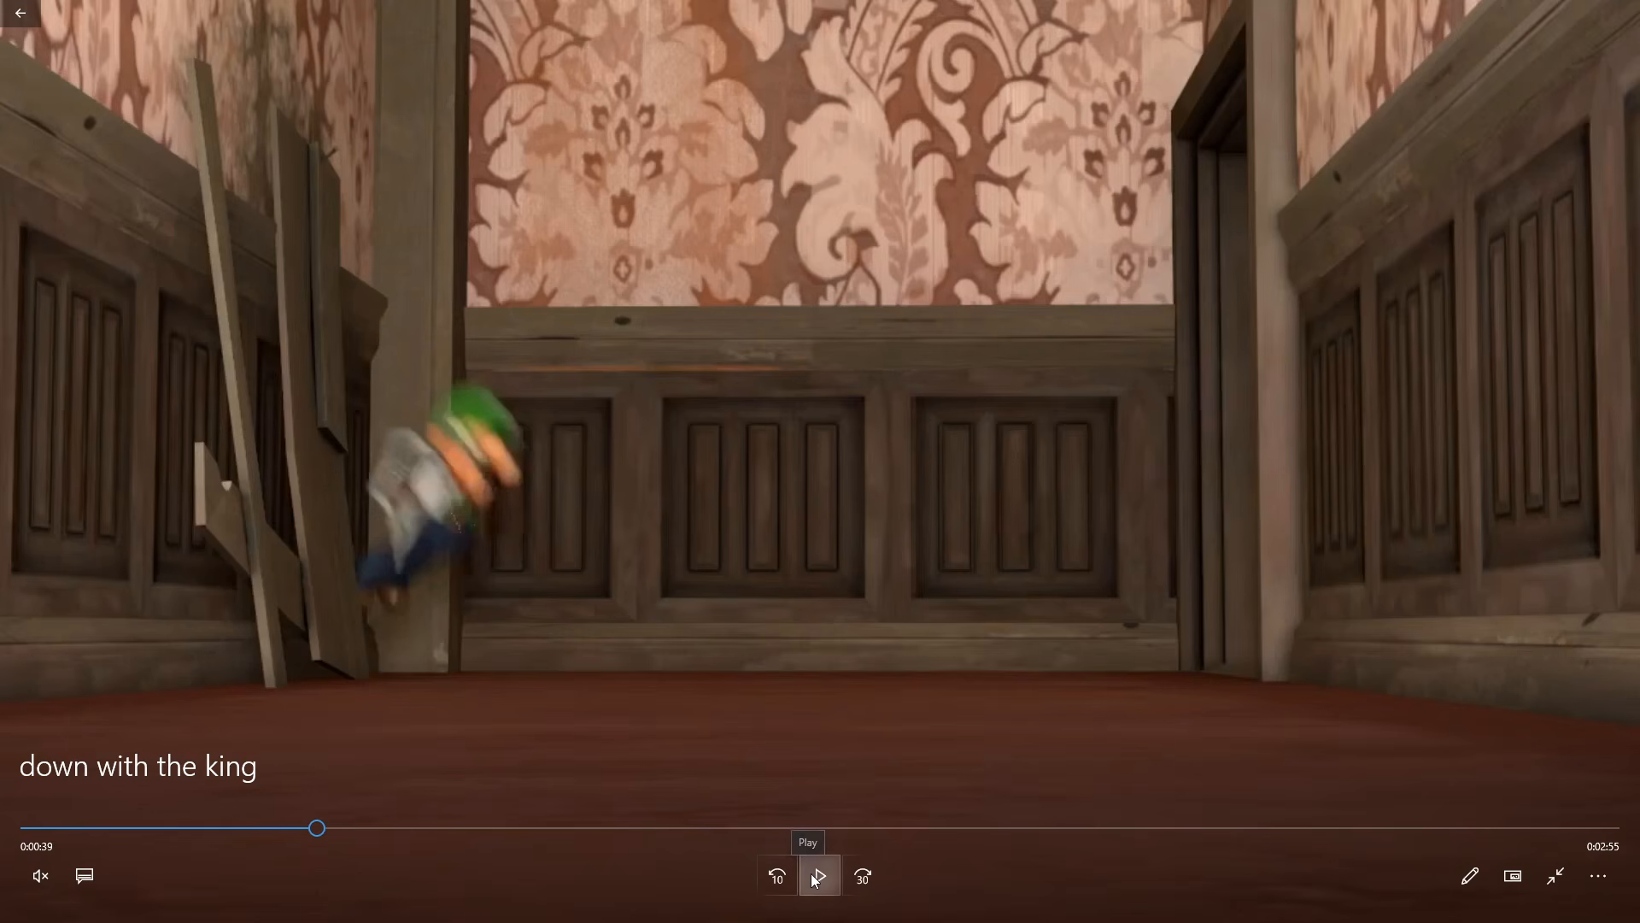
Switch to the video player and play the reference clip, scrubbing it back a few seconds.
click(816, 877)
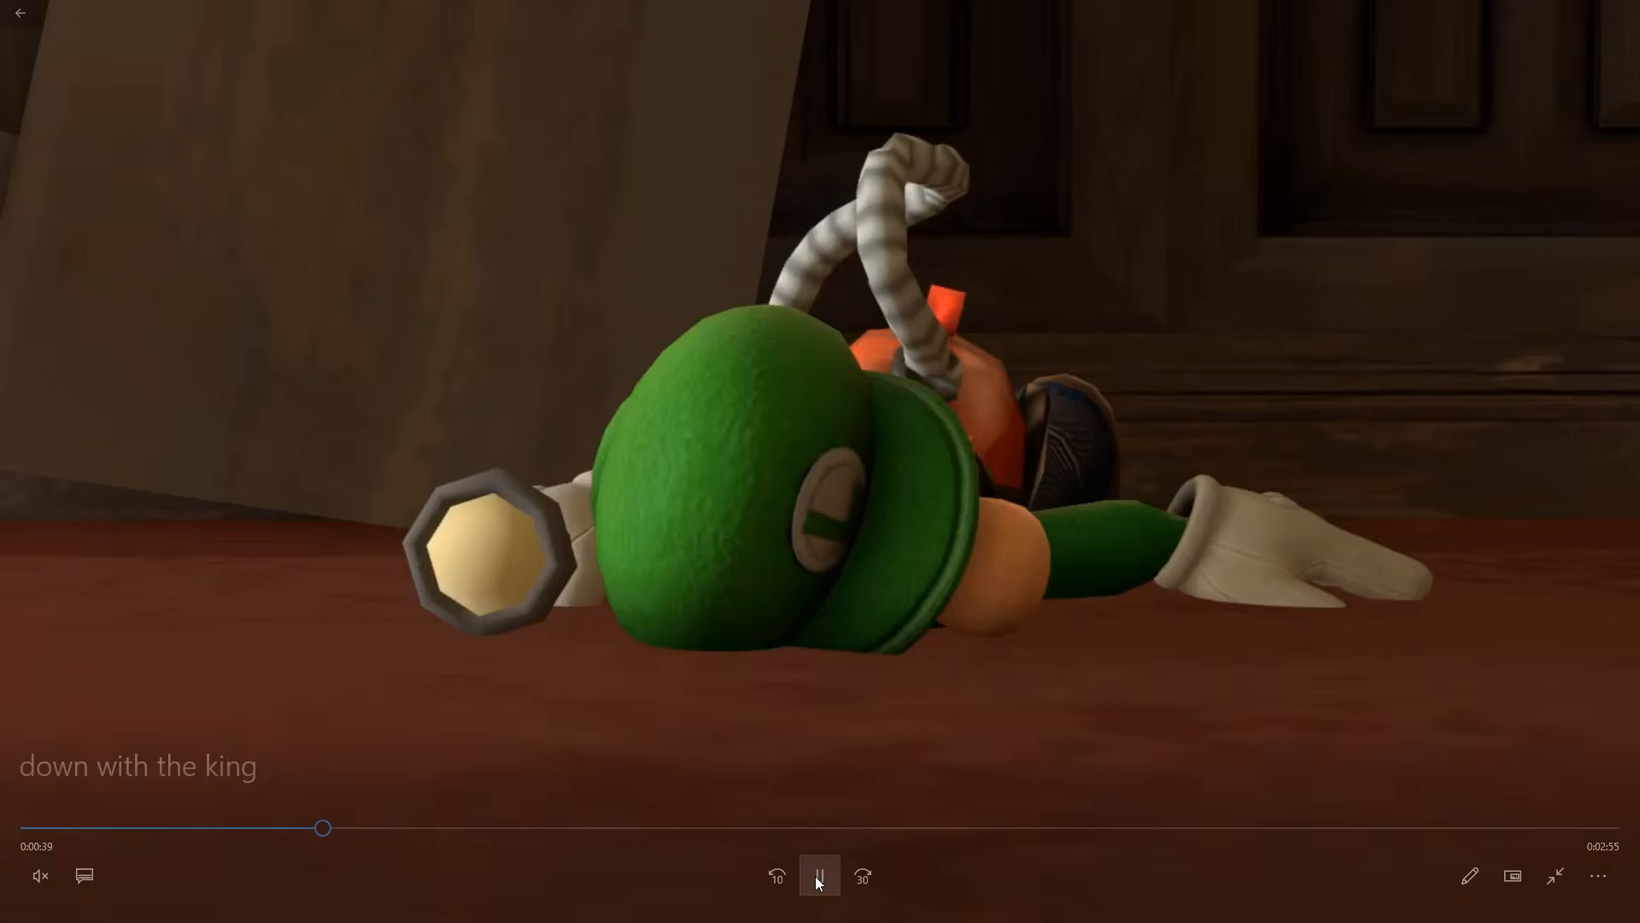
click(818, 880)
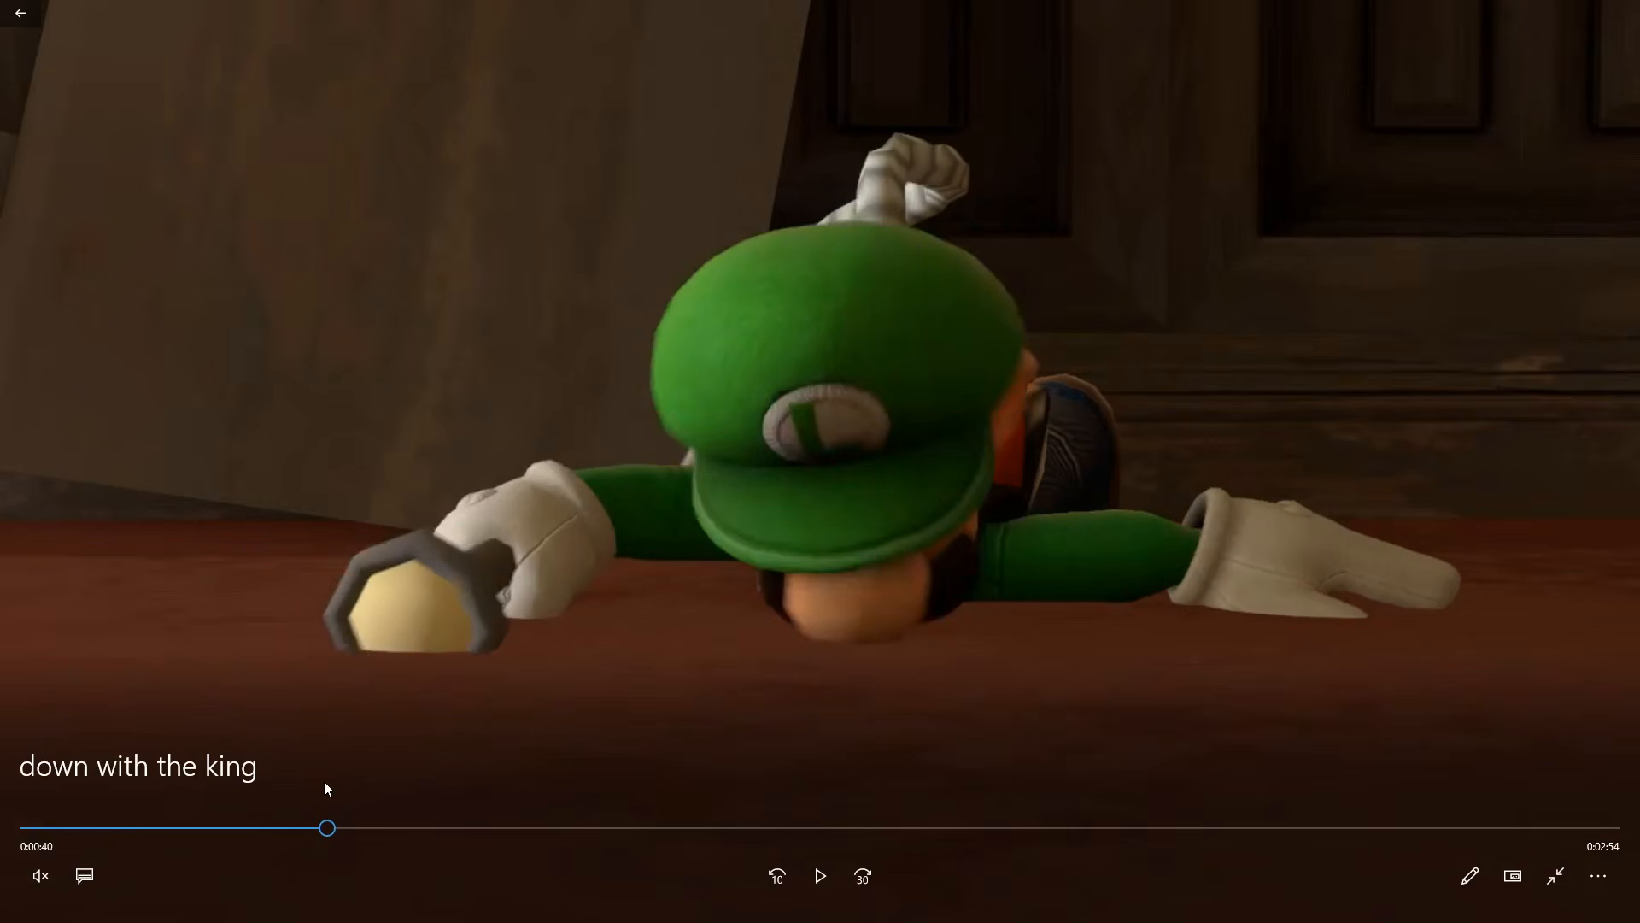
click(325, 829)
drag(319, 833, 294, 820)
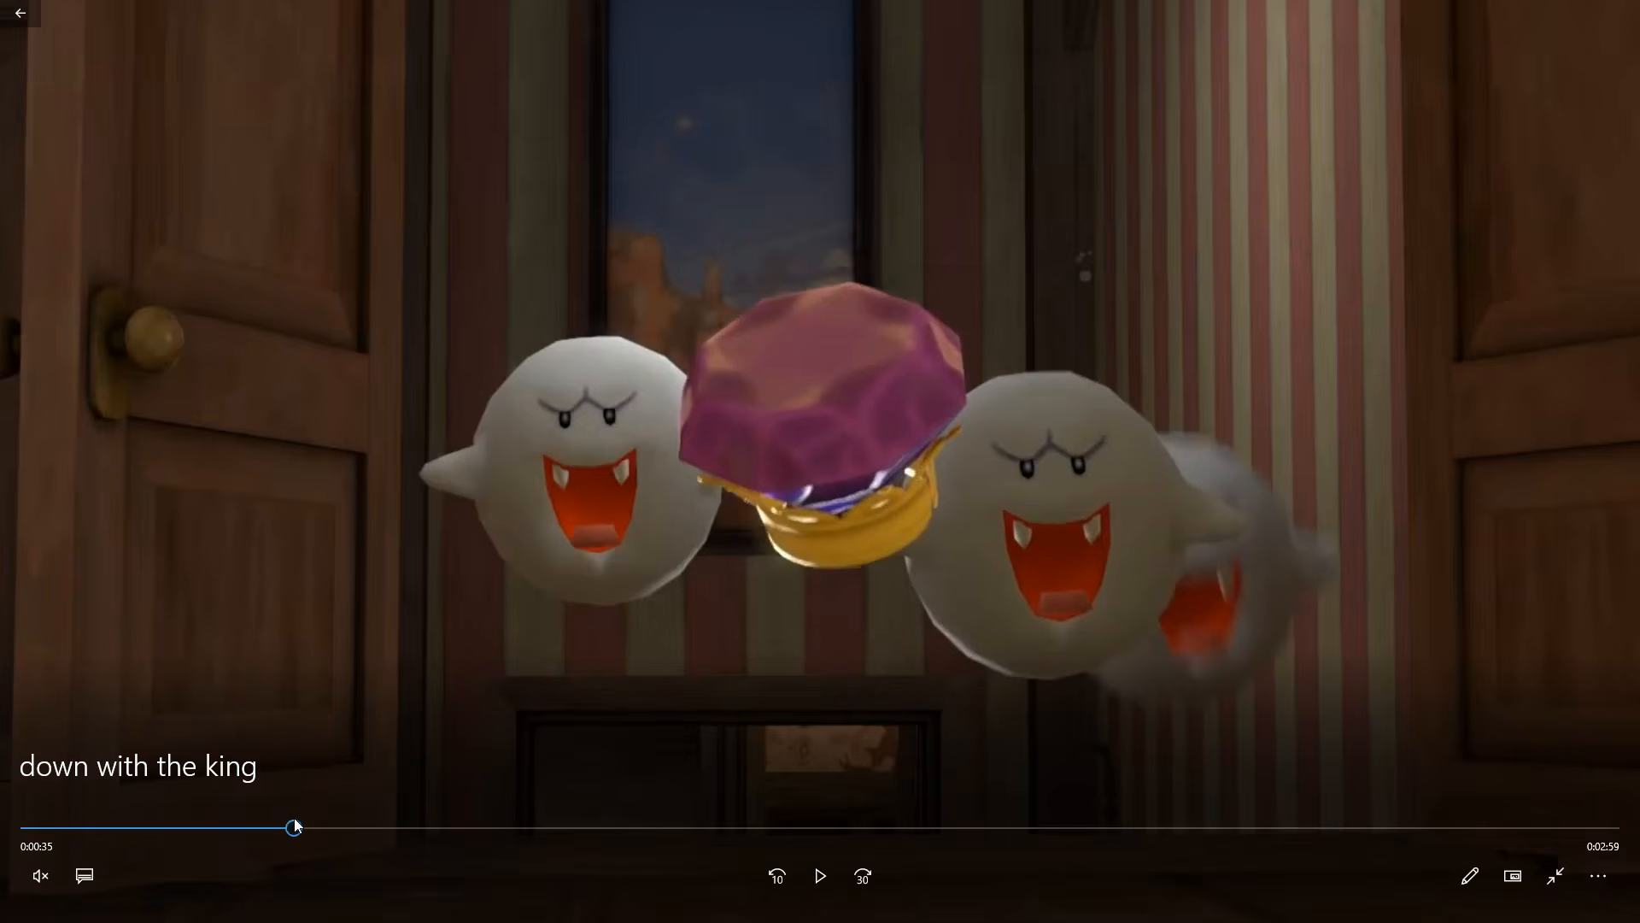
click(818, 873)
click(818, 873)
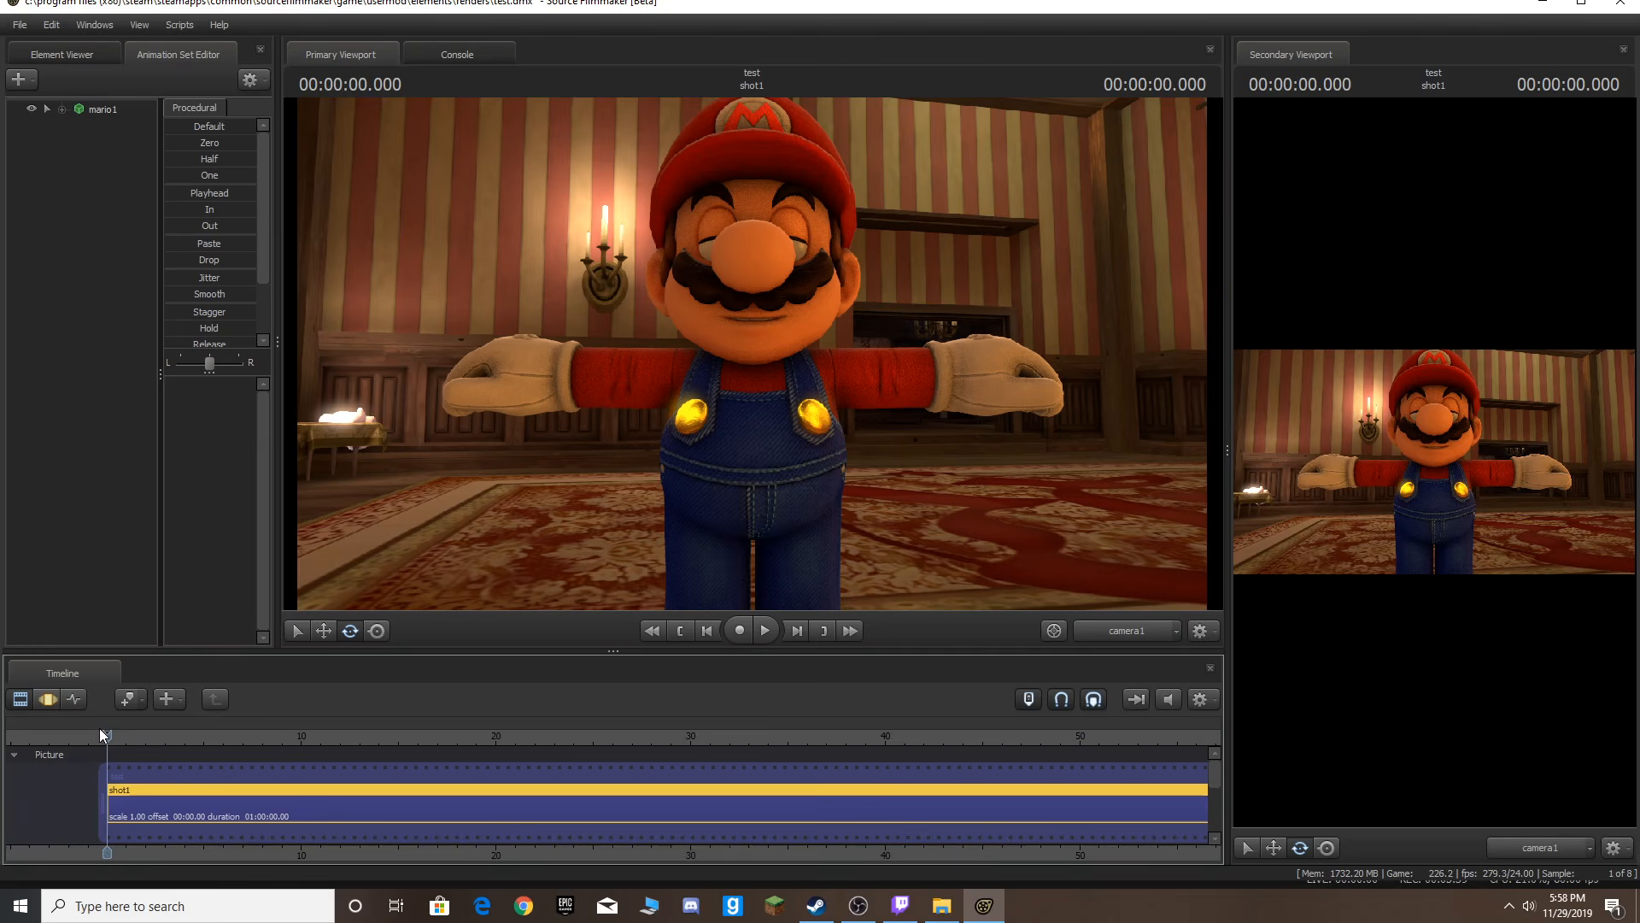
Play to a point in the shot and split it into two shots at the playhead.
key(space)
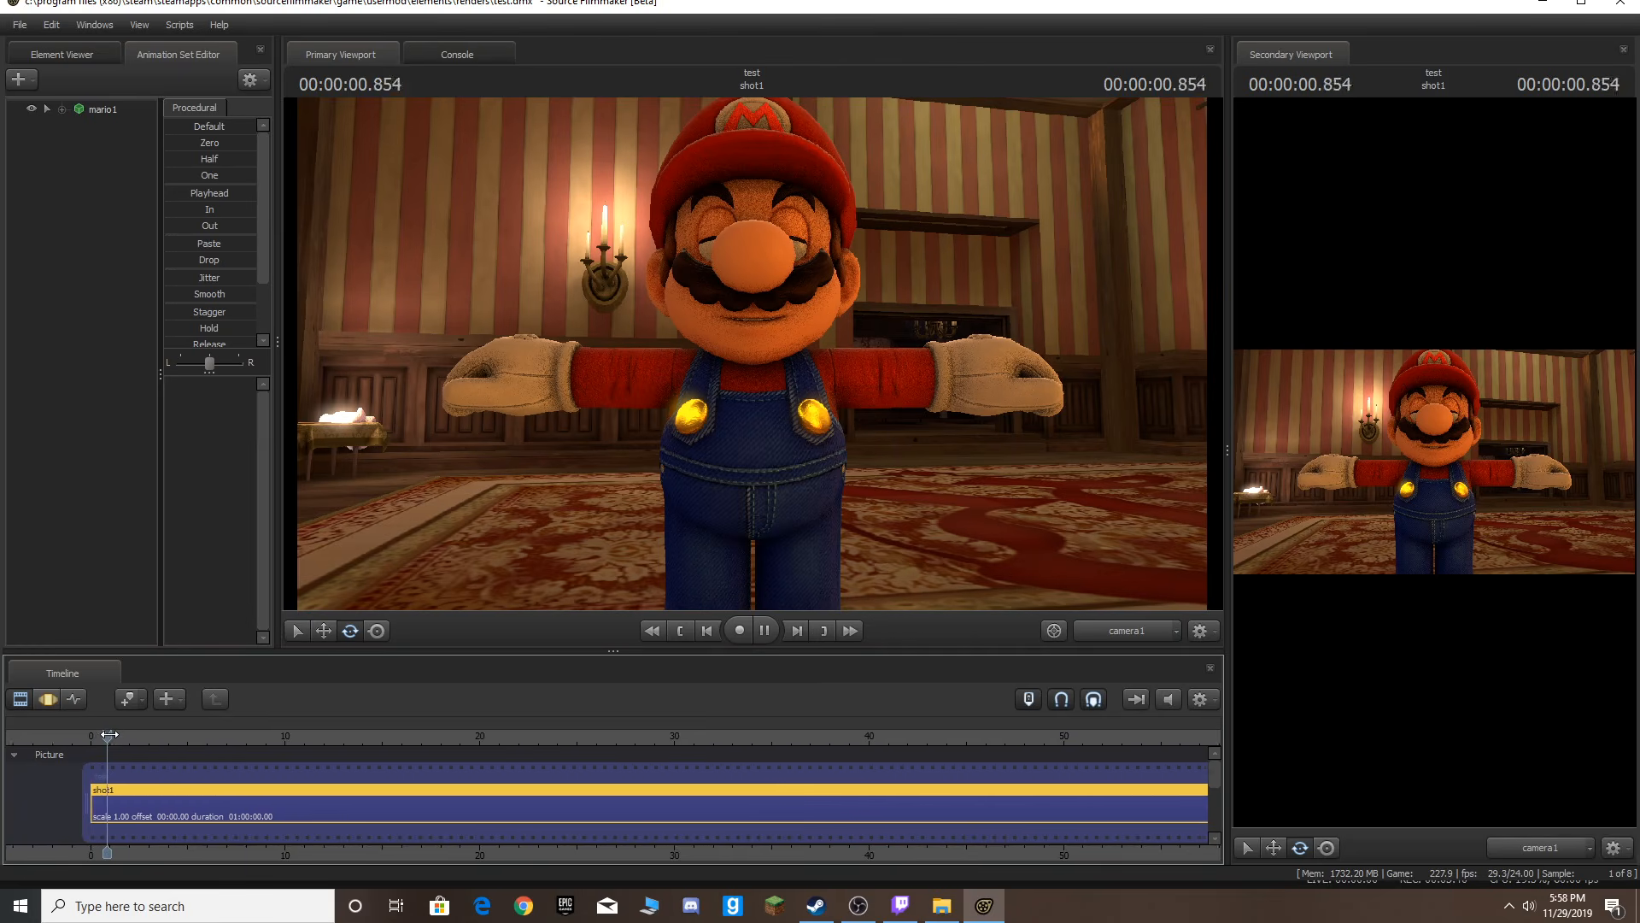
key(space)
key(b)
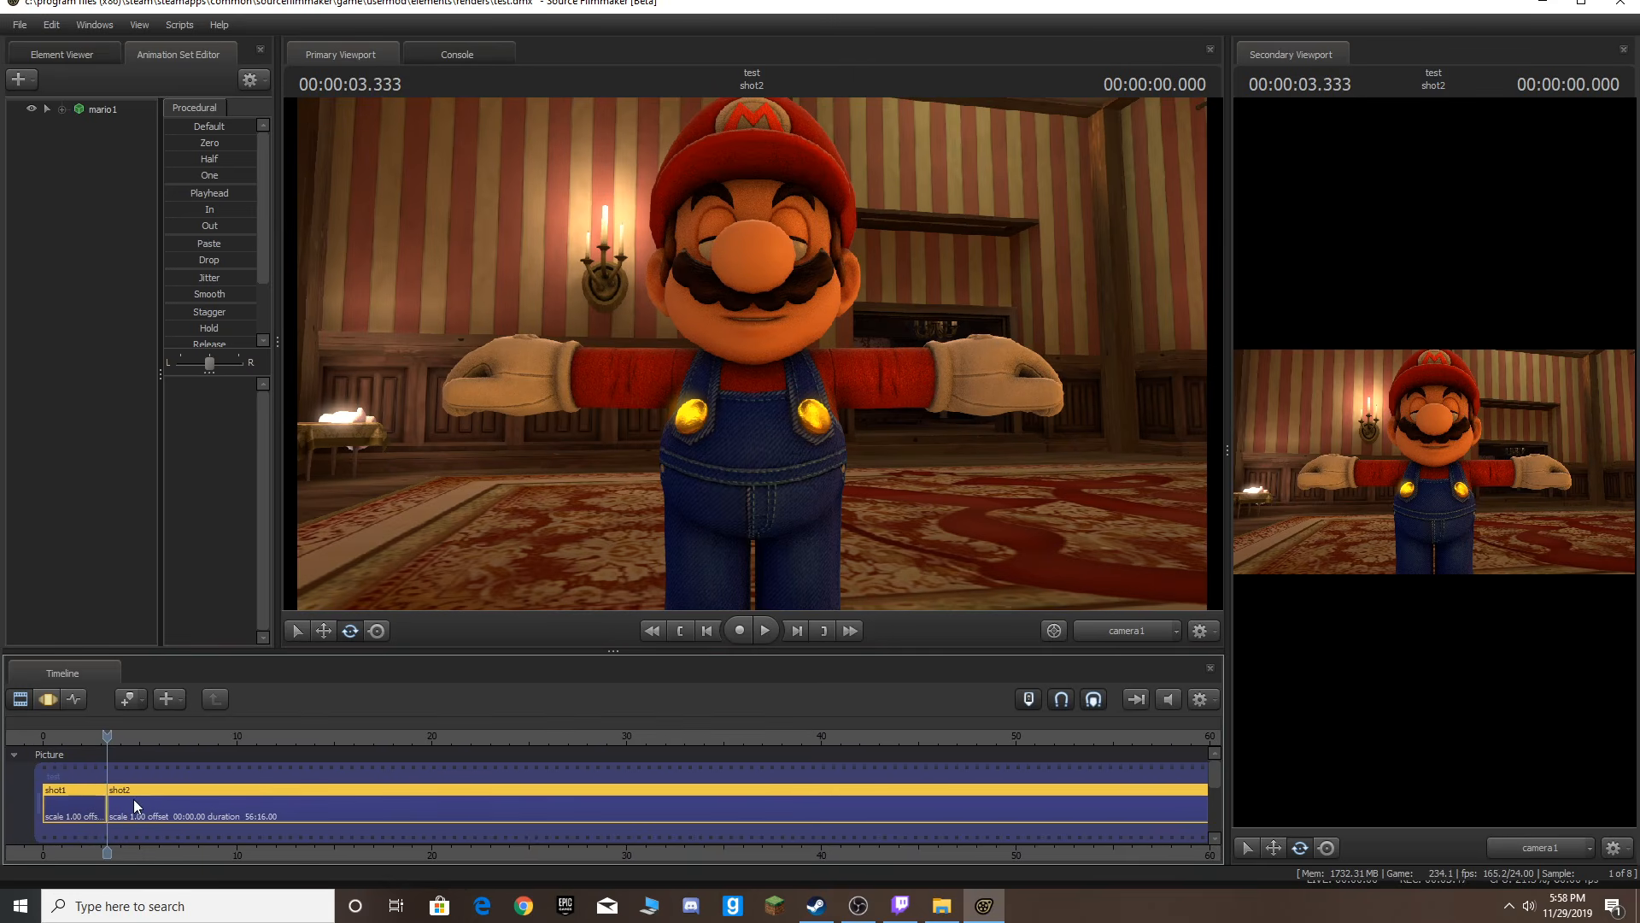
Reframe the second shot's camera view in the viewport.
drag(141, 780, 223, 778)
drag(757, 418, 615, 416)
key(d)
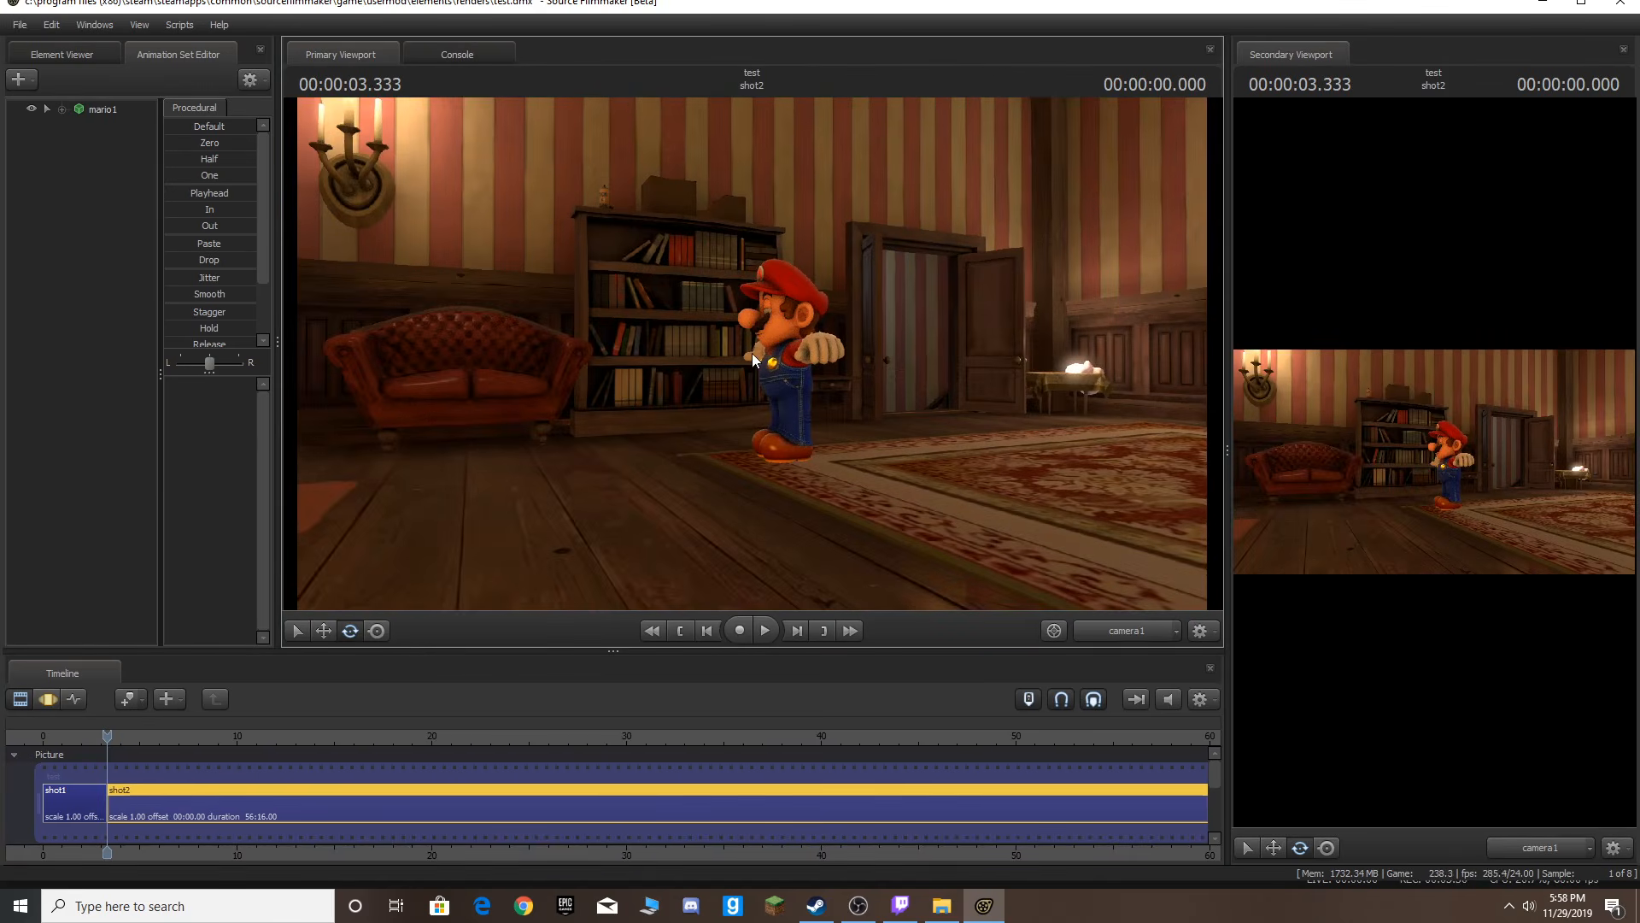
Jump between the two shots and play back the second one.
key(Up)
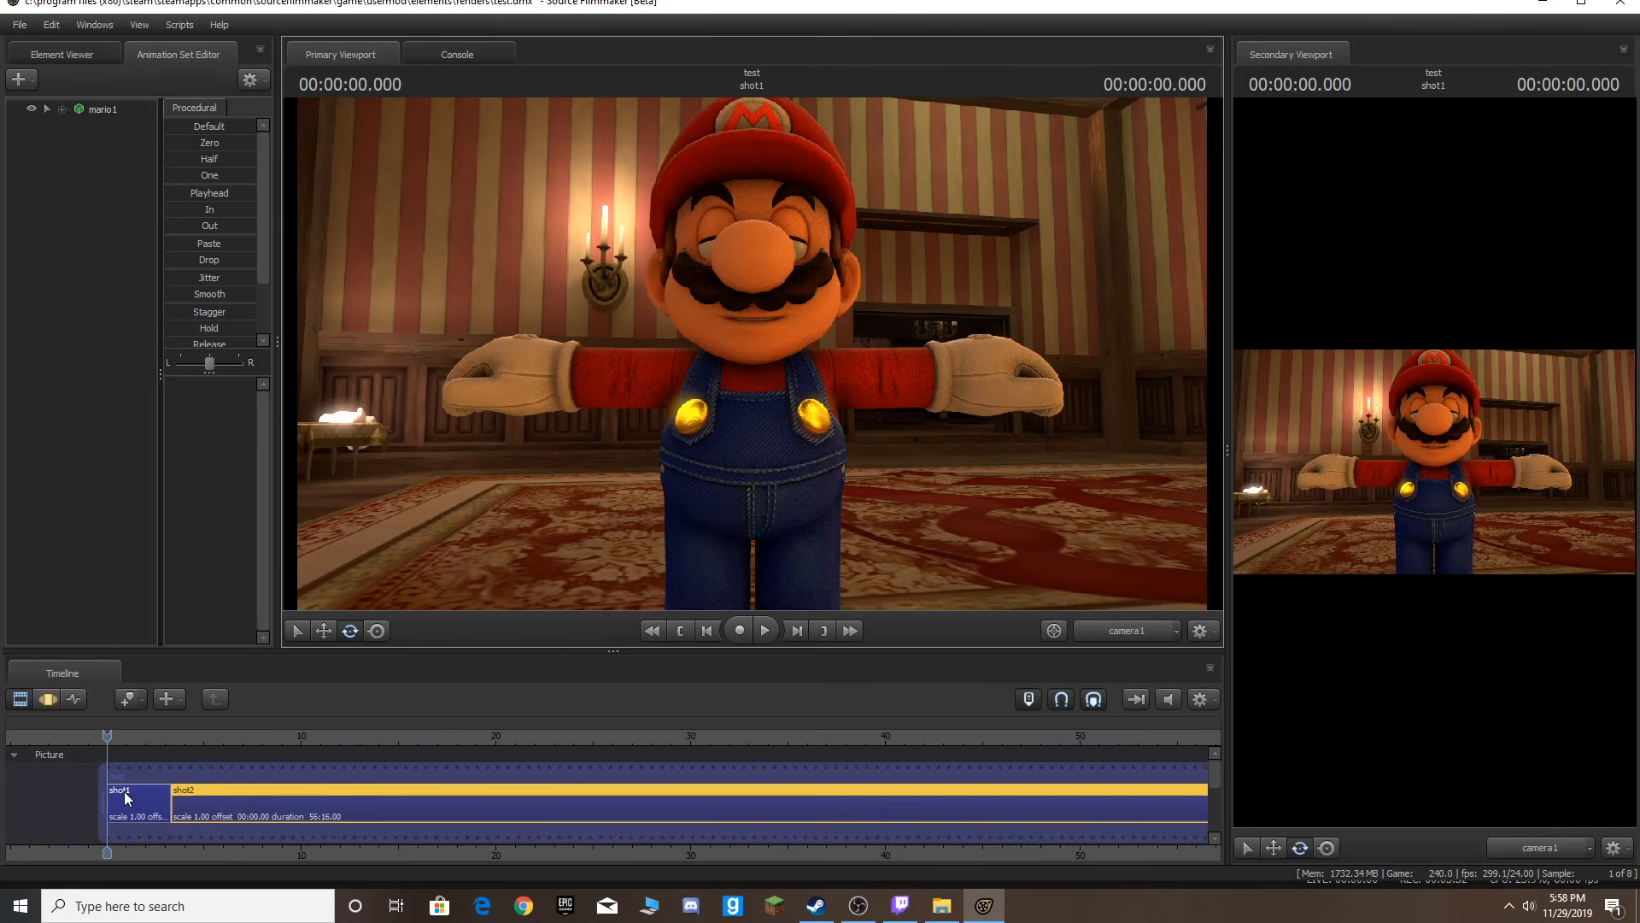
key(Down)
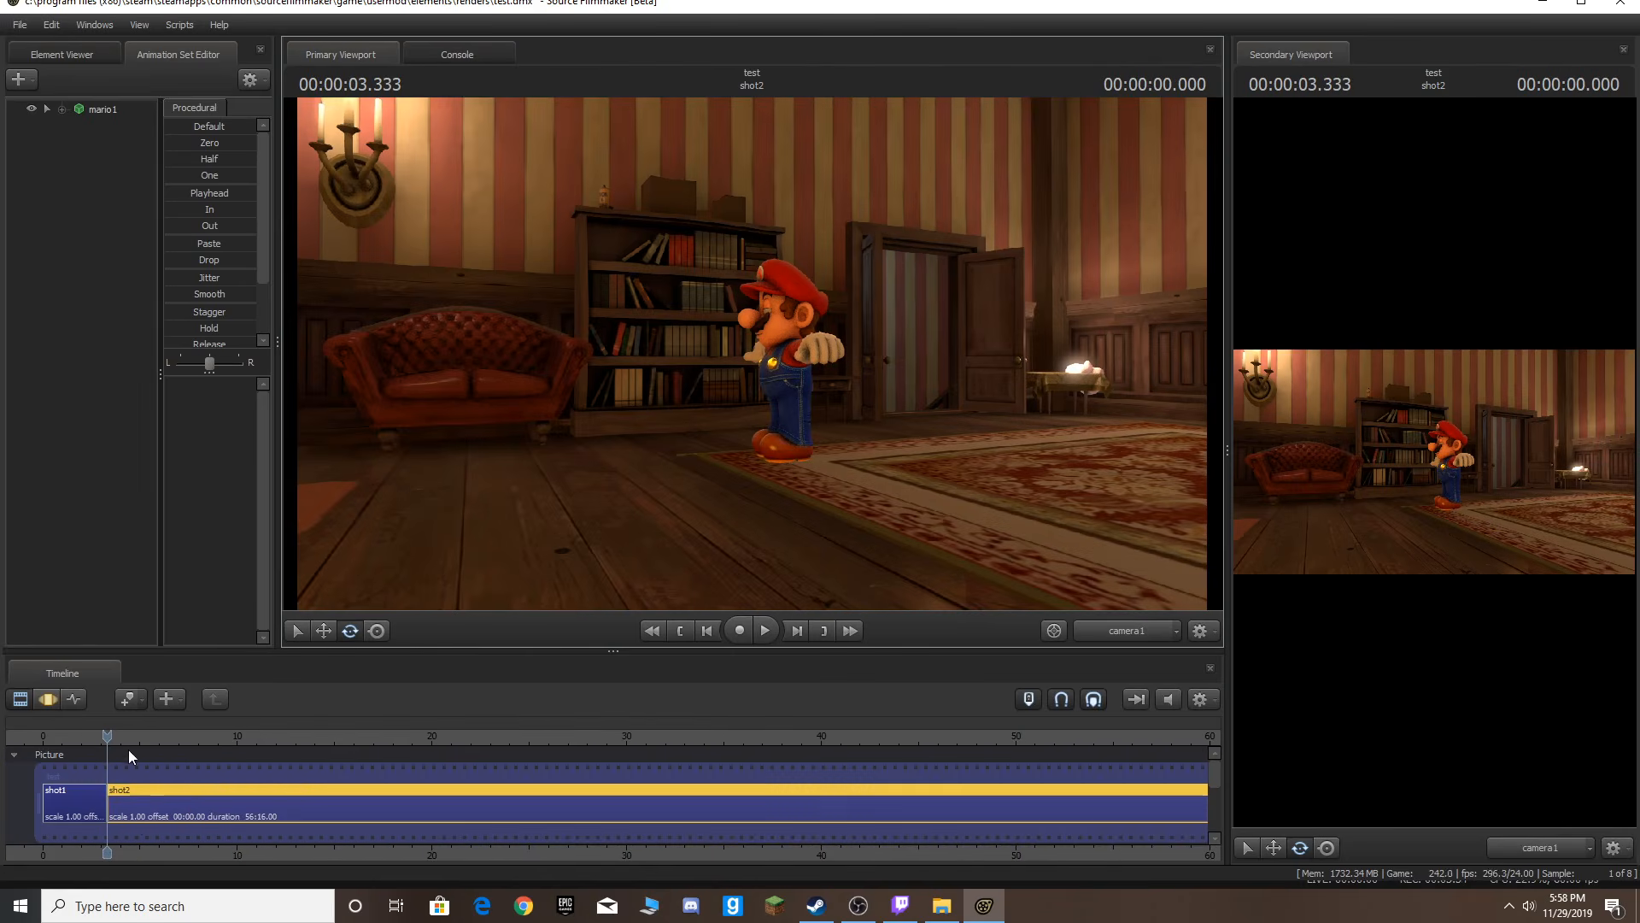
key(Up)
key(space)
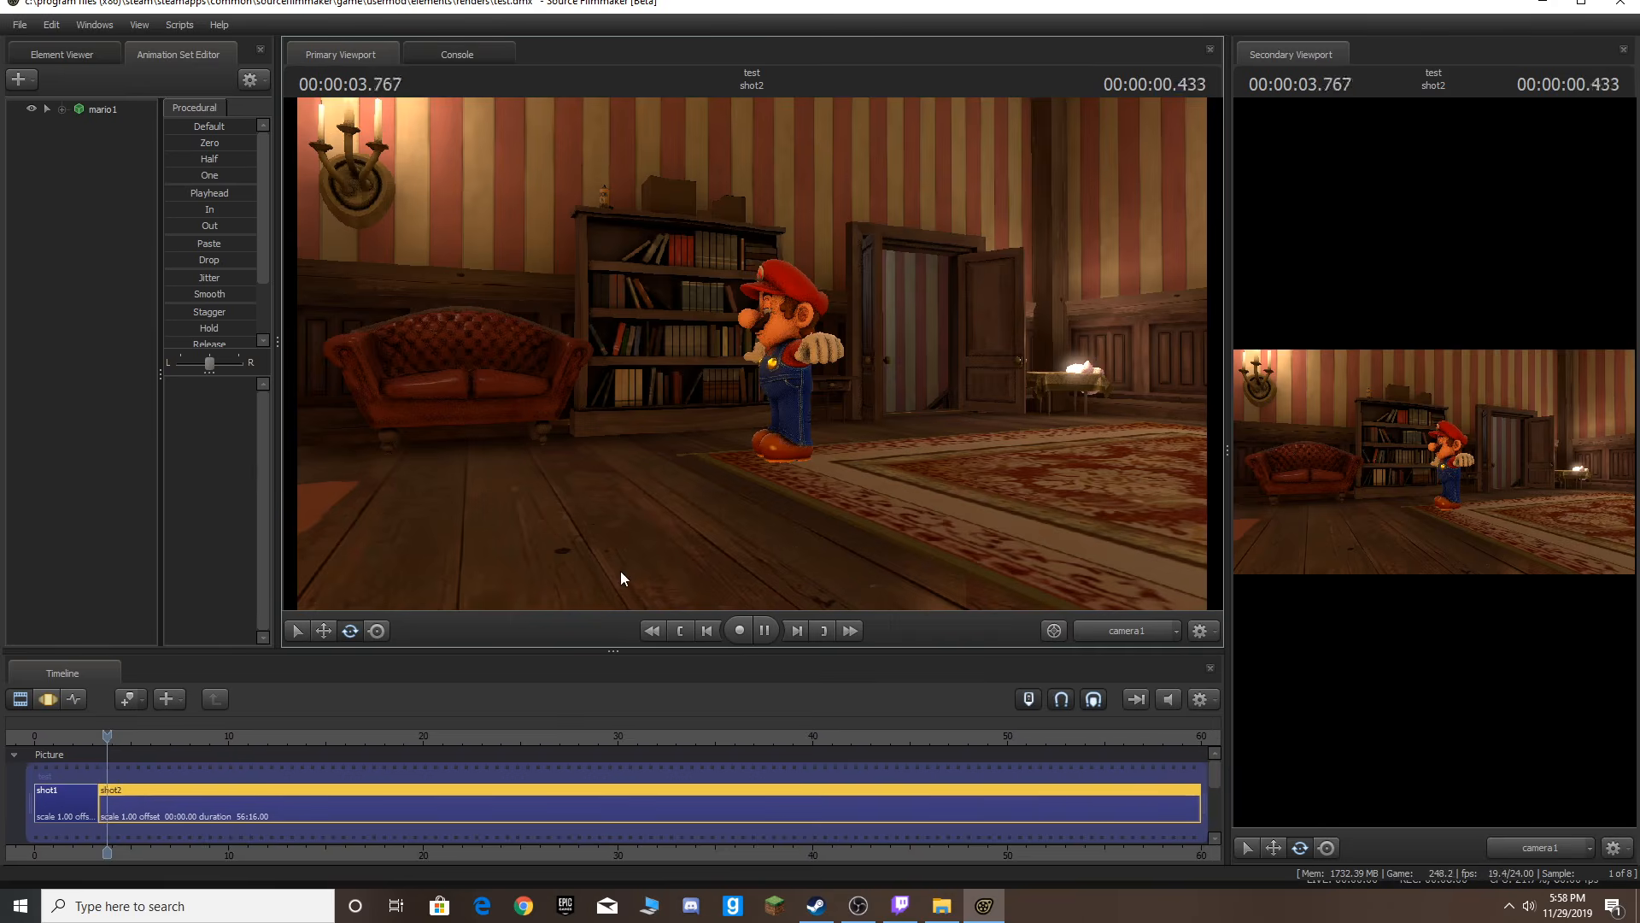
key(space)
Undo the shot split and return the playhead to the start of the shot.
key(ctrl+z)
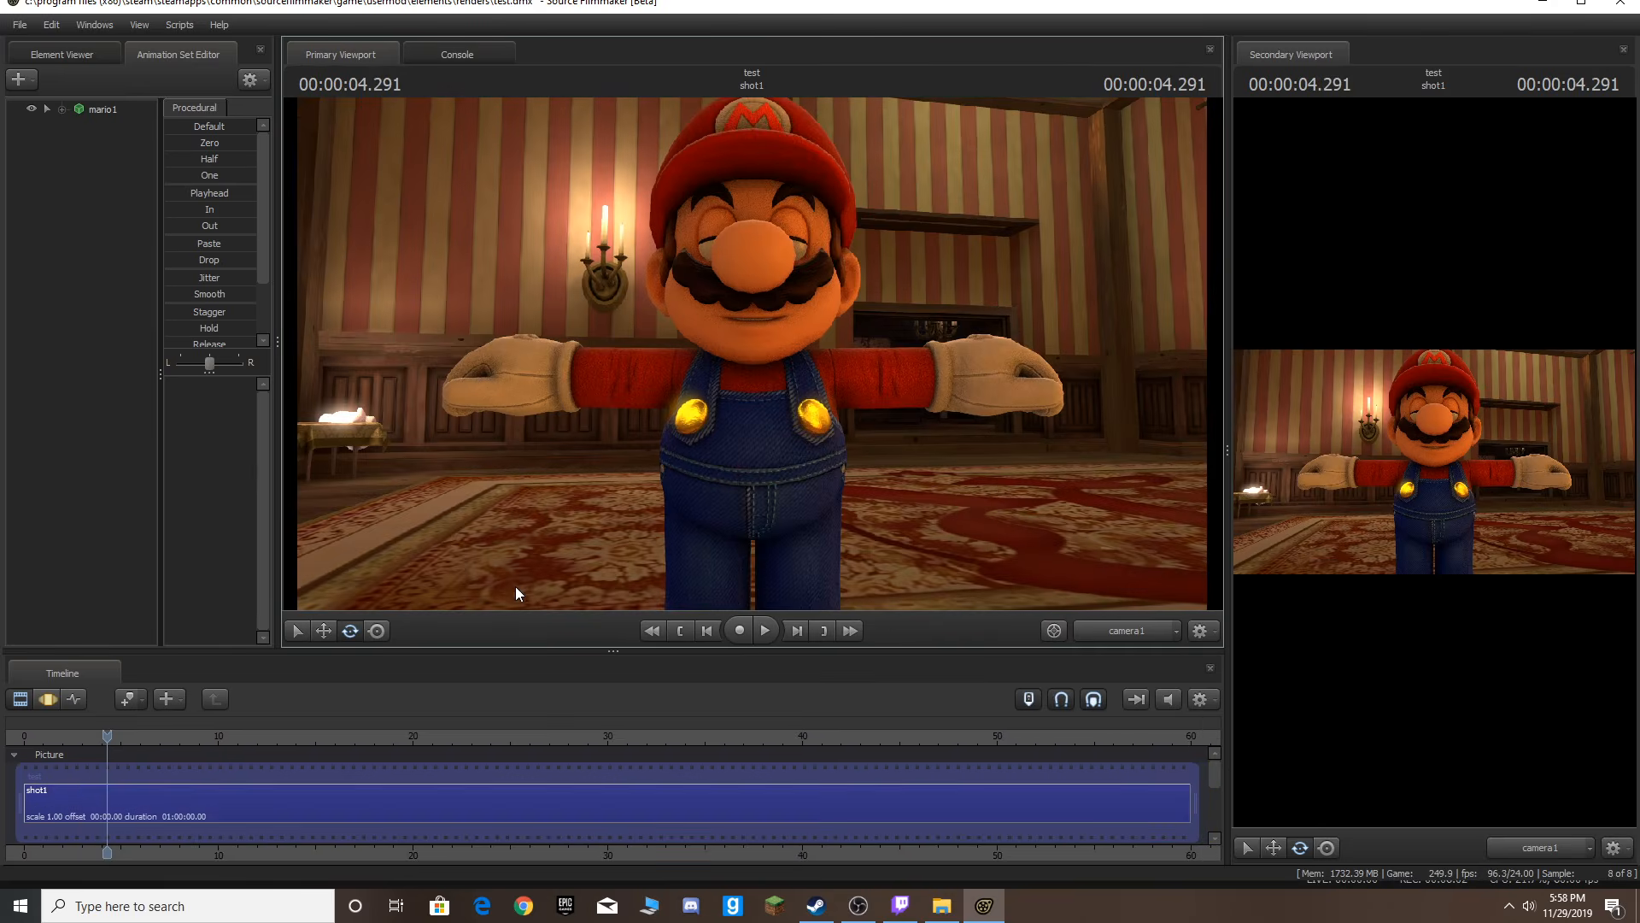
key(Home)
click(103, 765)
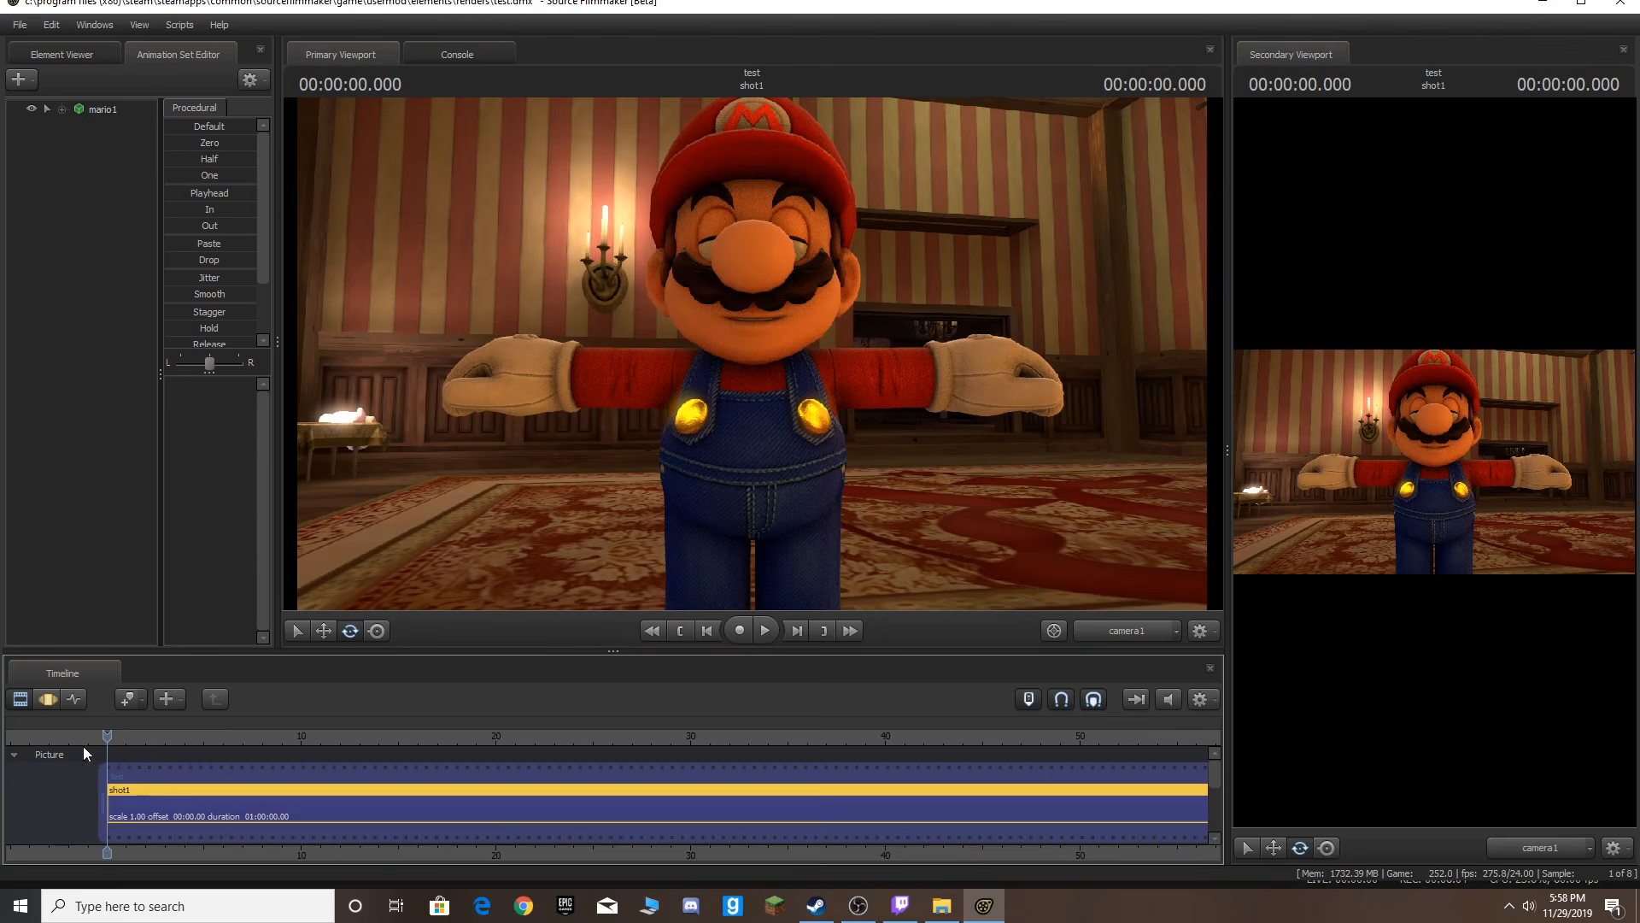
Open the graph editor and select the mario1 animation set to show its controls.
click(73, 700)
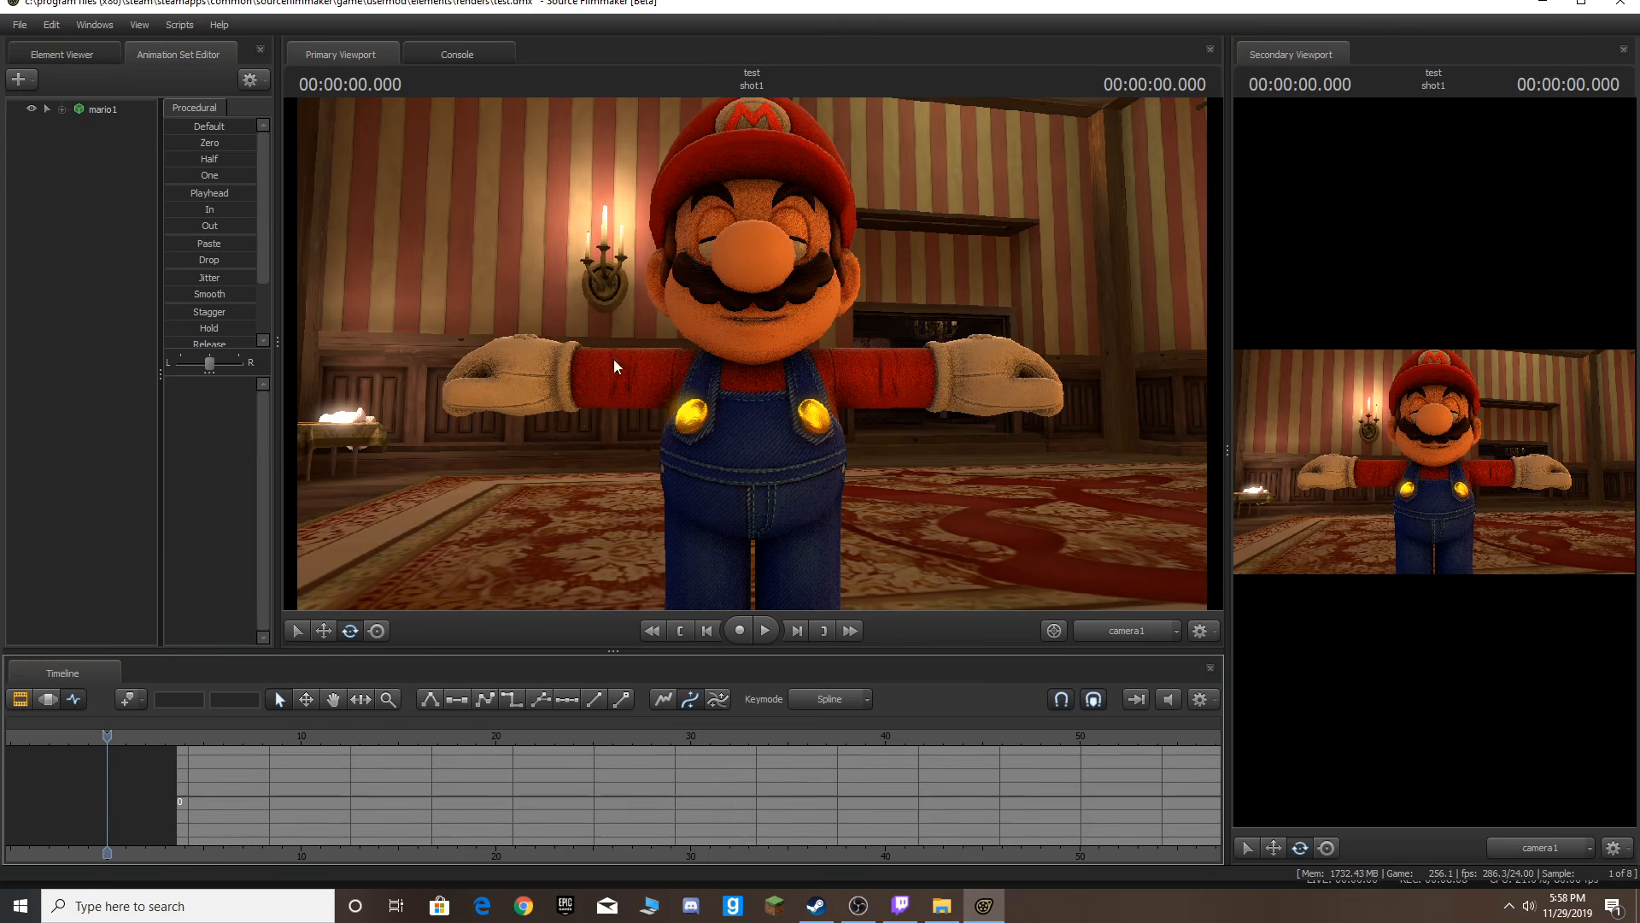
click(86, 113)
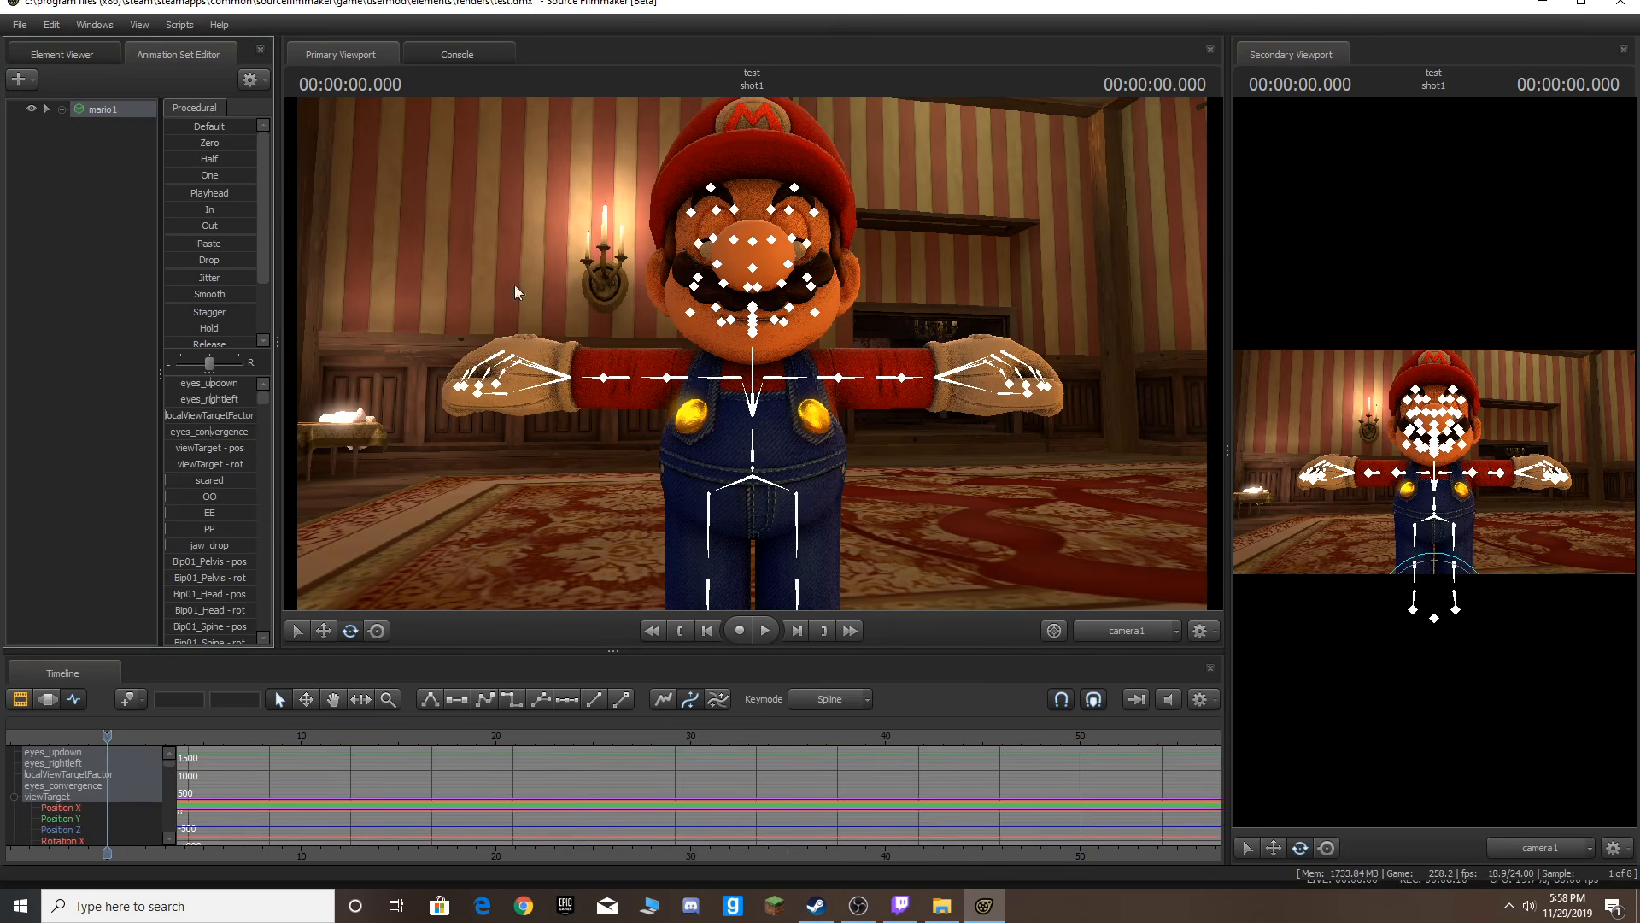
Switch the viewport to the Work Camera and orbit it around Mario.
ctrl+click(1158, 625)
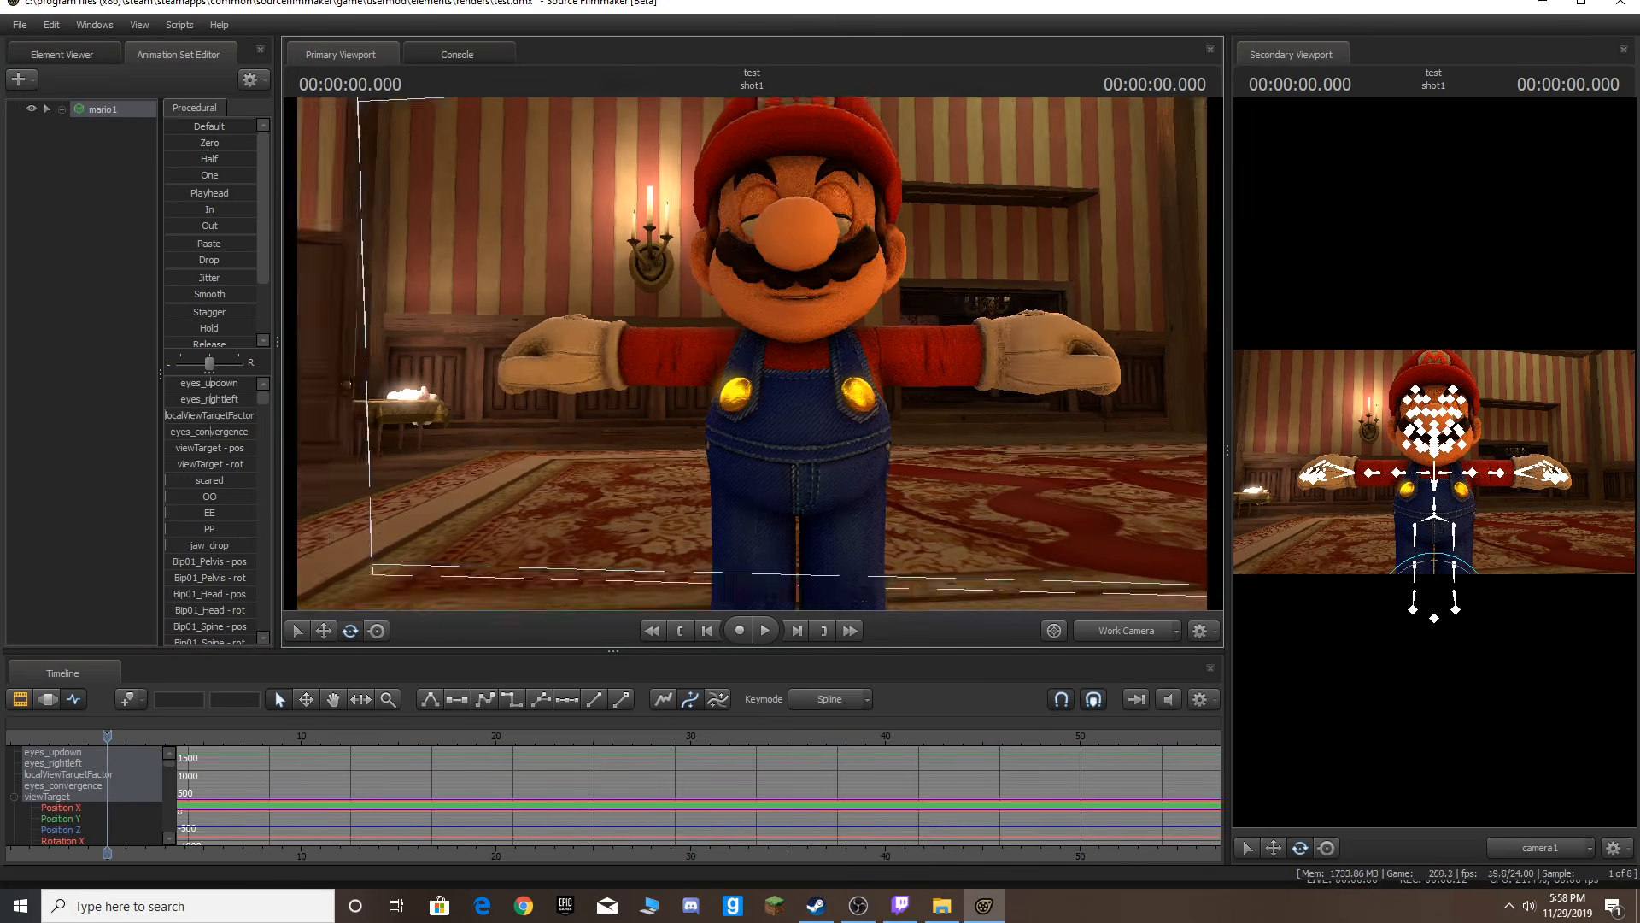
click(378, 631)
key(d)
drag(547, 428, 504, 461)
key(s)
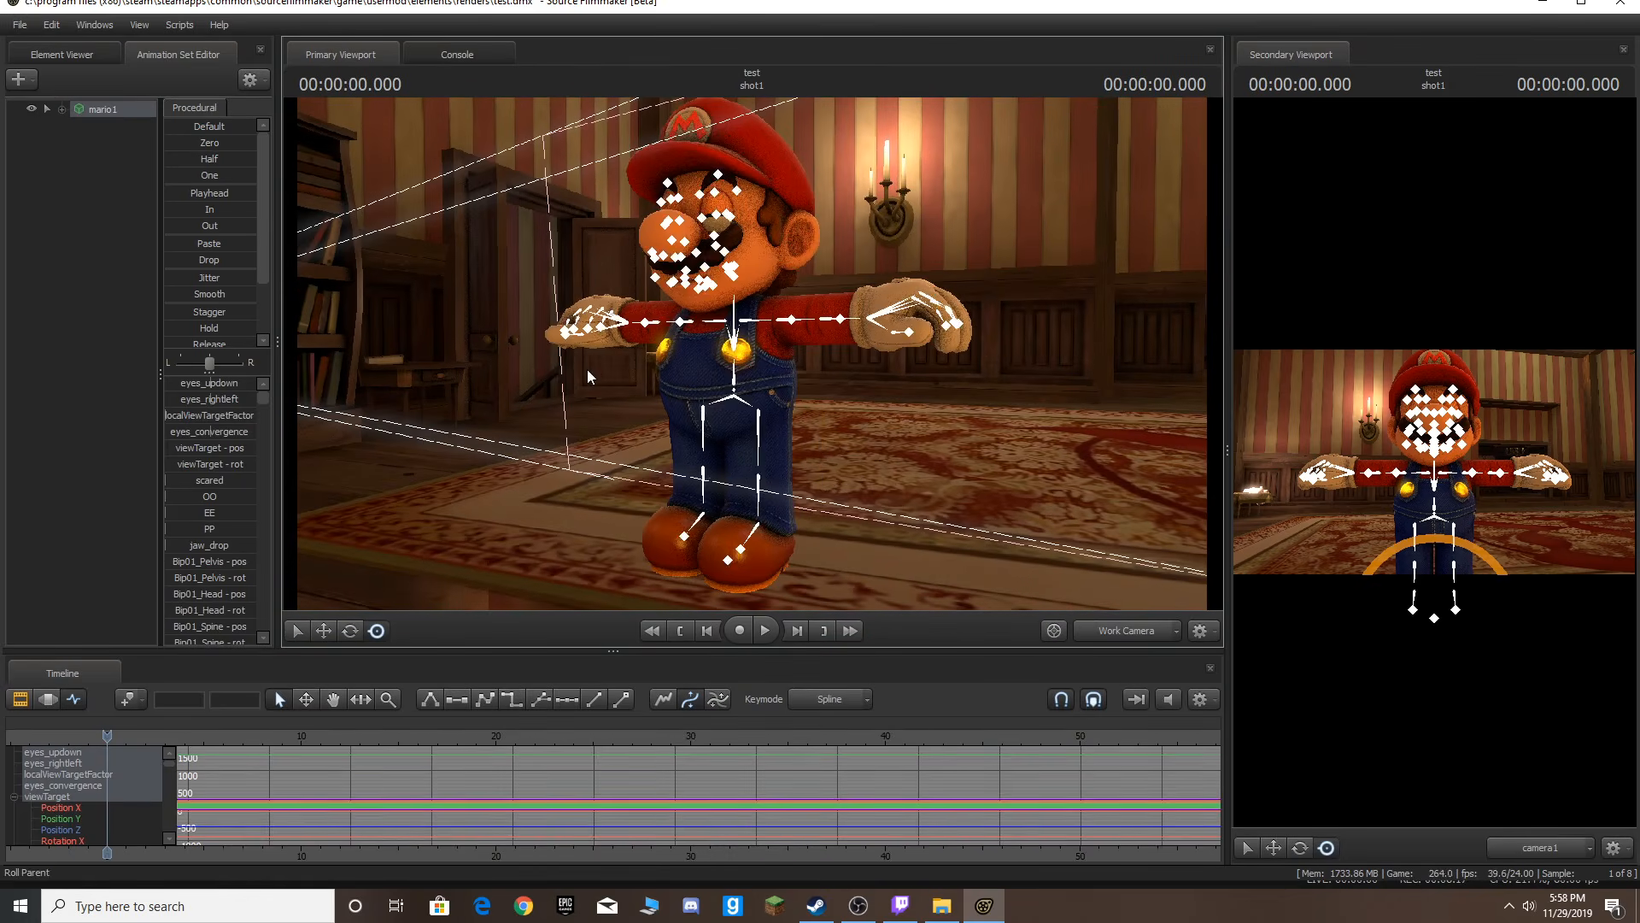
Deselect the model and reposition the Work Camera to face Mario from the front.
ctrl+click(587, 369)
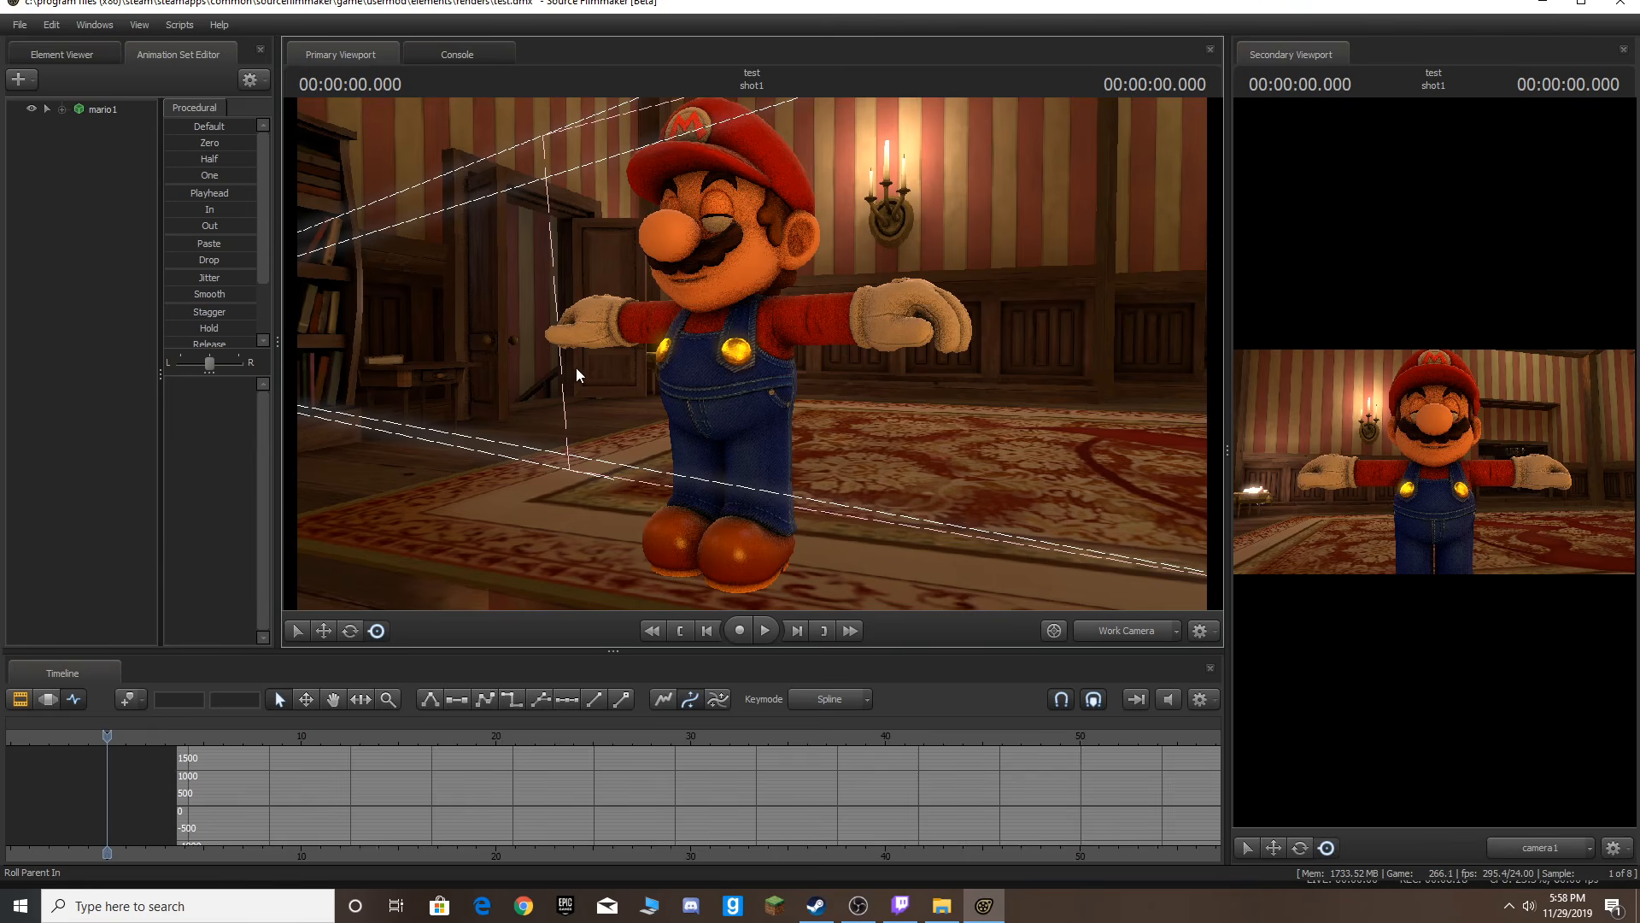
key(ctrl)
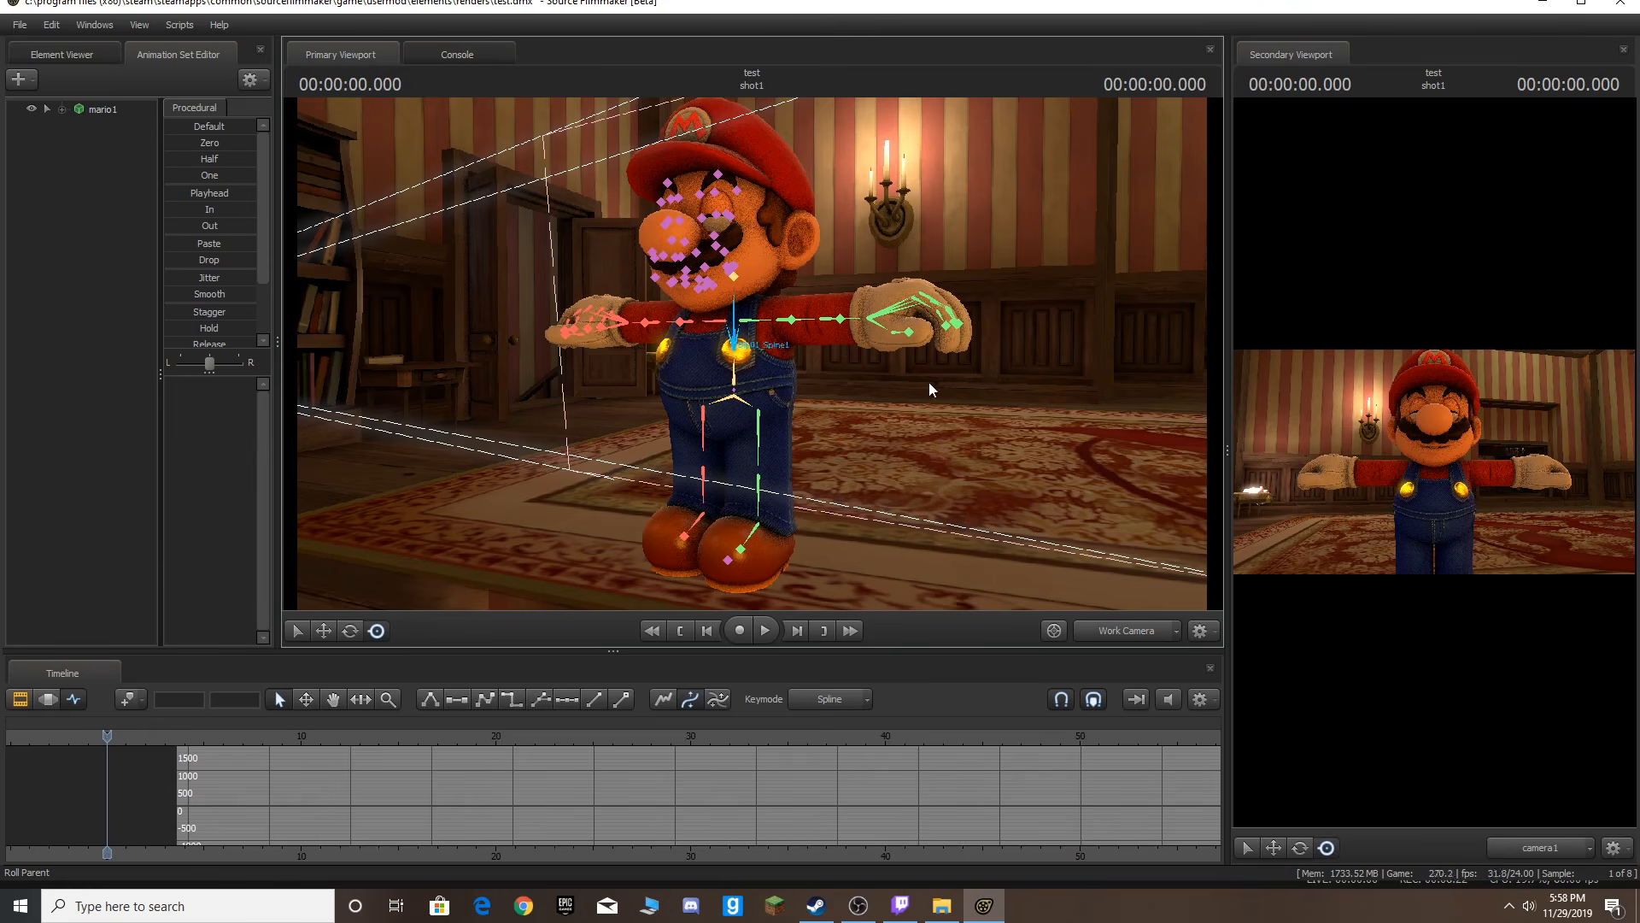
key(a)
drag(918, 381, 991, 367)
key(w)
key(s)
key(ctrl)
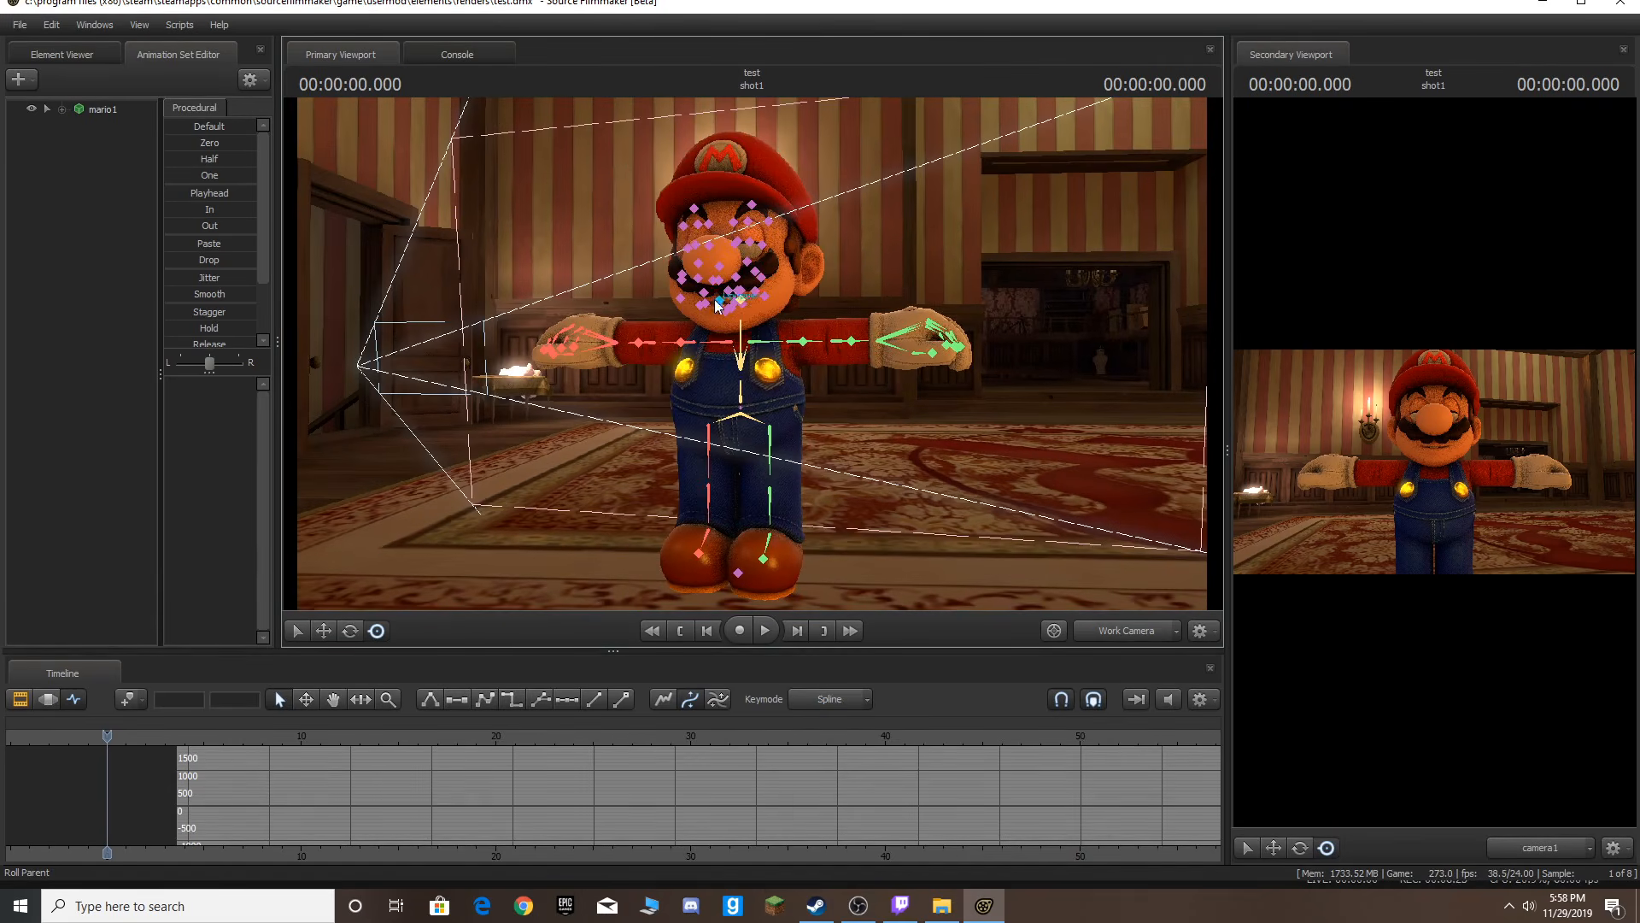
Try rotating Mario's spine bone and undo it.
ctrl+click(739, 346)
mouse_move(745, 362)
mouse_down()
mouse_move(758, 391)
mouse_move(787, 369)
mouse_move(737, 364)
mouse_up()
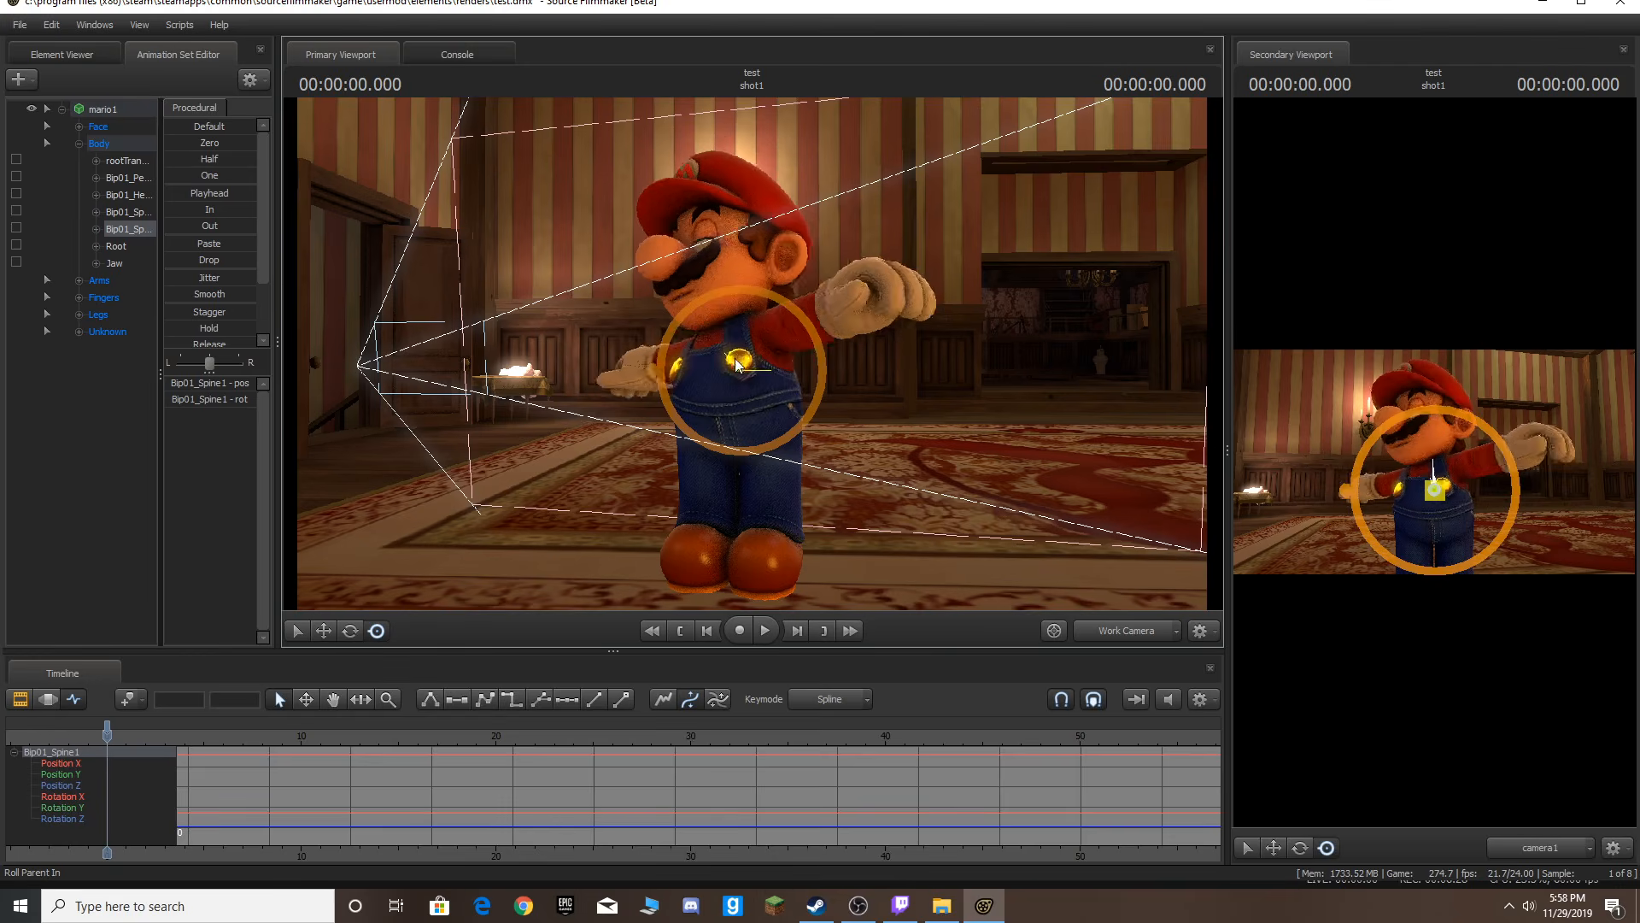
key(ctrl+z)
Try rotating Mario's left hand bone and undo it.
ctrl+click(873, 345)
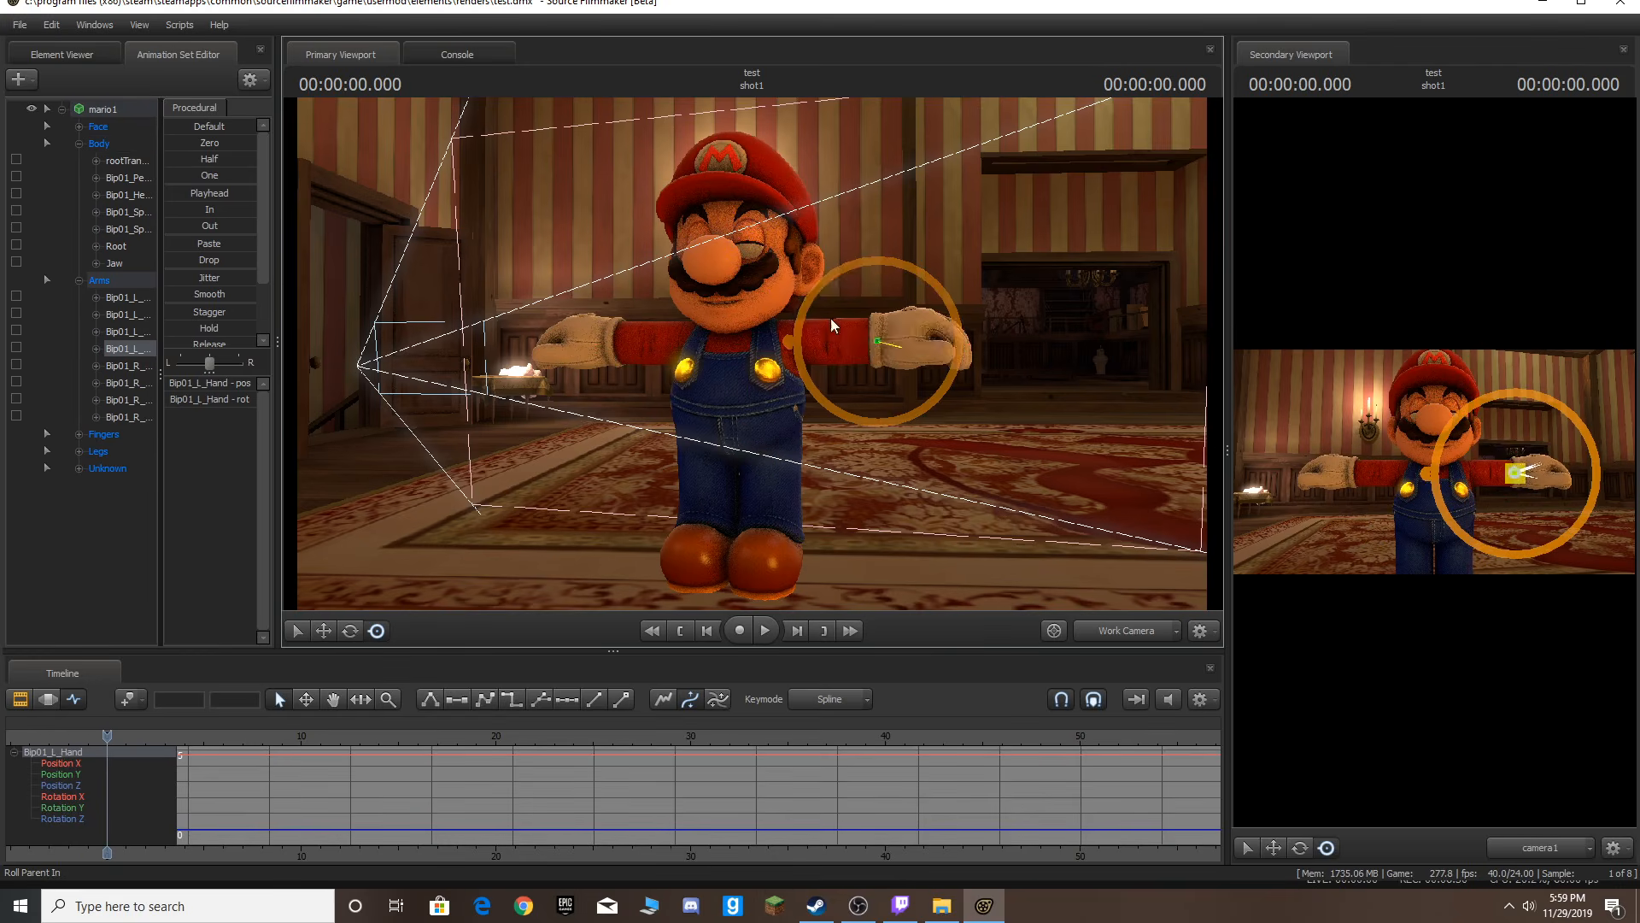
drag(855, 347, 846, 309)
ctrl+click(816, 340)
key(ctrl+z)
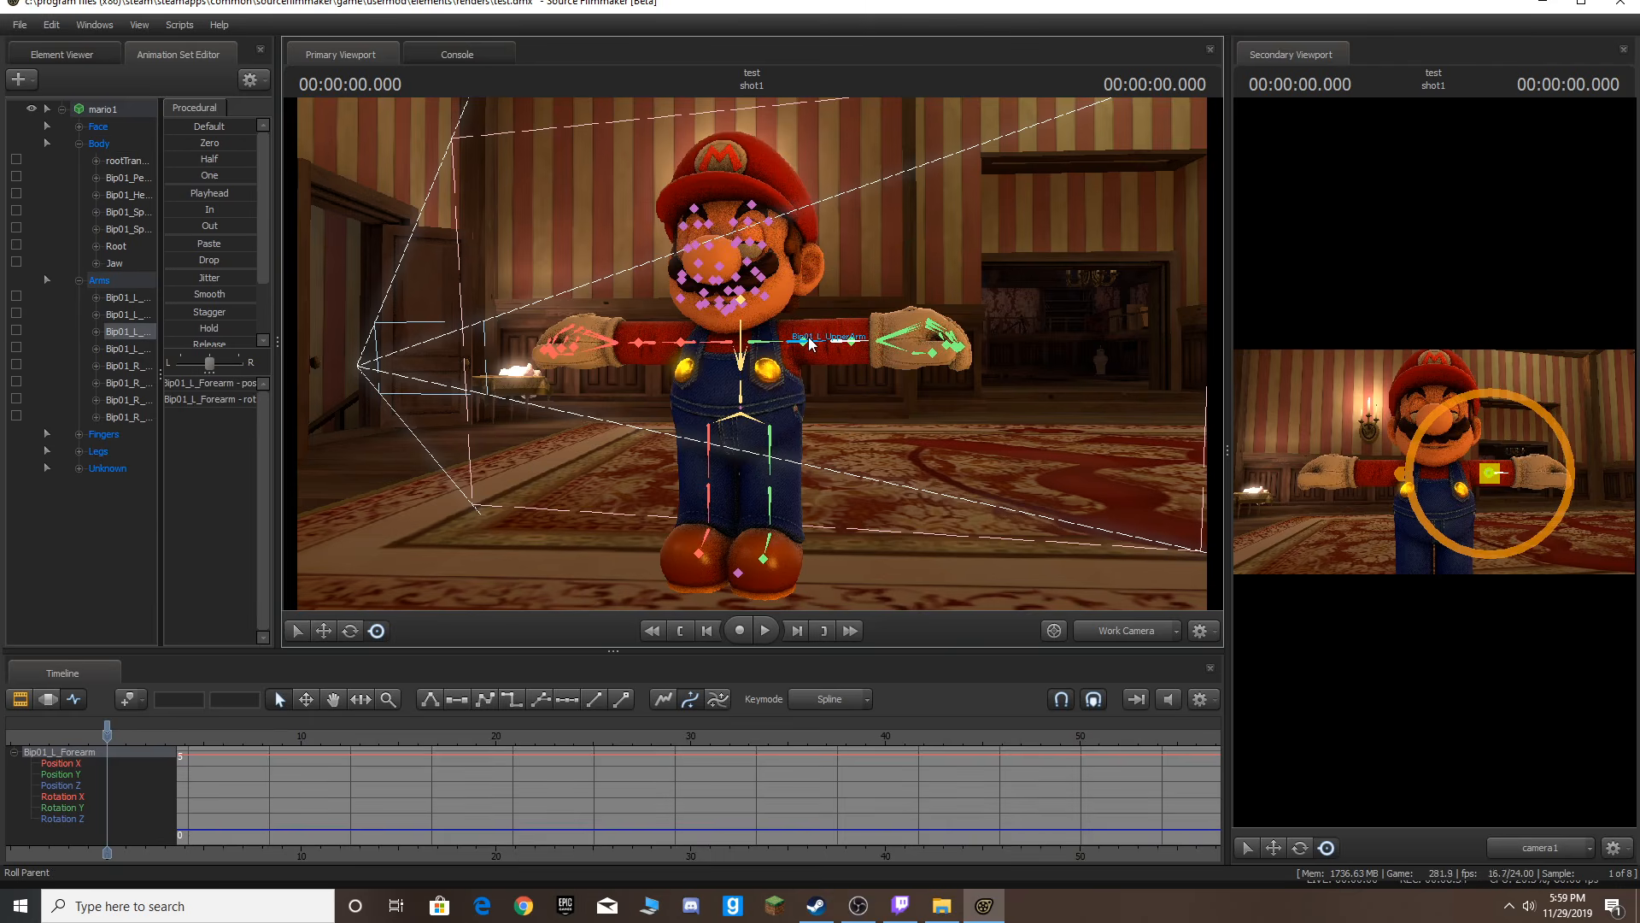
Try rotating Mario's left upper arm bone and undo it.
ctrl+click(793, 348)
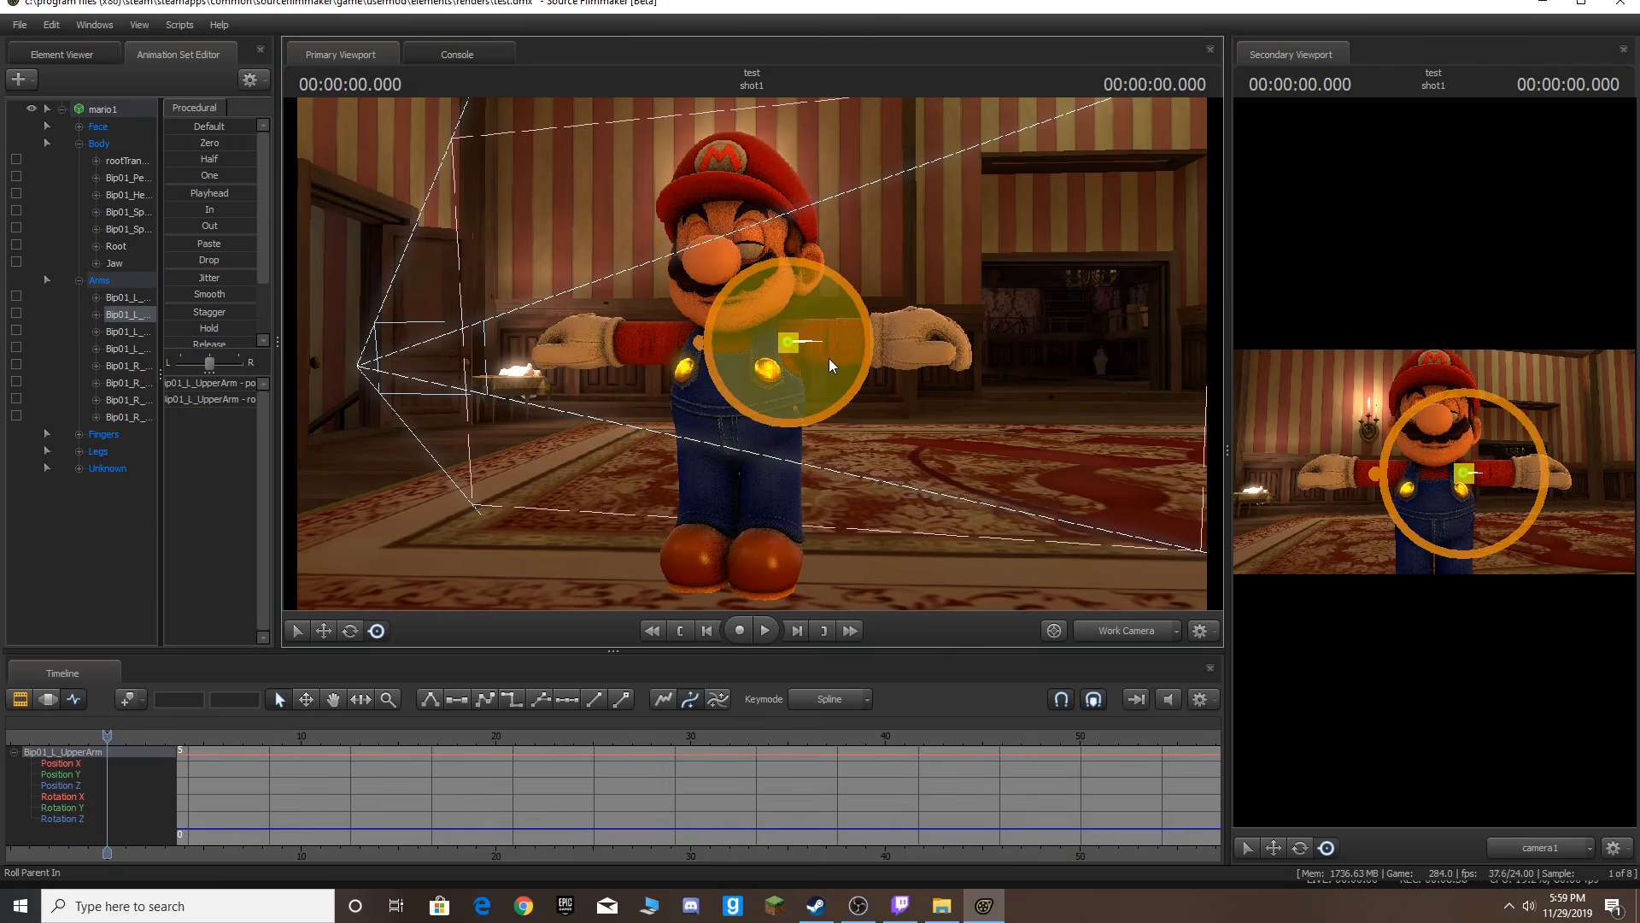
drag(813, 357, 880, 341)
key(ctrl+z)
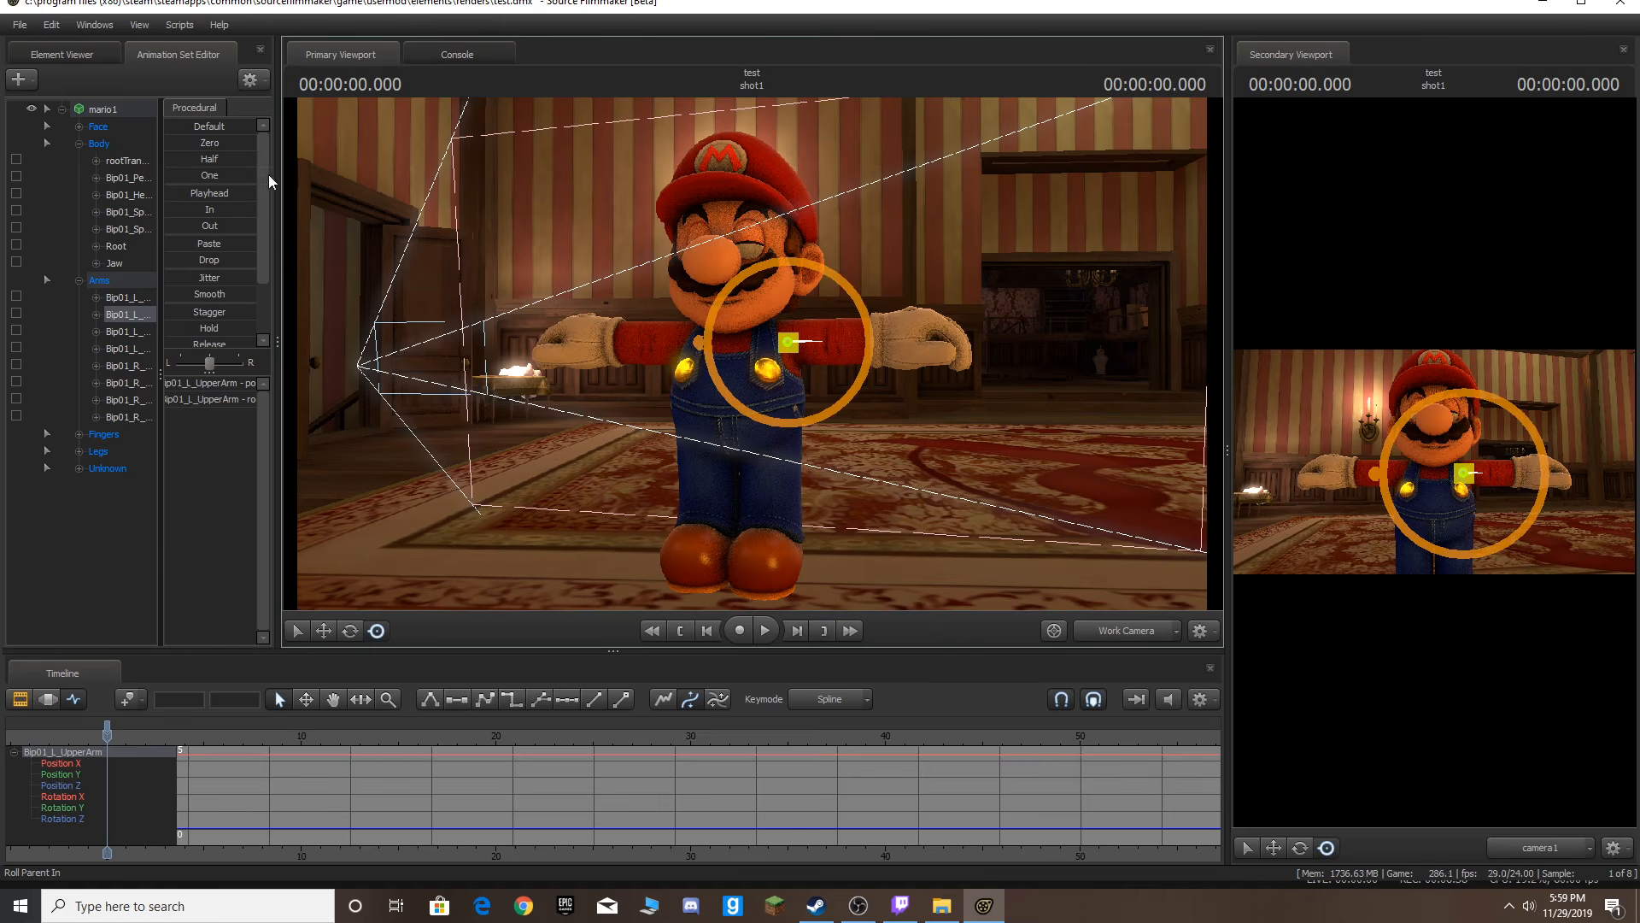
Apply the rig_universalv3 rig to the mario1 animation set.
right_click(113, 106)
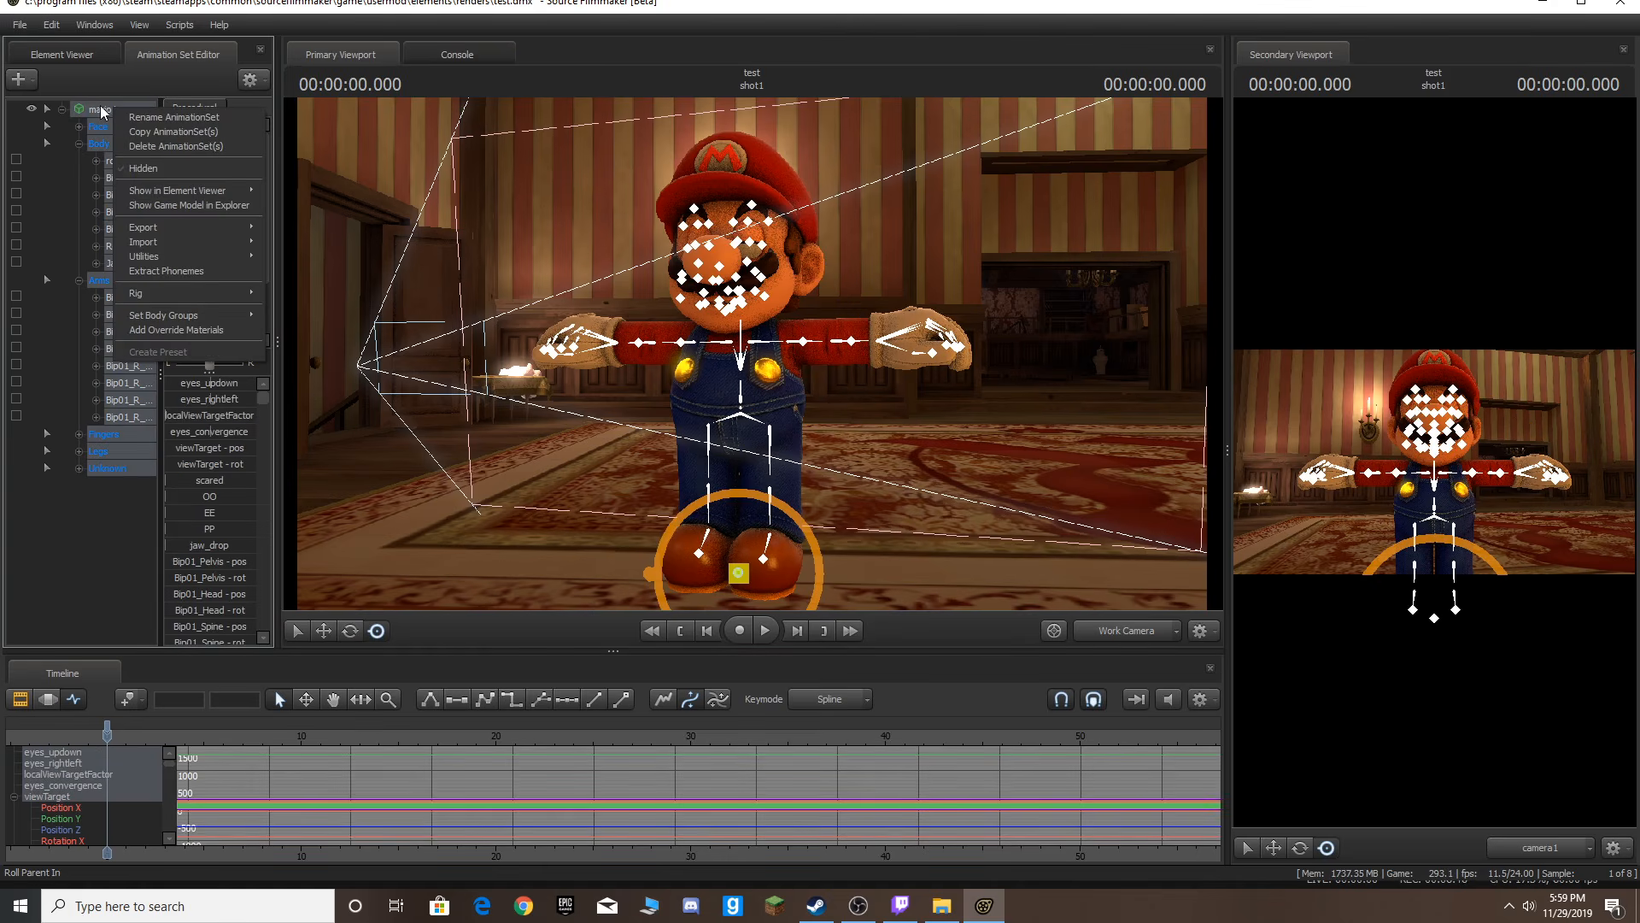
mouse_move(201, 292)
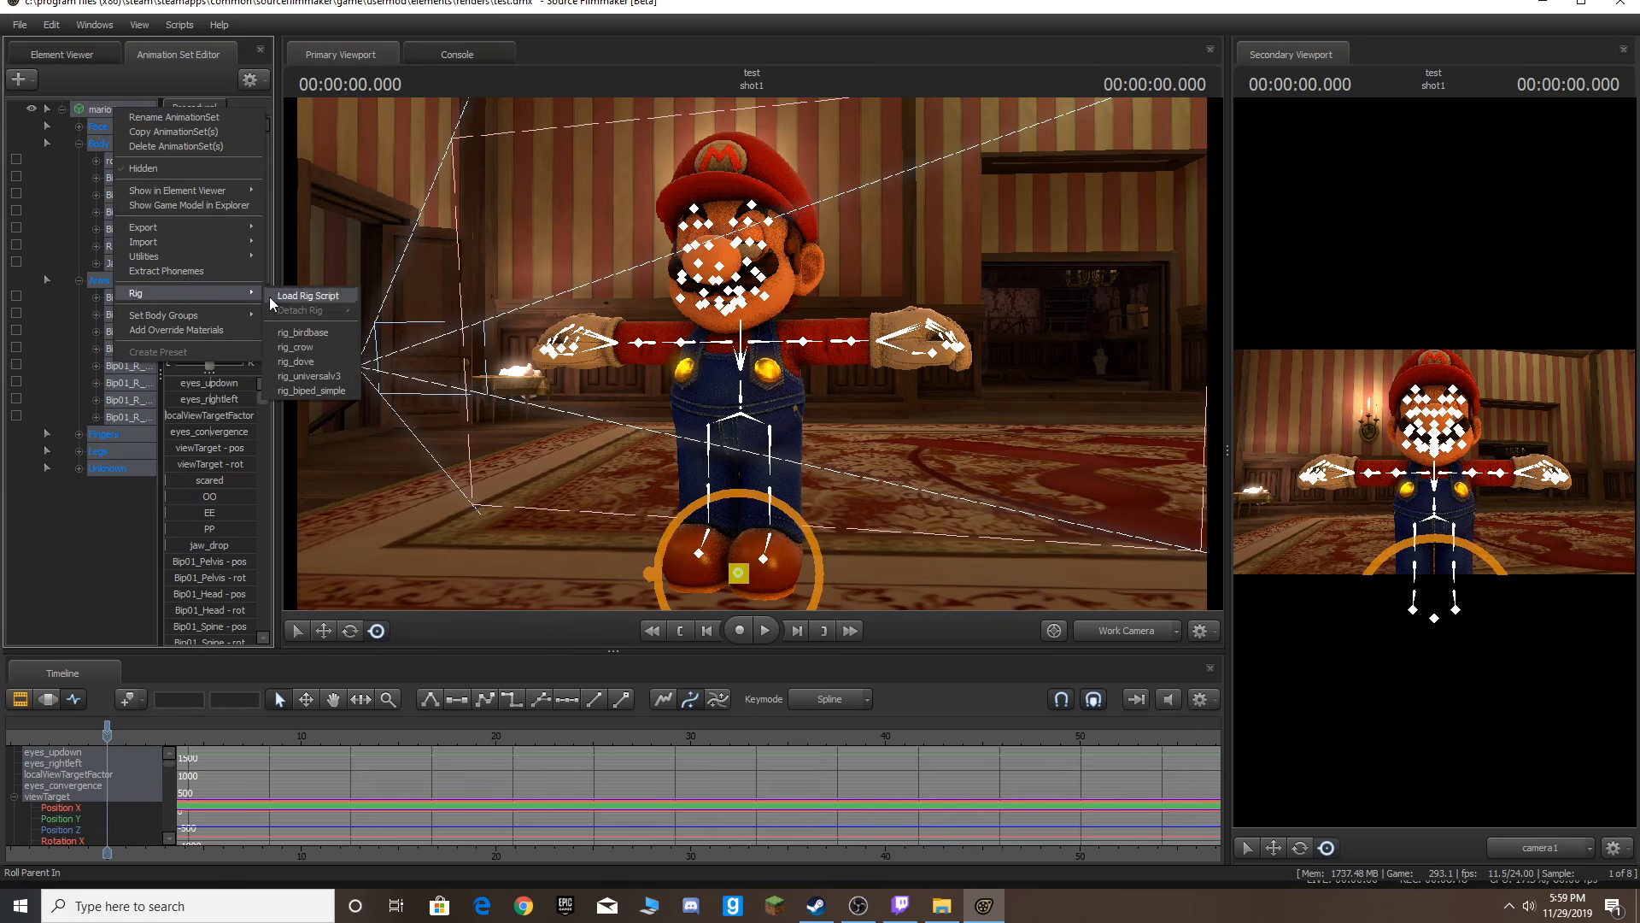
click(317, 377)
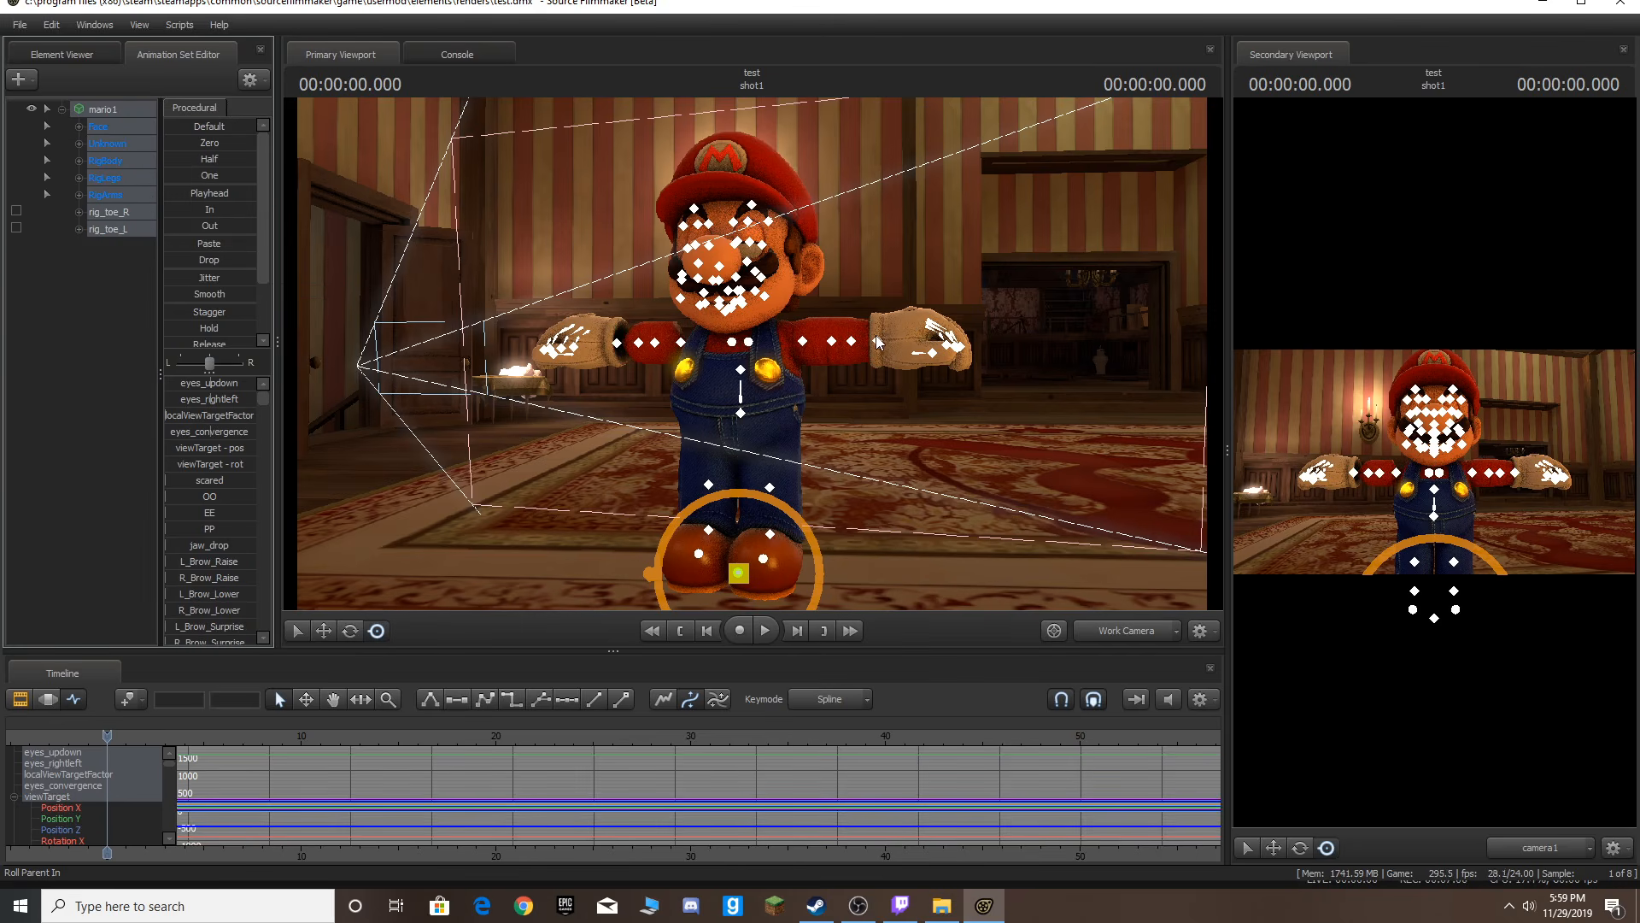
Move the Work Camera closer to Mario.
drag(751, 352, 752, 352)
key(a)
key(w)
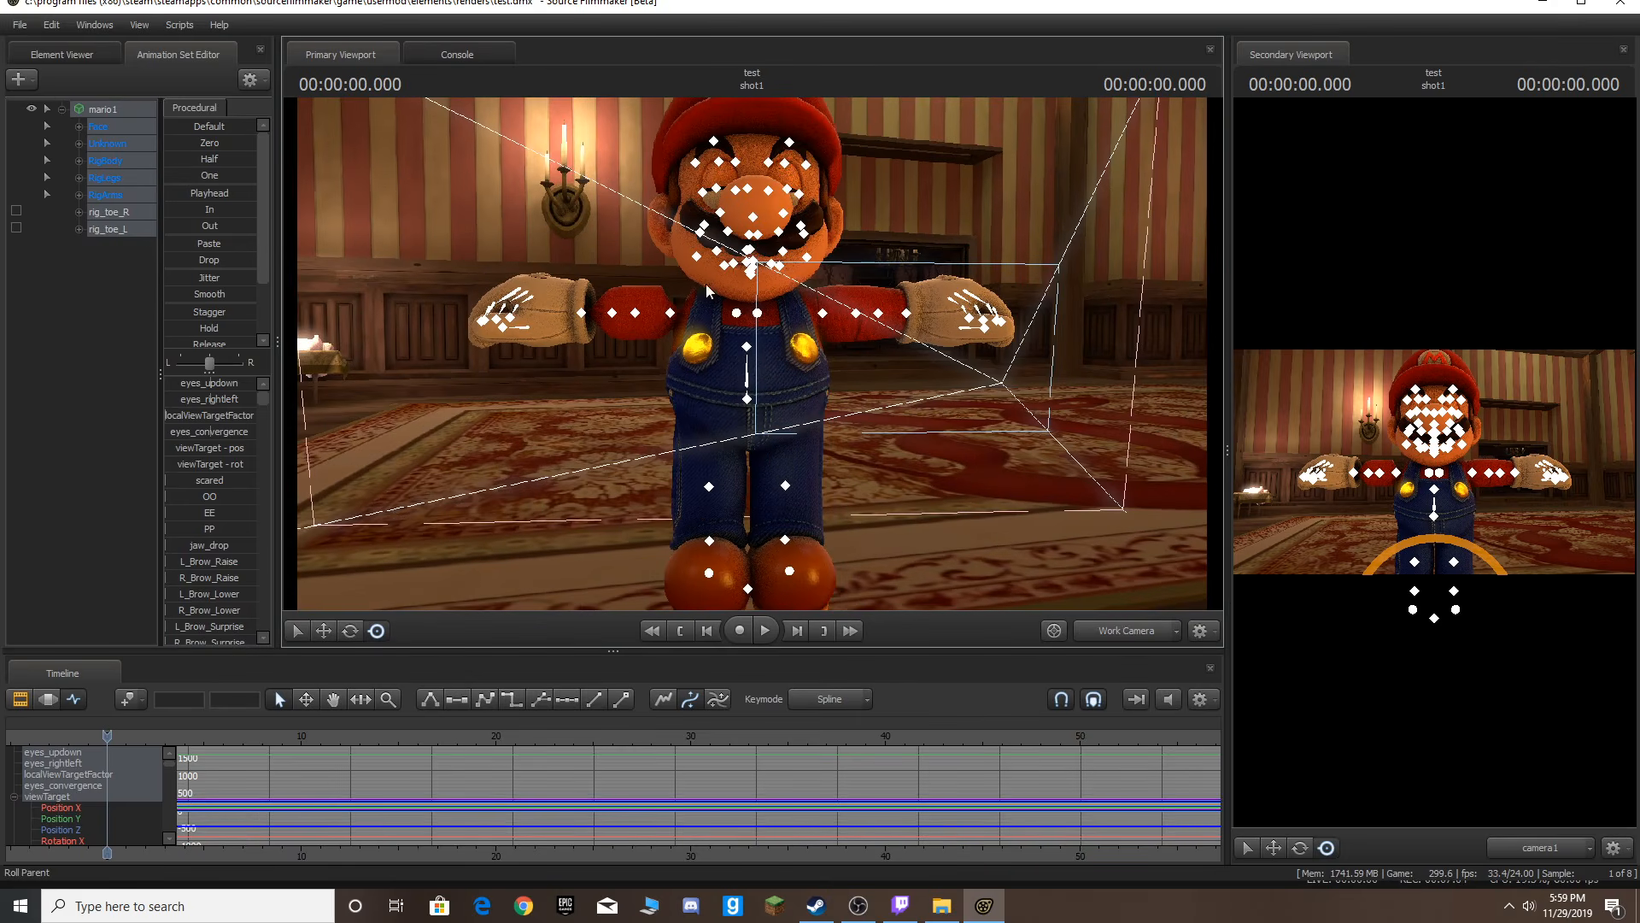
Select the rig's elbow and leg controls in turn to inspect them.
click(634, 312)
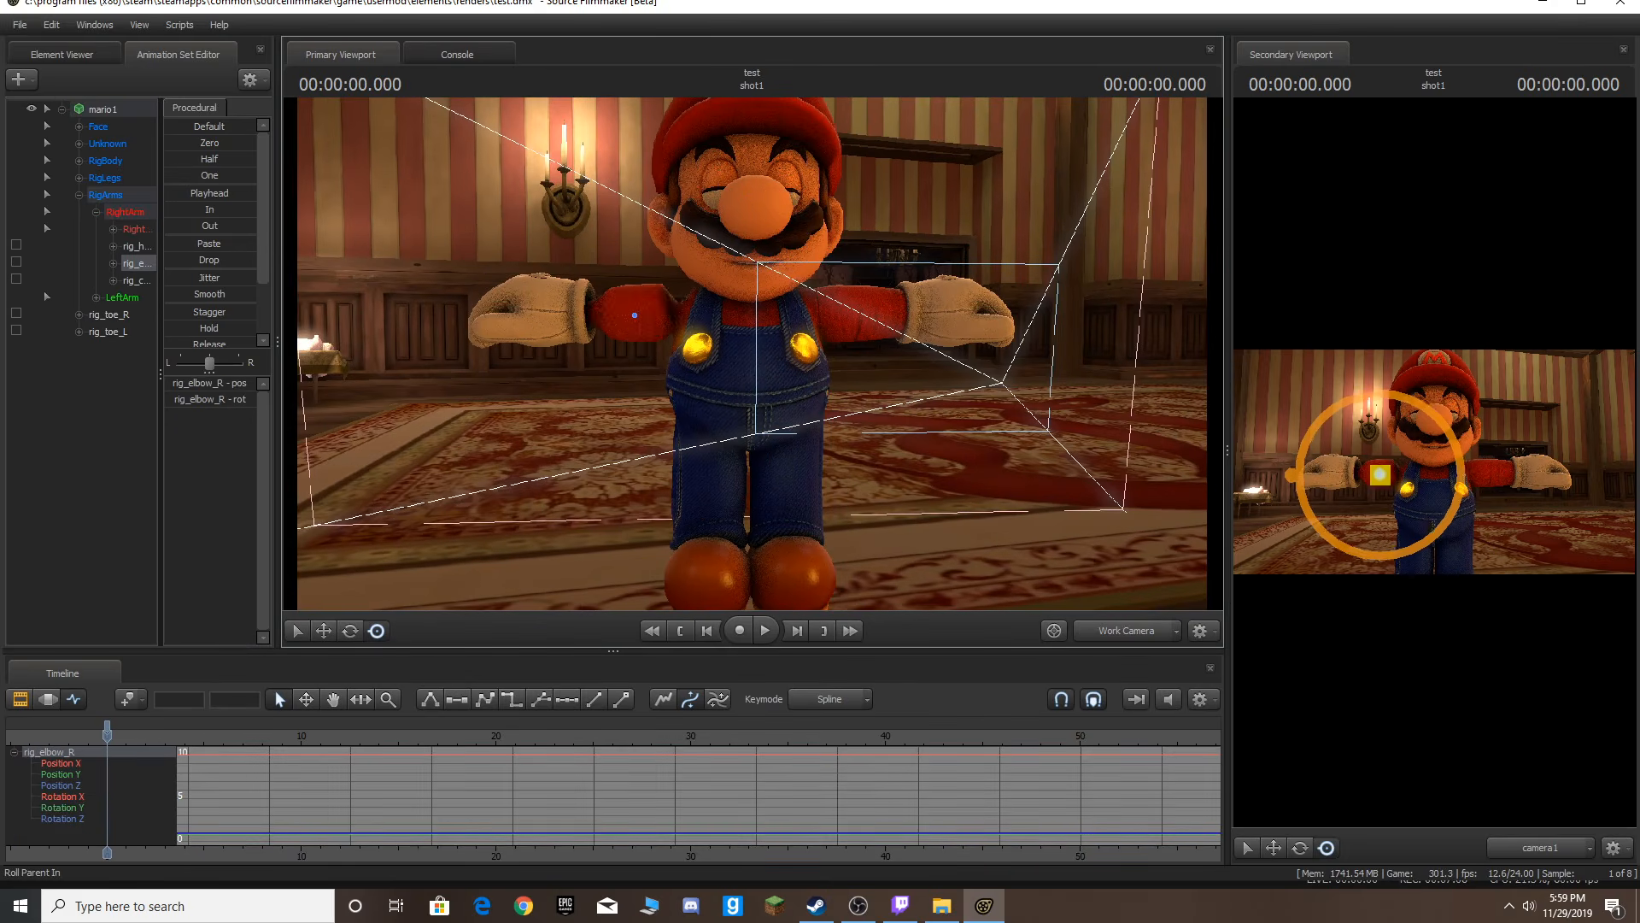
click(856, 315)
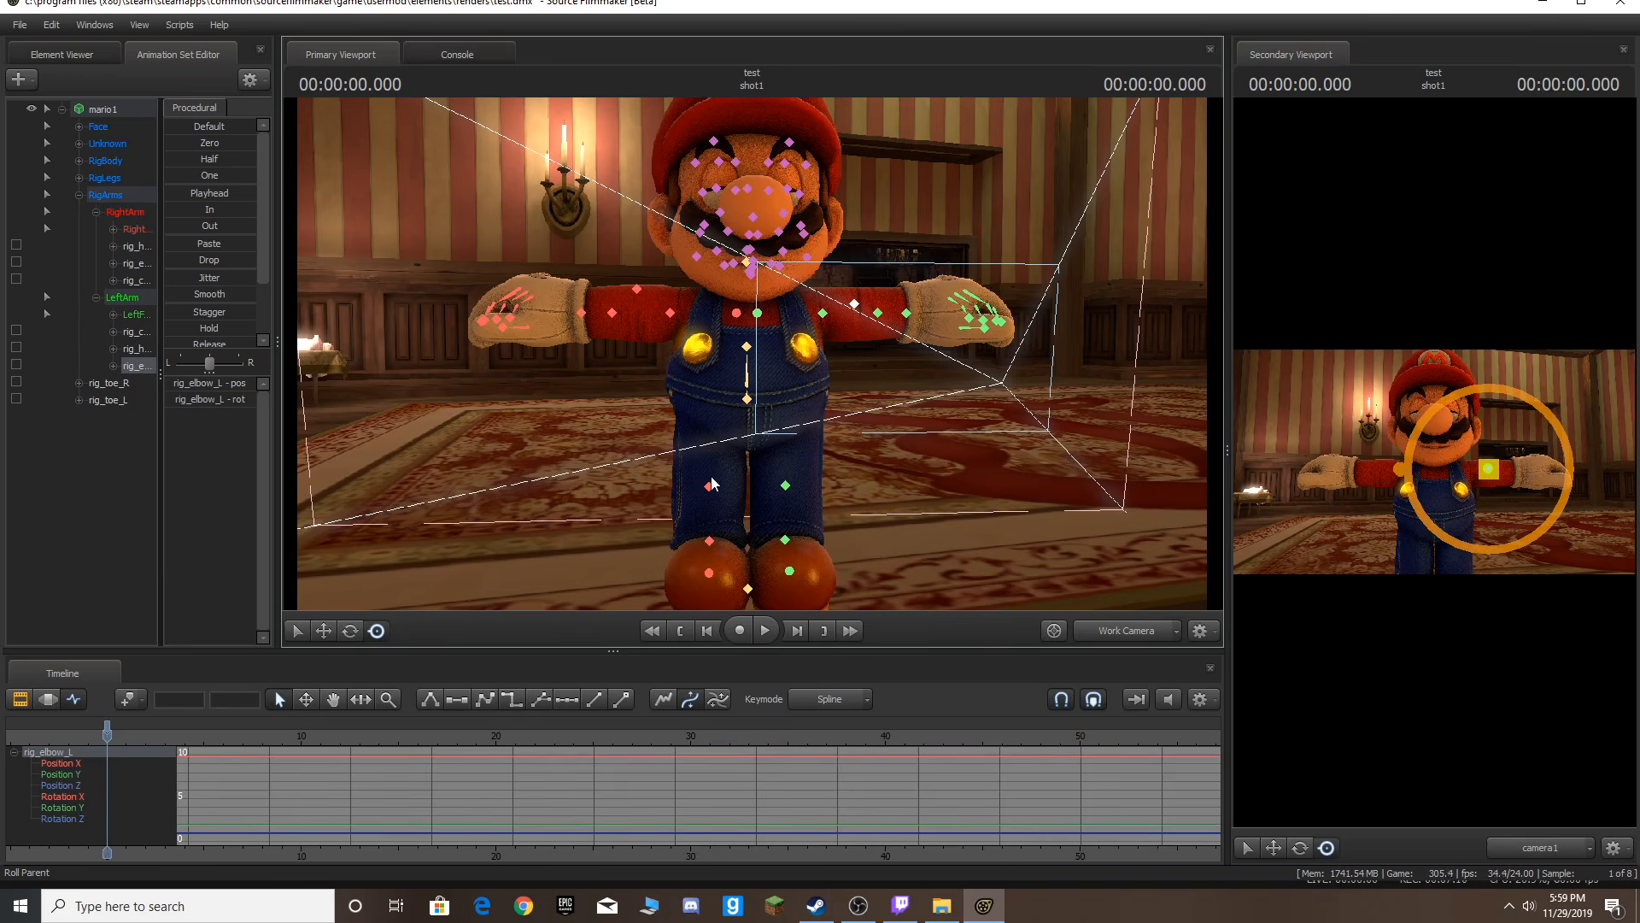
click(712, 485)
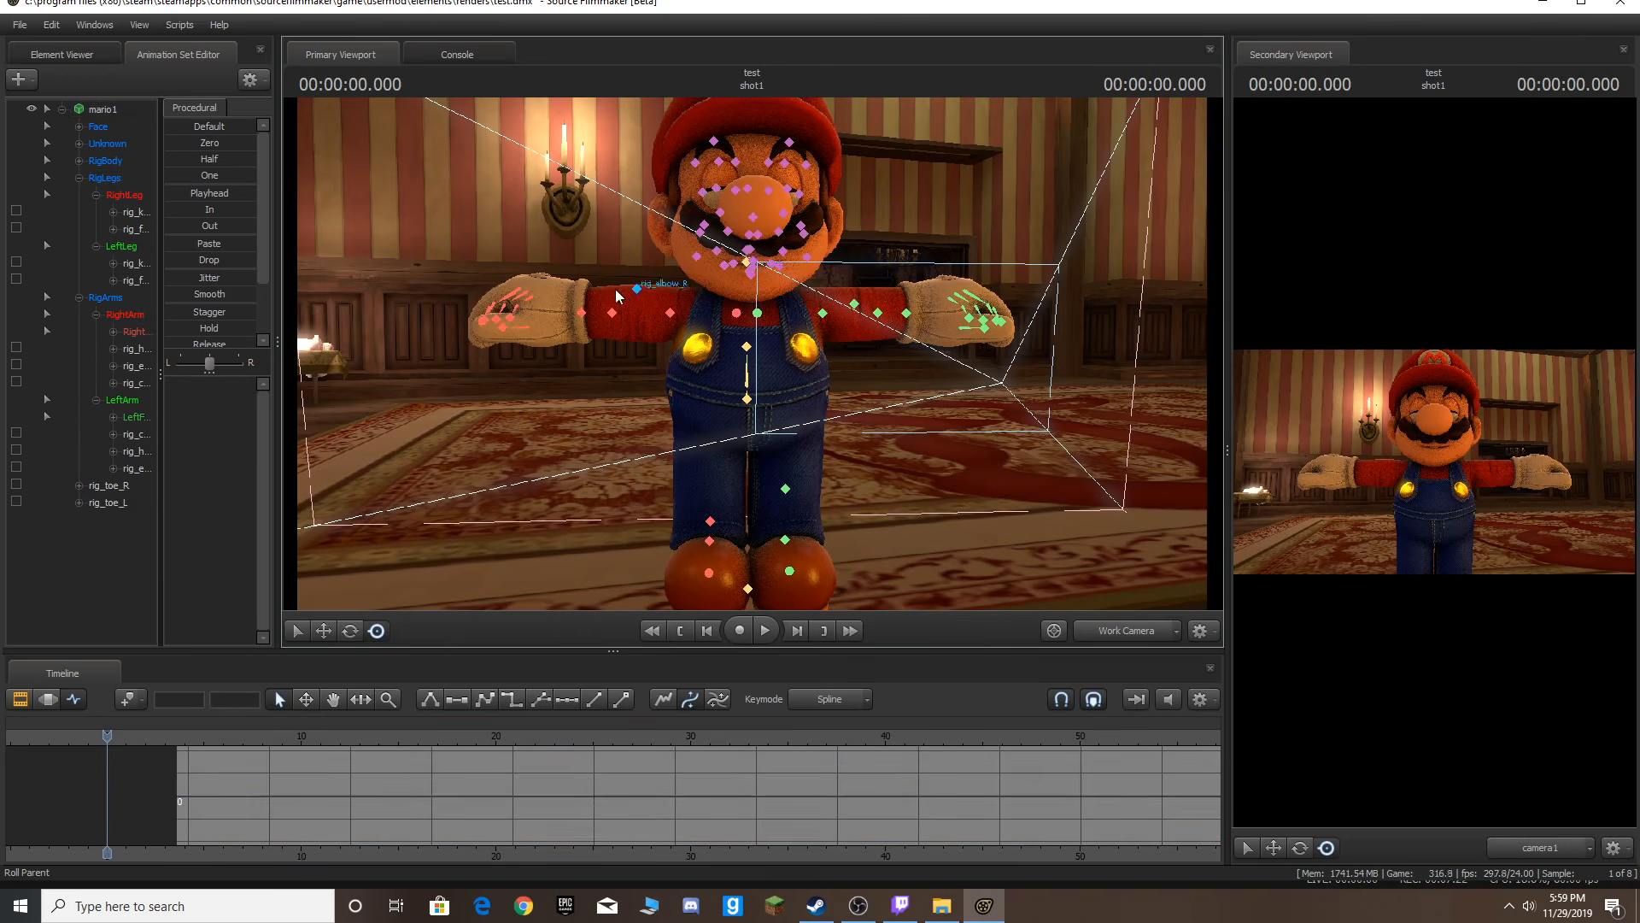
Try dragging the right arm rig control and undo it.
ctrl+click(581, 314)
mouse_move(581, 314)
mouse_down()
mouse_move(598, 339)
mouse_move(575, 338)
mouse_up()
key(ctrl+z)
Try dragging the pelvis rig control, undo it, and select the rig_spine_1 control.
ctrl+click(746, 385)
ctrl+click(746, 396)
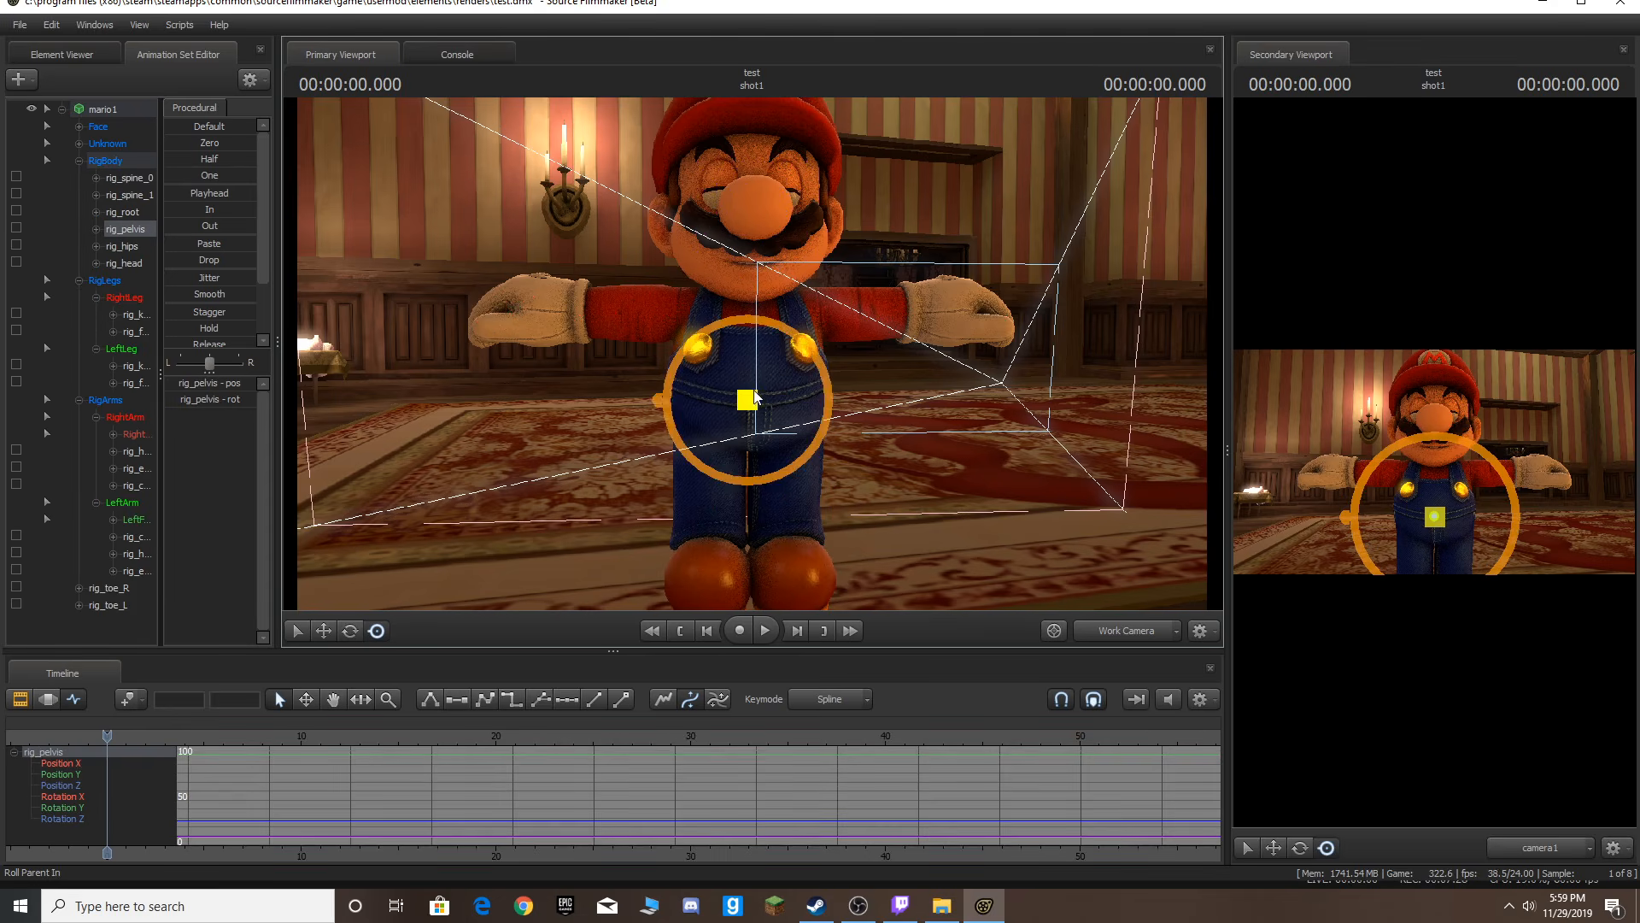
drag(750, 419, 749, 419)
key(ctrl+z)
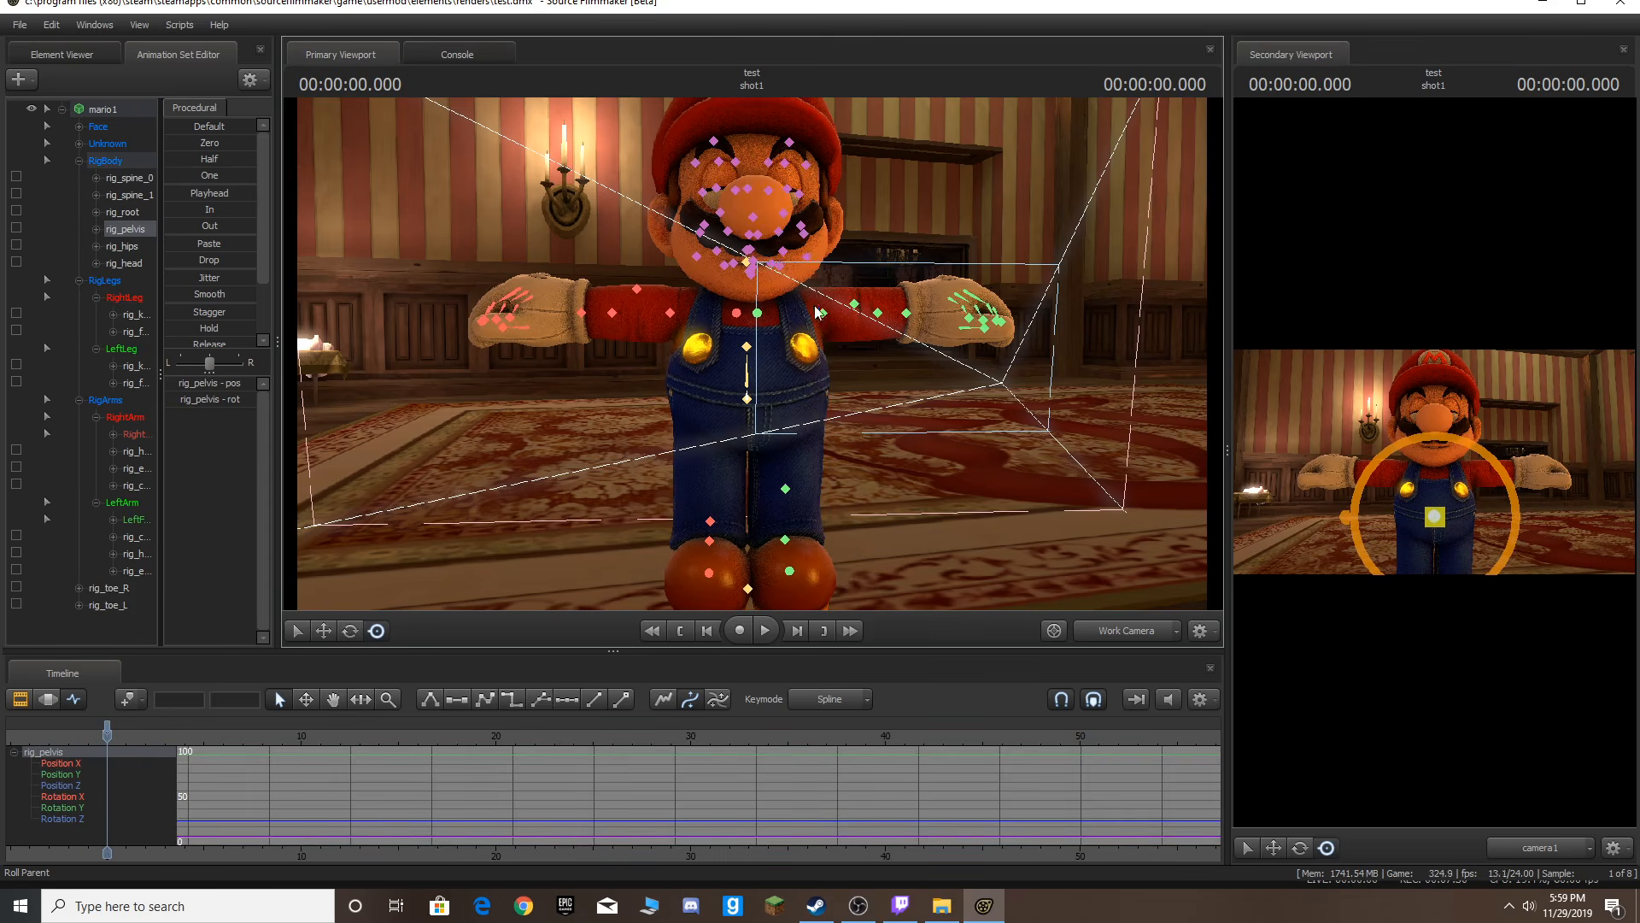
drag(125, 195, 28, 248)
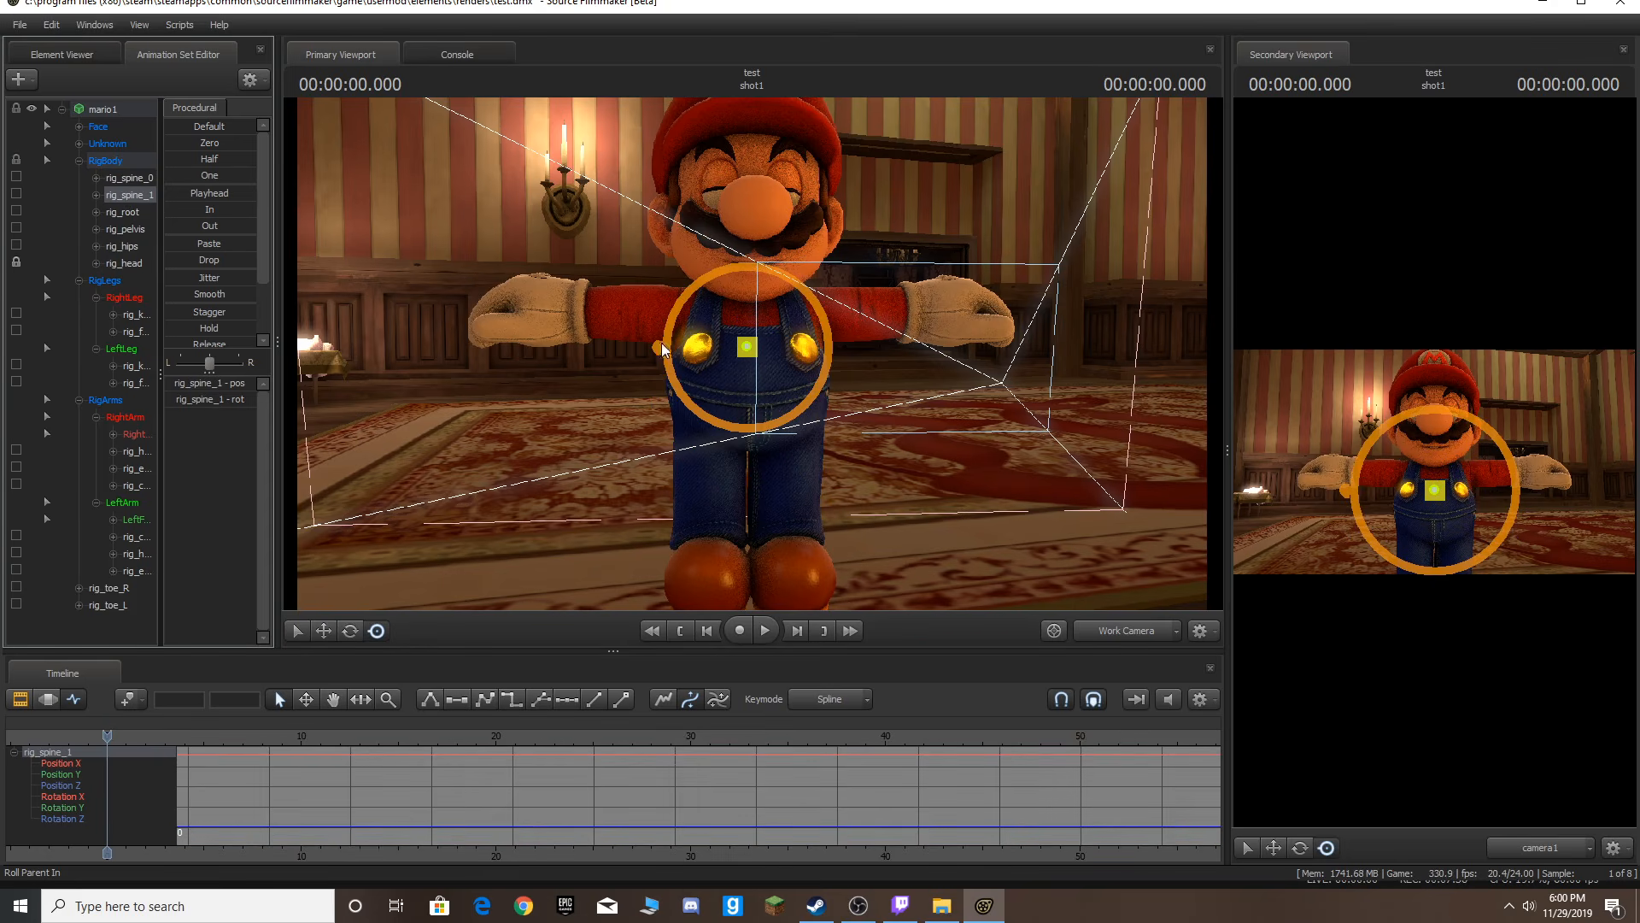
Try moving the spine and pelvis rig controls, undoing each move.
drag(766, 328, 751, 421)
key(ctrl+z)
ctrl+click(751, 396)
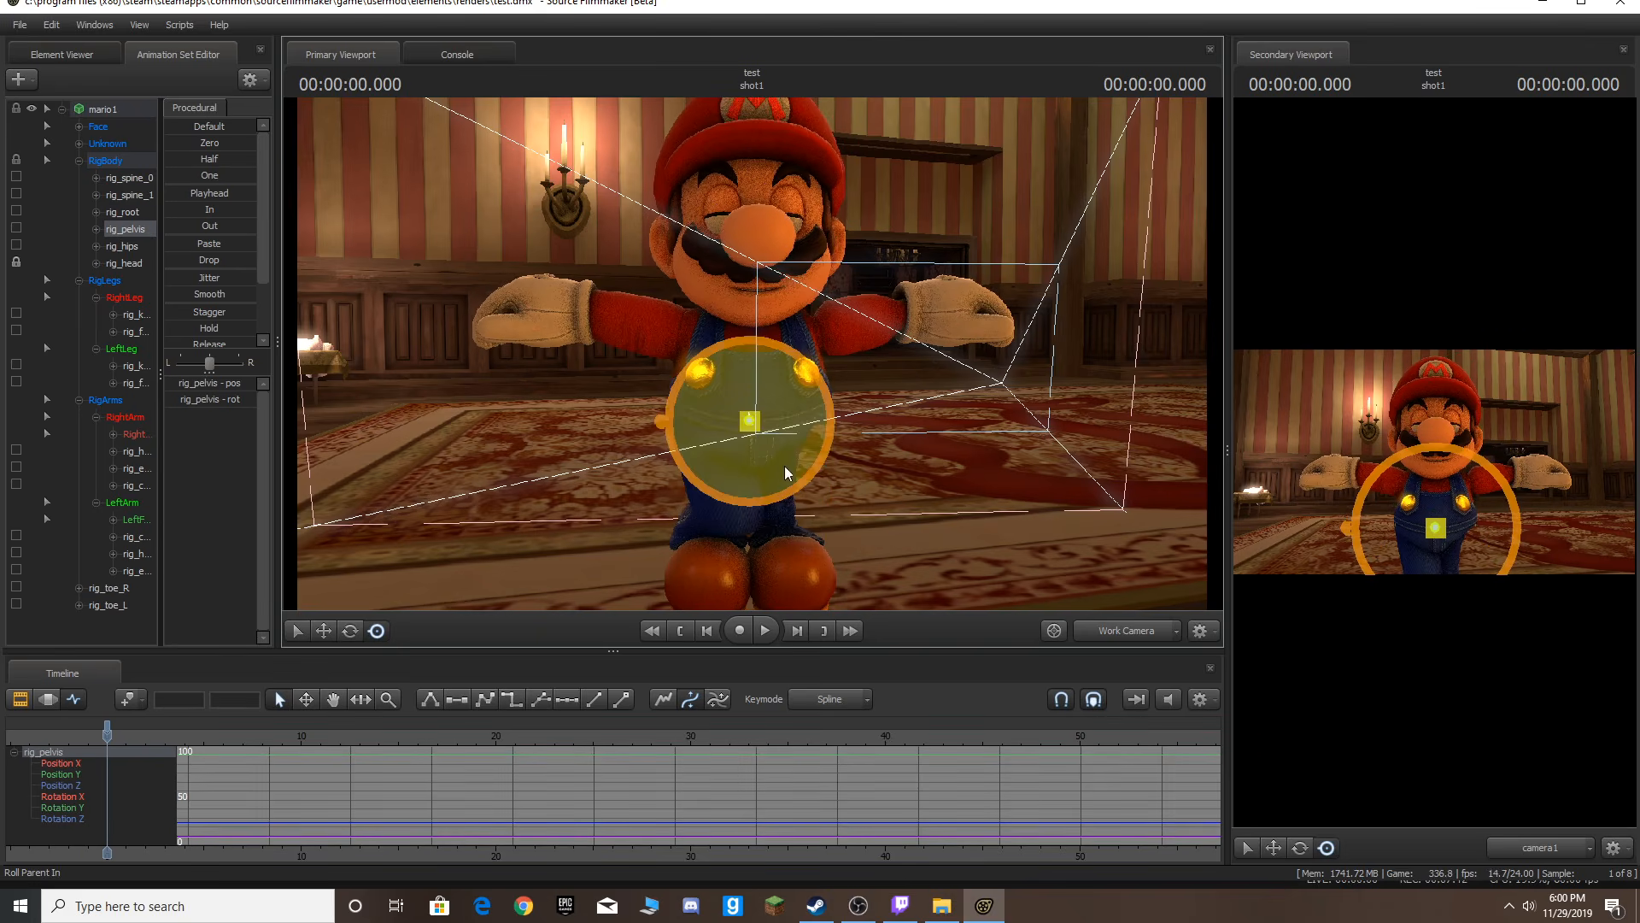
ctrl+click(782, 490)
drag(785, 492, 794, 670)
key(ctrl+z)
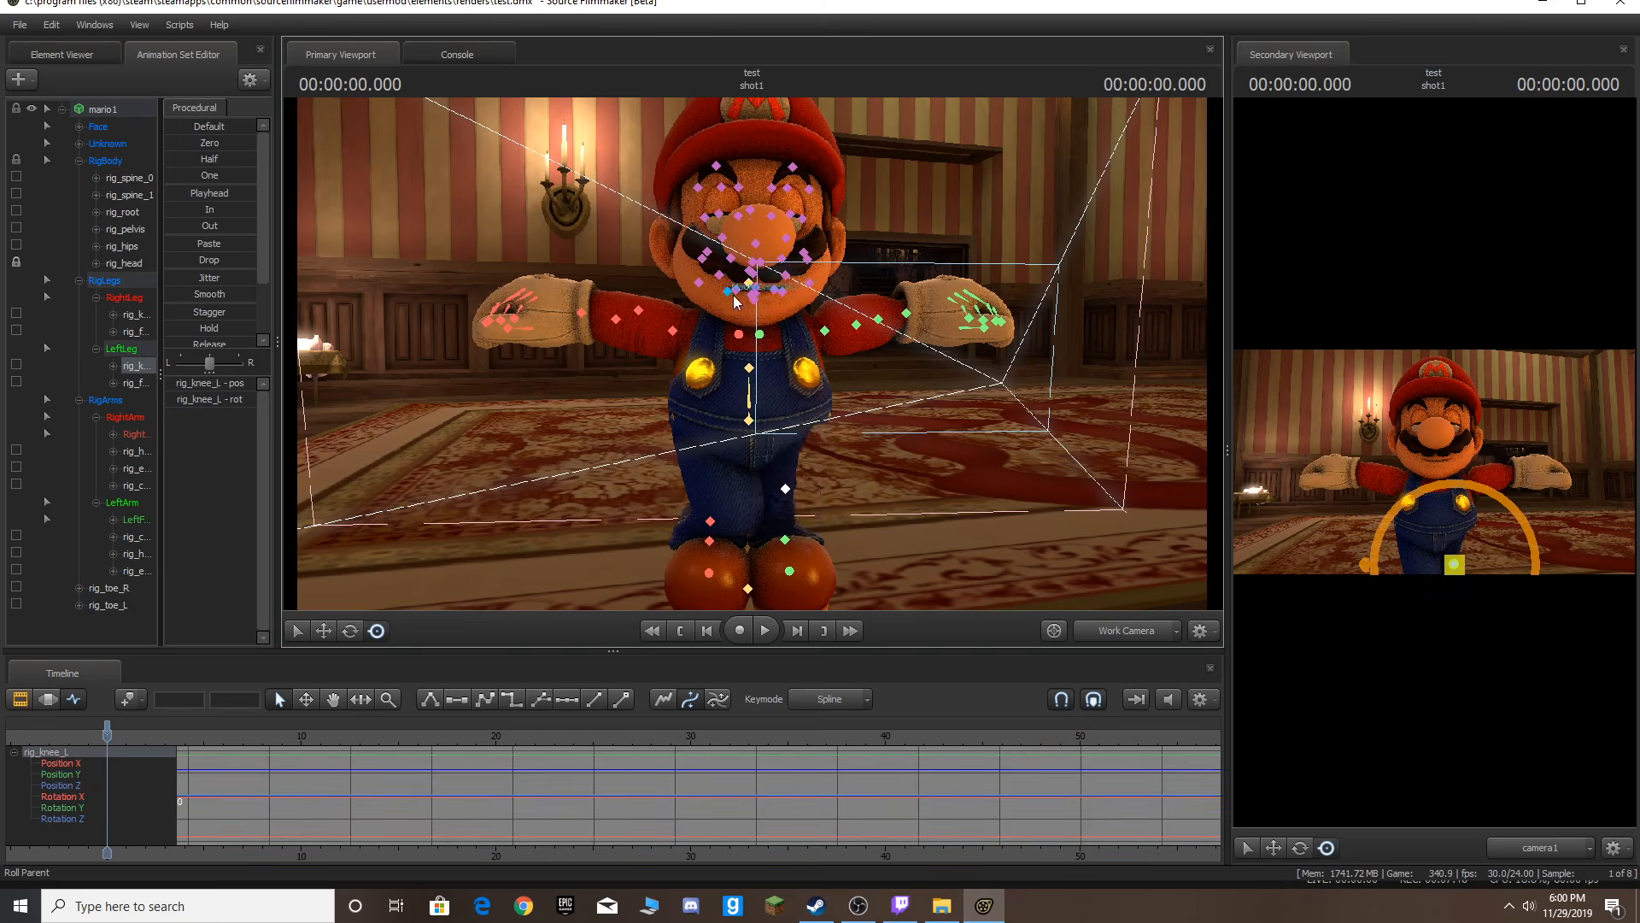
Navigate the Work Camera around Mario's legs and feet to examine the rig controls.
key(s)
drag(947, 373, 734, 389)
key(d)
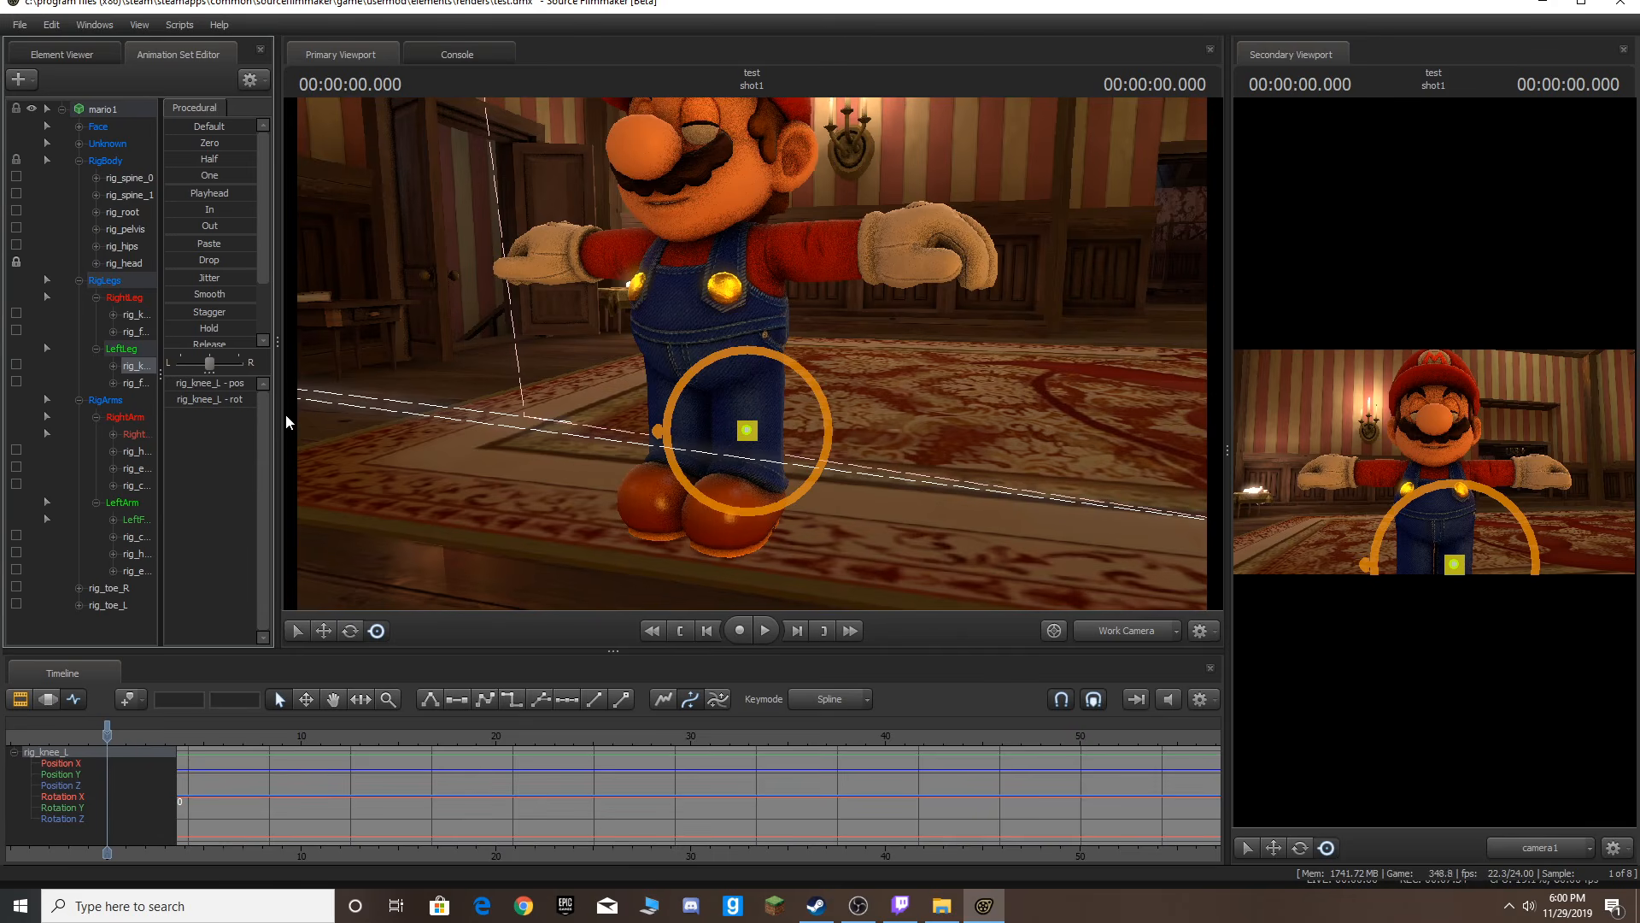
drag(285, 414, 313, 415)
drag(899, 307, 931, 363)
key(w)
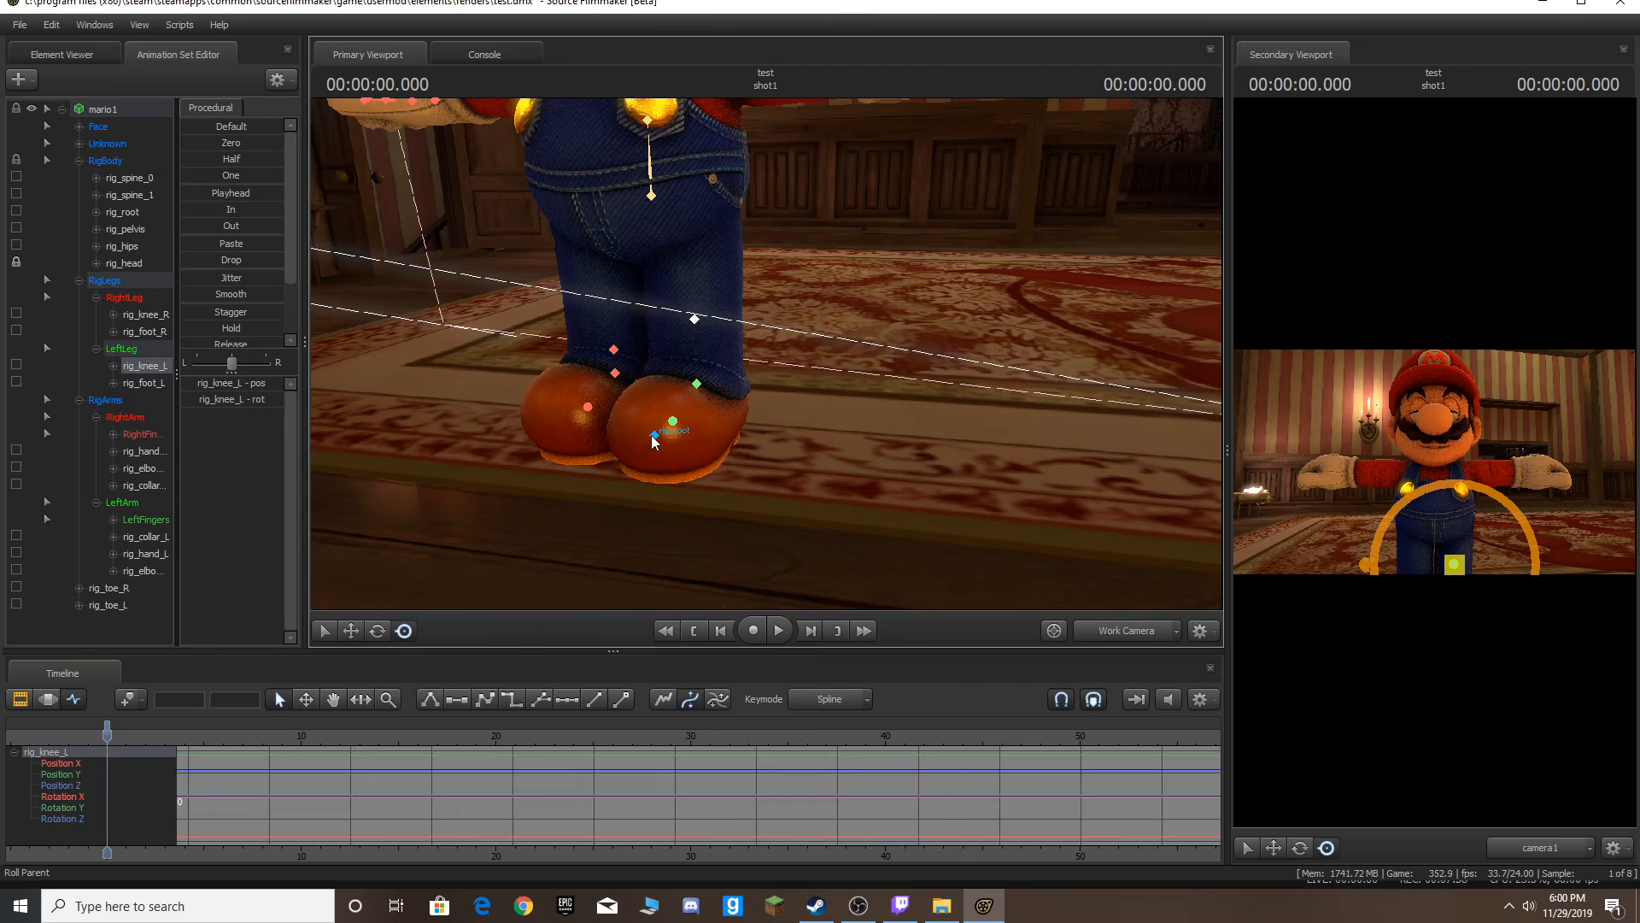
ctrl+click(655, 438)
drag(670, 433, 1110, 598)
key(s)
key(w)
drag(769, 358, 1056, 367)
key(s)
key(w)
key(s)
drag(763, 480, 768, 470)
drag(767, 362, 779, 256)
click(1113, 629)
drag(966, 444, 905, 434)
key(w)
key(d)
key(s)
drag(1032, 512, 1032, 512)
key(w)
click(1123, 628)
mouse_move(767, 354)
mouse_down()
mouse_move(756, 247)
mouse_move(779, 483)
mouse_move(758, 357)
mouse_up()
key(w)
key(s)
key(w)
key(s)
key(s)
key(ctrl)
key(a)
drag(769, 419, 784, 441)
key(ctrl)
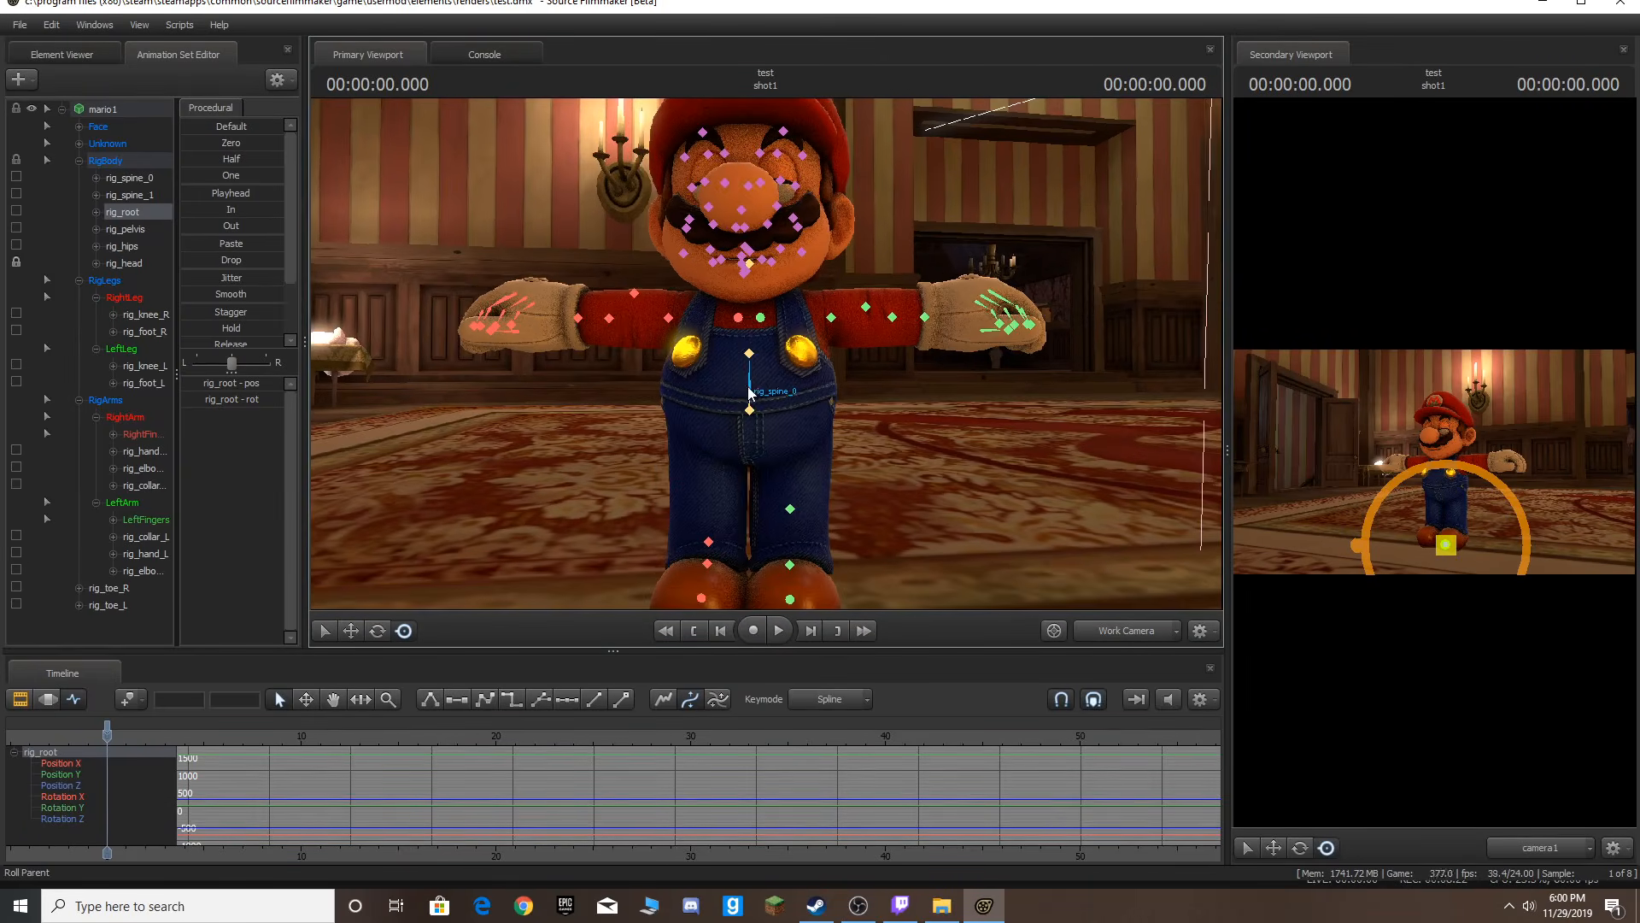
Select the spine and left knee controls, try dragging the knee, and undo it.
click(751, 409)
drag(756, 418, 756, 421)
ctrl+click(796, 510)
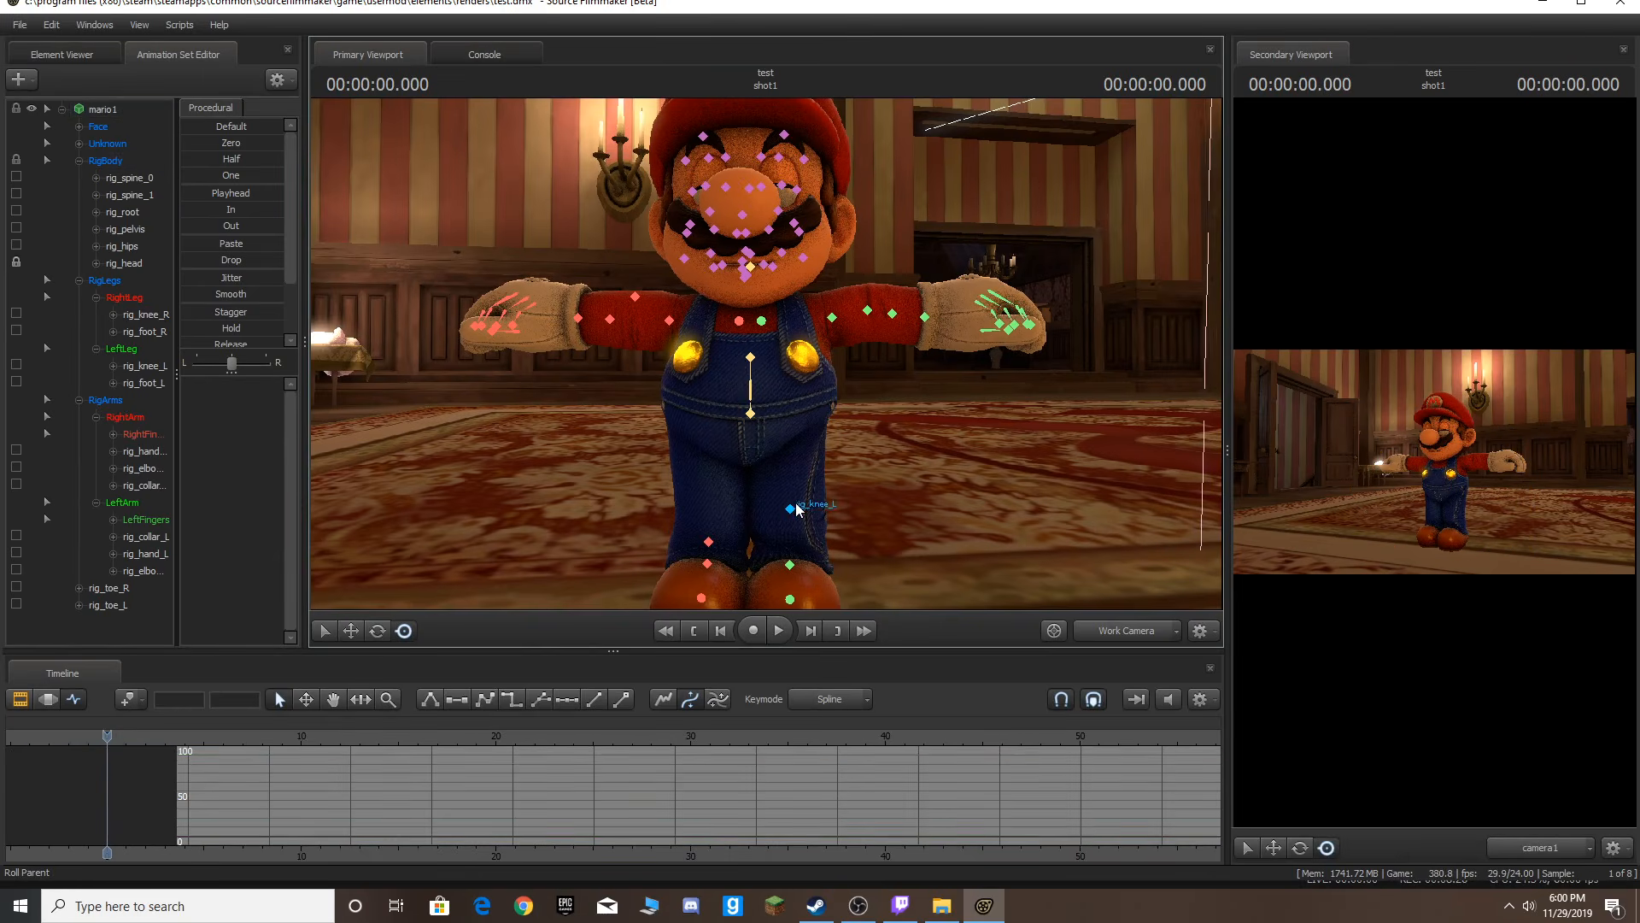
click(796, 510)
drag(796, 527, 800, 620)
key(ctrl+z)
Select the rig_foot_L control and move it to lift Mario's left foot.
key(d)
key(w)
drag(769, 385, 766, 427)
key(d)
key(w)
key(a)
key(a)
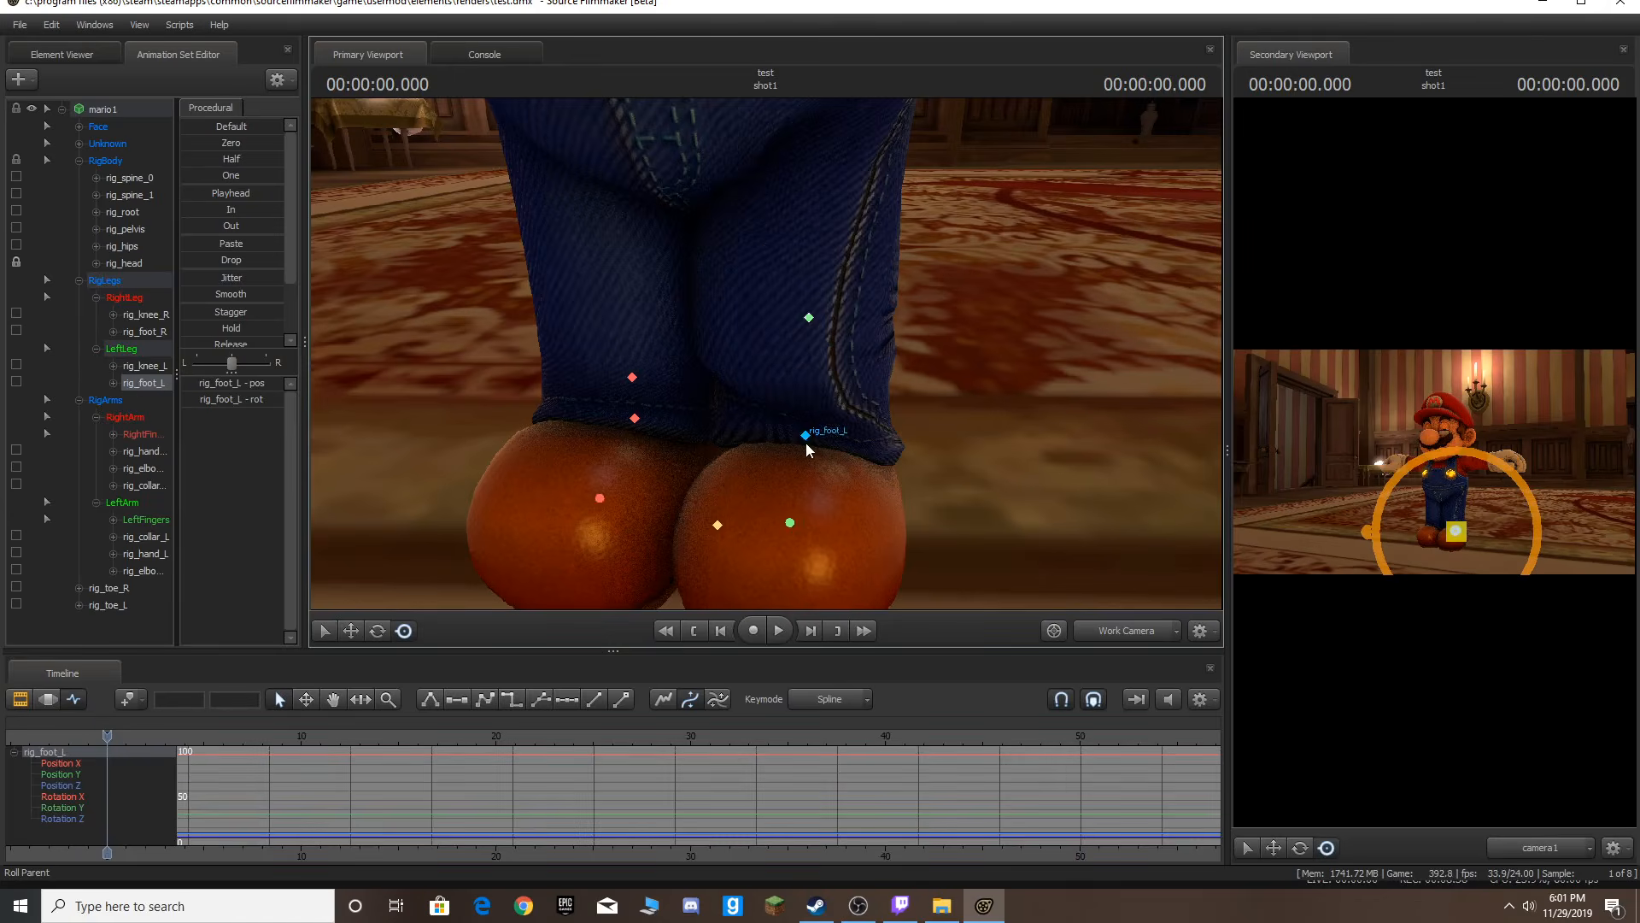
click(805, 437)
drag(815, 515, 865, 435)
drag(918, 431, 594, 466)
key(w)
key(s)
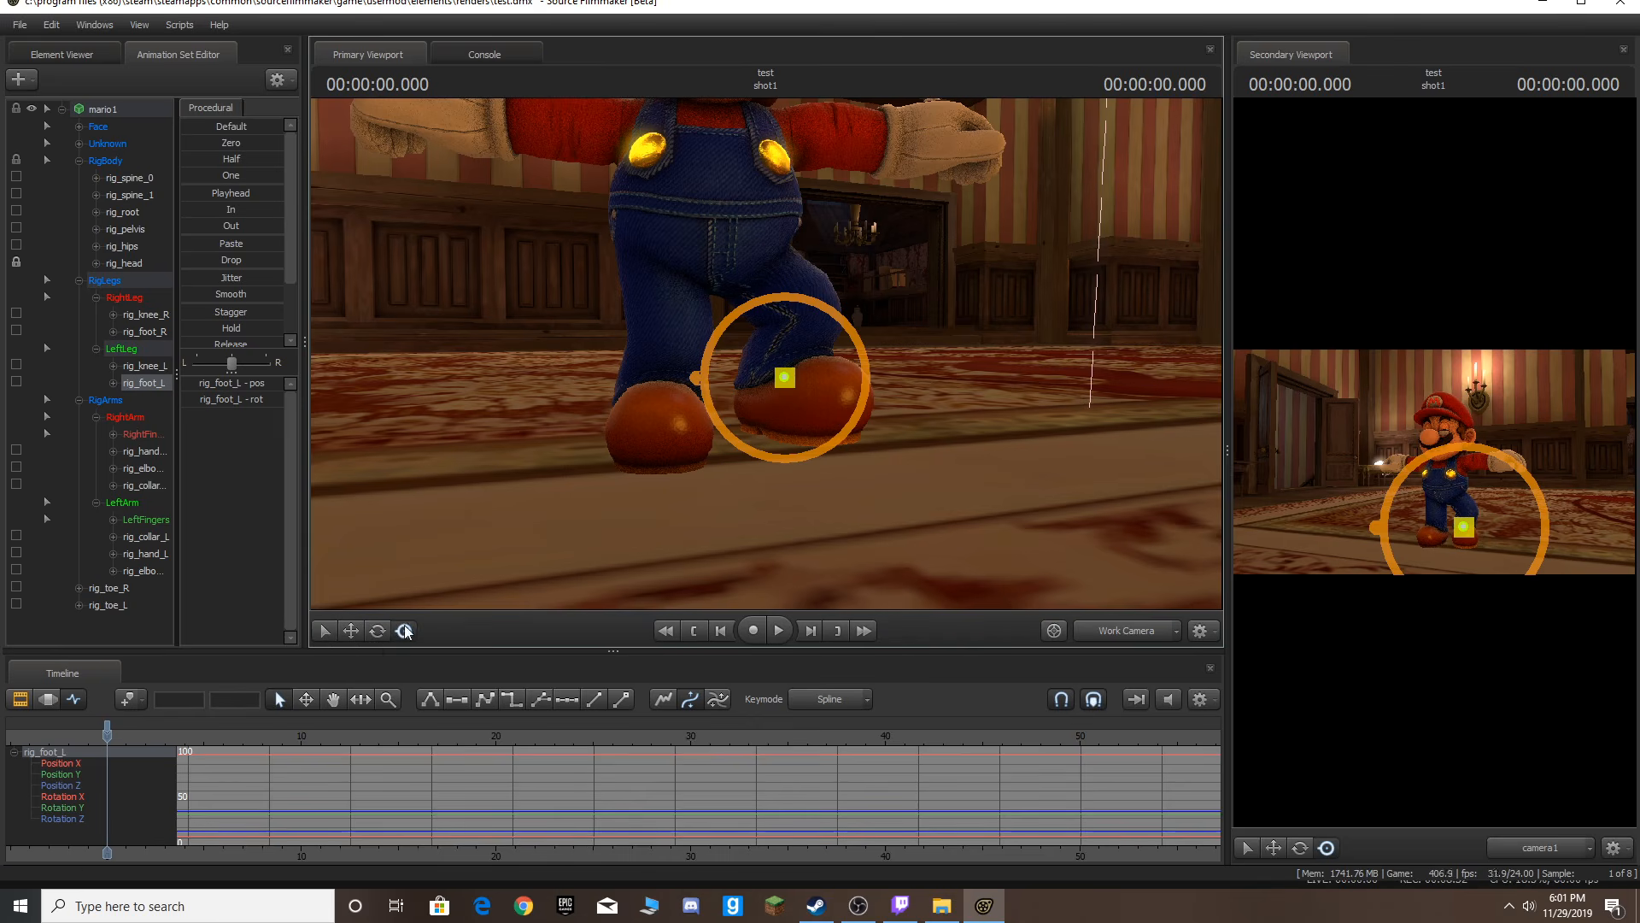
Switch to the rotate tool and tilt the left foot control.
scroll(765, 352, down, 4)
scroll(765, 352, up, 4)
click(684, 354)
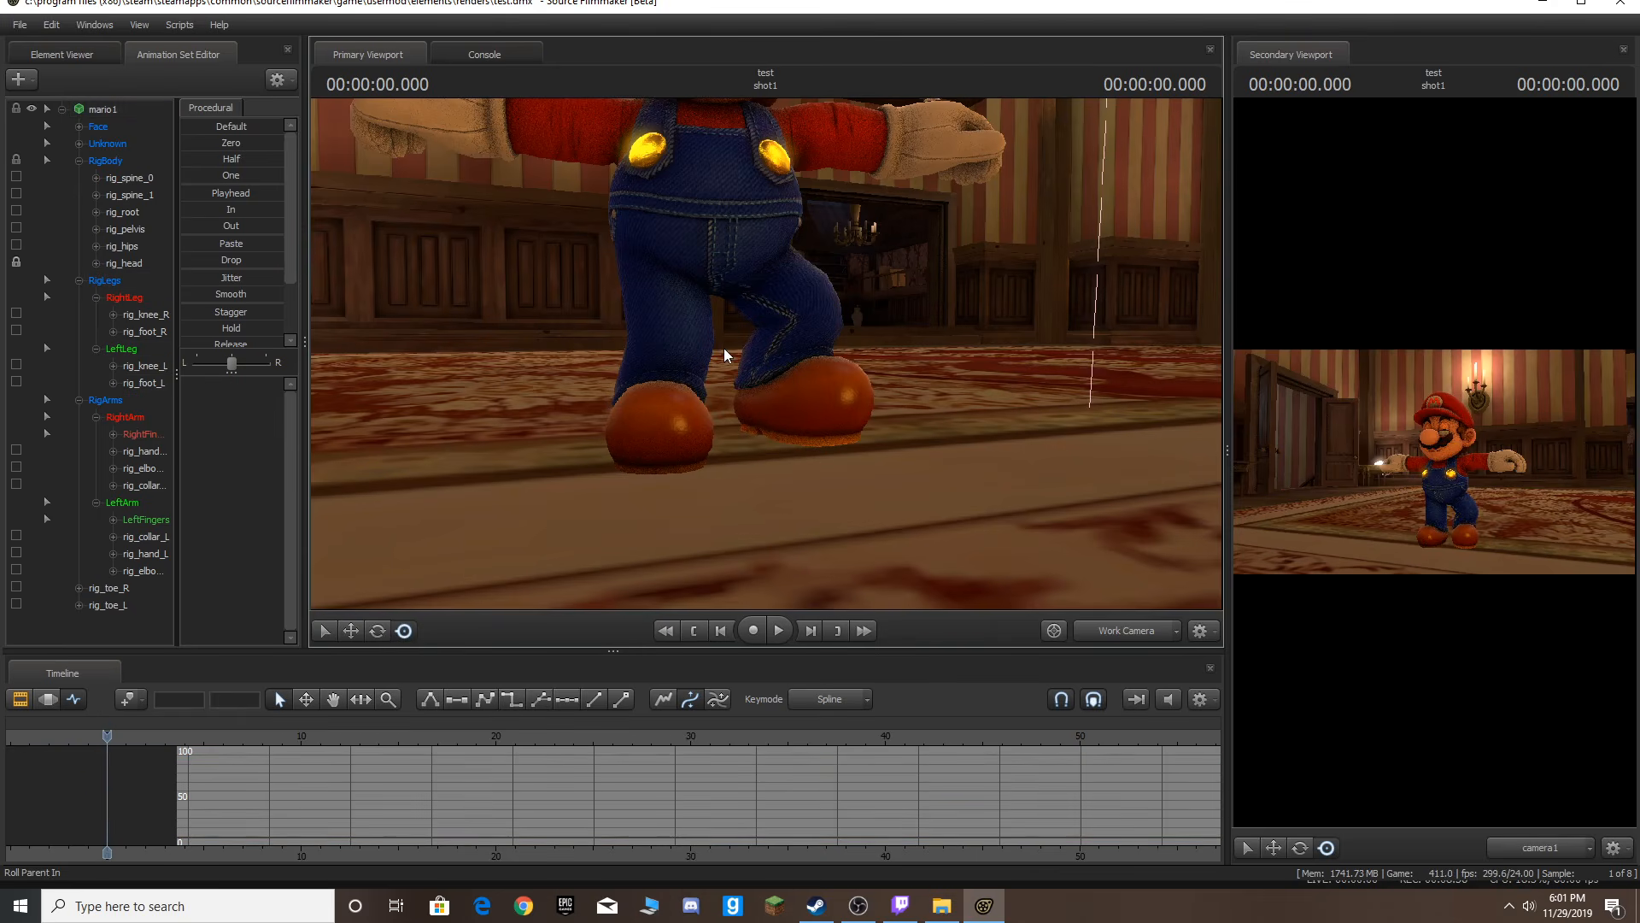
click(378, 632)
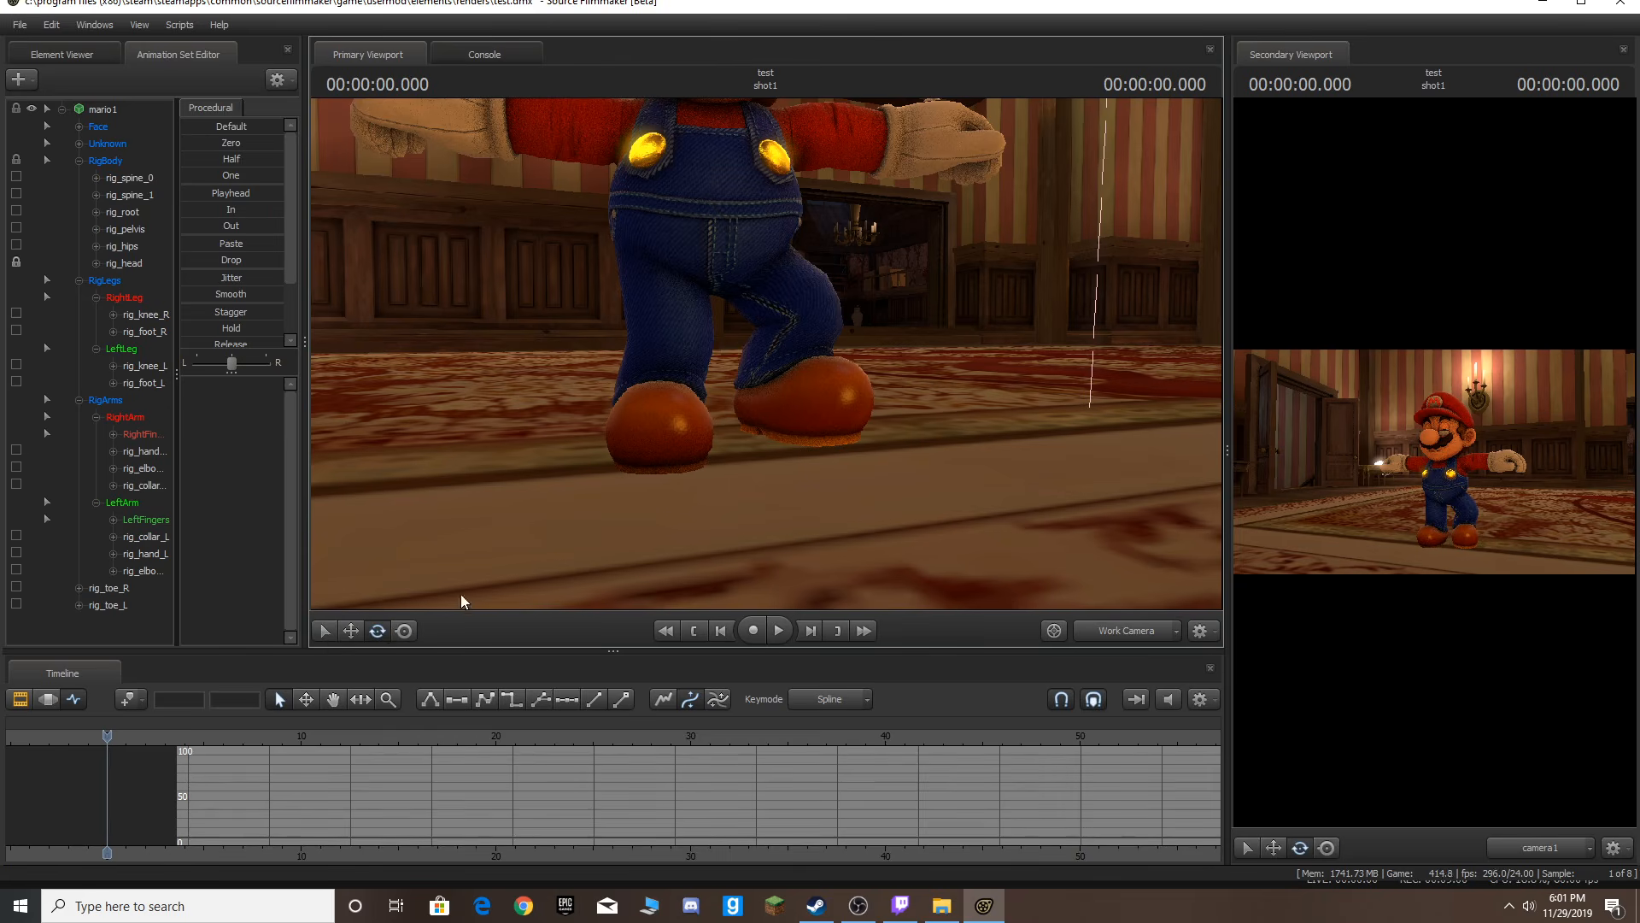
click(785, 376)
mouse_move(787, 387)
mouse_down()
mouse_move(755, 379)
mouse_move(787, 377)
mouse_up()
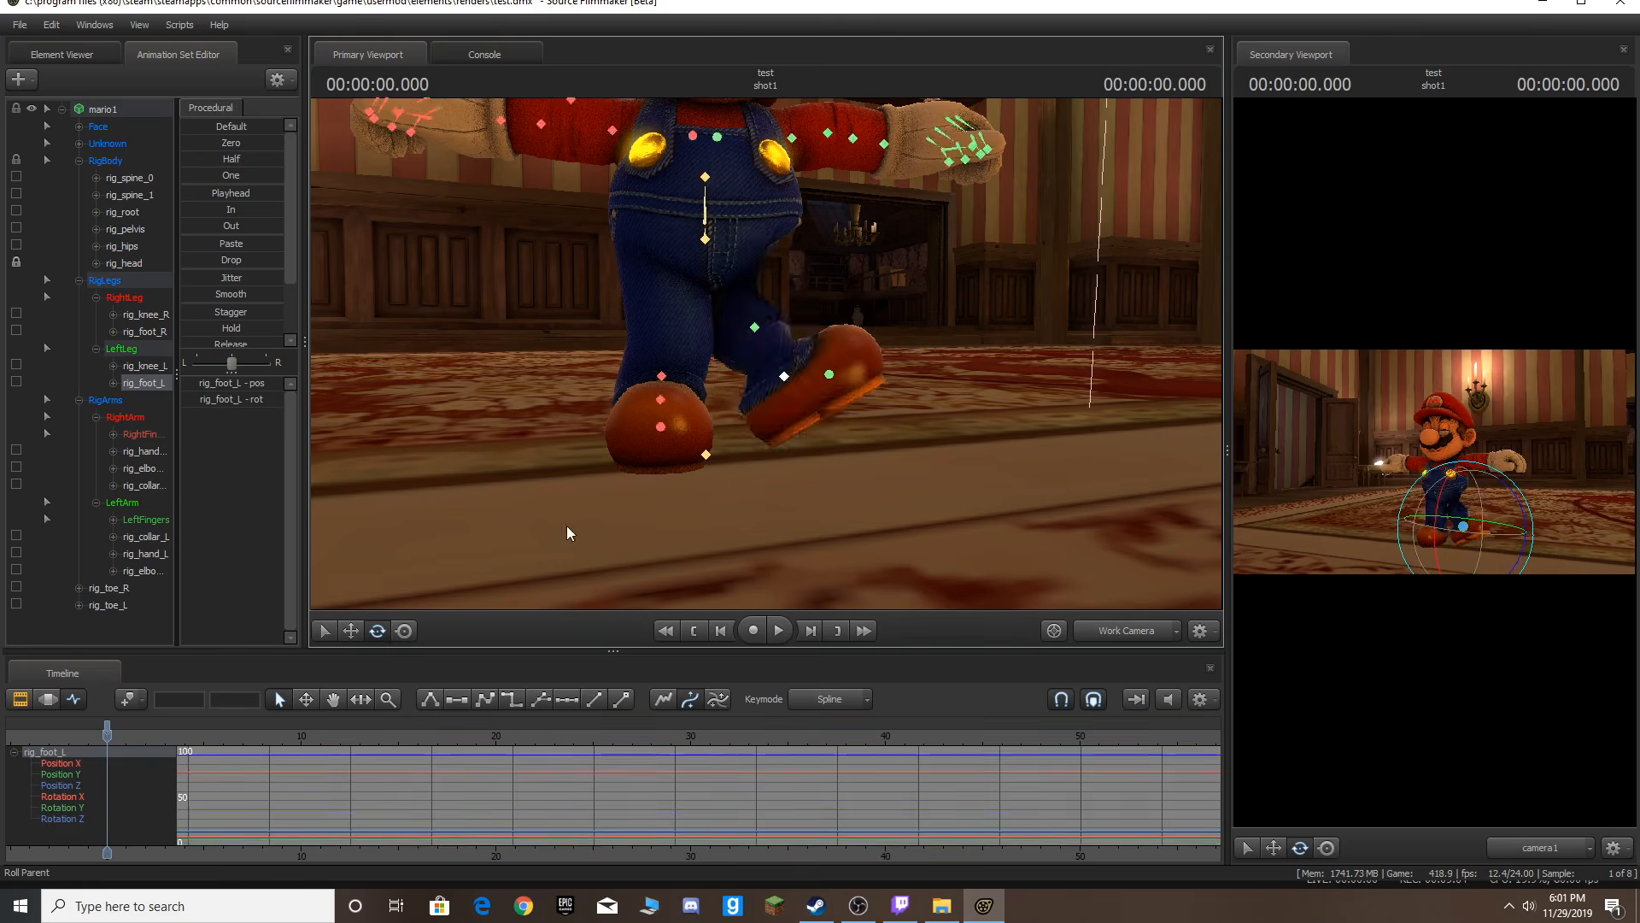
Reposition the left foot control with the manipulator, undoing one overshooting drag.
click(404, 633)
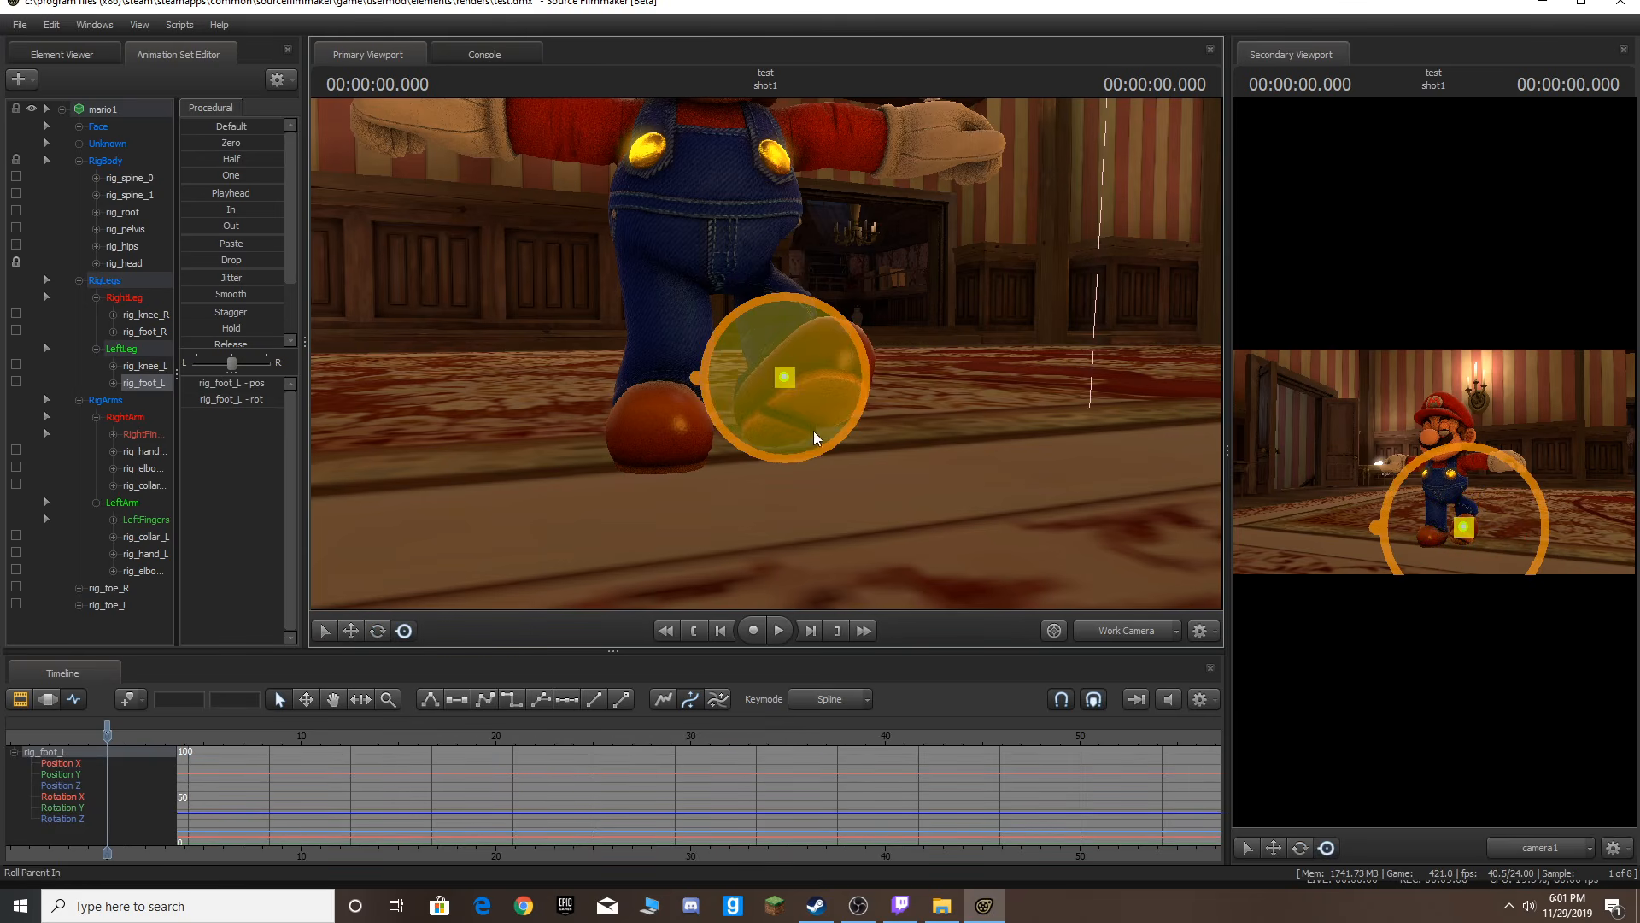
drag(785, 378, 1281, 341)
key(ctrl+z)
drag(776, 335, 781, 398)
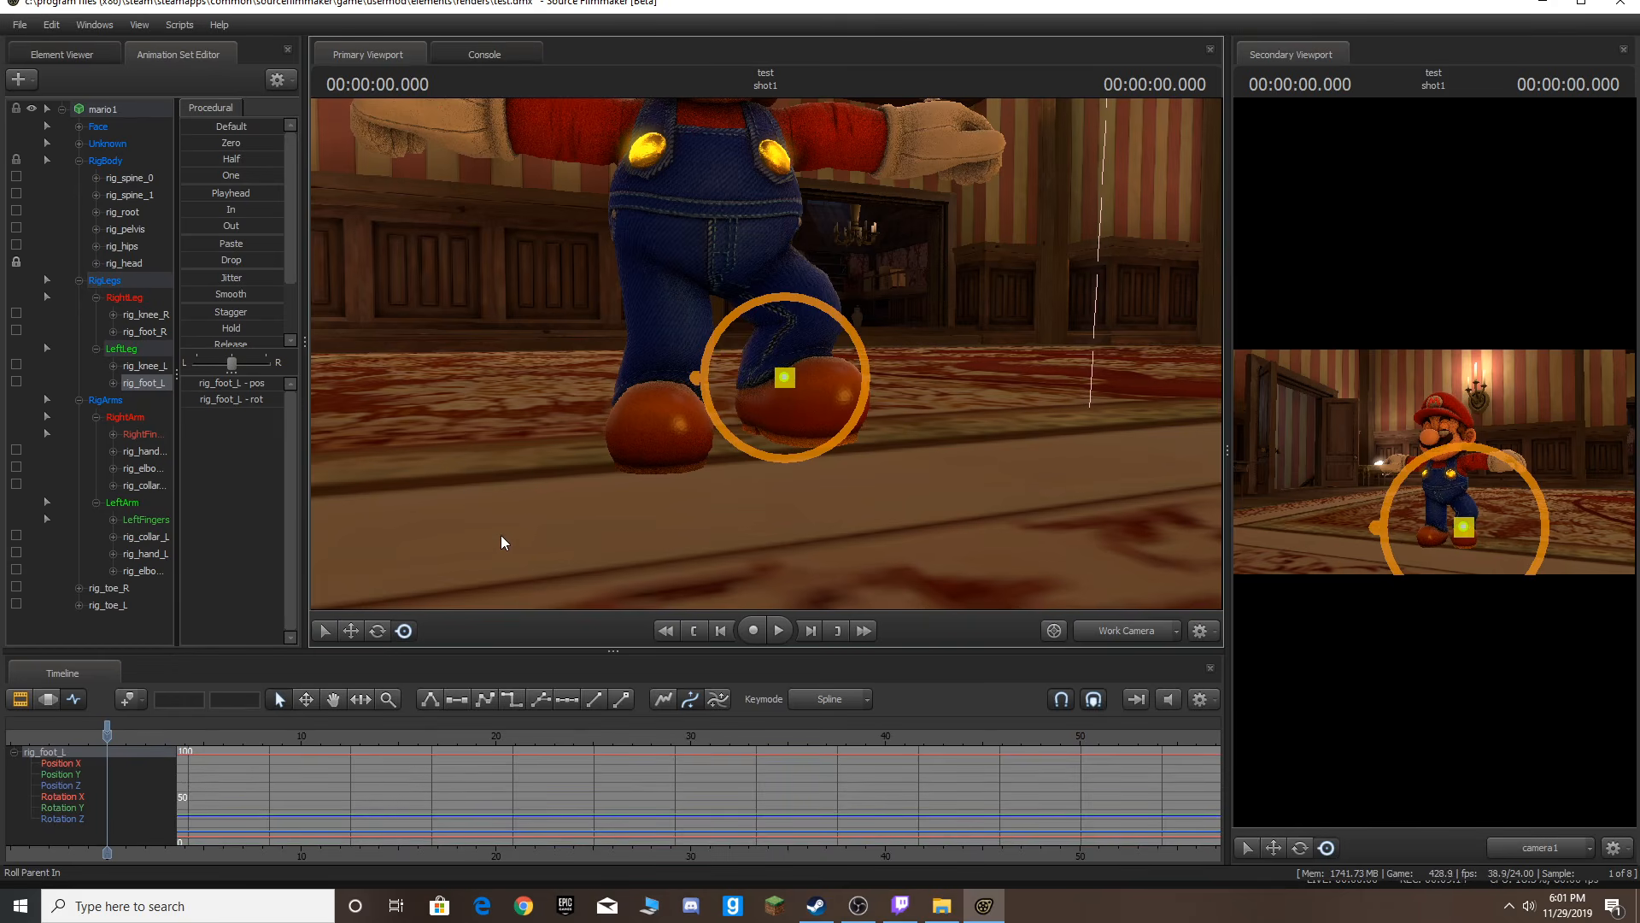
Lower Mario's arms by moving both hand controls down toward his sides.
drag(749, 335, 794, 354)
key(w)
drag(959, 147, 871, 171)
drag(769, 351, 752, 336)
key(d)
drag(658, 309, 707, 429)
drag(716, 452, 726, 427)
Adjust the positions of both foot controls so the feet sit on the floor.
key(a)
drag(784, 375, 791, 383)
drag(773, 386, 726, 384)
key(a)
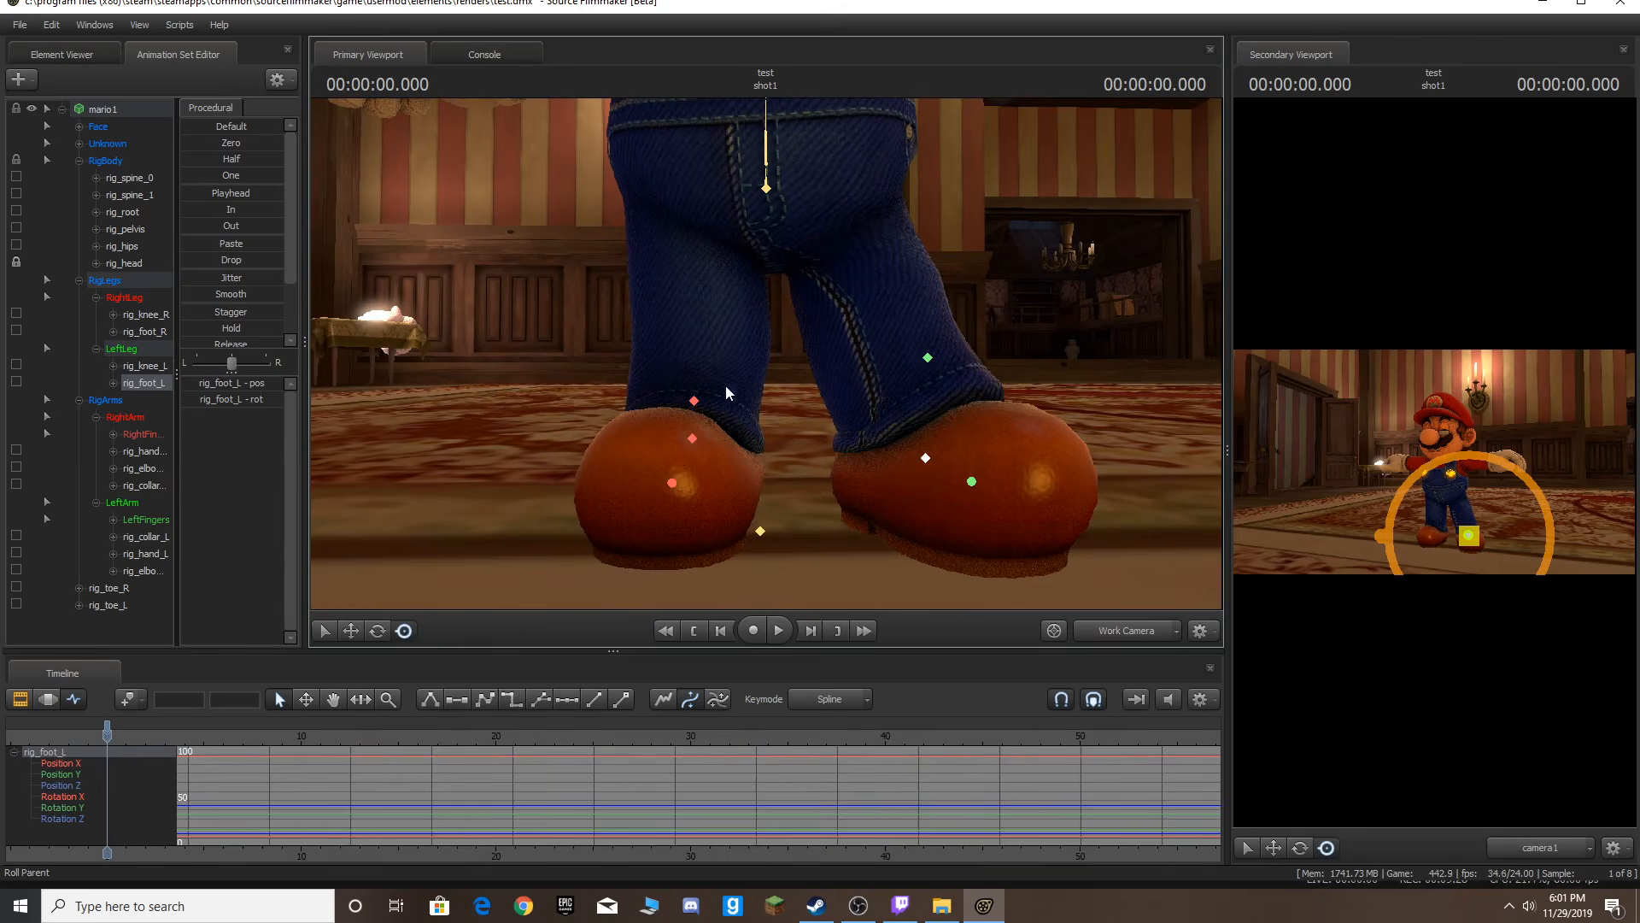
ctrl+click(691, 439)
drag(694, 442, 597, 458)
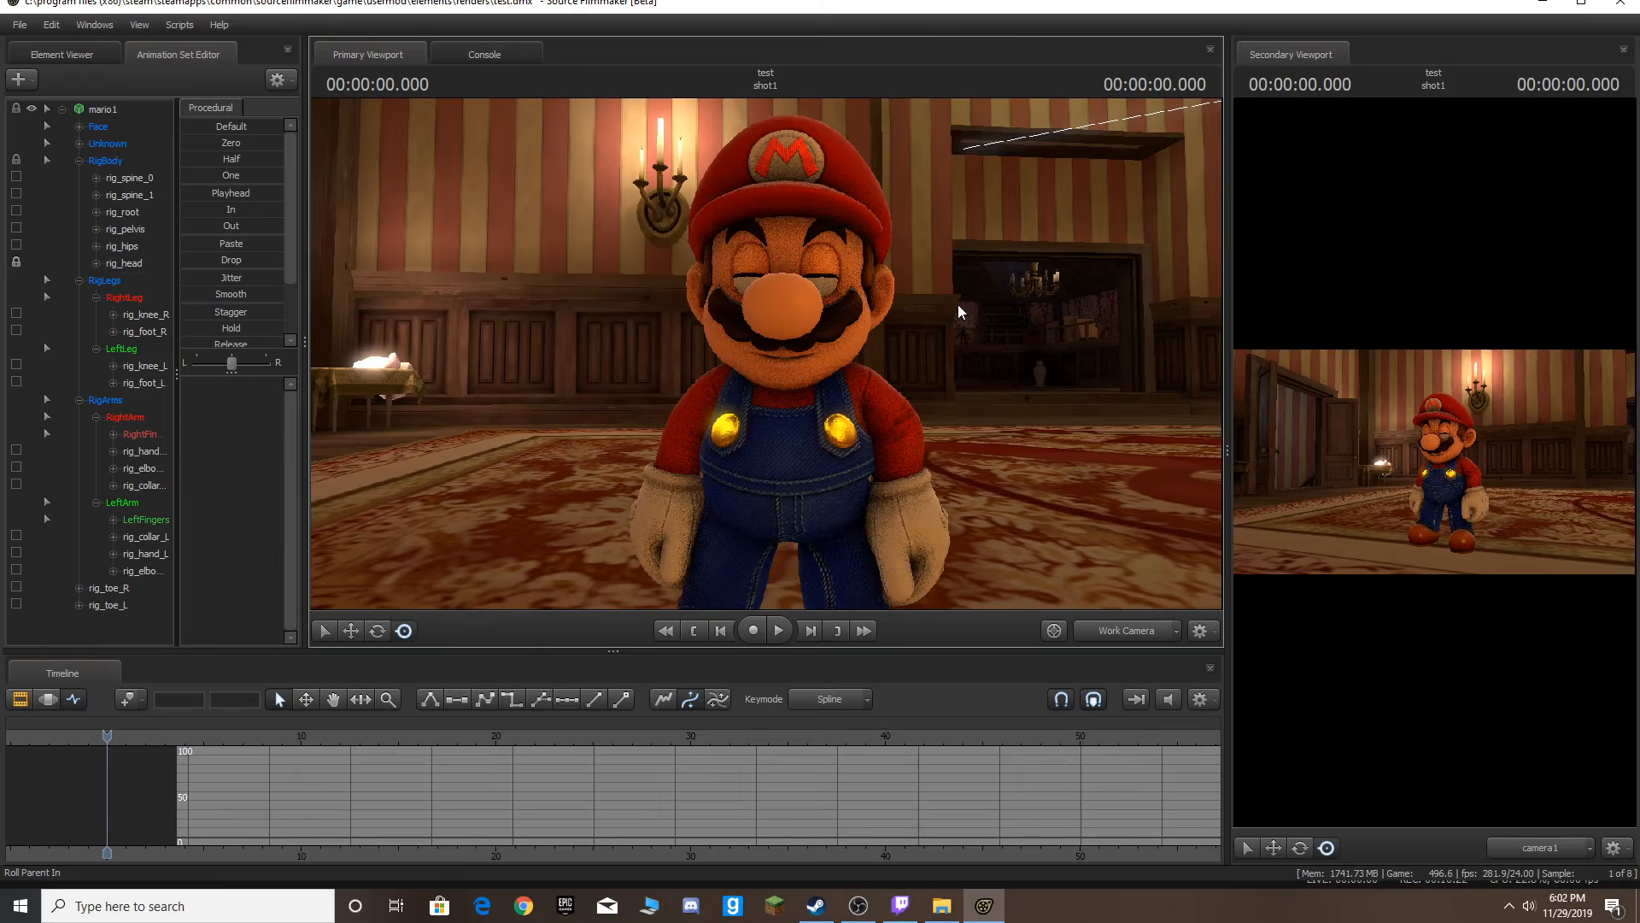
Open the Face control group and try the eyes_updown slider, undoing the change.
key(d)
drag(957, 305, 765, 351)
key(s)
key(w)
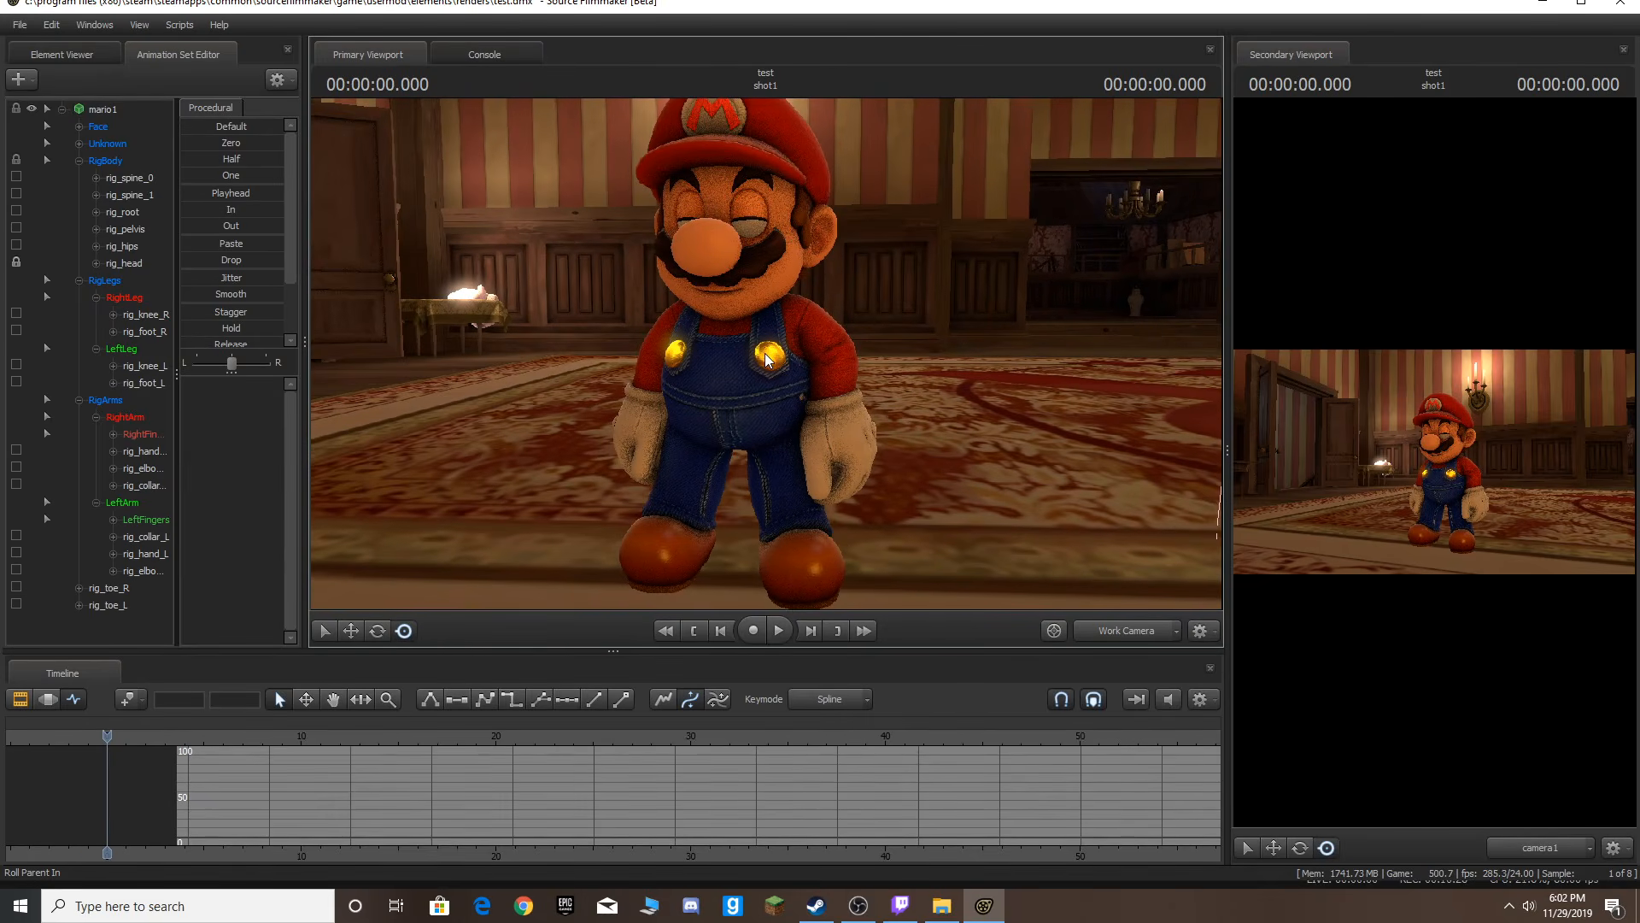
key(ctrl)
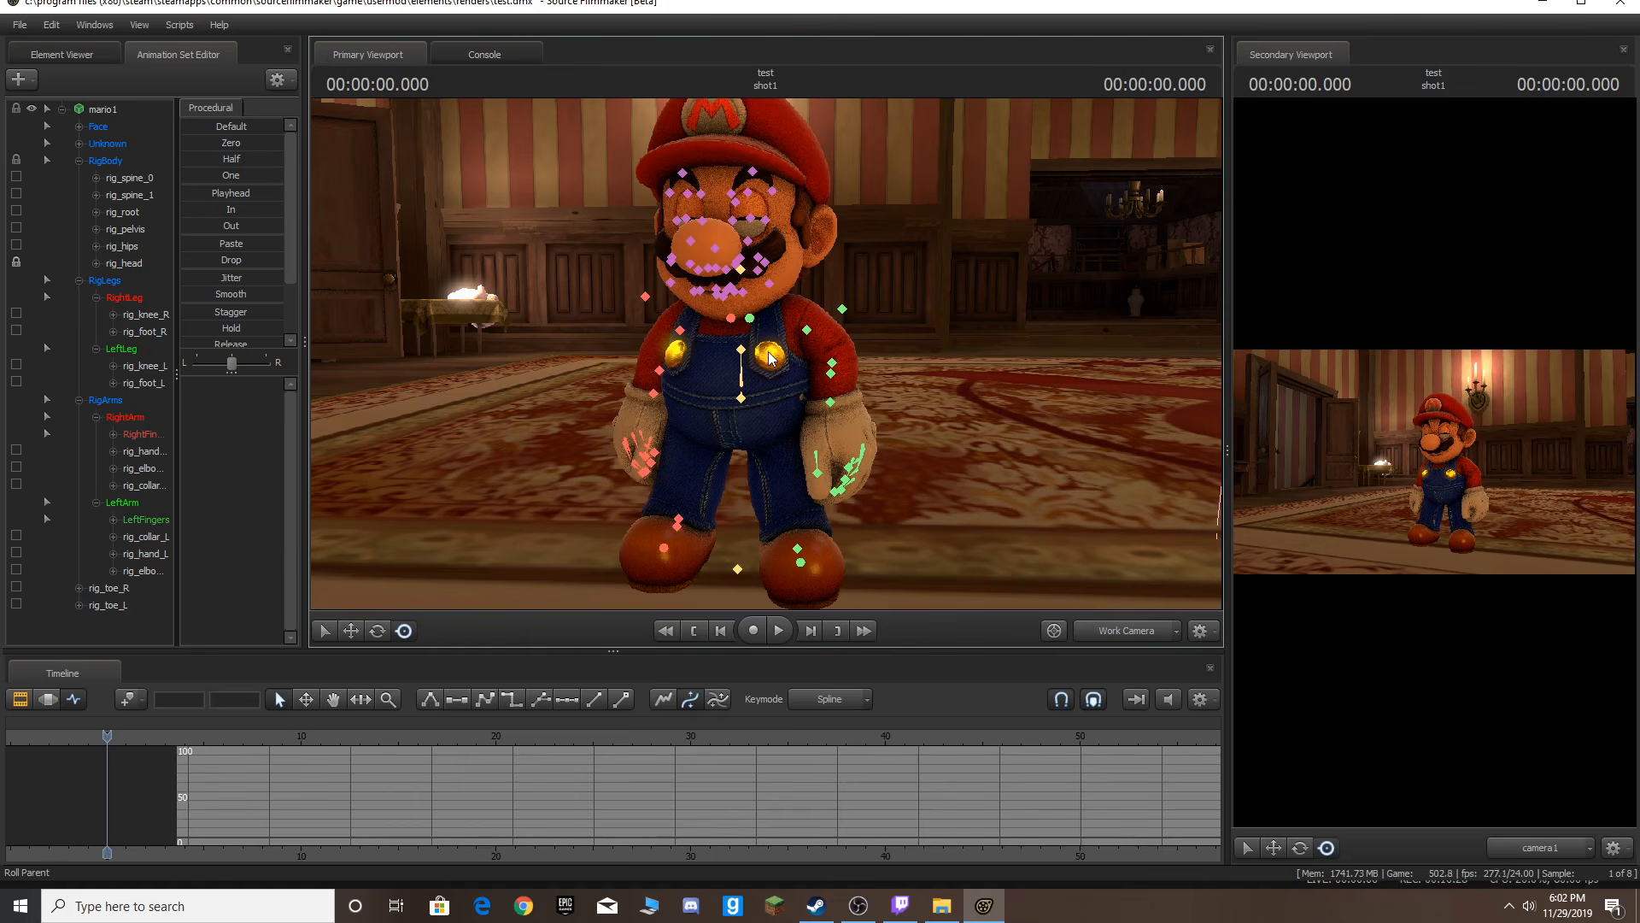
key(a)
drag(765, 352, 726, 308)
key(w)
key(d)
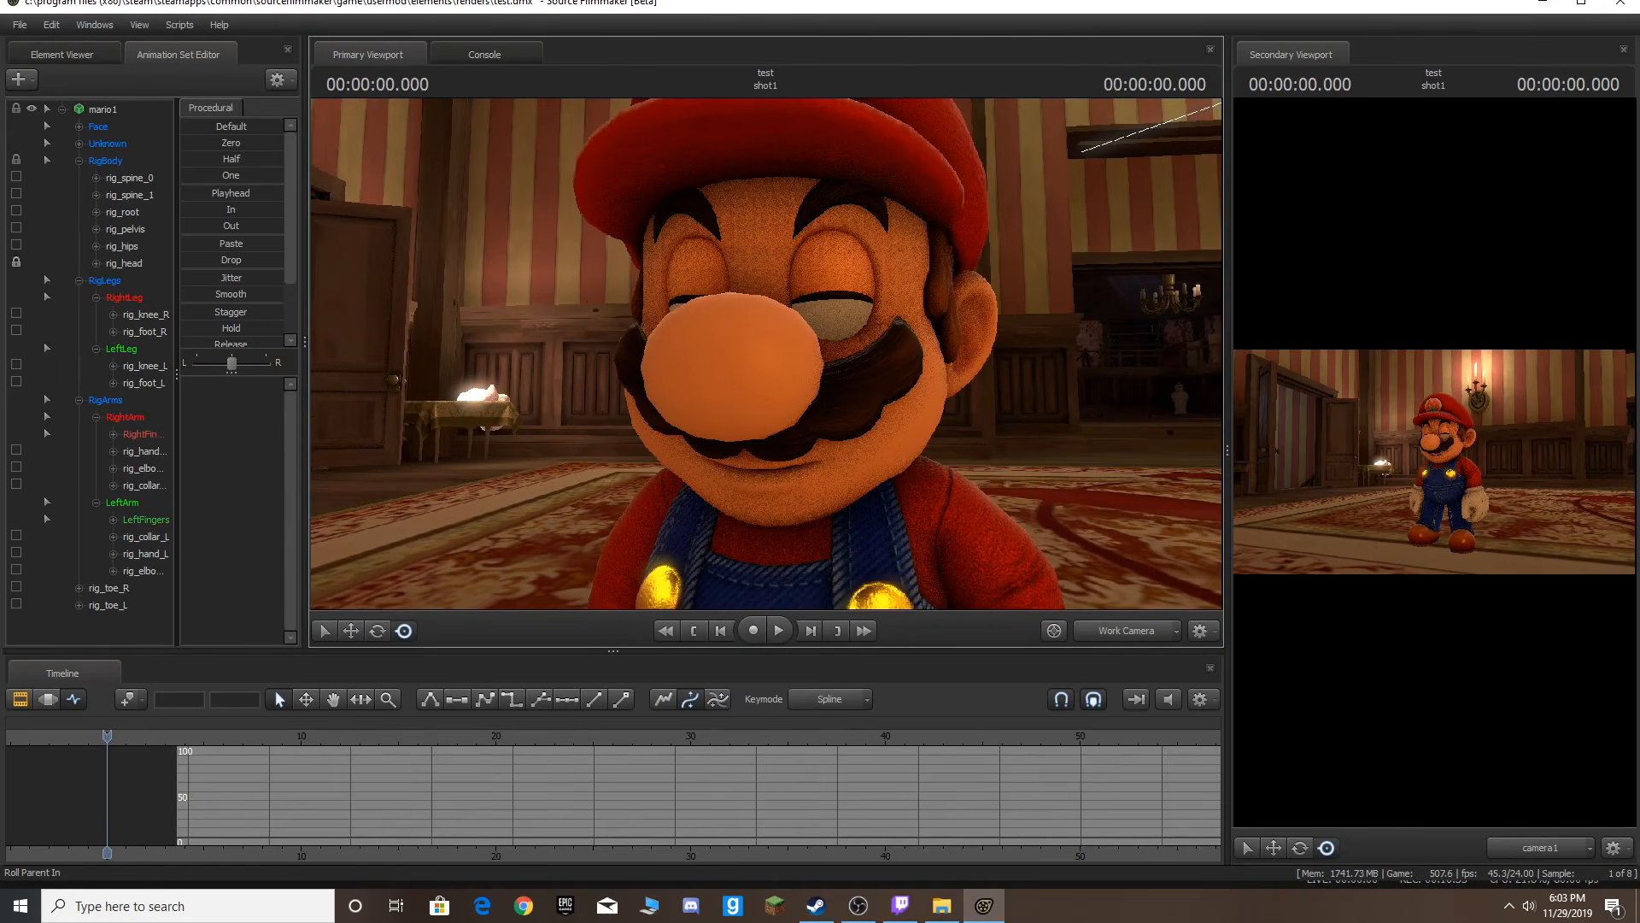
click(125, 130)
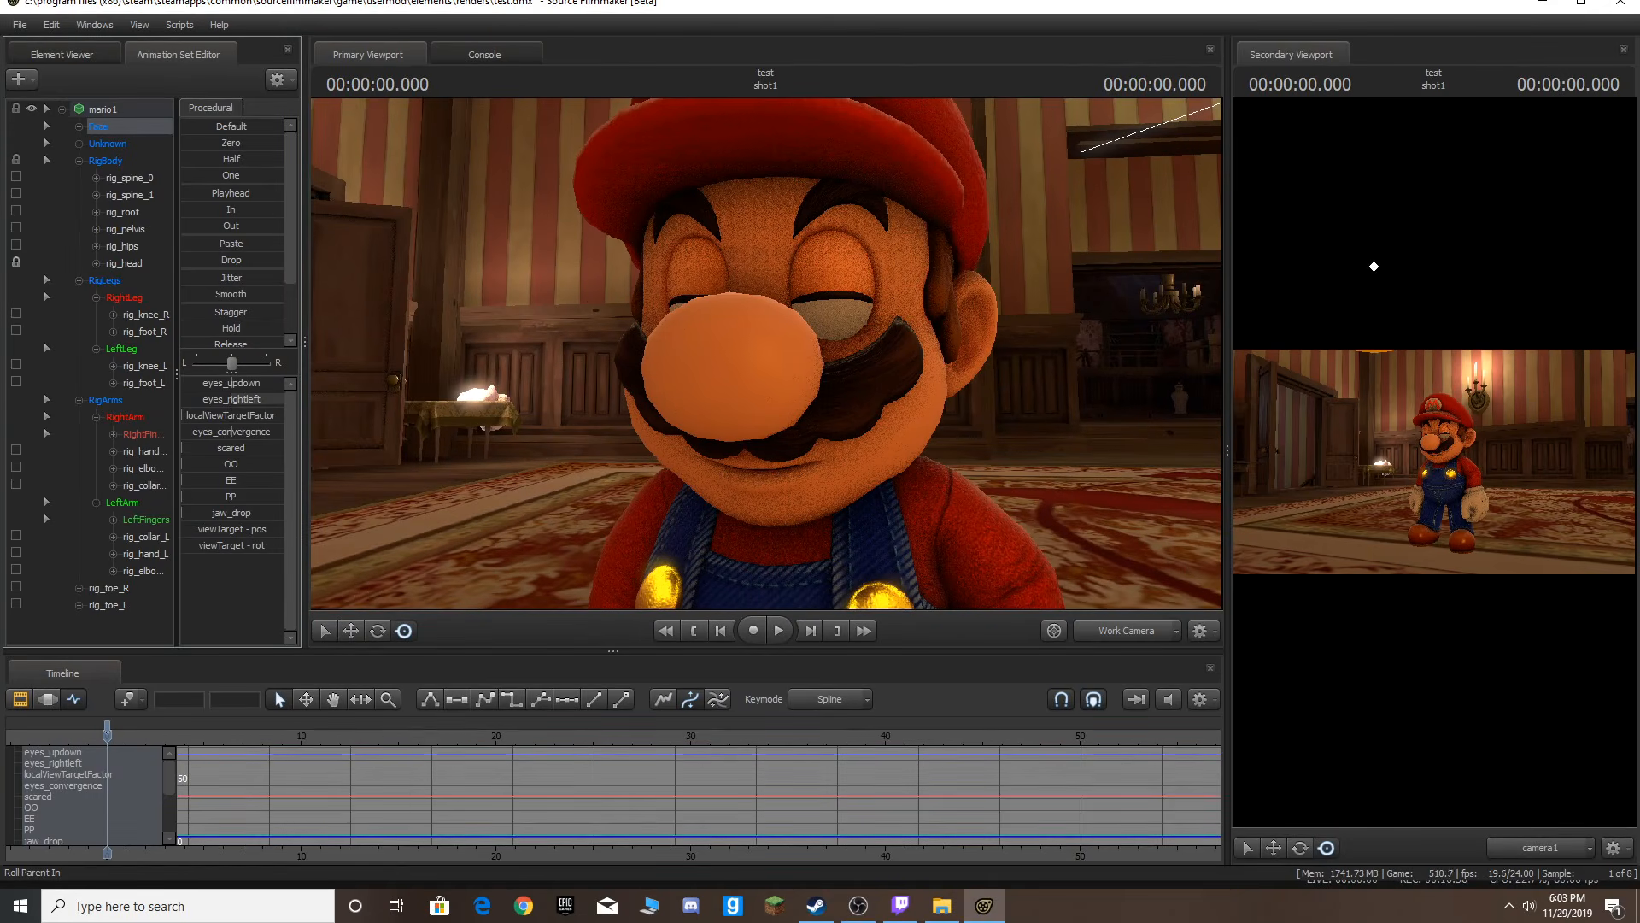
drag(238, 388, 169, 350)
key(ctrl+z)
mouse_move(240, 462)
mouse_down()
mouse_move(288, 464)
mouse_move(236, 464)
mouse_up()
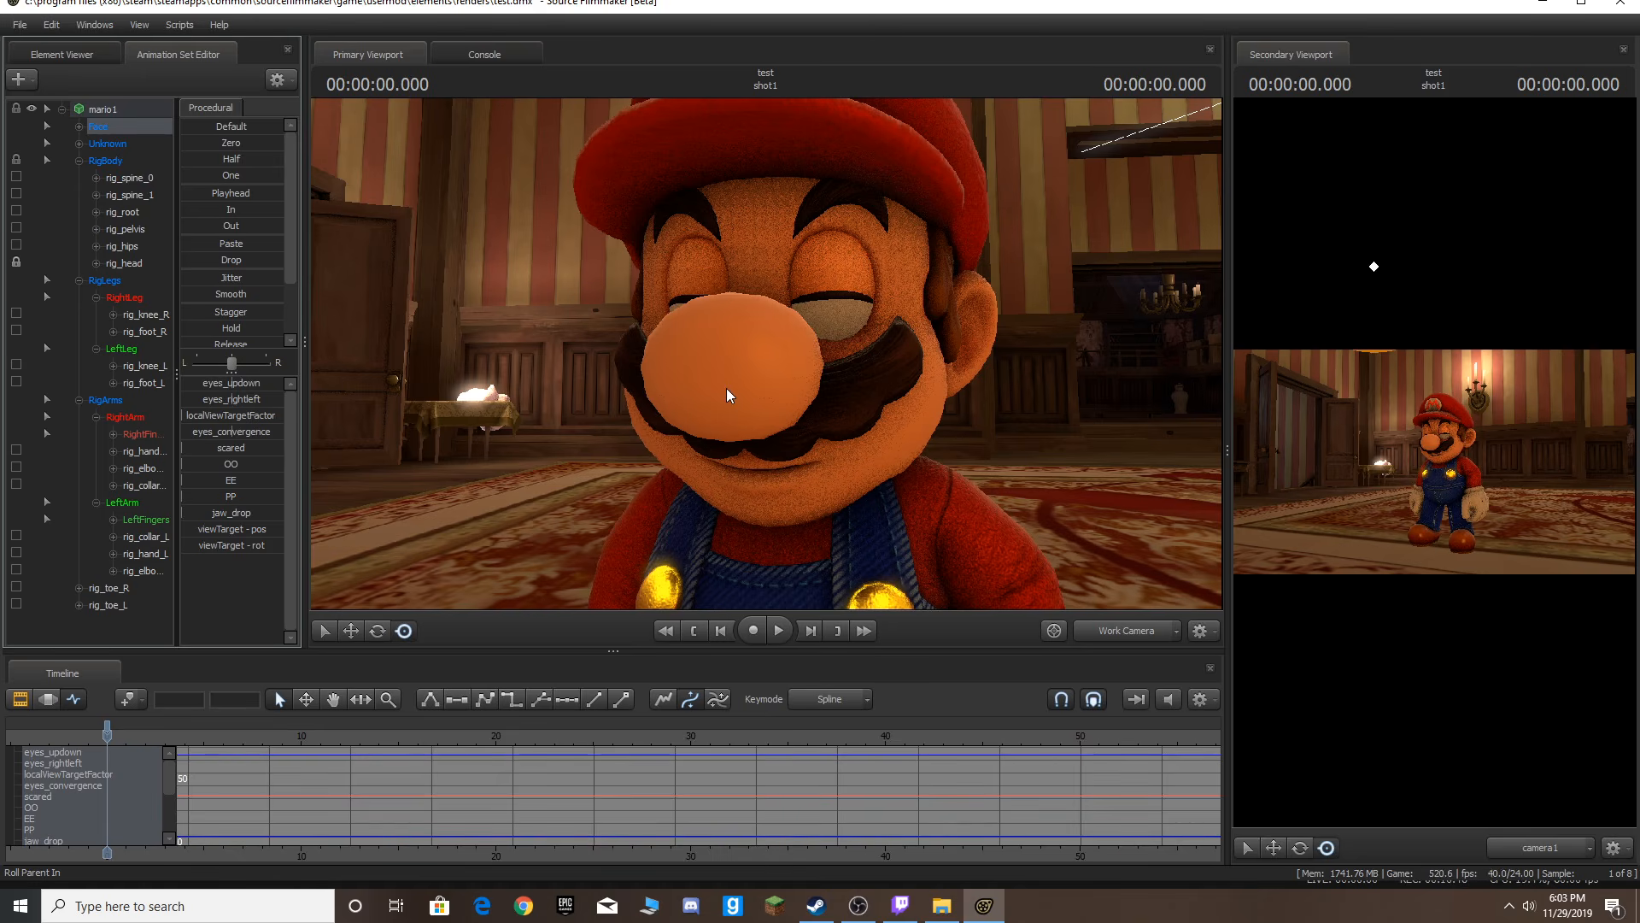
Select the EyelidLeft_1 bone and drag it upward to open Mario's left eye.
key(w)
drag(726, 387, 726, 316)
ctrl+click(824, 445)
click(817, 452)
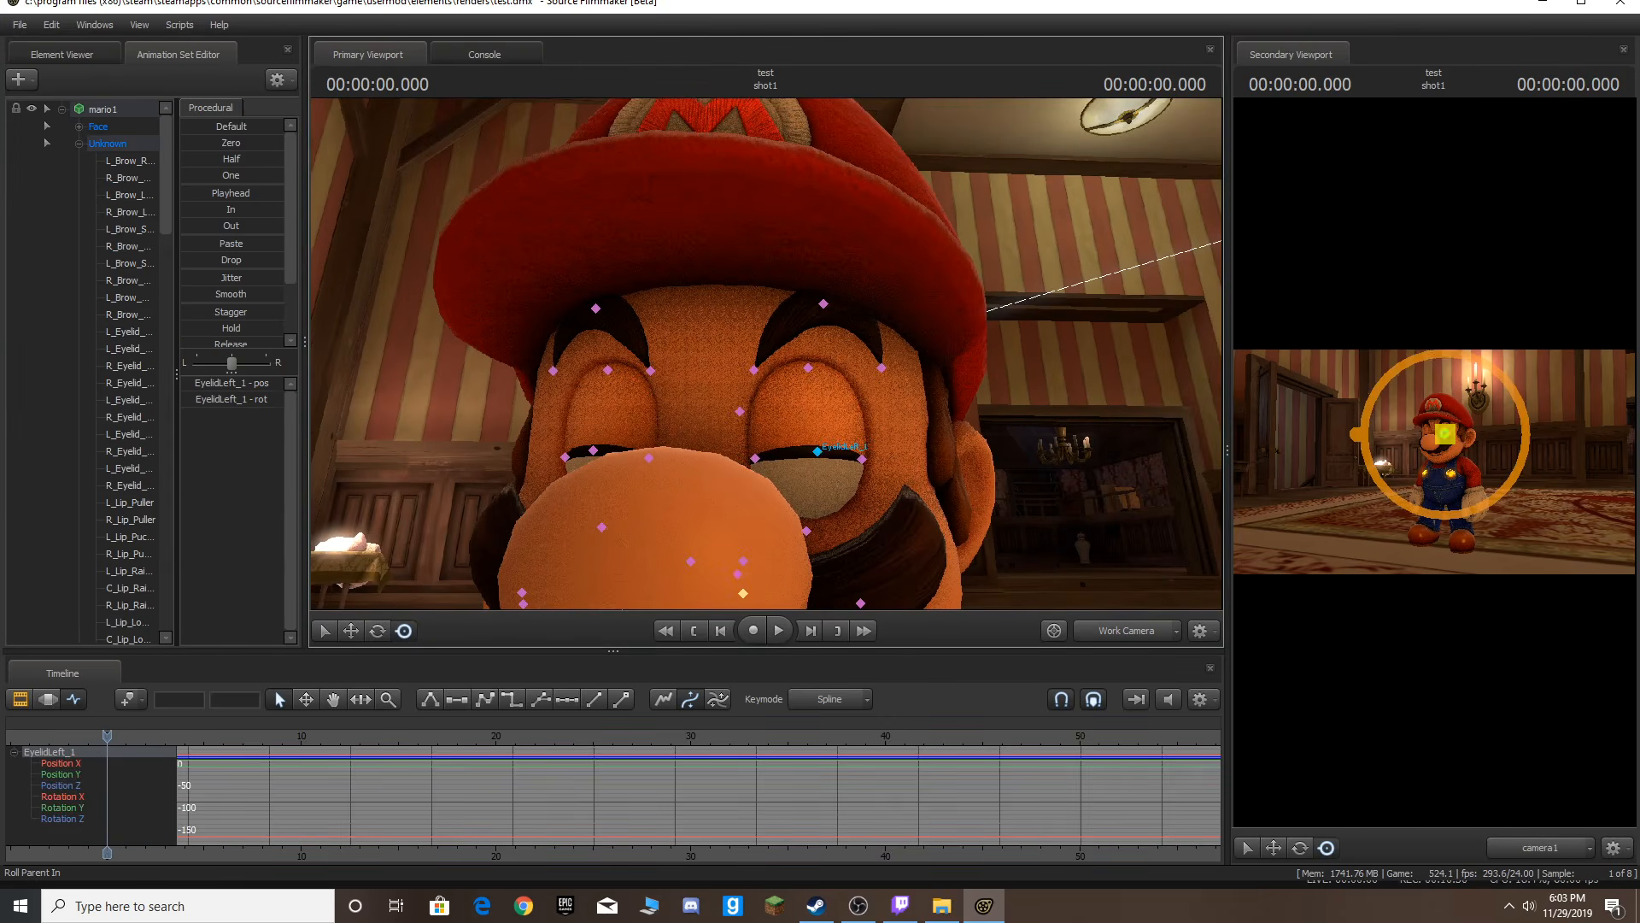
drag(818, 438, 807, 382)
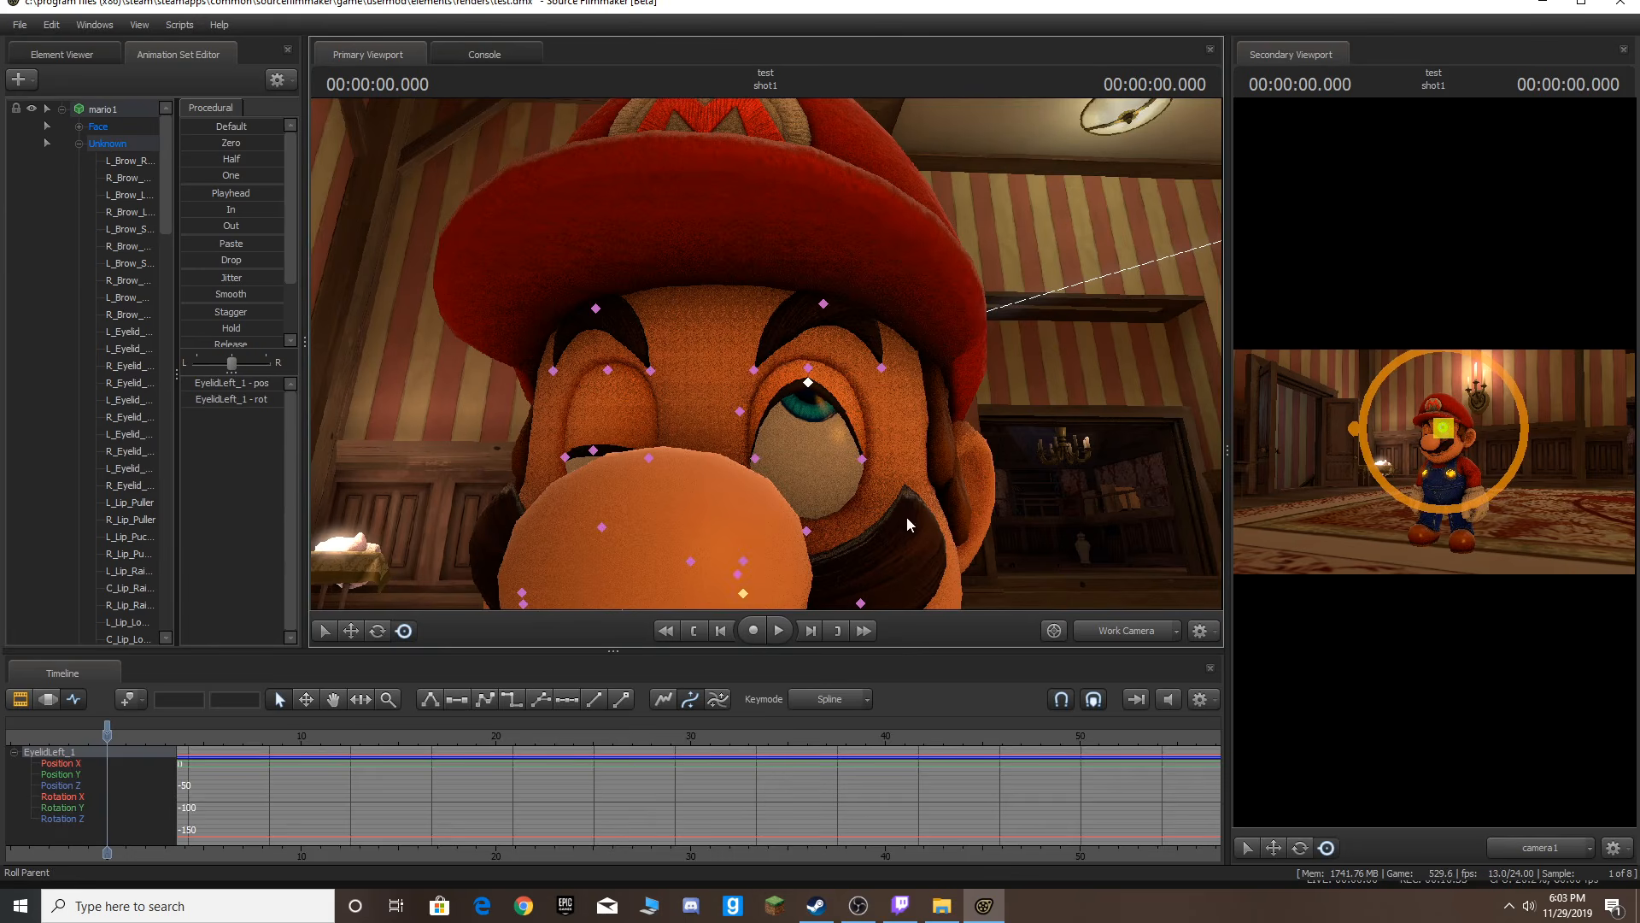
click(861, 459)
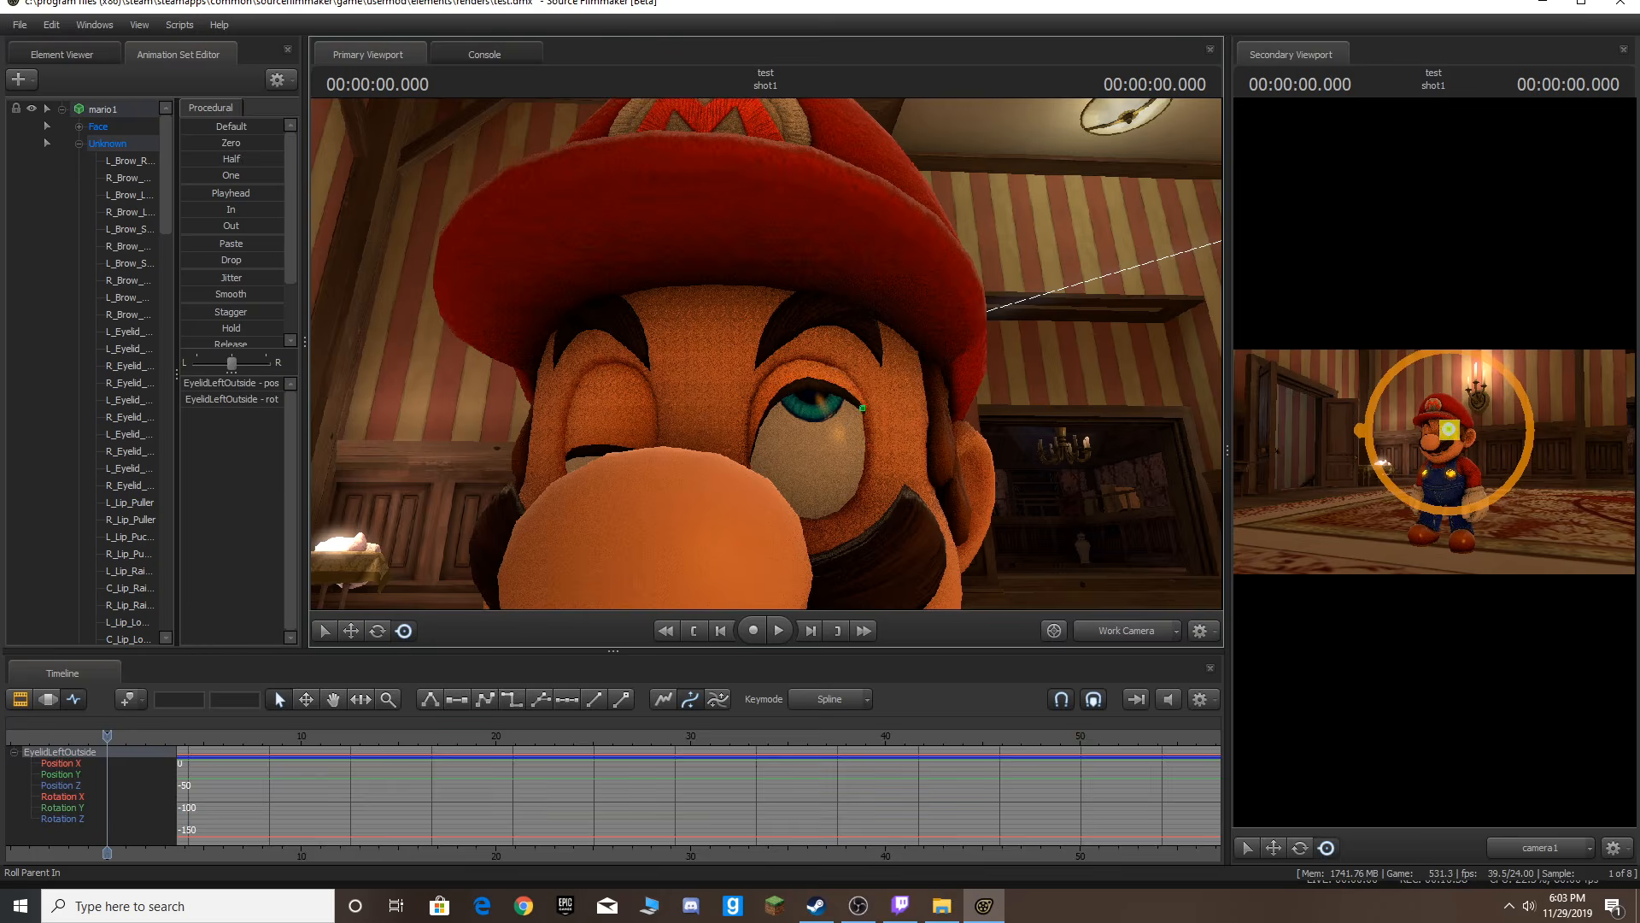
Open Mario's right eye and adjust the eyes_convergence face slider.
click(99, 126)
drag(252, 404, 248, 398)
key(s)
drag(459, 414, 478, 419)
key(s)
key(a)
drag(655, 392, 658, 391)
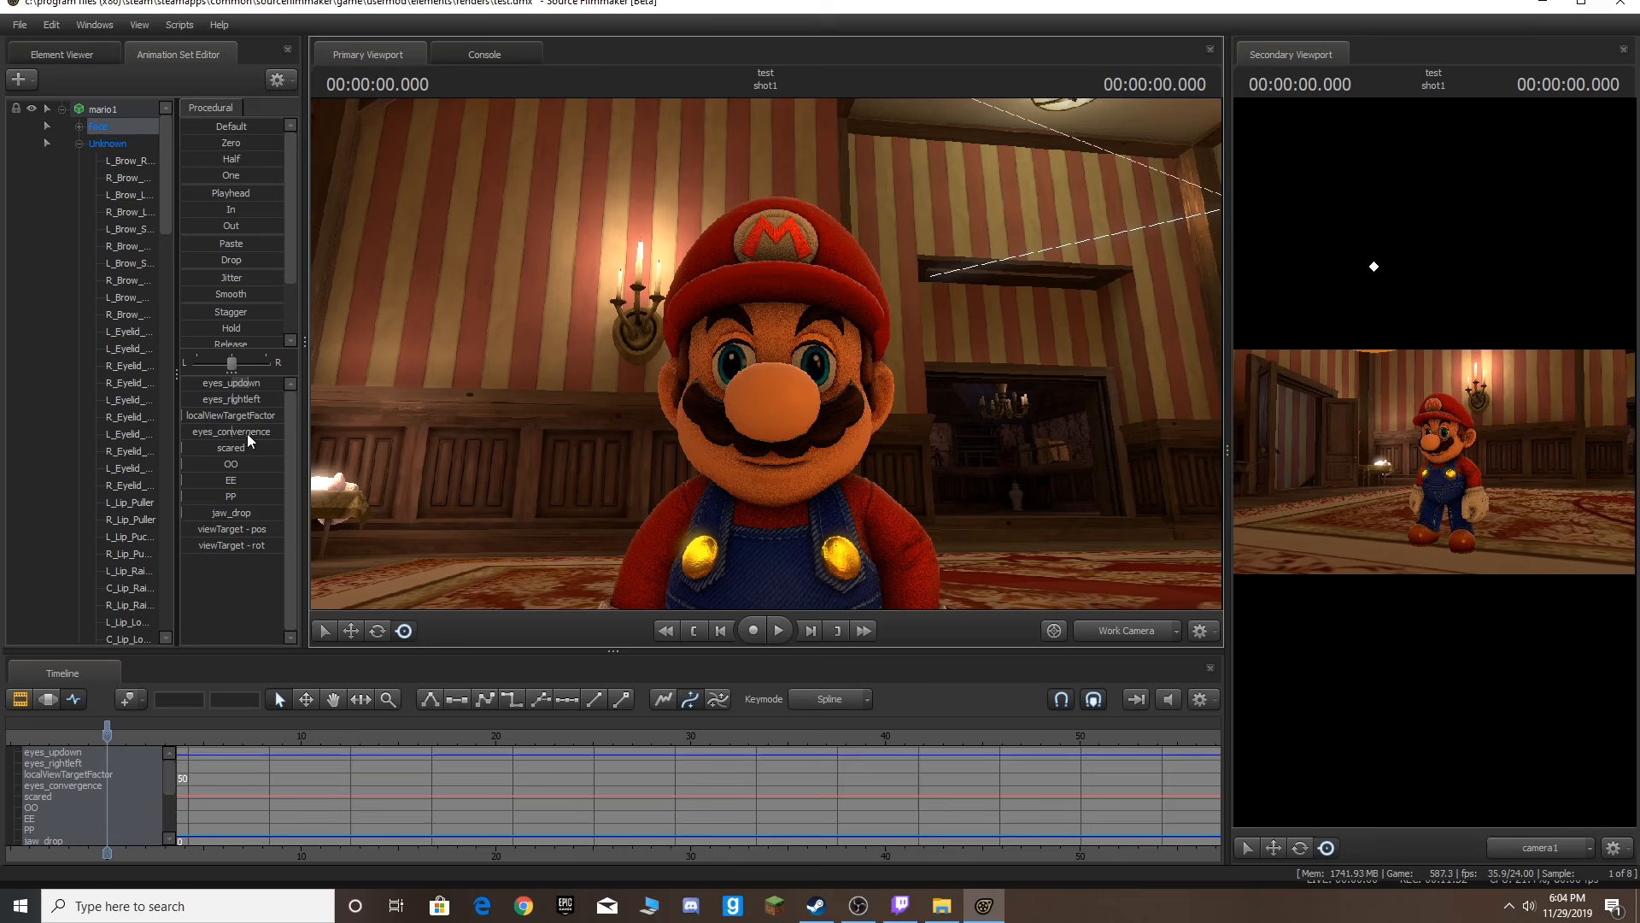
drag(248, 435, 183, 434)
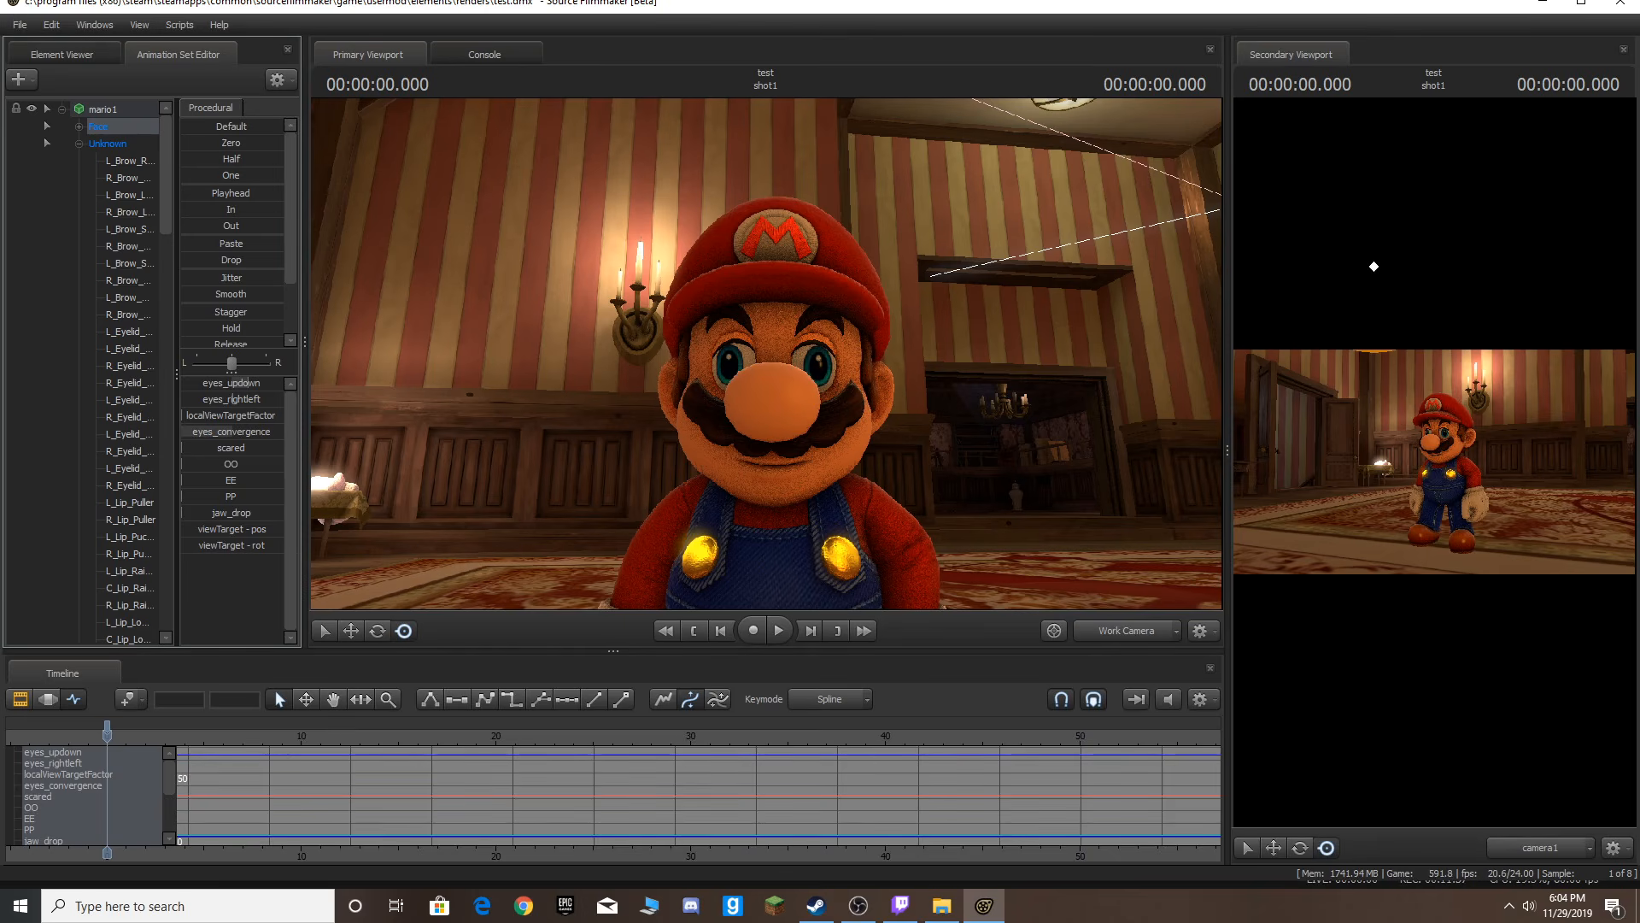
drag(230, 432, 244, 432)
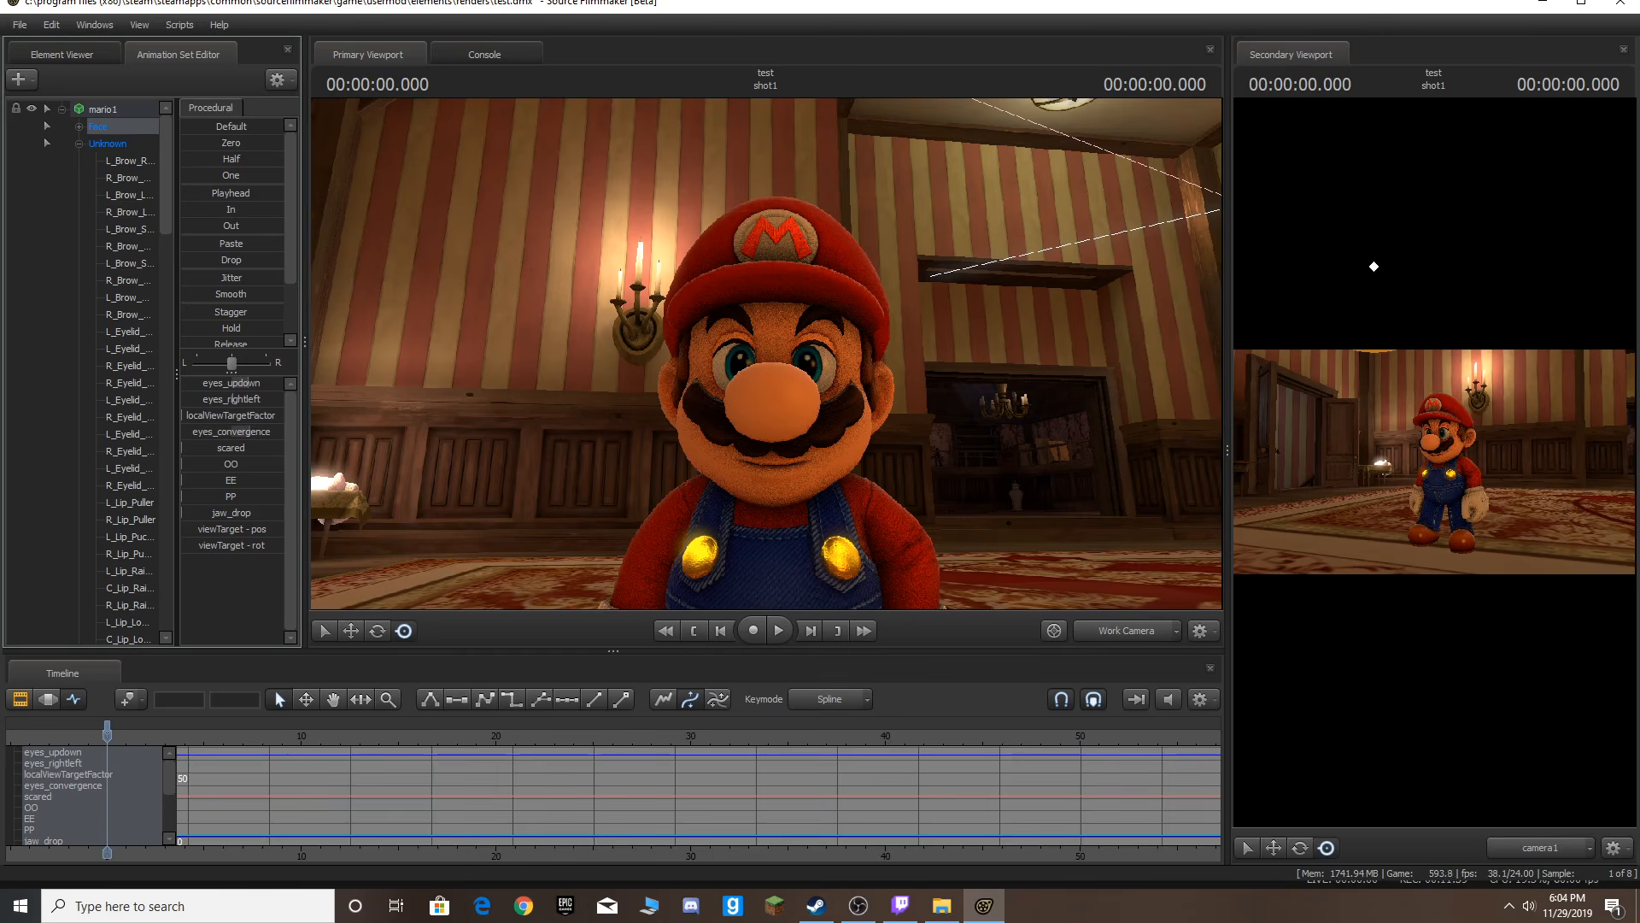
Switch the viewport to camera1 and move it in for a closer shot of Mario.
key(s)
drag(801, 432, 763, 362)
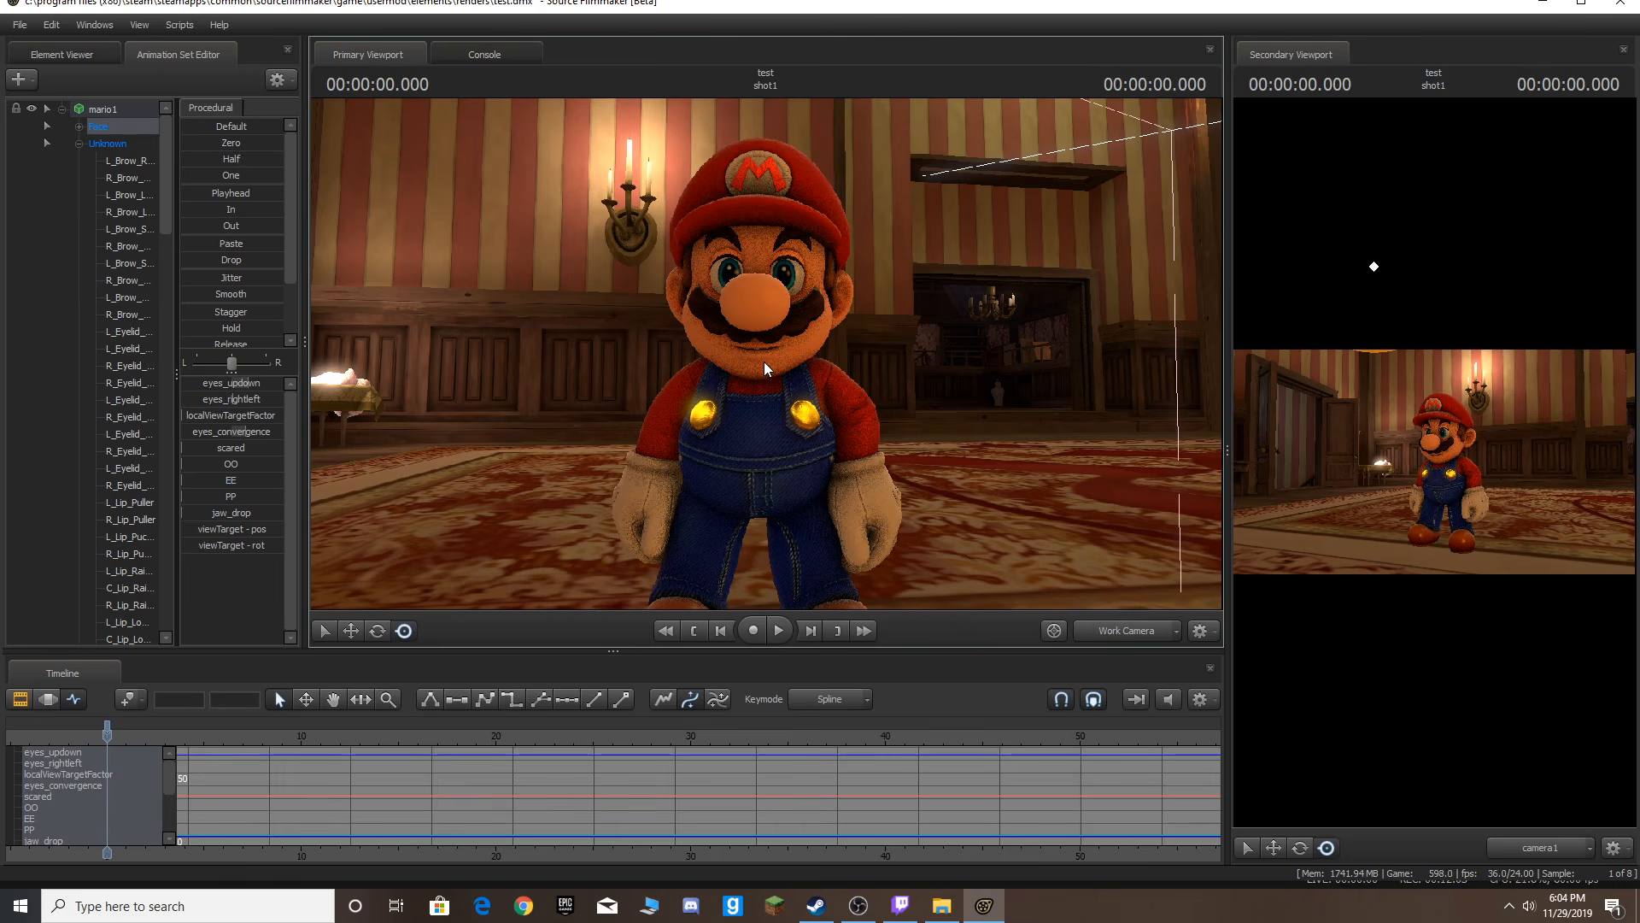
click(1131, 636)
drag(820, 402, 767, 352)
key(w)
key(s)
key(w)
key(s)
scroll(816, 363, down, 12)
key(w)
key(s)
key(w)
key(s)
key(ctrl+z)
key(w)
key(w)
key(s)
key(w)
key(w)
scroll(766, 353, down, 10)
mouse_move(766, 352)
mouse_down()
mouse_move(767, 400)
mouse_move(766, 353)
mouse_up()
key(w)
key(s)
key(w)
key(w)
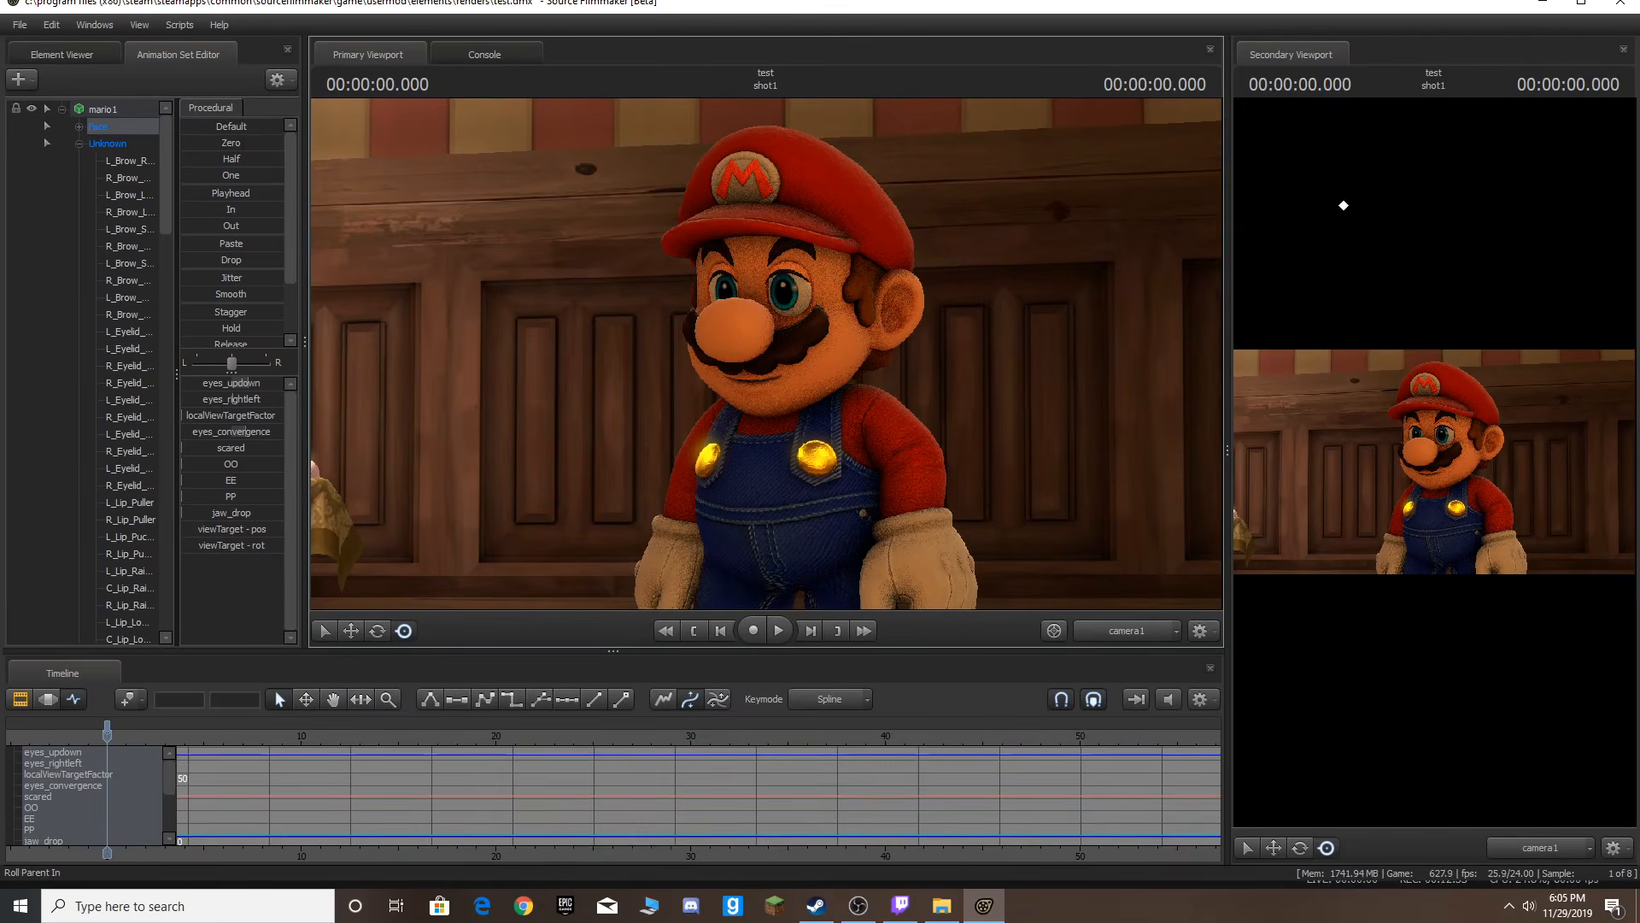
Create a new camera from the animation set editor and select camera2.
scroll(136, 162, down, 2)
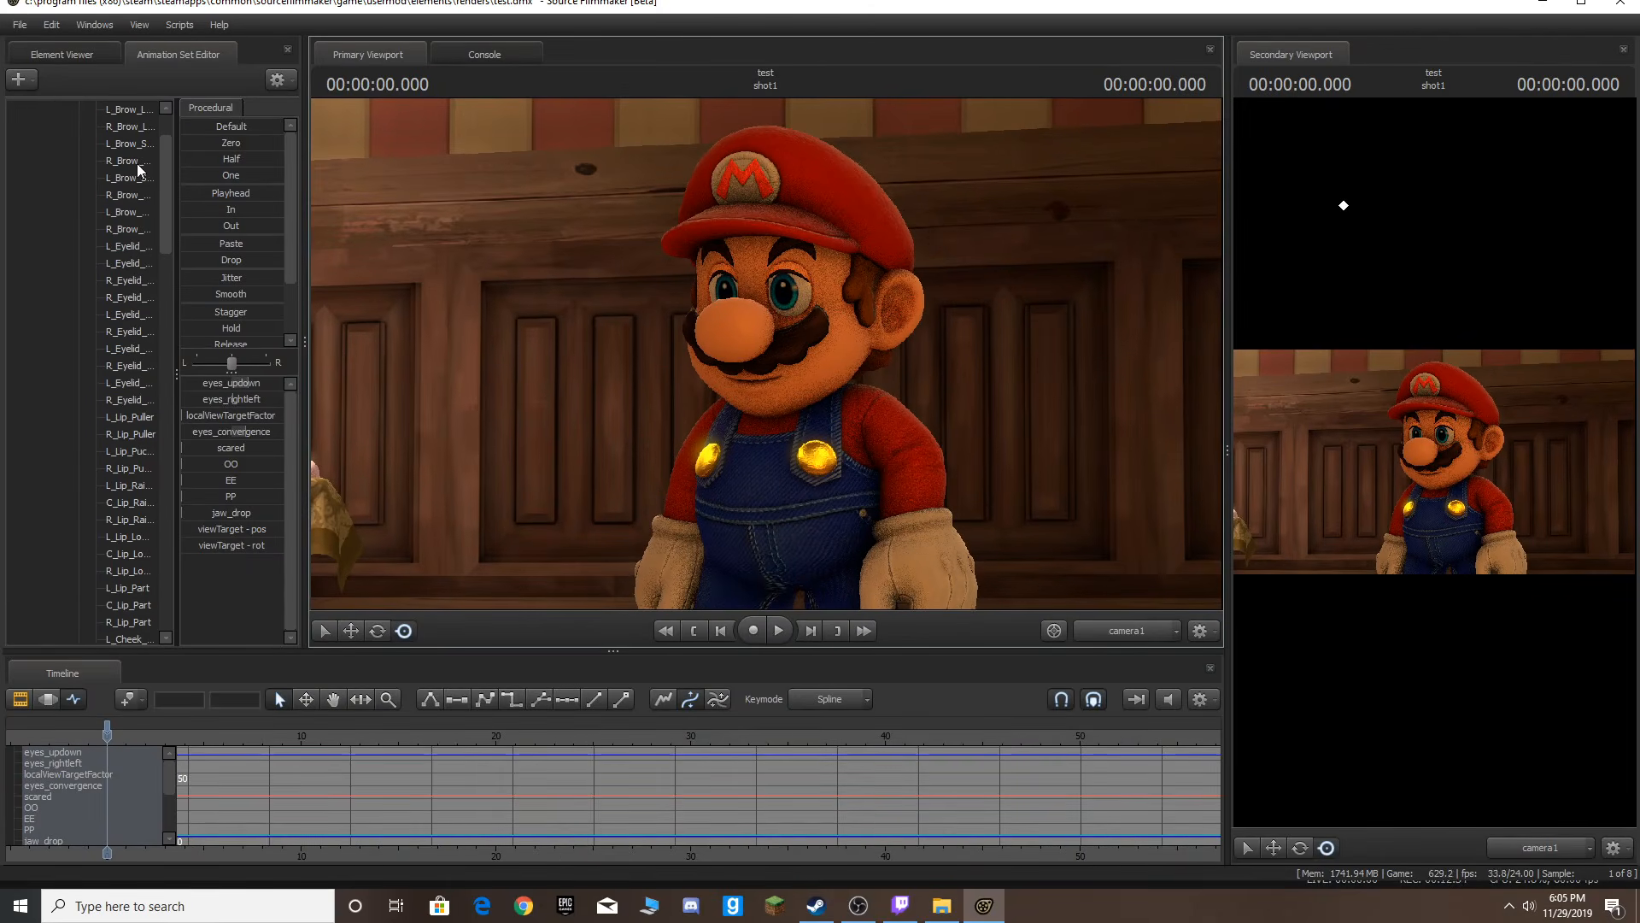
click(19, 80)
click(82, 102)
scroll(123, 596, down, 6)
scroll(134, 619, down, 10)
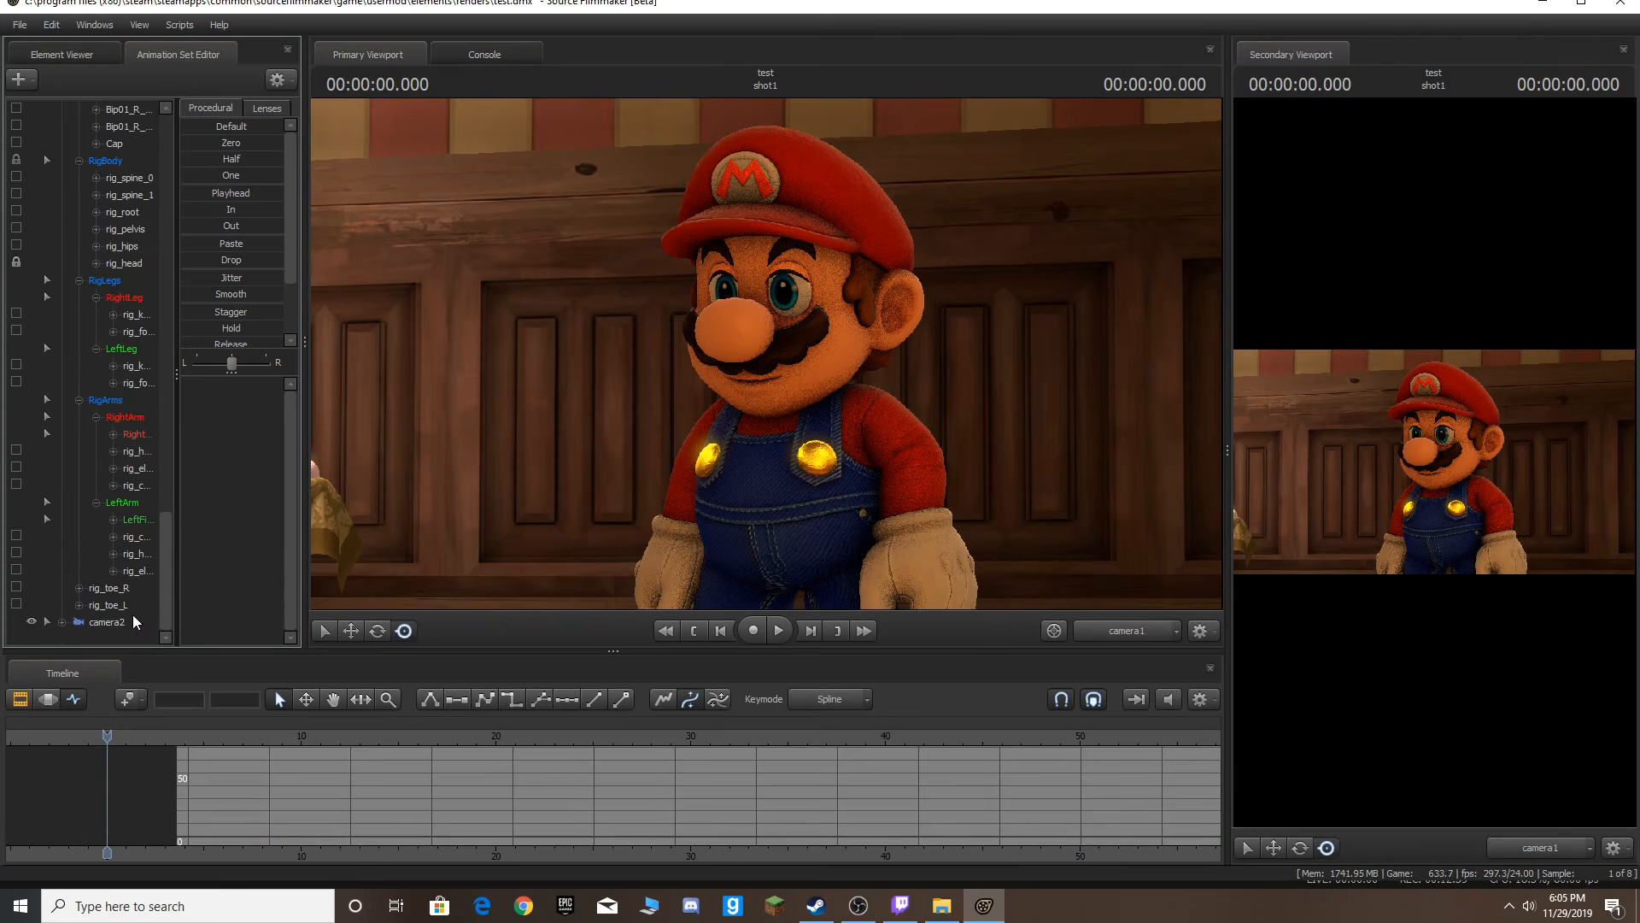
click(130, 622)
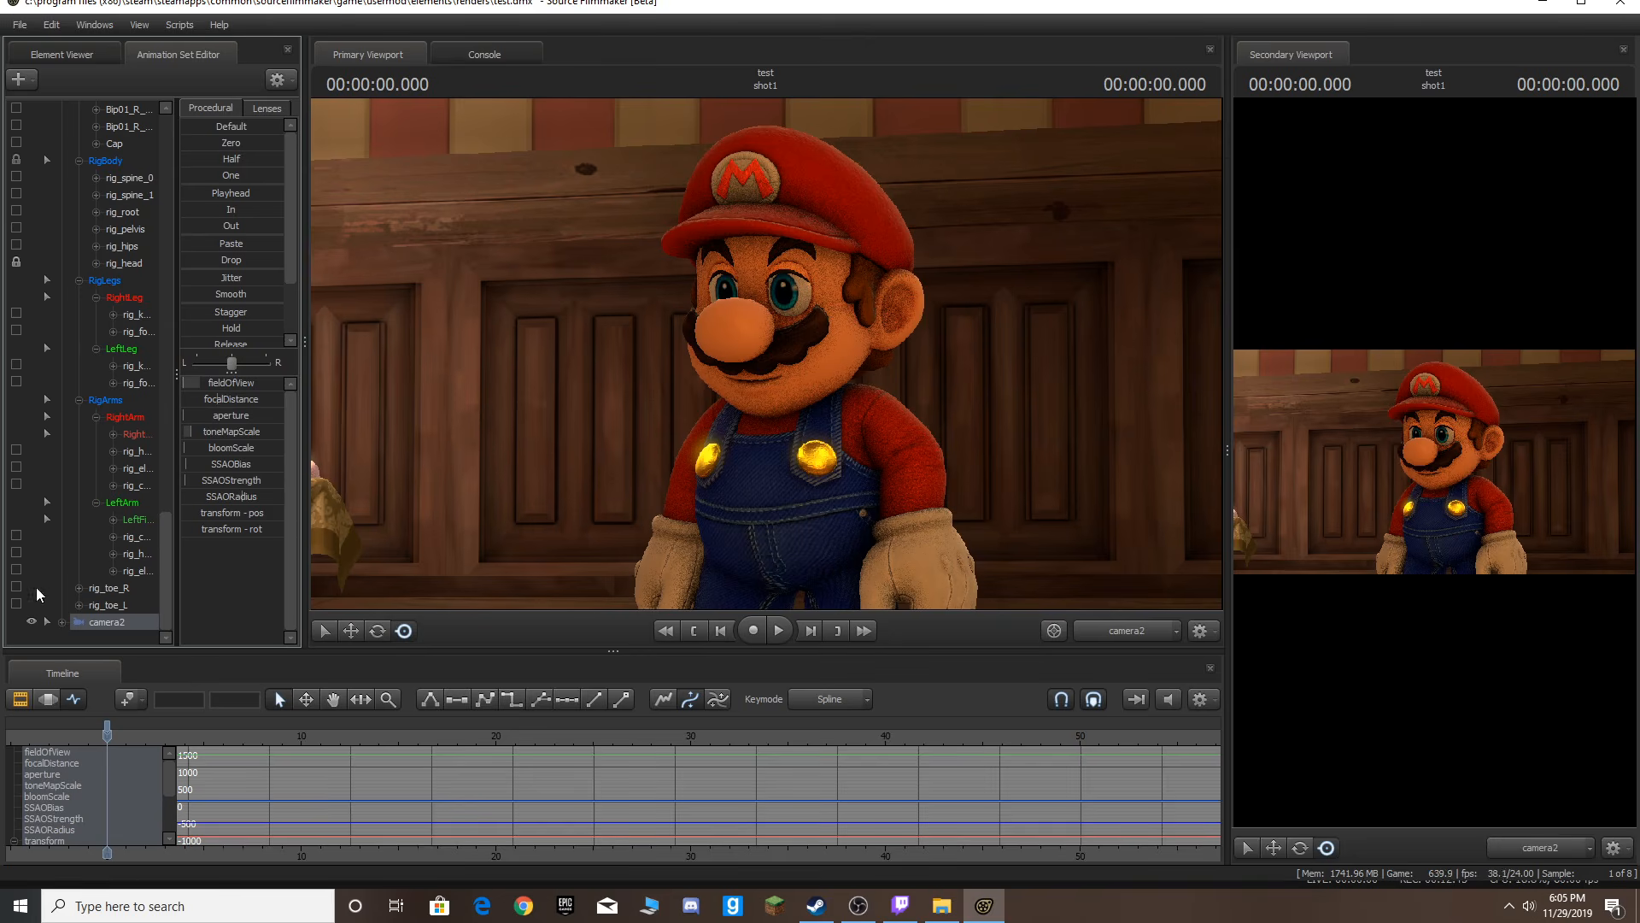
Switch the viewport to the Work Camera and orbit to a side view of Mario.
click(1127, 630)
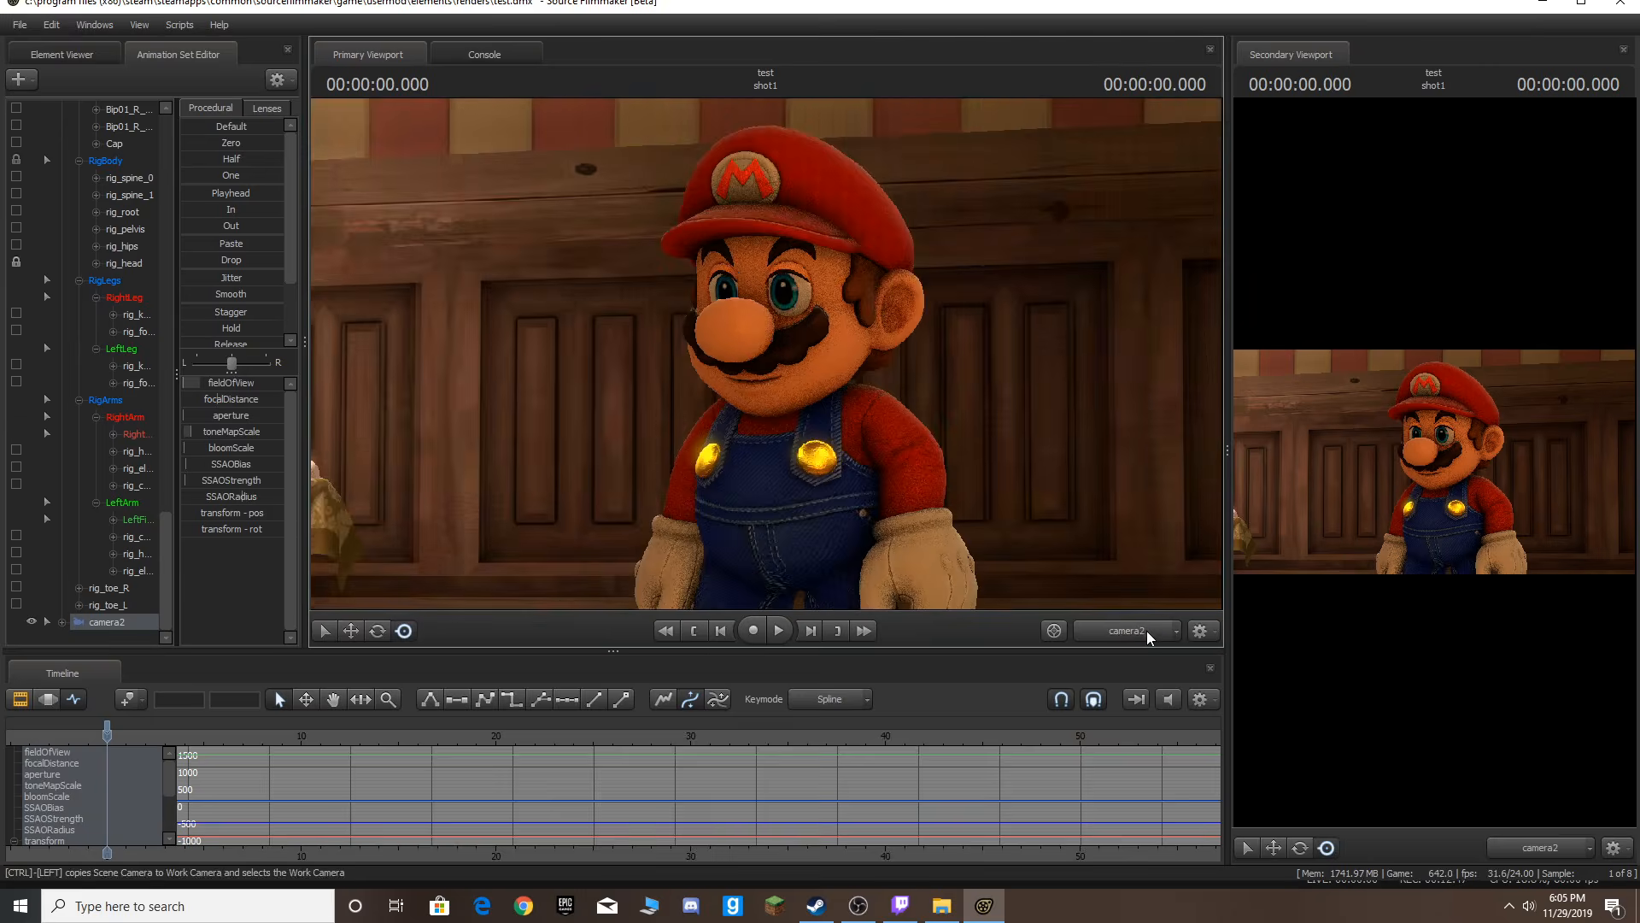
key(a)
drag(972, 483, 1201, 426)
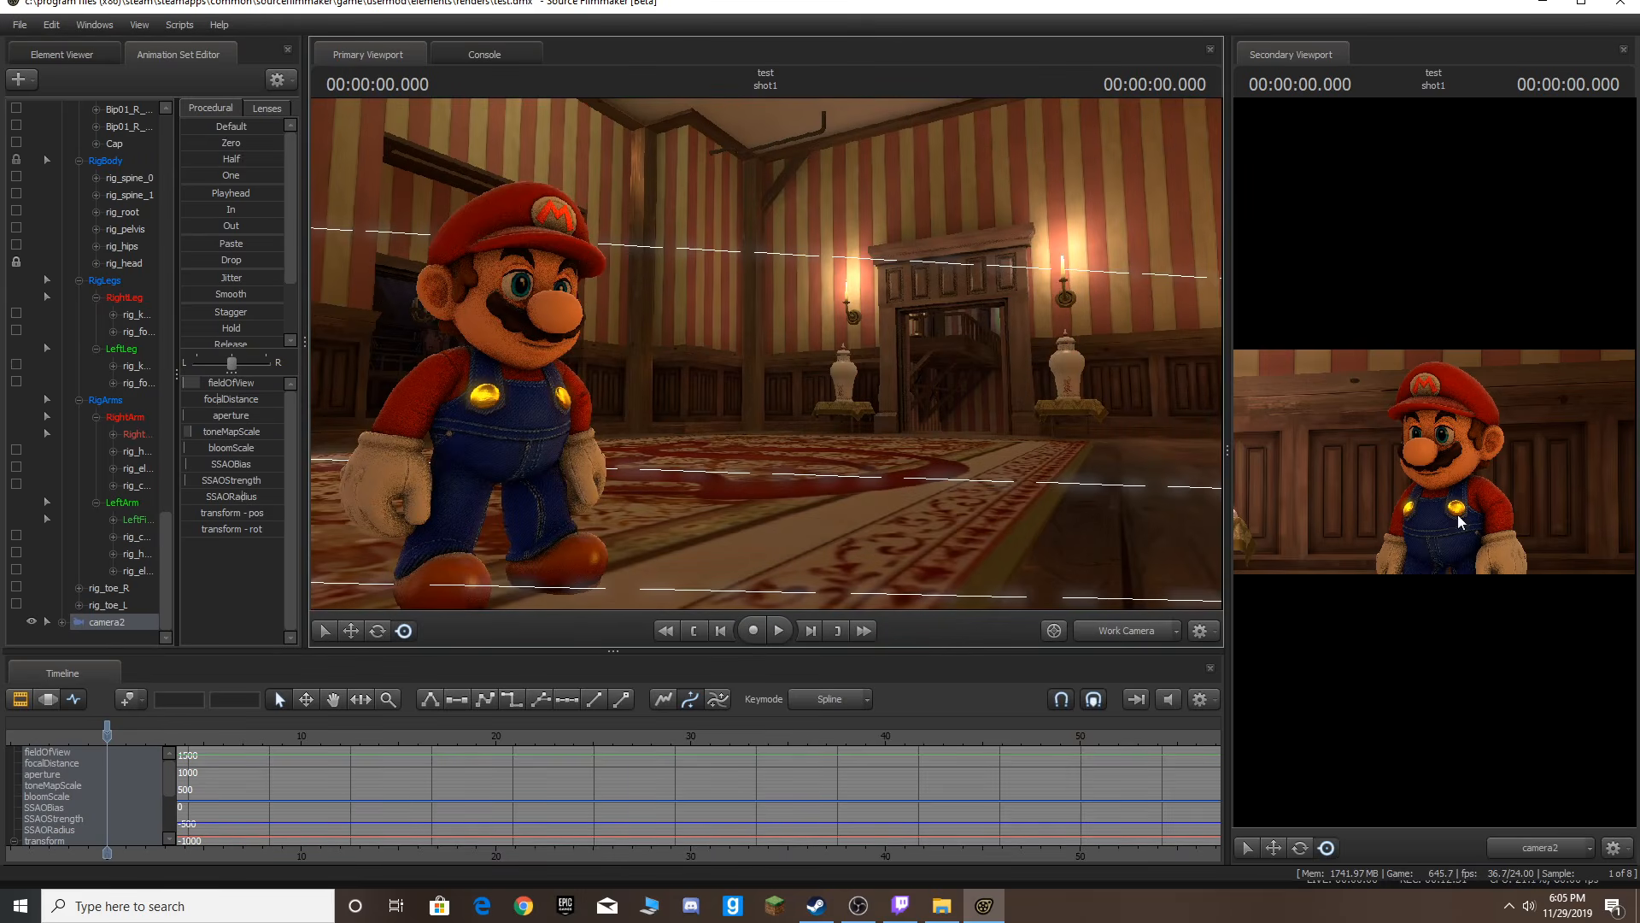
drag(853, 440, 798, 432)
ctrl+click(568, 436)
drag(570, 389, 594, 341)
key(ctrl+z)
key(ctrl+z)
Scroll the animation set list to the top and select the whole mario1 animation set.
drag(732, 258, 634, 338)
key(w)
key(d)
key(s)
key(a)
key(w)
key(w)
key(s)
key(s)
scroll(101, 267, up, 10)
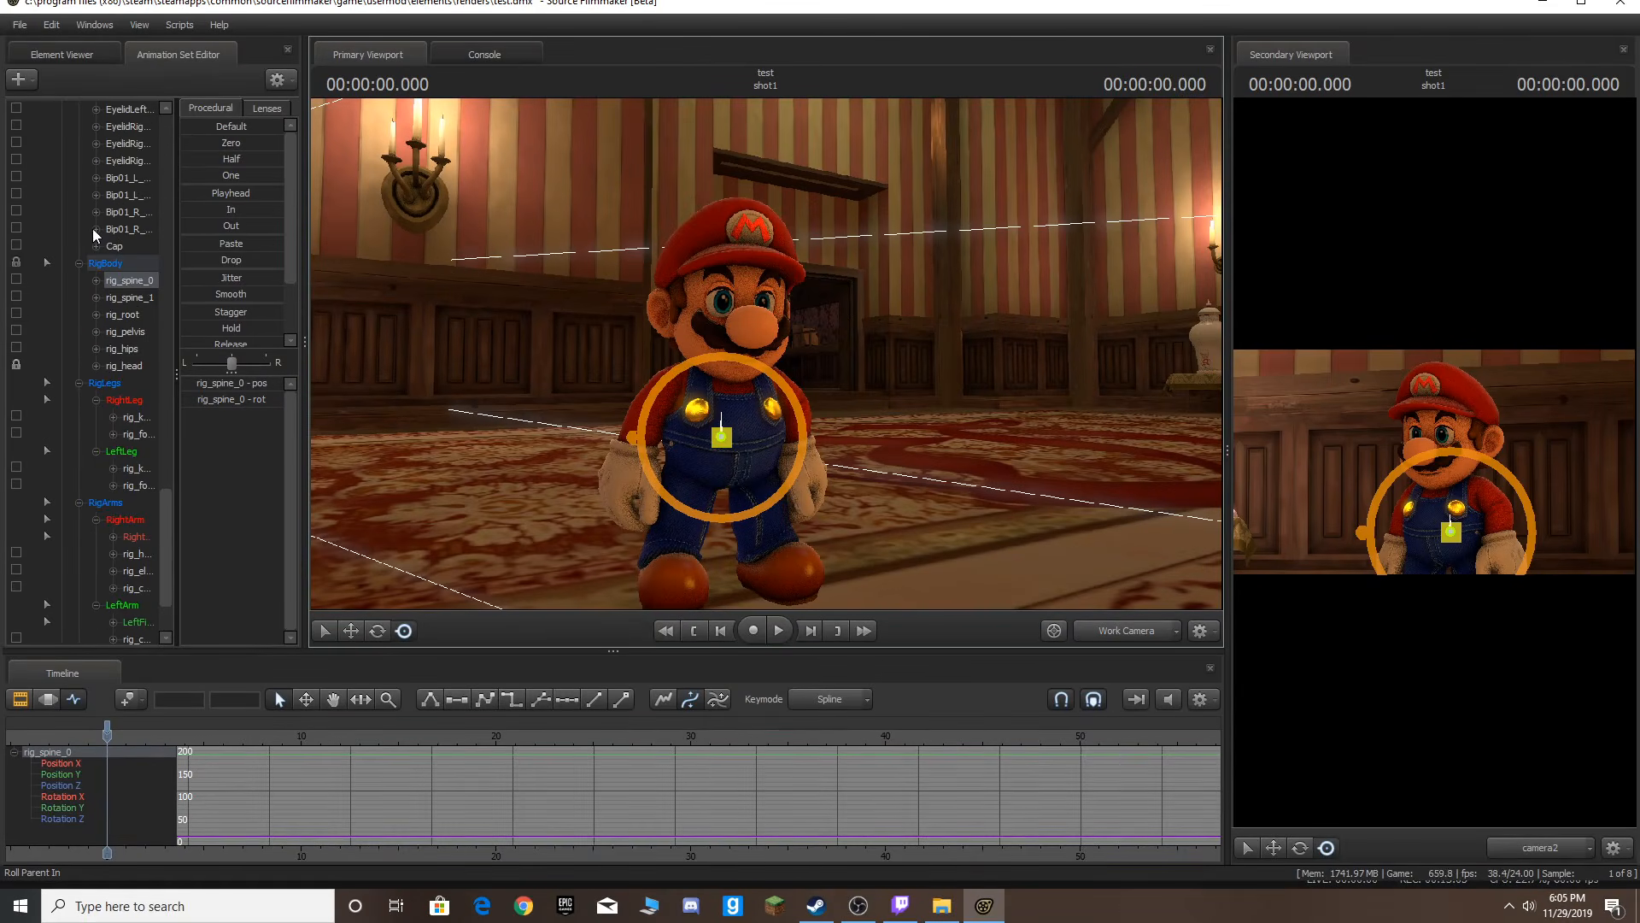
drag(167, 438, 137, 151)
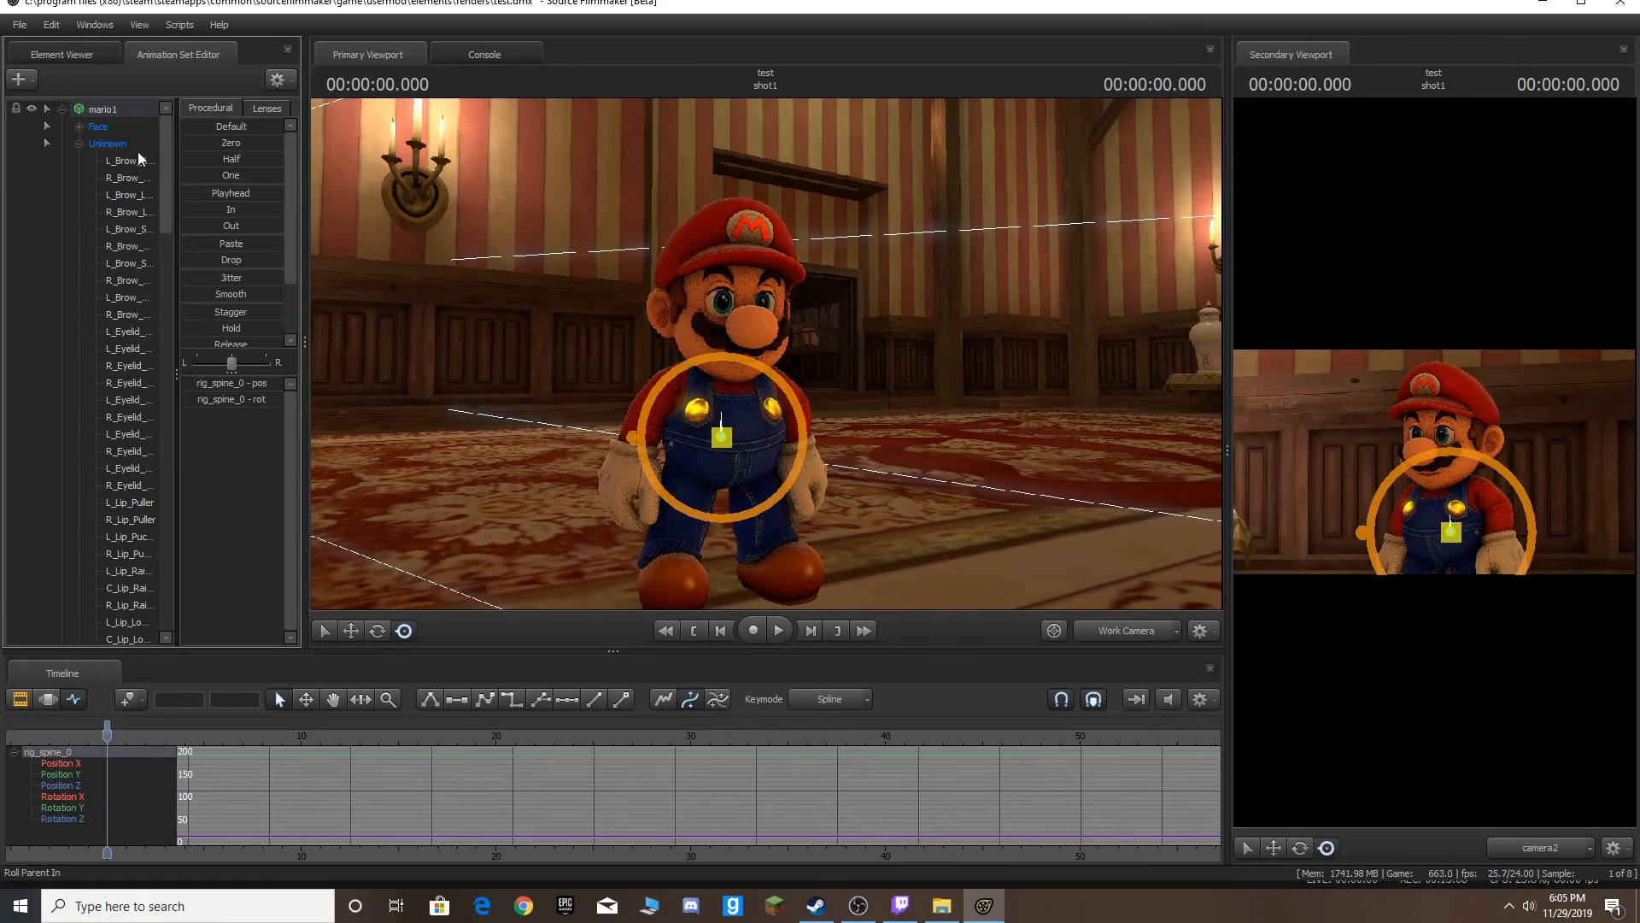
click(112, 107)
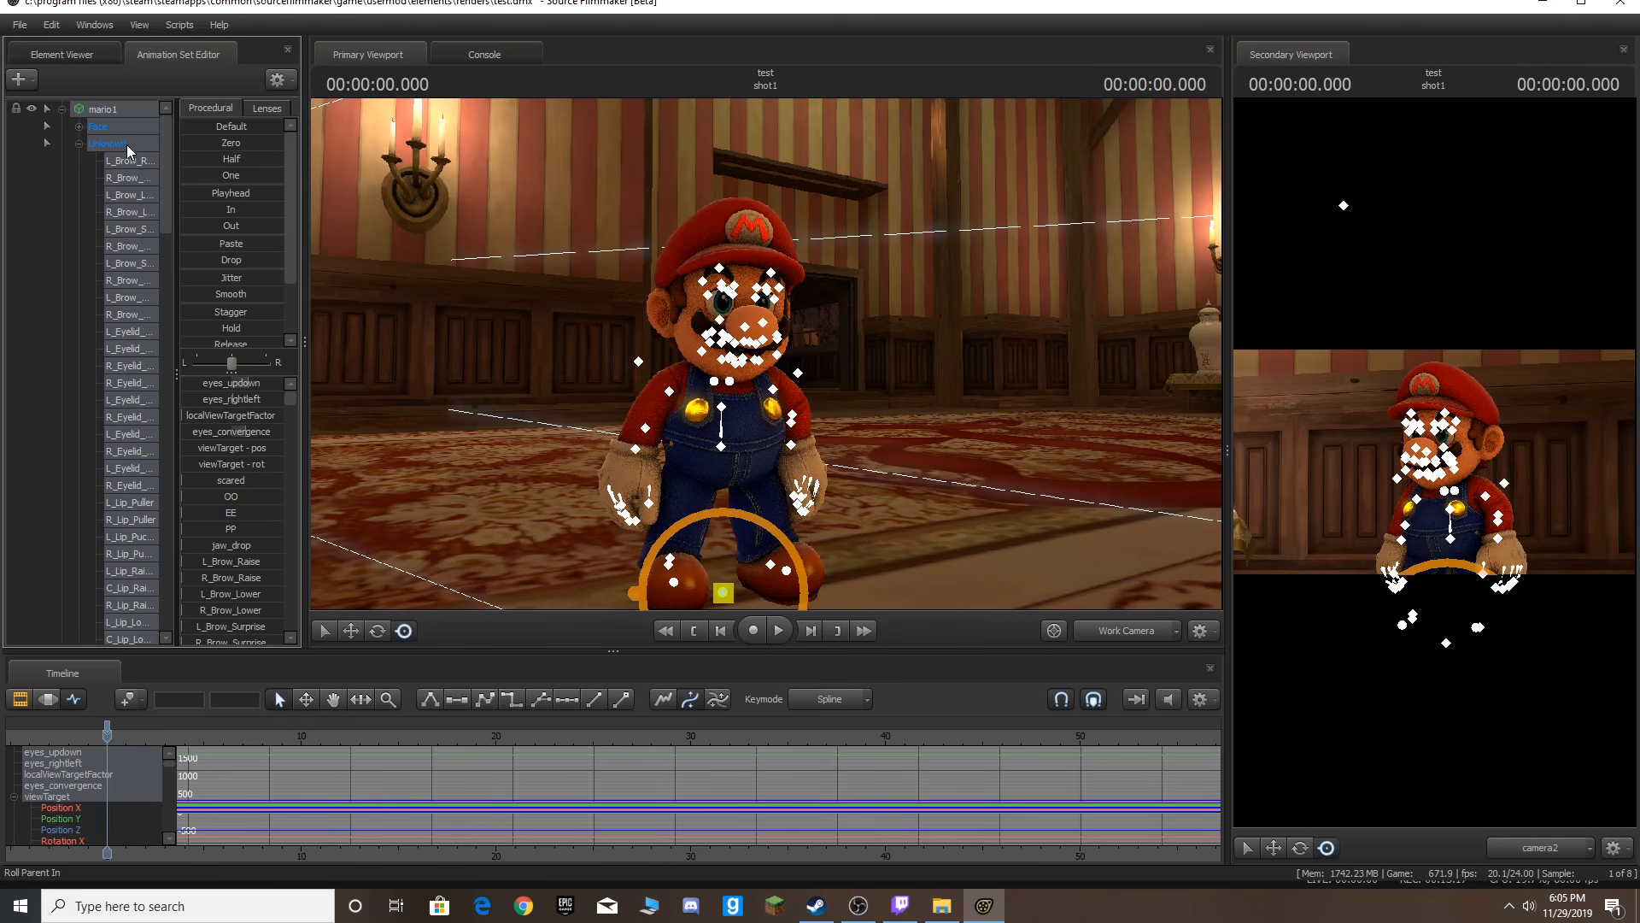
mouse_move(590, 608)
mouse_down()
mouse_move(769, 608)
mouse_move(589, 607)
mouse_up()
key(w)
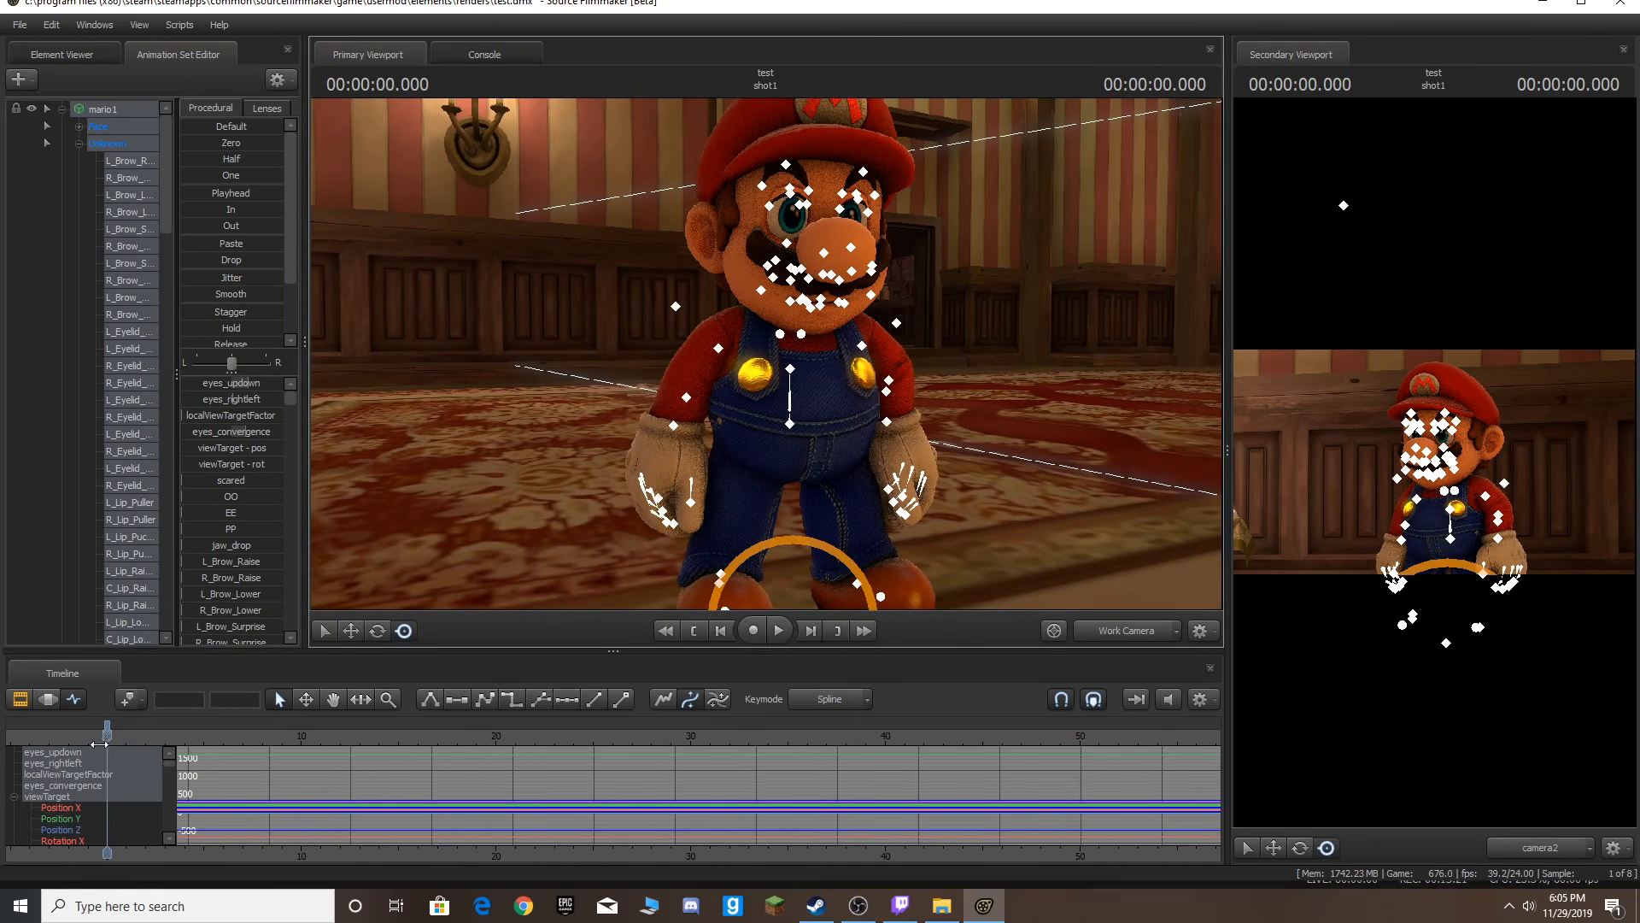
scroll(172, 735, up, 10)
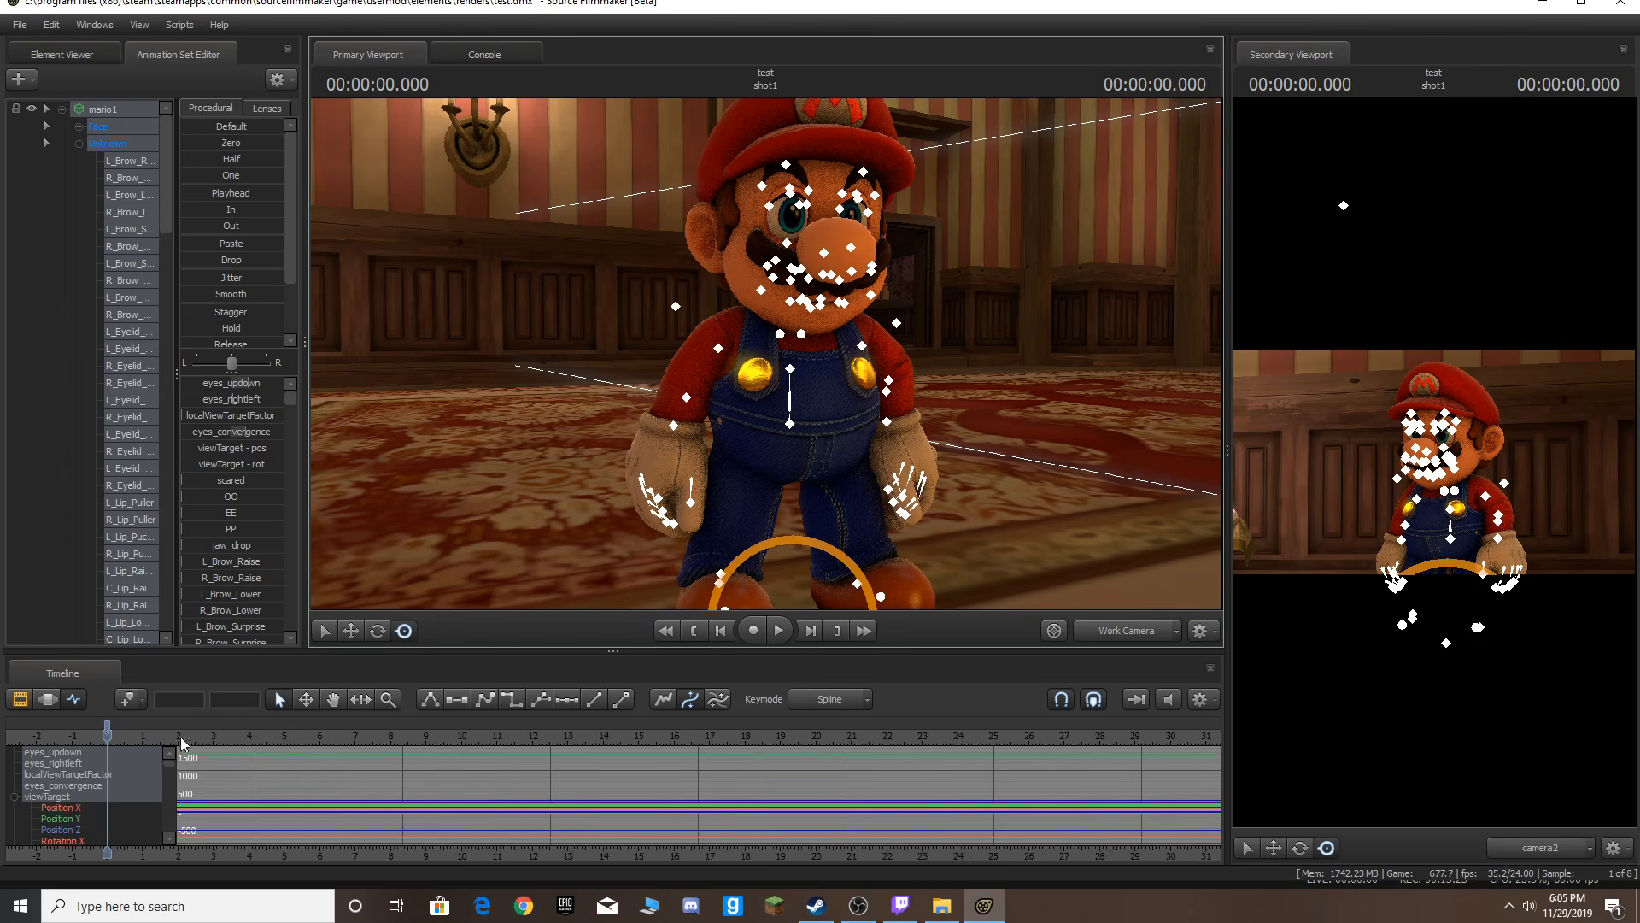
scroll(271, 757, down, 12)
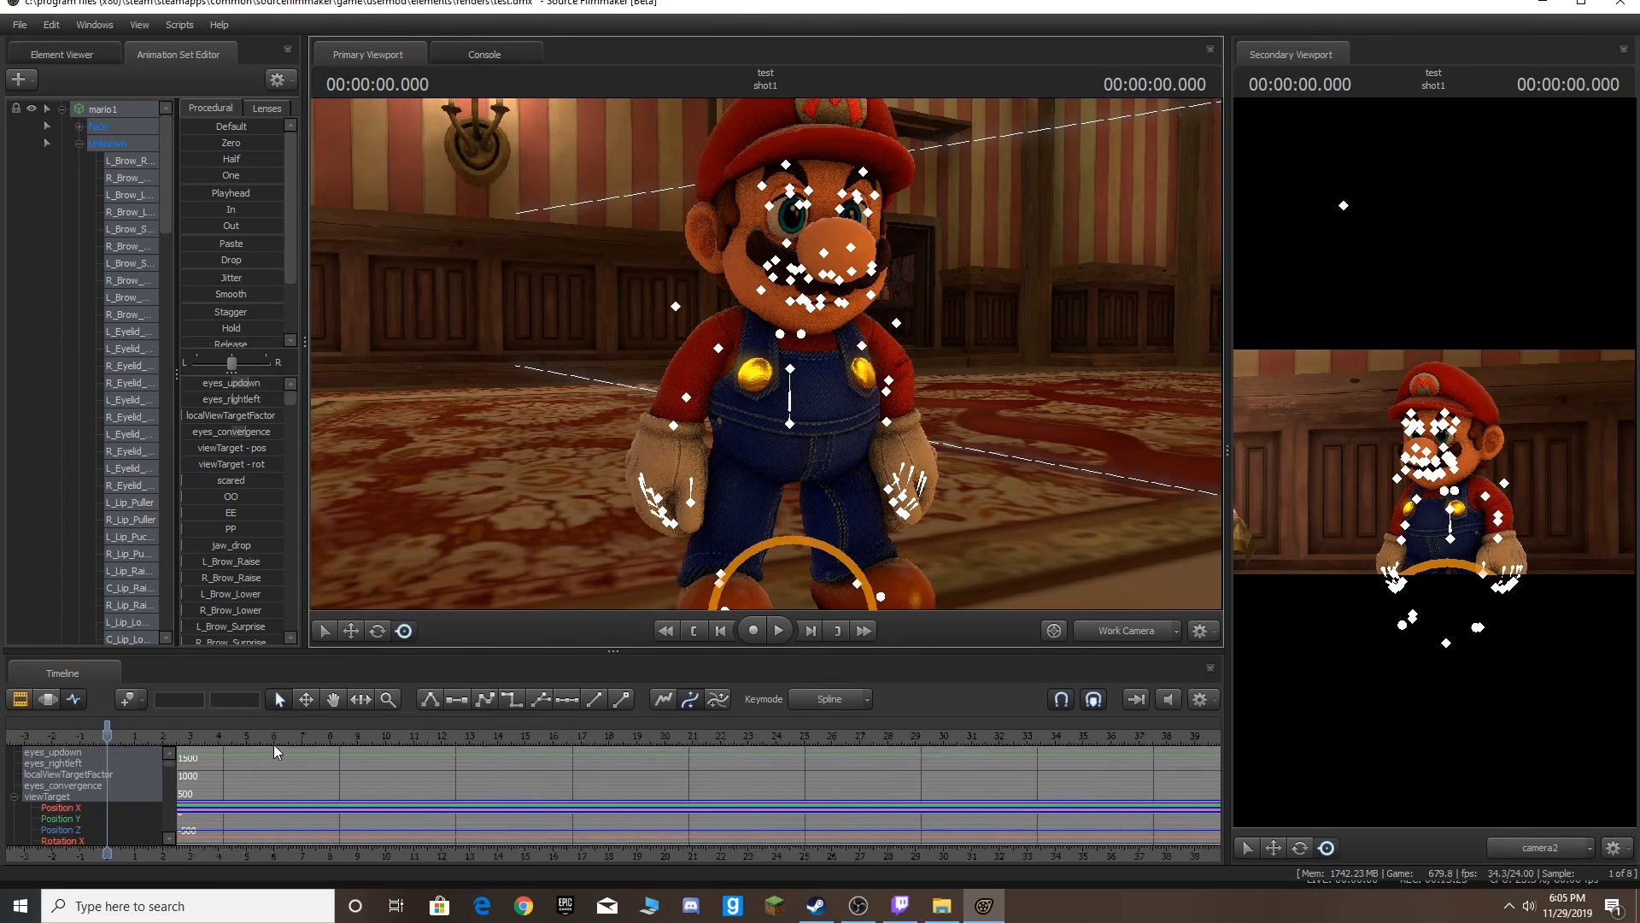
scroll(273, 757, down, 1)
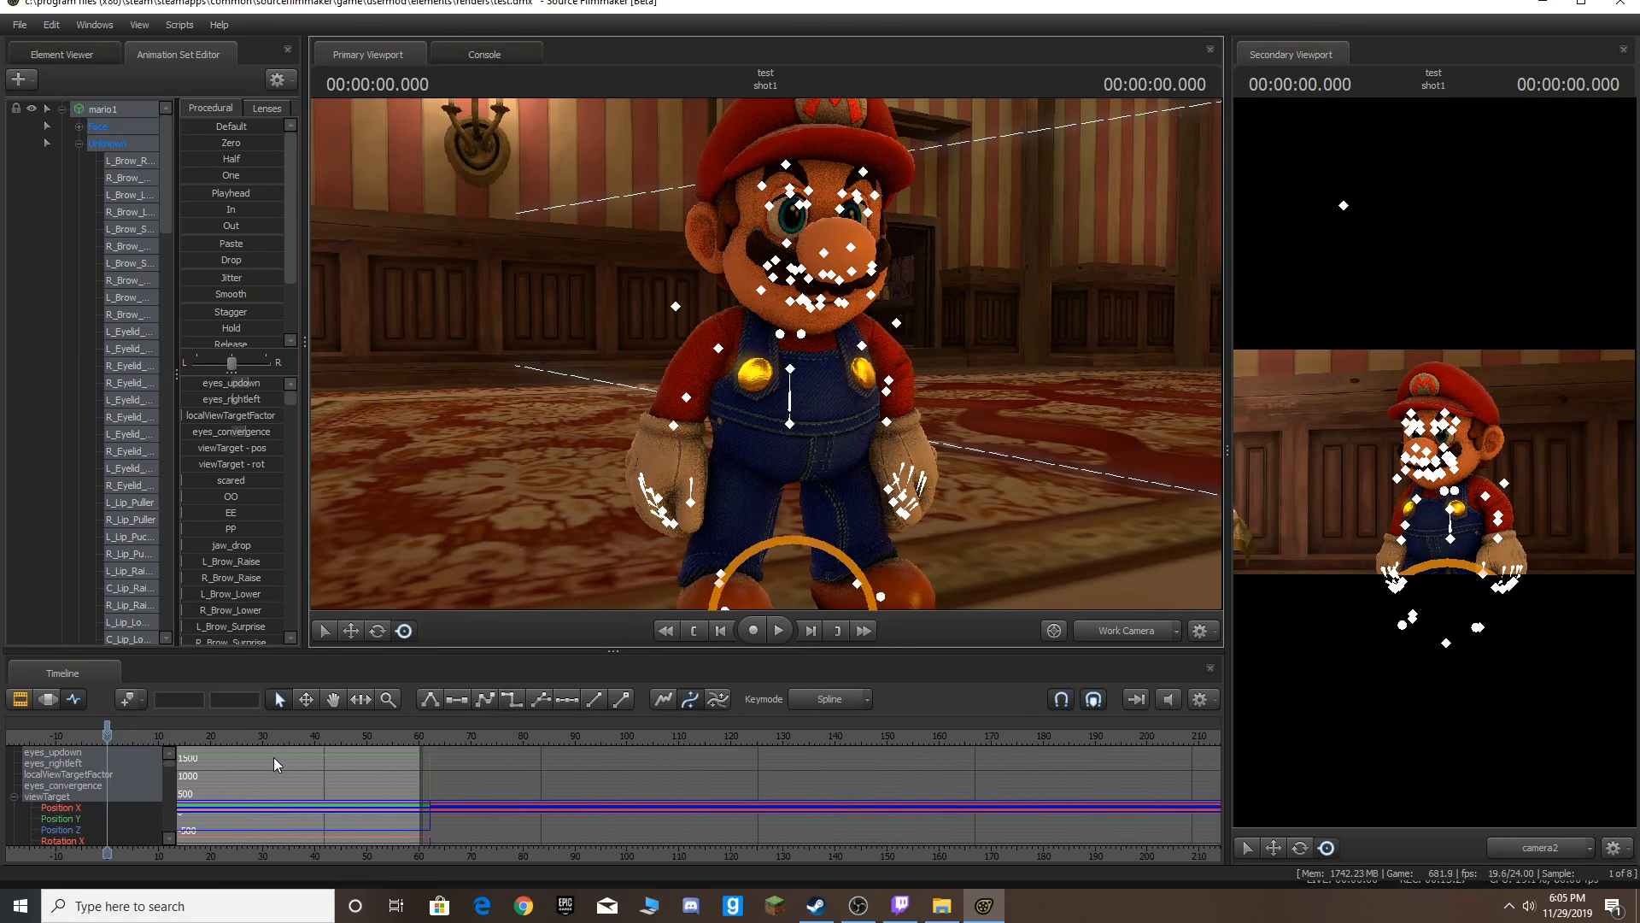
scroll(273, 757, up, 8)
scroll(289, 766, down, 3)
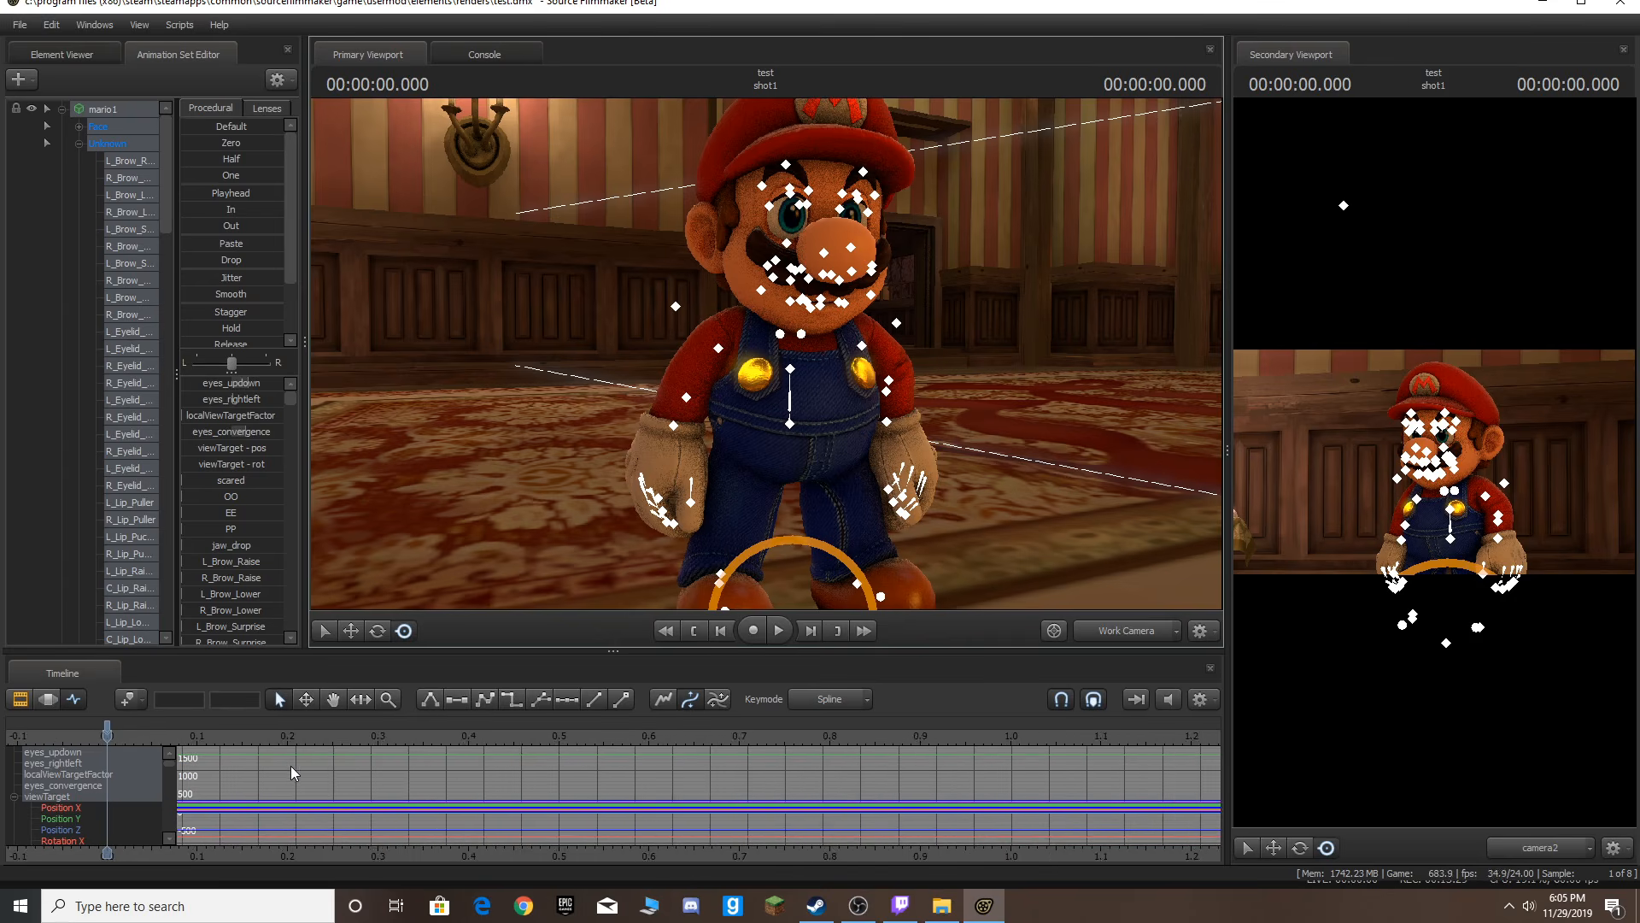
scroll(283, 759, down, 1)
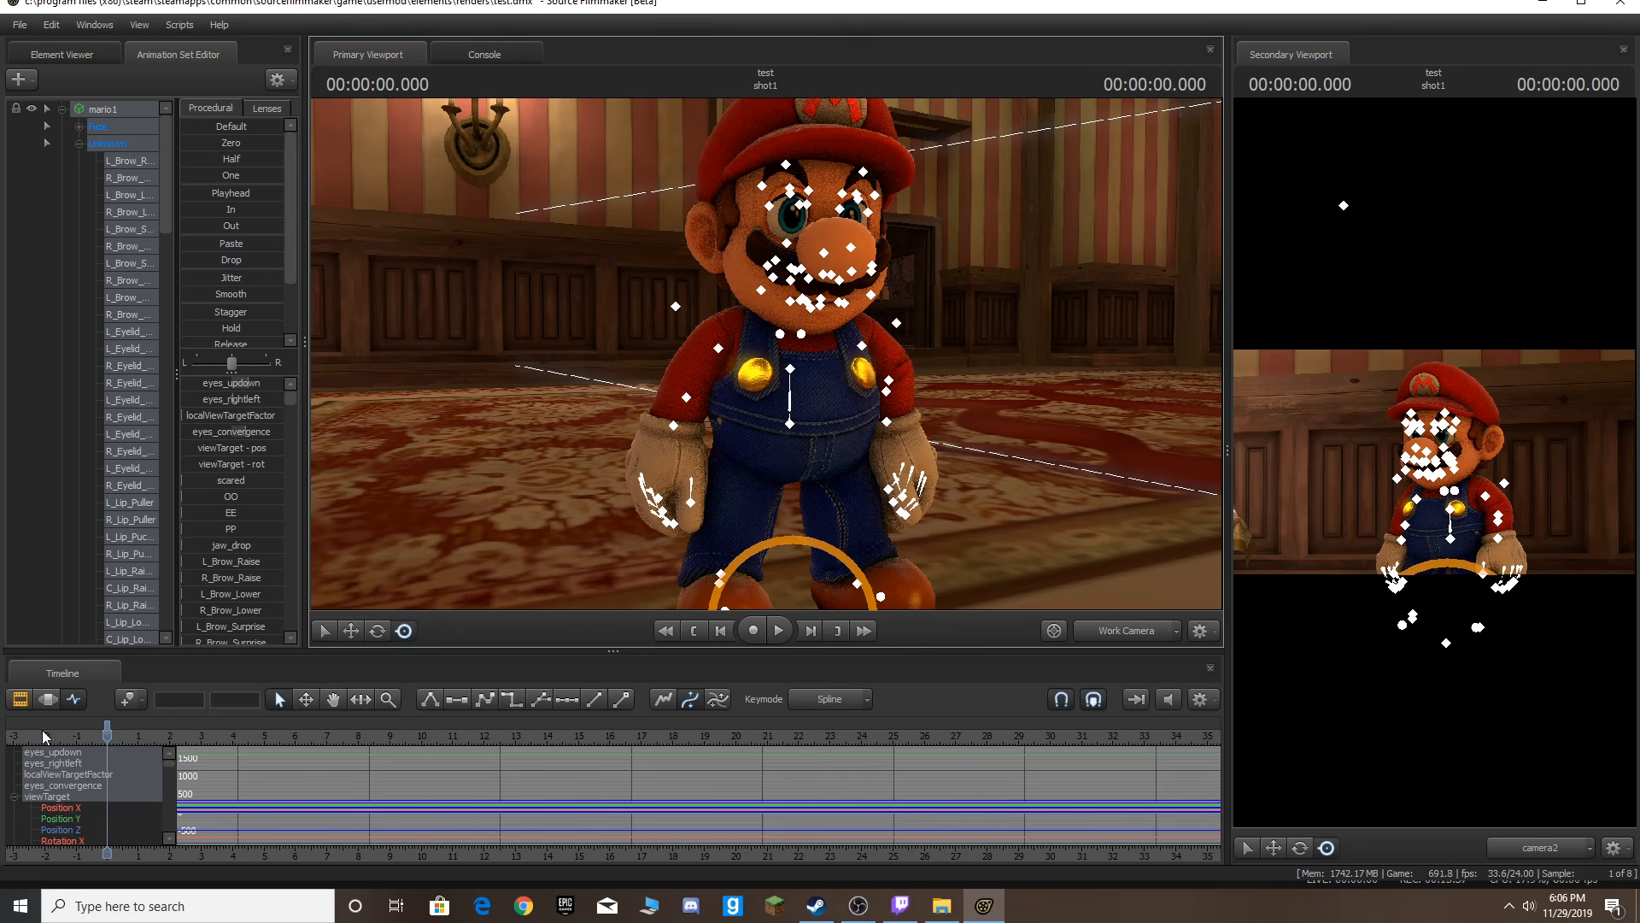
drag(107, 733, 115, 735)
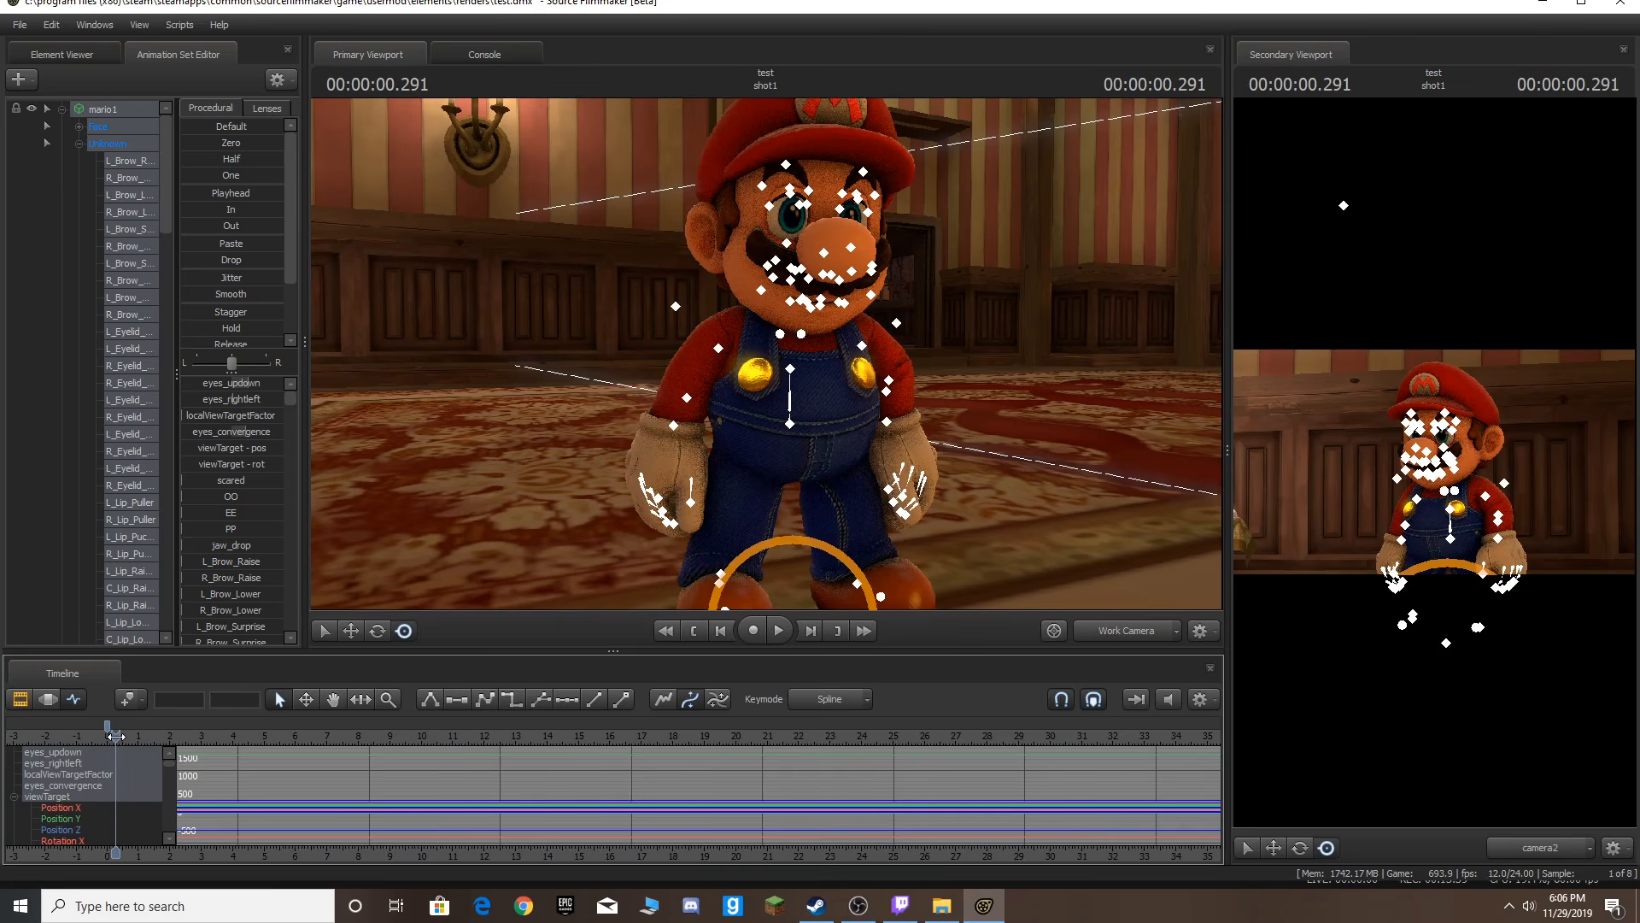
drag(120, 738, 154, 730)
Try bending Mario's spine forward a few frames into the shot, preview playback, and undo it.
drag(600, 383, 766, 353)
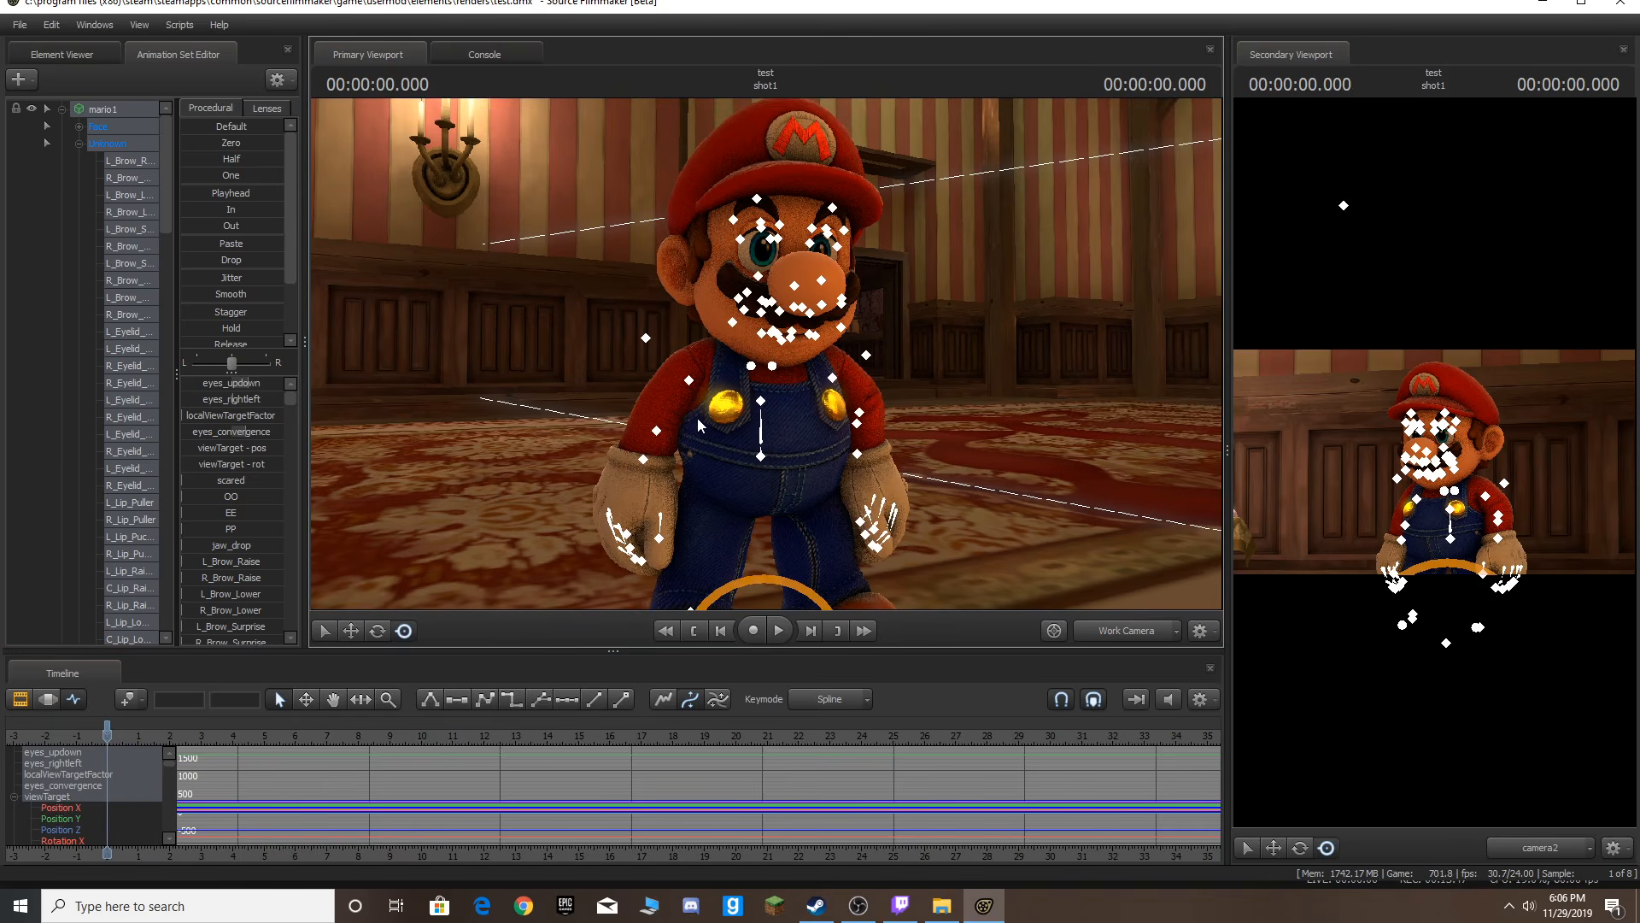
key(Right)
key(Right)
key(Right)
key(Right)
click(795, 435)
drag(795, 407, 775, 473)
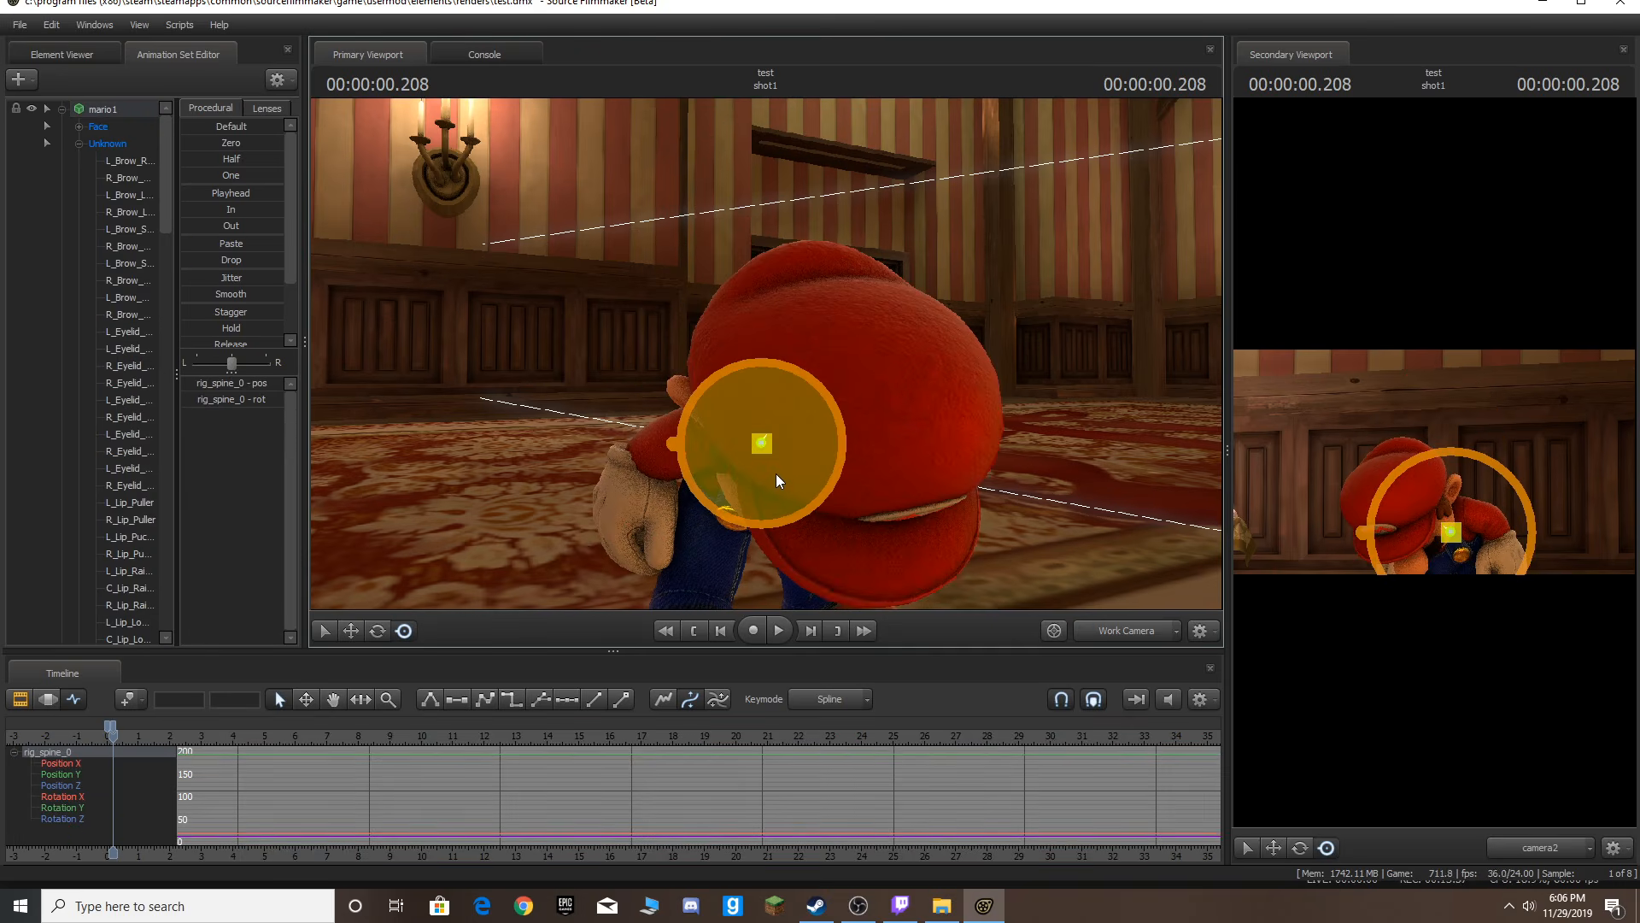
key(Home)
key(space)
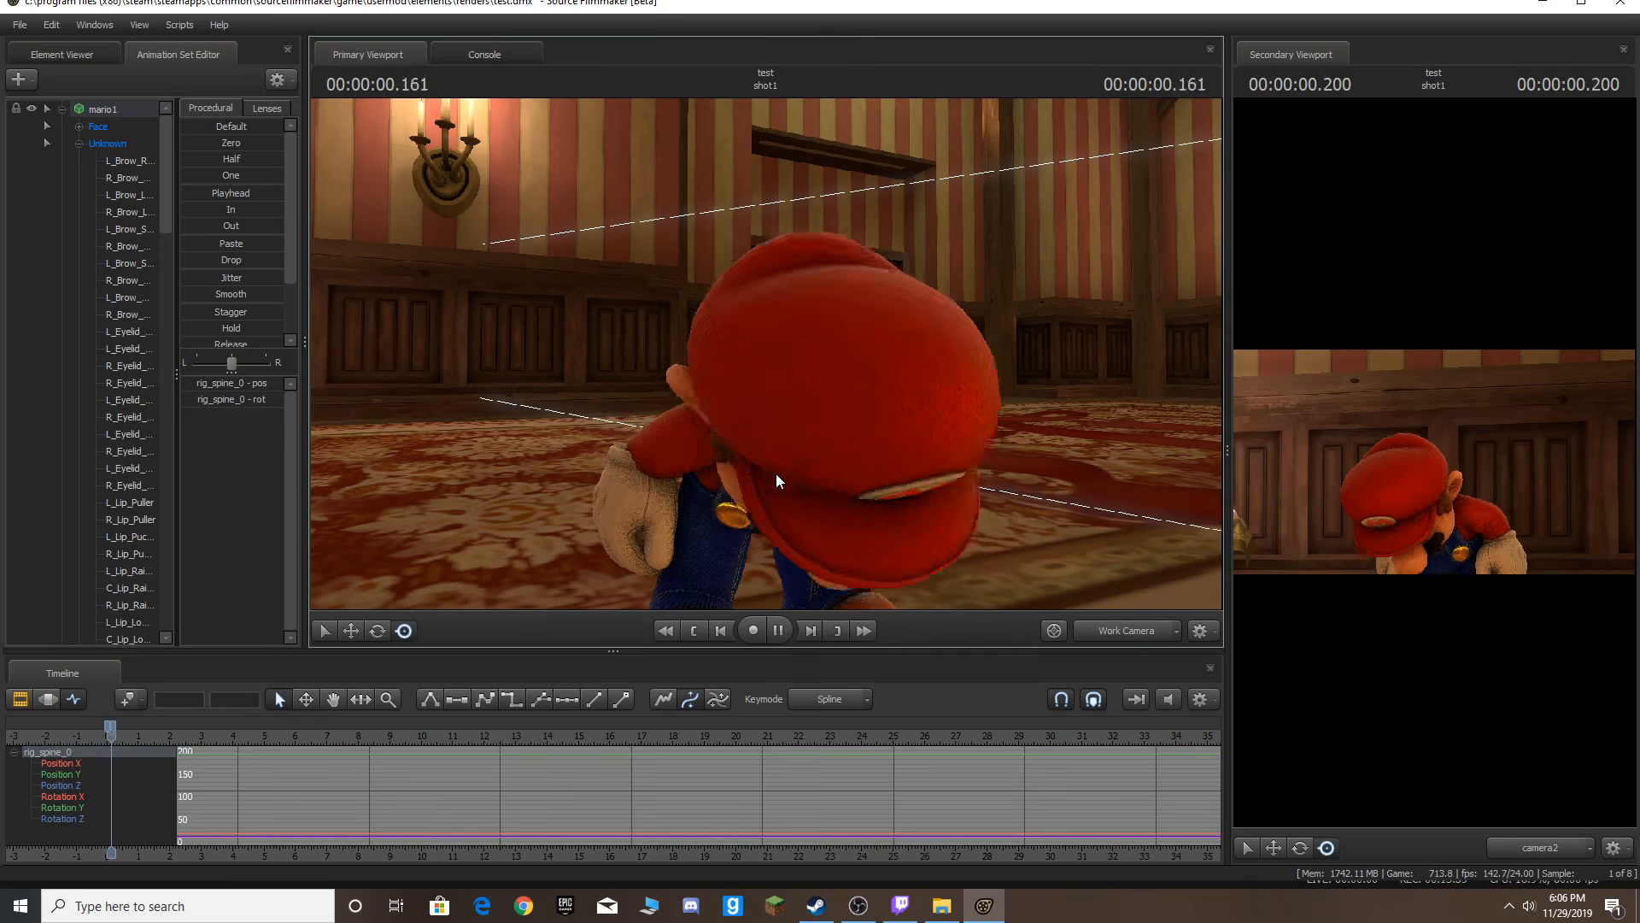
key(space)
key(Home)
key(ctrl+z)
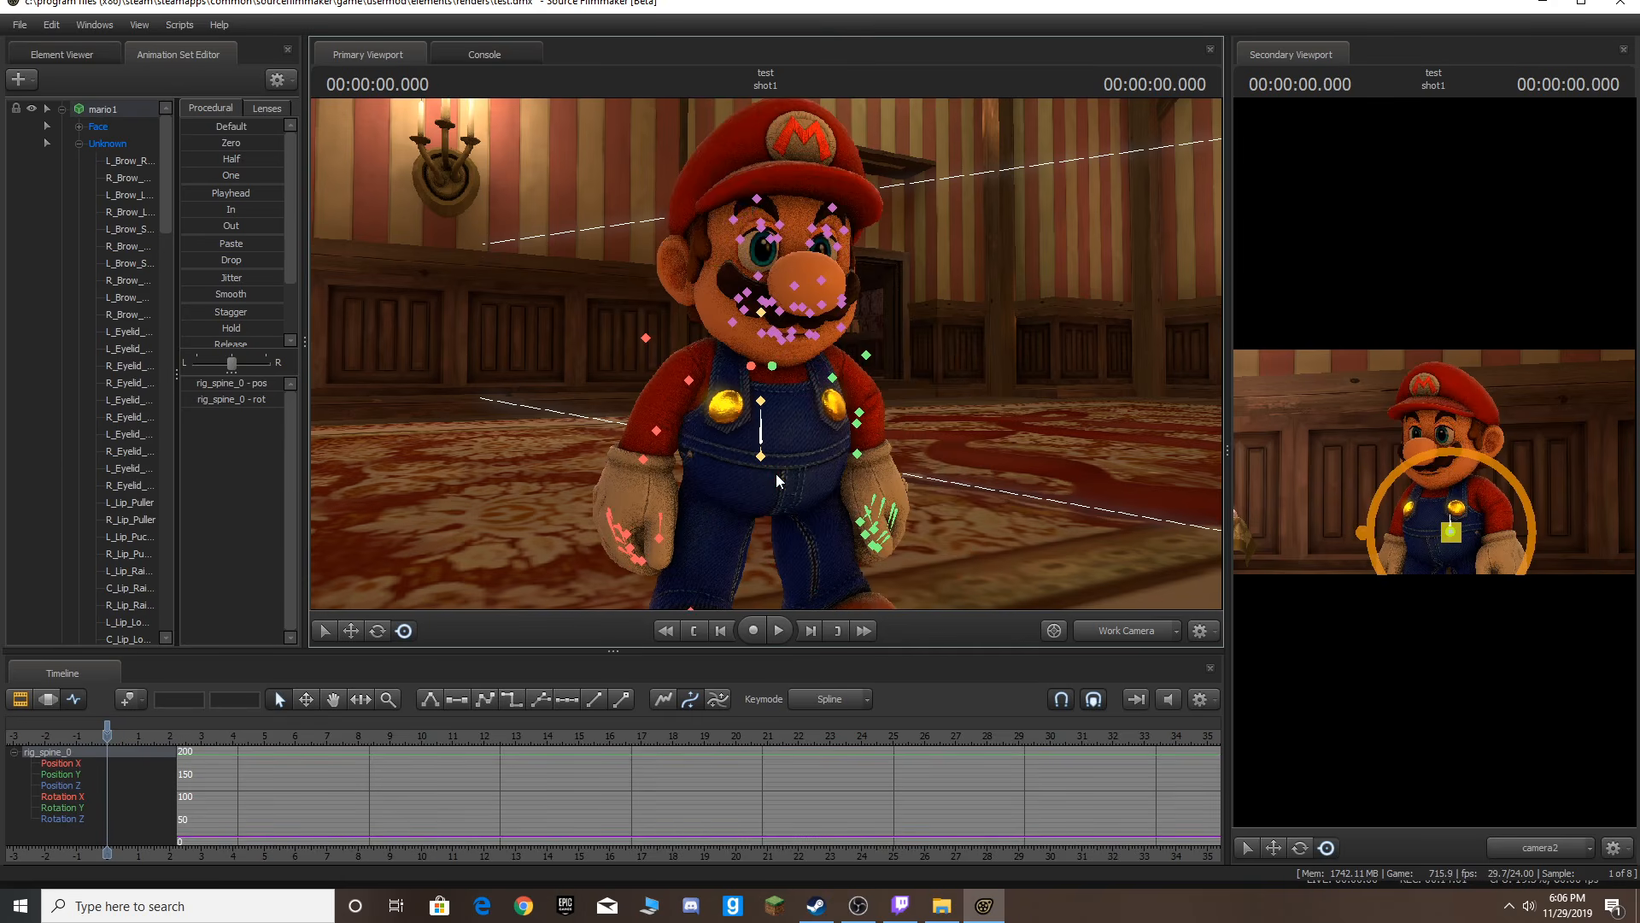
Try rotating Mario's spine forward at a later frame with the Rotate tool, preview it, and undo both changes.
key(e)
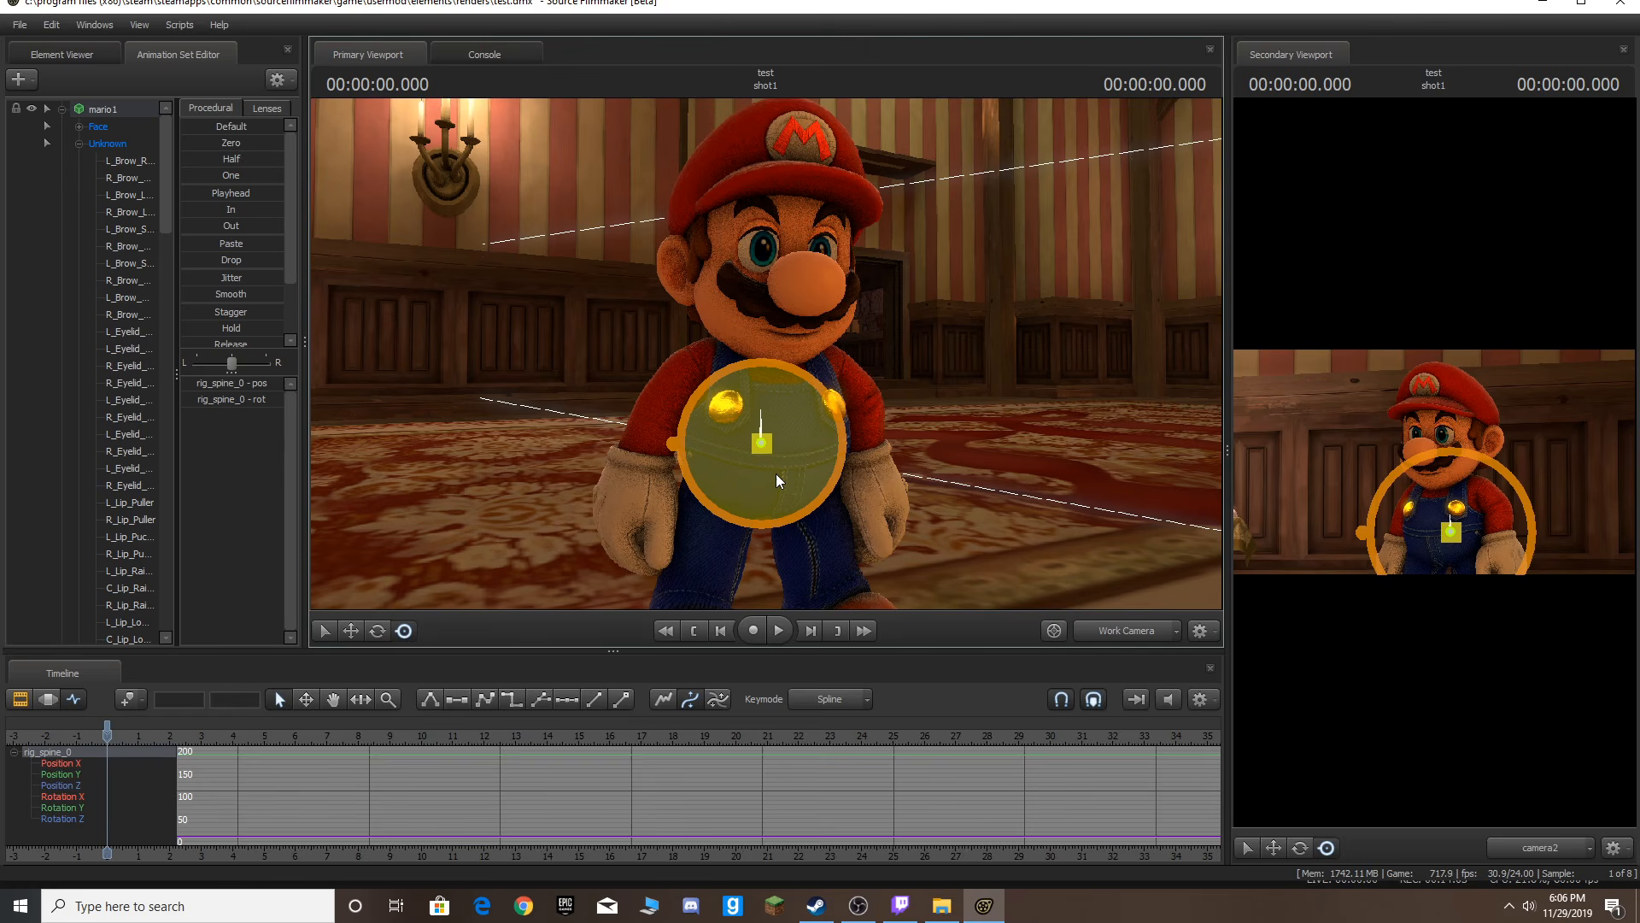
key(space)
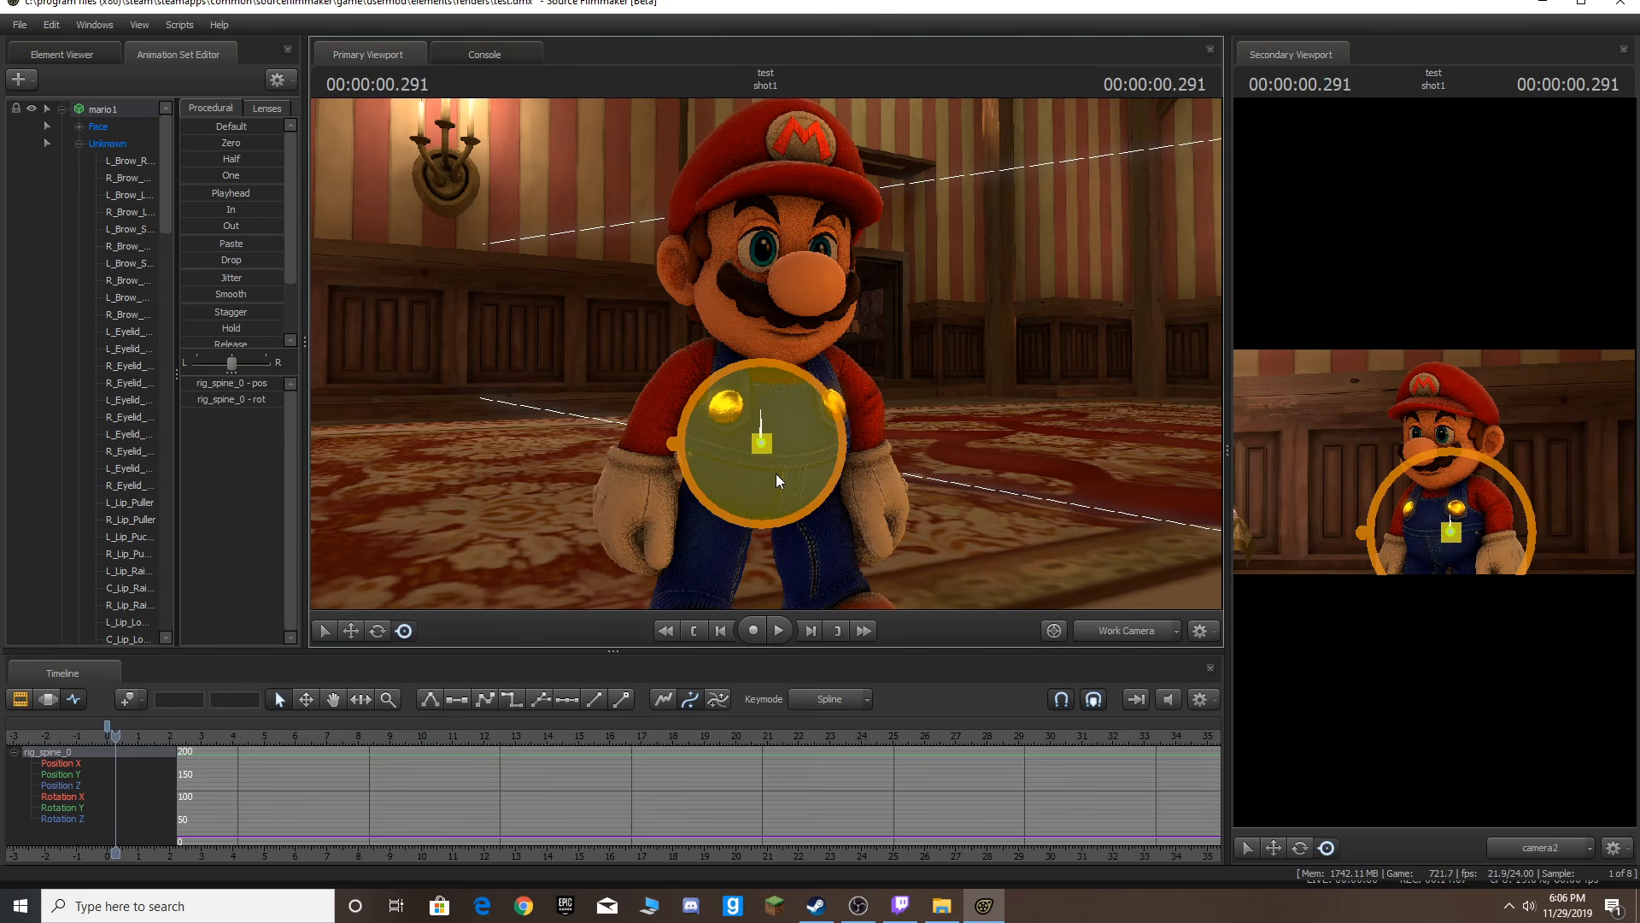
key(space)
drag(780, 371, 782, 453)
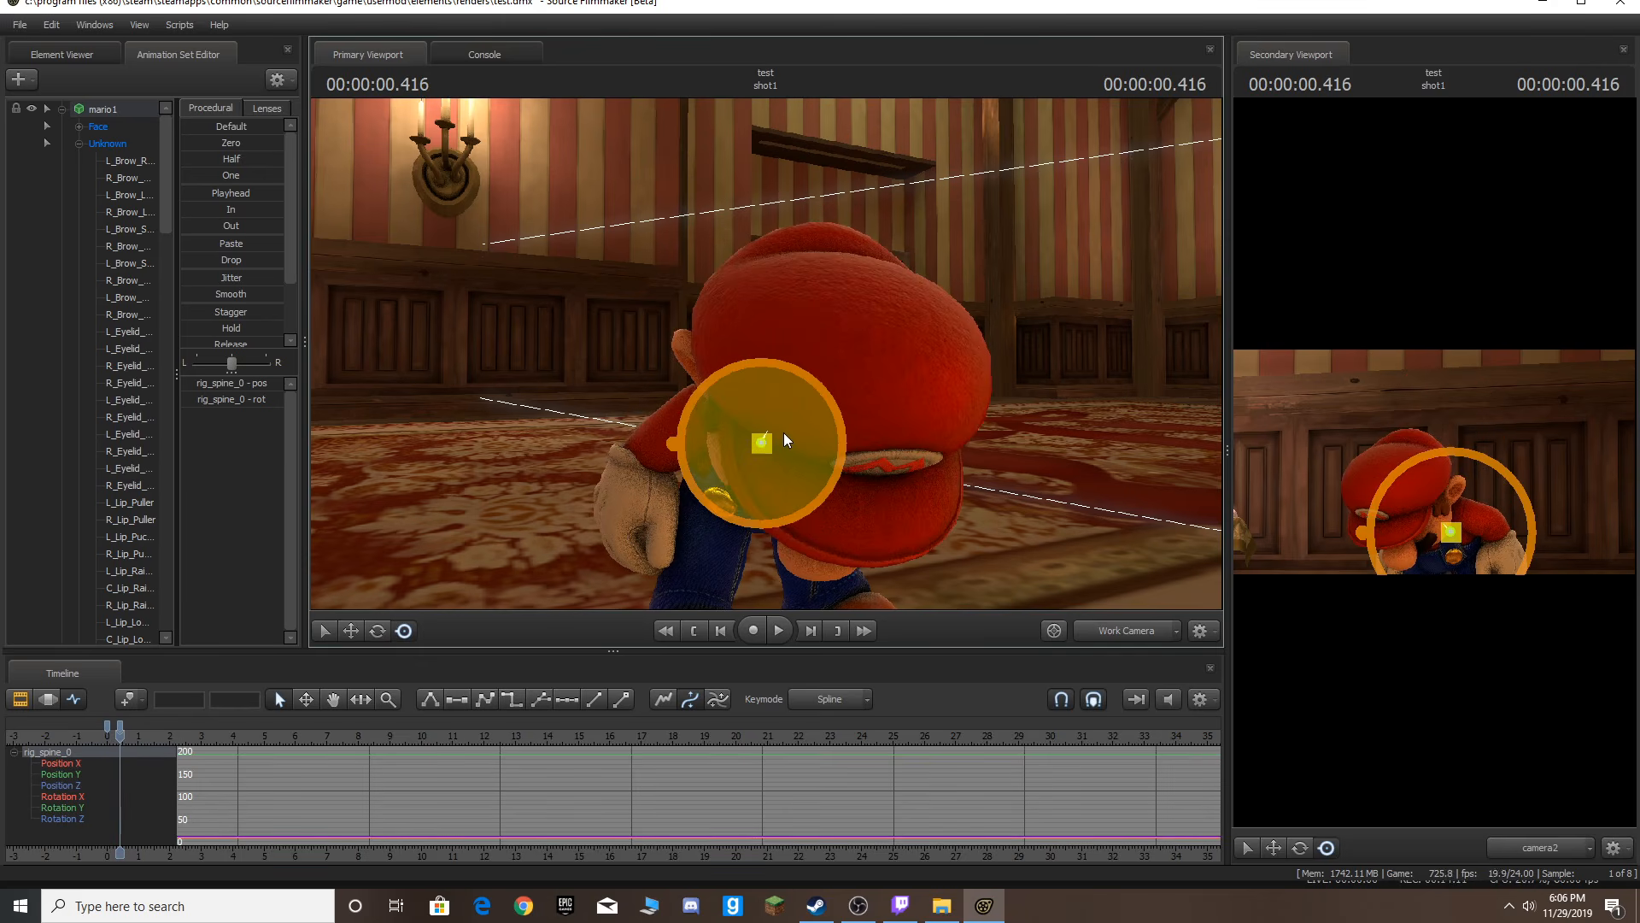
key(space)
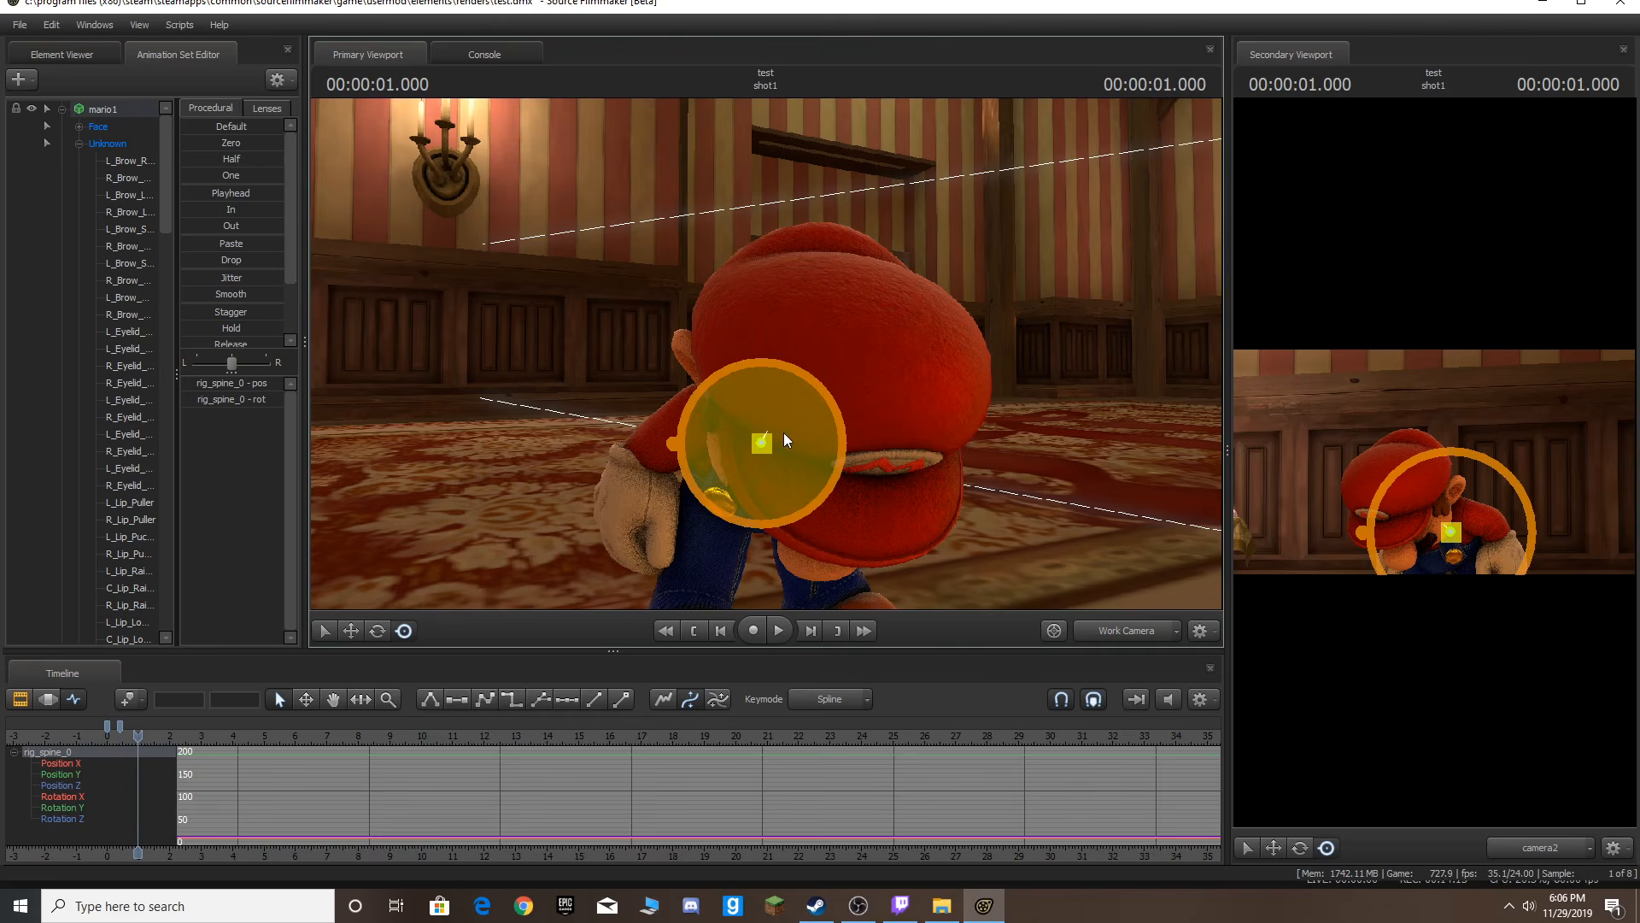
key(ctrl+z)
key(ctrl+z)
key(ctrl)
key(ctrl)
ctrl+click(760, 456)
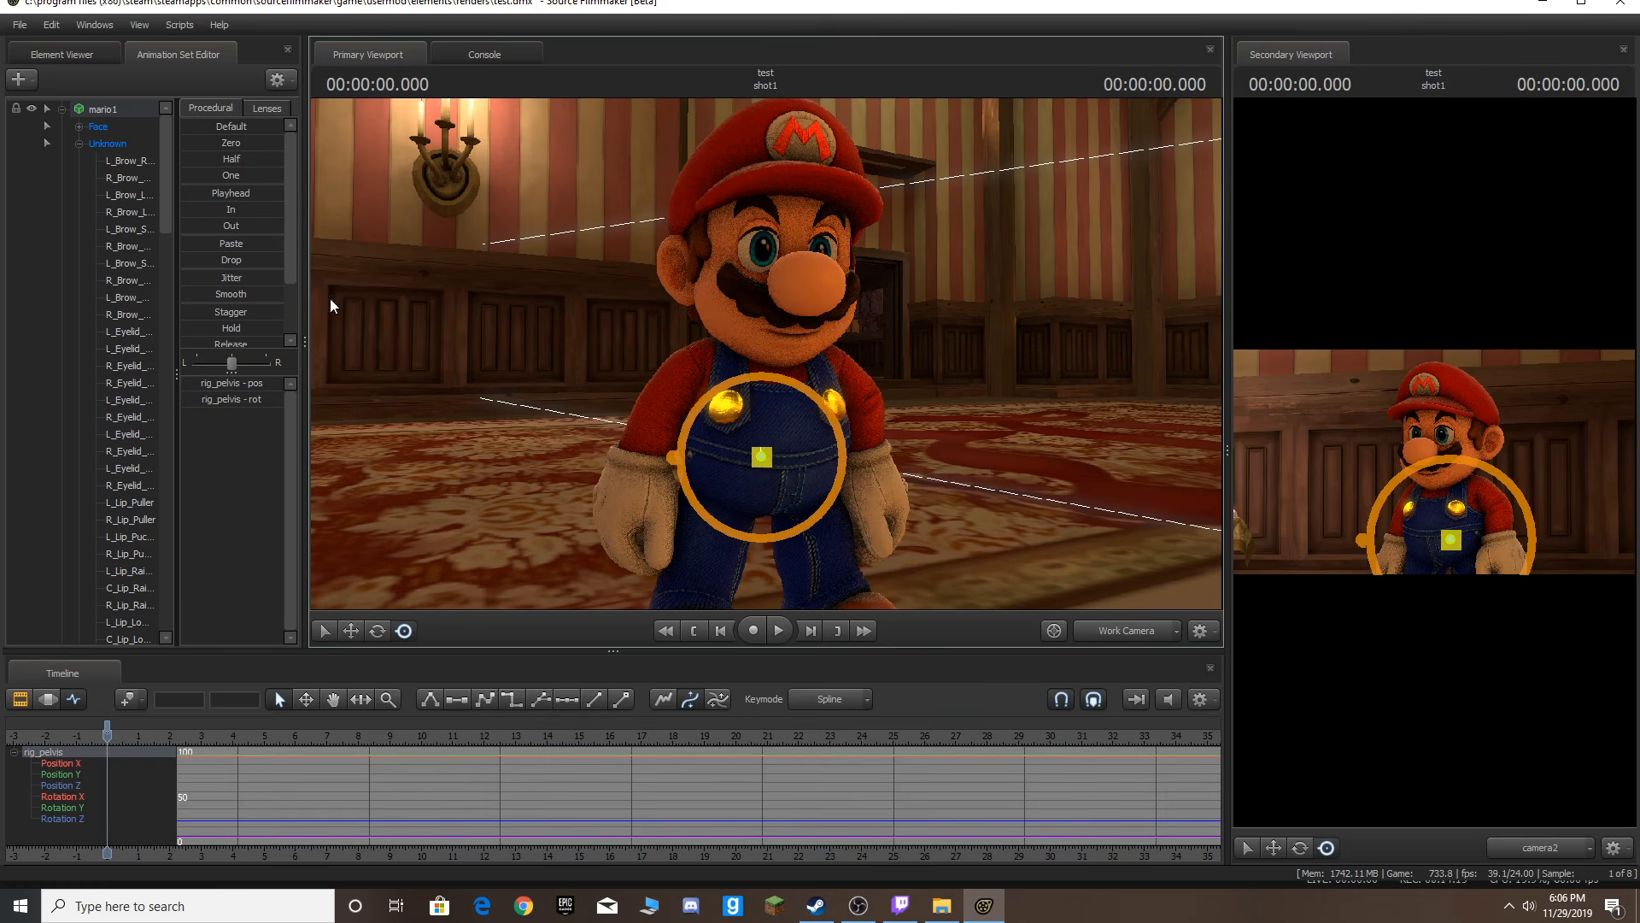
drag(760, 457, 750, 563)
key(ctrl+z)
drag(865, 427, 864, 478)
key(ctrl)
ctrl+click(801, 610)
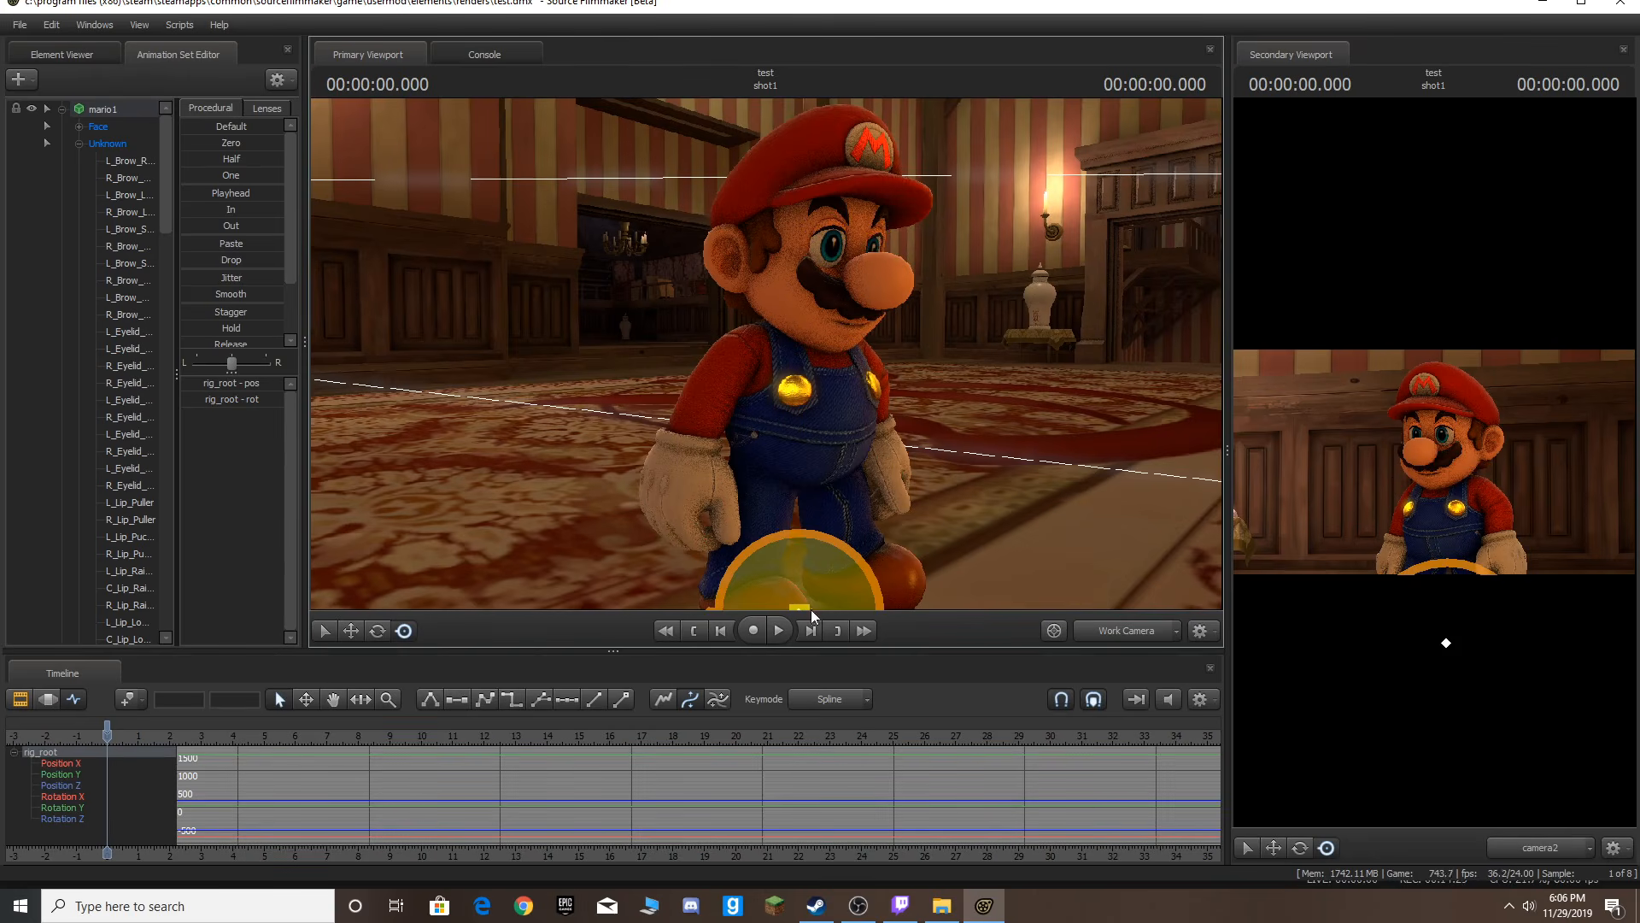
mouse_move(809, 583)
mouse_down()
mouse_move(811, 525)
mouse_move(786, 562)
mouse_up()
key(ctrl+z)
ctrl+click(972, 419)
mouse_move(716, 334)
mouse_down()
mouse_move(769, 325)
mouse_move(716, 334)
mouse_up()
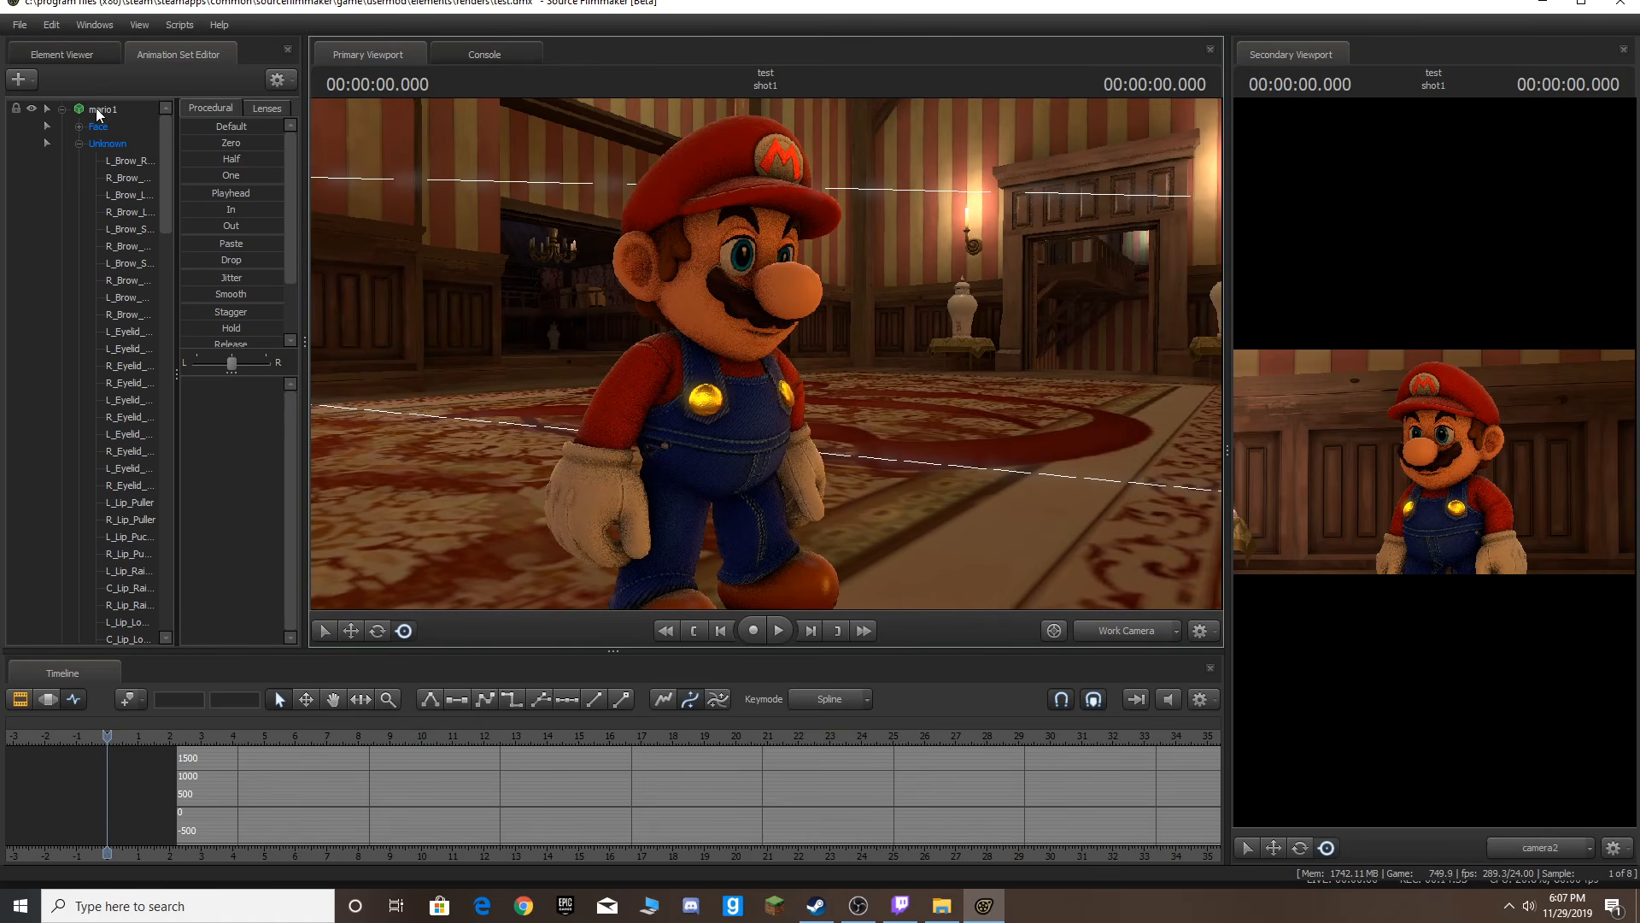
Select the whole mario1 set and move the work camera to a front view of Mario, trying and undoing a spine rotation.
click(98, 109)
drag(797, 290, 766, 353)
key(s)
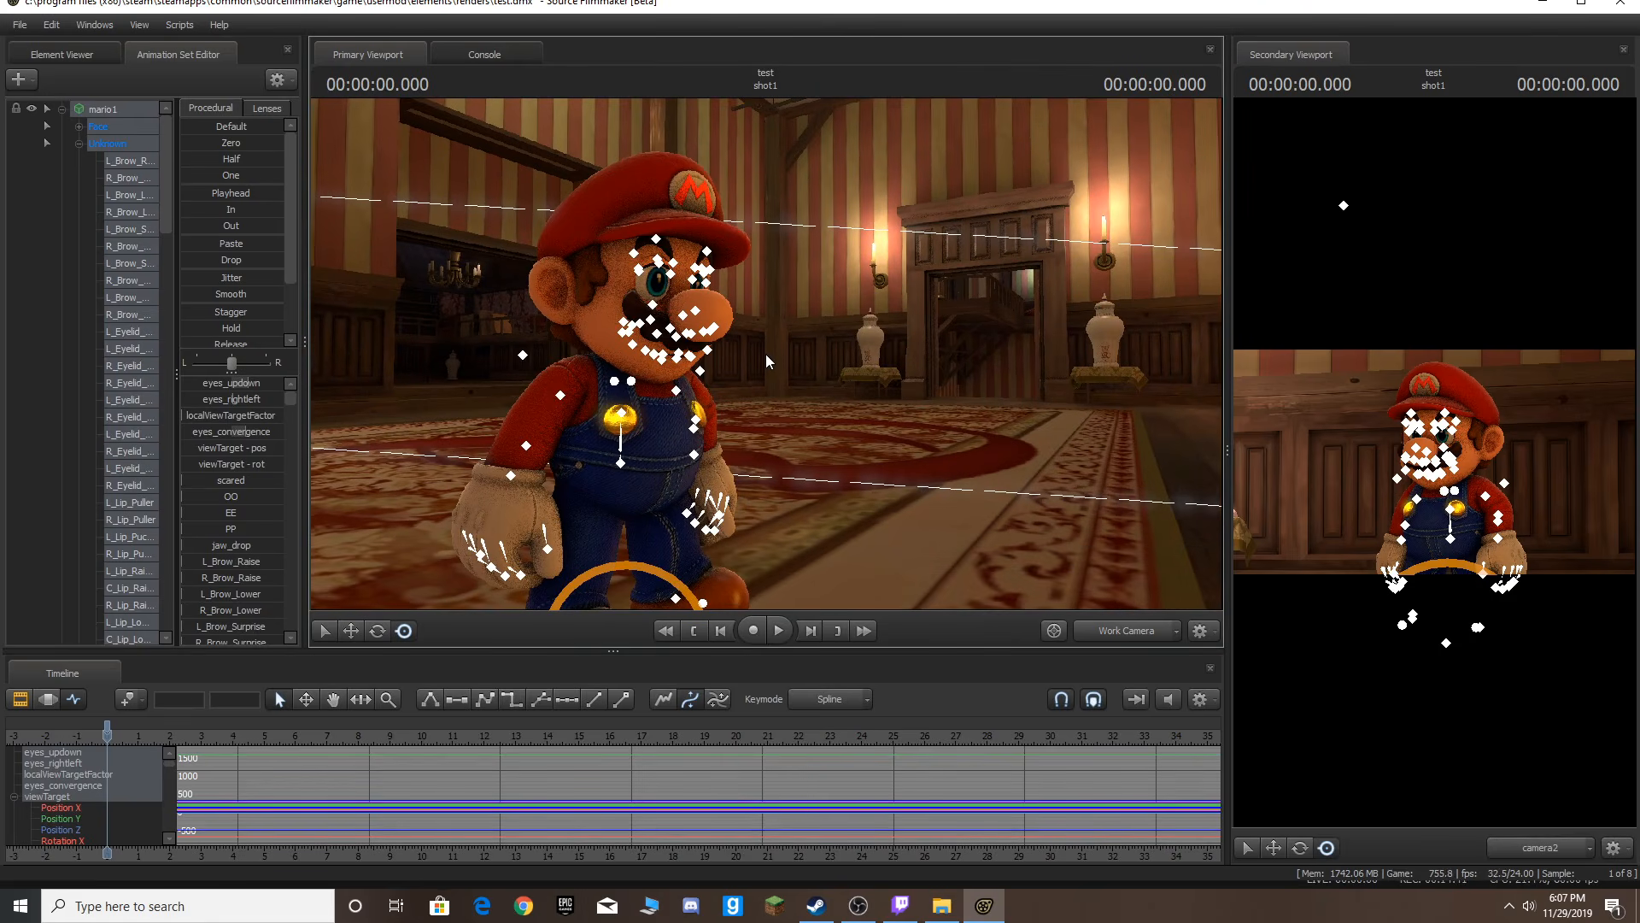
key(w)
drag(771, 352, 775, 430)
key(s)
click(757, 427)
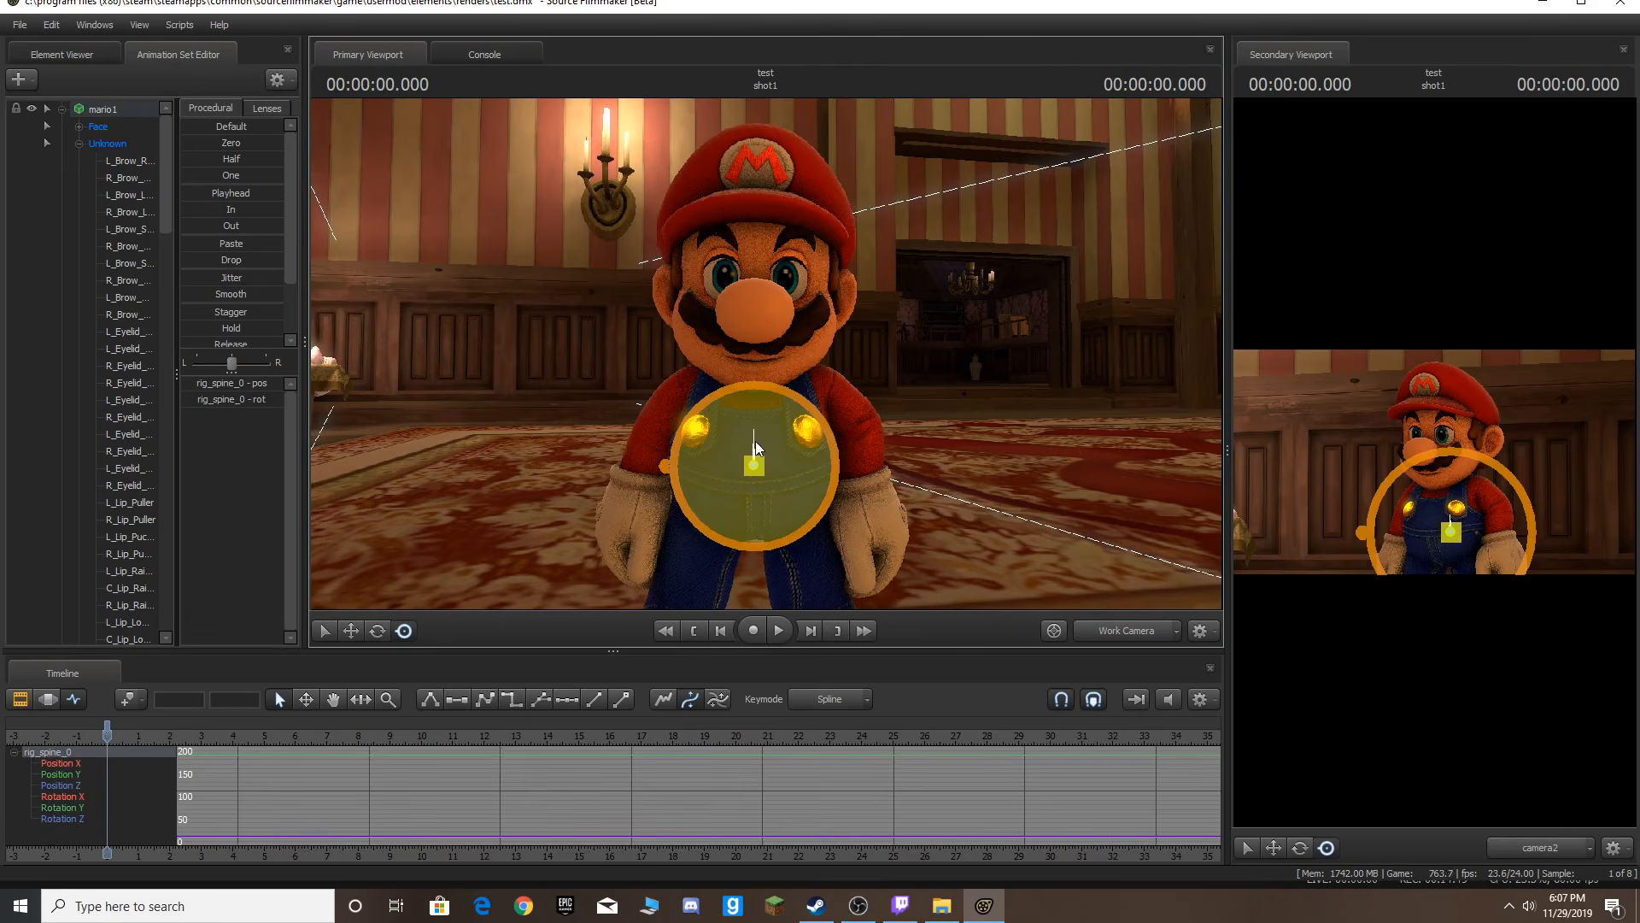
click(755, 472)
click(756, 467)
drag(743, 403, 811, 275)
key(ctrl+z)
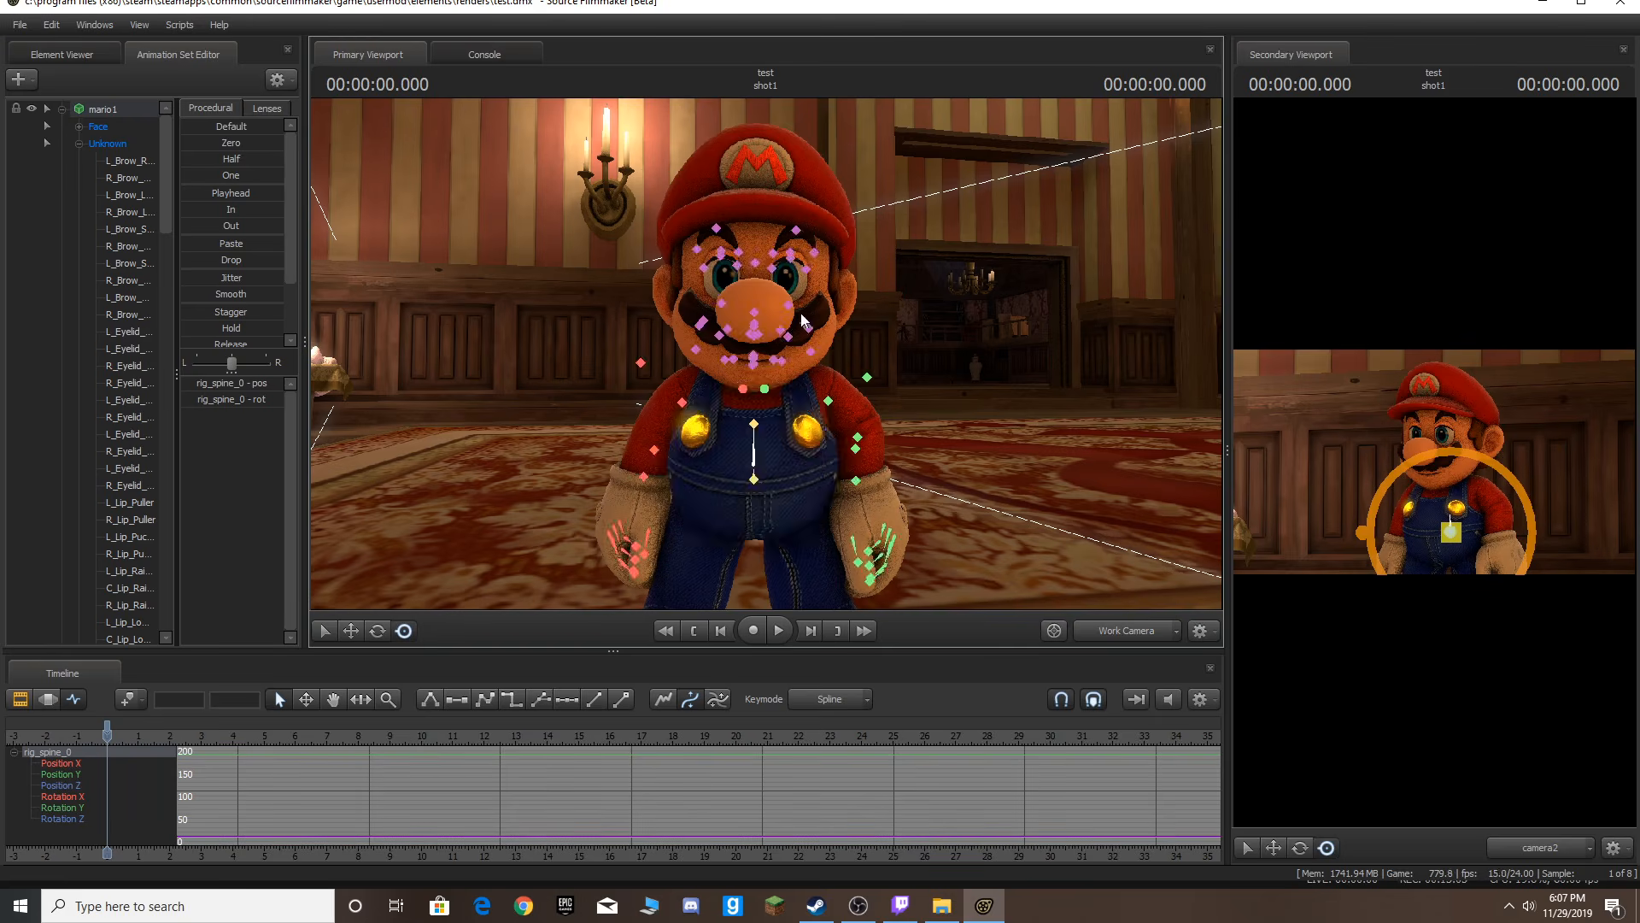
Step three frames forward and rotate Mario's spine control slightly forward to set a keyframe.
click(753, 479)
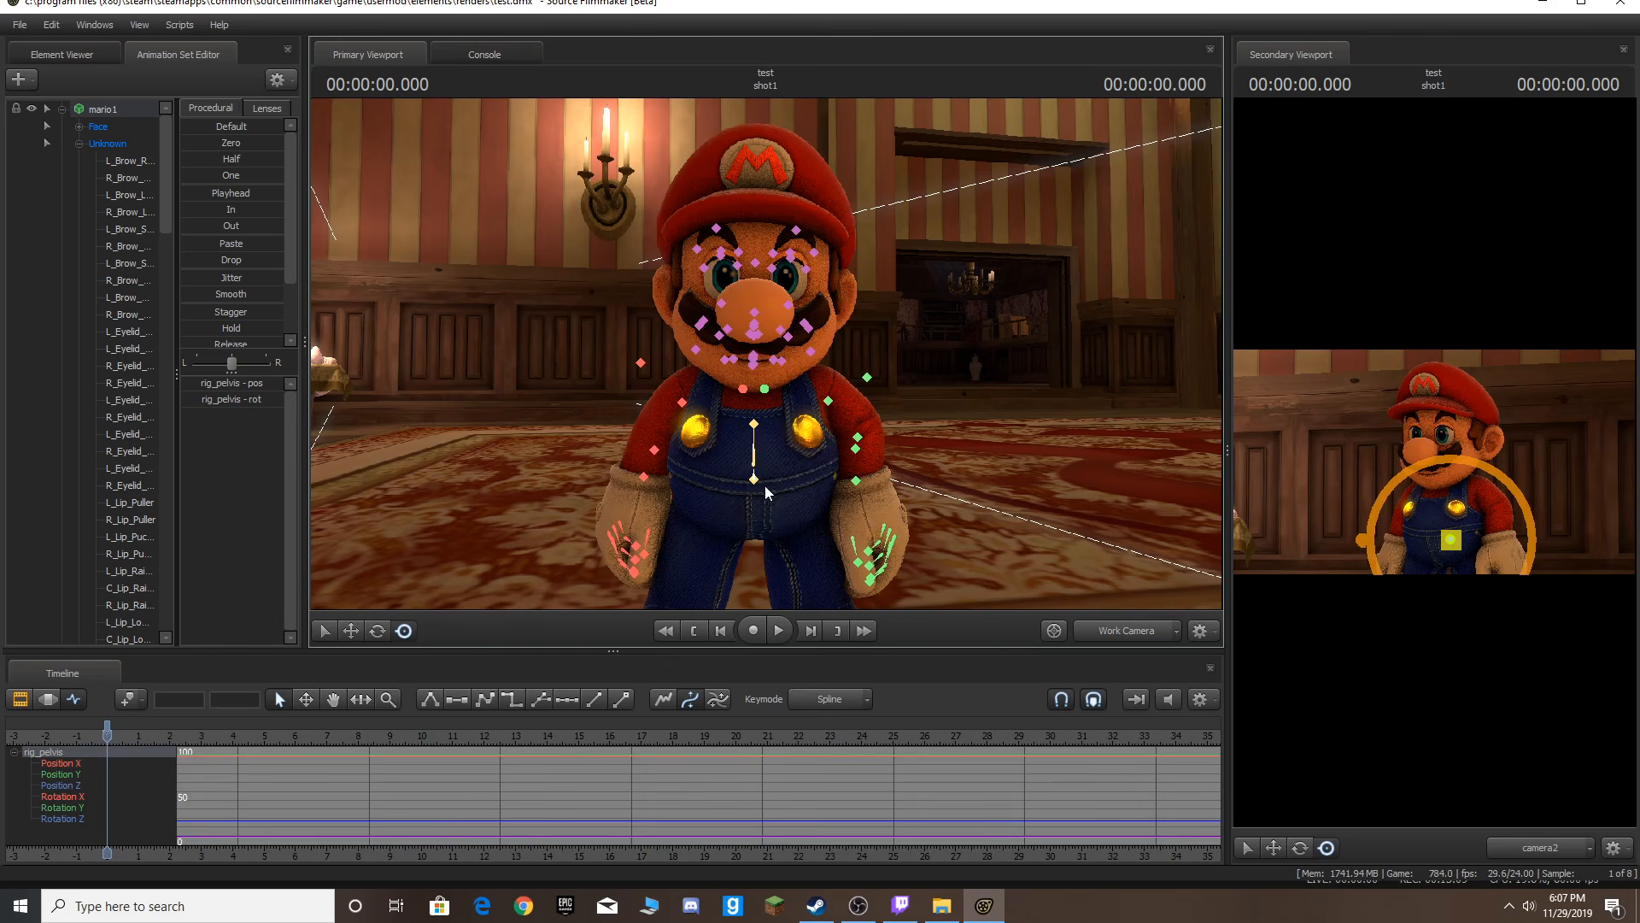
click(754, 464)
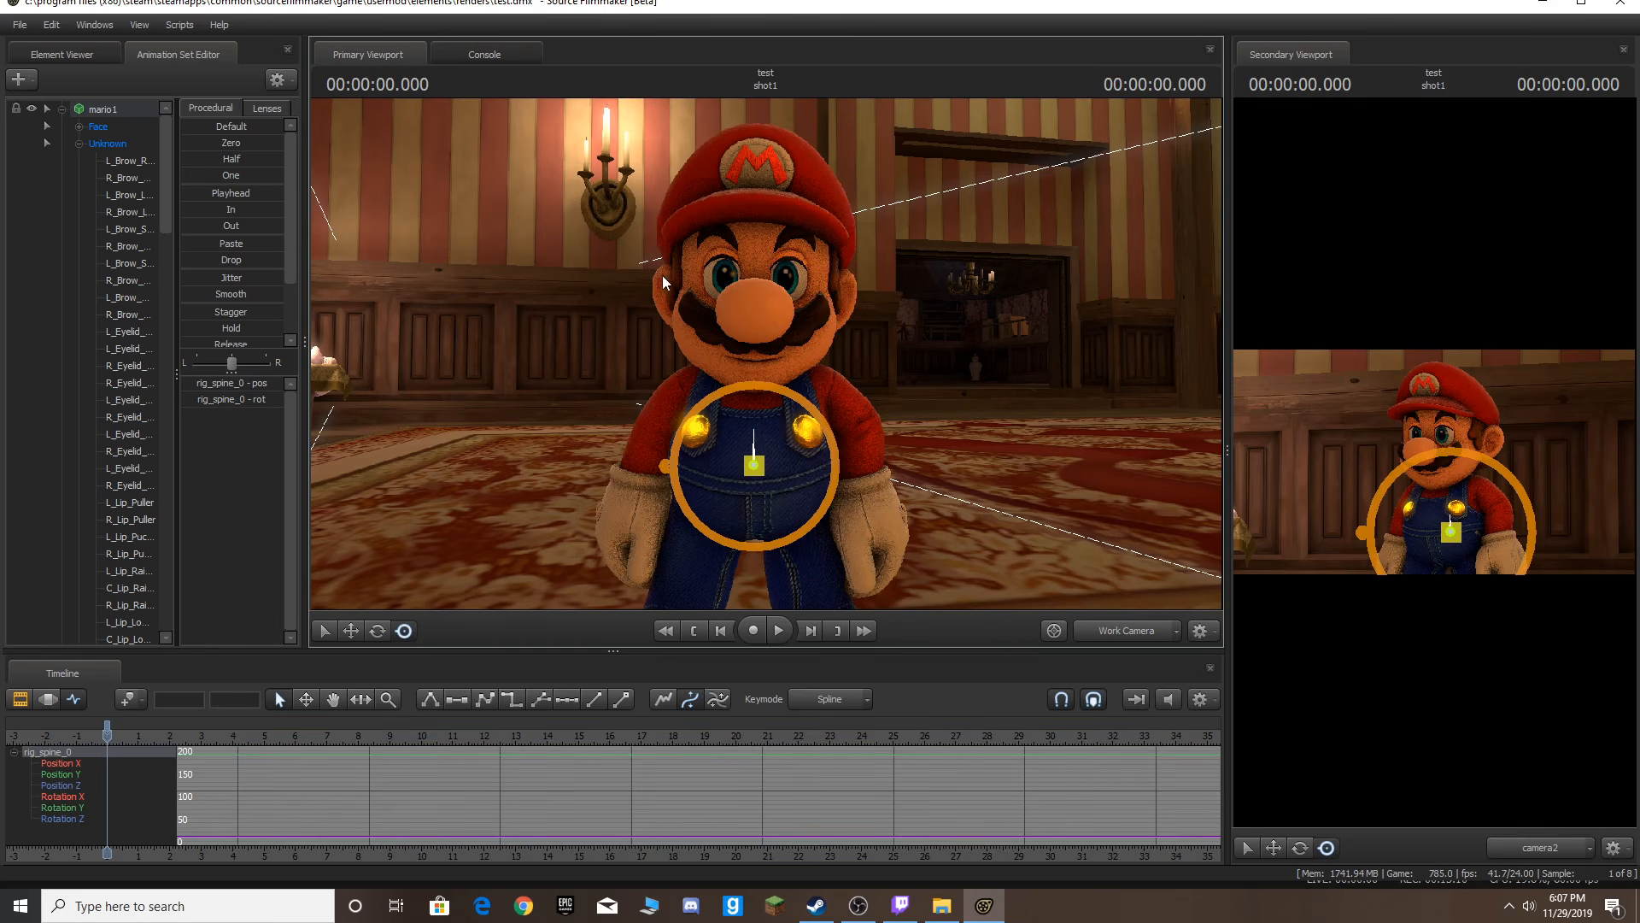
click(116, 112)
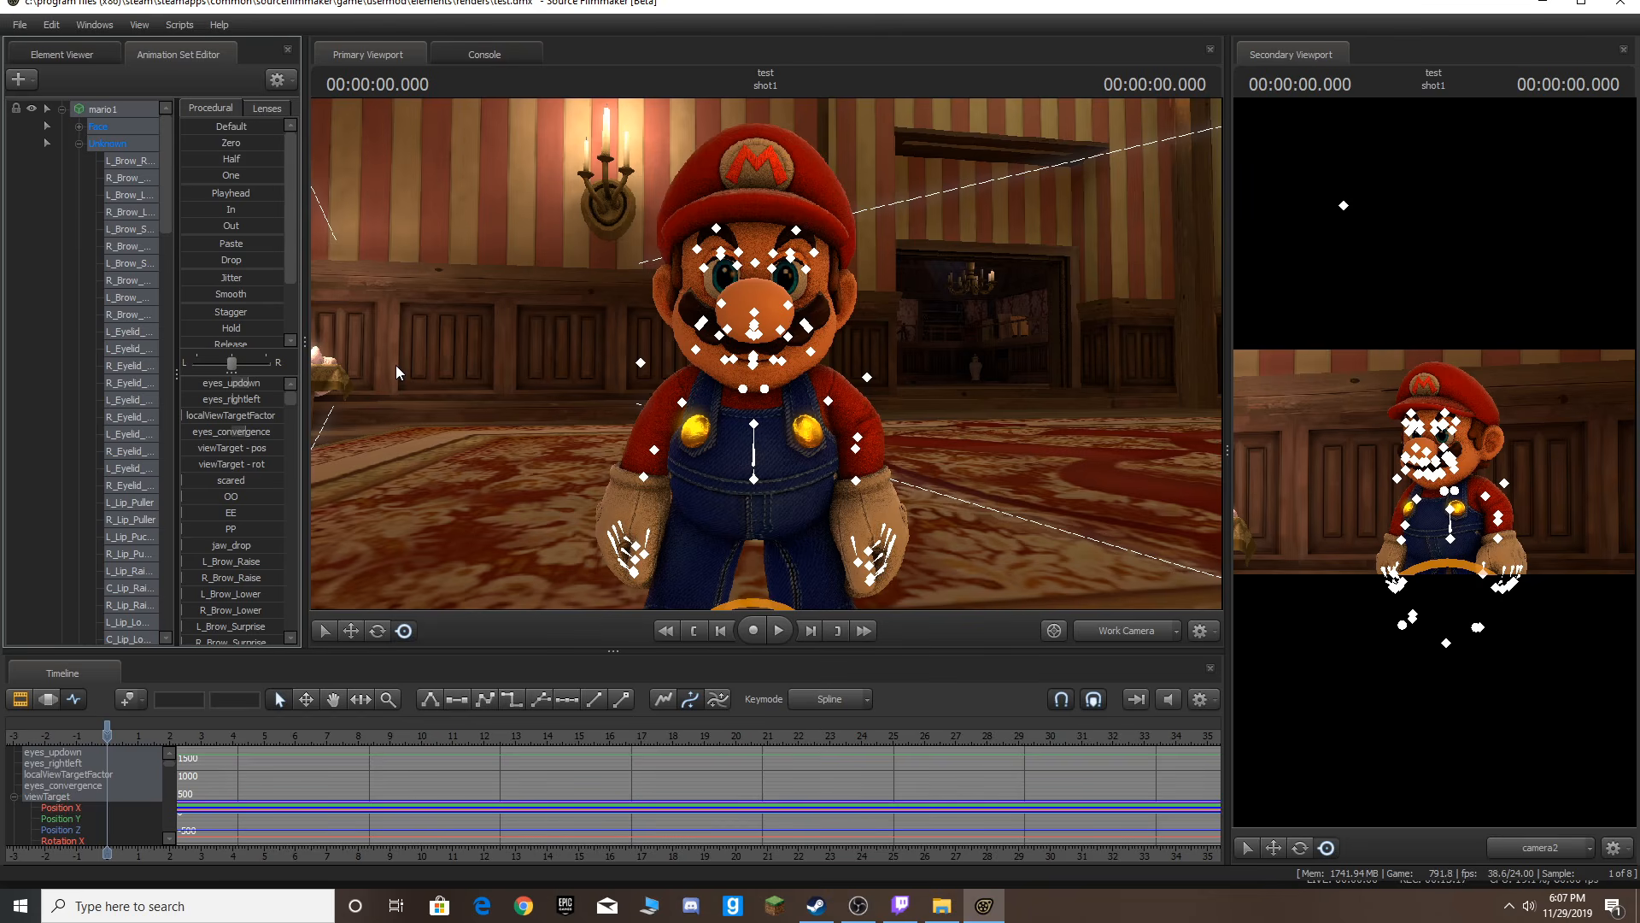
key(Right)
key(Right)
key(Right)
key(Right)
key(super)
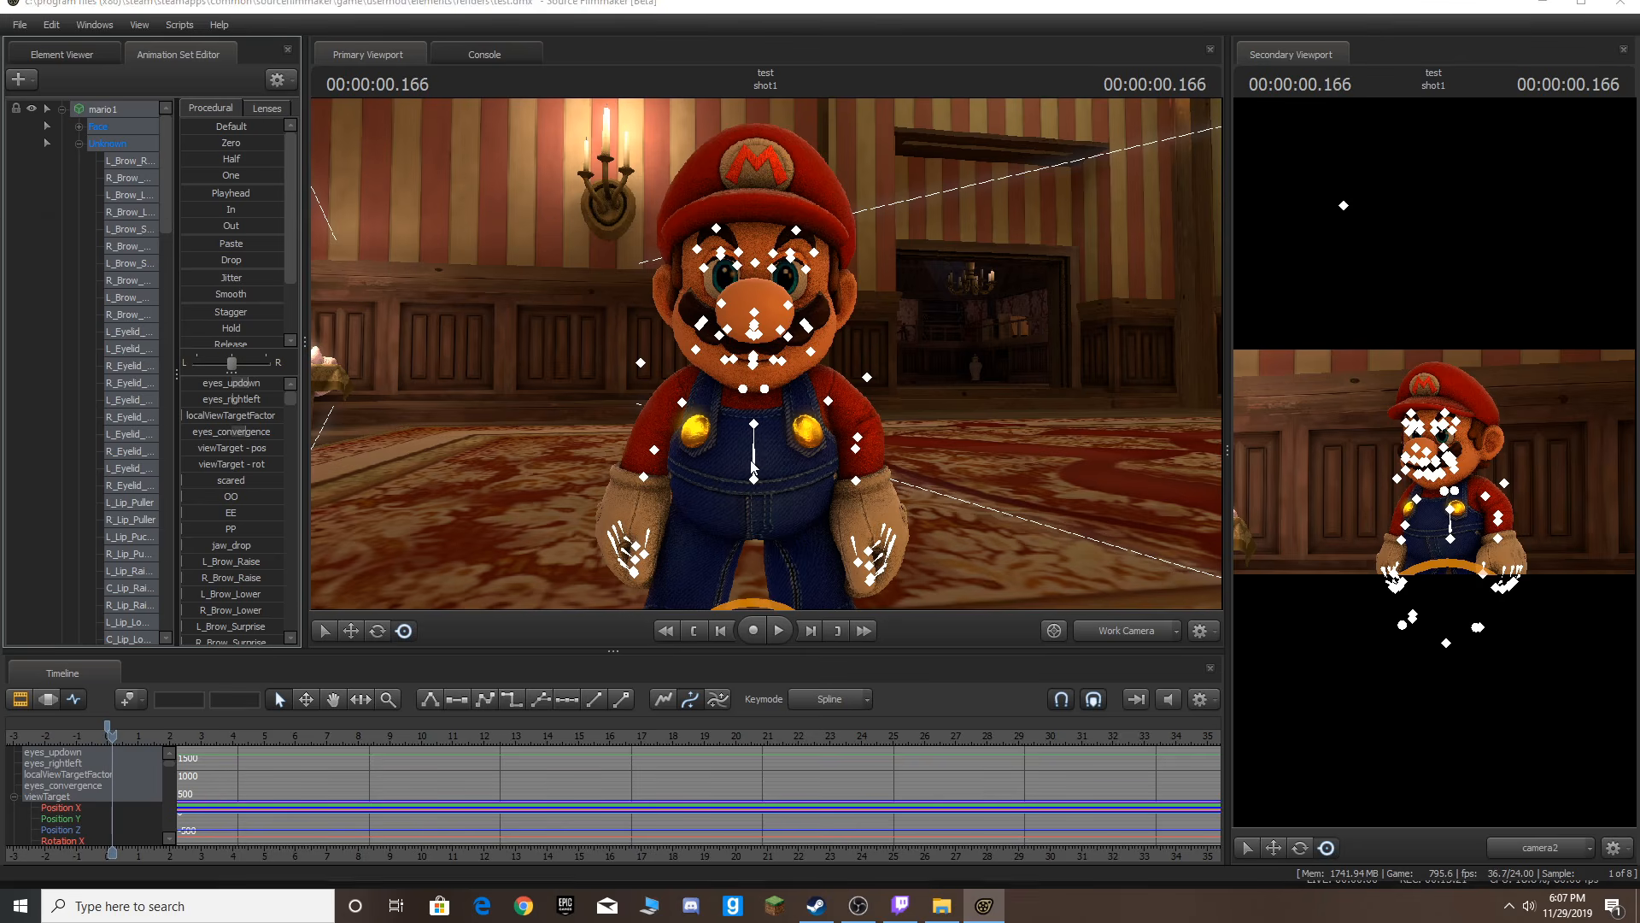
ctrl+click(752, 462)
mouse_move(747, 426)
mouse_down()
mouse_move(754, 442)
mouse_move(744, 420)
mouse_up()
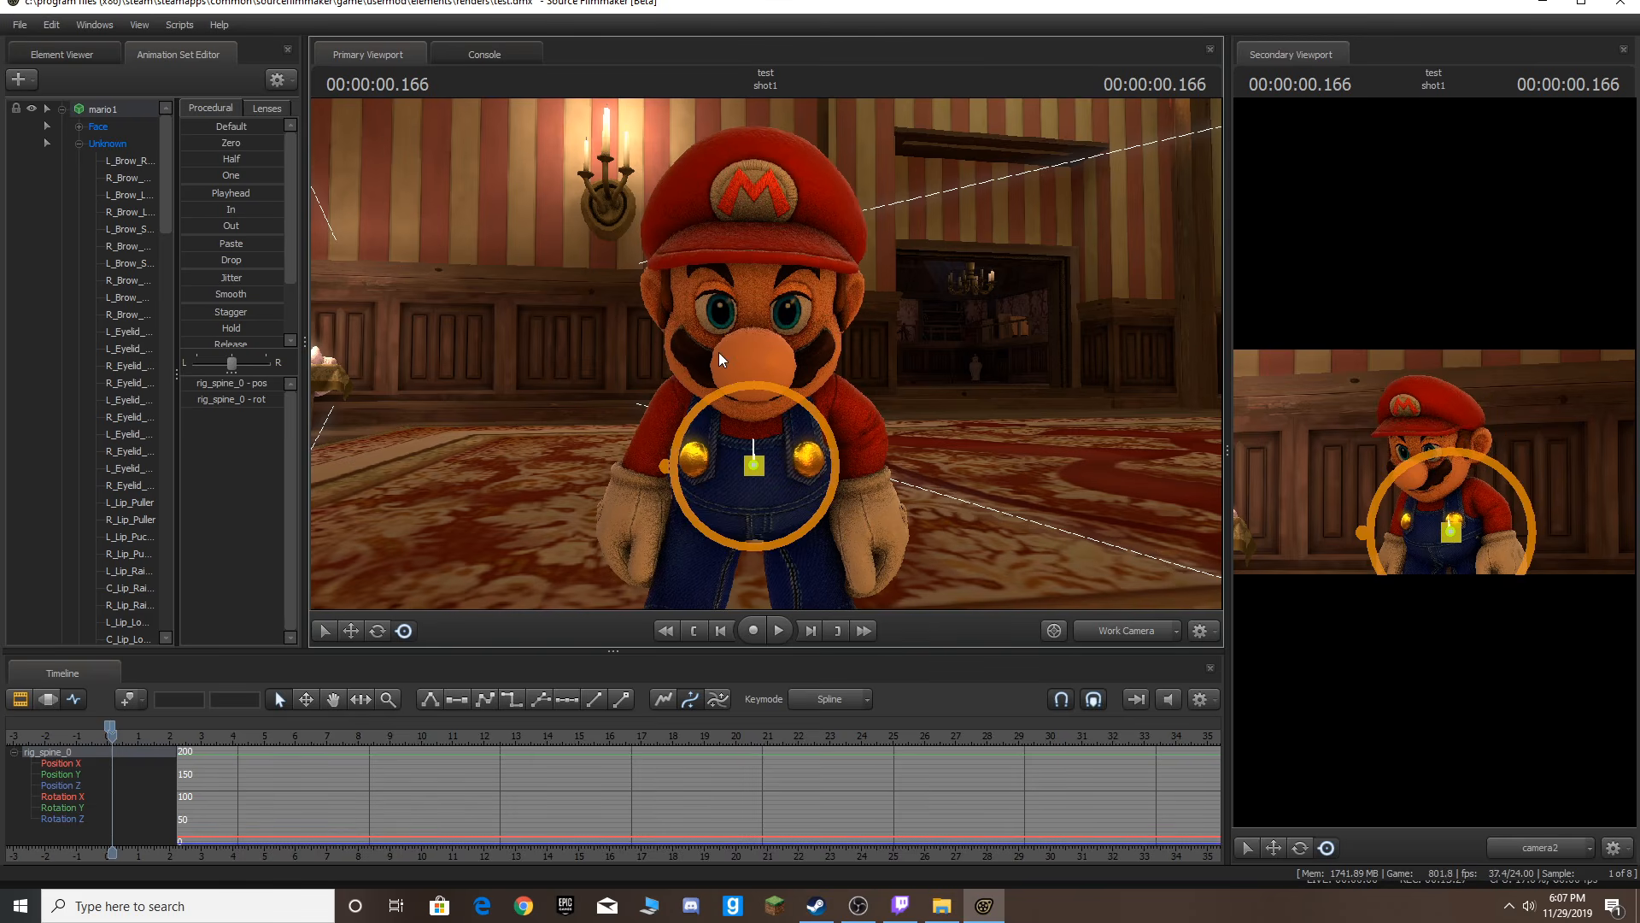
Select Mario's head and spine controls and play back the animation several times to preview the spine motion.
key(ctrl)
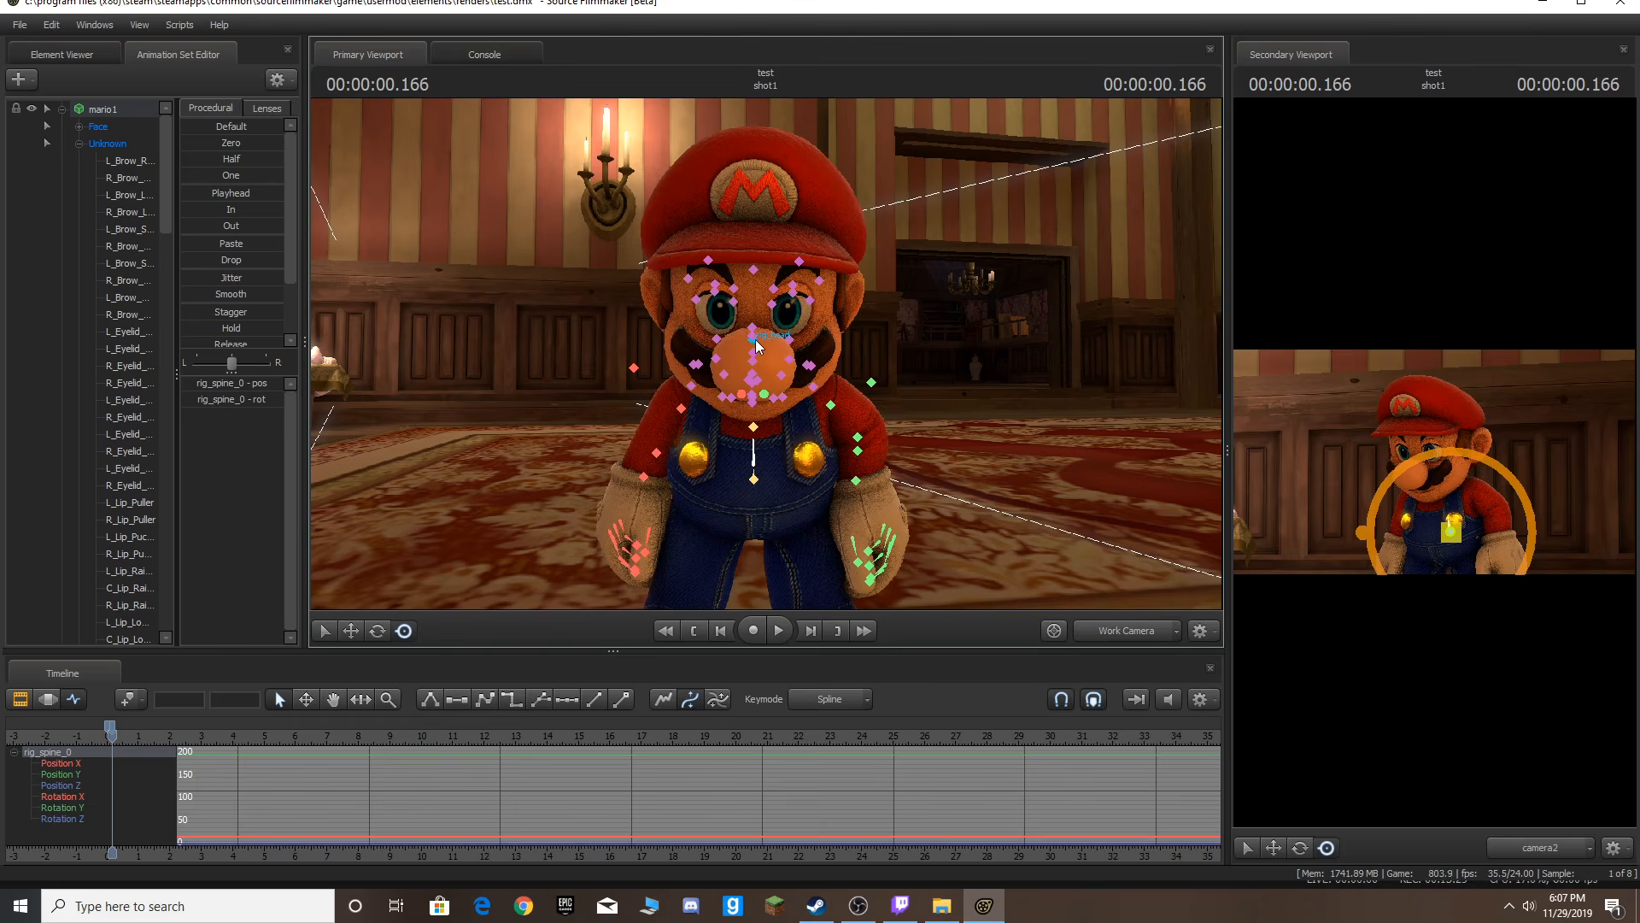
ctrl+click(754, 341)
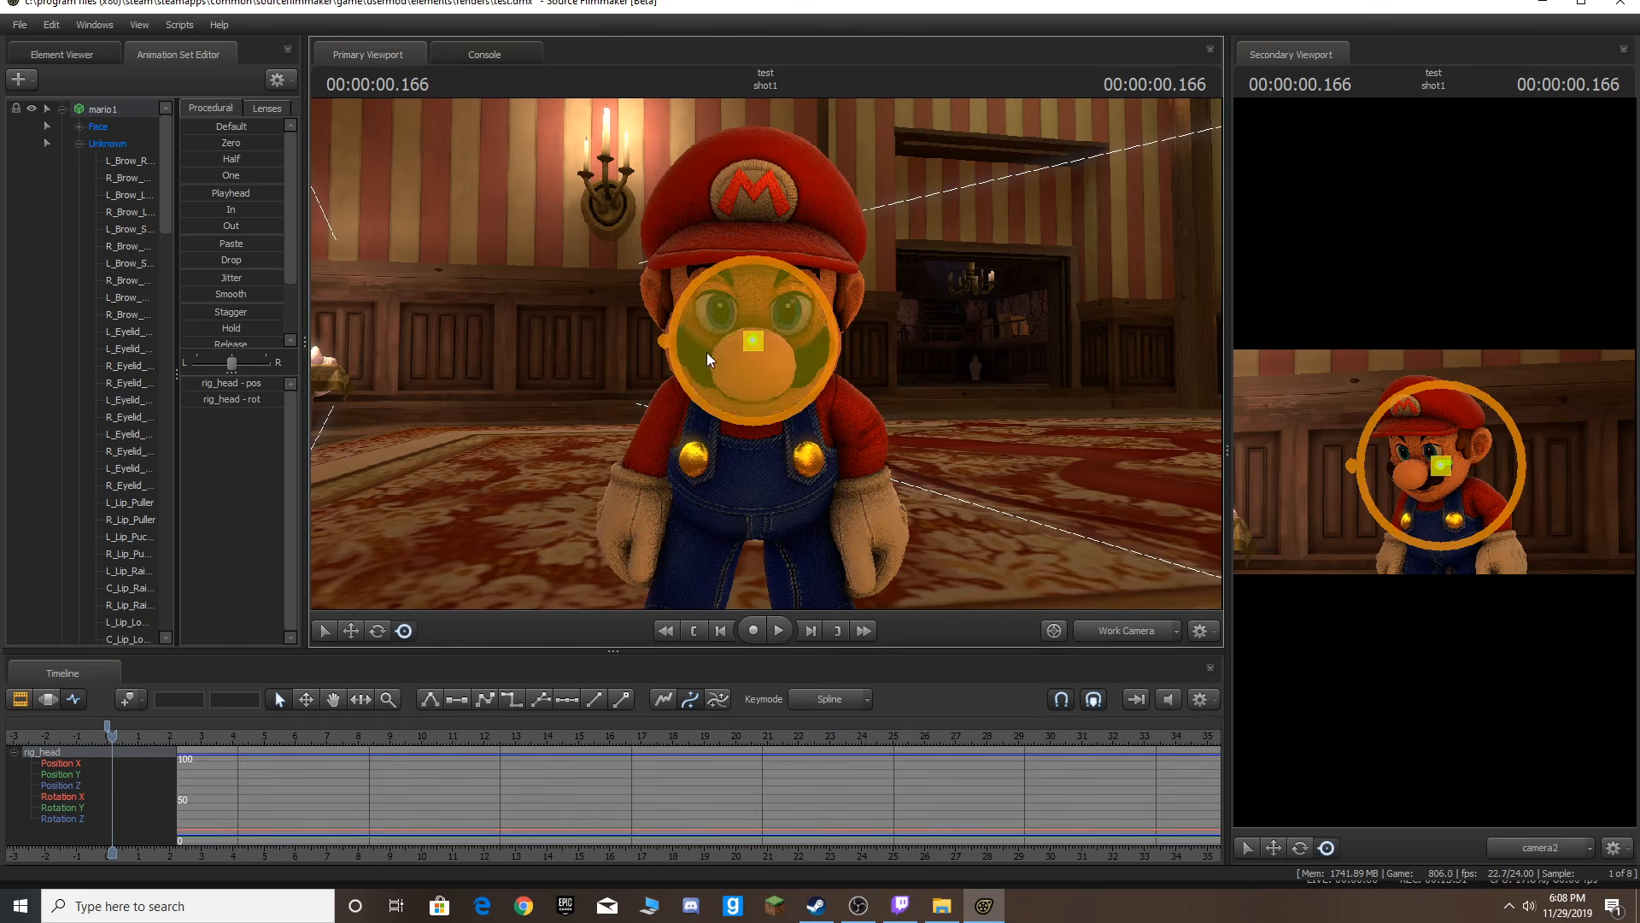
key(space)
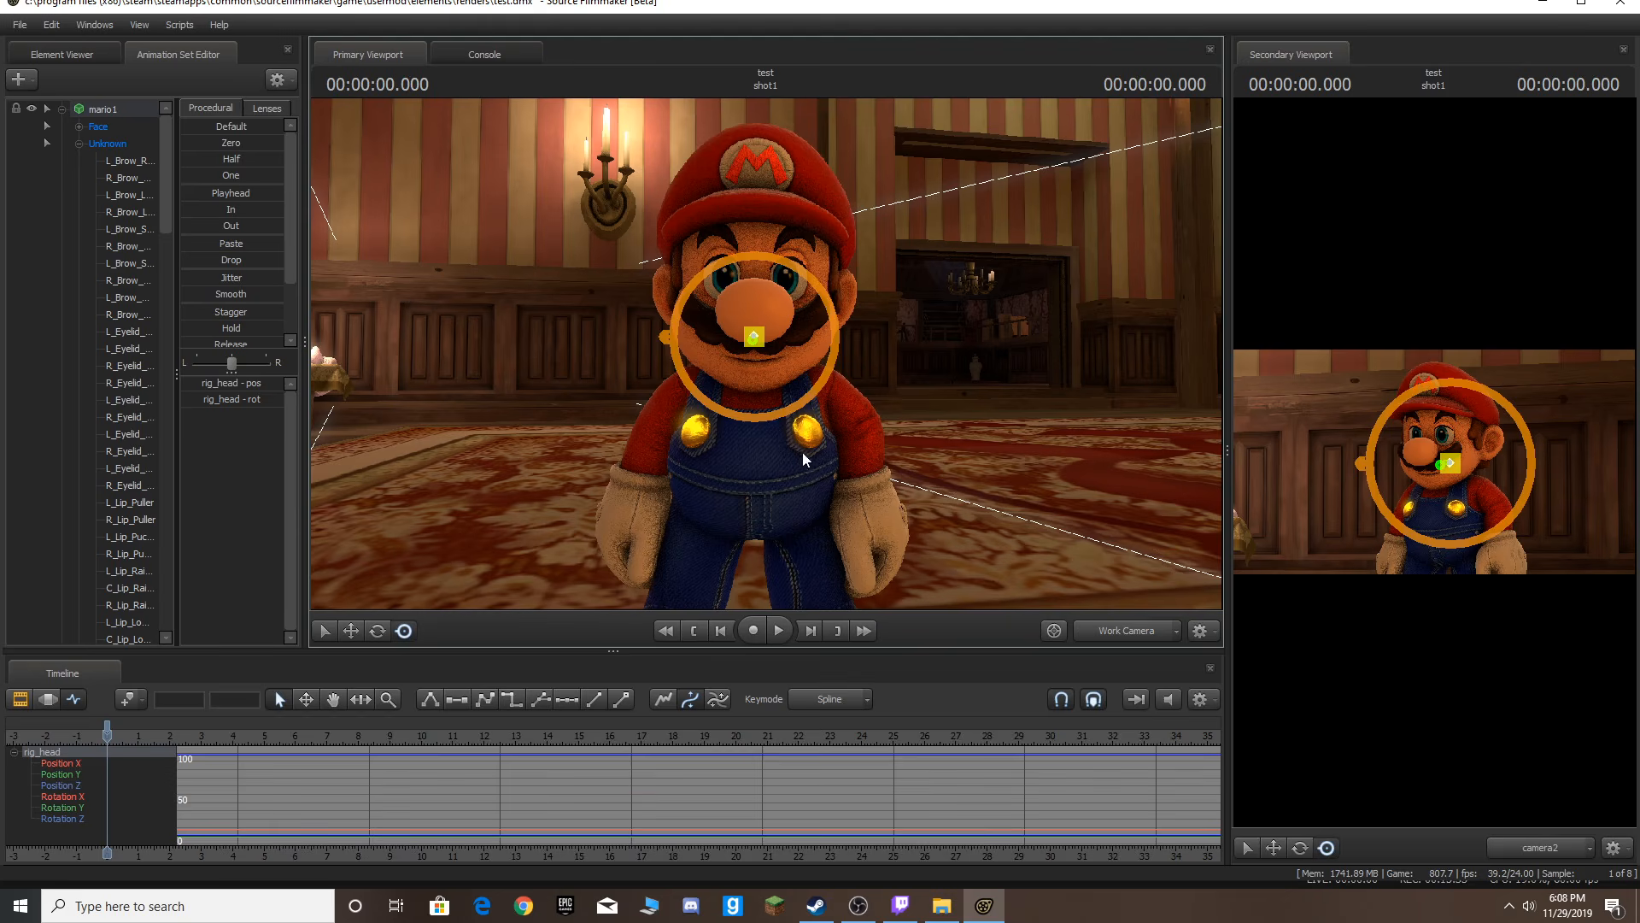
ctrl+click(754, 466)
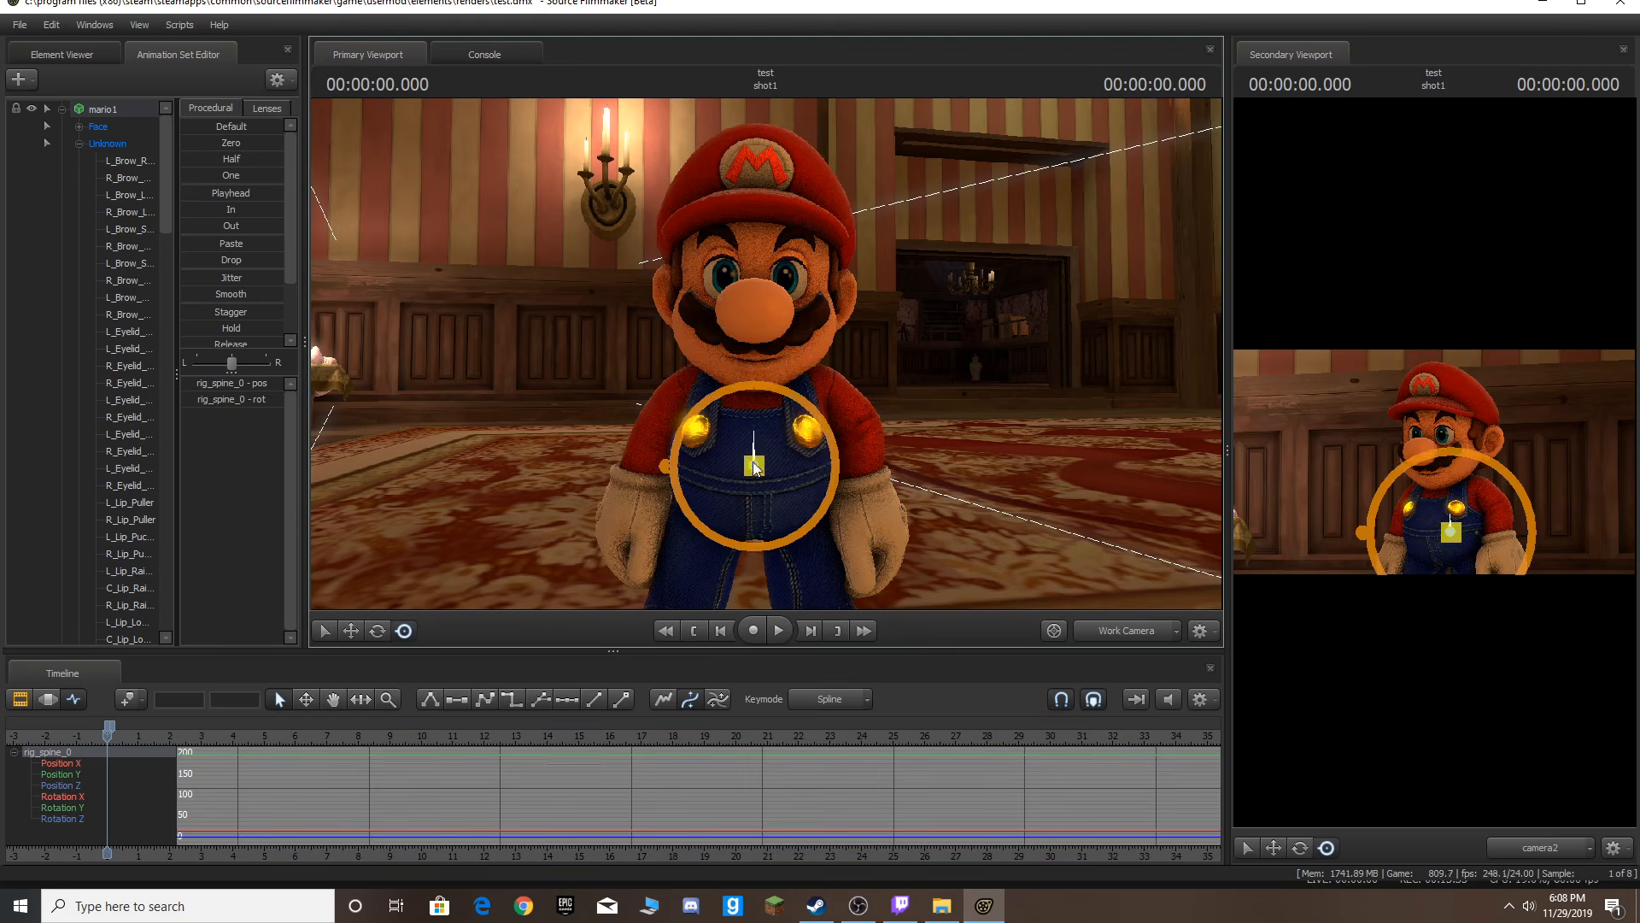
key(space)
key(space)
scroll(261, 726, up, 5)
key(space)
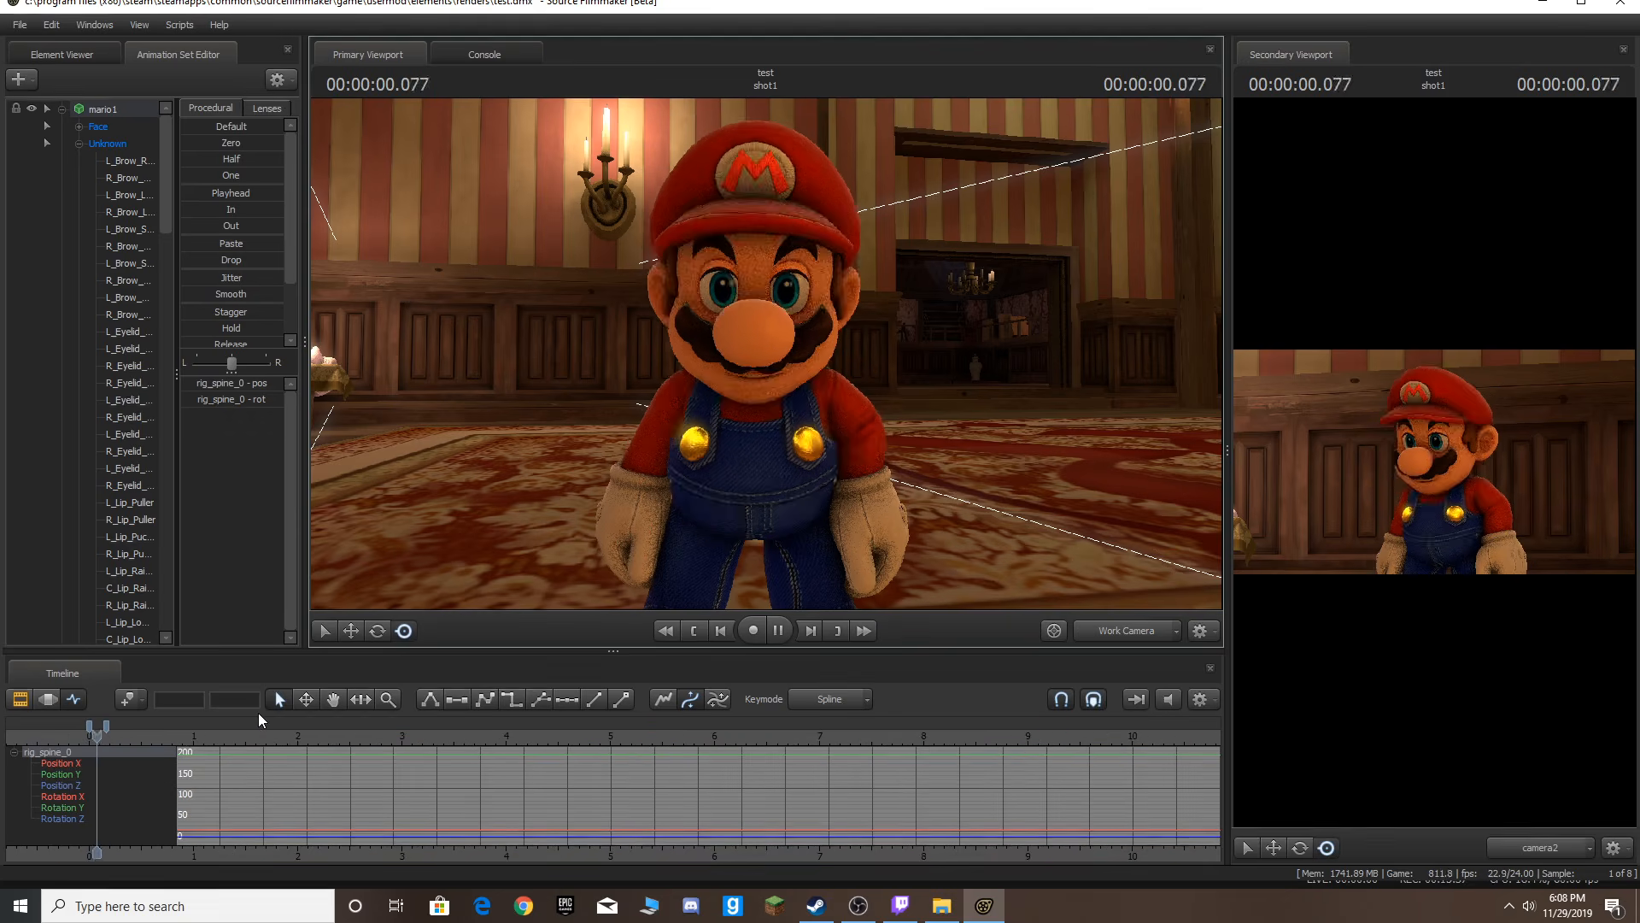
key(space)
key(space)
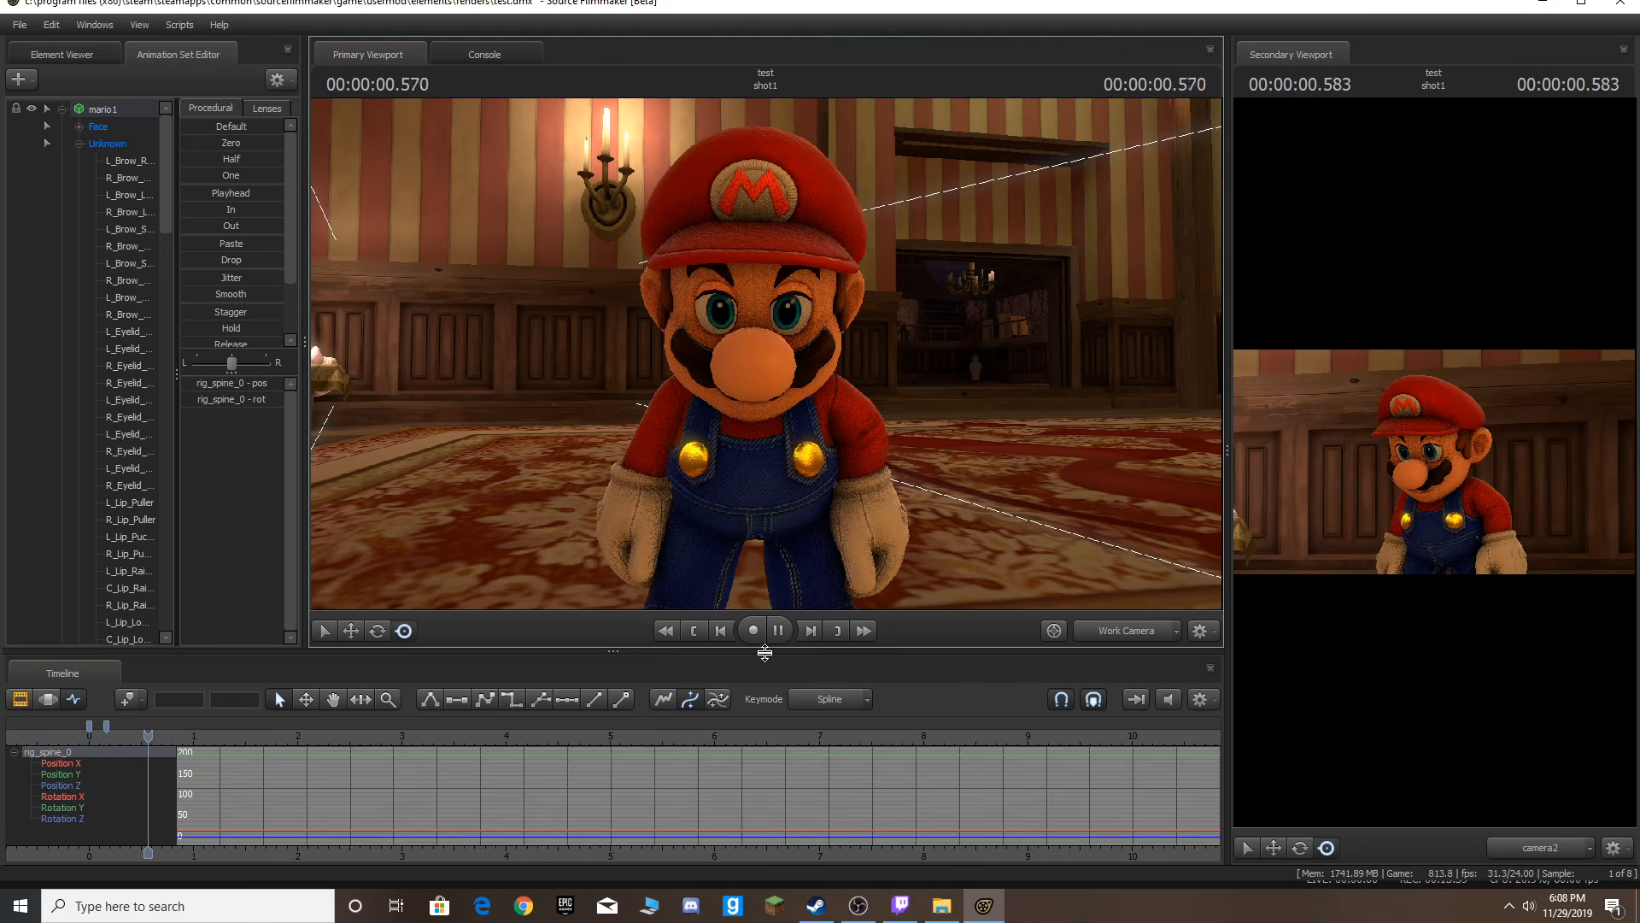
key(space)
key(space)
key(space)
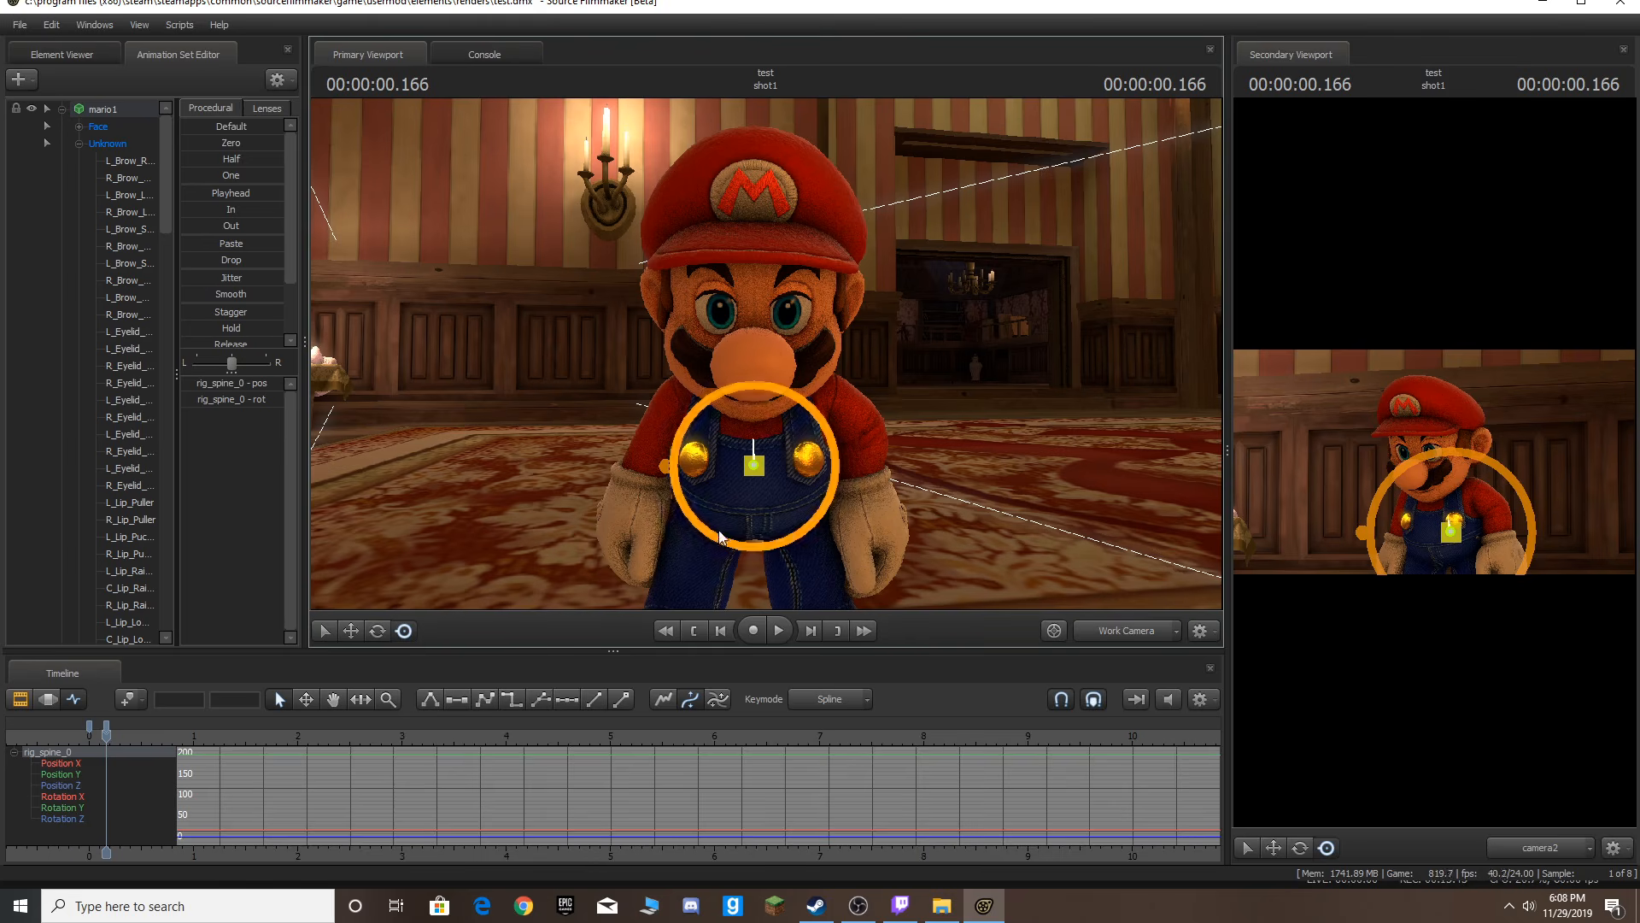
key(space)
Tilt Mario's spine to the side at the current frame, return to the start, and play back the motion.
drag(754, 520, 806, 465)
key(Home)
key(space)
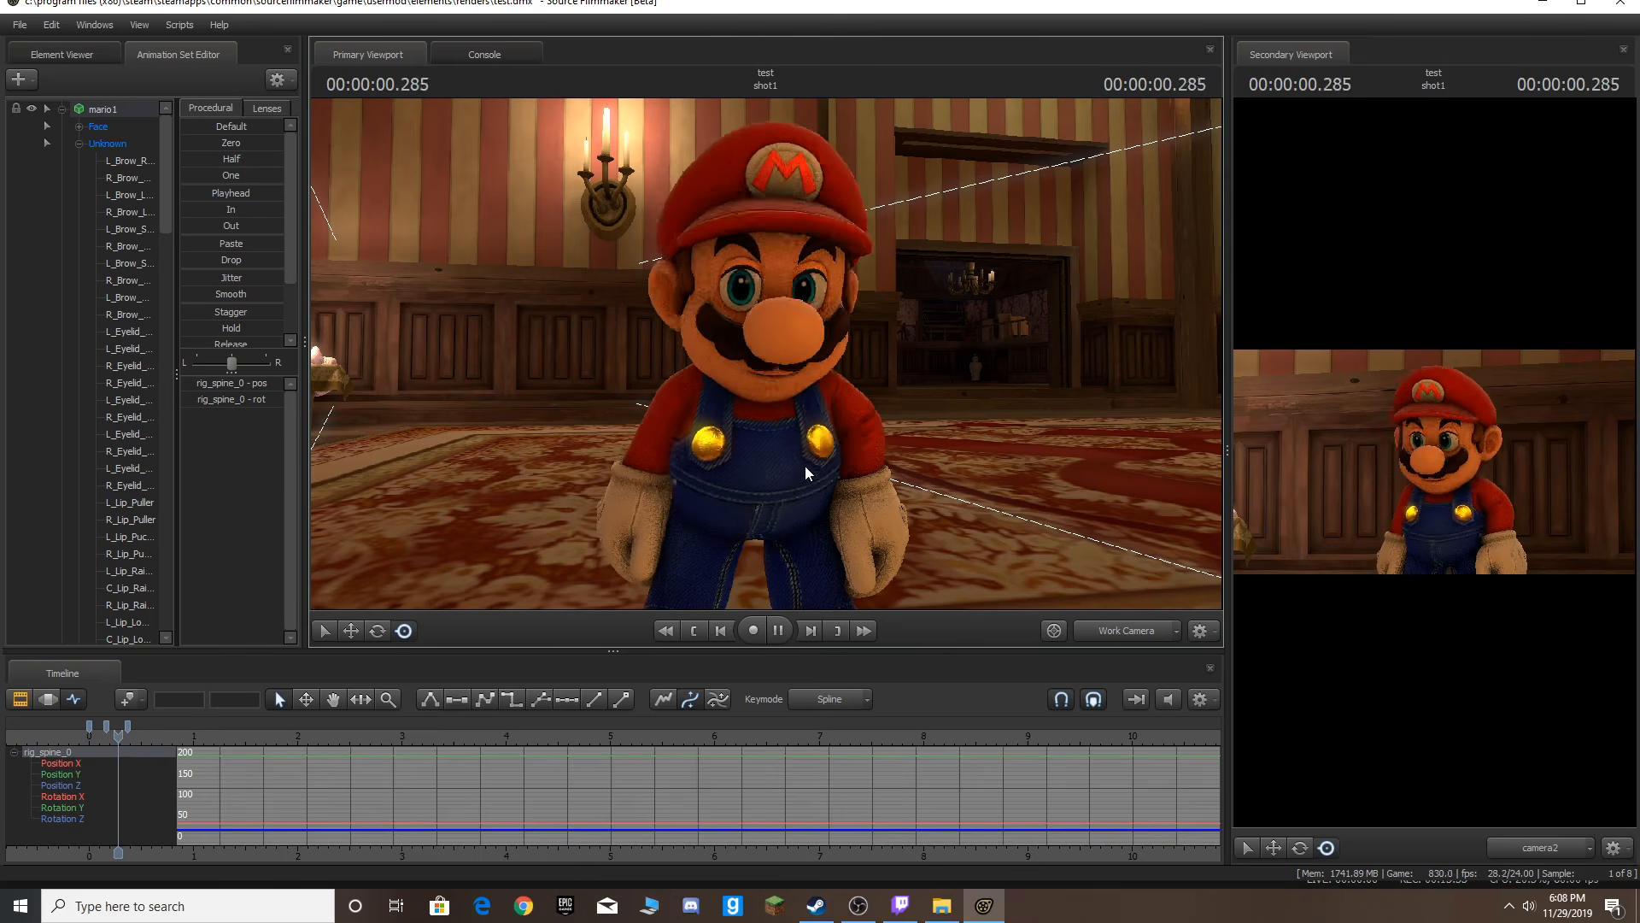
key(space)
Step three frames forward, rotate Mario's spine control slightly to add a keyframe, and play the animation.
key(space)
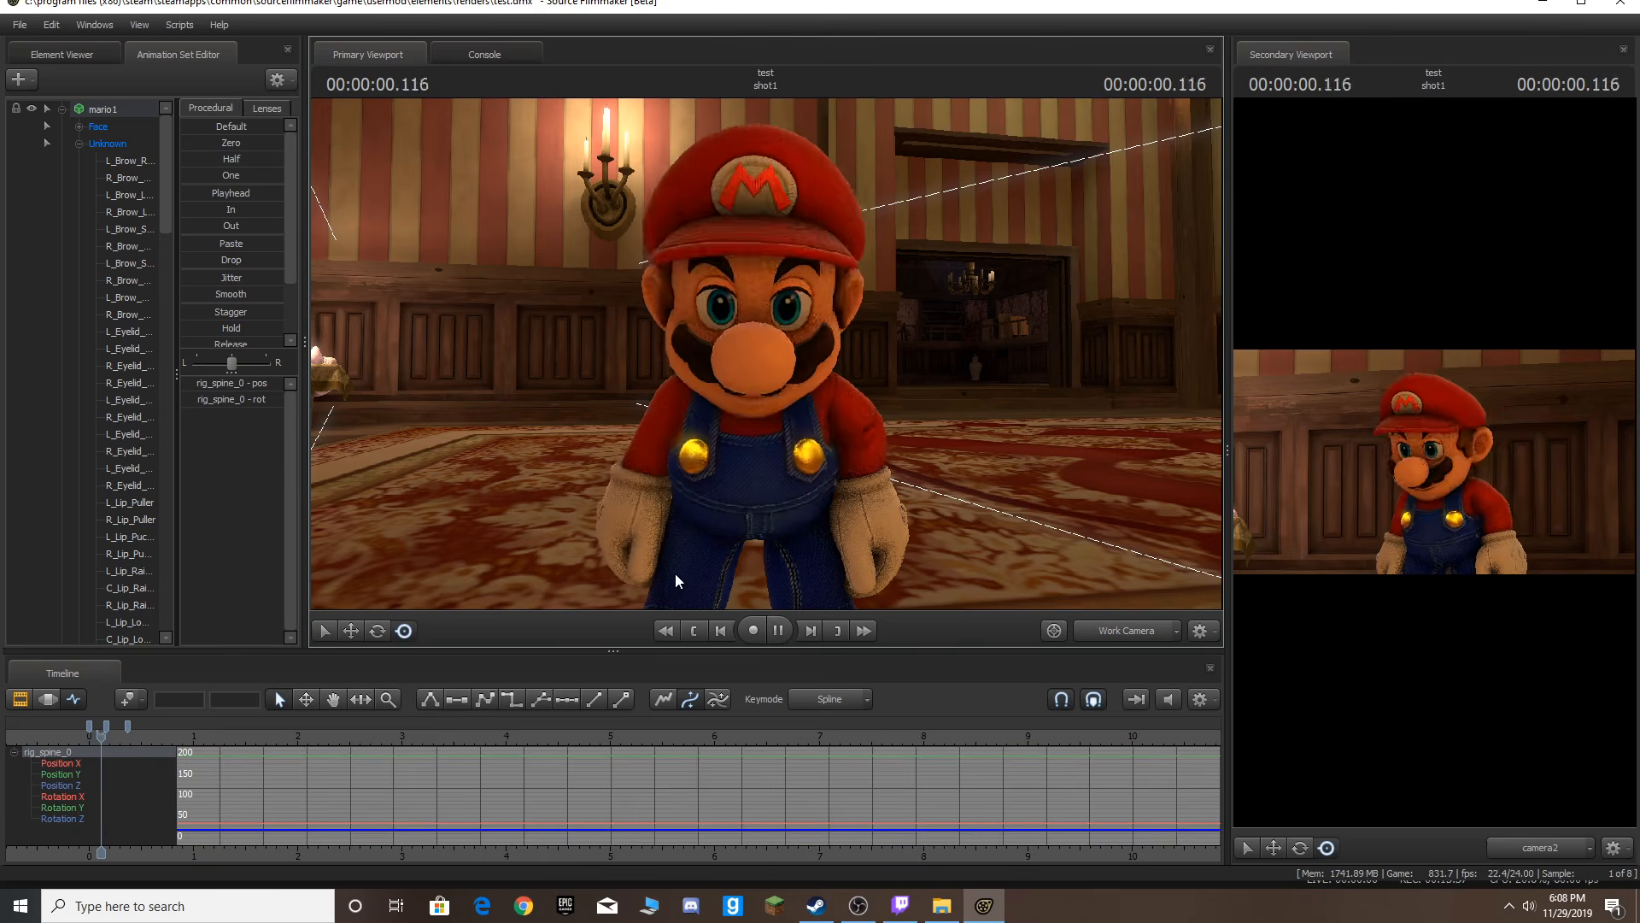
key(space)
click(126, 737)
key(Right)
key(Right)
key(Left)
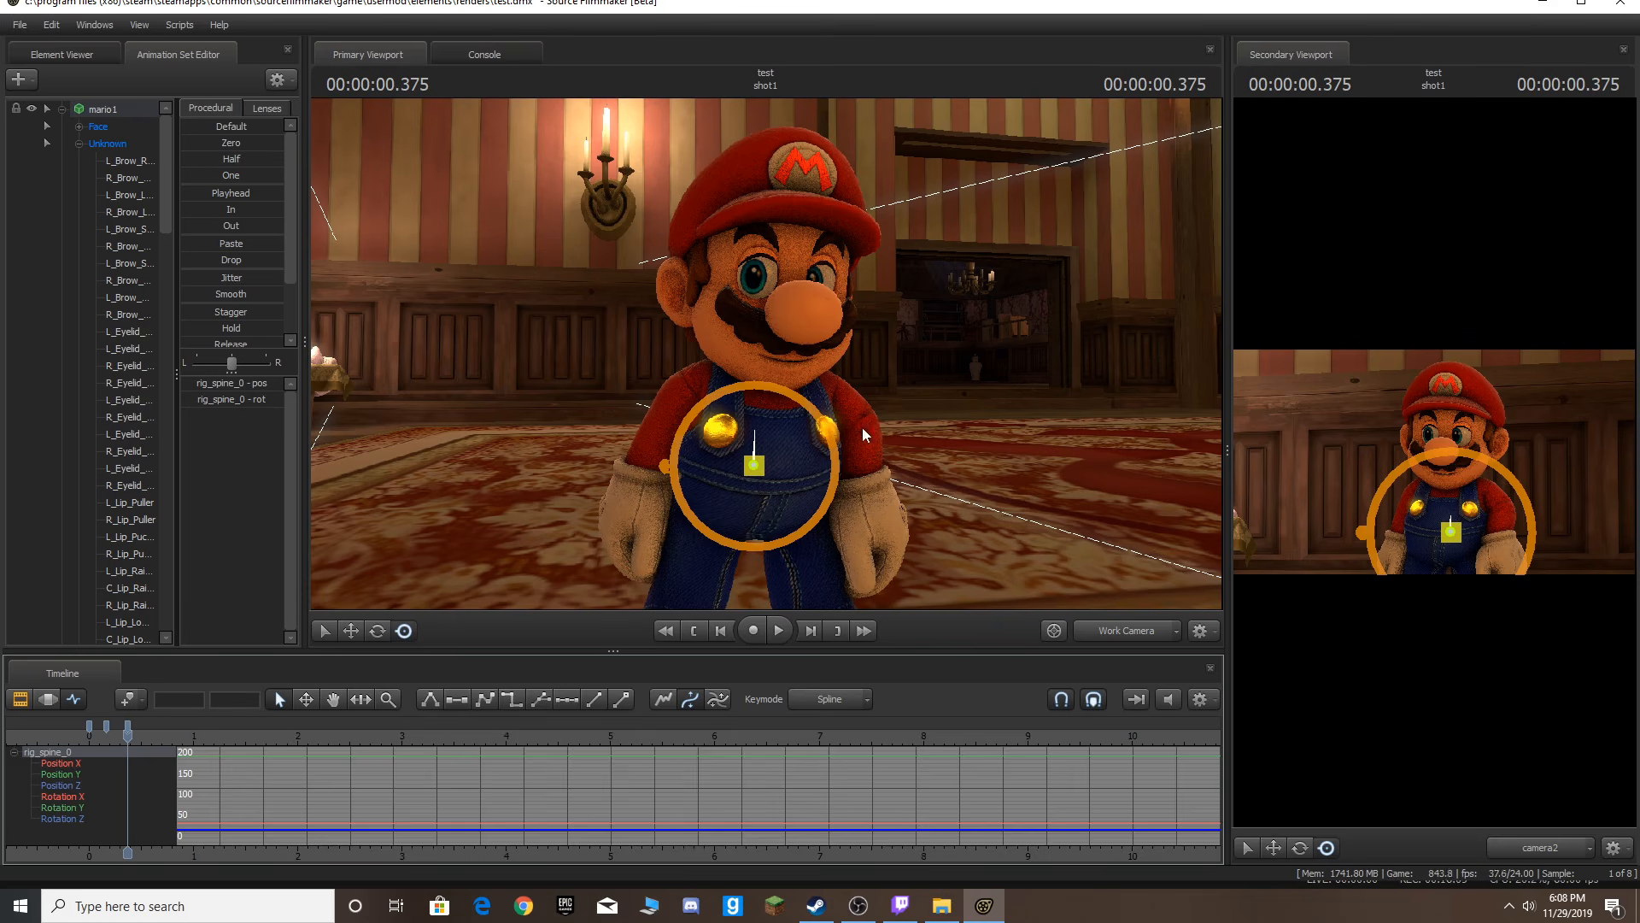
key(Right)
key(Right)
key(Right)
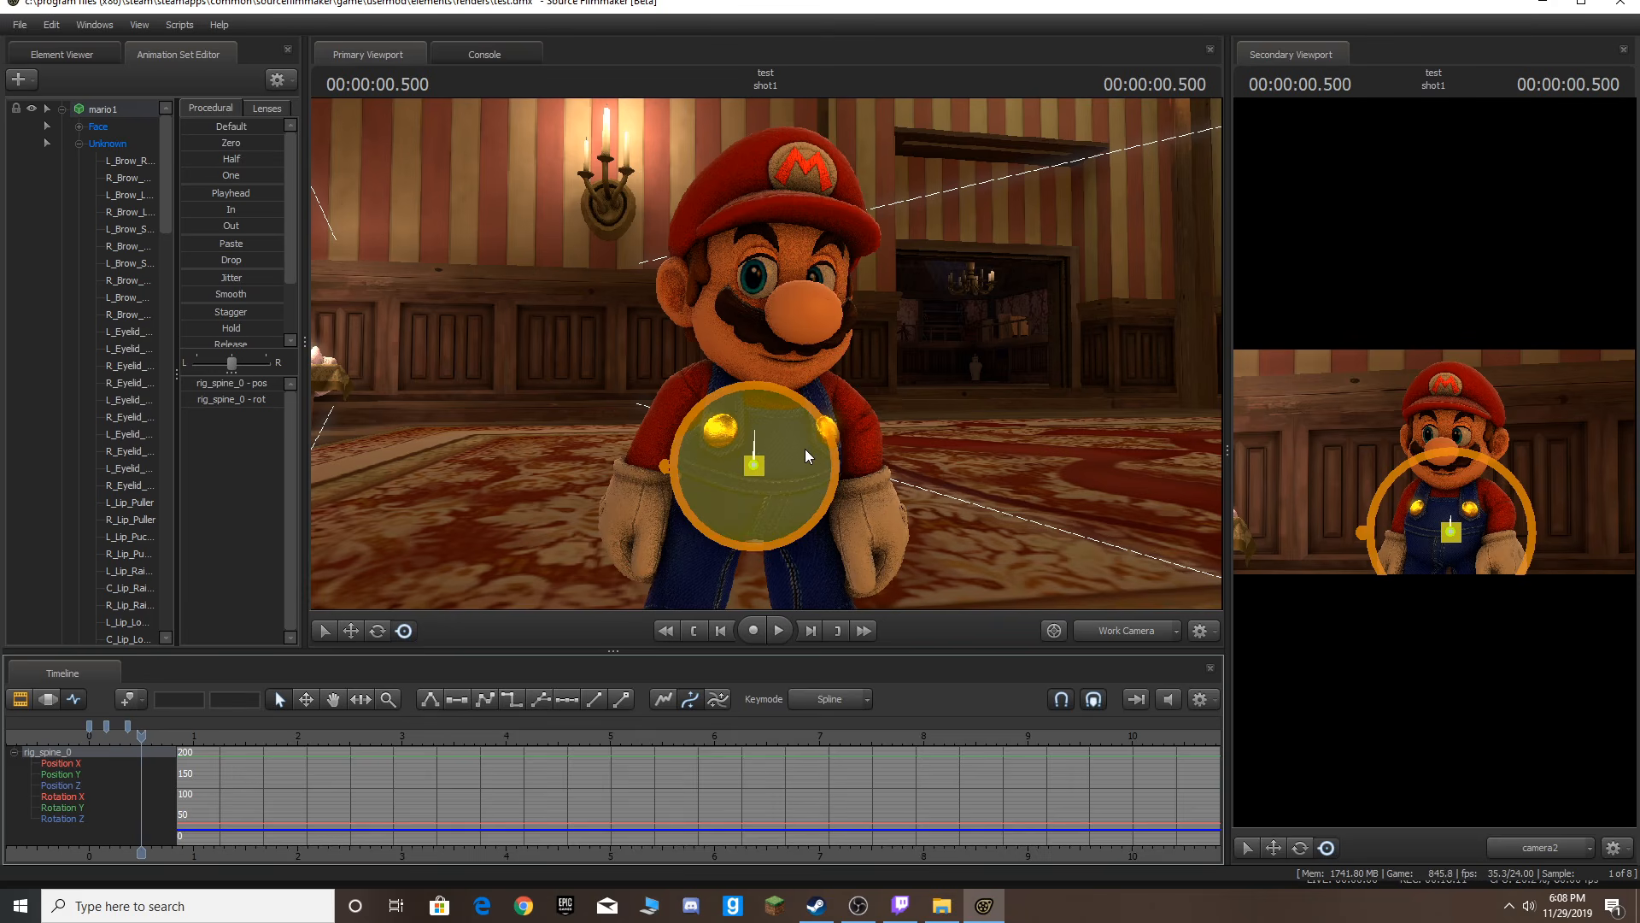
drag(805, 448, 798, 453)
key(Right)
key(Right)
key(space)
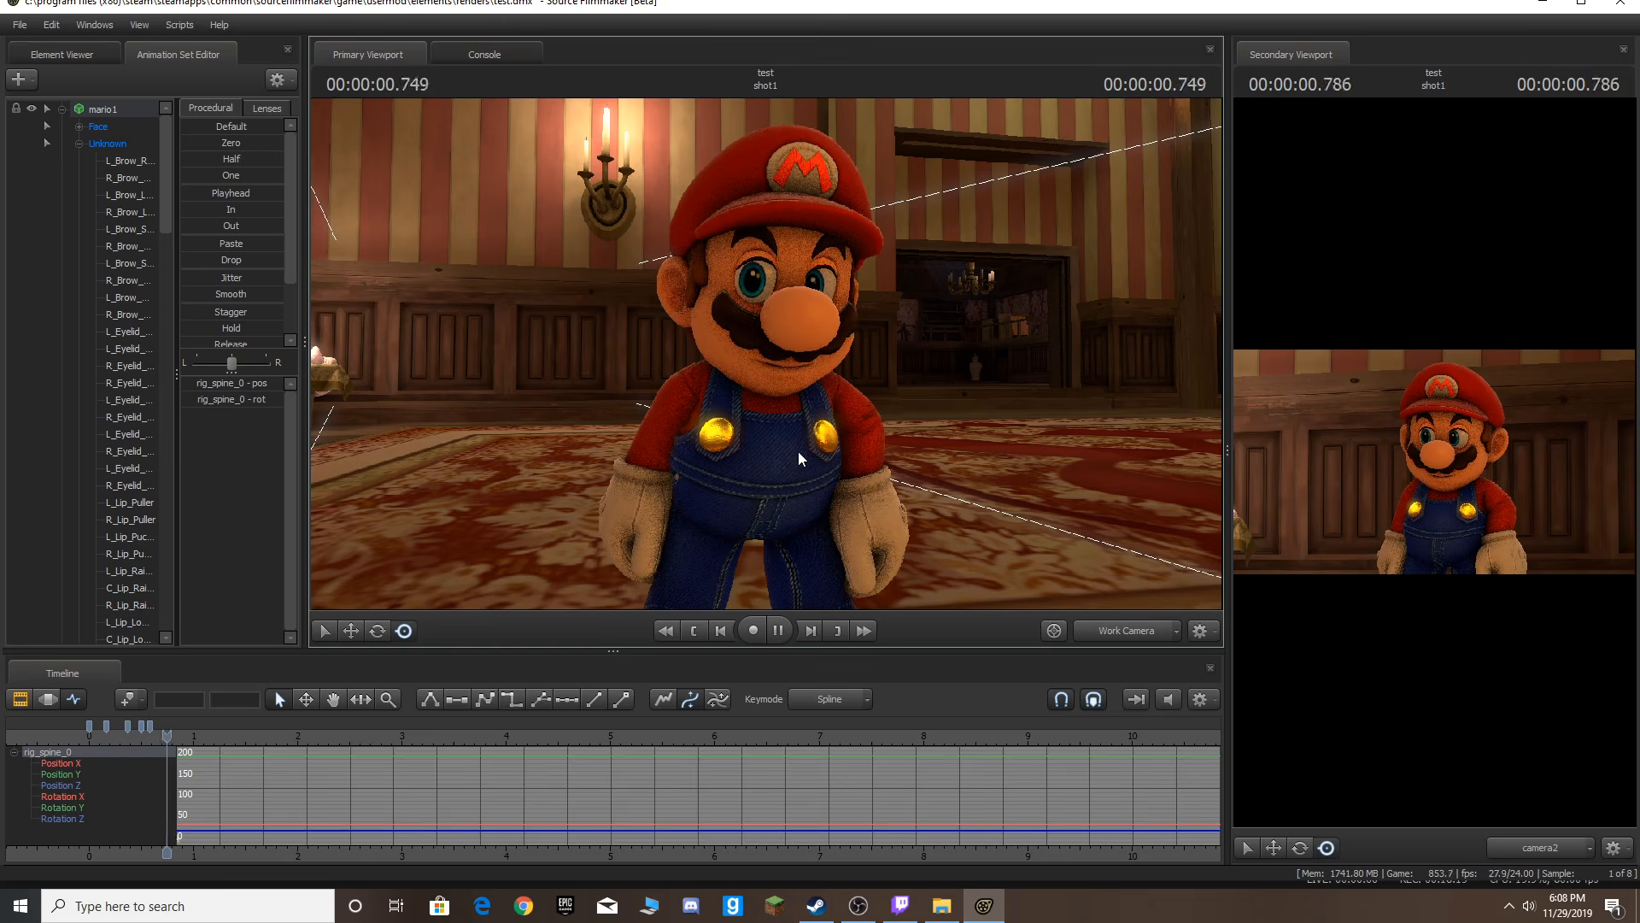
Step three frames past the 0.375 keyframe and rotate Mario's spine control slightly with the rotate tool.
key(space)
key(space)
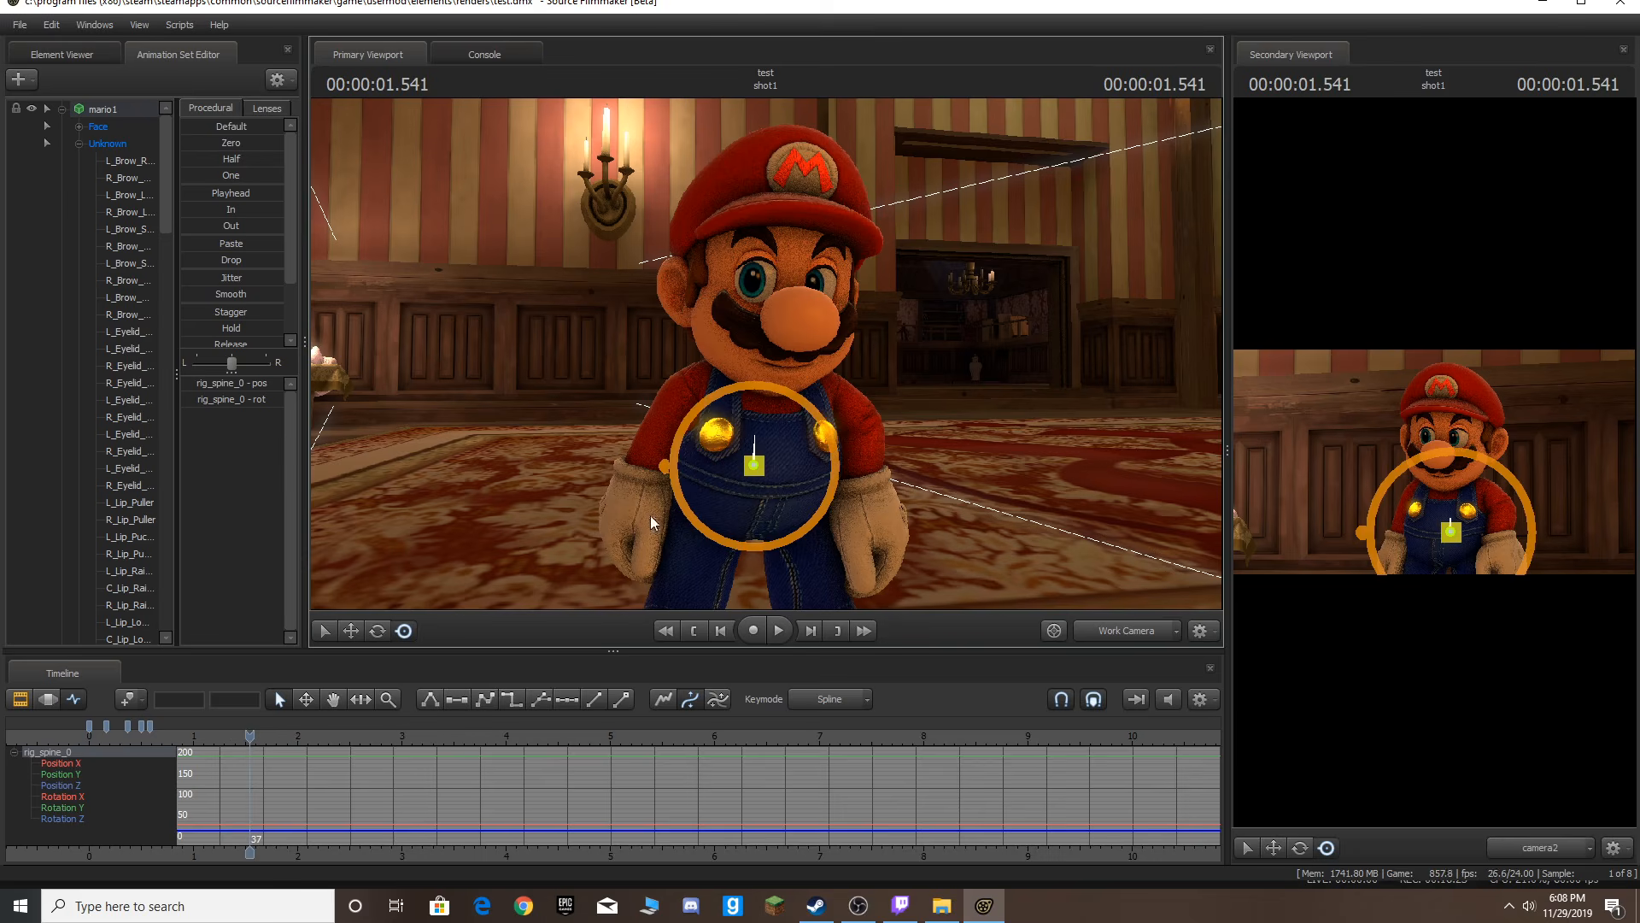
click(142, 737)
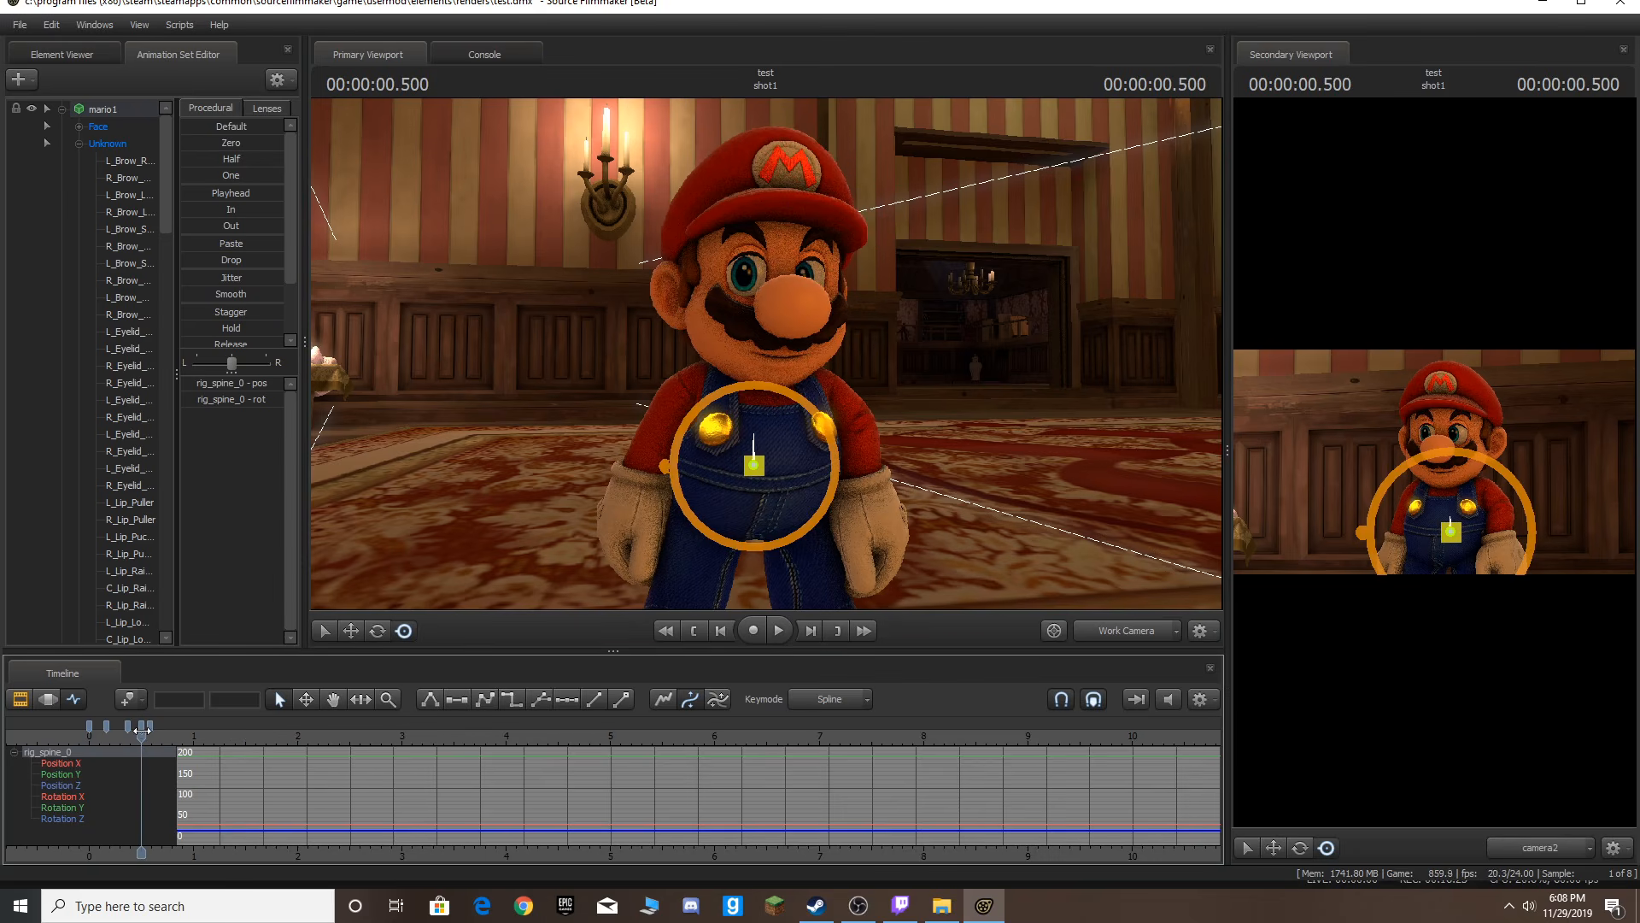
key(Home)
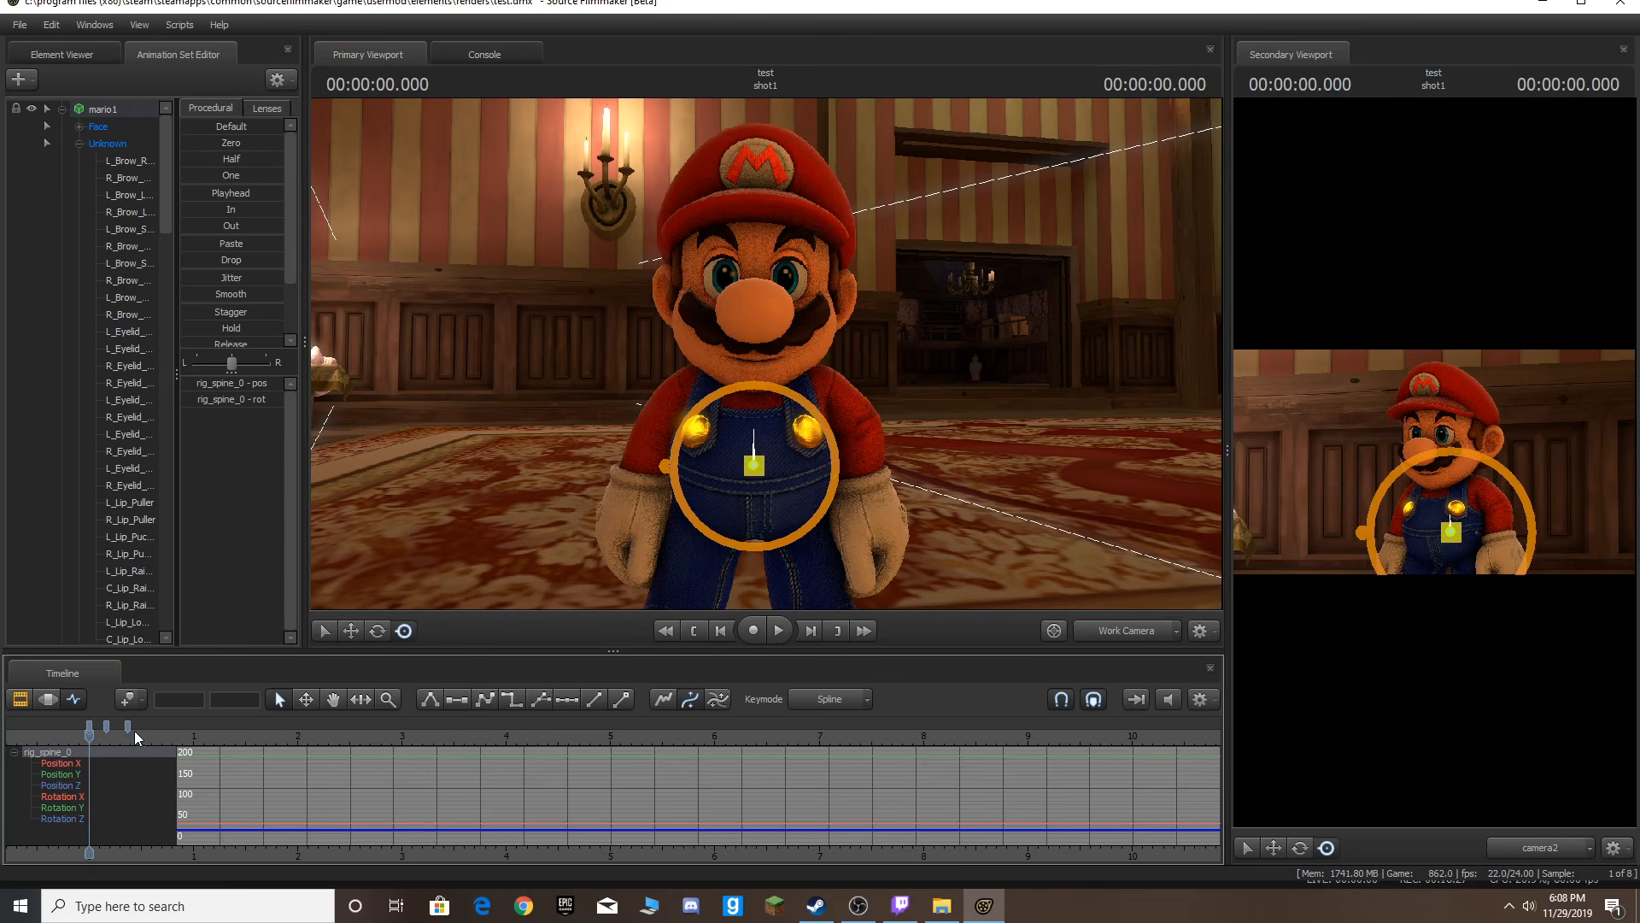
click(126, 731)
click(1149, 630)
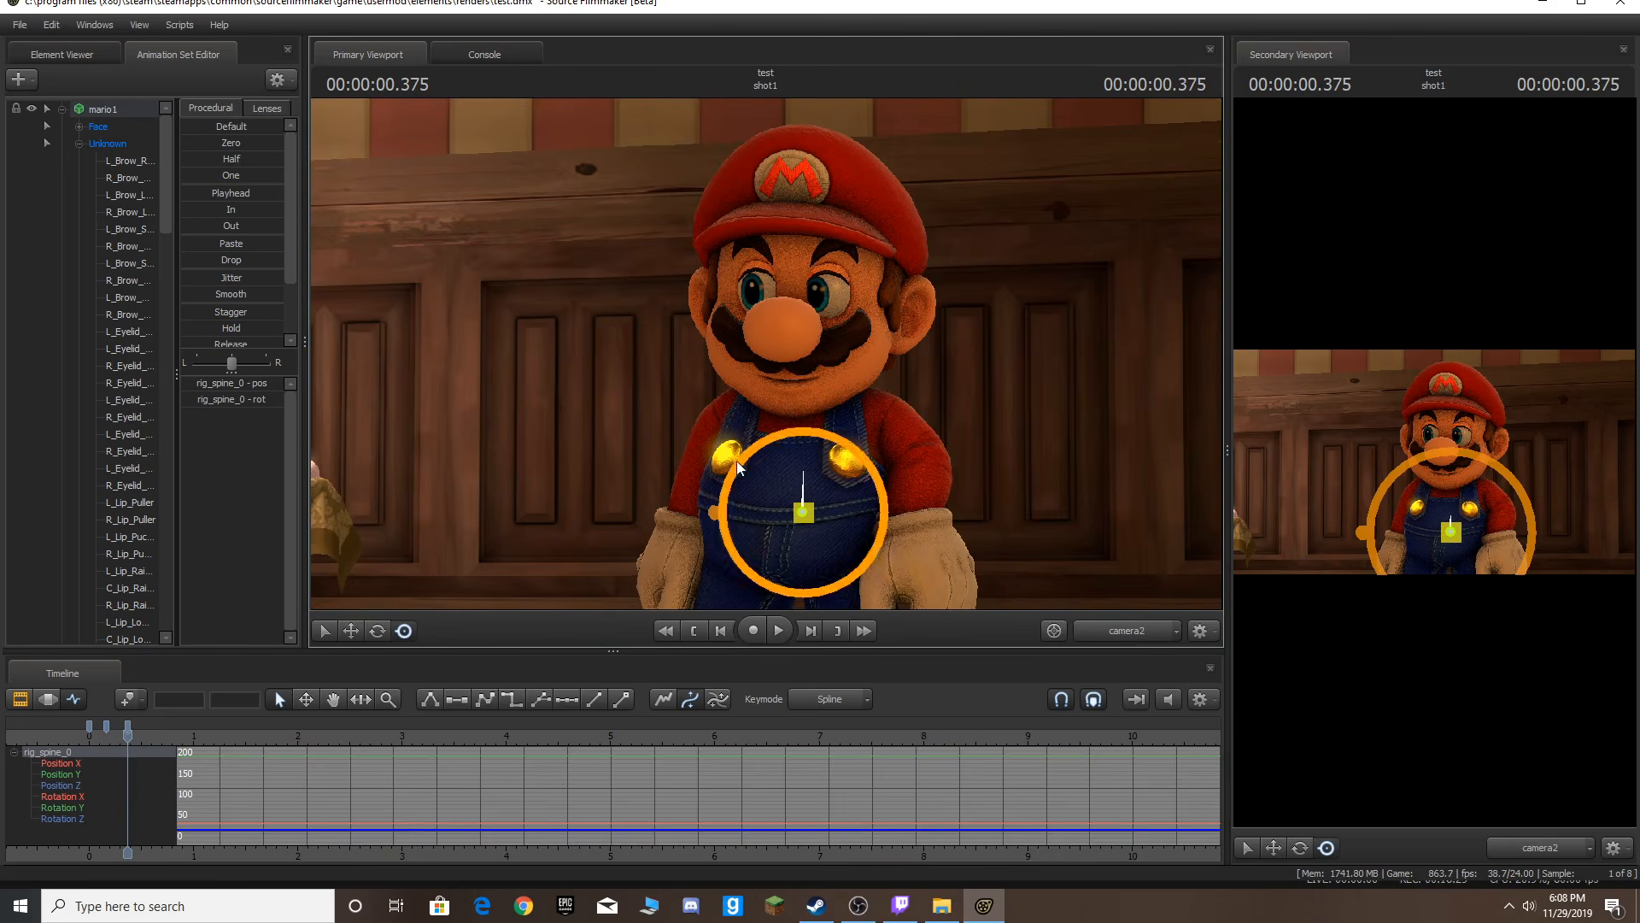
click(380, 630)
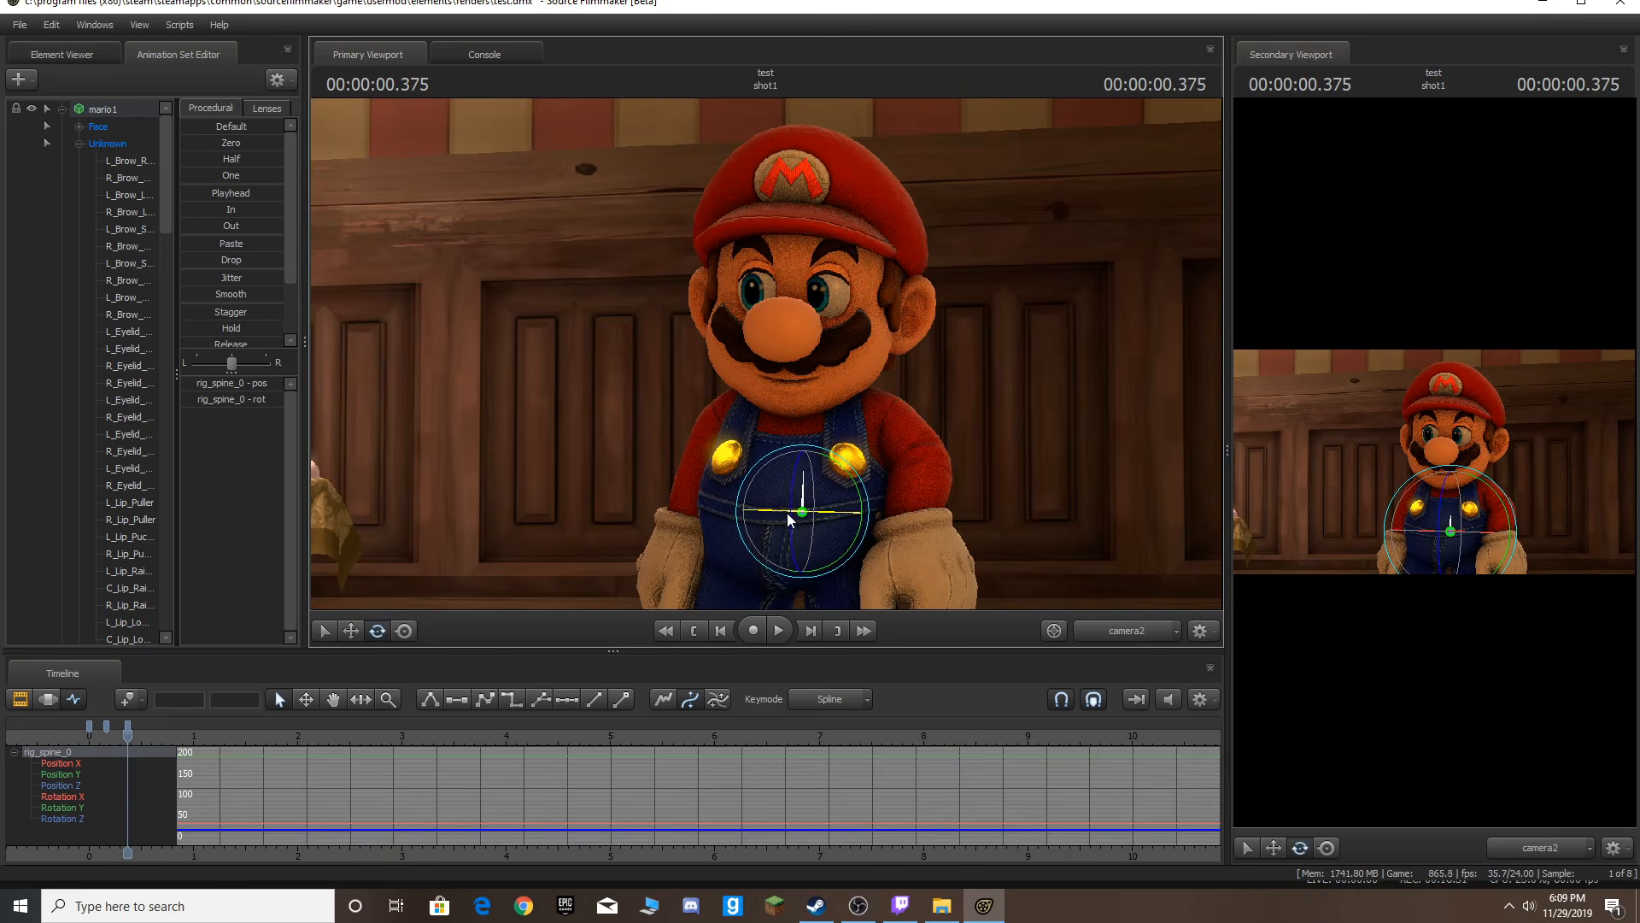
key(Right)
key(Right)
key(Right)
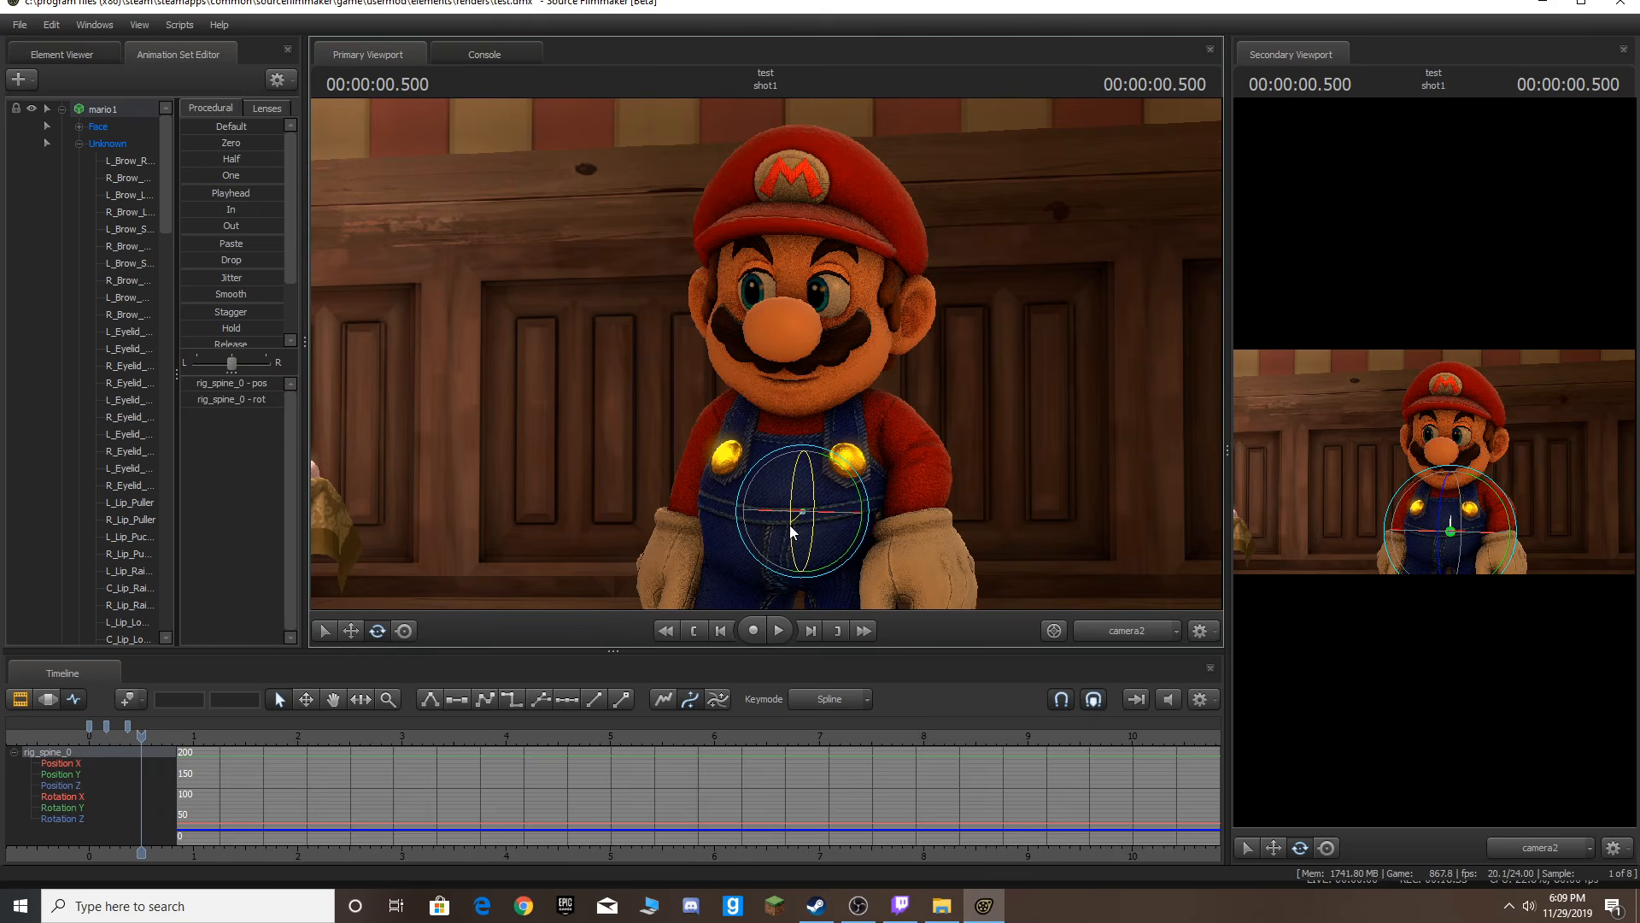
drag(790, 525, 787, 523)
Step two frames ahead, nudge the spine rotation again, and play the animation from the start.
key(Right)
key(Right)
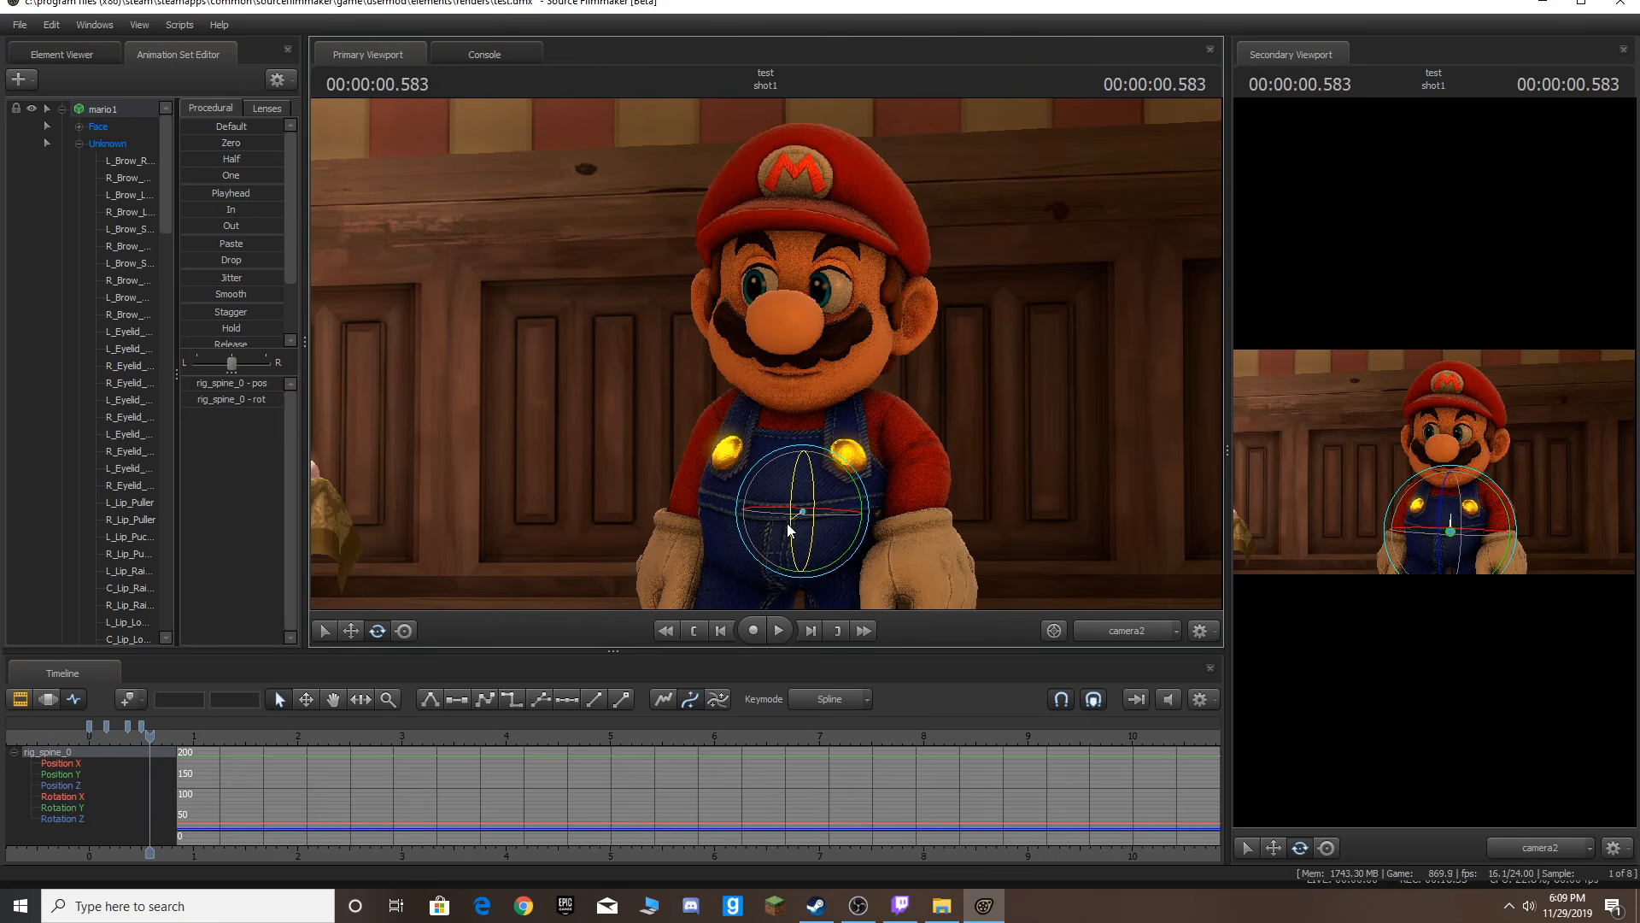
key(space)
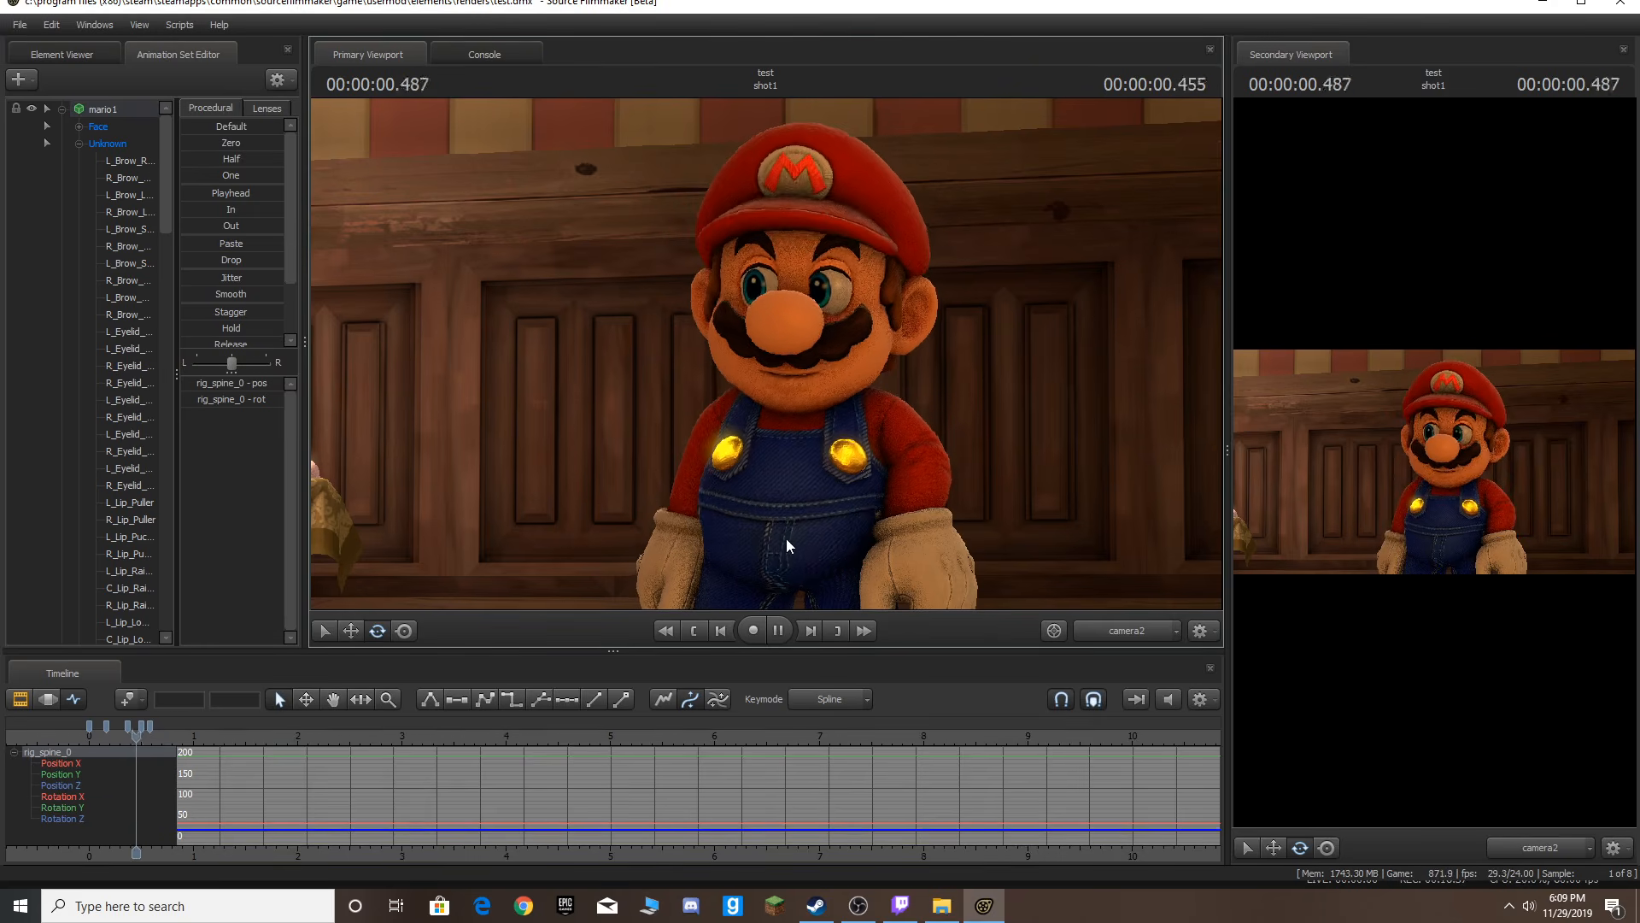
key(space)
click(149, 733)
key(Right)
key(Right)
drag(794, 562, 791, 570)
key(Home)
key(space)
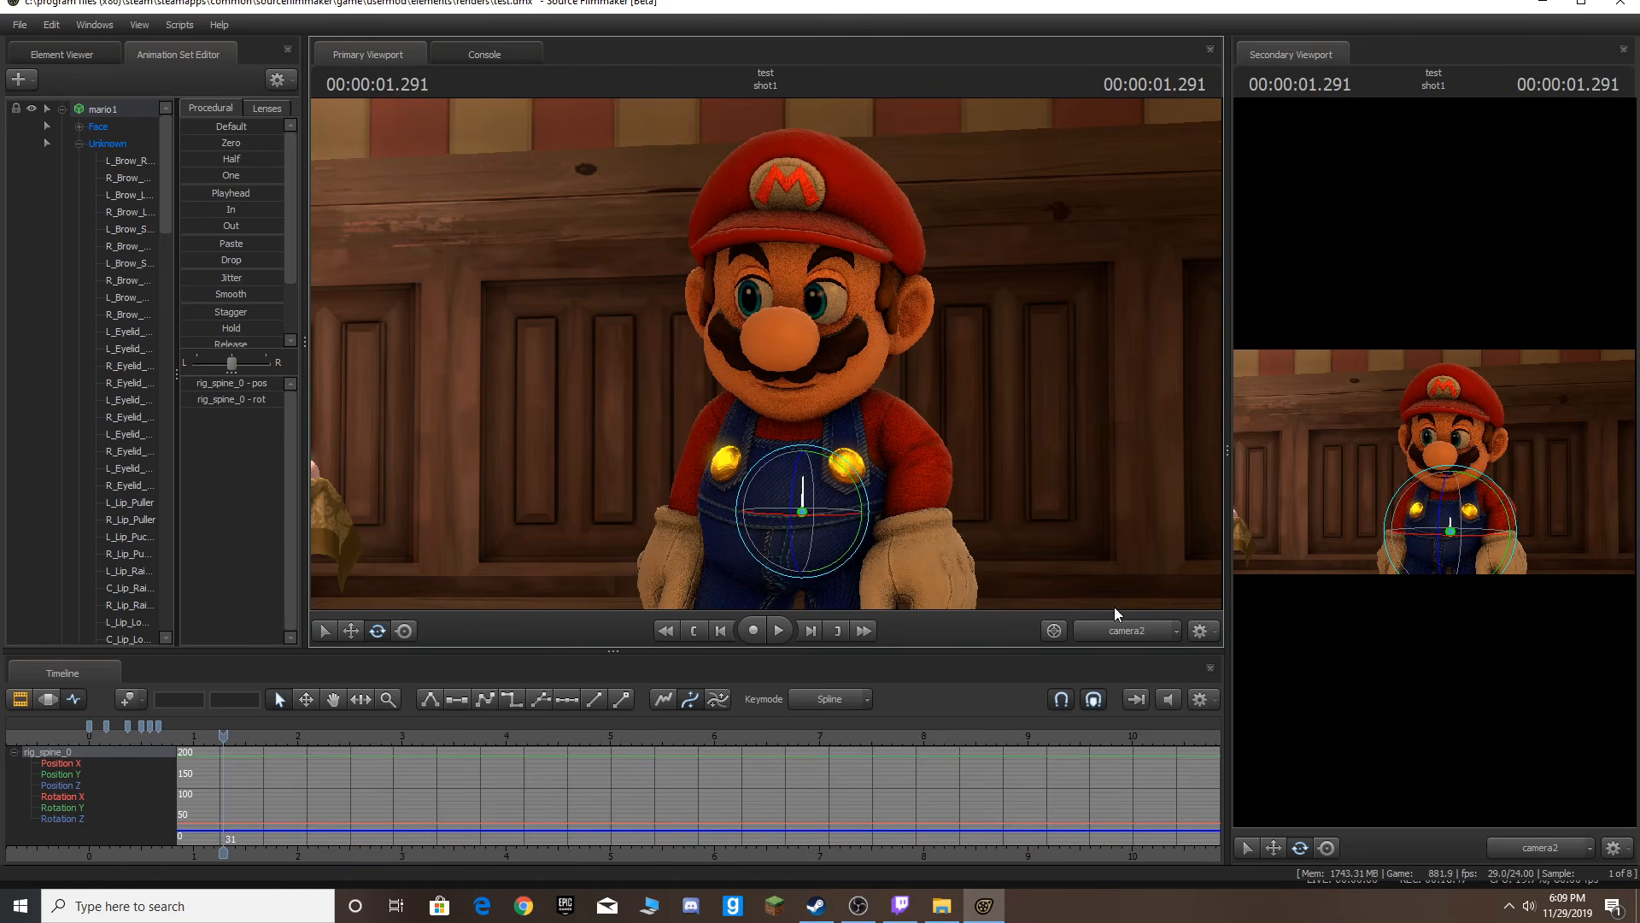
Play back the spine animation from the start through the work camera.
key(Home)
click(1126, 623)
drag(1063, 466, 1052, 473)
key(d)
mouse_move(766, 352)
mouse_down()
mouse_move(734, 348)
mouse_move(766, 352)
mouse_up()
key(space)
key(space)
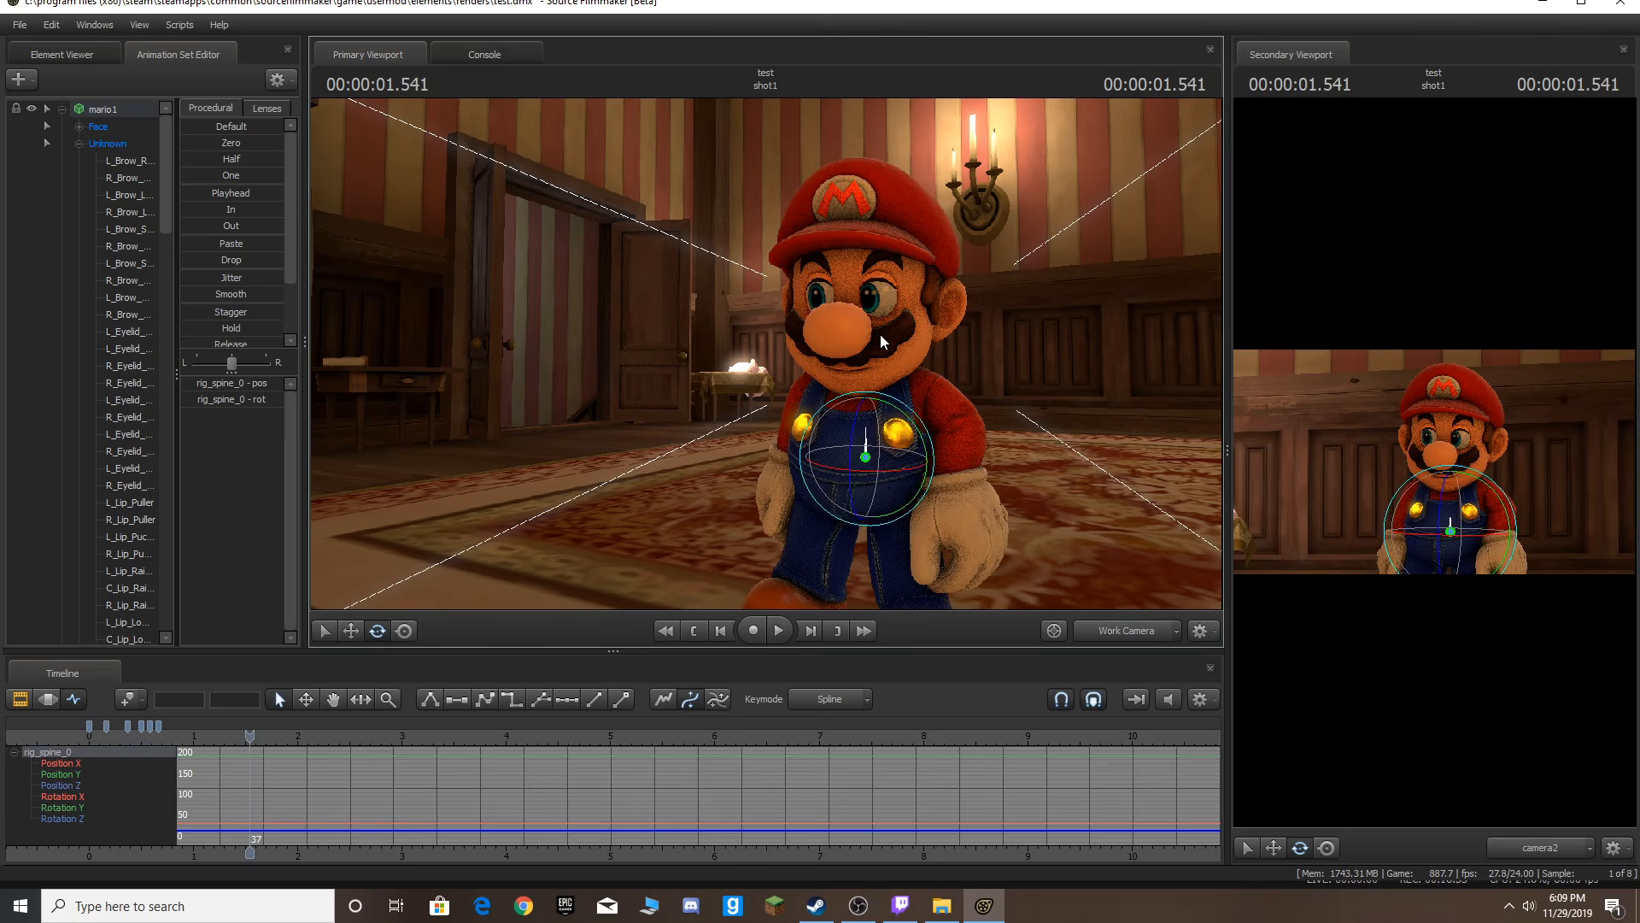
key(Home)
key(space)
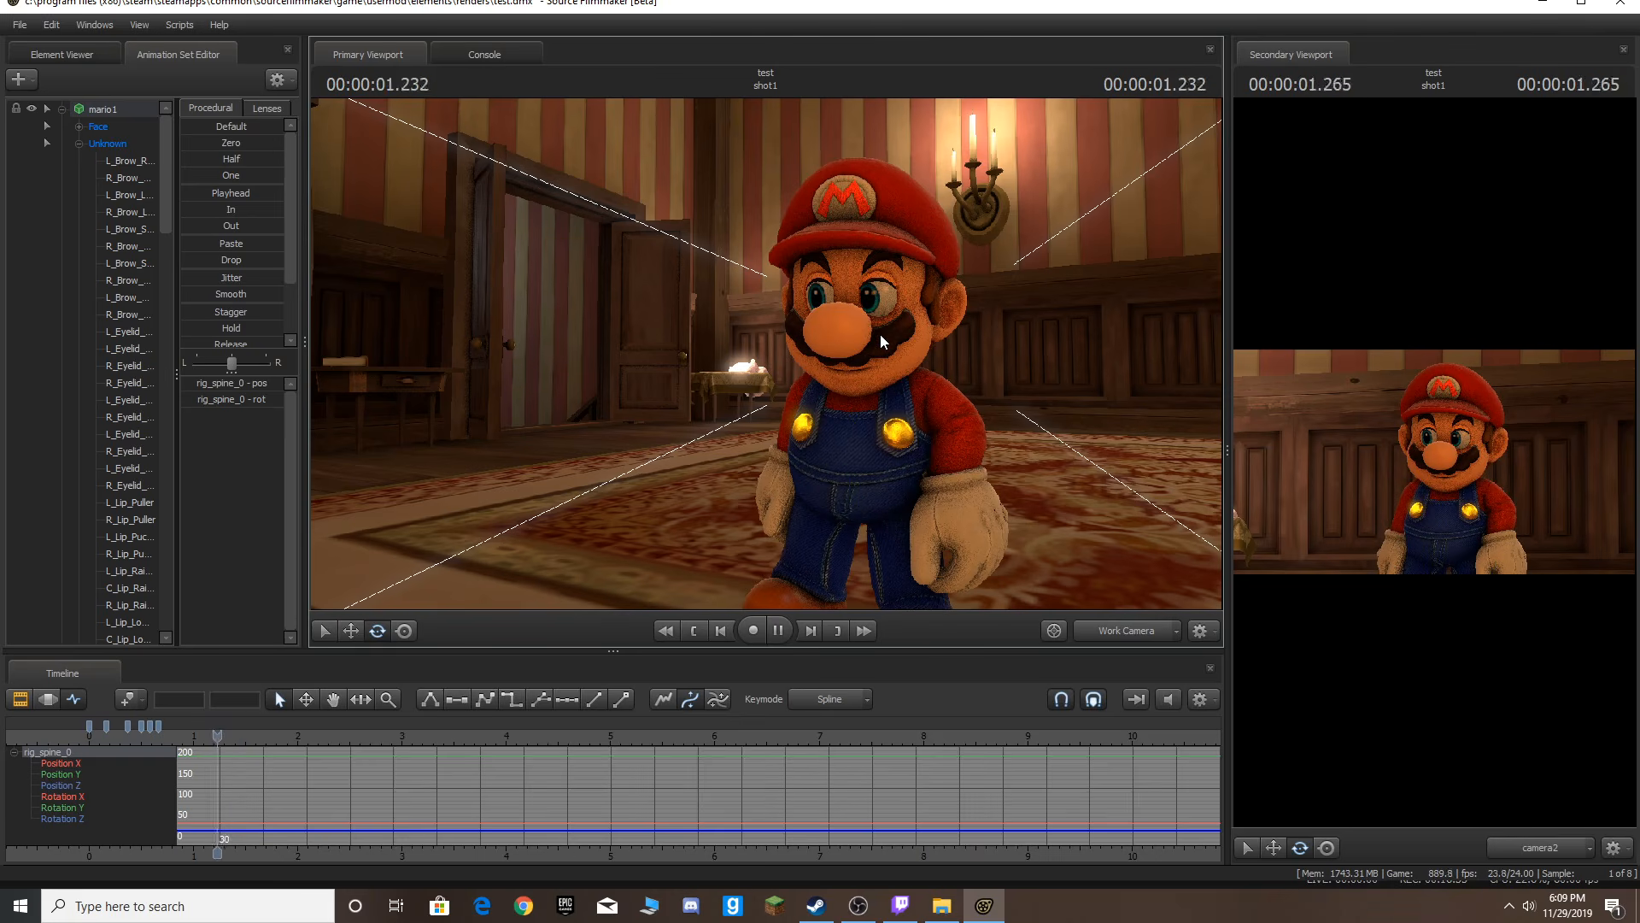
key(space)
key(Home)
Navigate the work camera around Mario and inspect his nose, right hand and head controls.
drag(879, 335, 734, 376)
key(w)
key(s)
click(79, 700)
drag(513, 423, 653, 500)
key(a)
key(s)
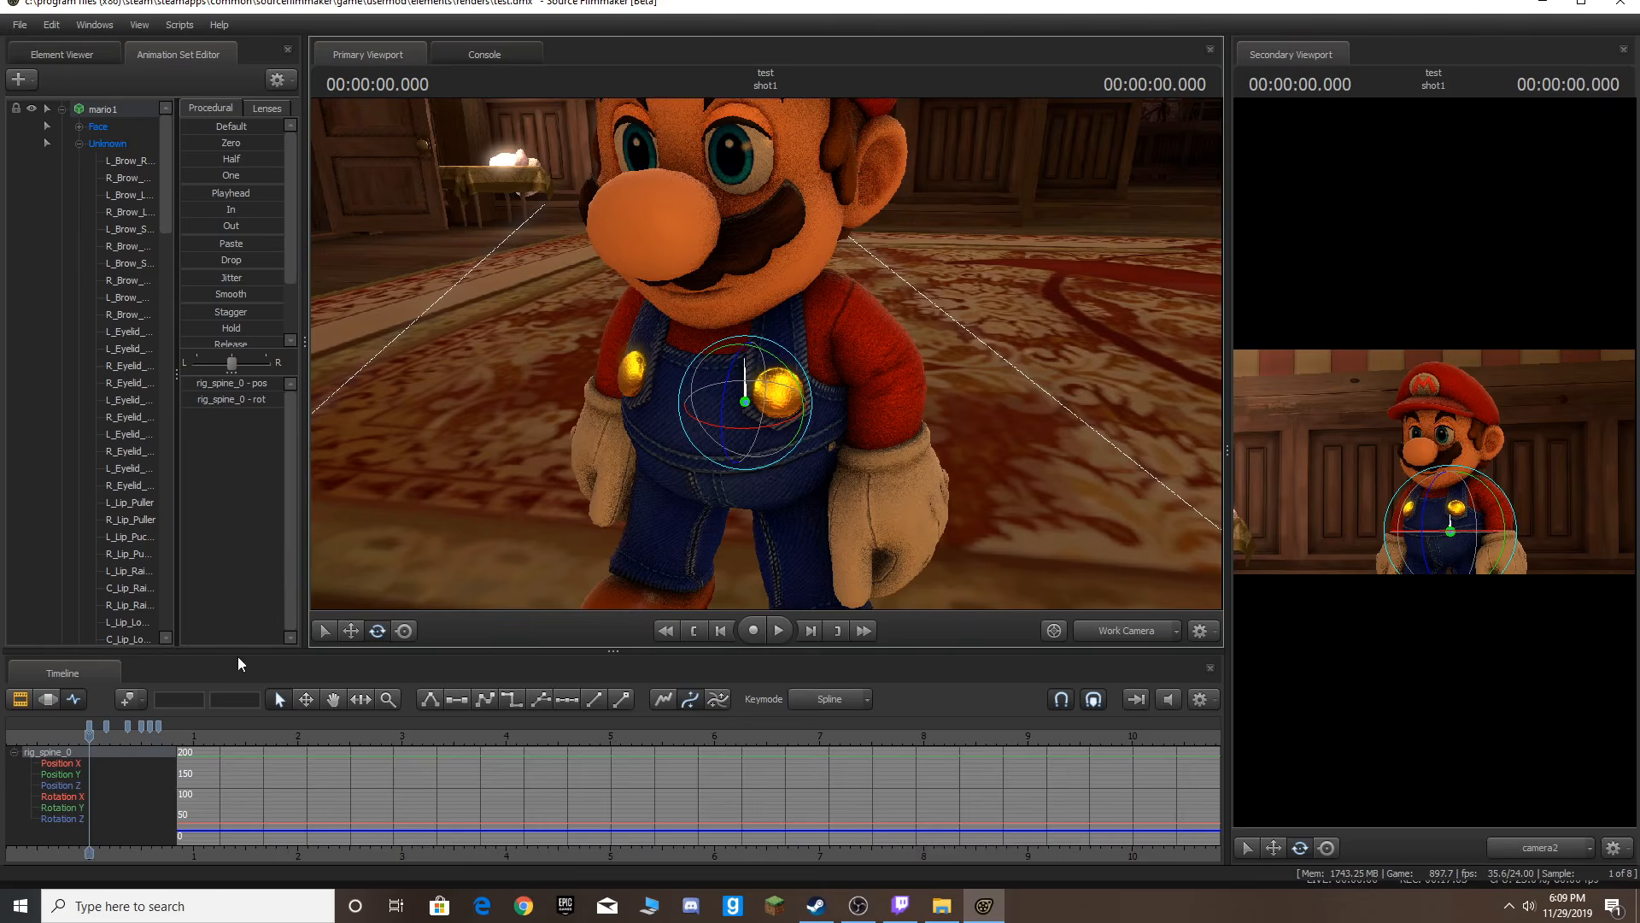
click(404, 632)
mouse_move(546, 487)
mouse_down()
mouse_move(537, 525)
mouse_move(534, 469)
mouse_up()
key(w)
key(s)
drag(766, 427, 766, 352)
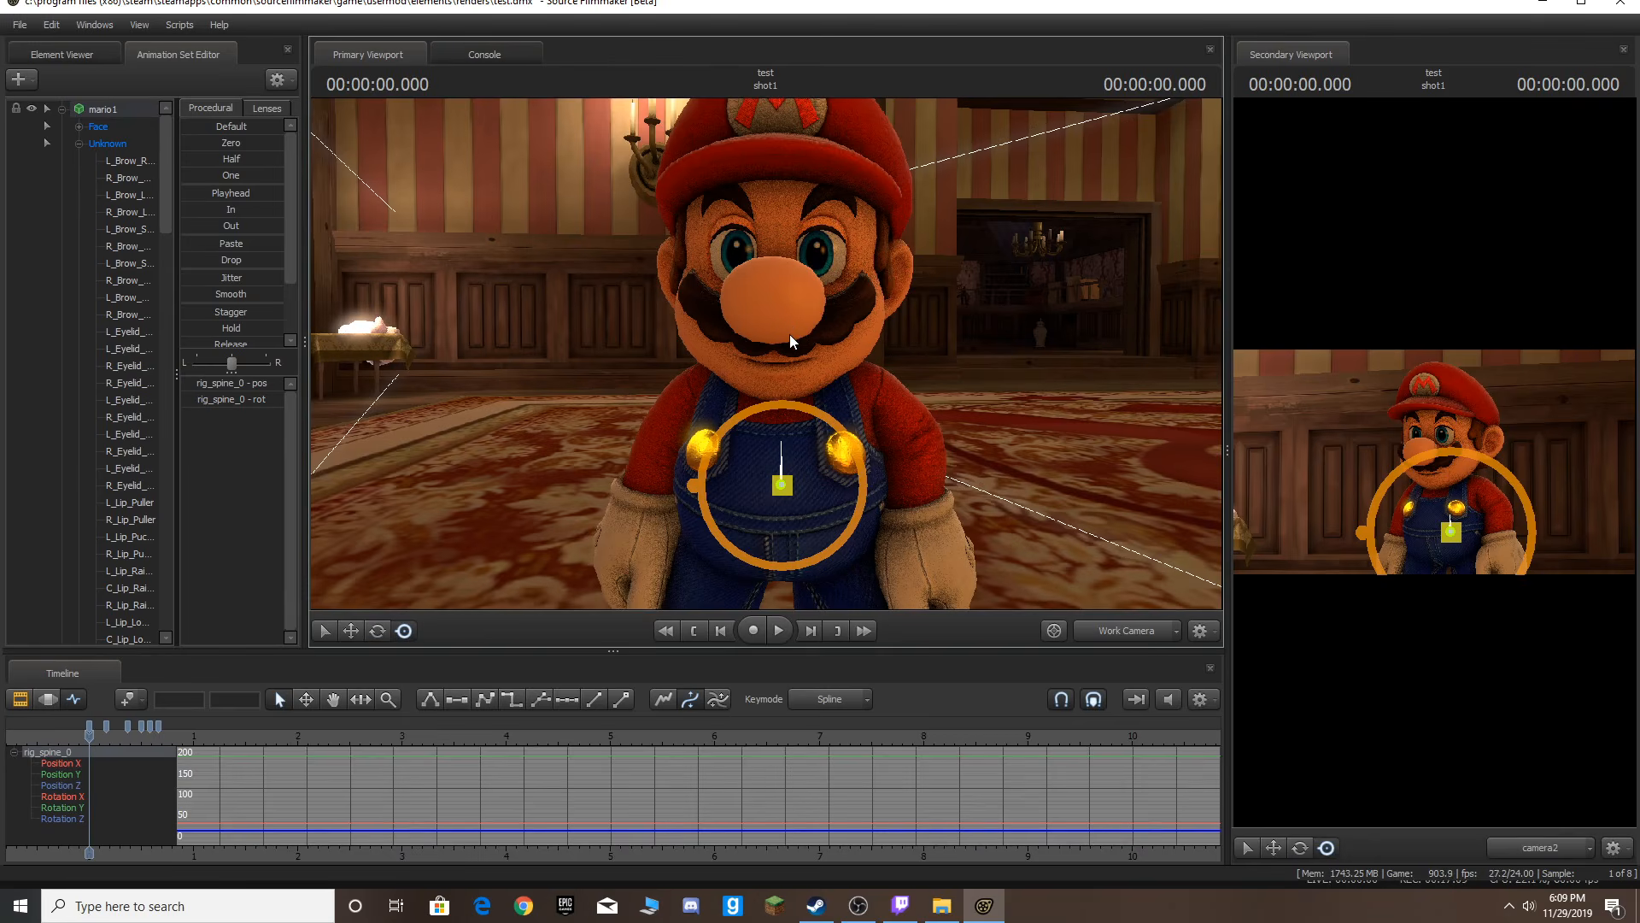
mouse_move(789, 335)
mouse_down()
mouse_move(796, 299)
mouse_move(889, 308)
mouse_move(741, 352)
mouse_move(765, 350)
mouse_up()
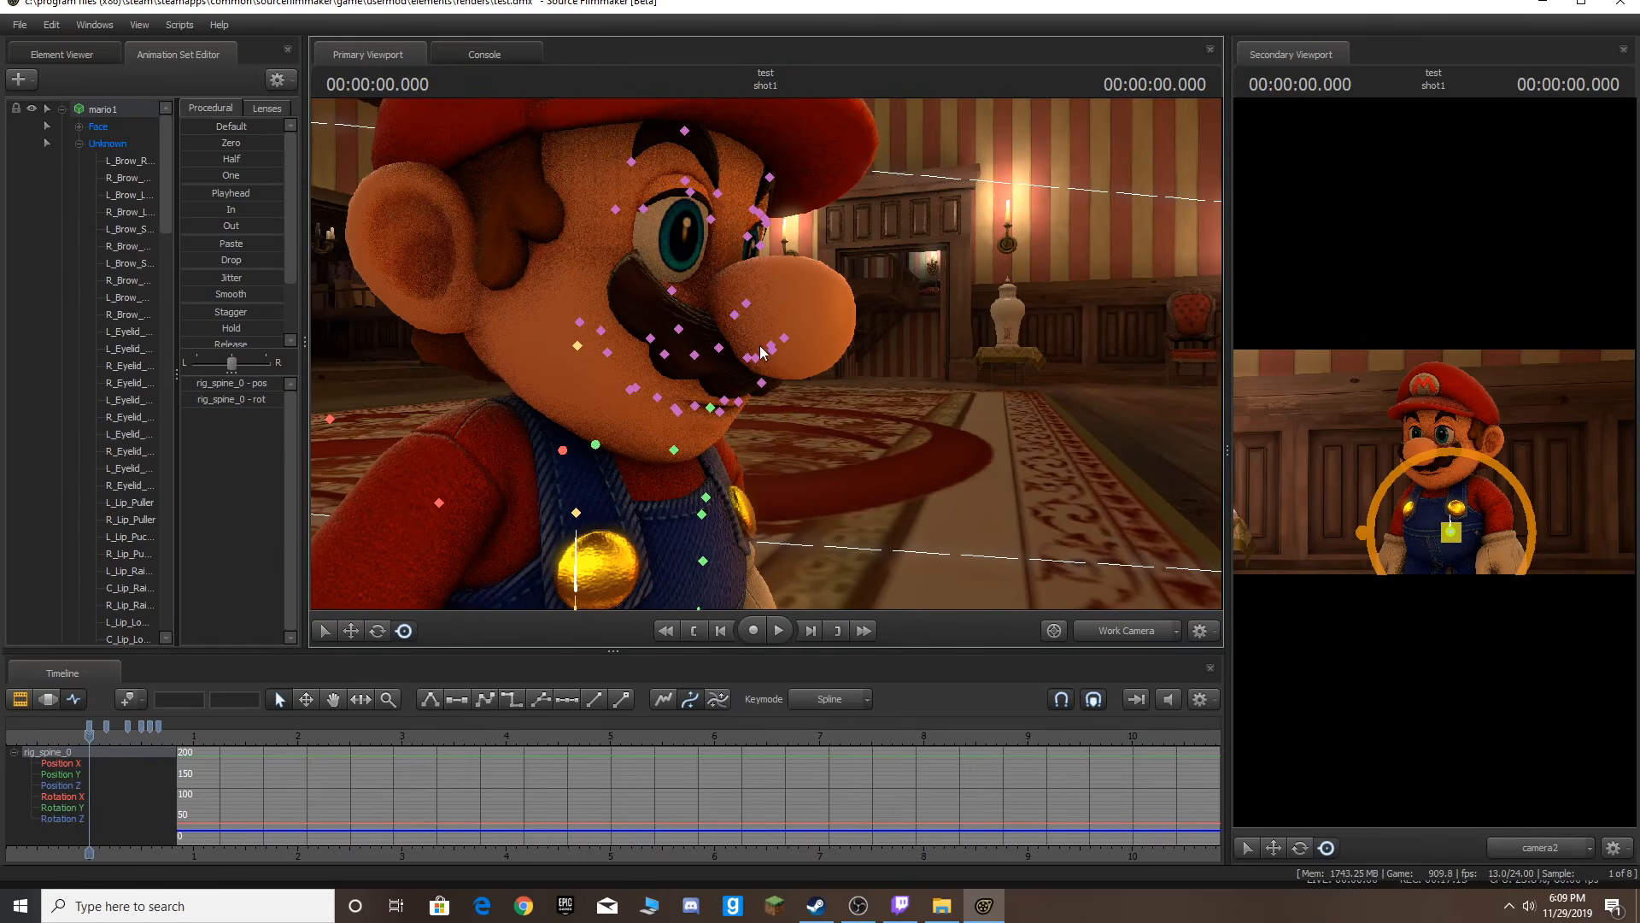
click(773, 299)
drag(771, 291, 851, 393)
key(ctrl)
key(w)
key(s)
key(w)
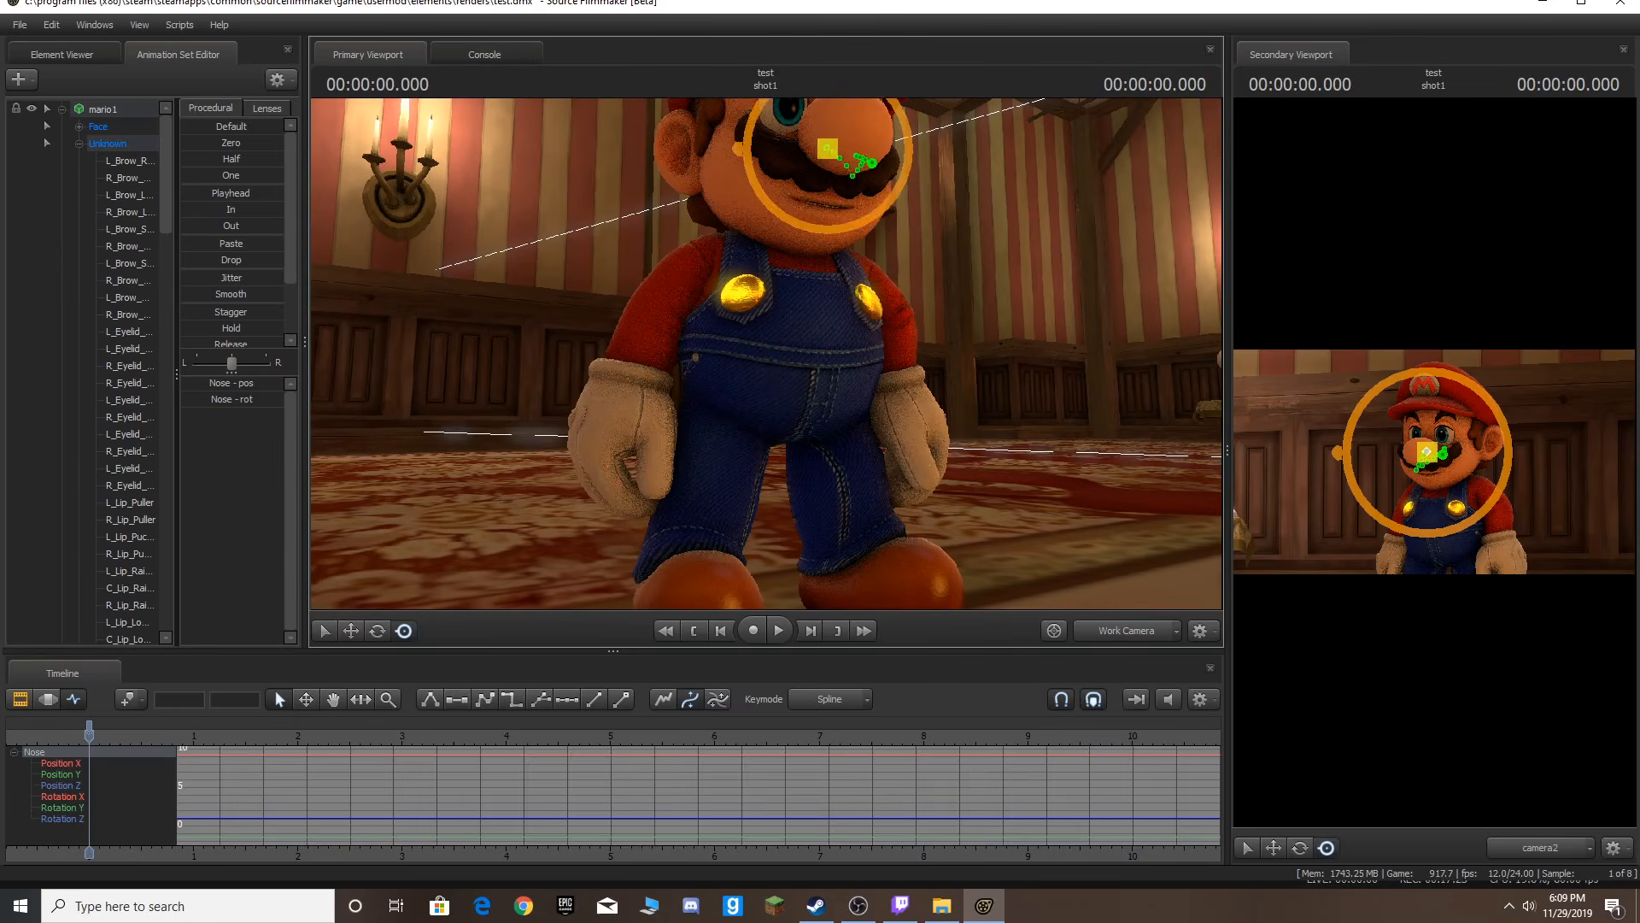
ctrl+click(634, 386)
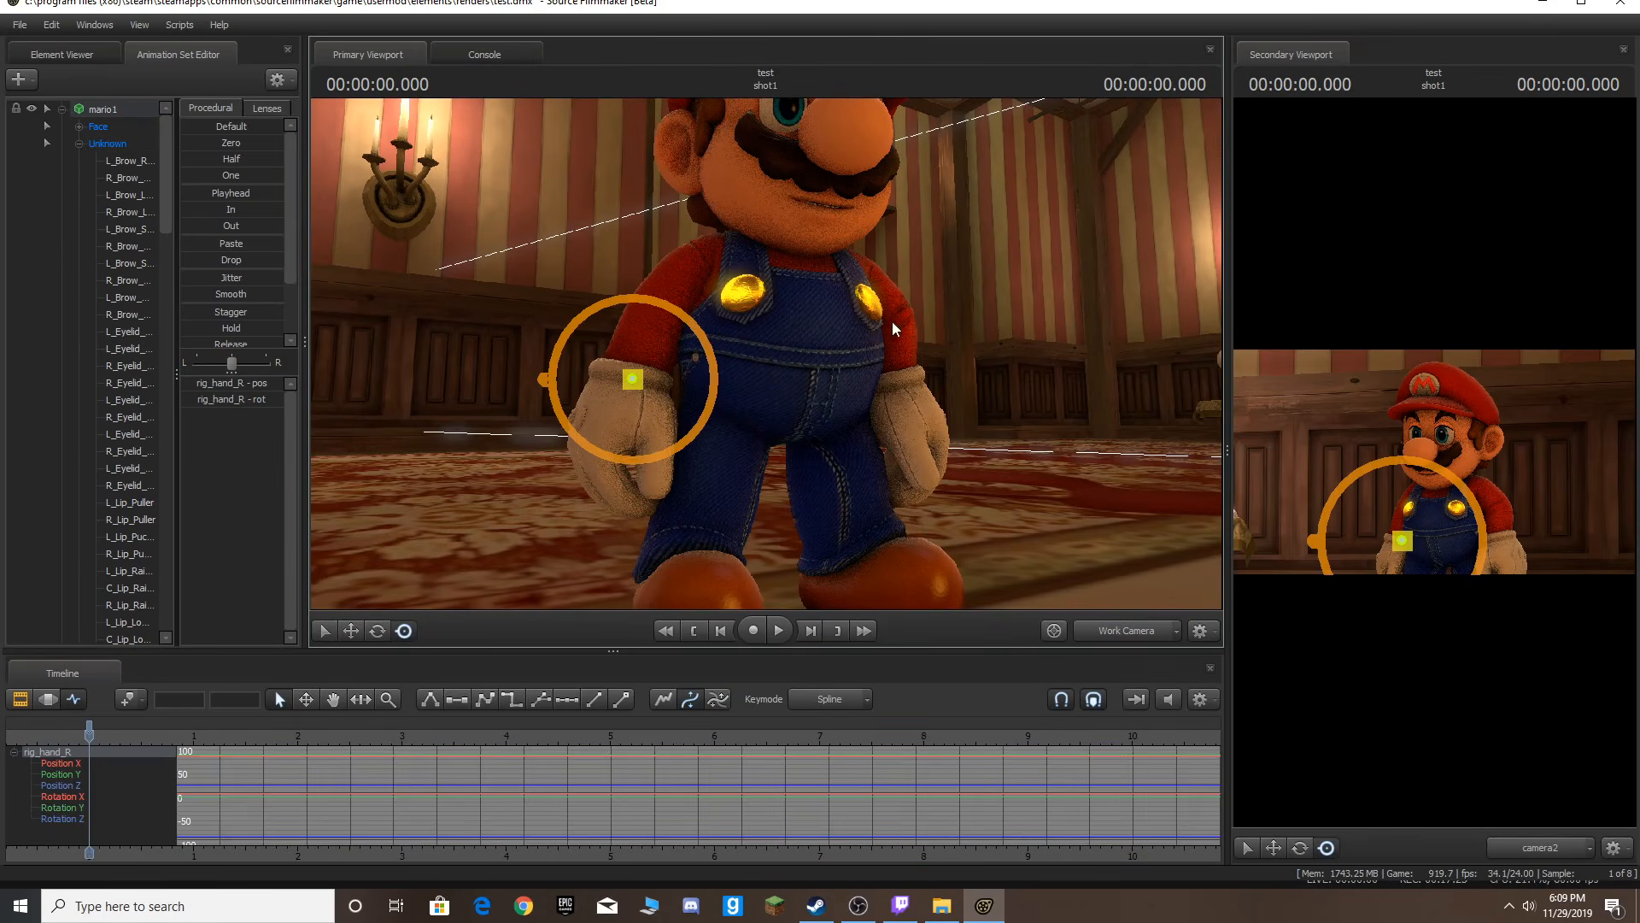
key(ctrl)
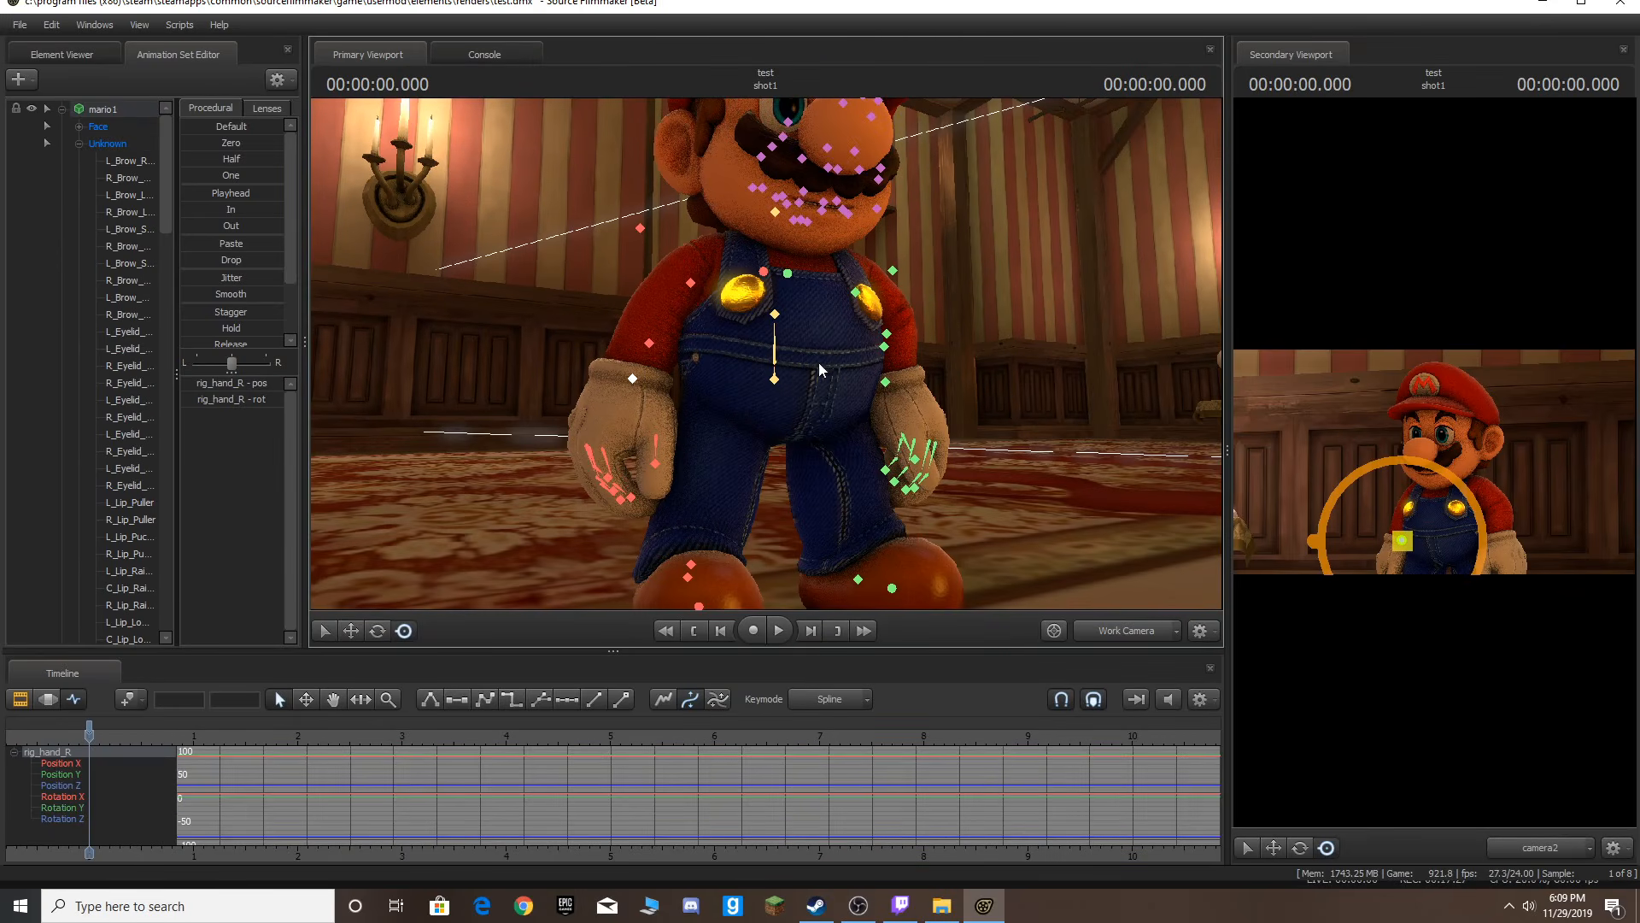
drag(926, 332, 938, 362)
key(s)
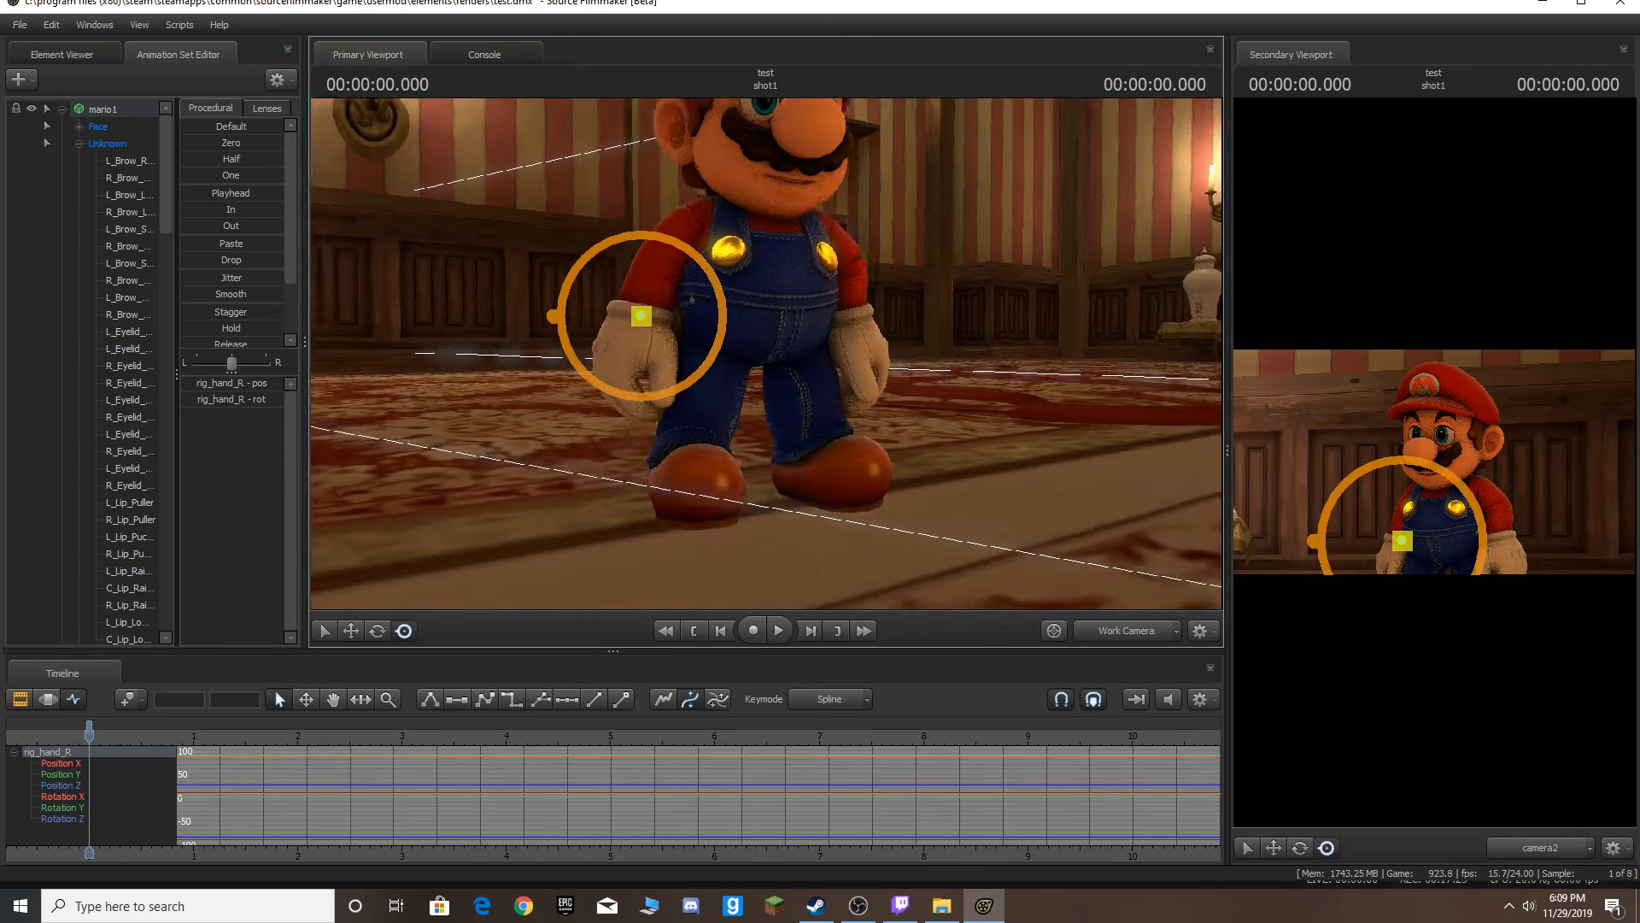
drag(767, 363, 766, 352)
key(d)
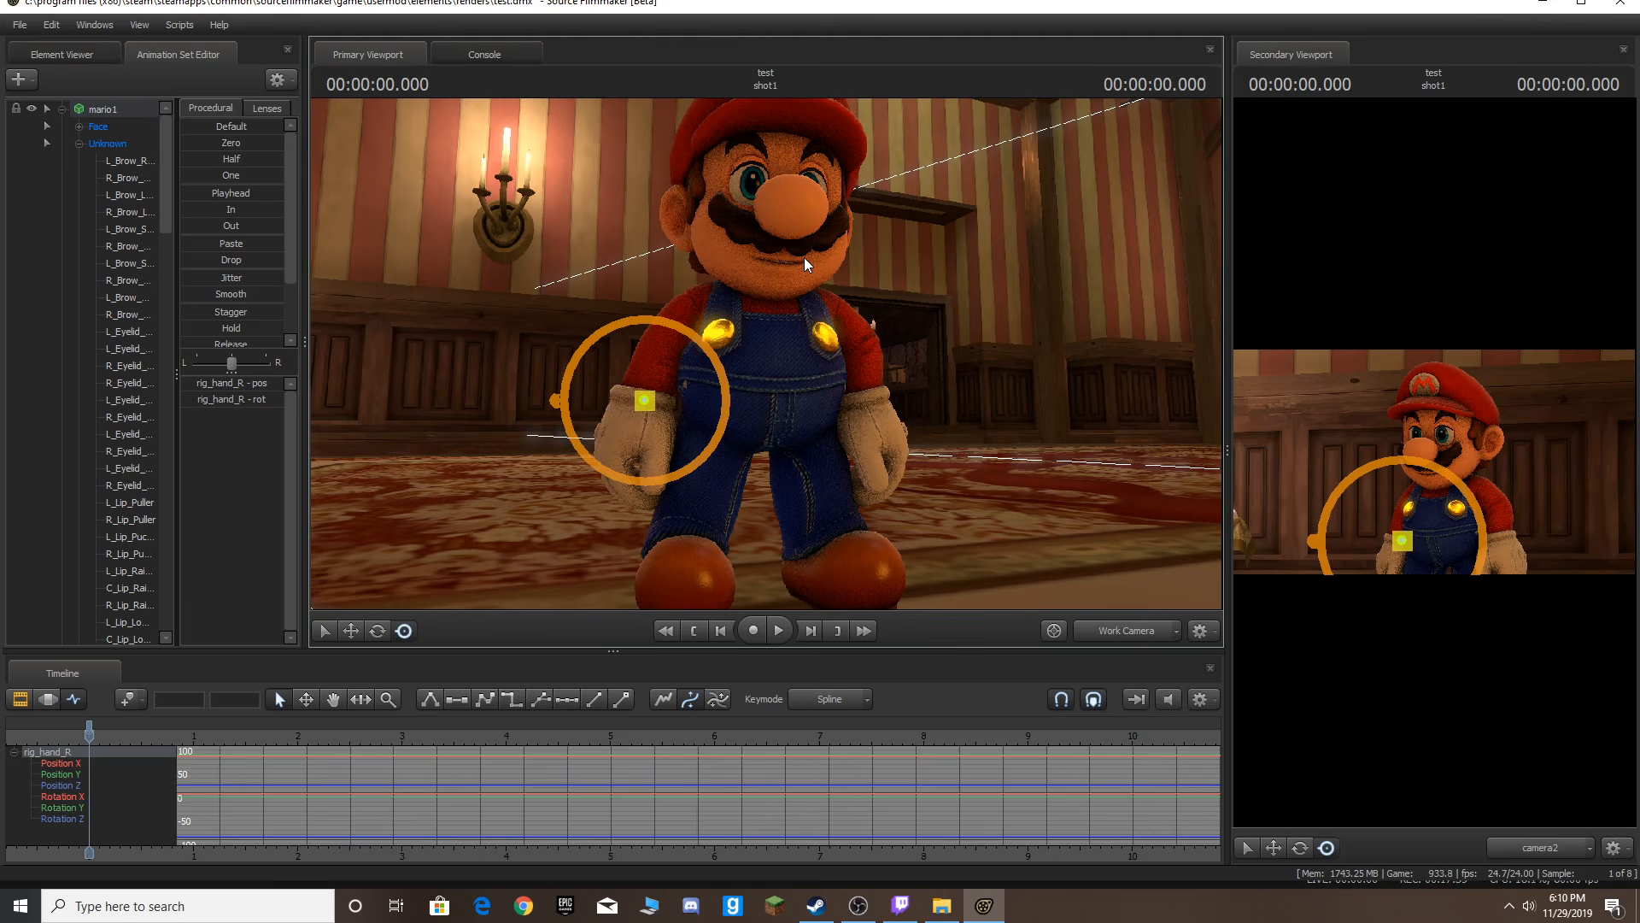
drag(868, 220, 766, 299)
key(w)
key(ctrl)
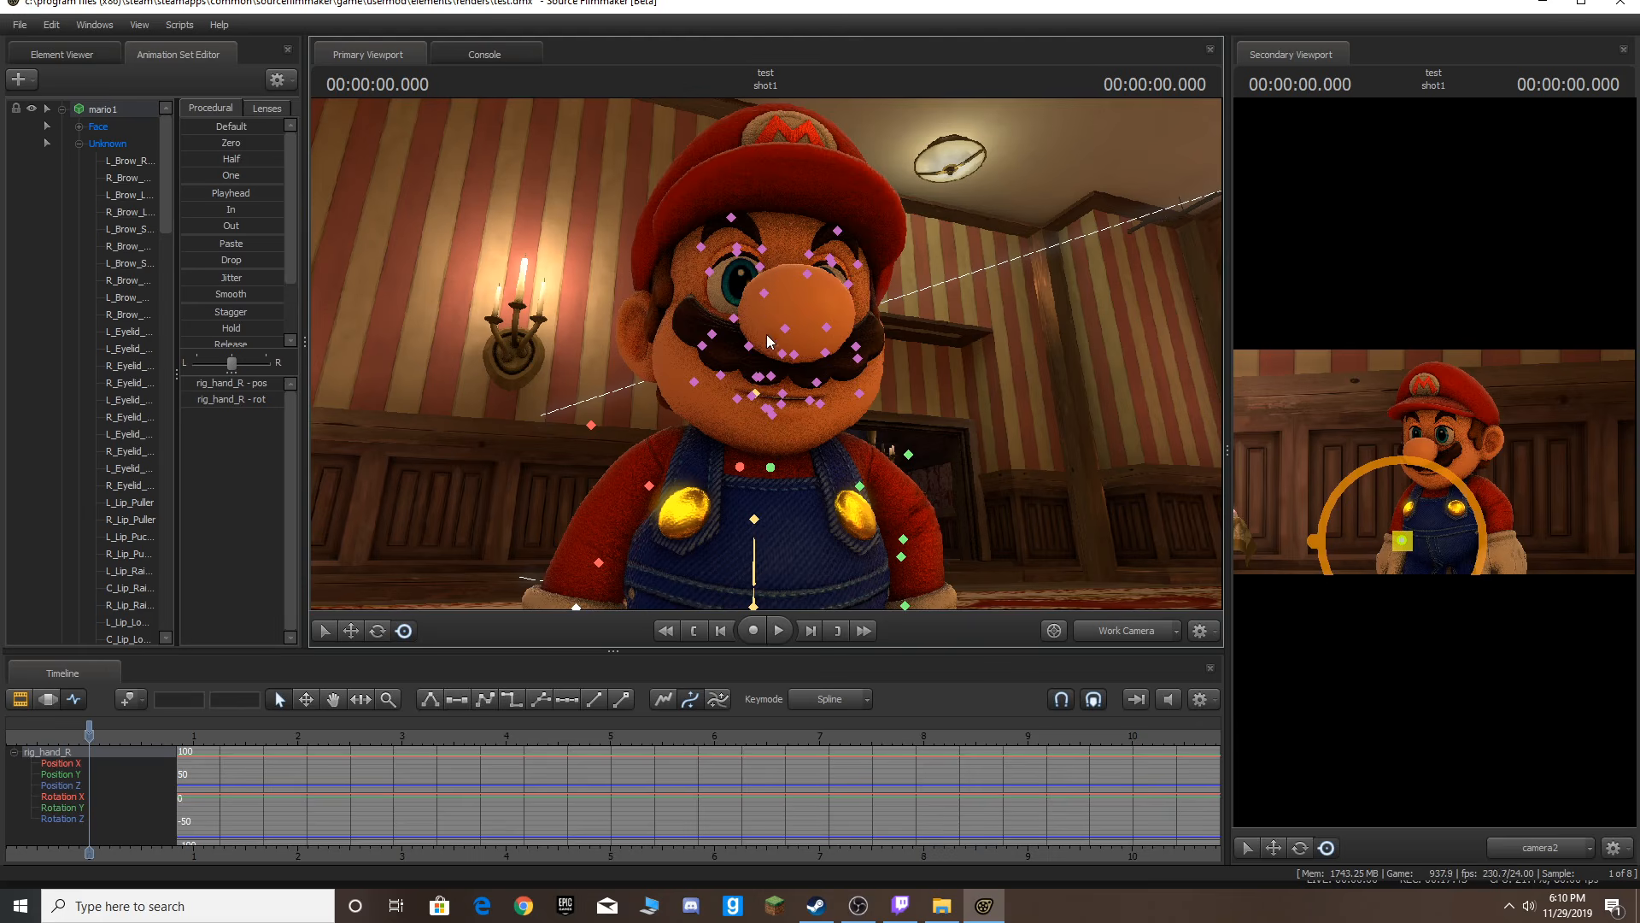
ctrl+click(754, 393)
key(s)
drag(925, 371, 880, 465)
drag(766, 353, 766, 349)
key(ctrl)
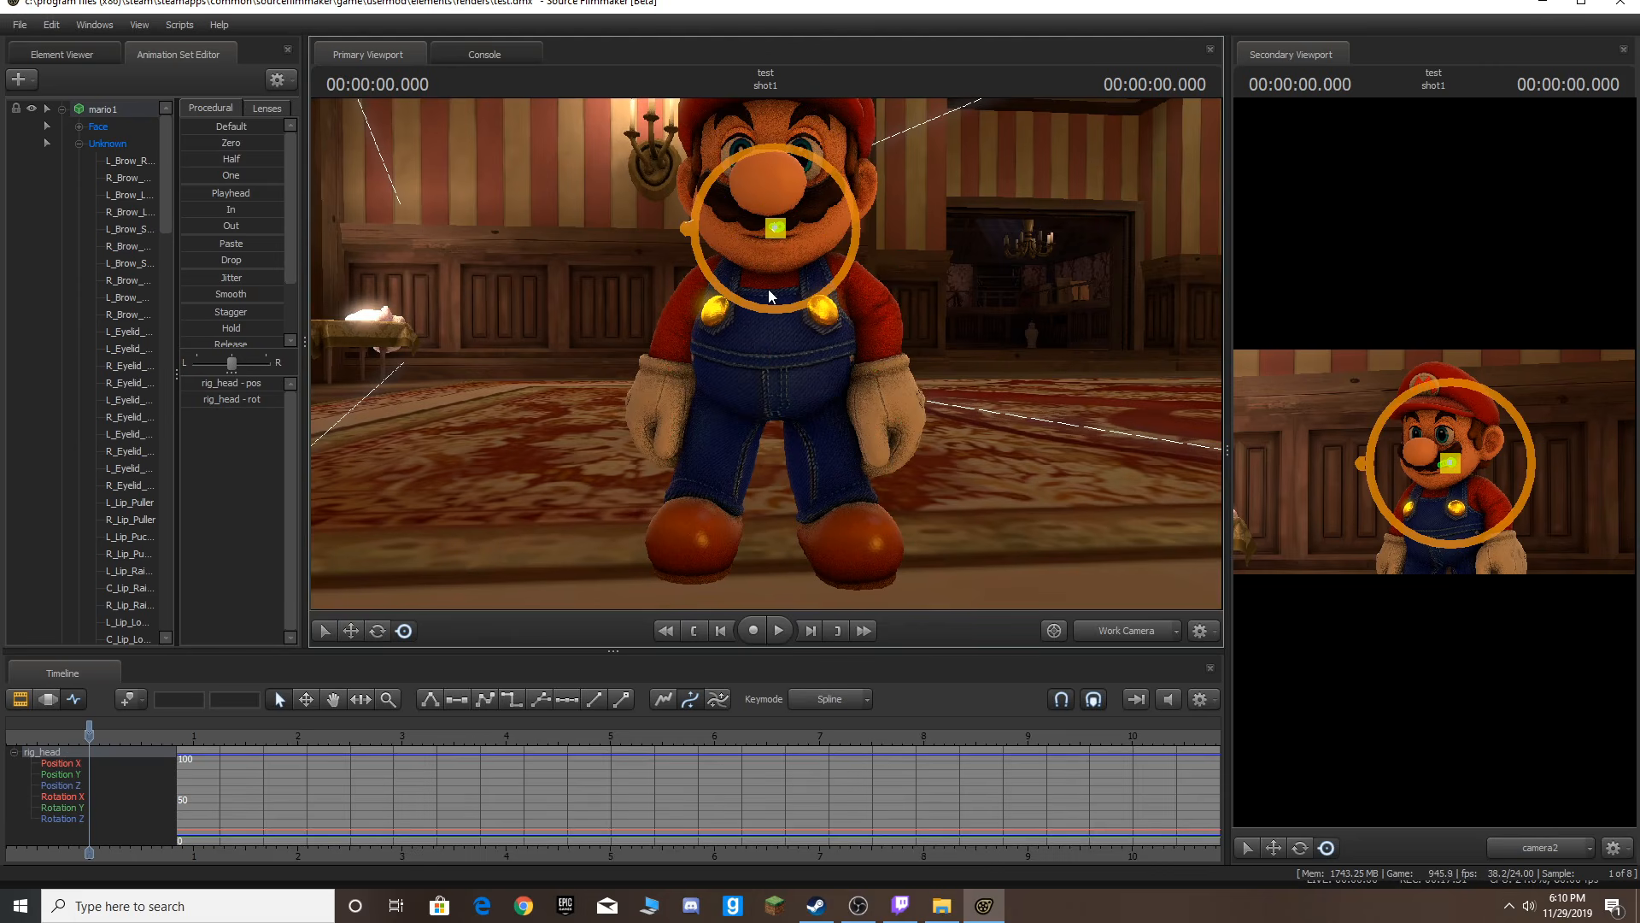
Inspect the spine and head controls' keyframes on the timeline.
scroll(142, 738, up, 5)
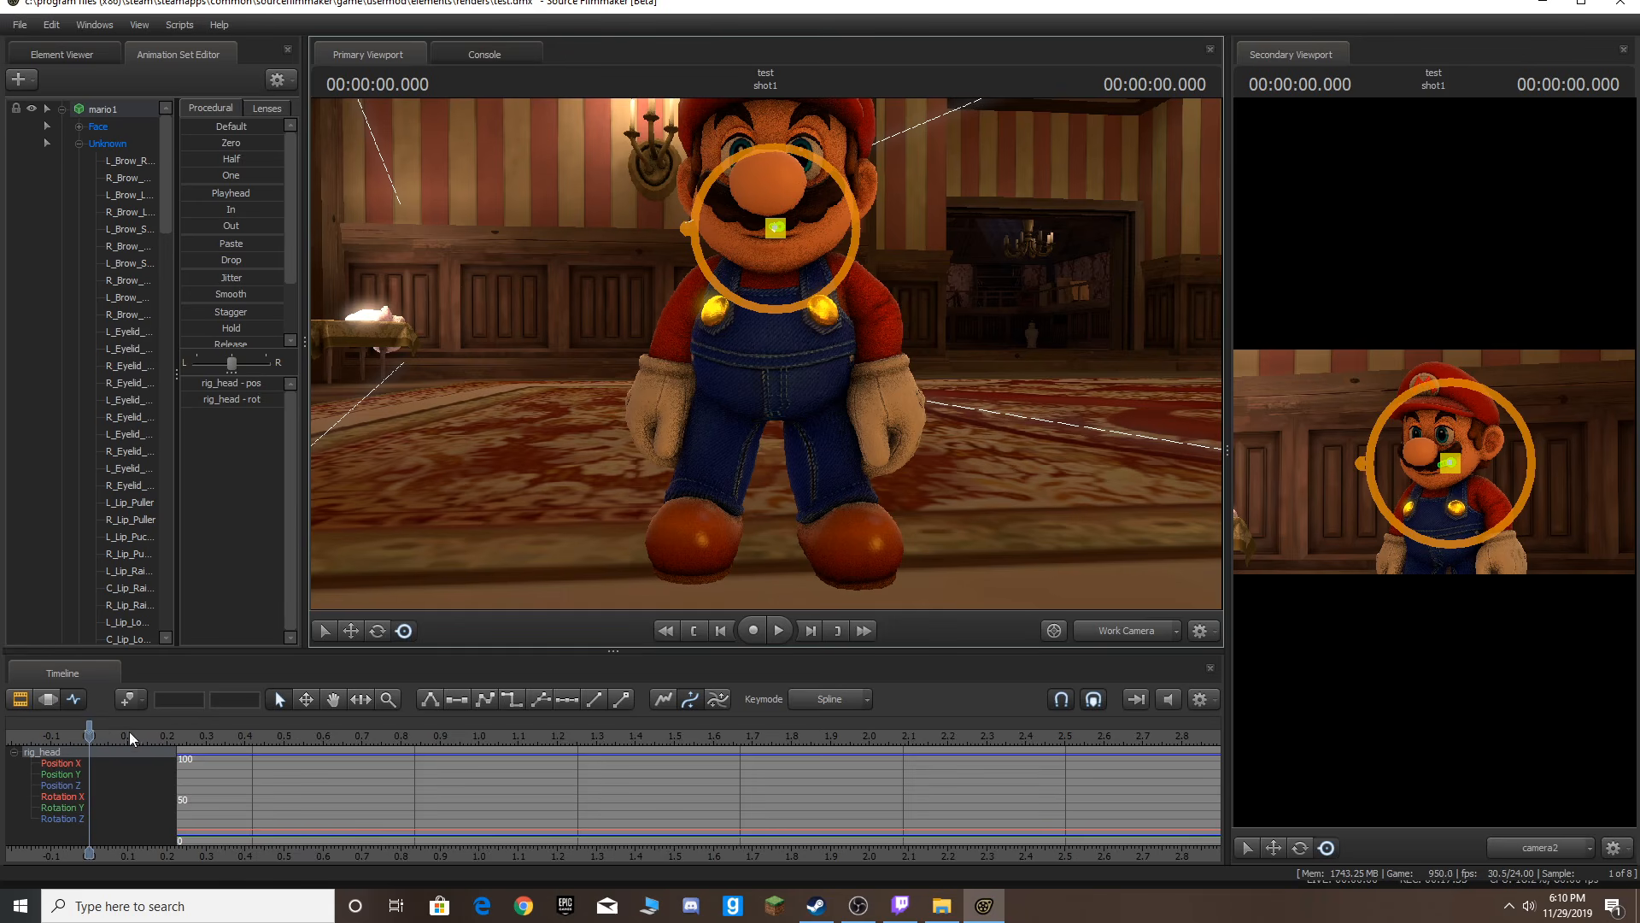
key(ctrl)
ctrl+click(776, 354)
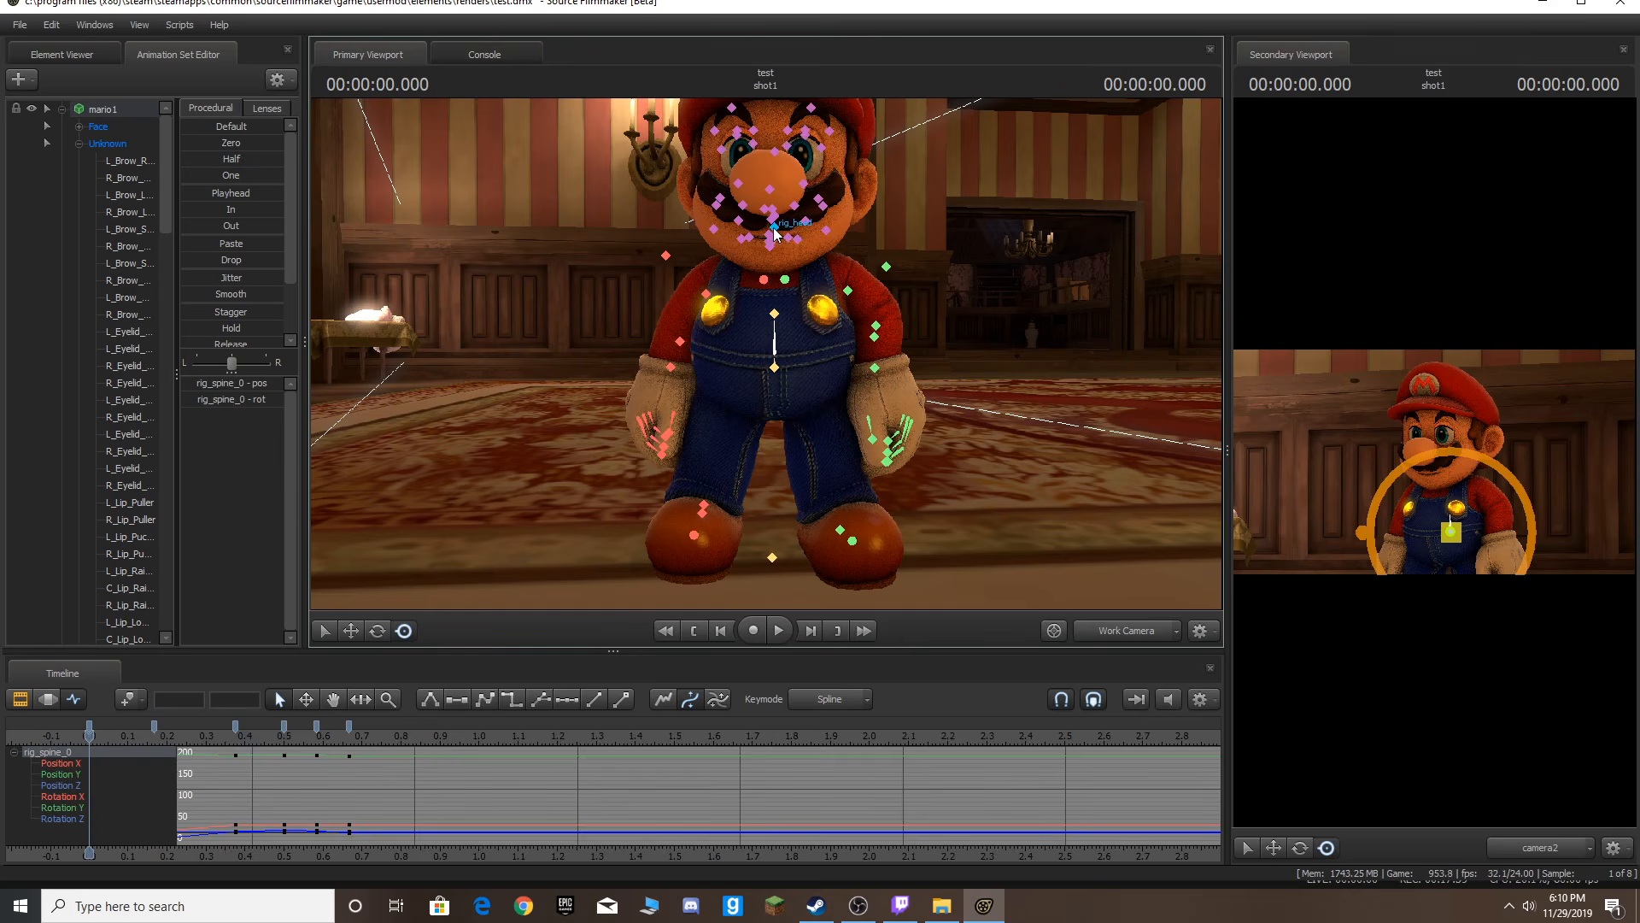
ctrl+click(775, 229)
key(ctrl)
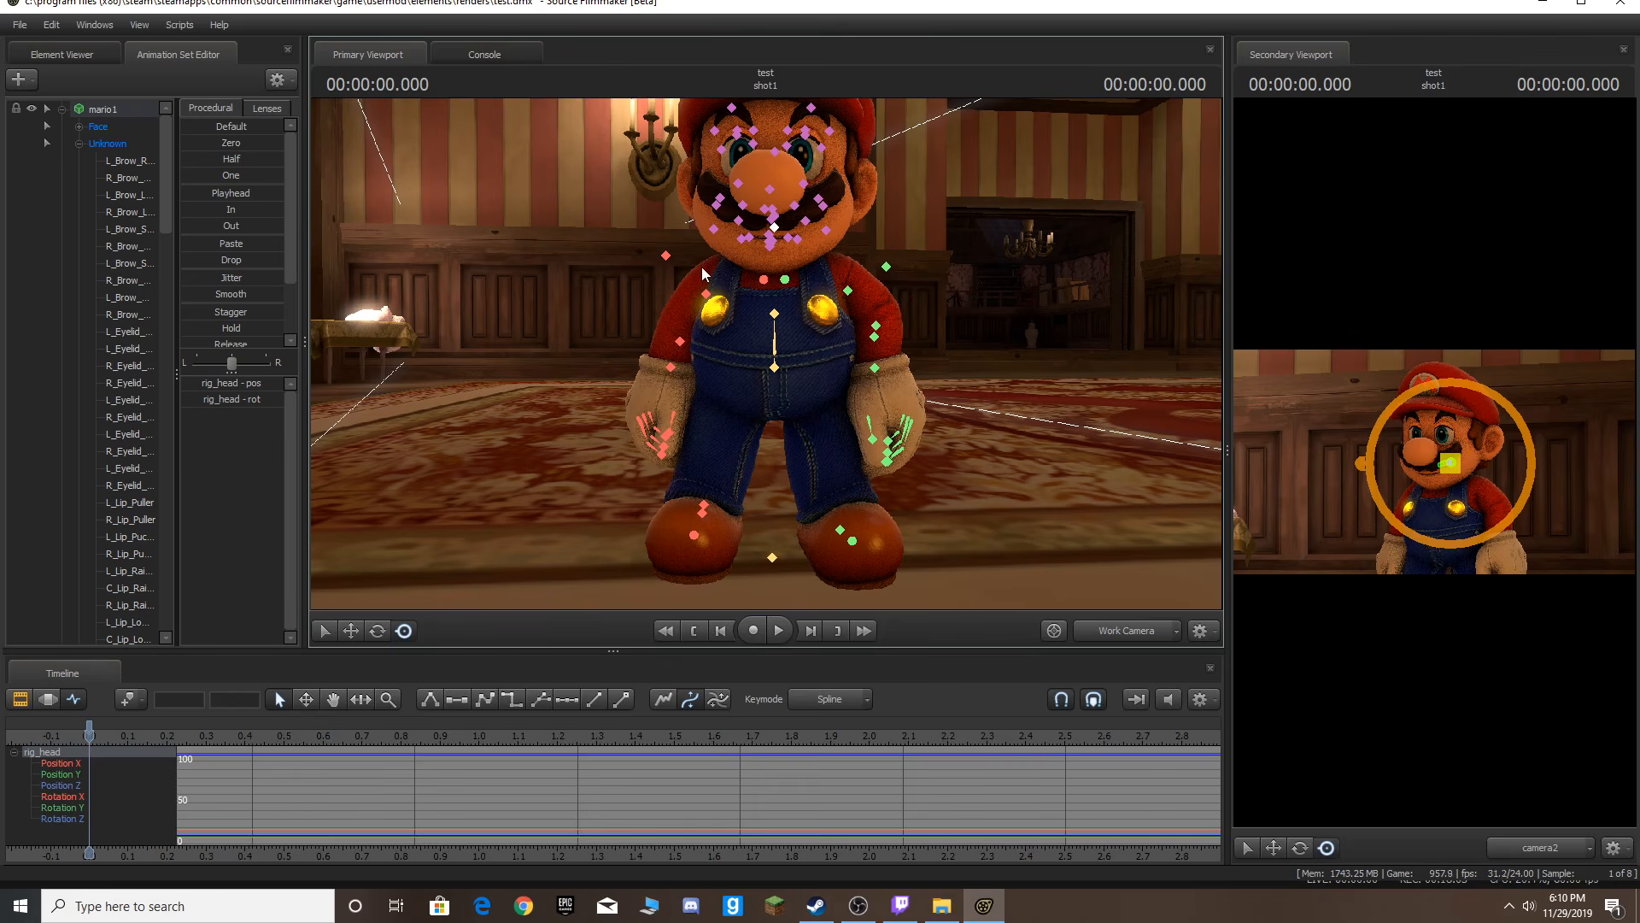
Step three frames forward and try rotating Mario's tongue control.
click(129, 112)
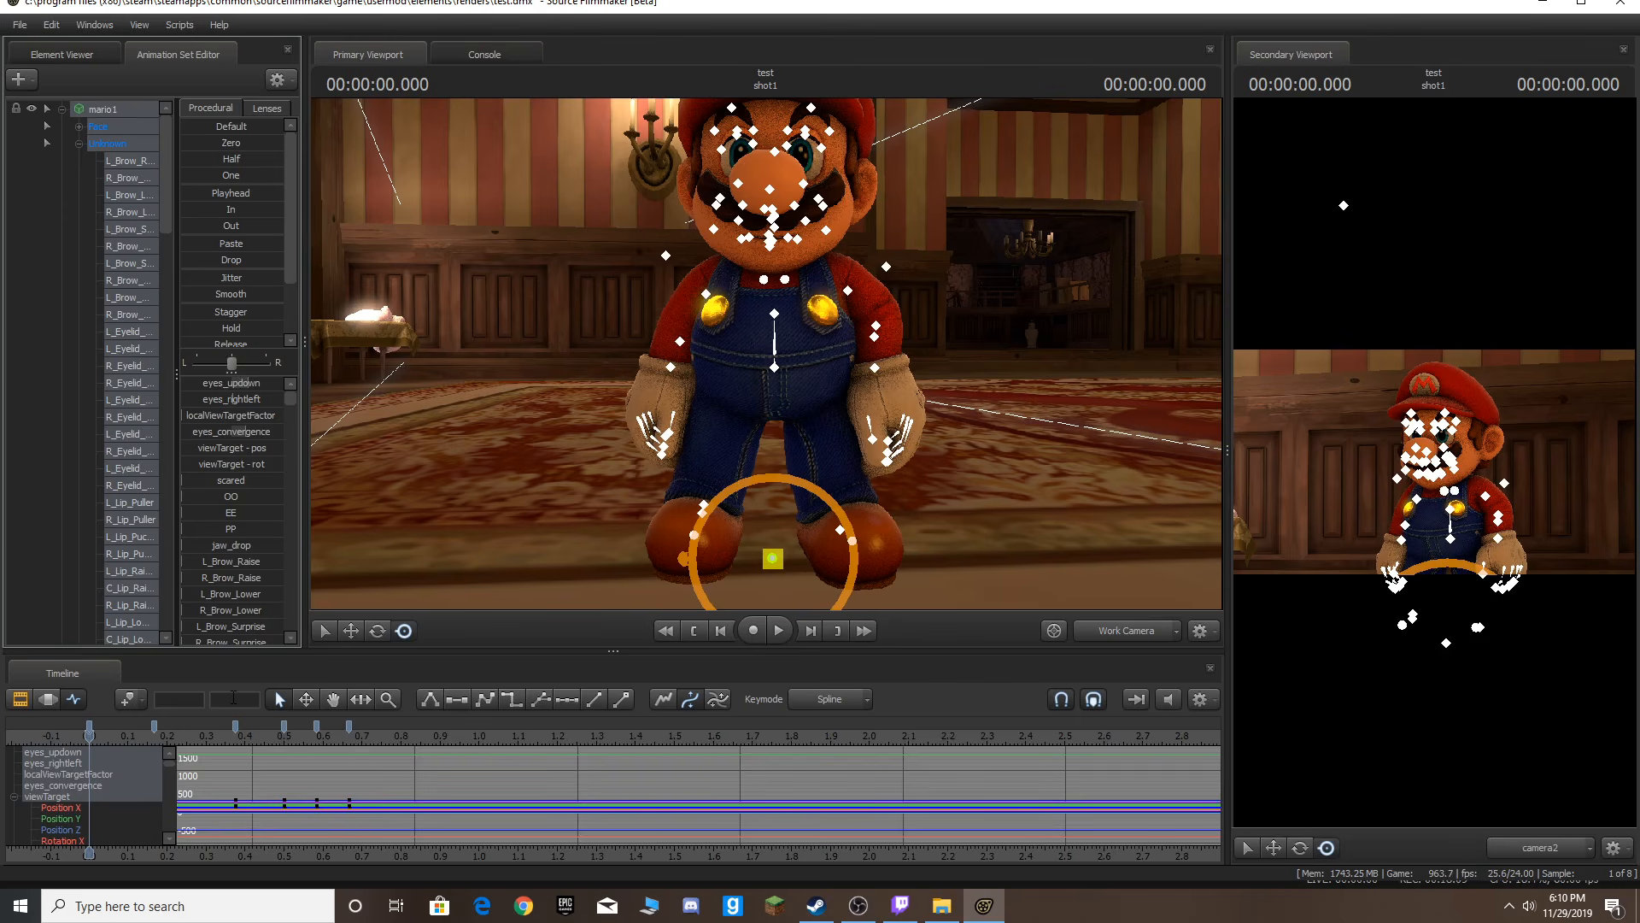
key(Right)
key(Right)
key(Right)
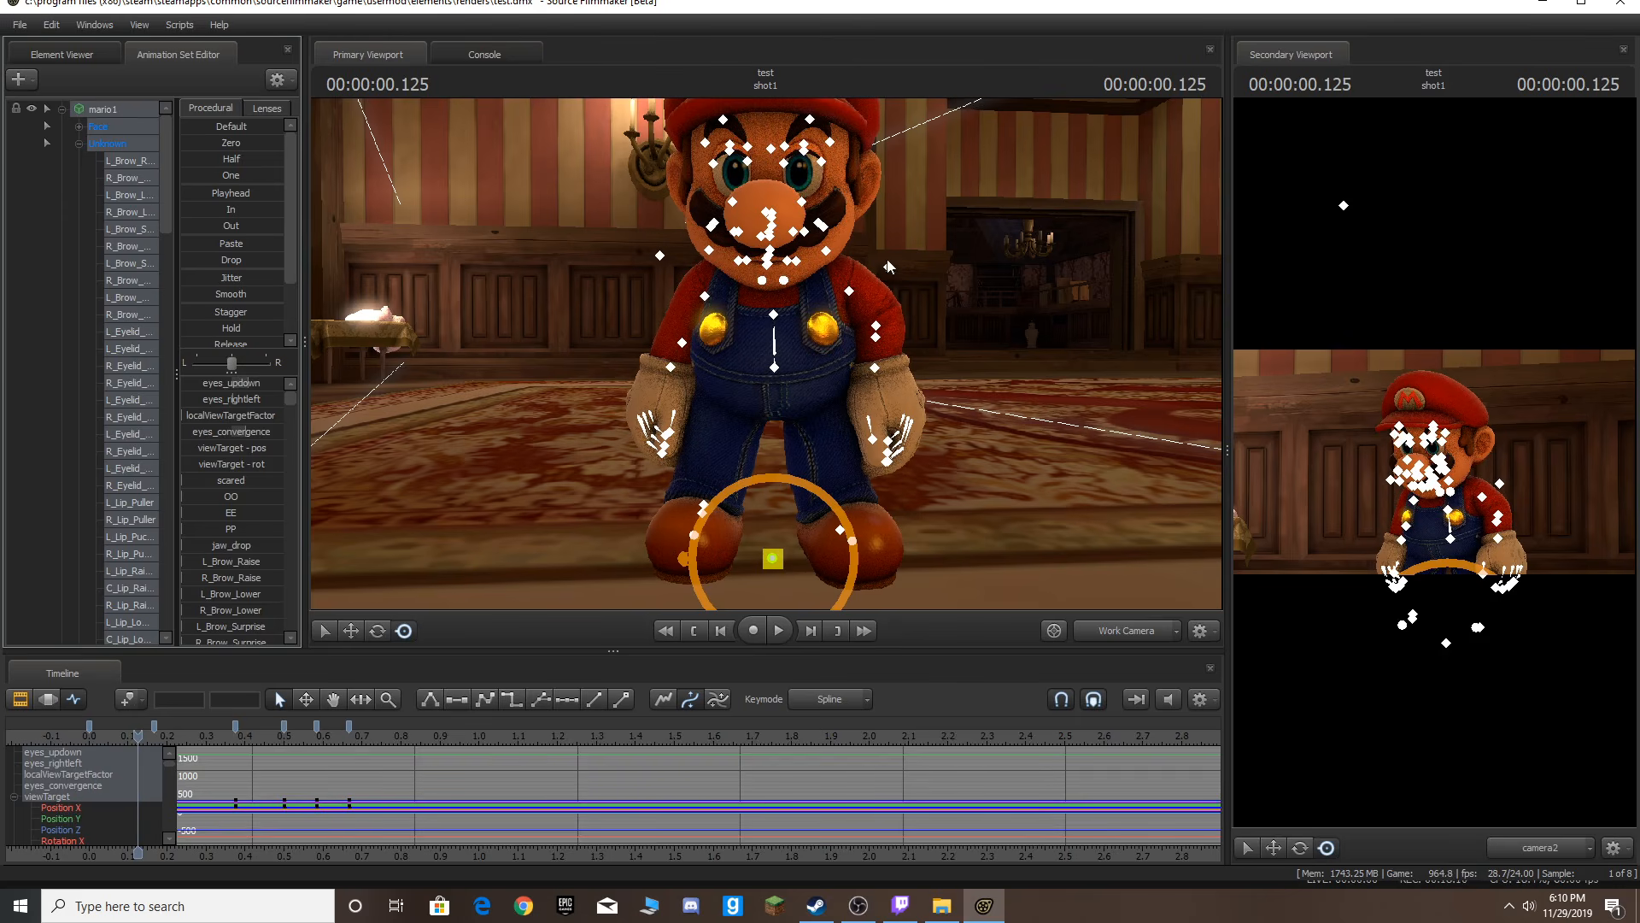
key(ctrl)
ctrl+click(771, 249)
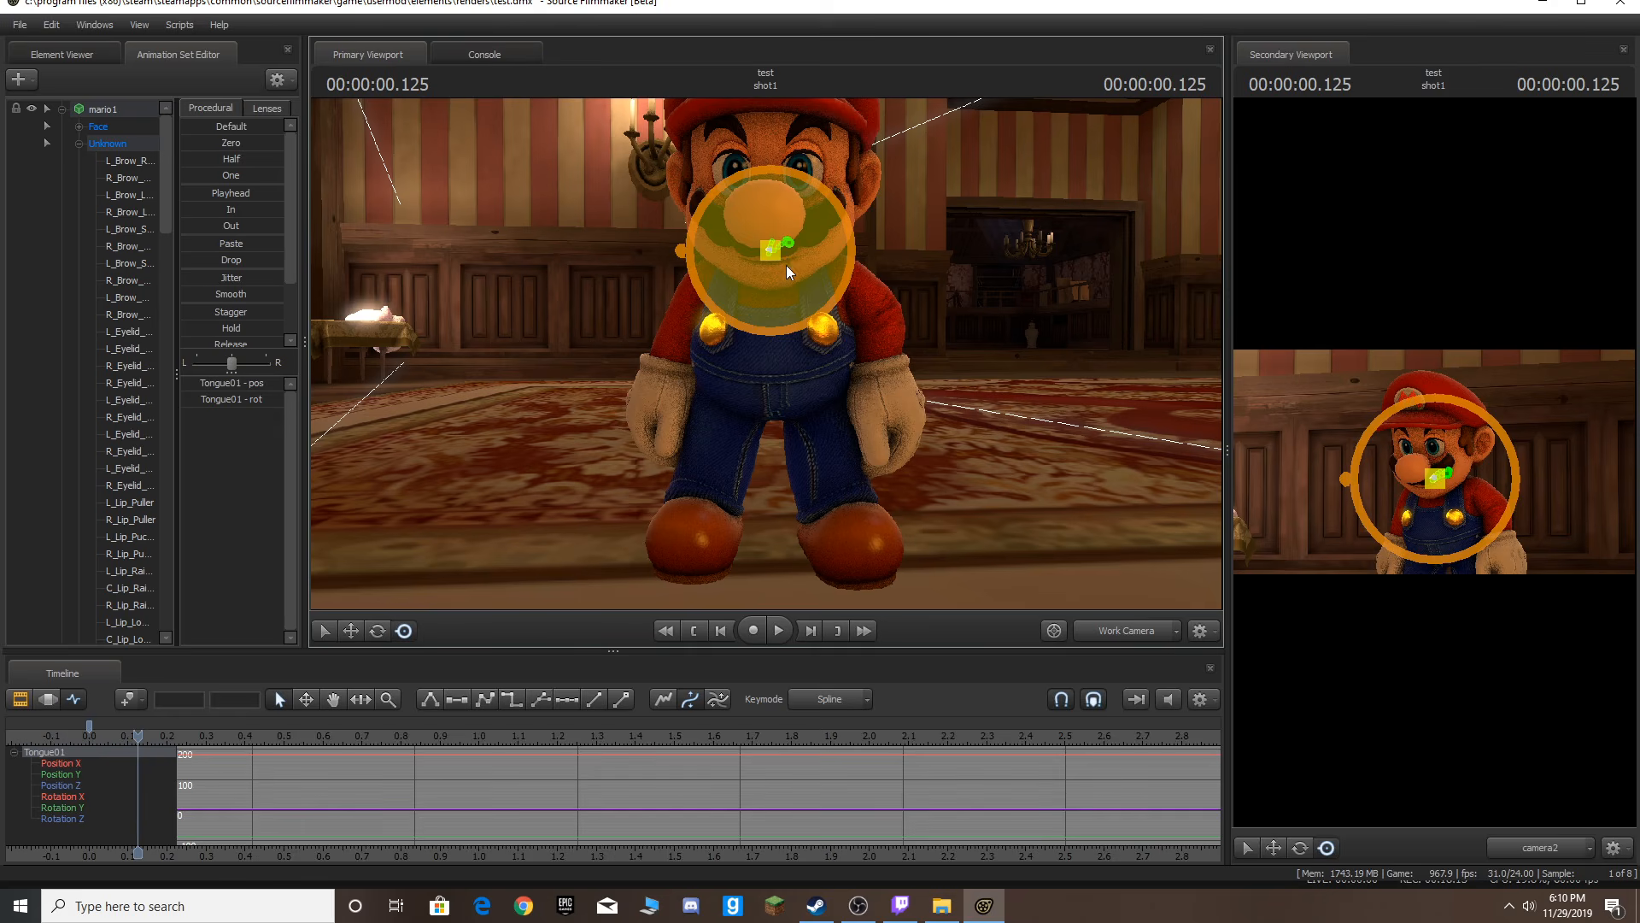
drag(801, 193, 883, 225)
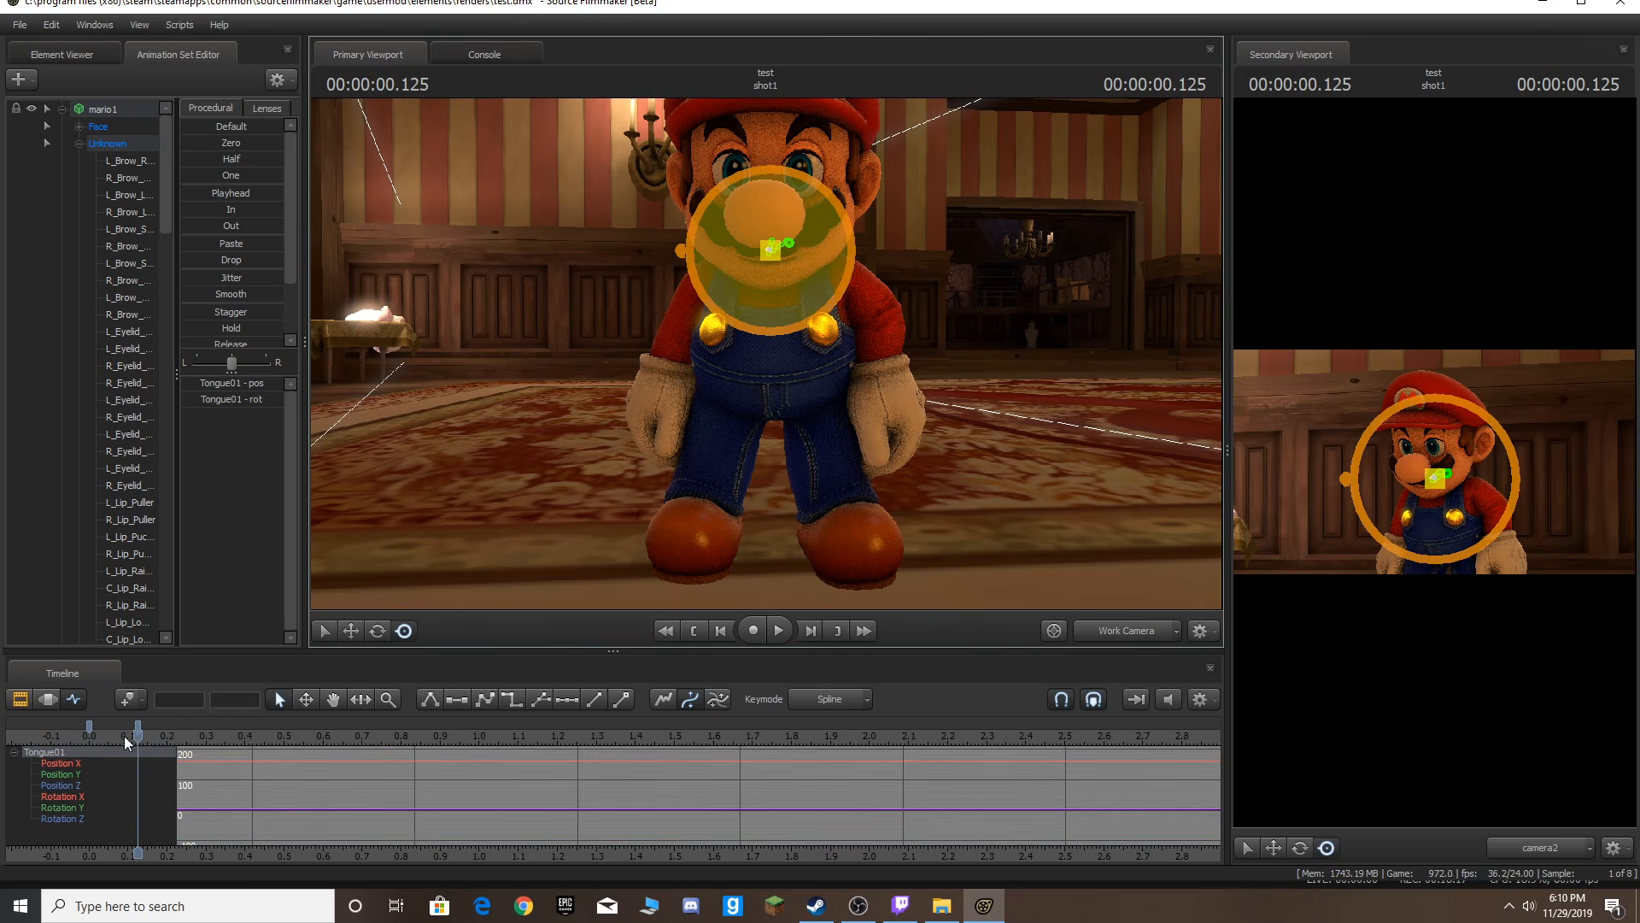
click(100, 115)
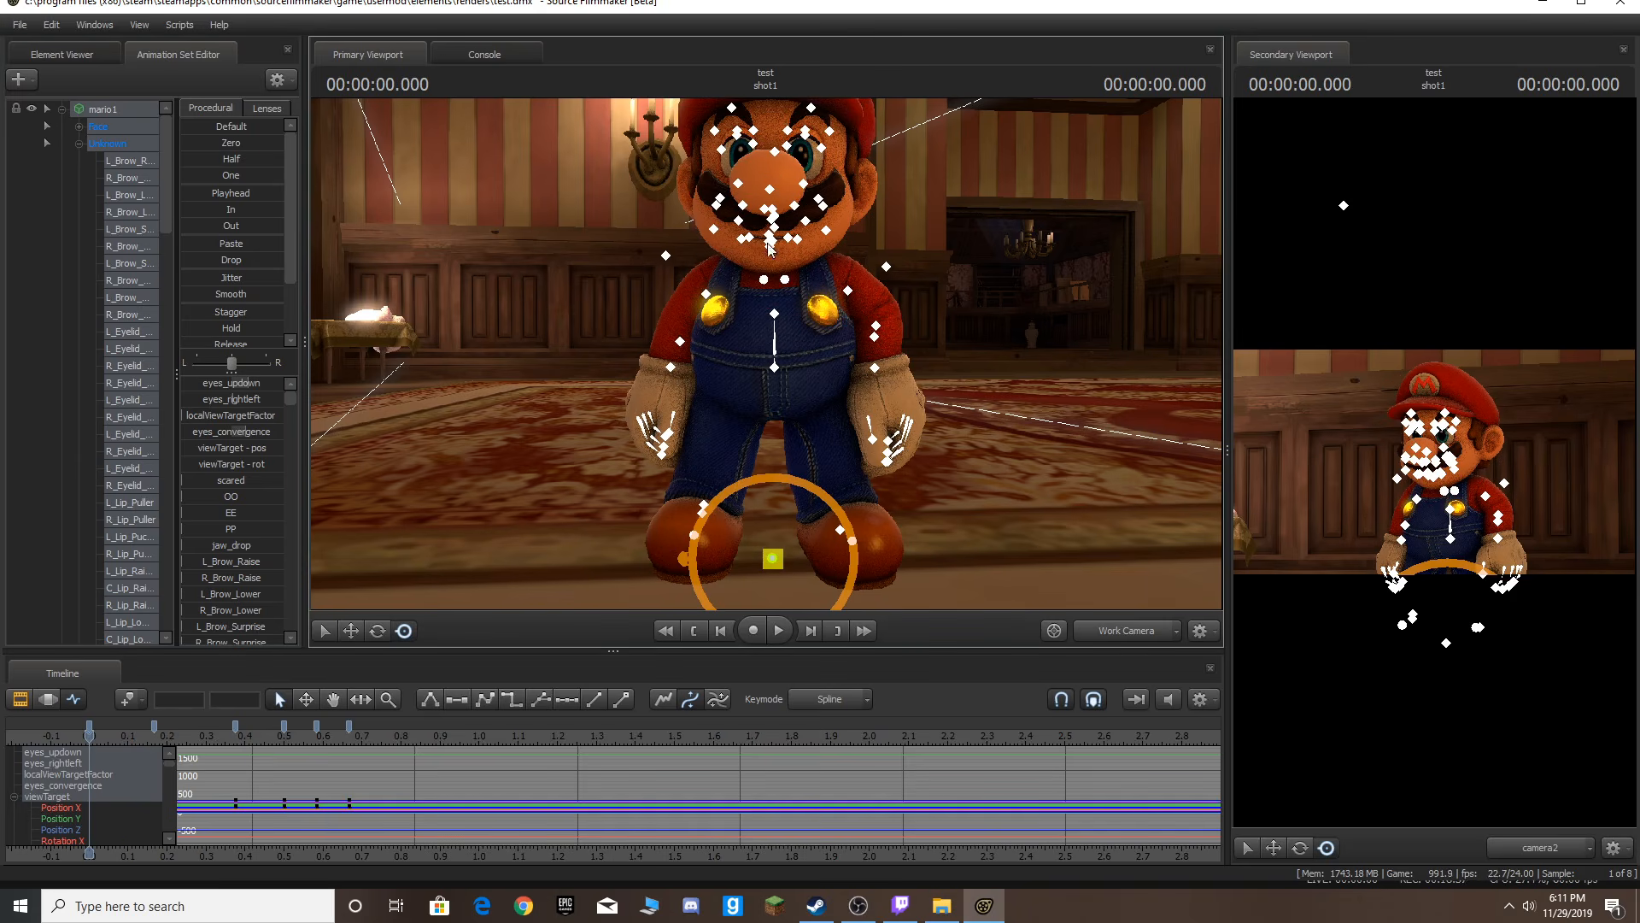
Select Mario's head control, move two frames from the start, and rotate the head upward.
key(ctrl)
click(774, 229)
key(Right)
key(Right)
key(Right)
key(Right)
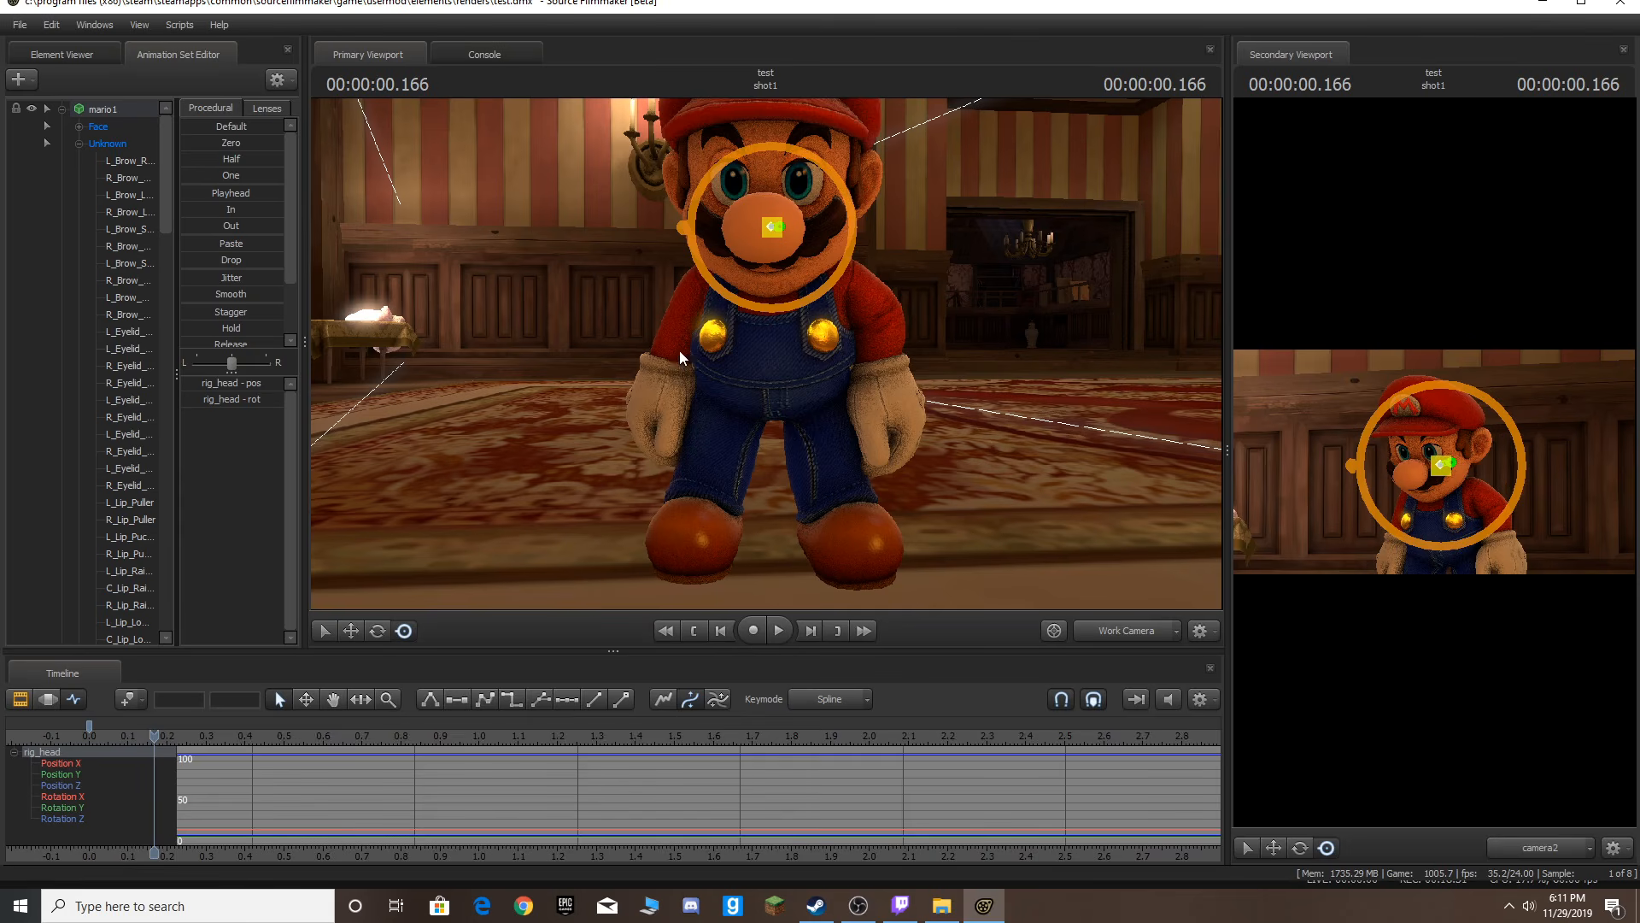
key(Left)
key(Left)
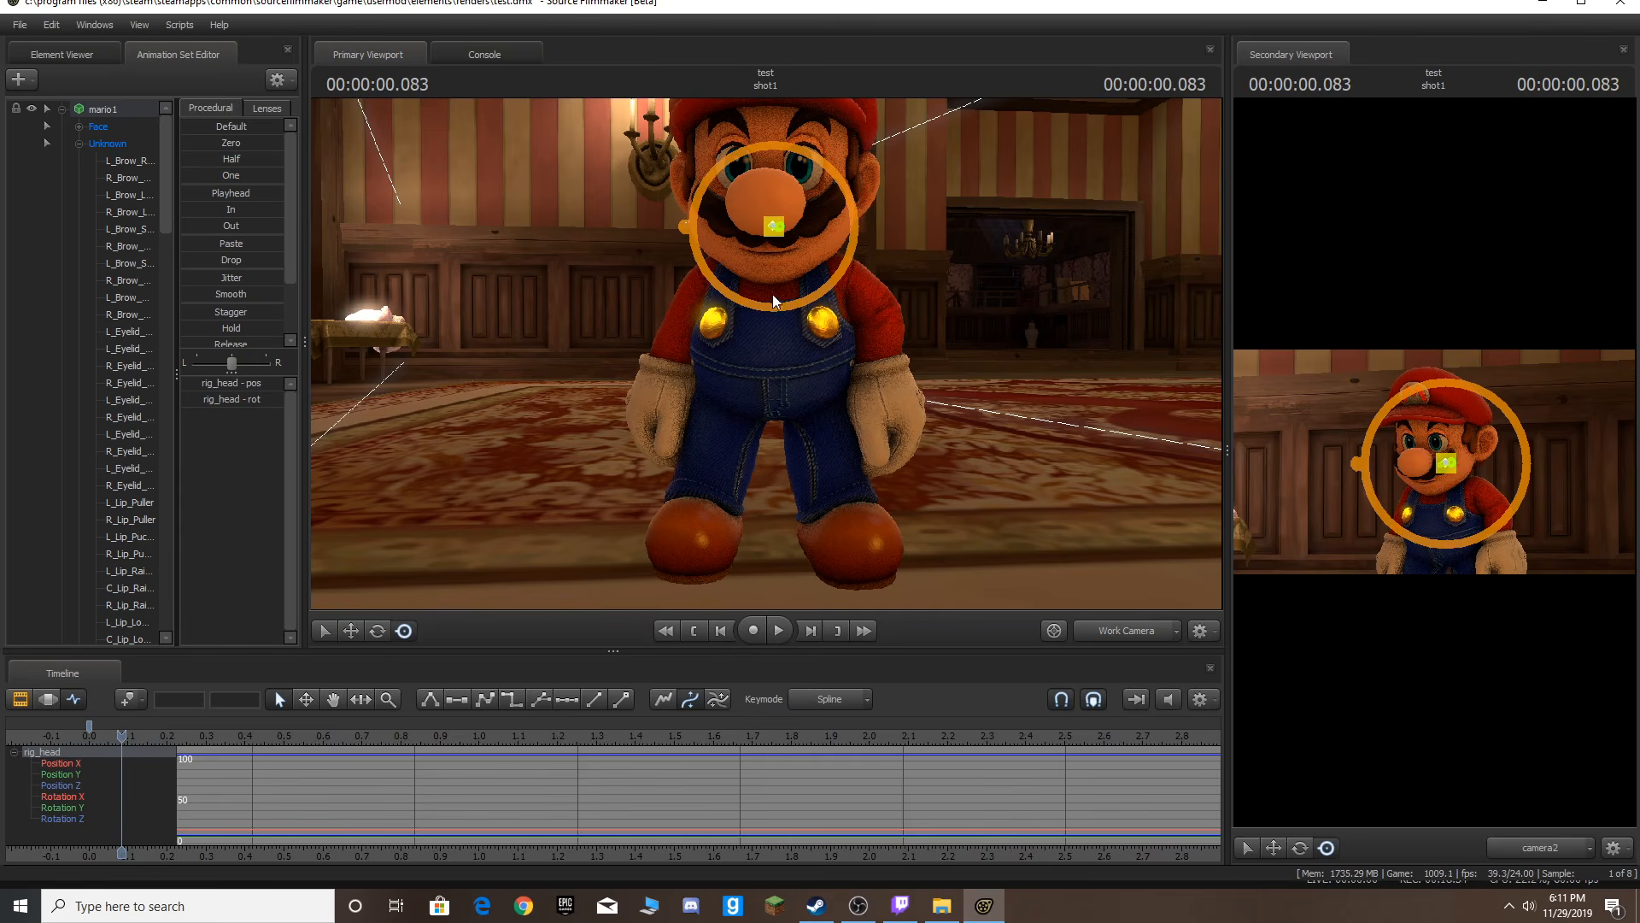
drag(781, 337, 772, 271)
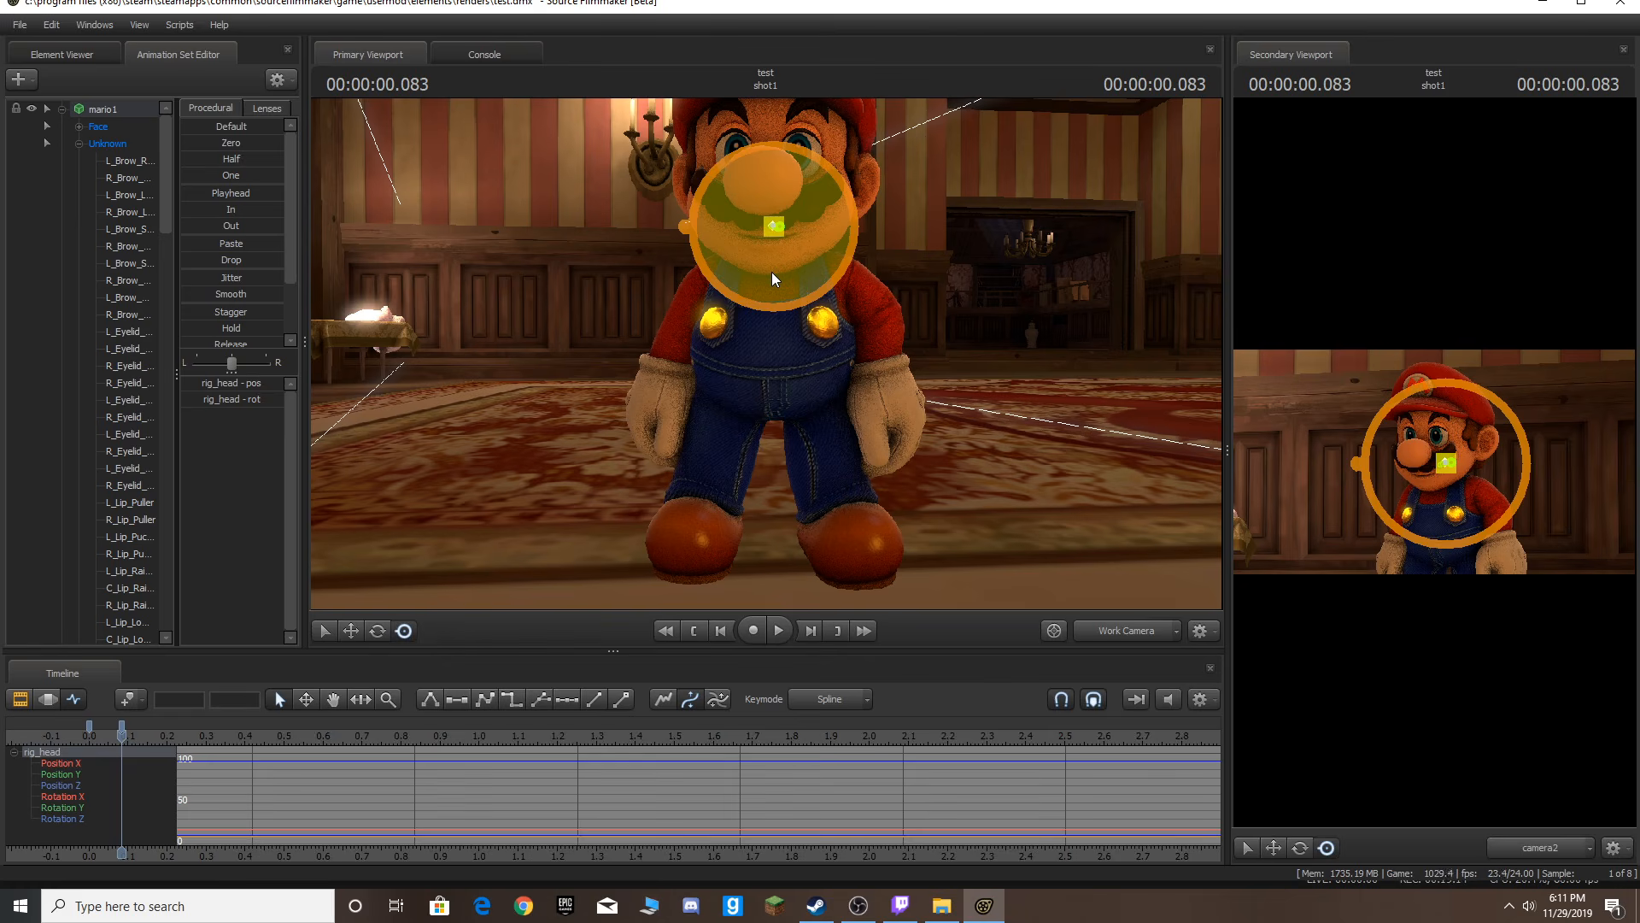
Replay from the start, then three frames in rotate Mario's head back down.
key(Left)
key(Left)
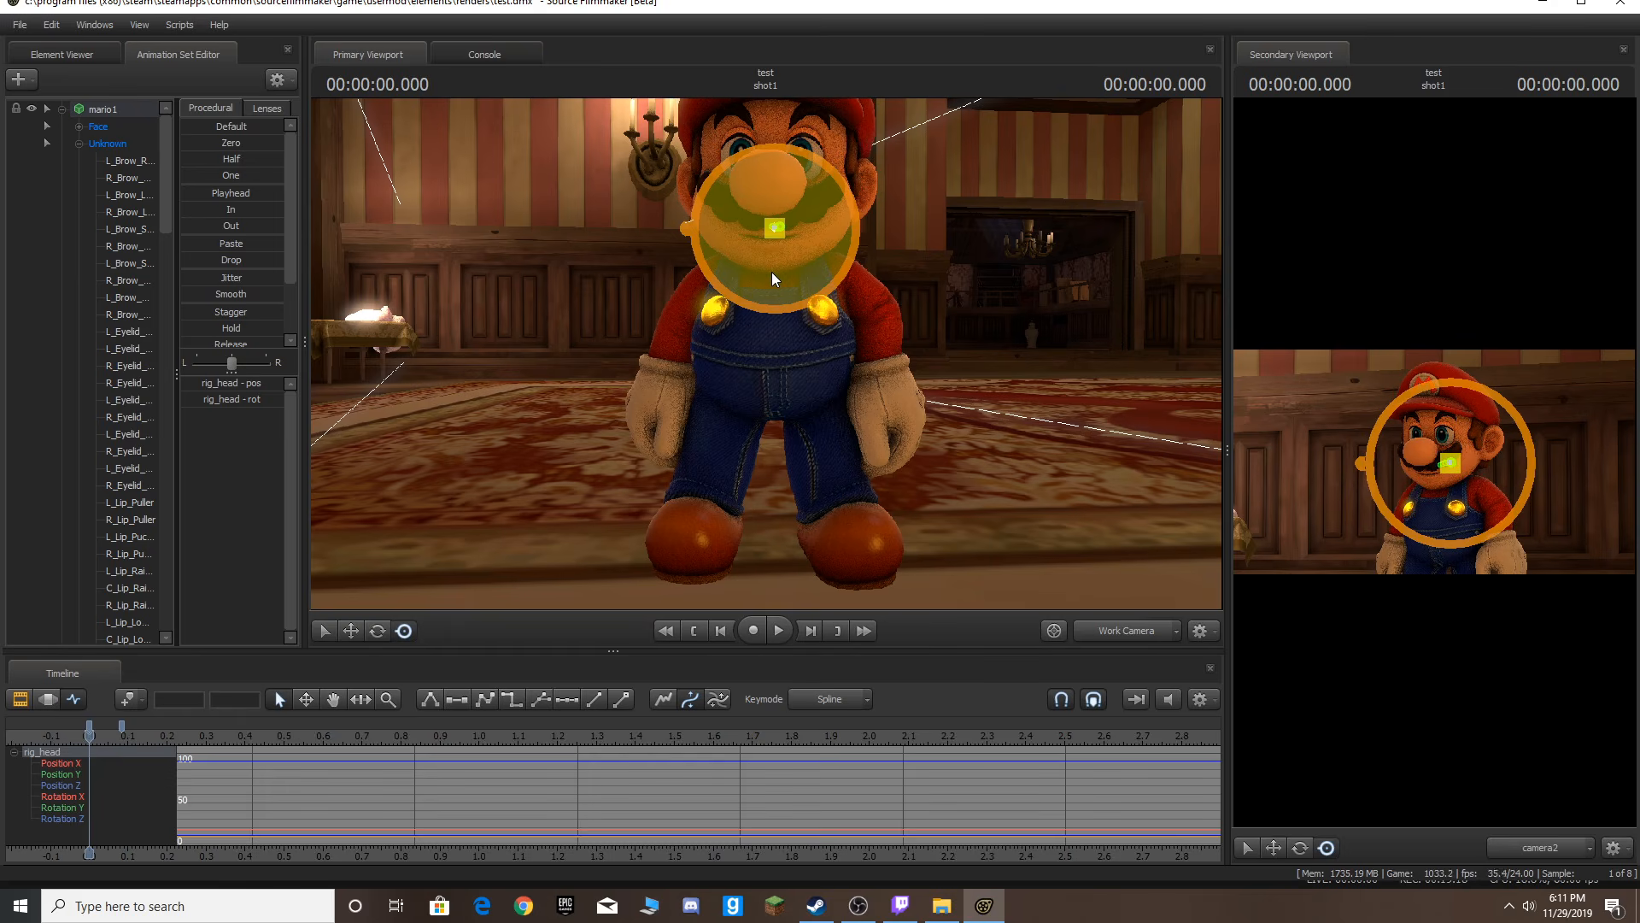
key(space)
key(space)
mouse_move(135, 724)
mouse_down()
mouse_move(150, 724)
mouse_move(110, 735)
mouse_up()
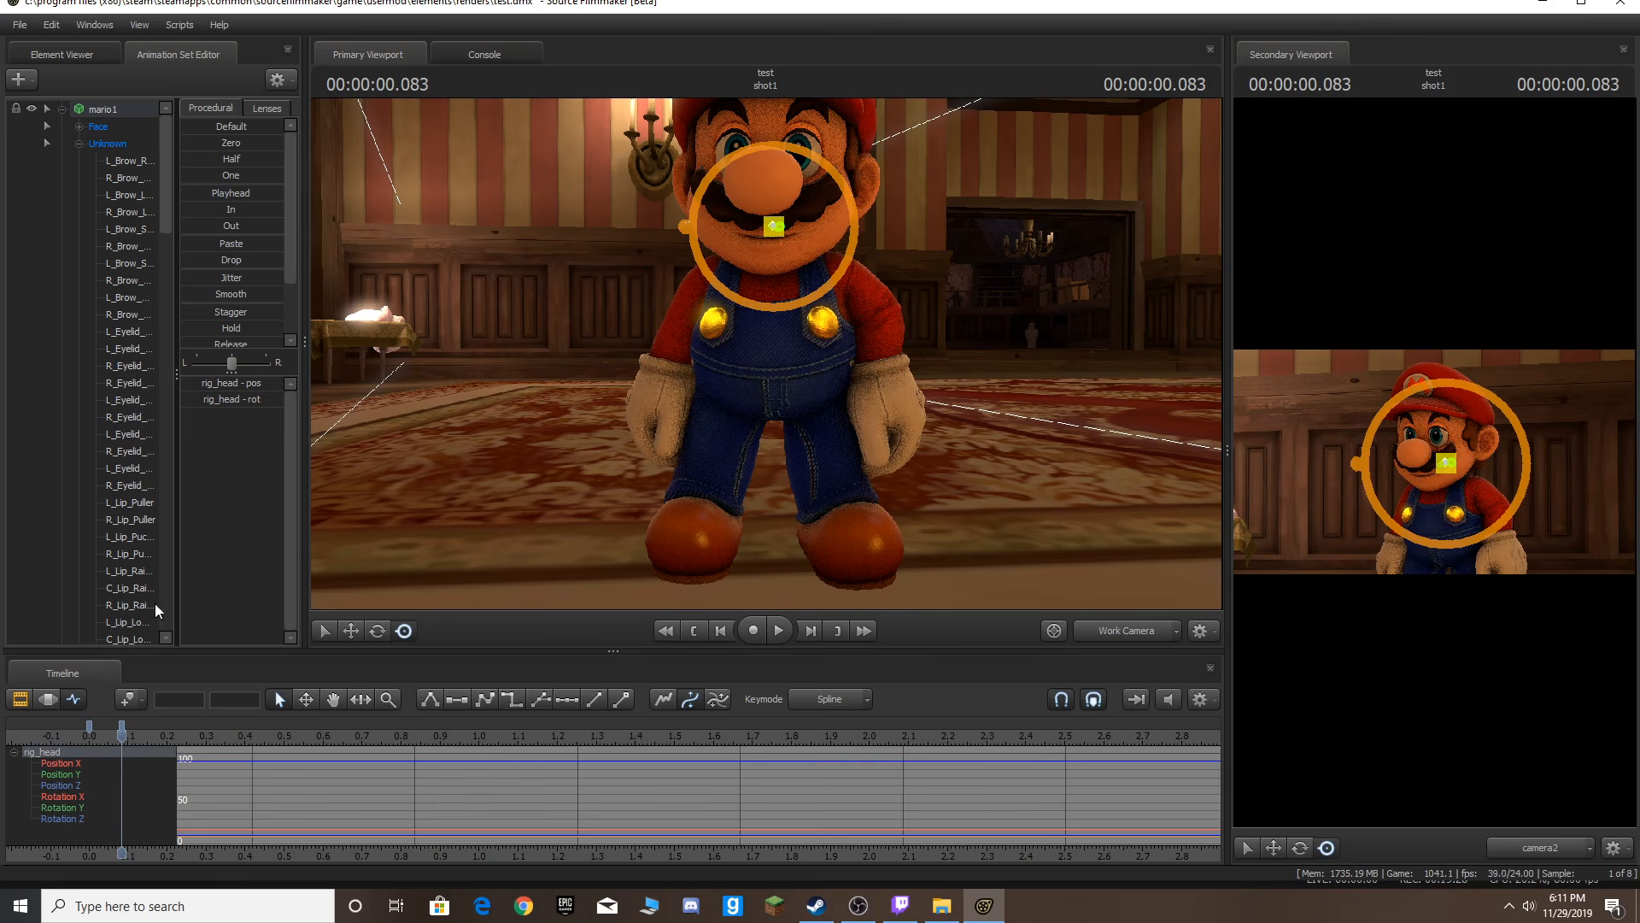
key(Right)
key(Right)
key(Right)
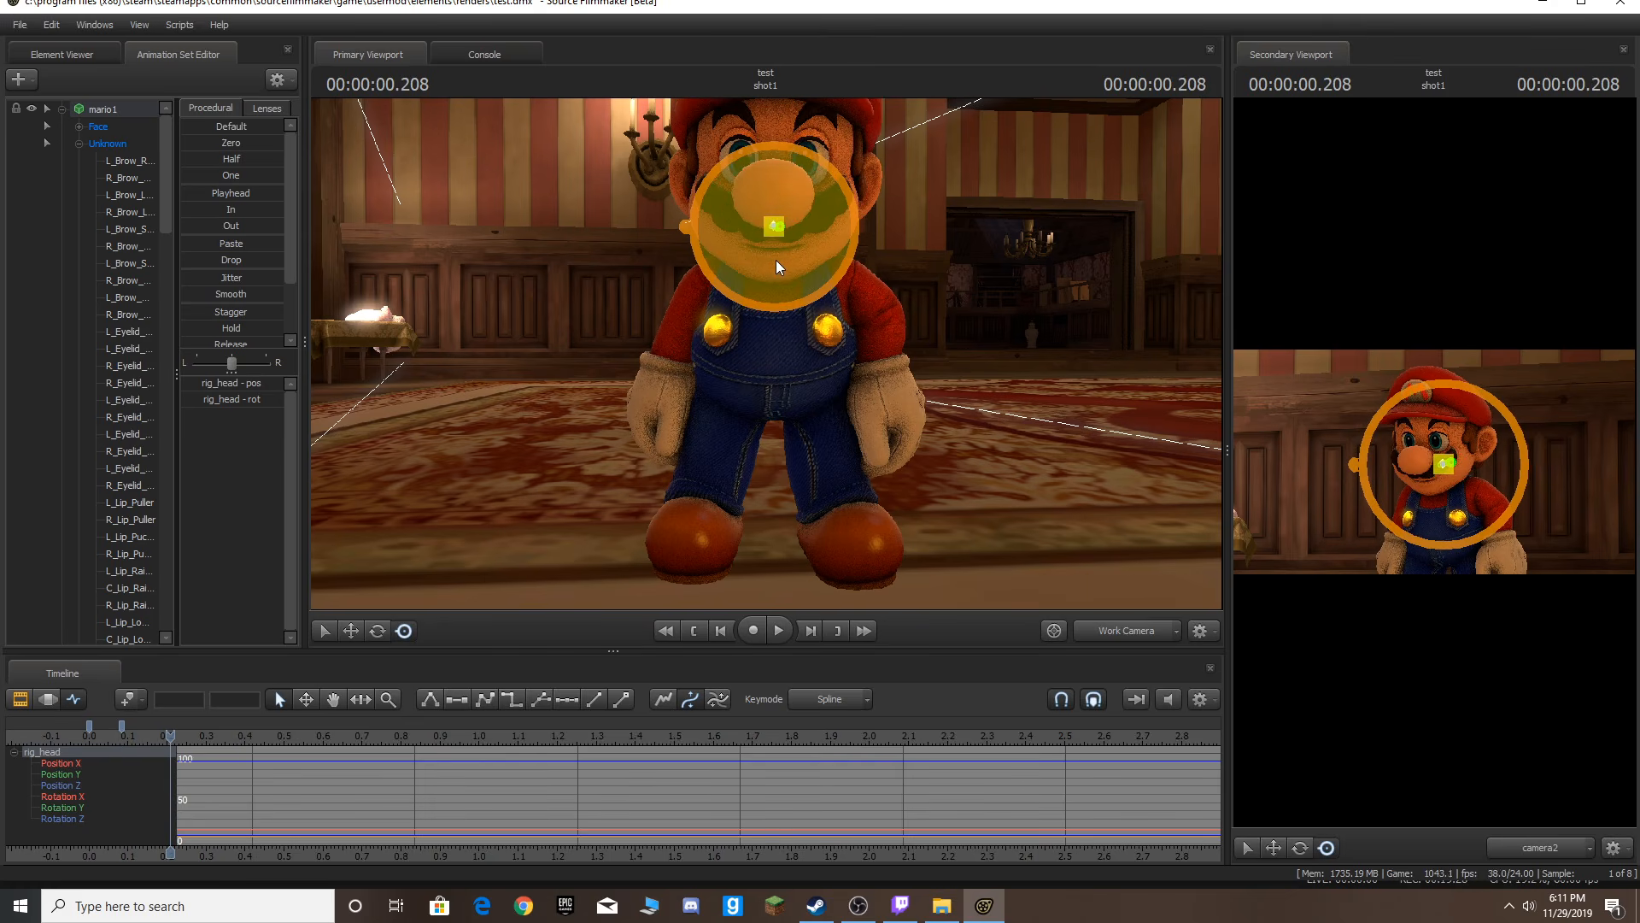
drag(781, 251, 779, 269)
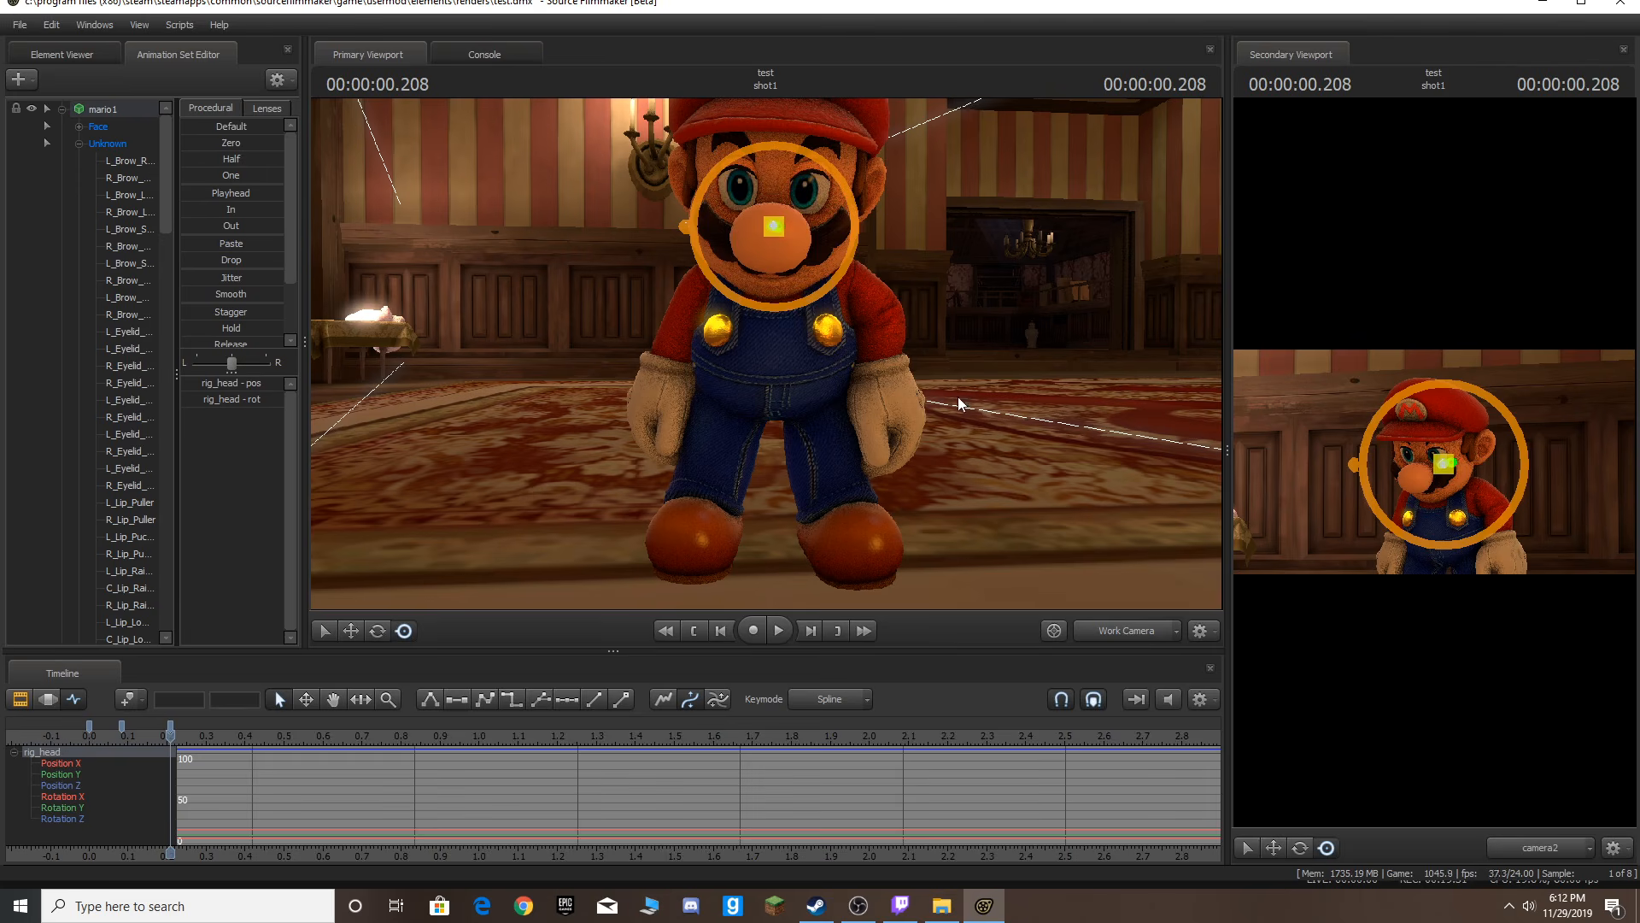
Switch the viewport to camera2, step forward about ten frames, and tilt Mario's head slightly up.
click(1156, 636)
key(Right)
key(Right)
key(Right)
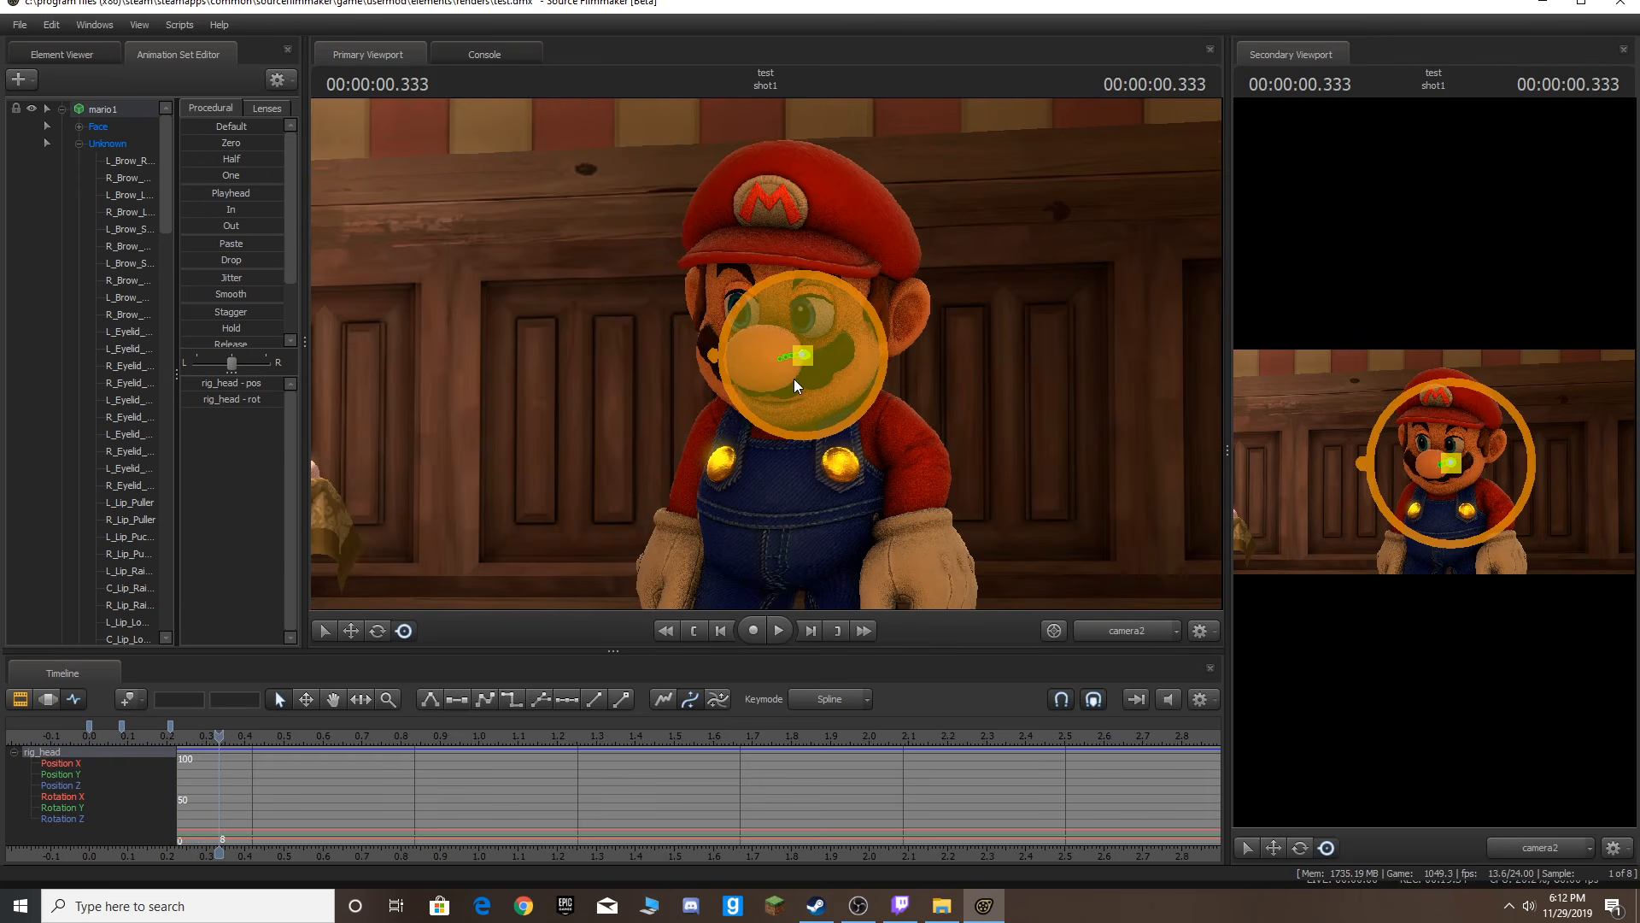
key(Right)
key(Right)
key(Left)
key(Left)
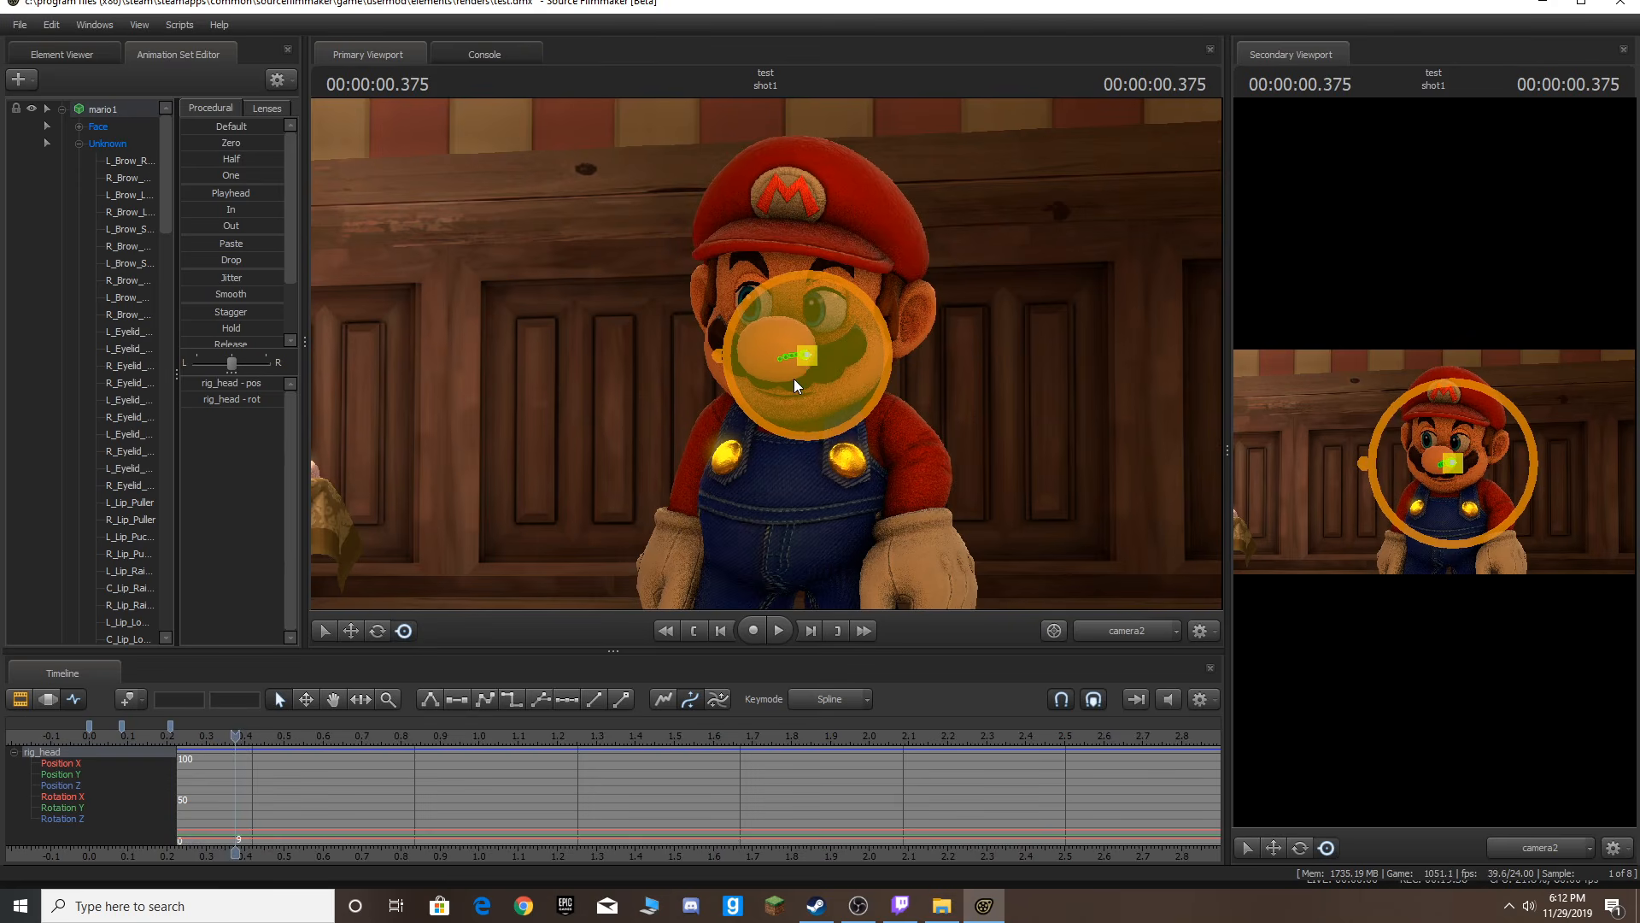
key(Right)
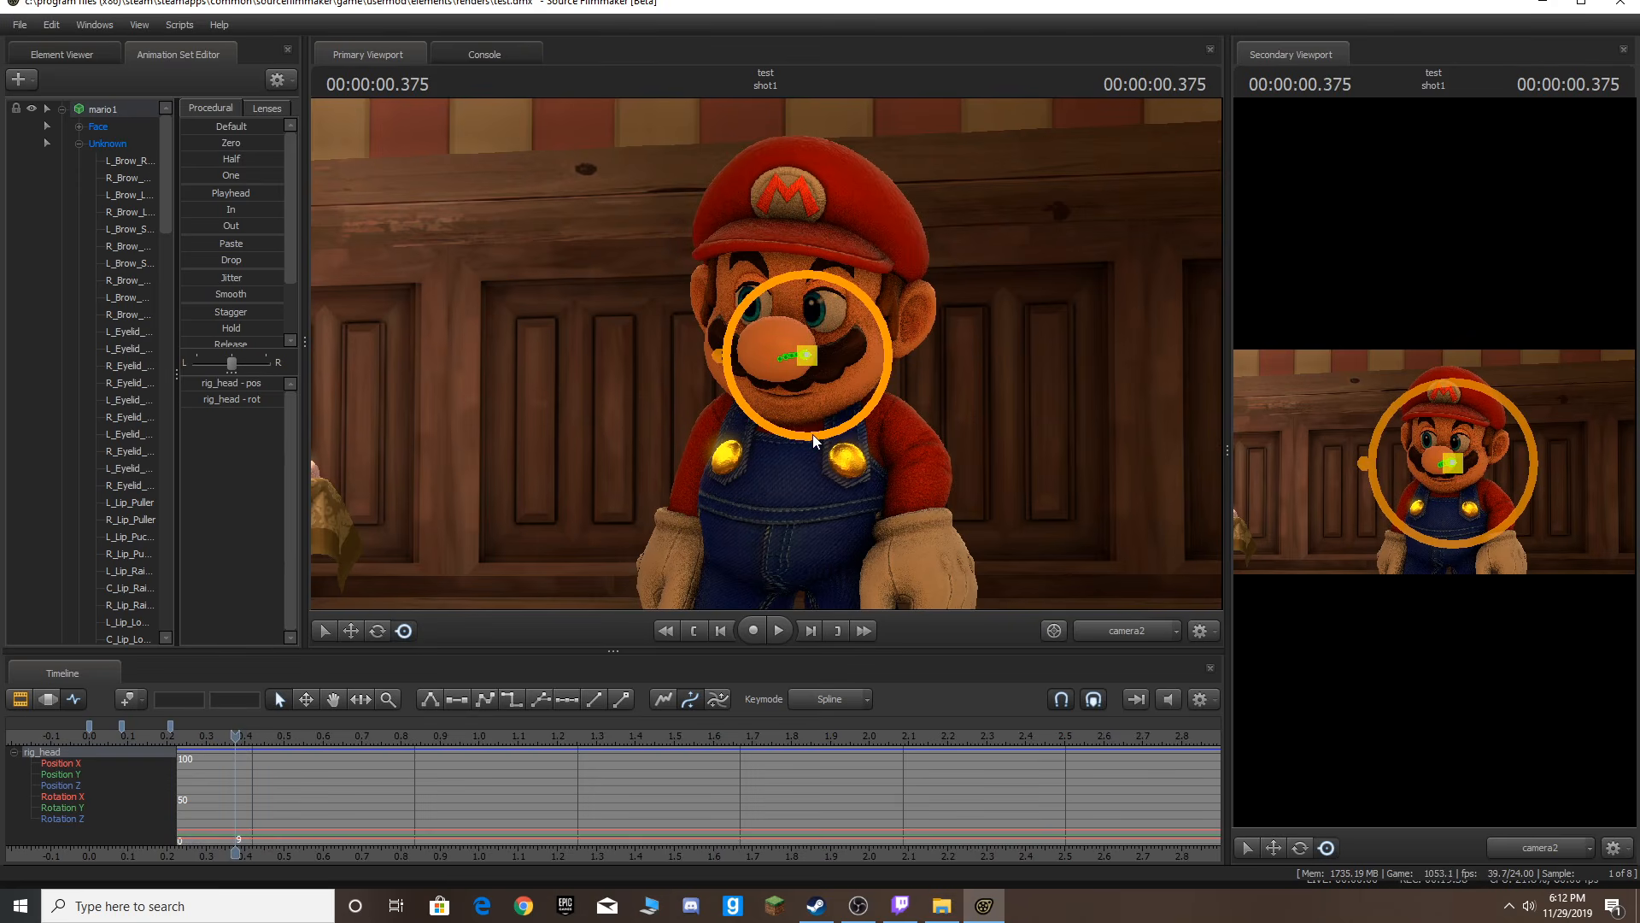
click(806, 437)
key(Right)
key(Right)
key(Right)
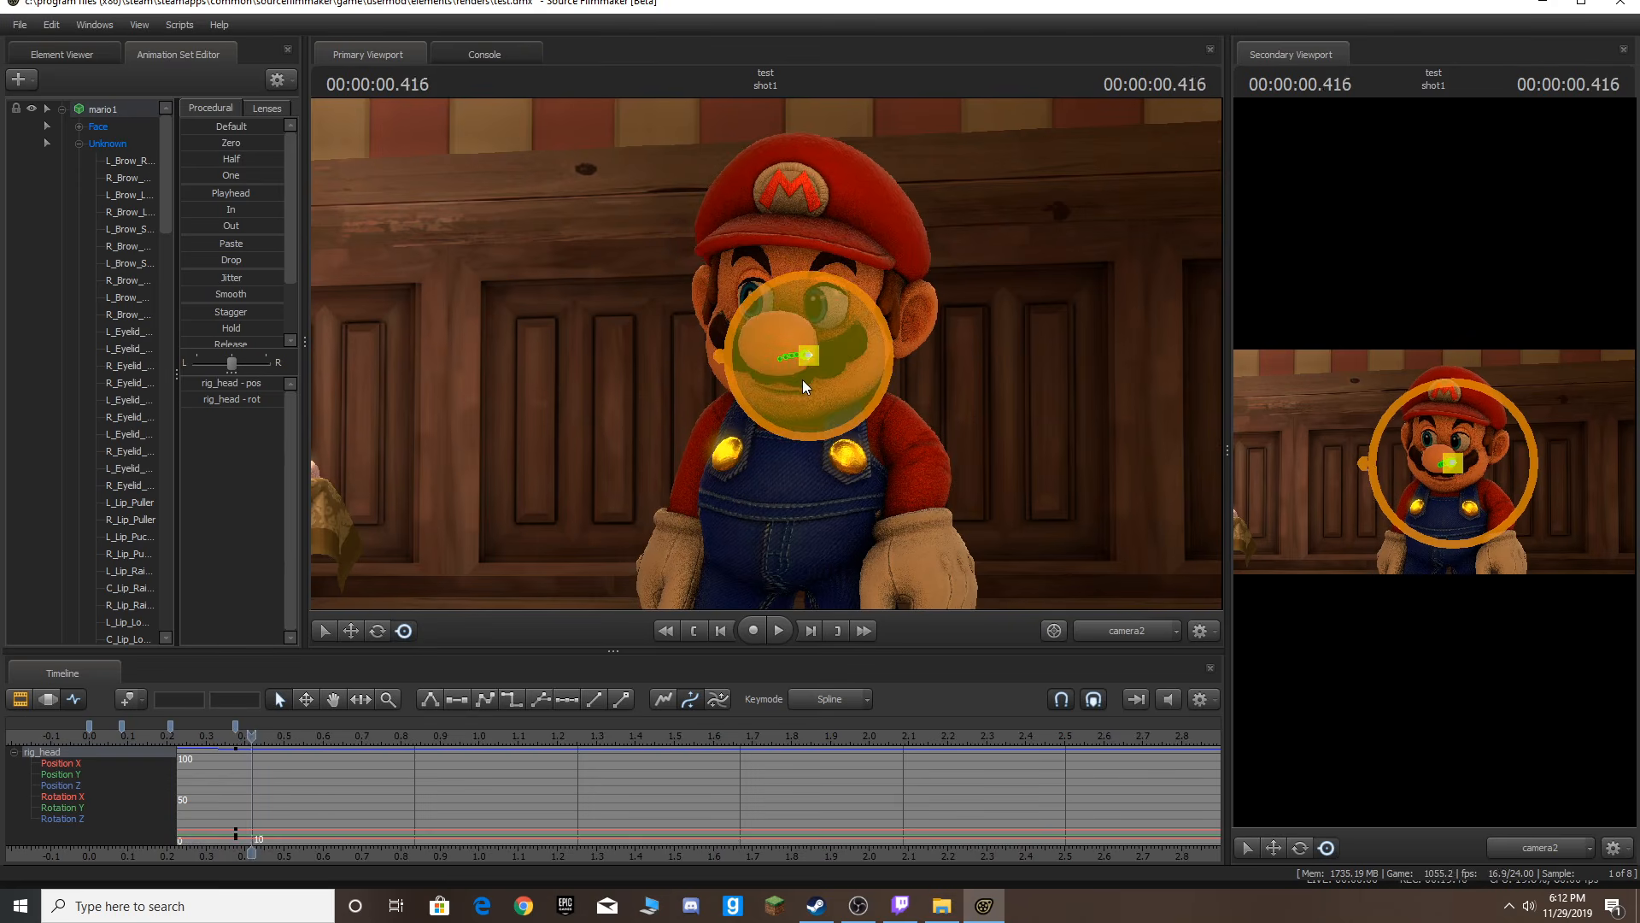
key(Right)
drag(801, 393, 806, 376)
Advance four frames and tilt Mario's head back down.
key(Right)
key(Right)
key(Right)
key(Right)
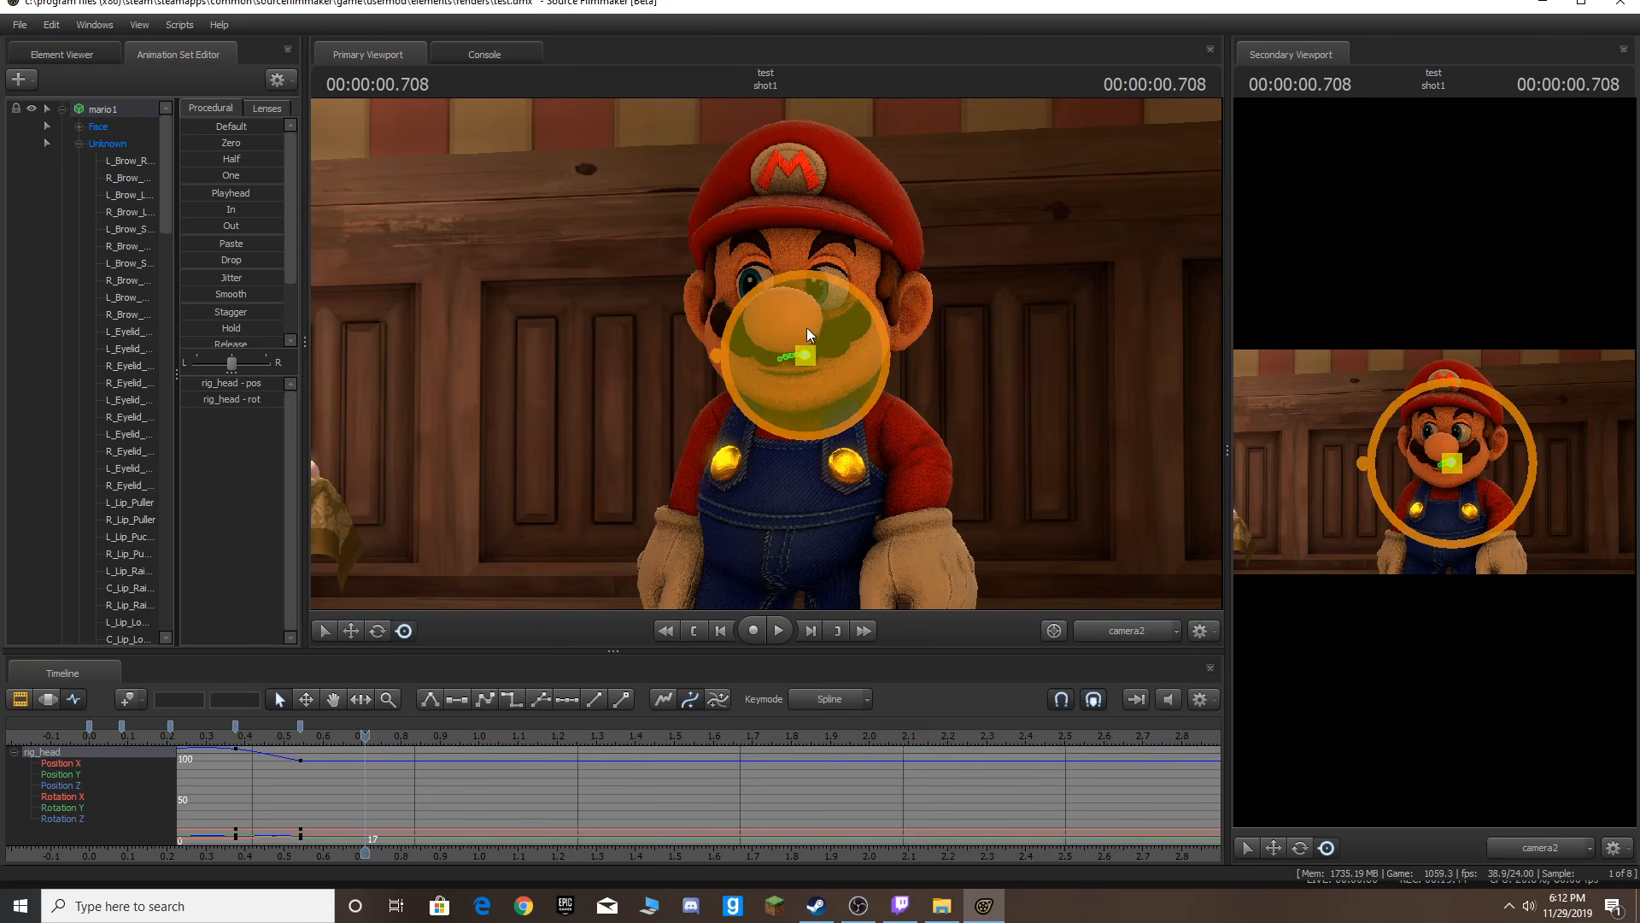
drag(805, 322, 806, 328)
Play the head animation from the start and return to the first frame.
key(Right)
key(Right)
key(Right)
key(Home)
key(space)
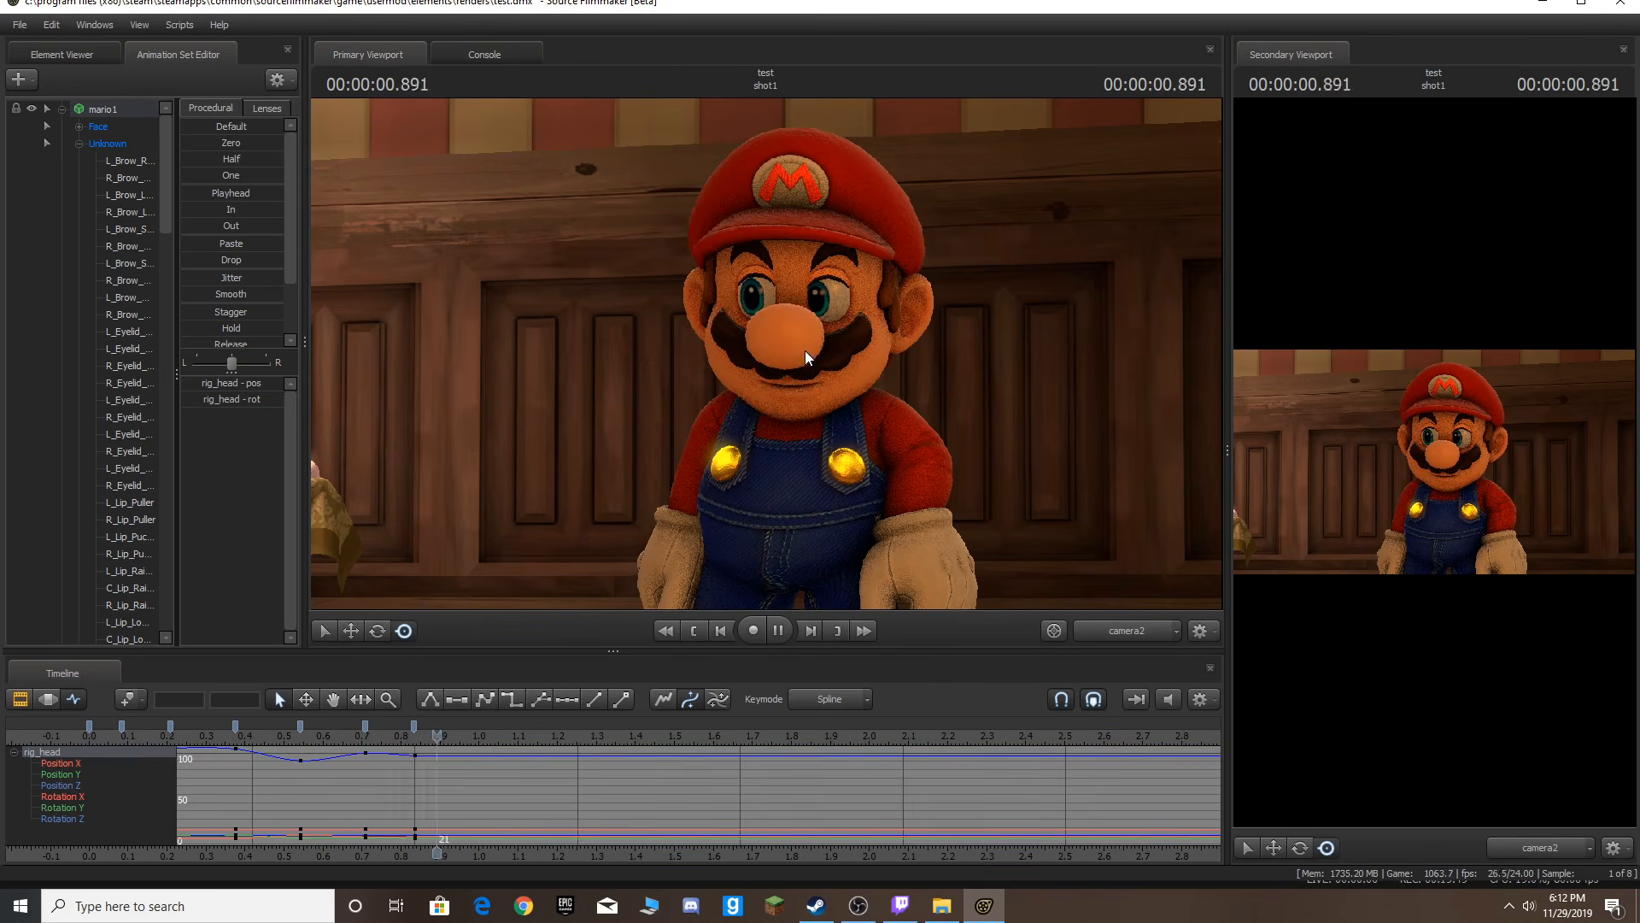
key(space)
key(Home)
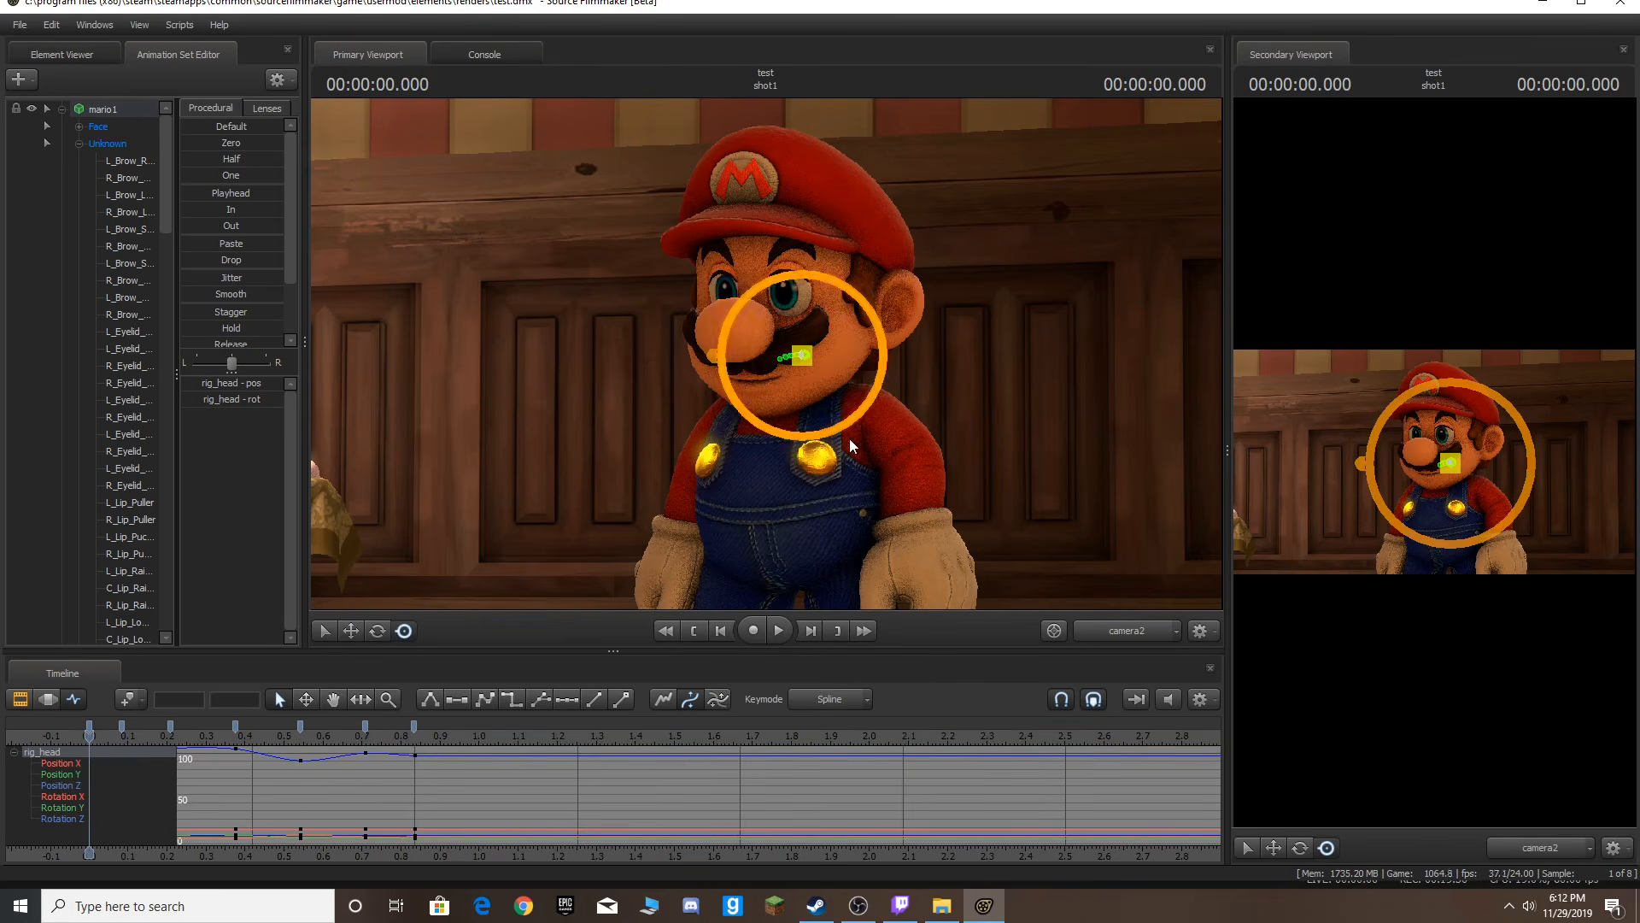
Deselect the head control and play the animation back from the start.
key(super)
key(super)
ctrl+click(1042, 433)
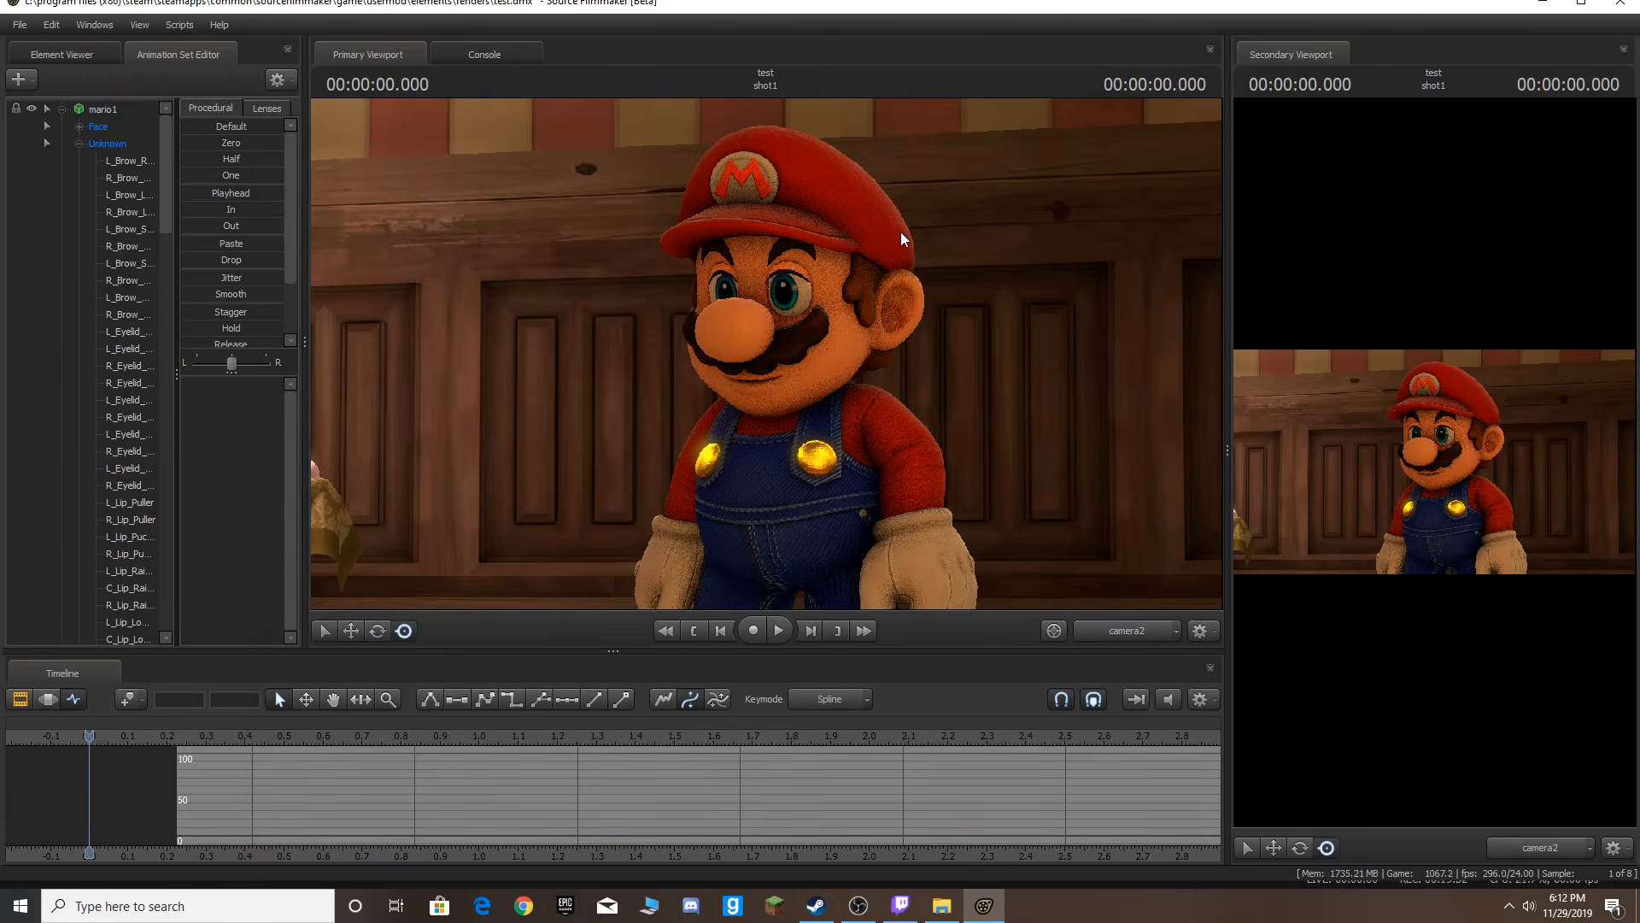
key(space)
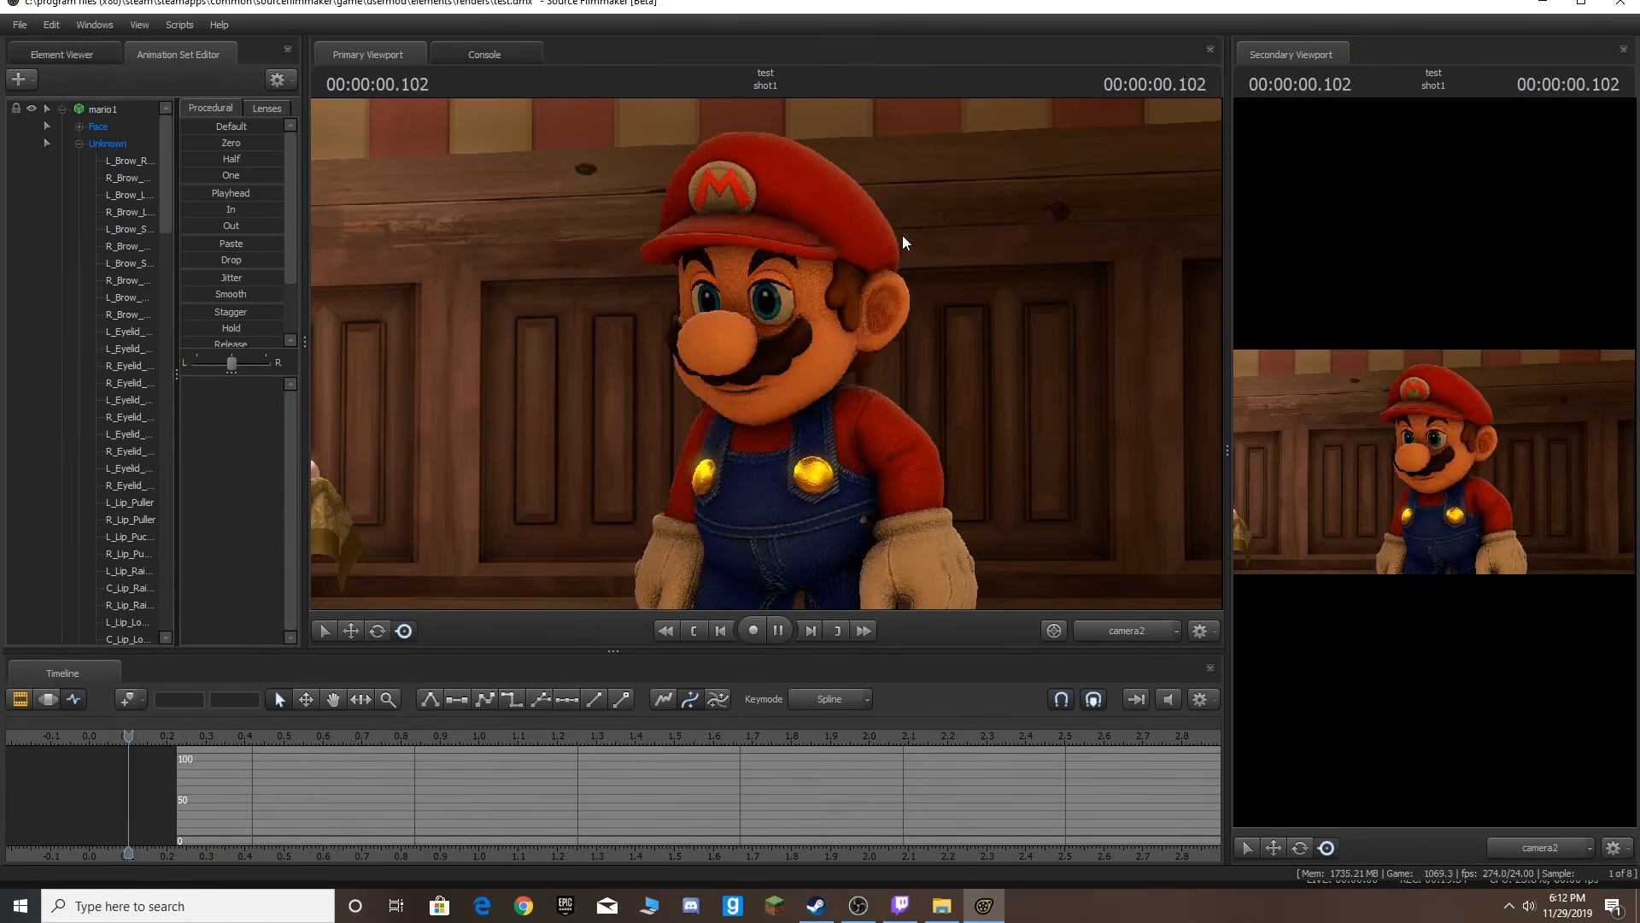
key(space)
key(Home)
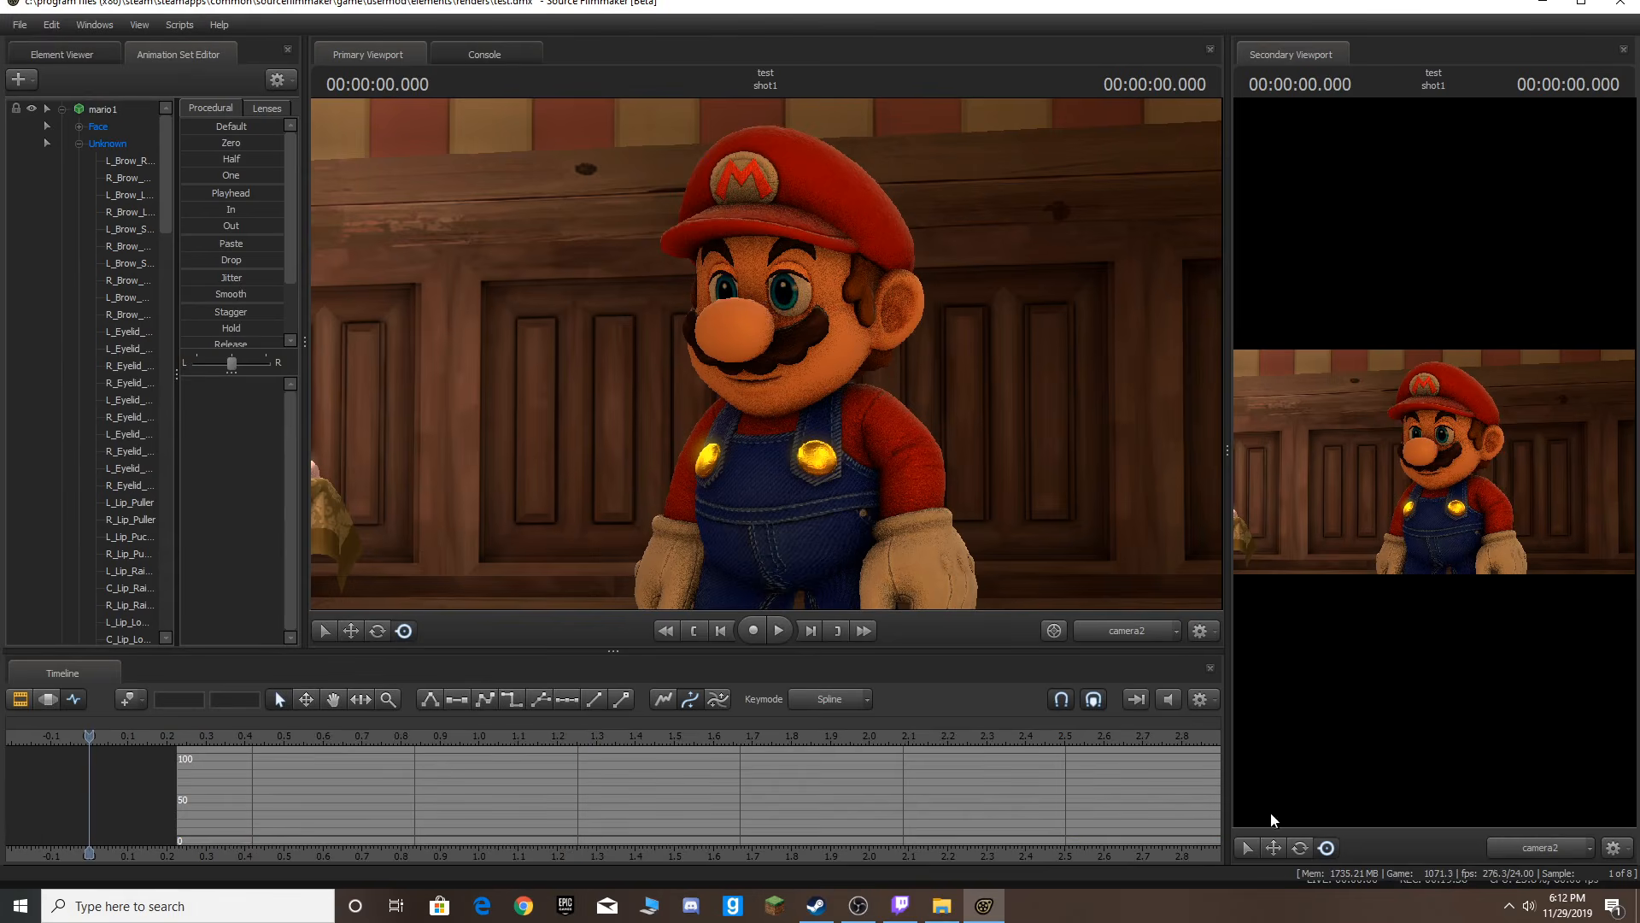
Switch back to the work camera, close in on Mario's face, and select his Face control group.
click(1140, 636)
drag(1008, 478, 940, 367)
key(w)
key(s)
mouse_move(766, 354)
mouse_down()
mouse_move(764, 384)
mouse_move(766, 325)
mouse_move(767, 354)
mouse_up()
click(114, 123)
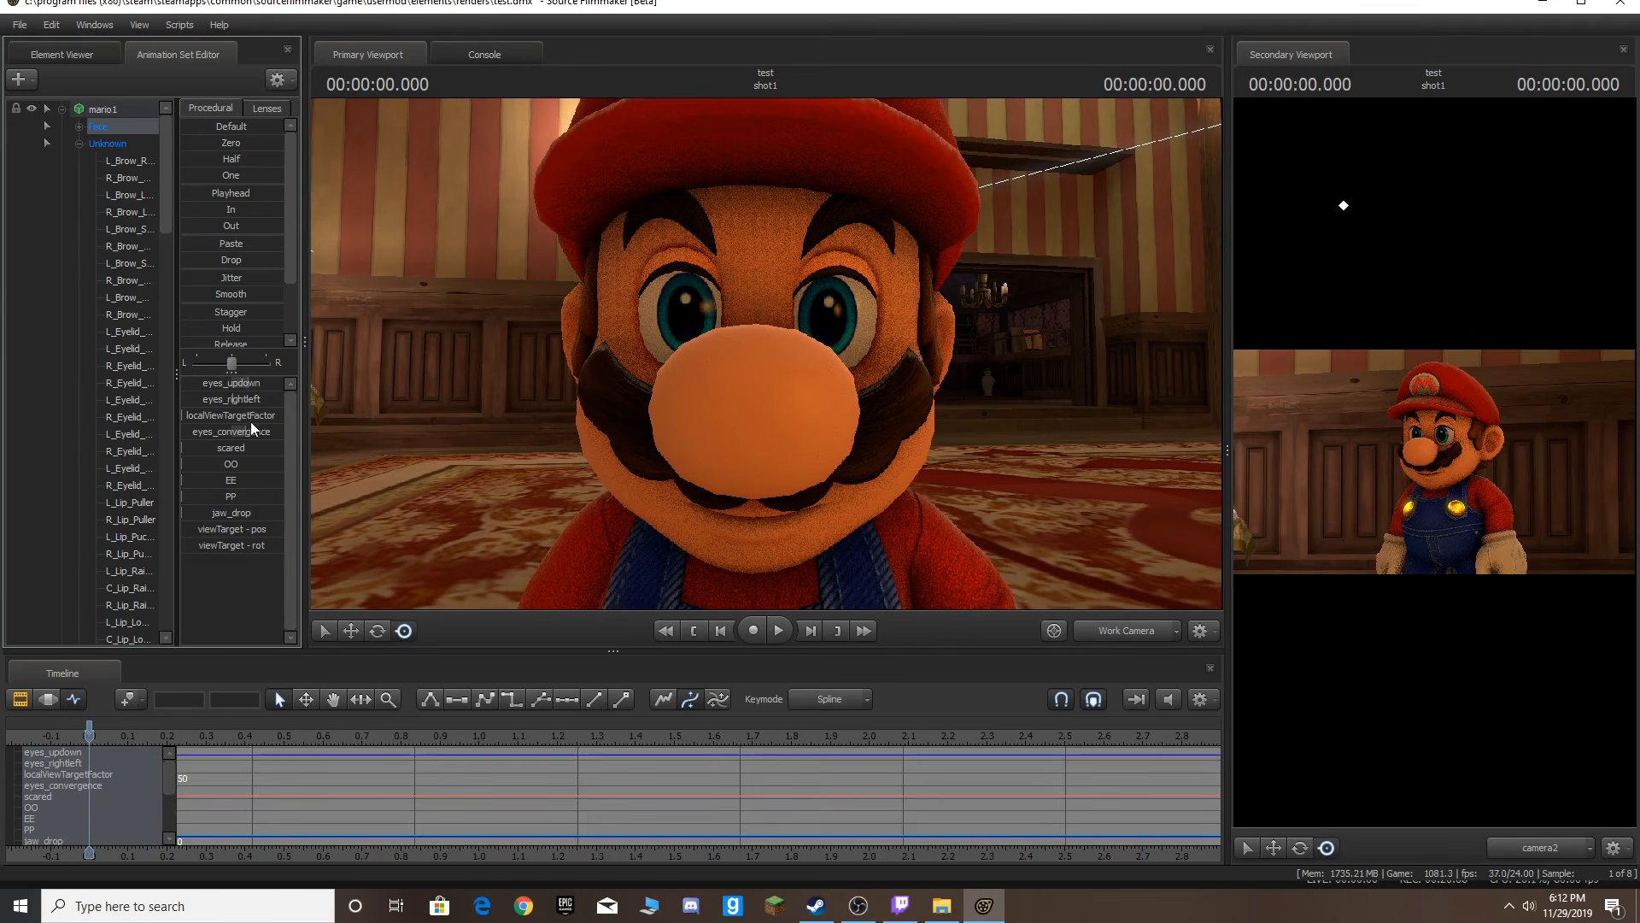
drag(259, 380, 292, 361)
key(ctrl+z)
drag(1068, 373, 1063, 335)
key(s)
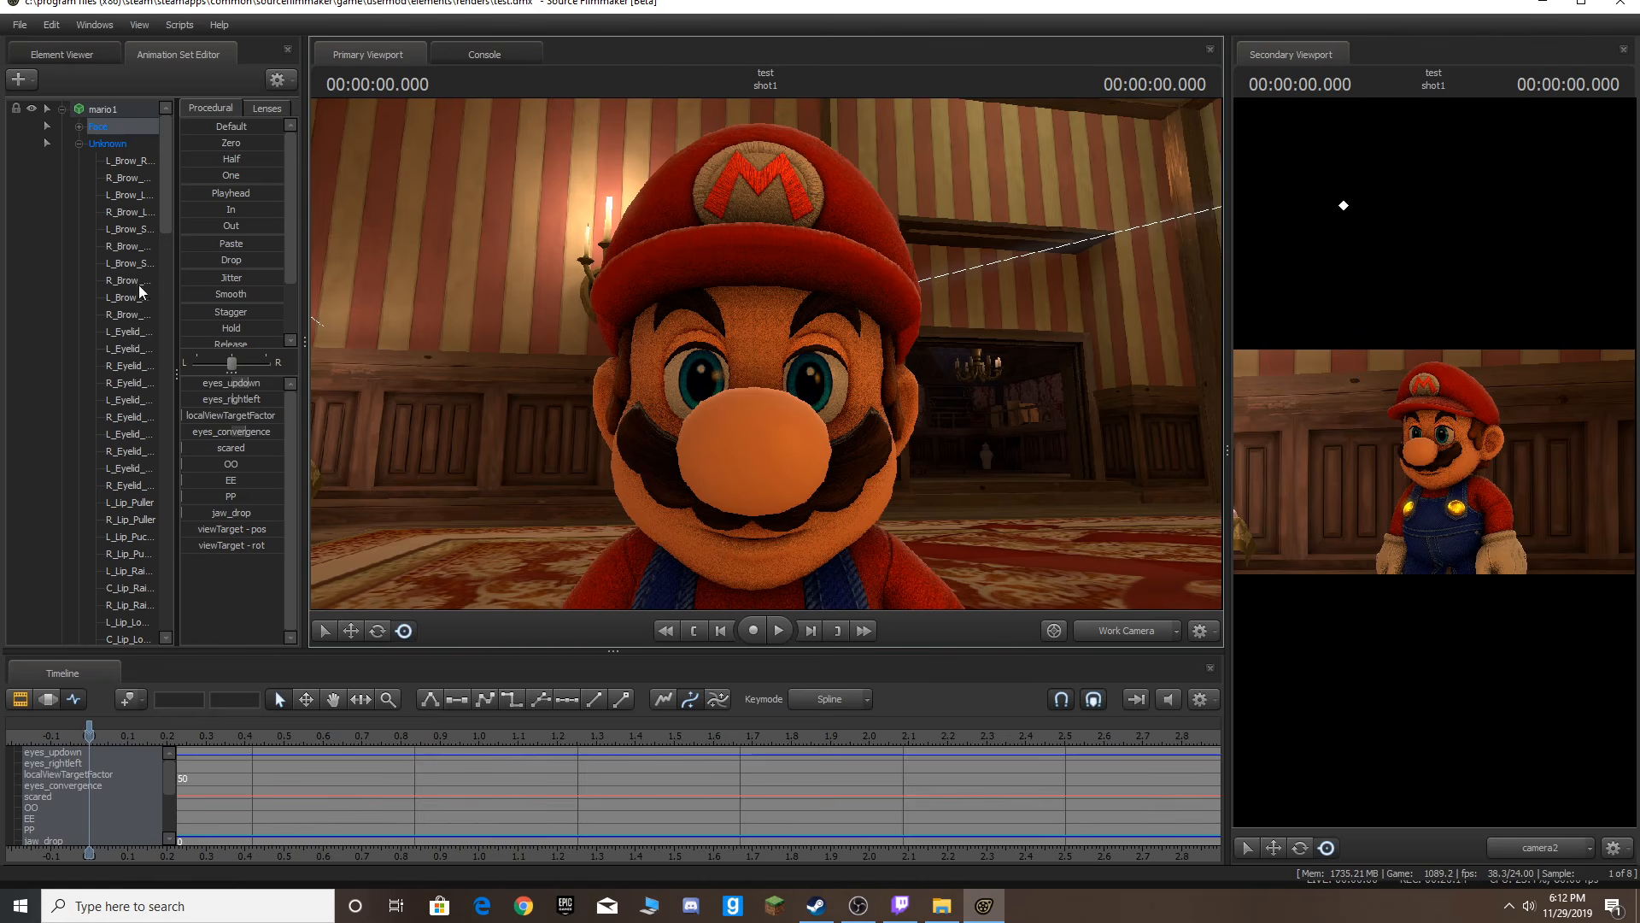
Step to about 0.46 s in the camera2 view and adjust Mario's eye direction slider.
key(Right)
key(Right)
key(Right)
key(Right)
key(Right)
key(Right)
key(Right)
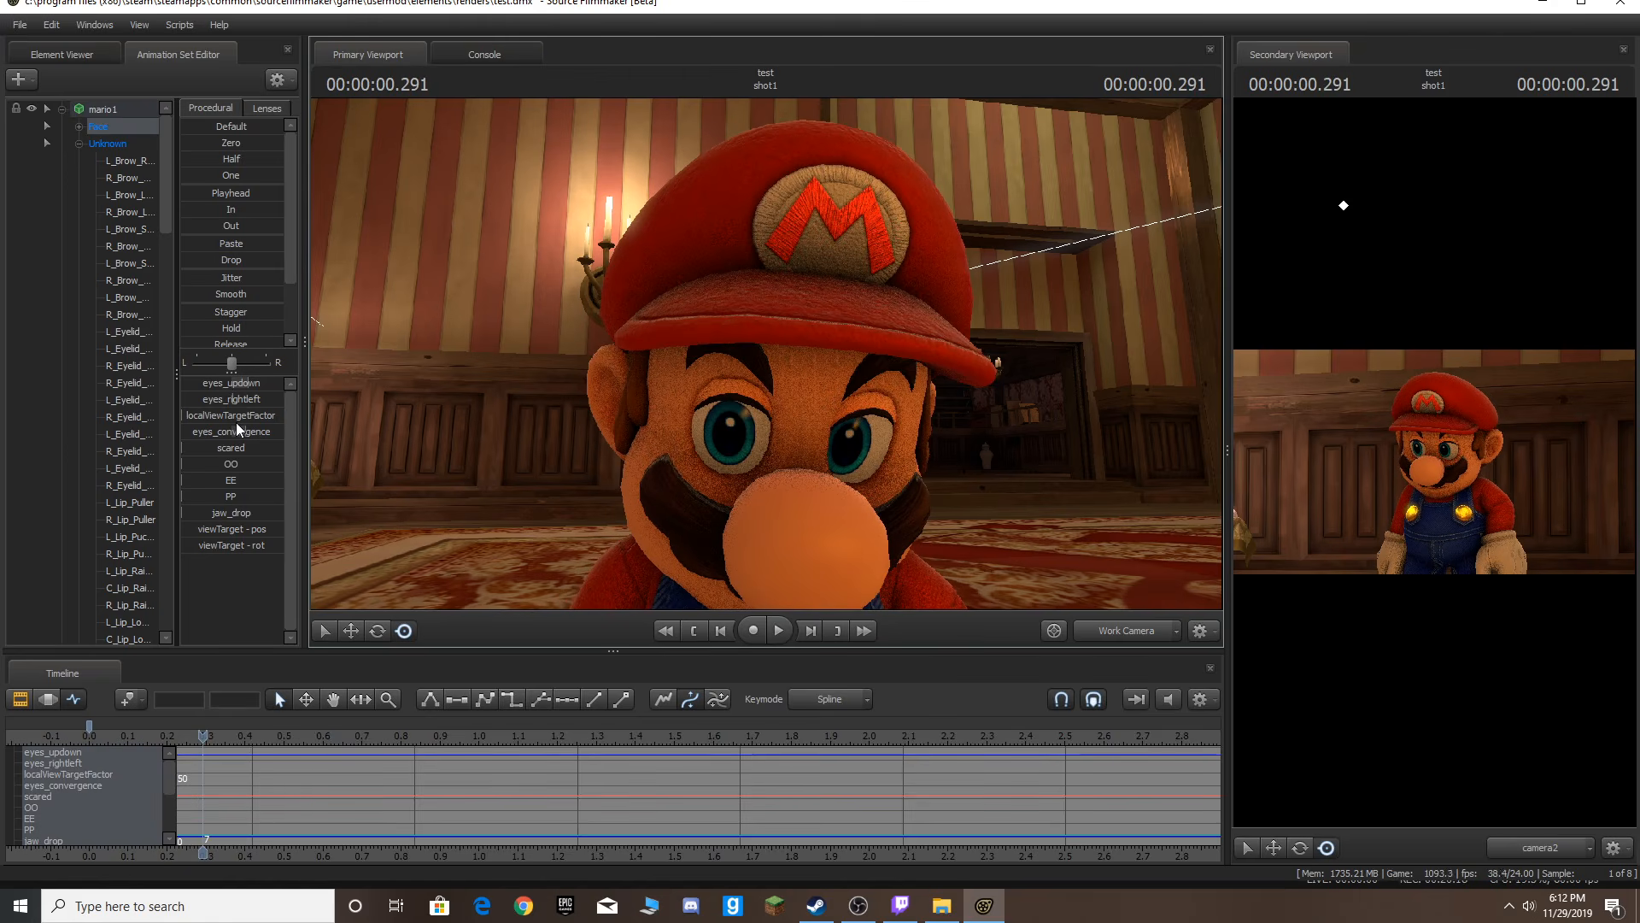
key(Left)
key(Left)
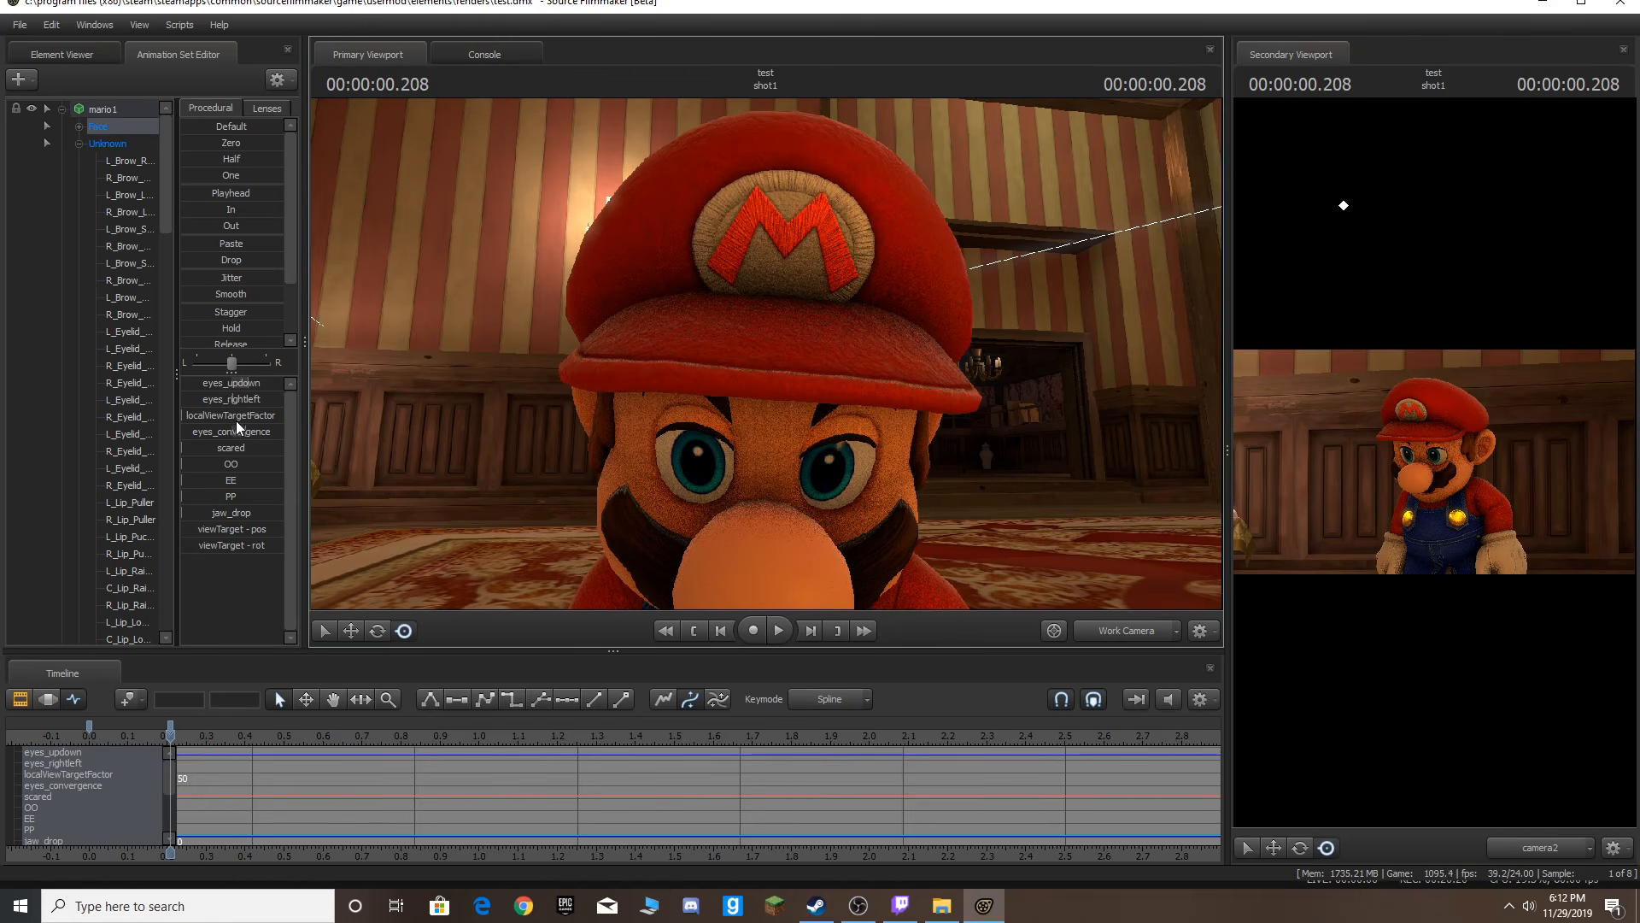
key(Right)
key(Right)
key(Right)
key(Right)
key(Right)
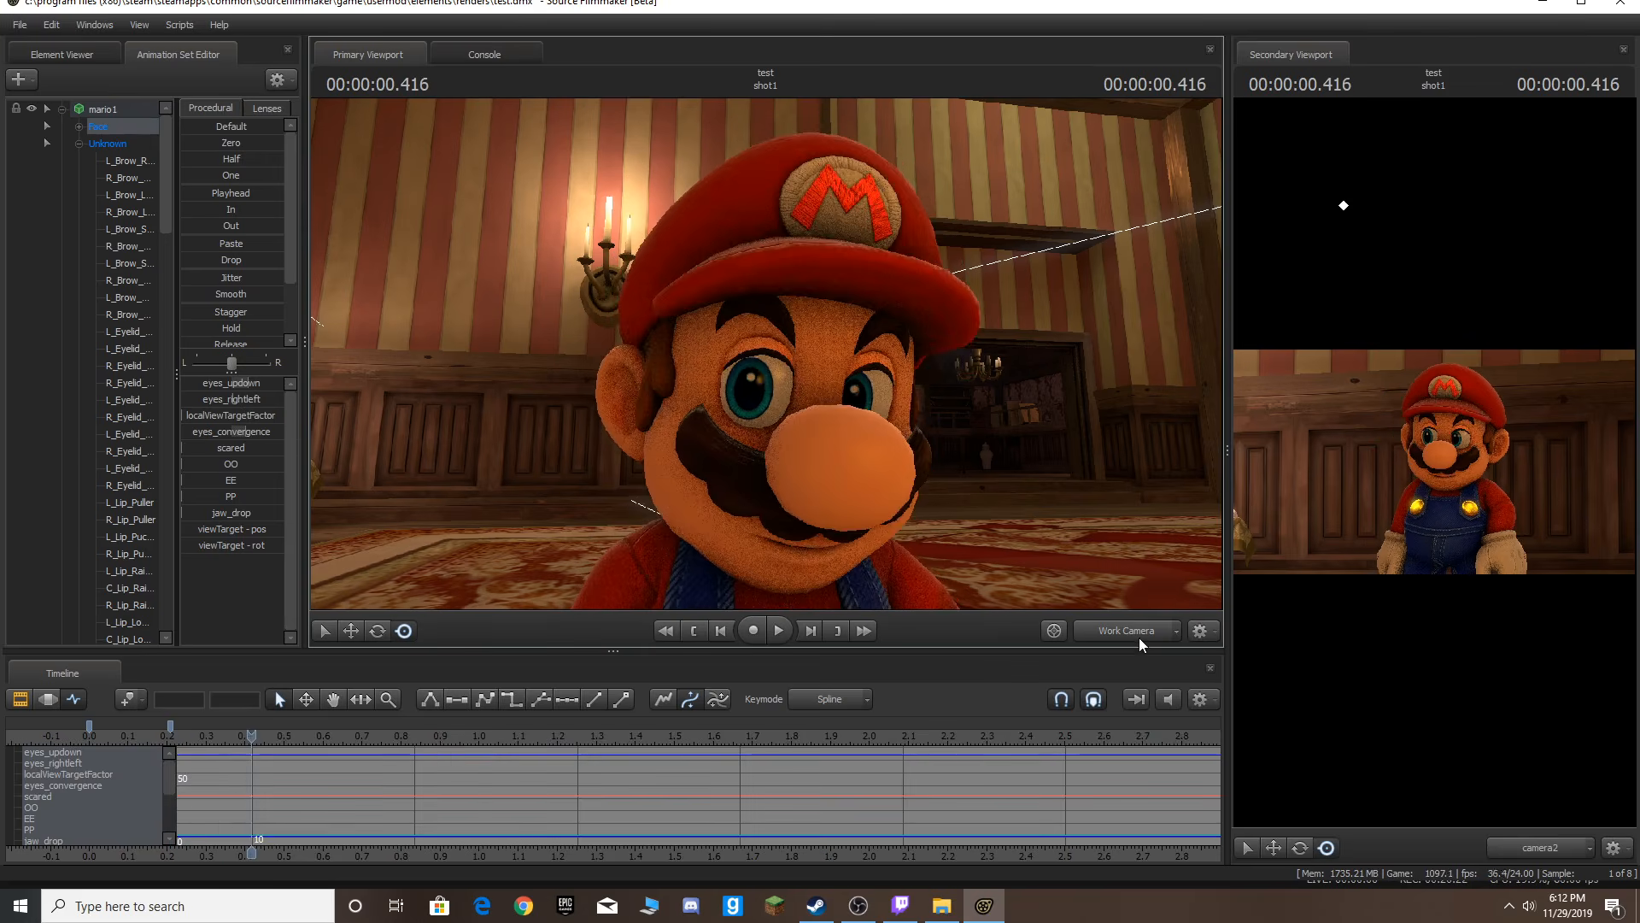
click(1139, 637)
key(Right)
drag(236, 399, 246, 382)
Advance to about 0.58 s and 0.63 s, nudging the eyes_updown slider at each frame.
key(Right)
key(Right)
key(Right)
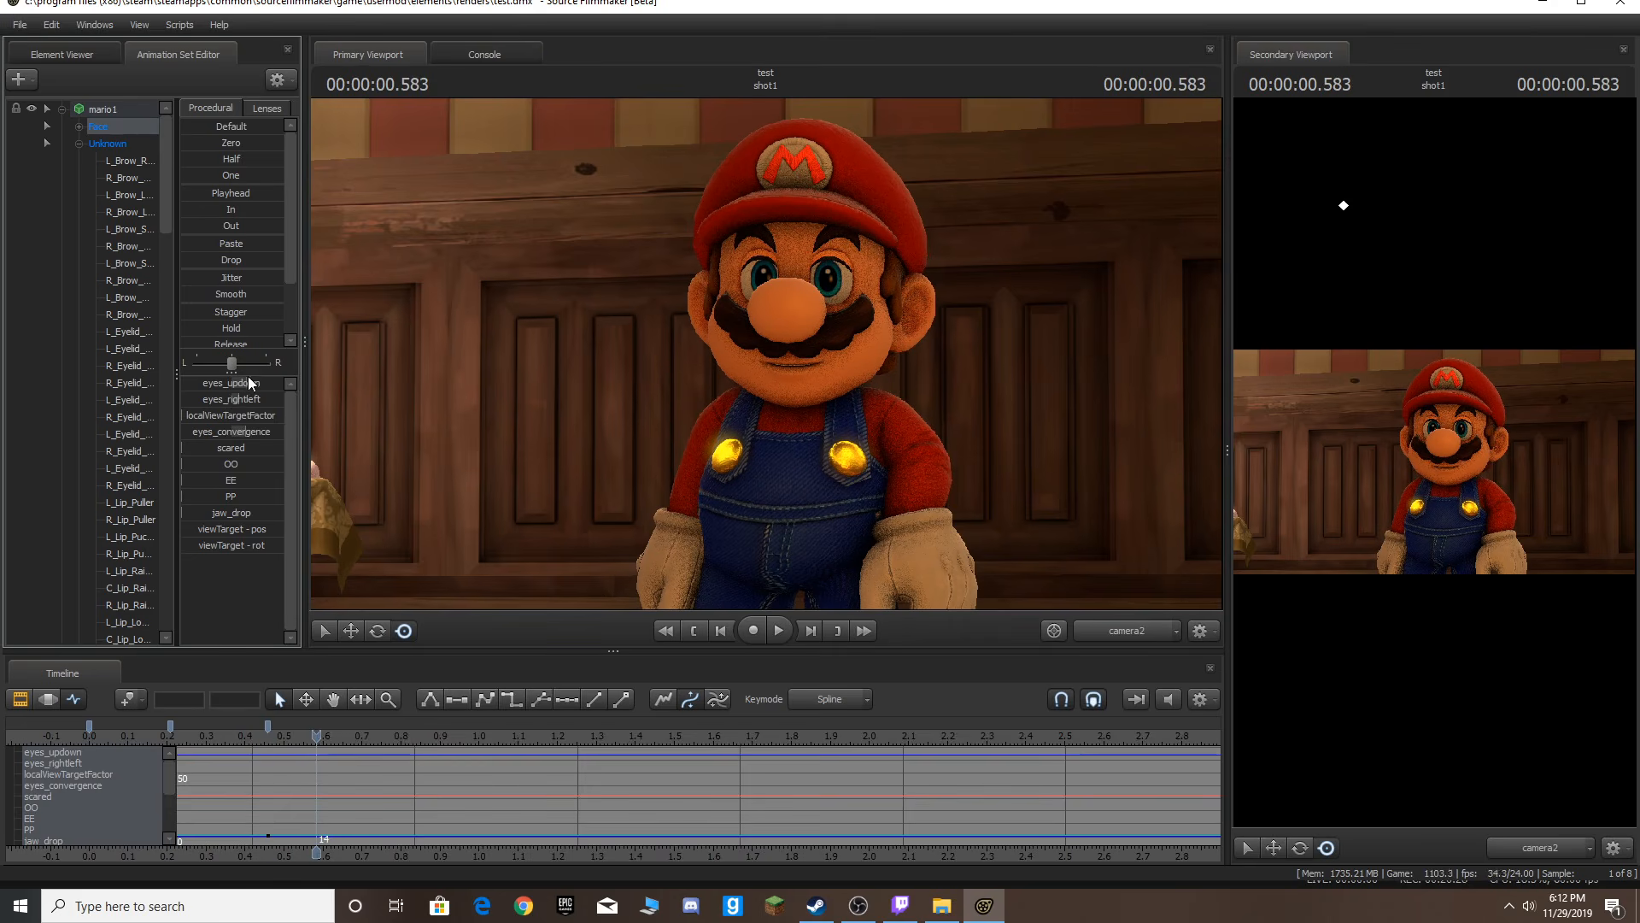
drag(246, 382, 247, 382)
Advance to 0.75 s, then play the face animation back from the start.
key(Right)
key(Right)
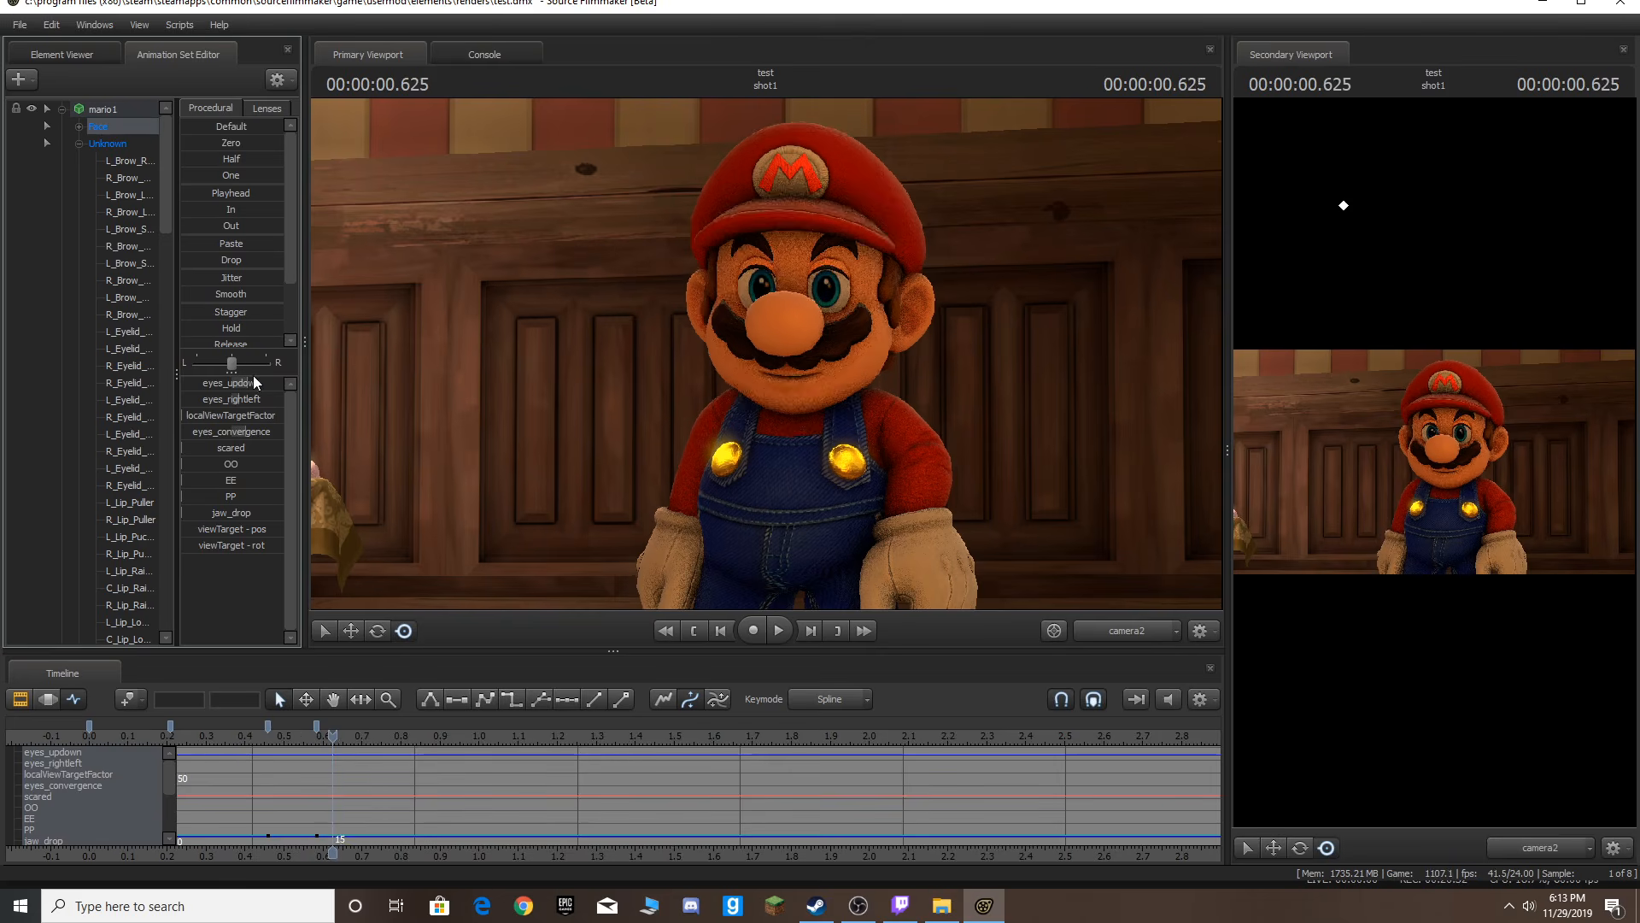
drag(251, 382, 251, 382)
key(Right)
key(Right)
key(Right)
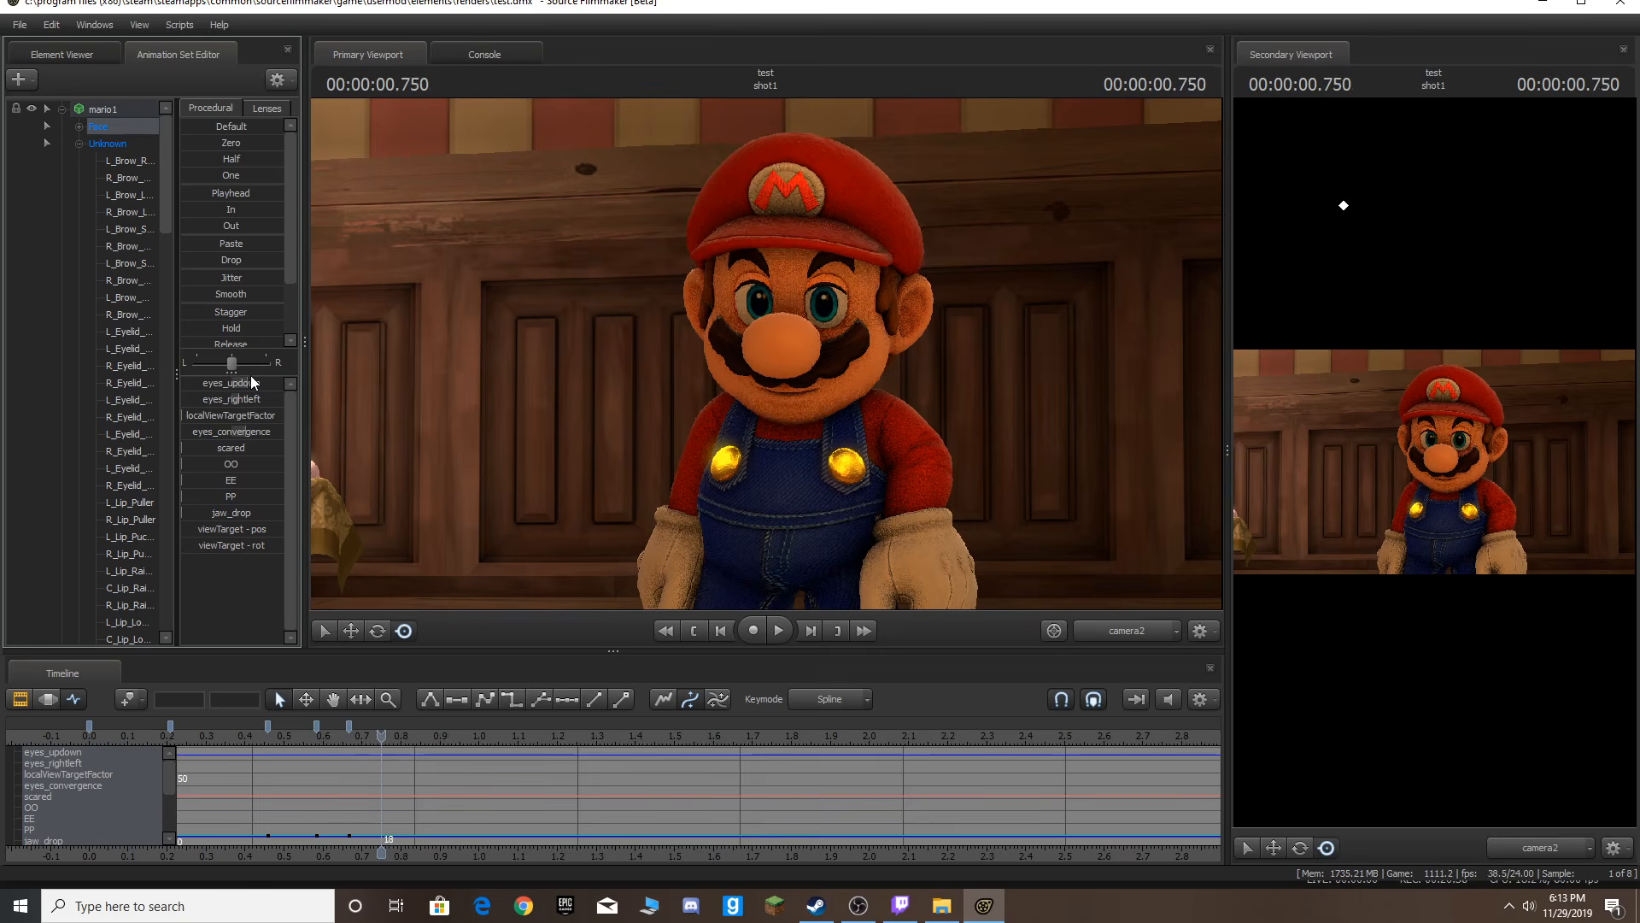
key(Home)
key(space)
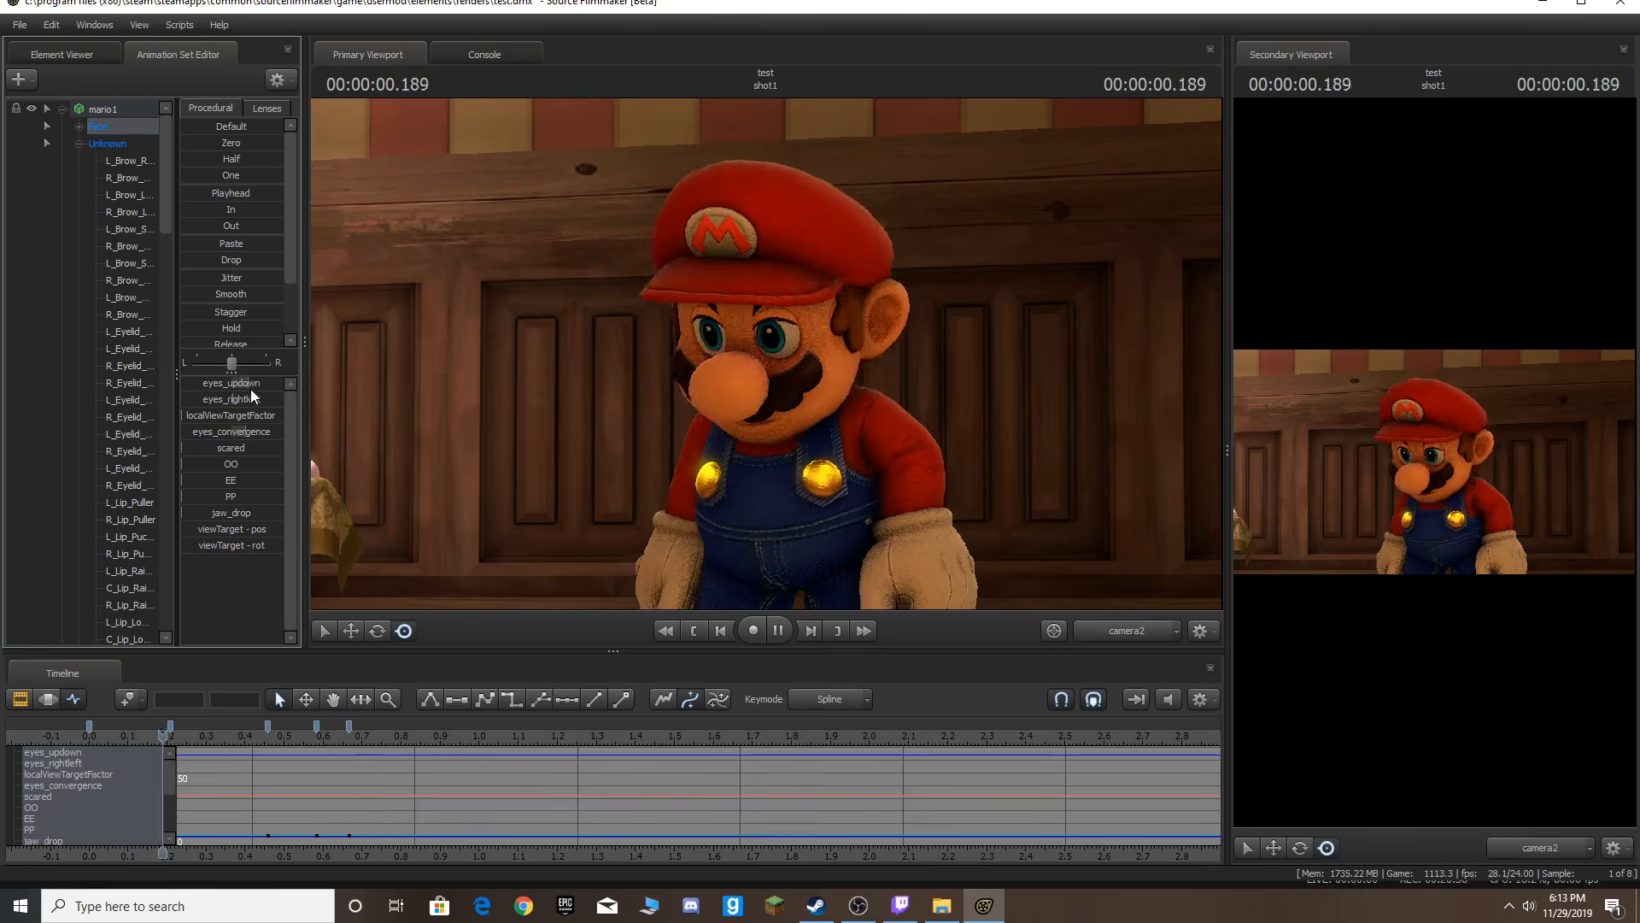
key(space)
key(Home)
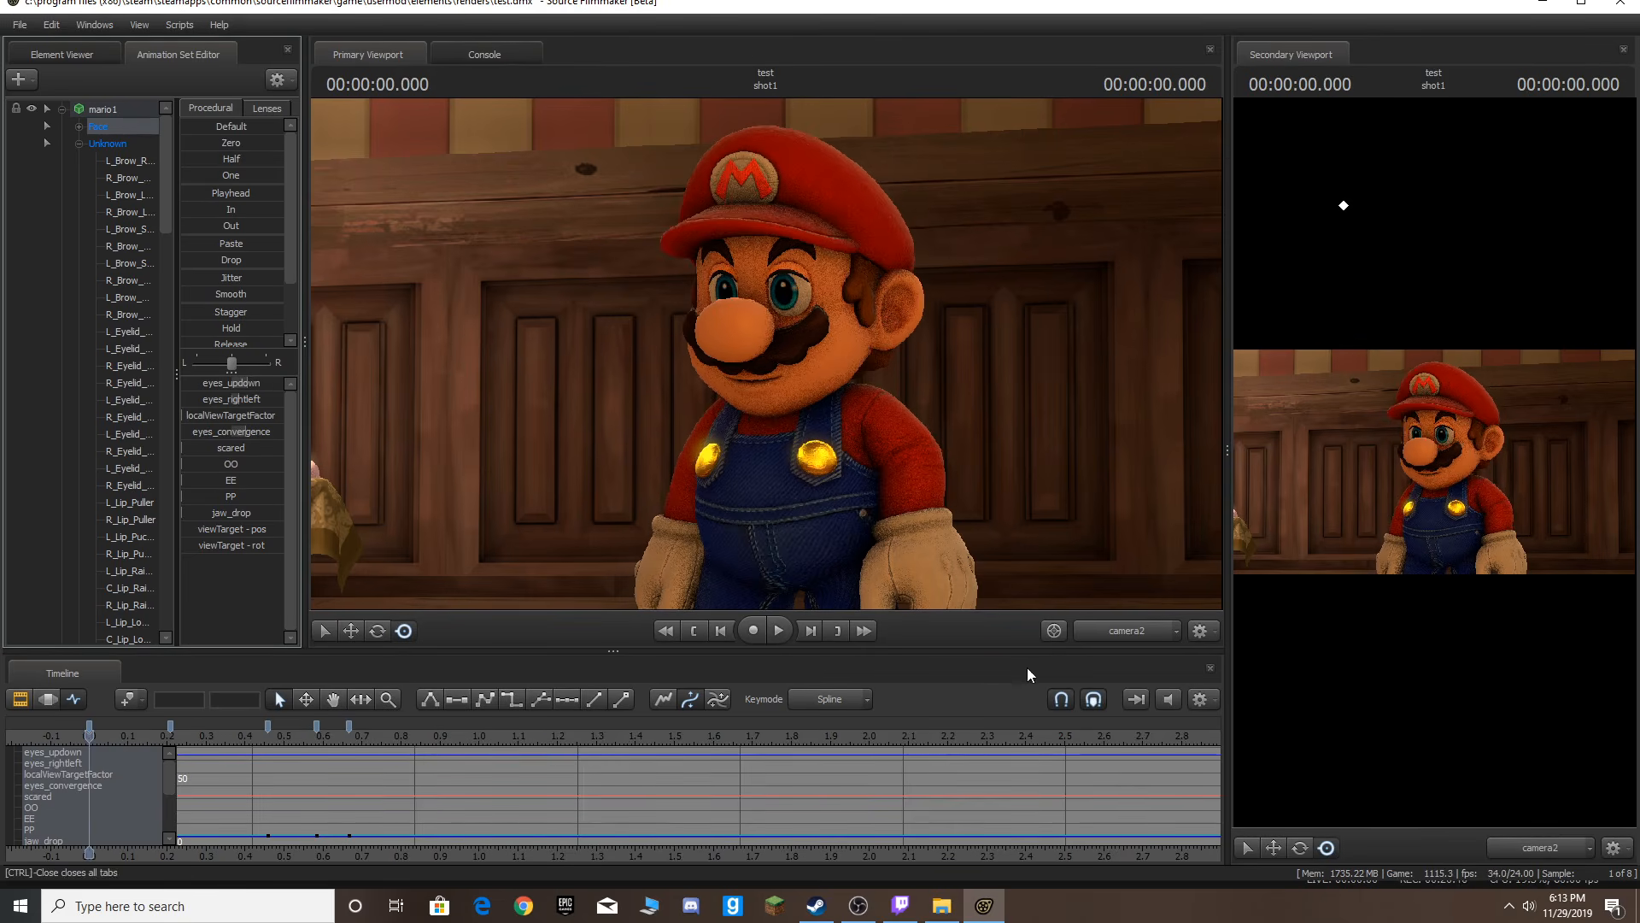
key(space)
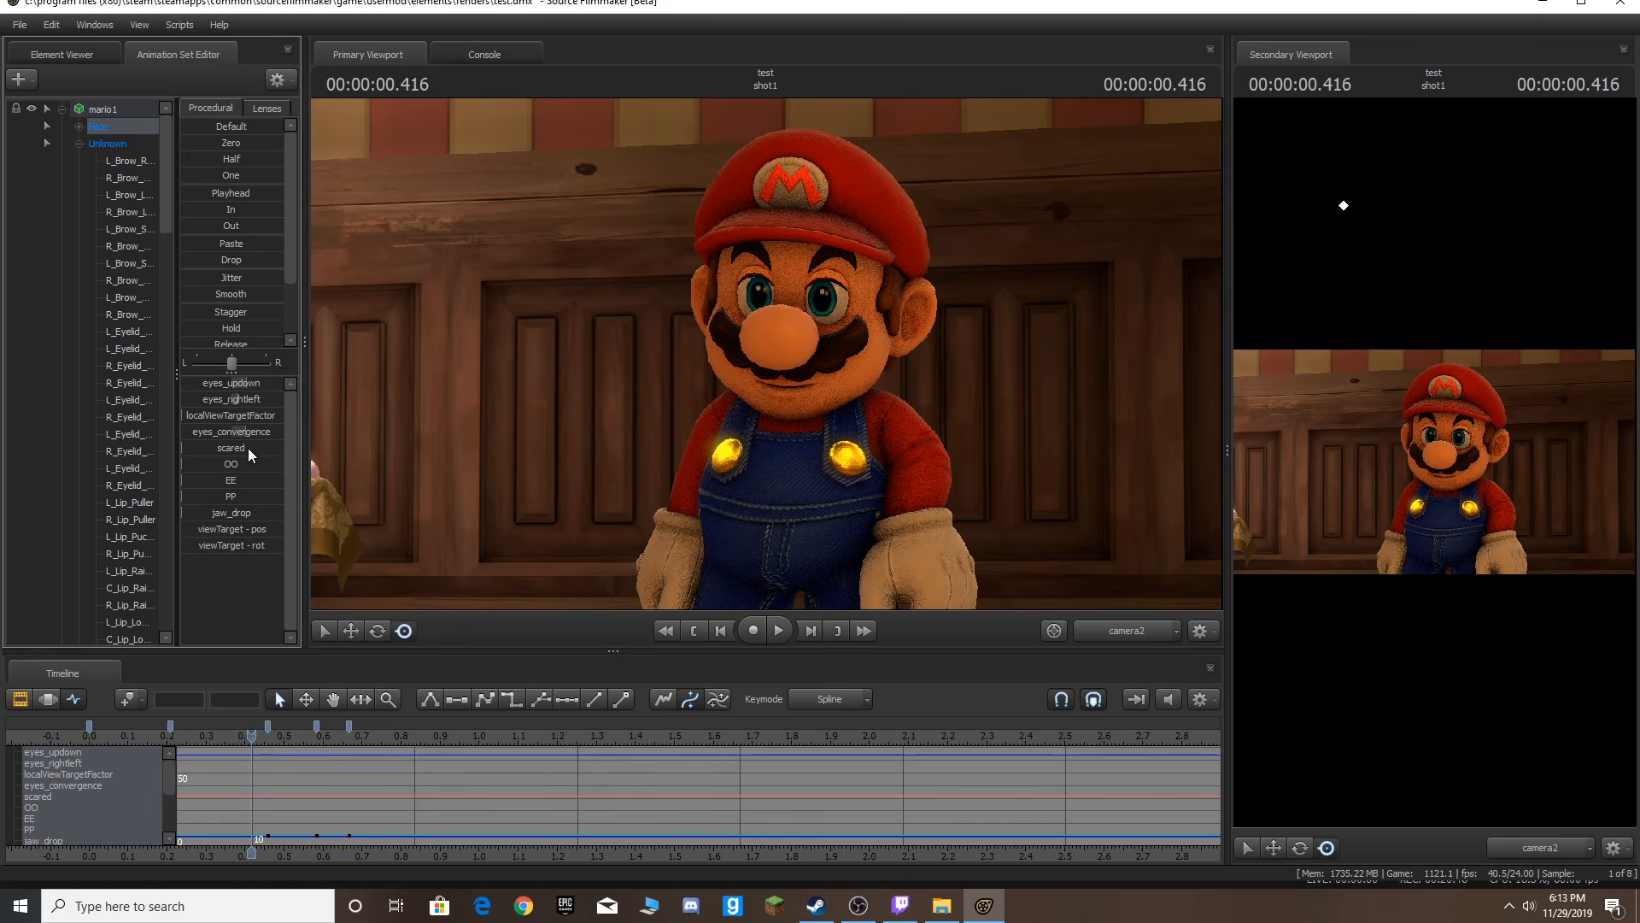
Set the OO mouth slider at about 0.42 s and, five frames later, lower the jaw_drop slider.
drag(236, 475, 260, 508)
key(Right)
key(Right)
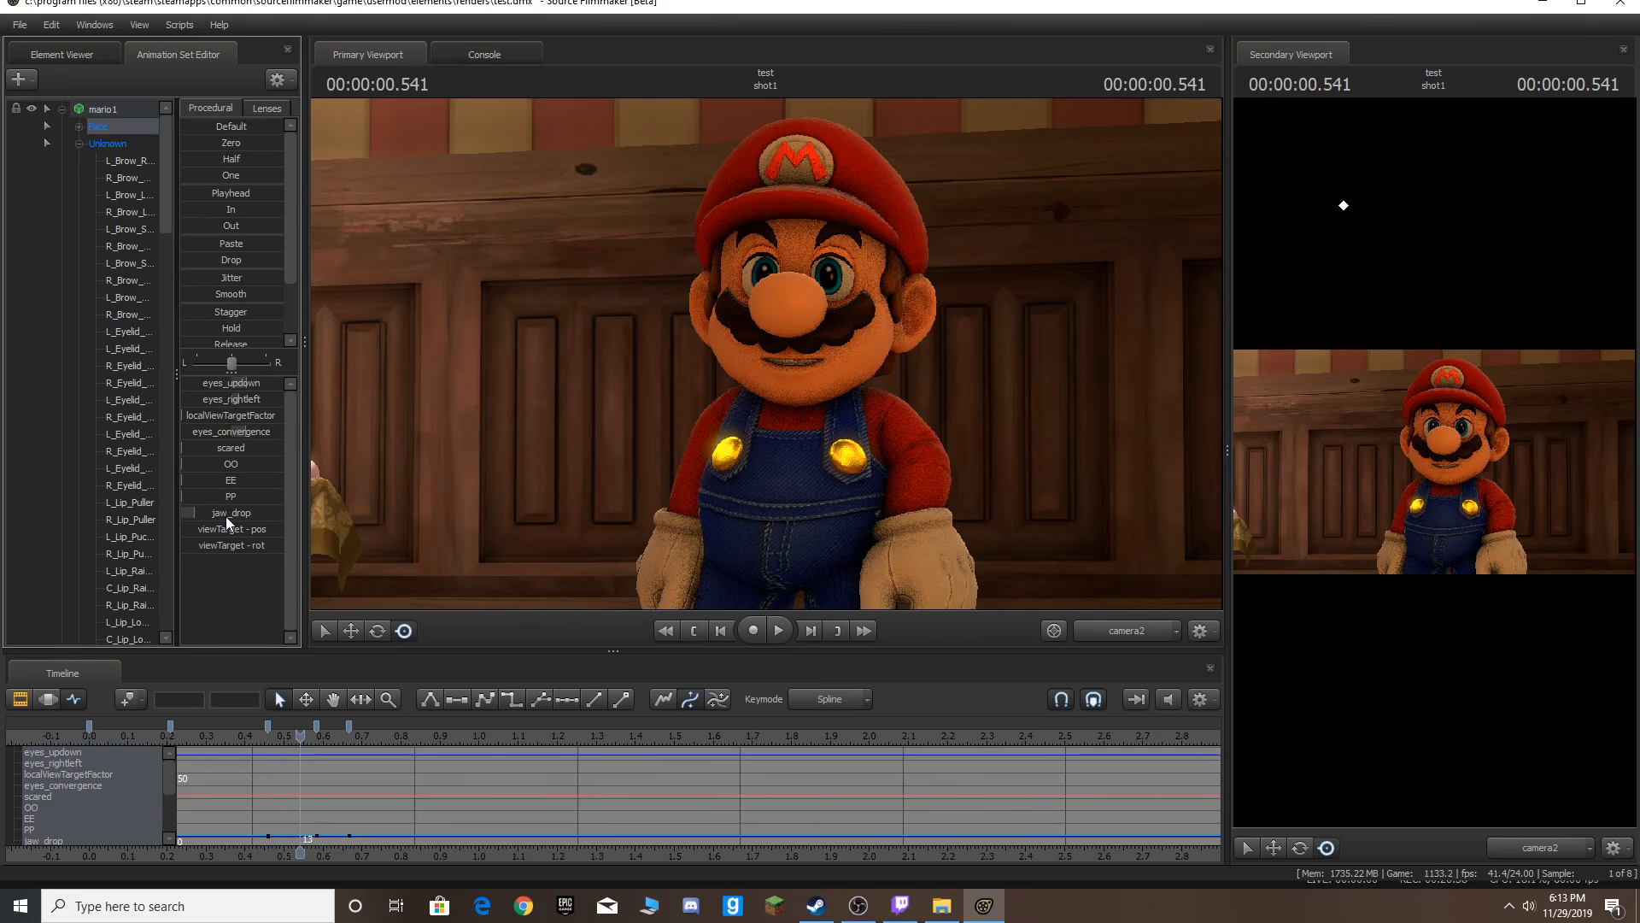
key(Right)
key(Right)
key(Right)
drag(233, 513, 214, 513)
Replay the animation from the start and switch back to the work camera.
key(space)
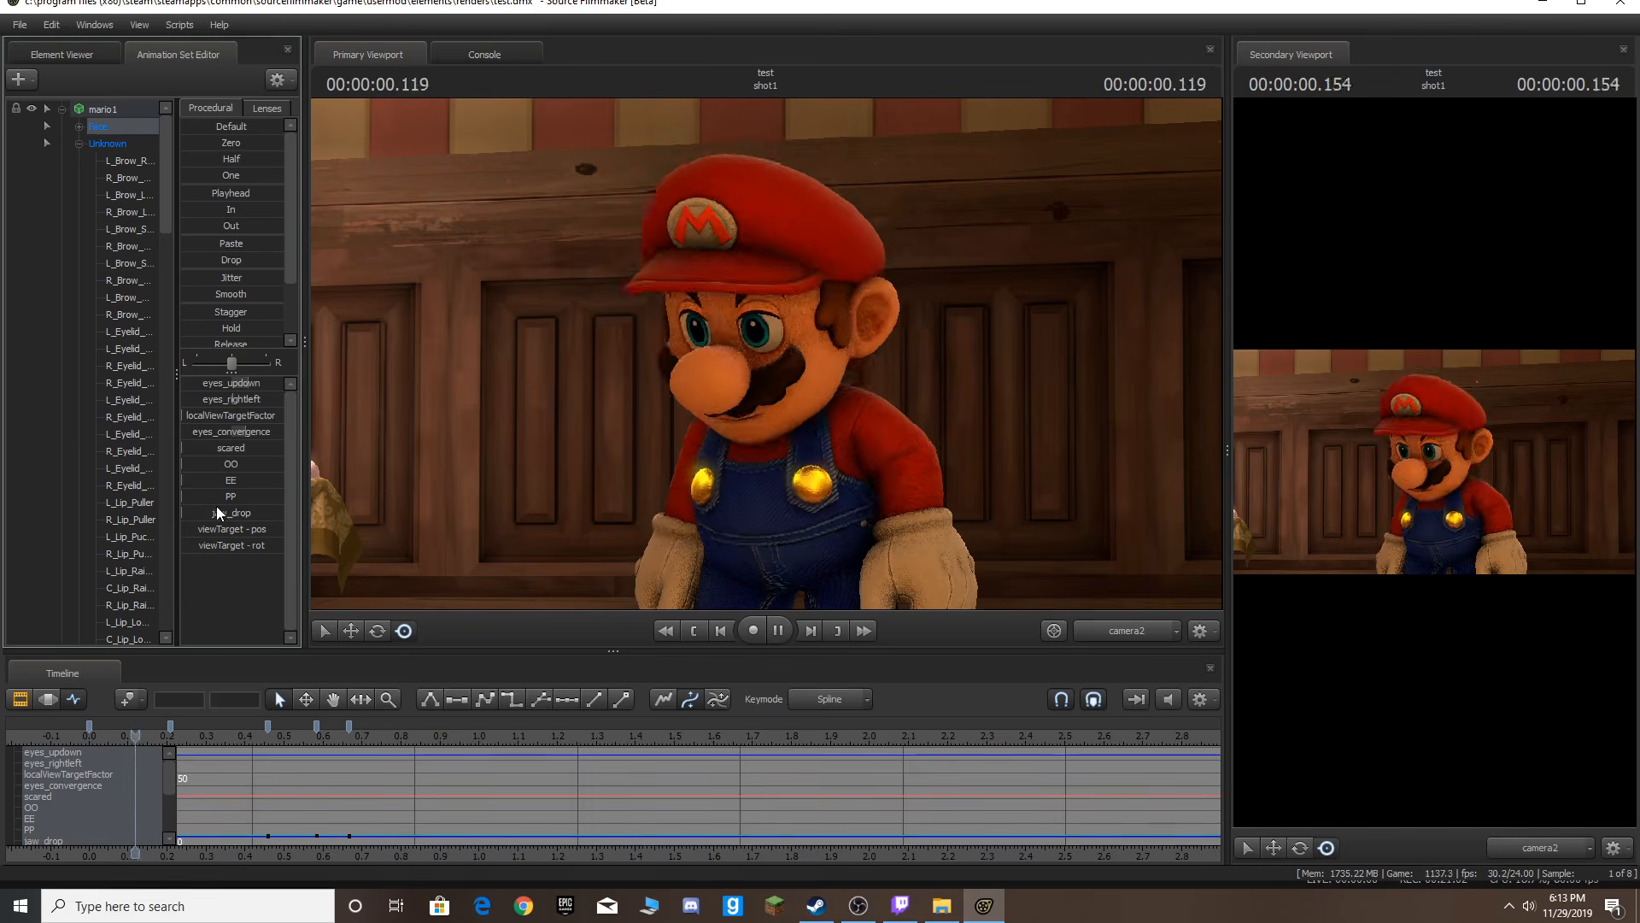
key(Home)
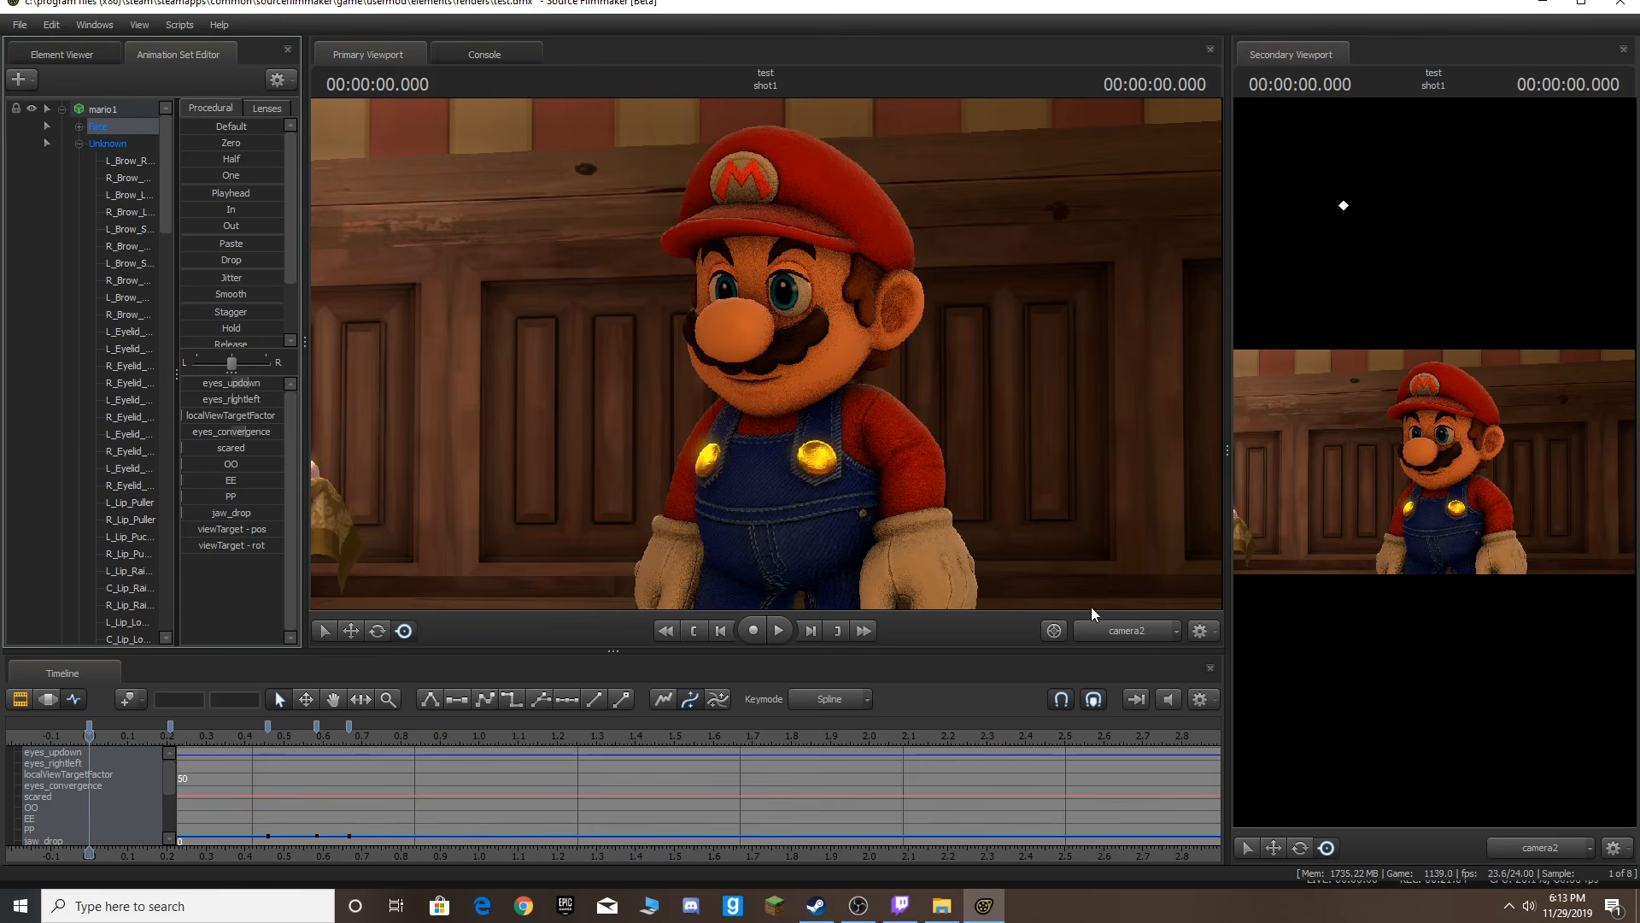
click(1114, 629)
Navigate the work camera around Mario and select his right hand control.
key(s)
mouse_move(801, 362)
mouse_down()
mouse_move(800, 419)
mouse_move(796, 359)
mouse_move(794, 384)
mouse_up()
key(w)
key(s)
click(702, 477)
ctrl+click(1062, 381)
key(s)
drag(1063, 381, 1055, 430)
key(w)
mouse_move(767, 355)
mouse_down()
mouse_move(768, 384)
mouse_move(771, 368)
mouse_up()
key(a)
ctrl+click(775, 420)
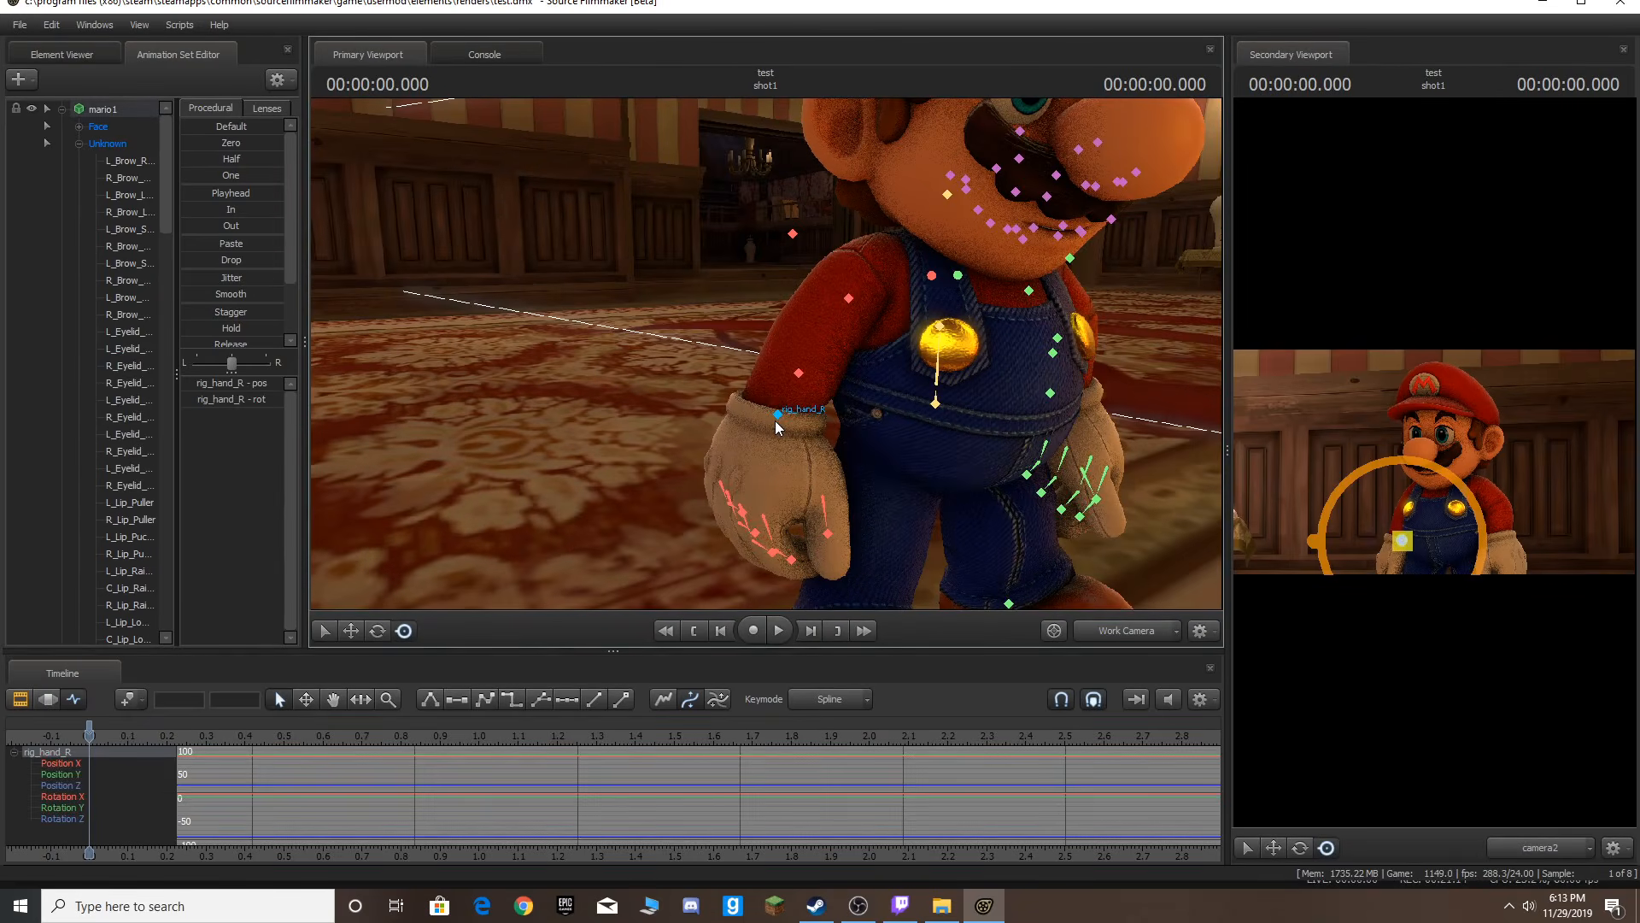
Orbit around Mario's right hand, scrub through the first frames, then return to the start and play back.
key(w)
drag(971, 343, 1102, 324)
key(a)
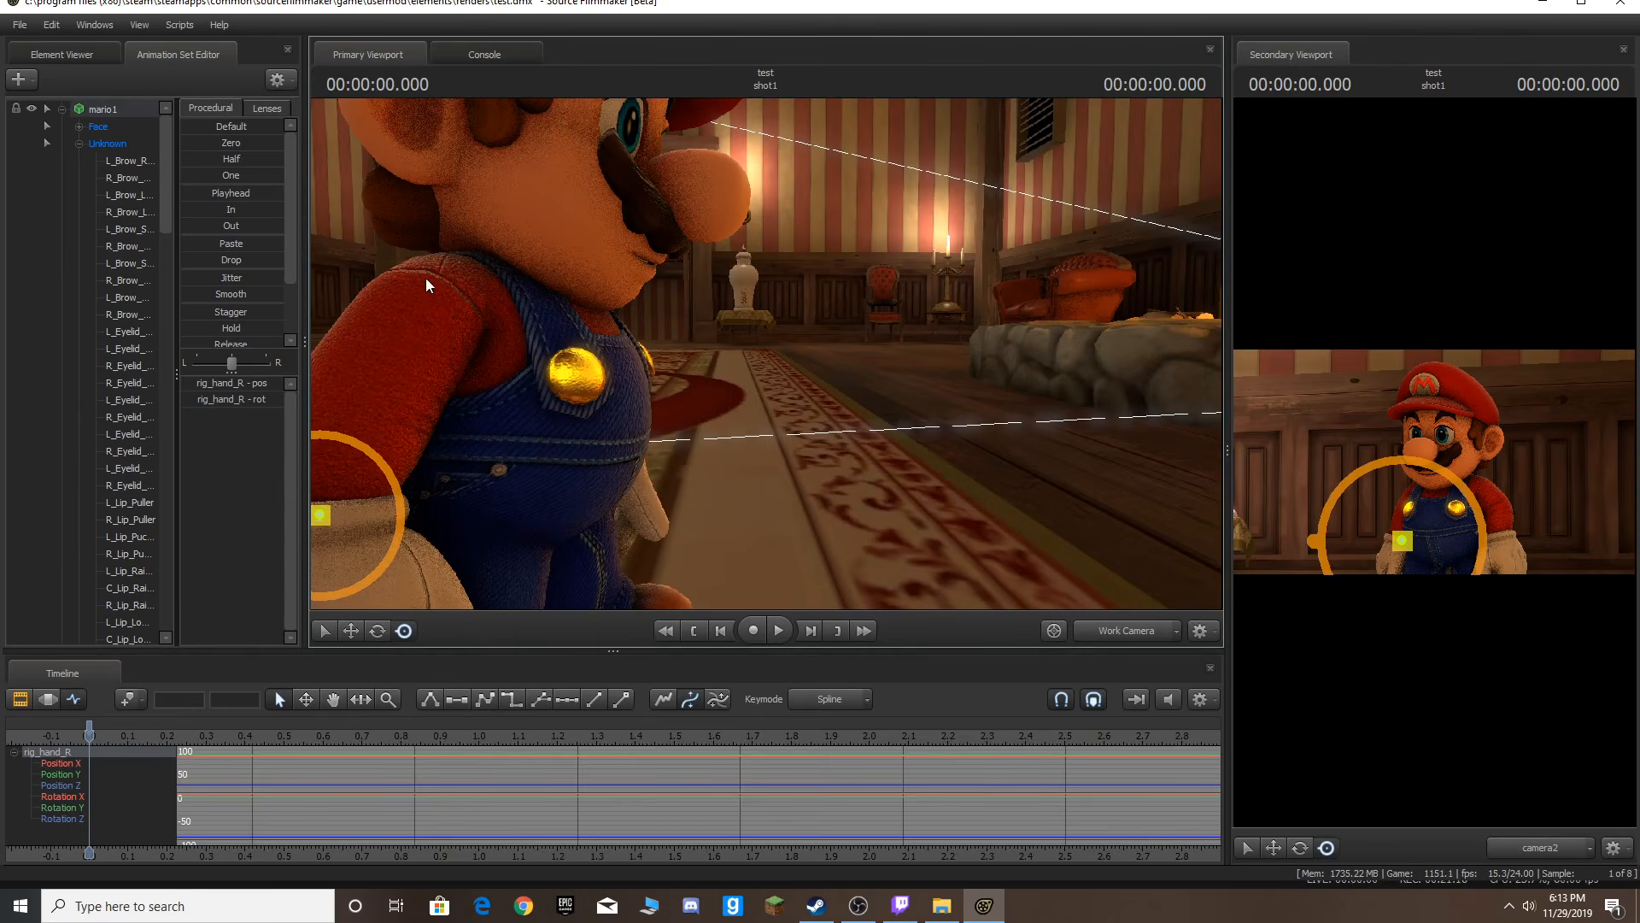
drag(781, 331, 765, 352)
key(Right)
key(Right)
key(Right)
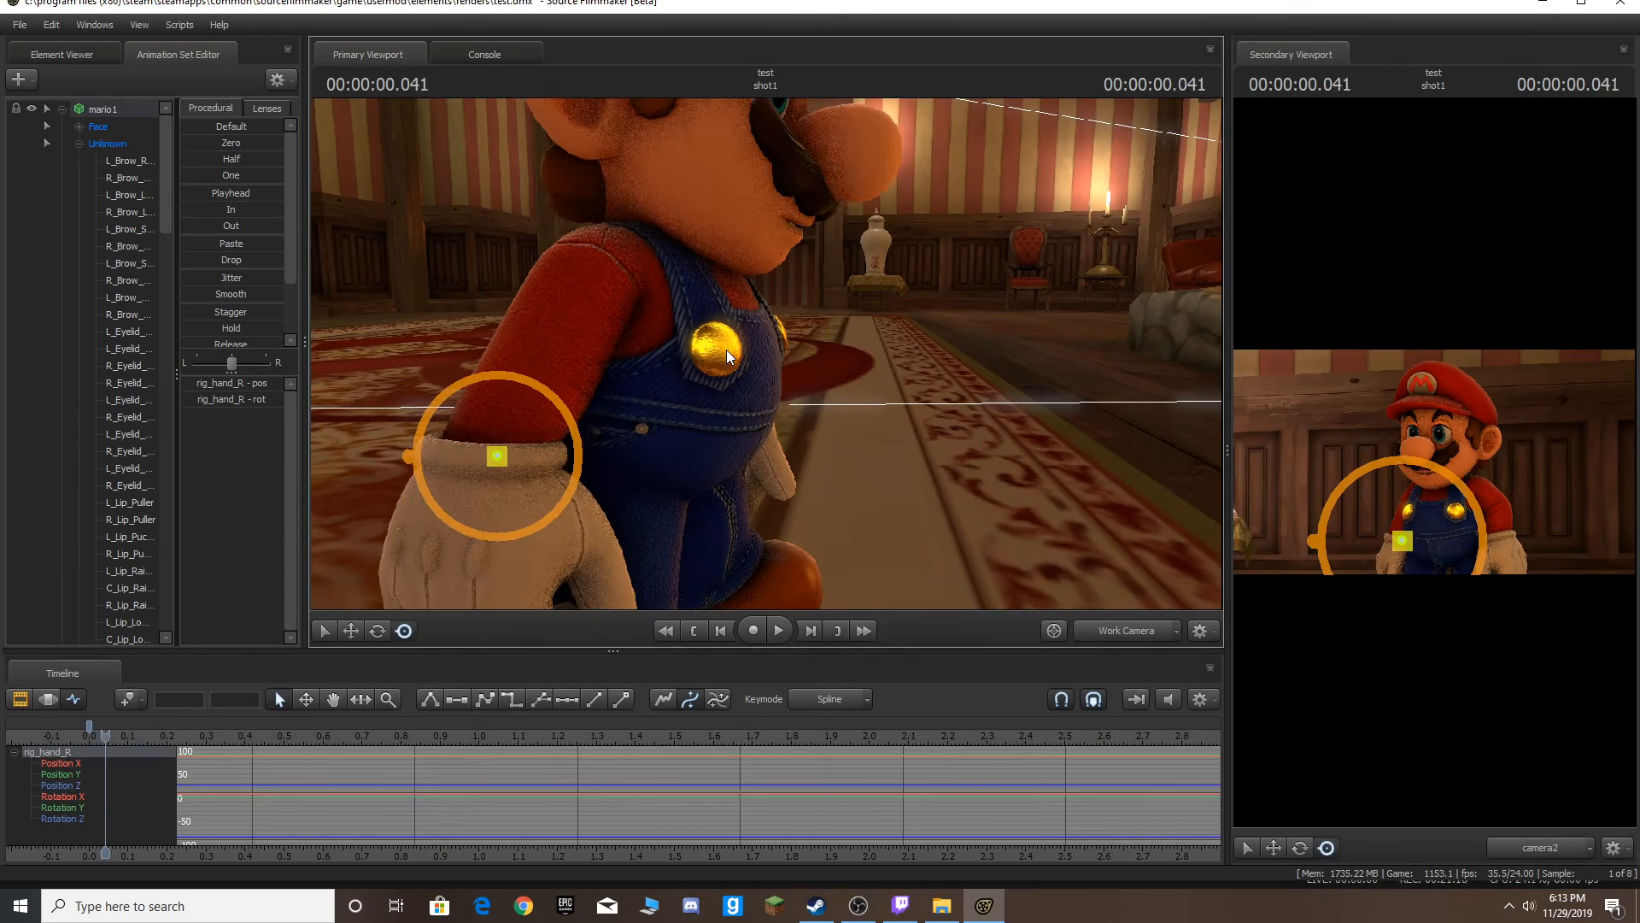
key(Right)
mouse_move(755, 374)
mouse_down()
mouse_move(726, 380)
mouse_move(605, 525)
mouse_move(572, 520)
mouse_move(627, 519)
mouse_move(546, 475)
mouse_move(747, 354)
mouse_up()
key(d)
key(ctrl+z)
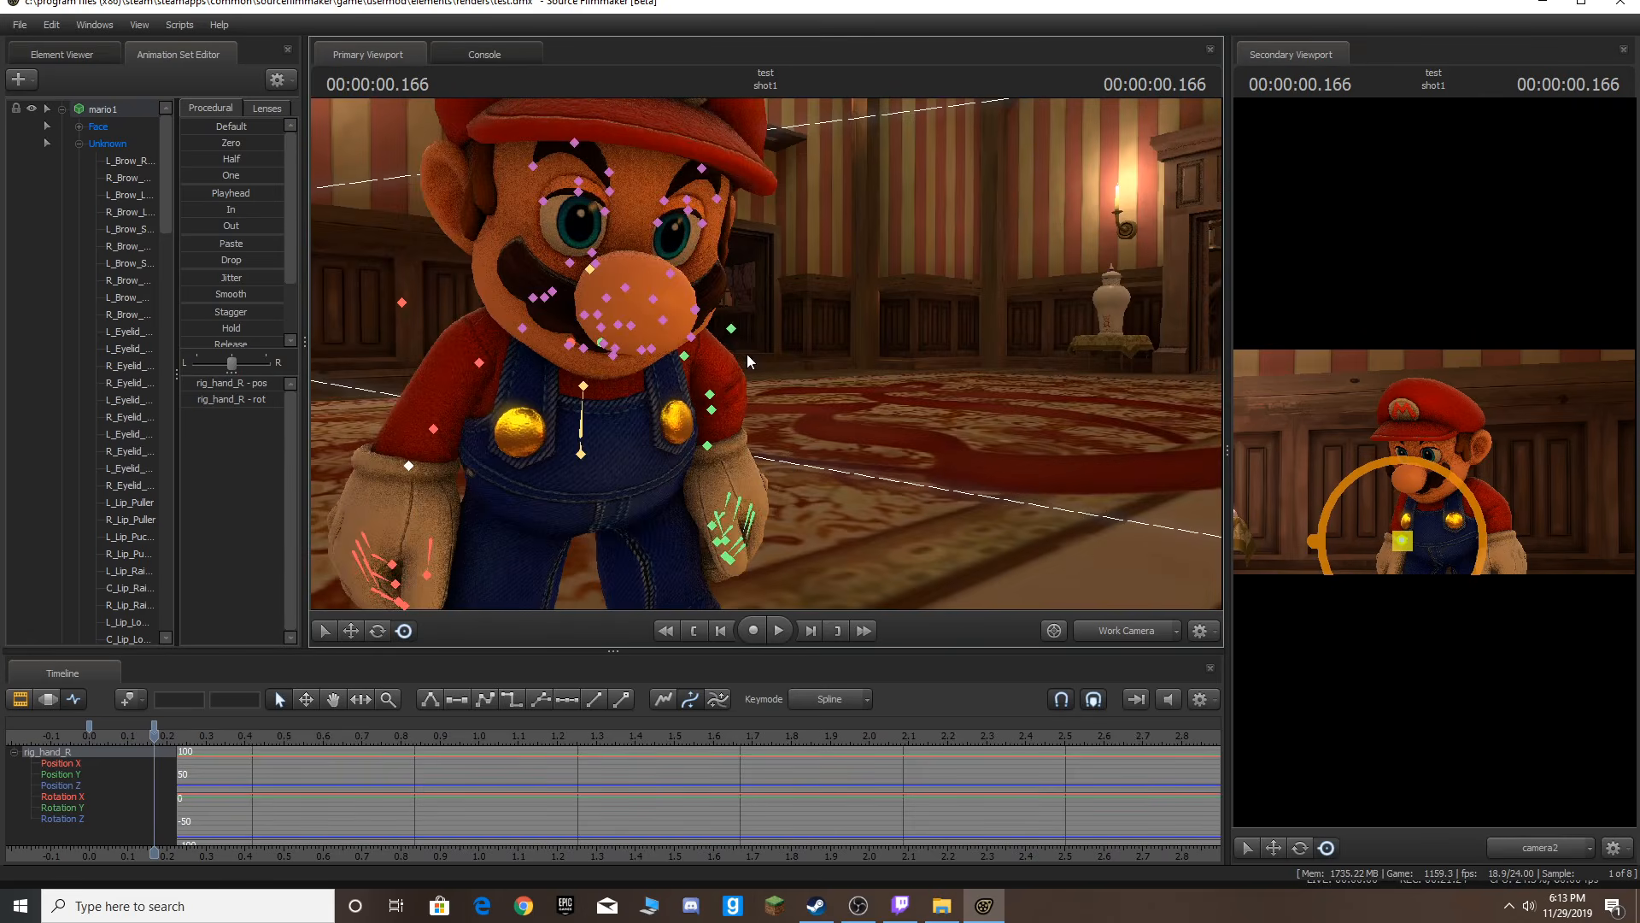
key(d)
drag(863, 348, 768, 369)
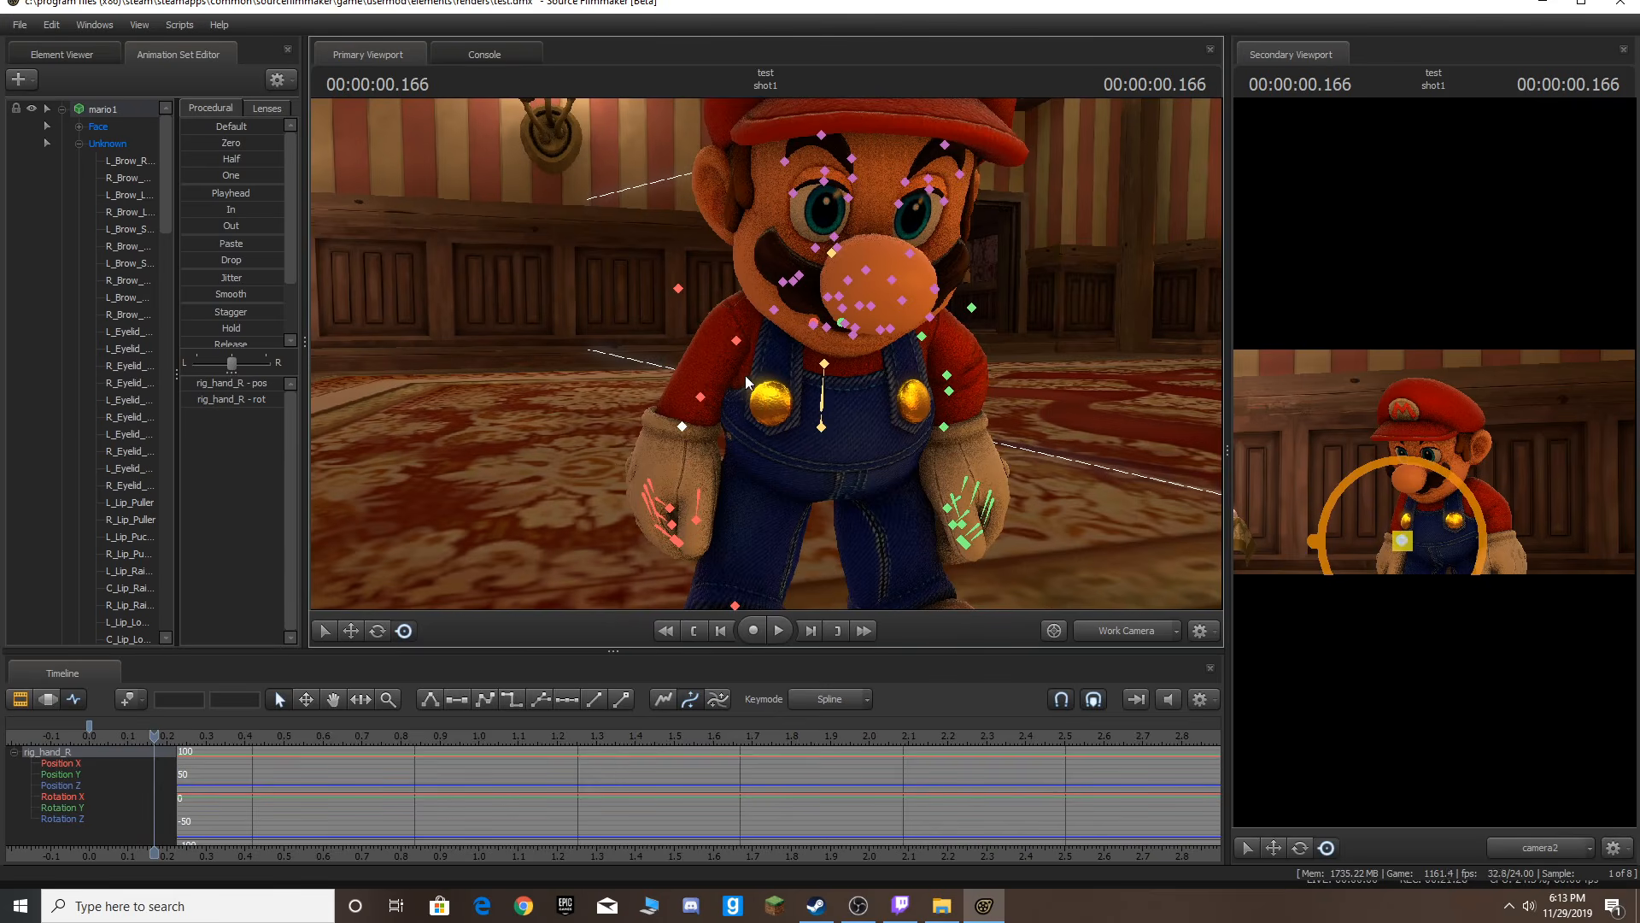
key(Up)
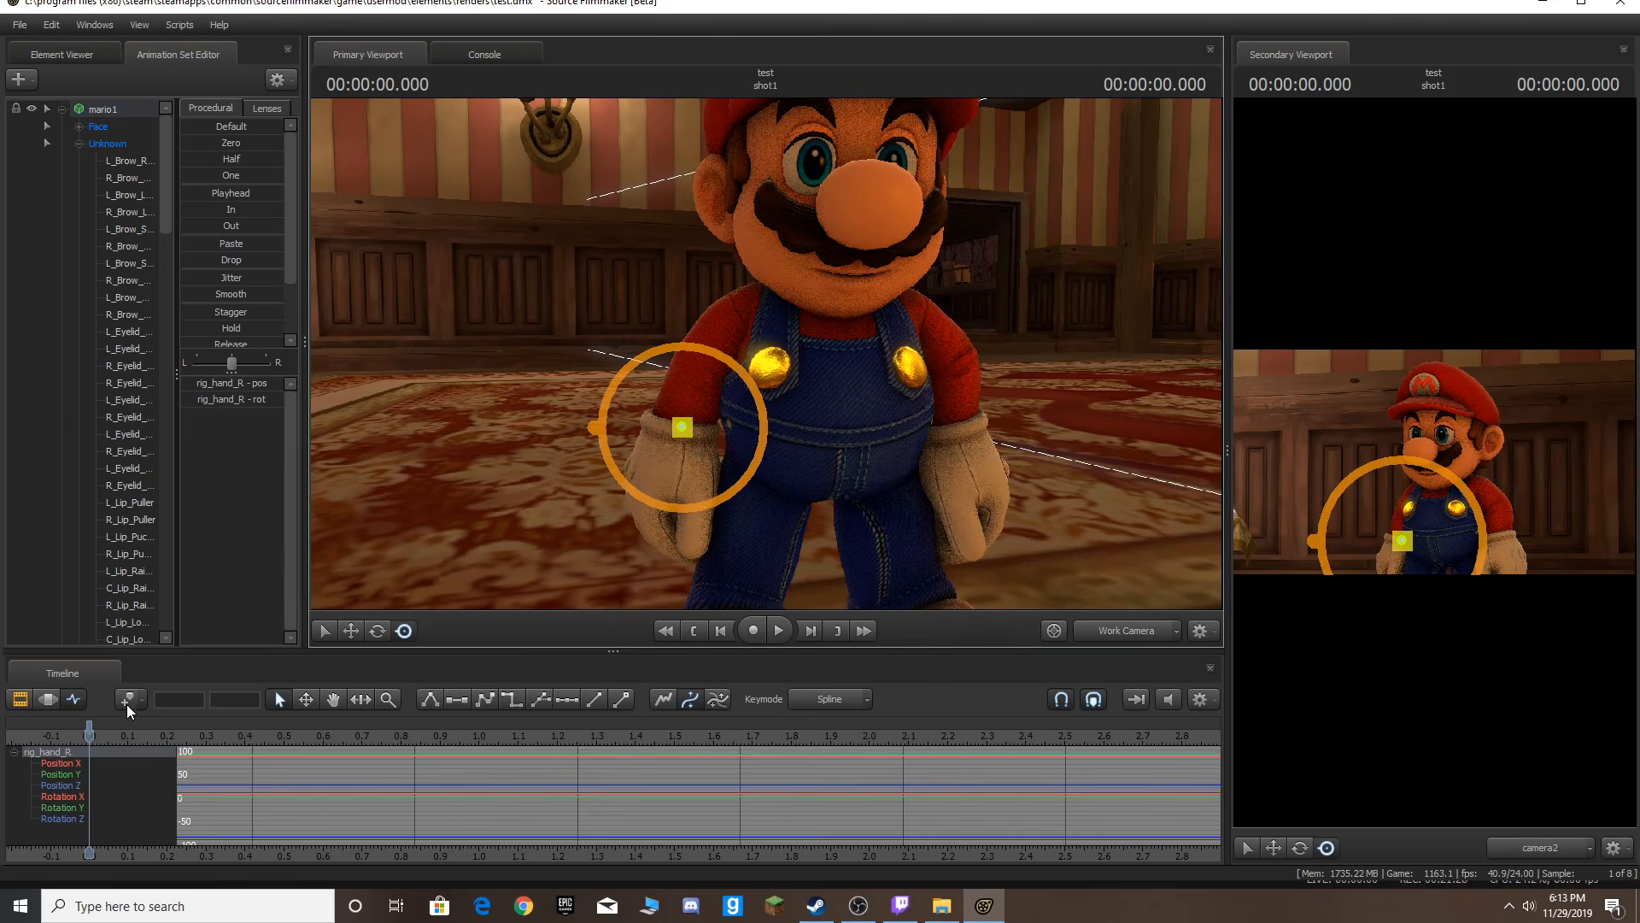
key(space)
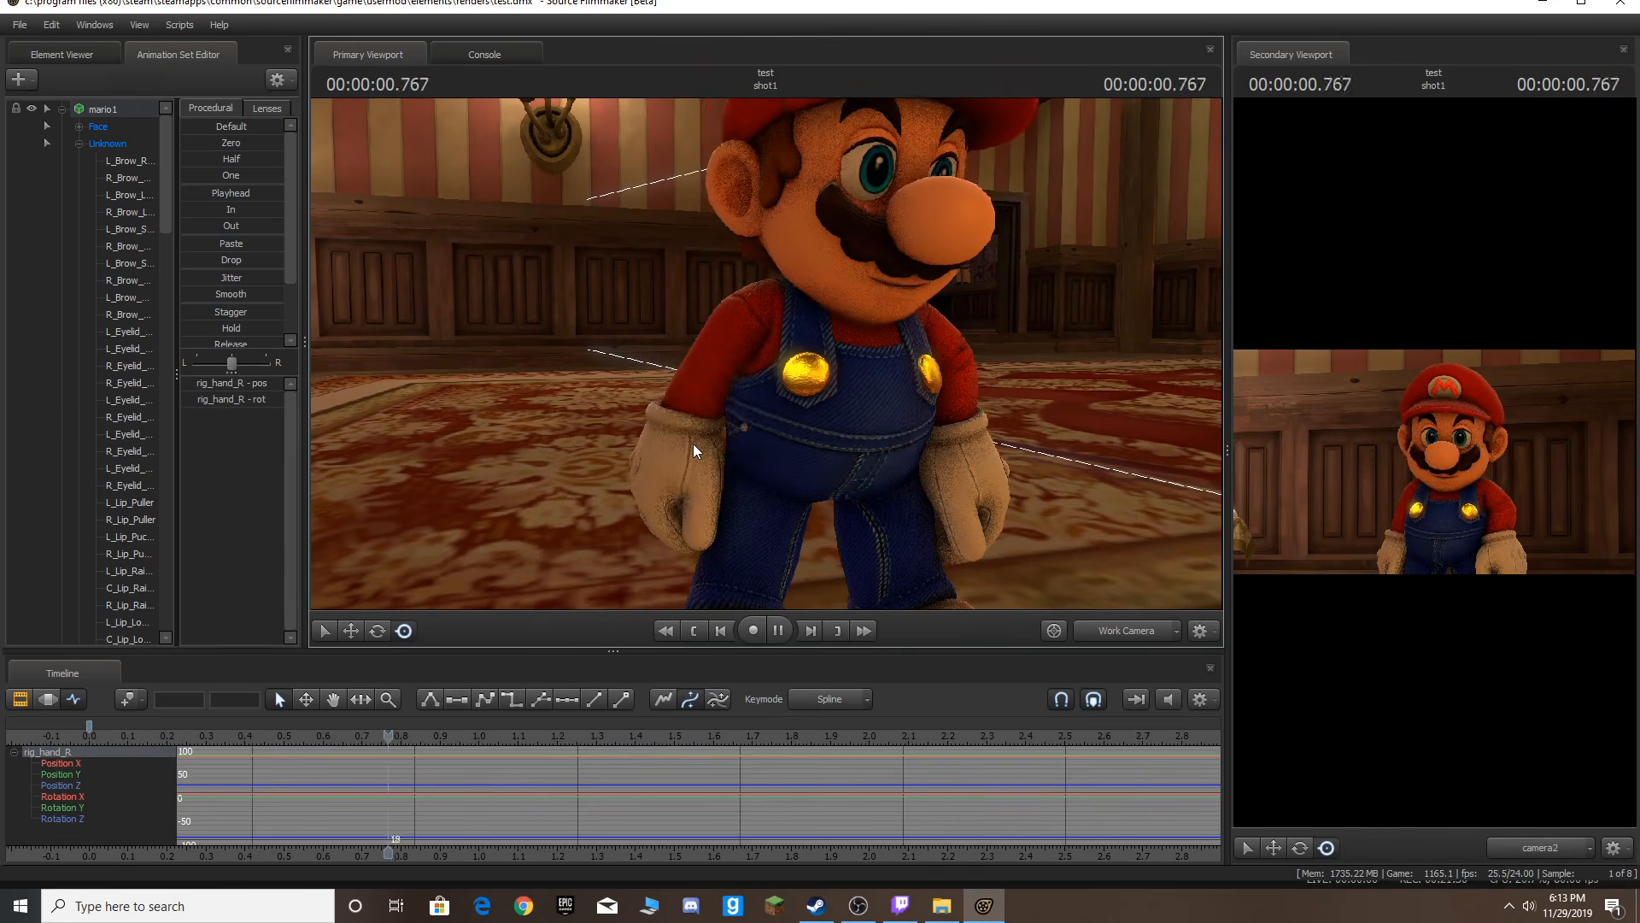
Raise Mario's right hand up toward his chest at about 1.04 s.
key(space)
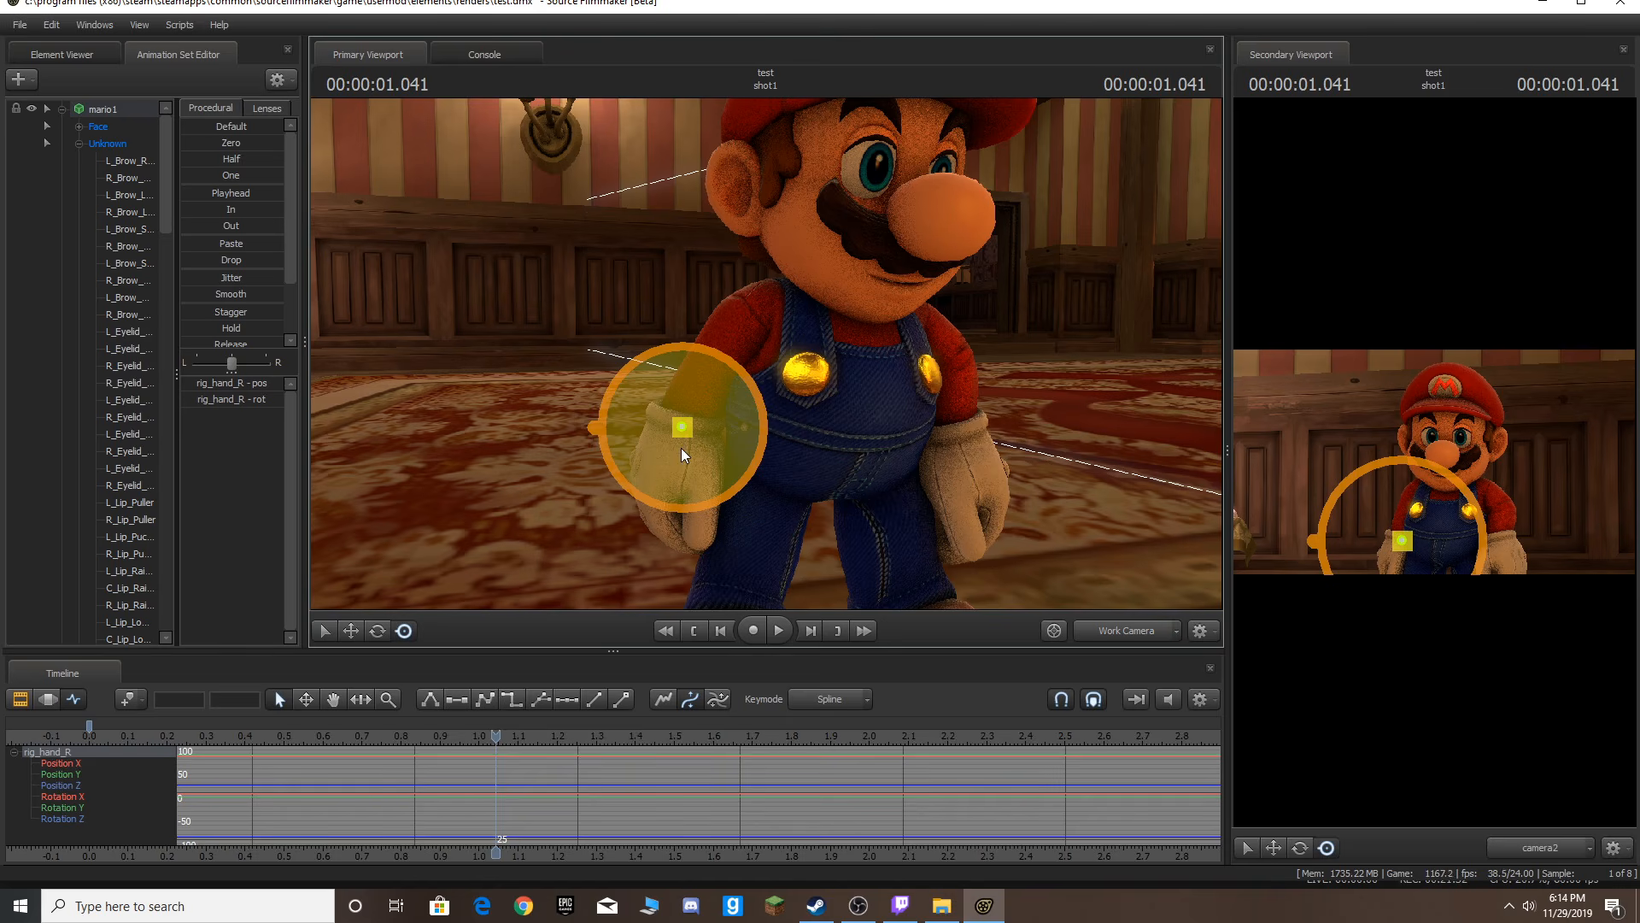
drag(681, 429, 712, 481)
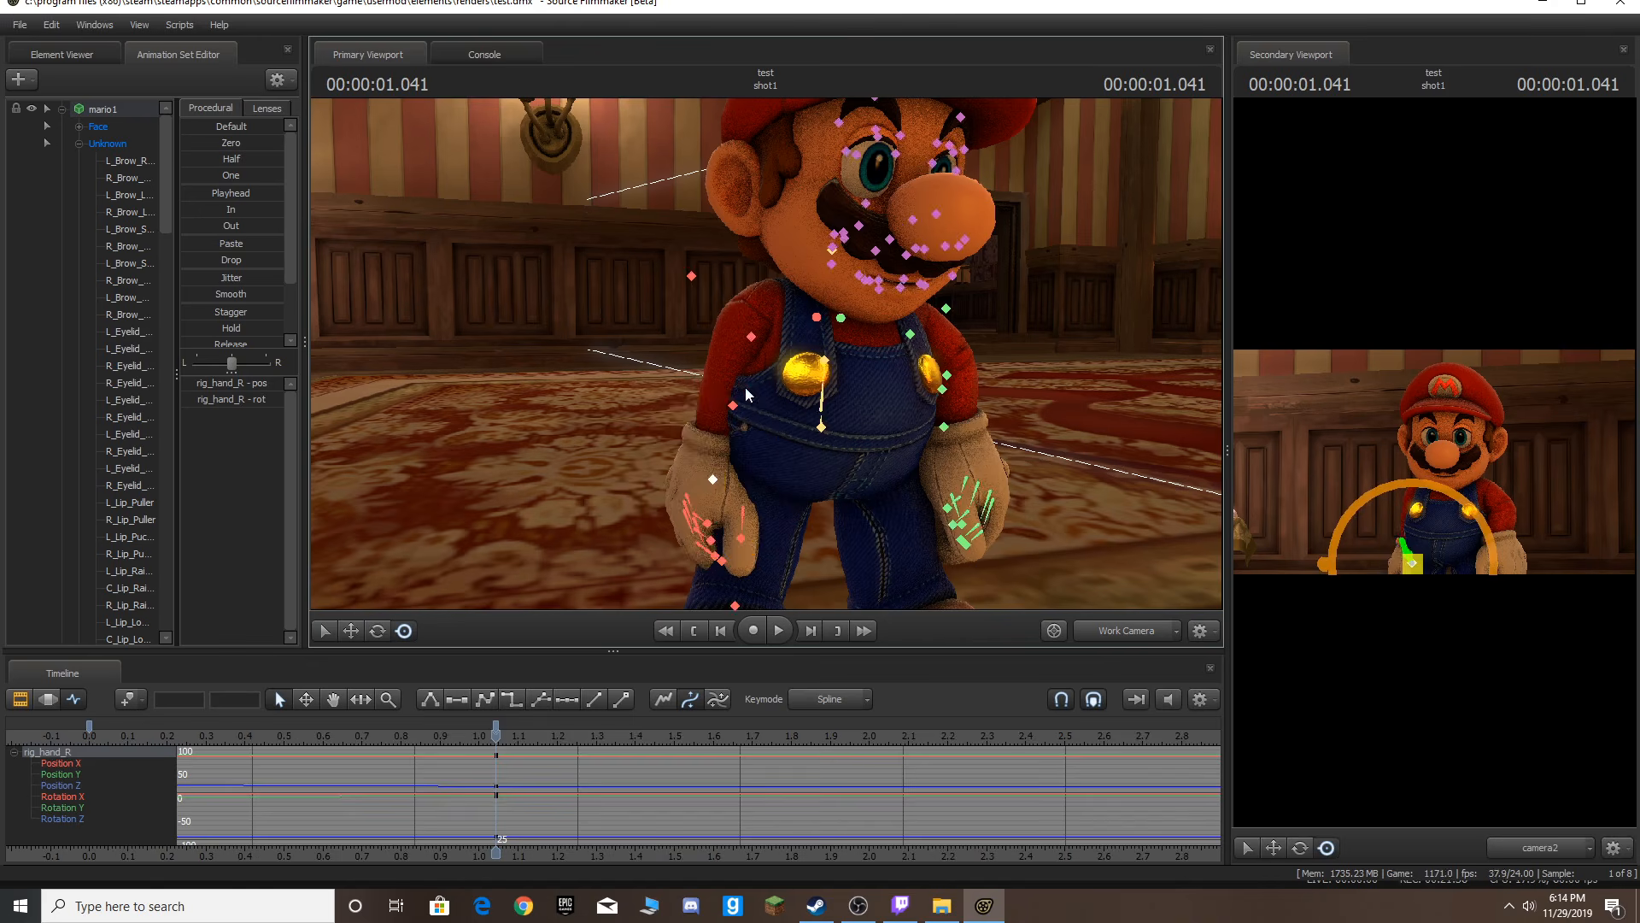
drag(688, 413, 609, 343)
drag(666, 288, 681, 400)
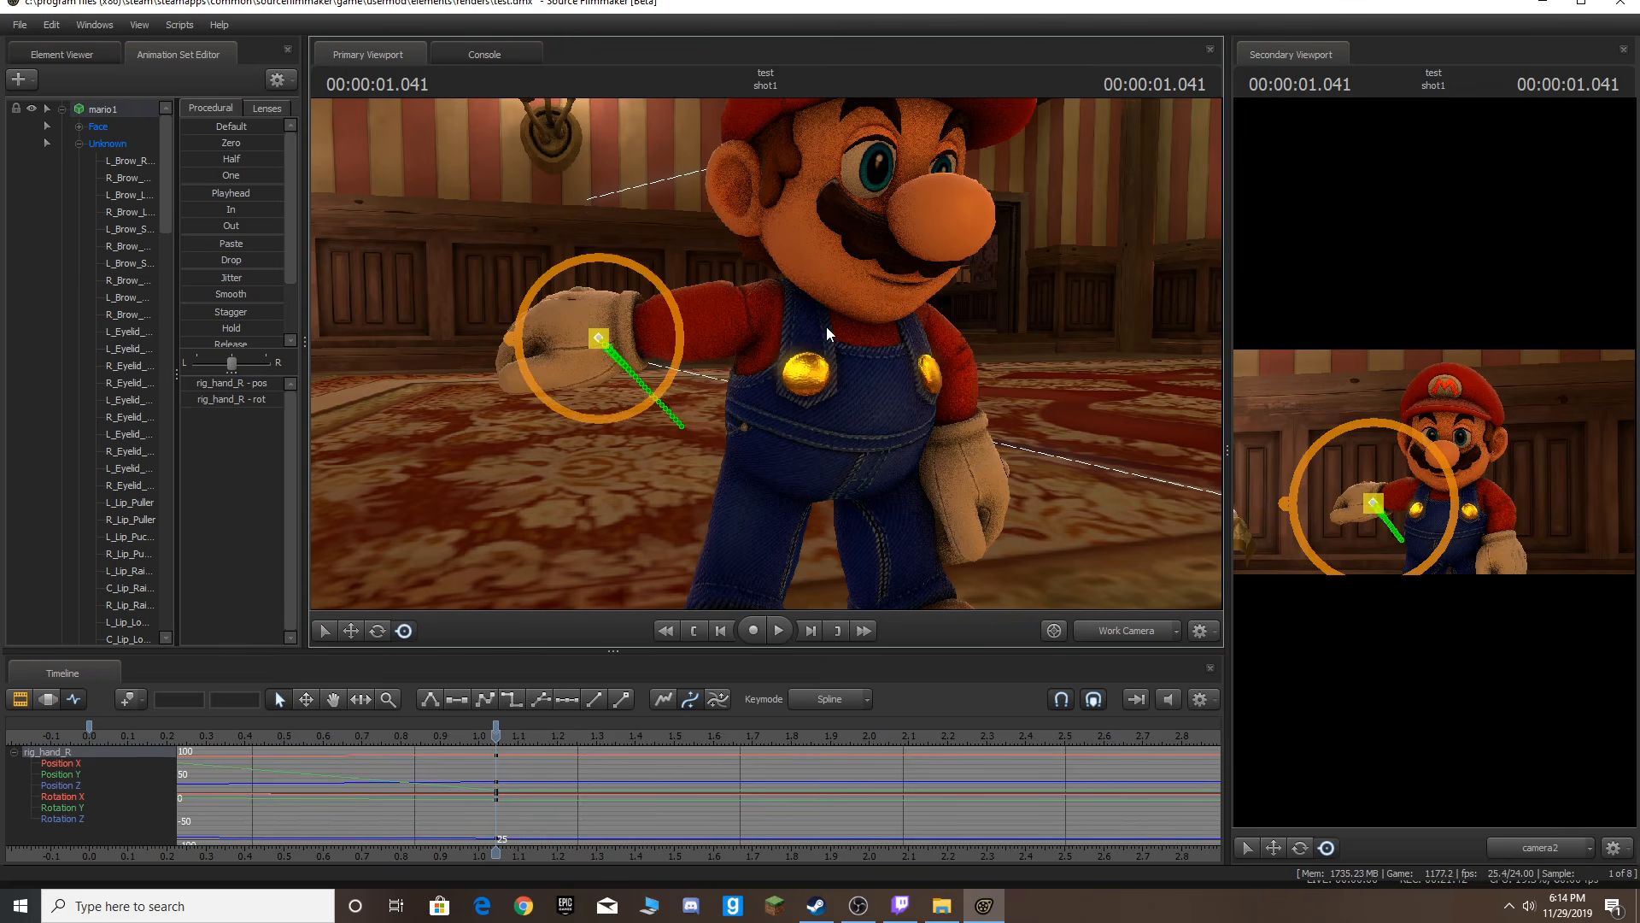
Play the animation back from the start, then undo the three hand moves.
key(Home)
key(space)
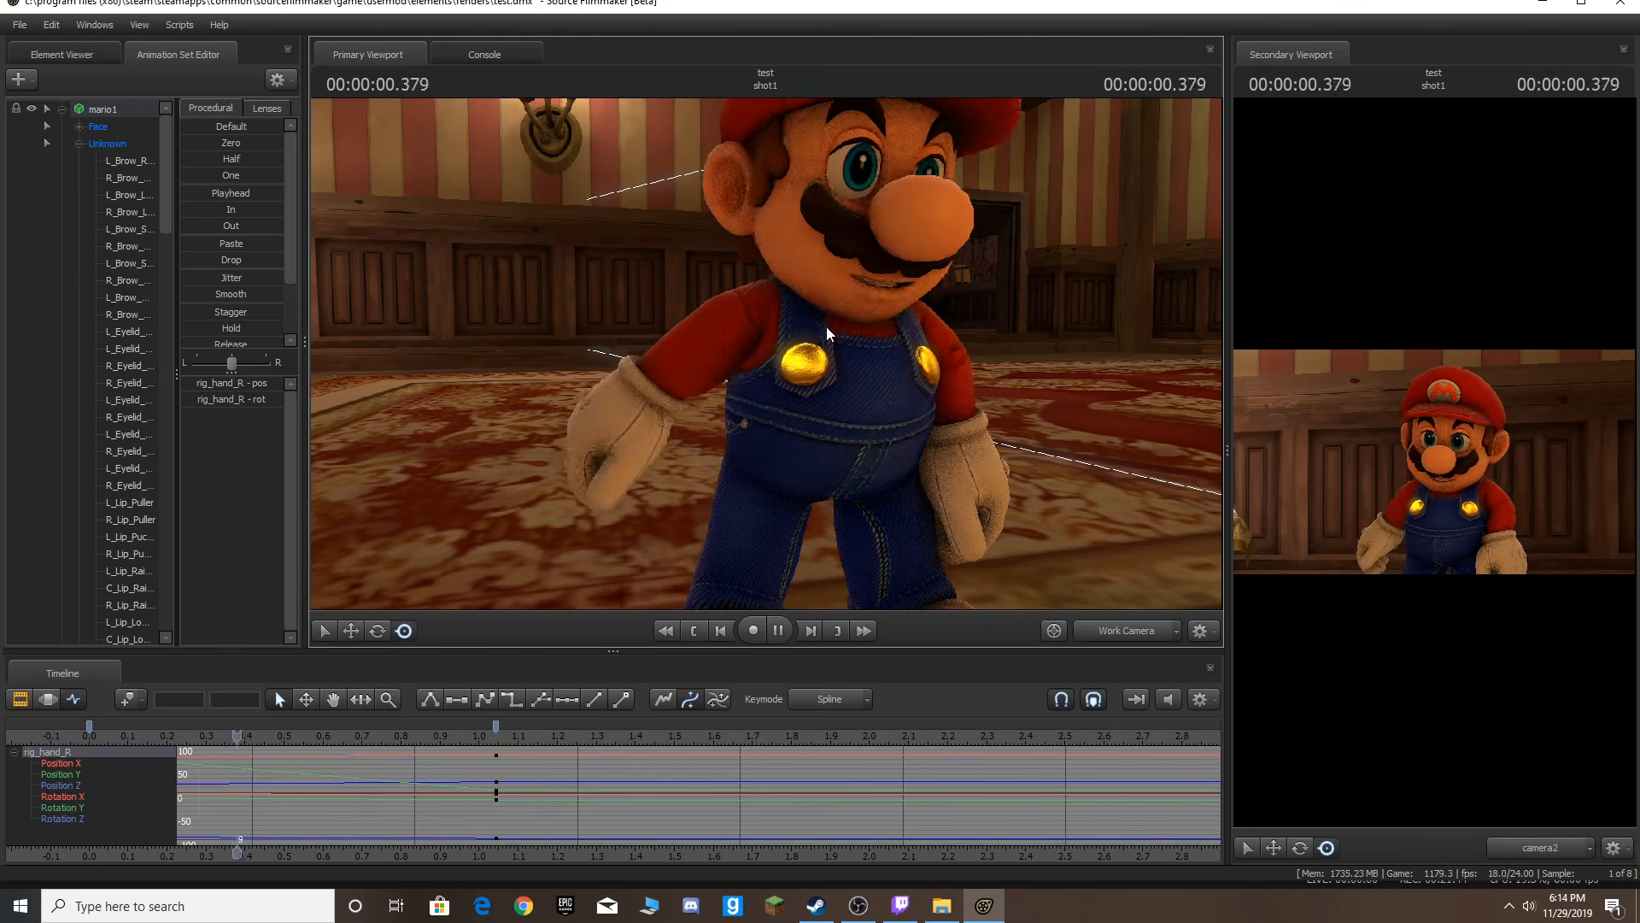
key(space)
key(ctrl+z)
key(ctrl+z)
key(ctrl+z)
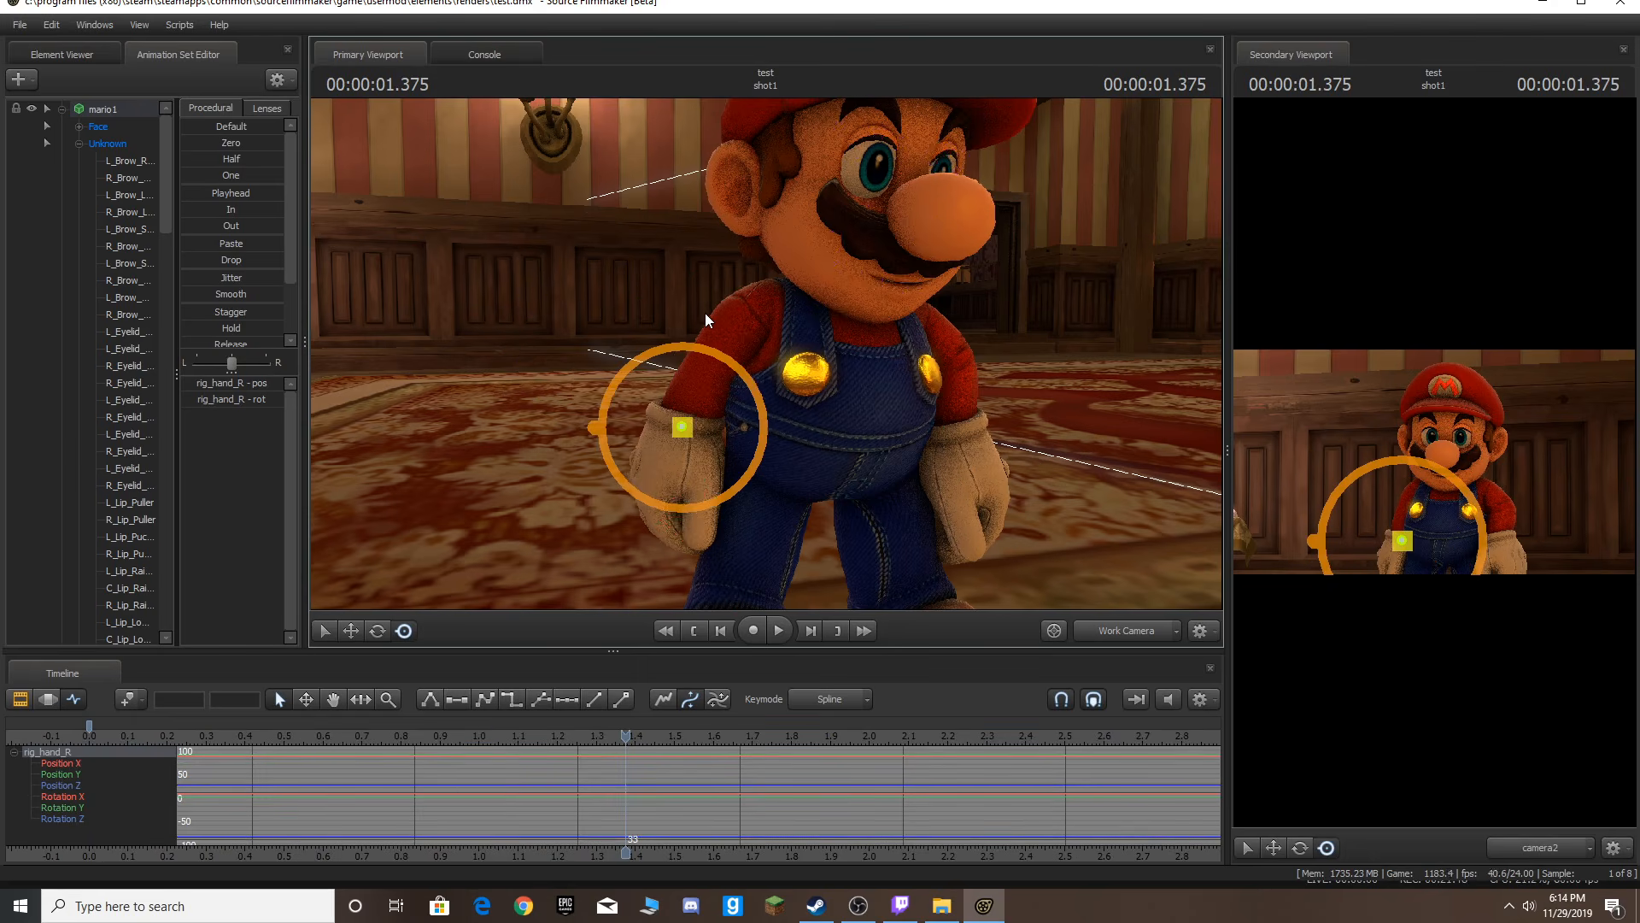
Play from the start, stop at 0.75 s and key the right hand's current pose there.
key(Home)
key(space)
key(space)
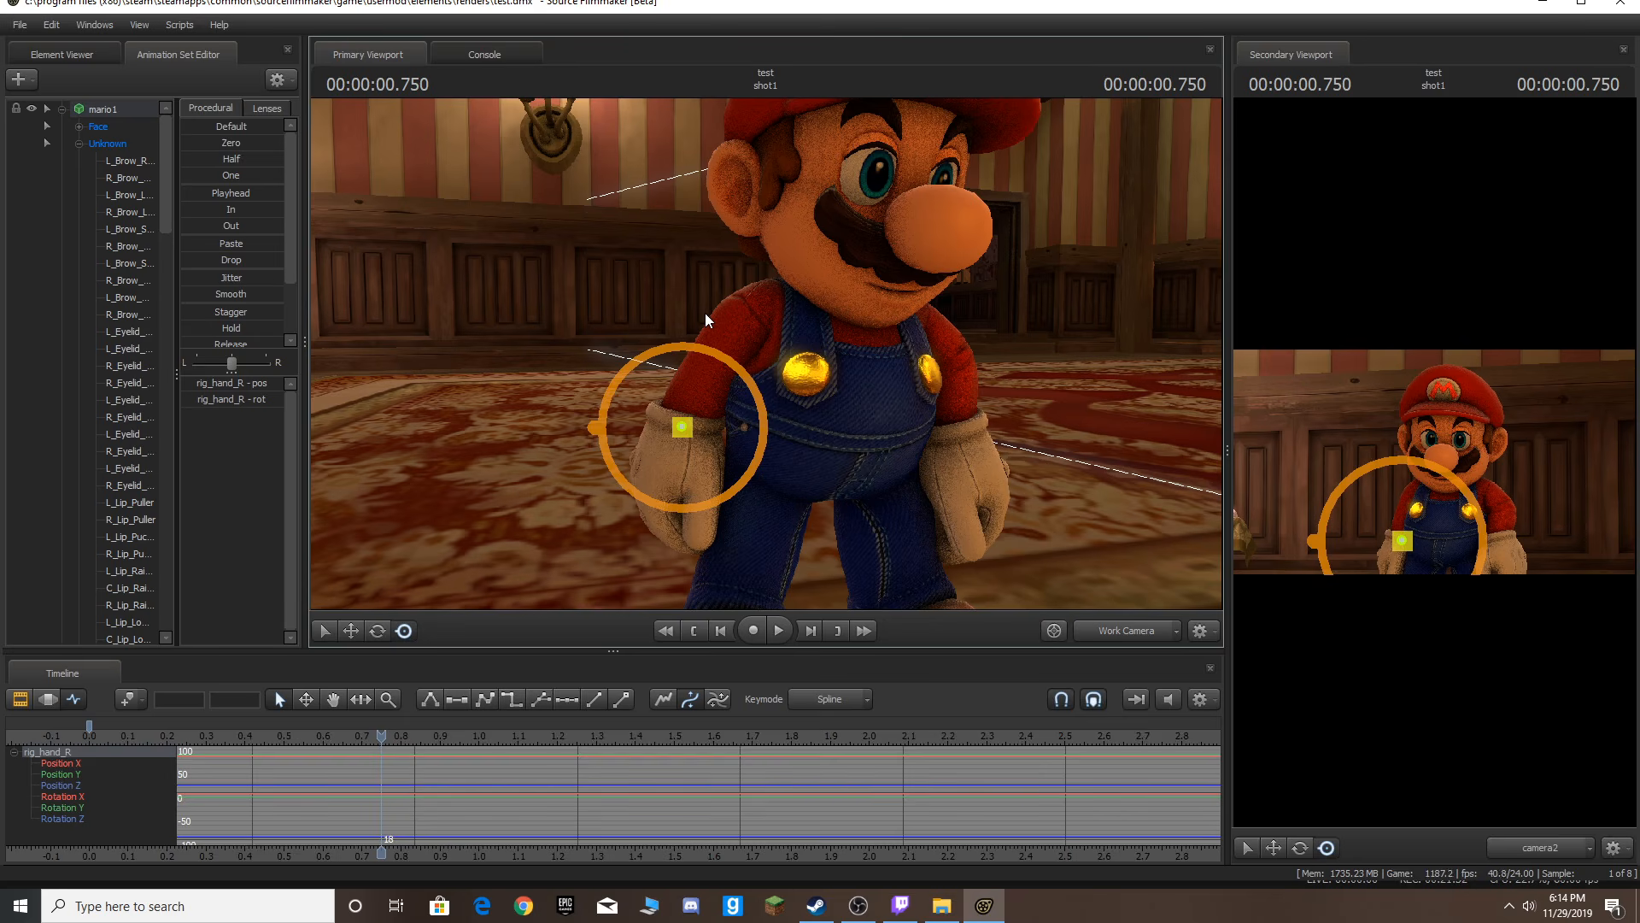
key(m)
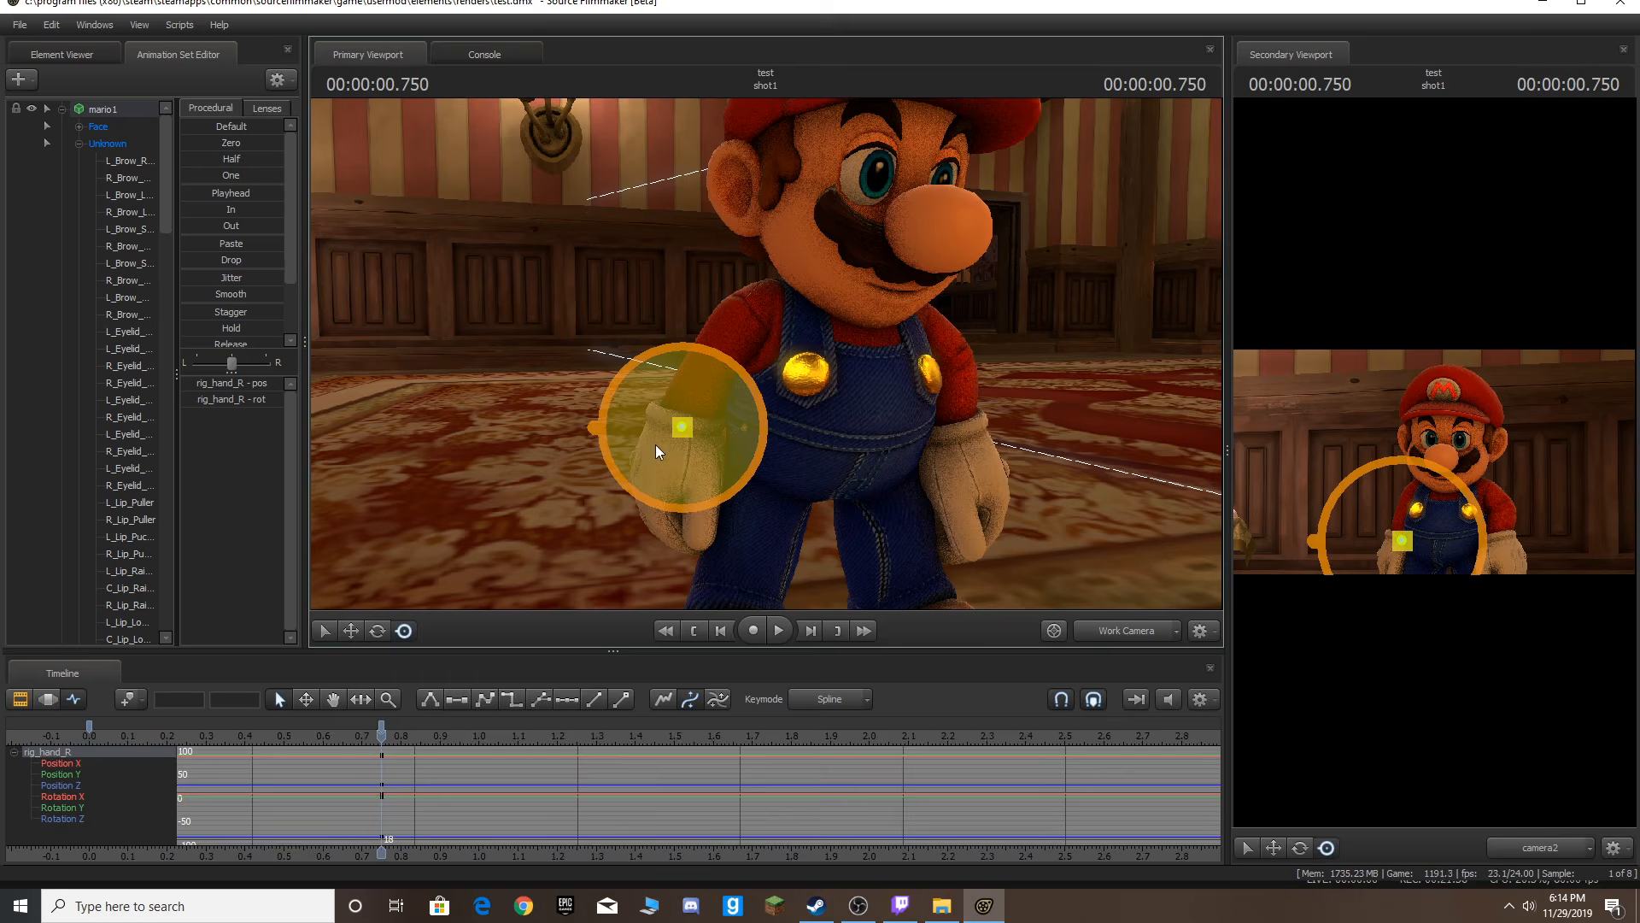
Try lifting the right hand three frames after the 0.75 s key, play it back and undo the move.
key(space)
key(space)
key(Right)
key(Right)
key(Right)
key(Right)
key(Right)
drag(690, 425, 766, 352)
key(space)
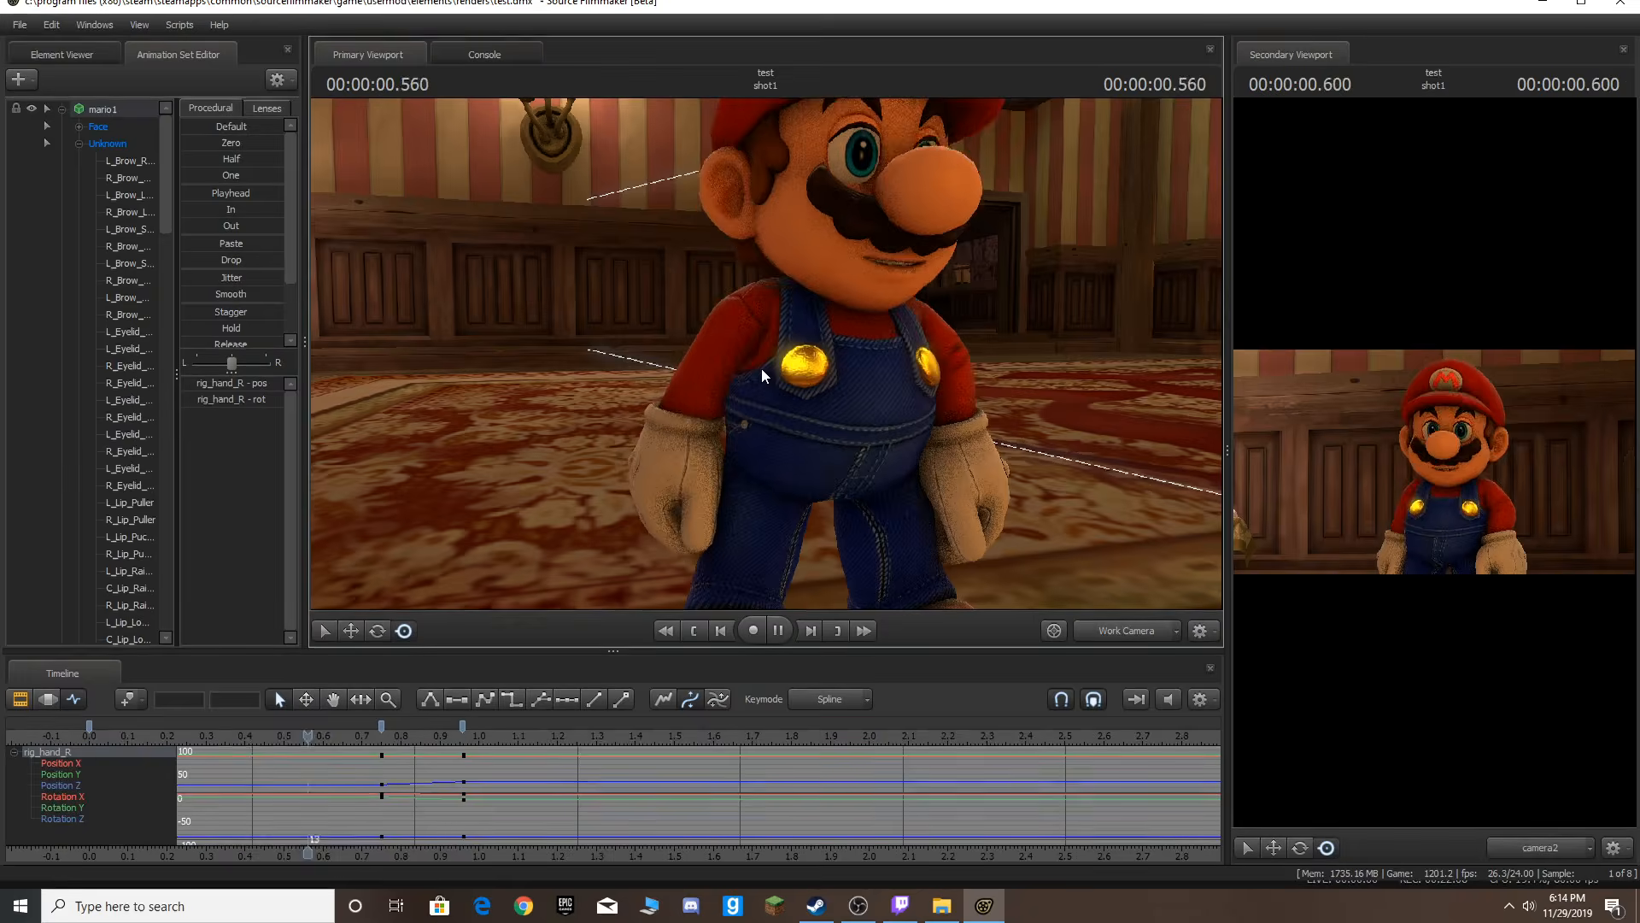
key(space)
key(ctrl+z)
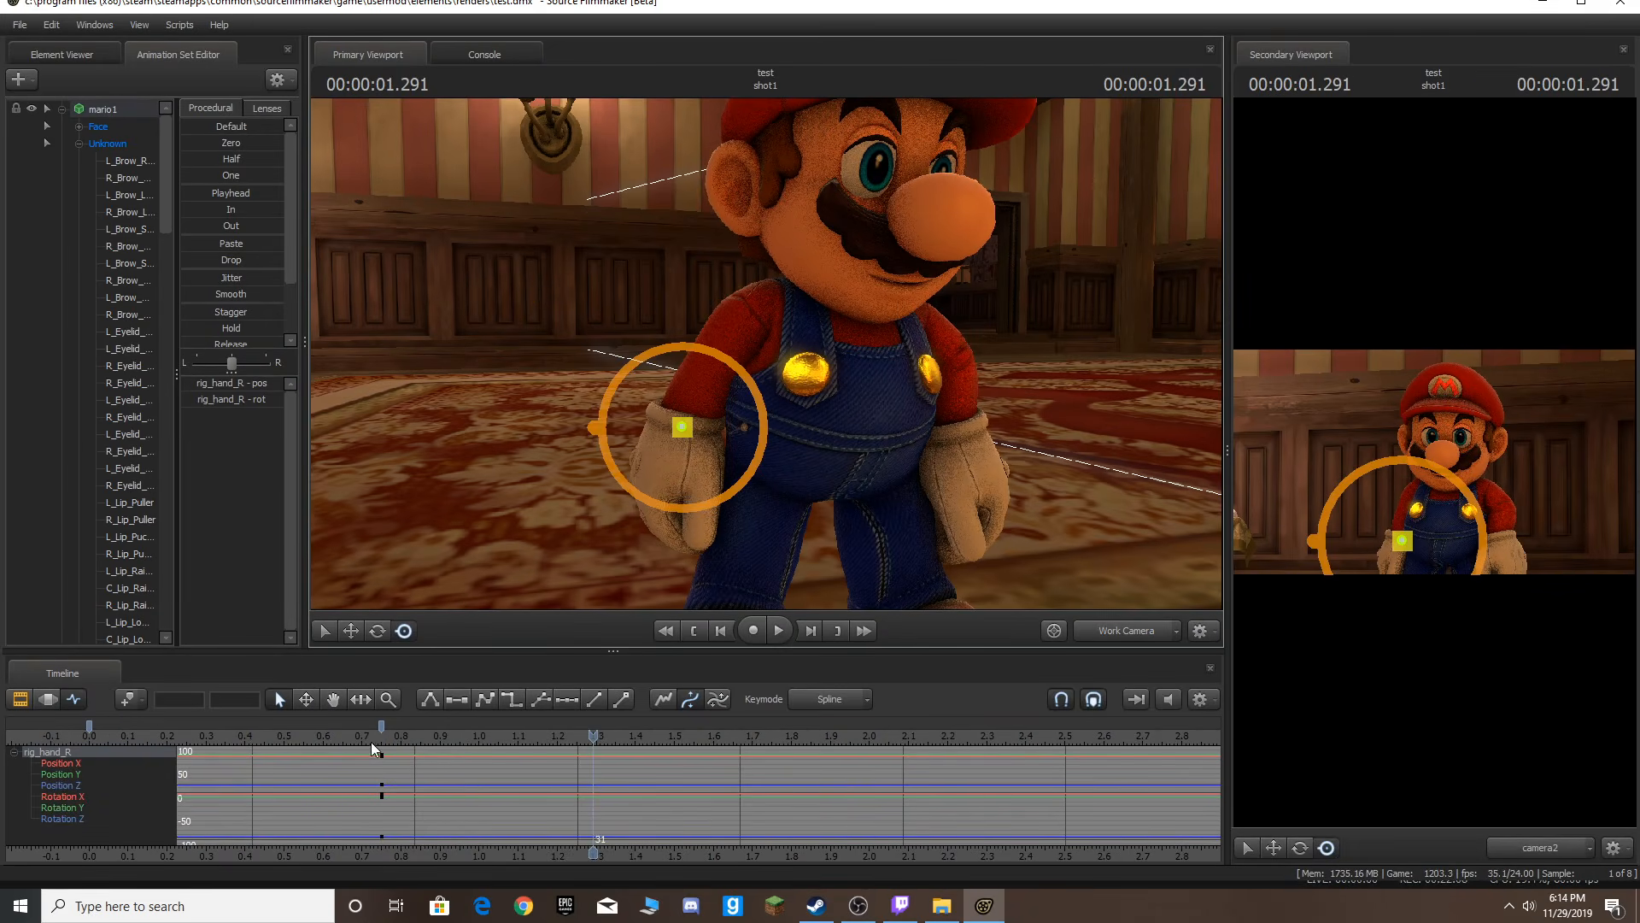
Select the 0.75 s hand key and, at about 0.79 s, raise the right hand toward the chest.
click(381, 727)
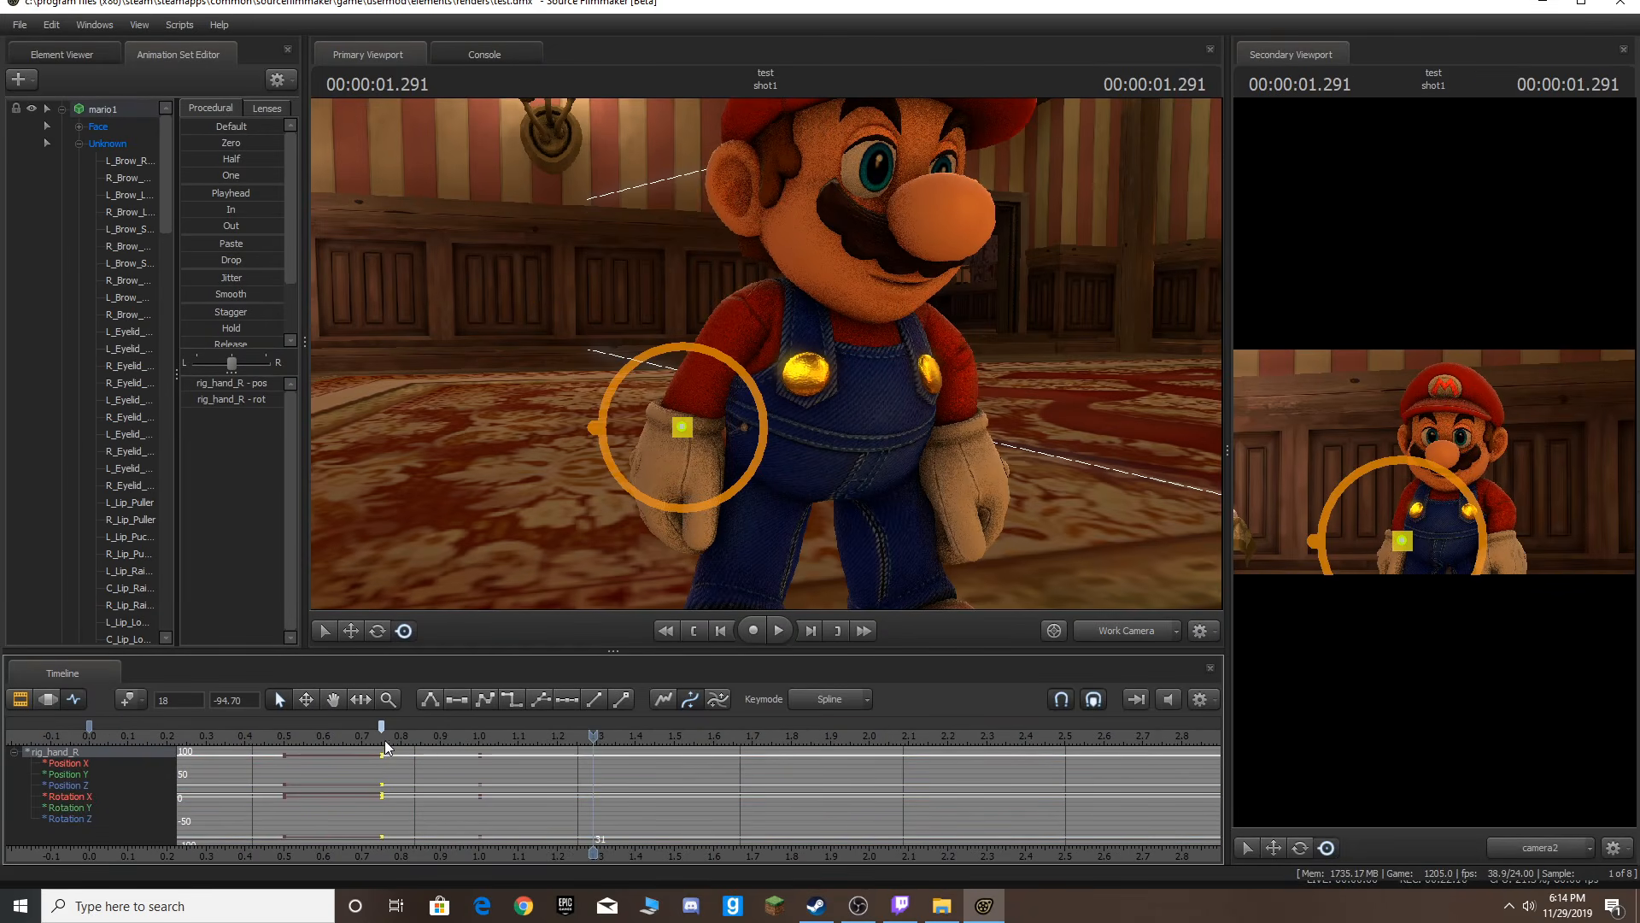
click(385, 739)
key(Right)
key(Right)
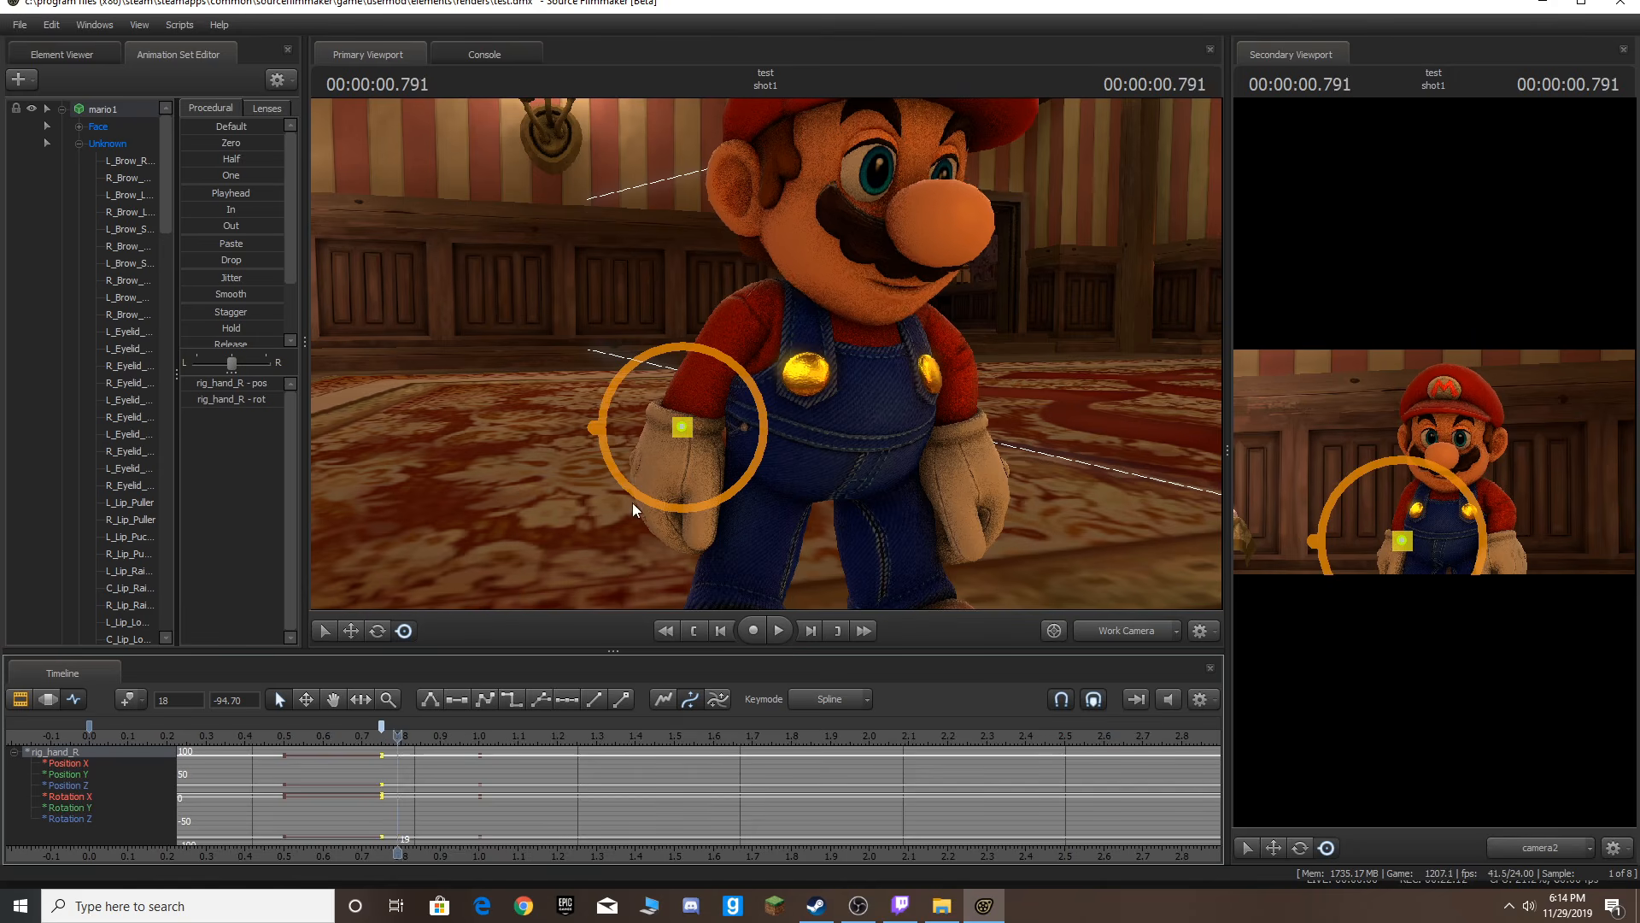
drag(680, 425, 600, 350)
Play back the animation from the start and return to the first frame.
key(Home)
key(space)
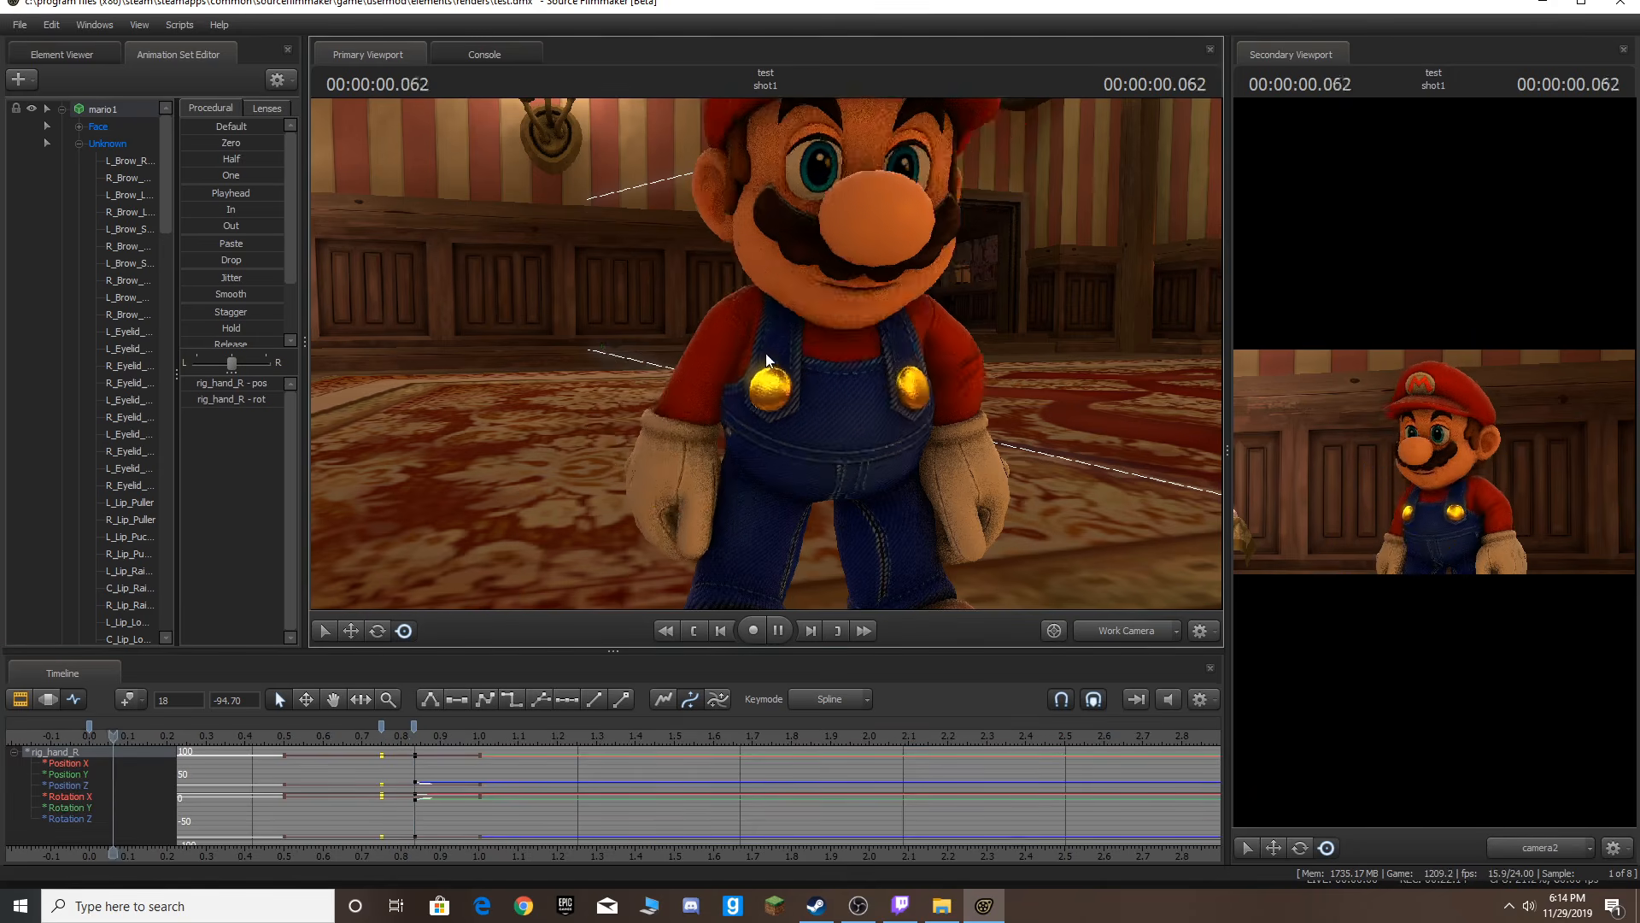
key(space)
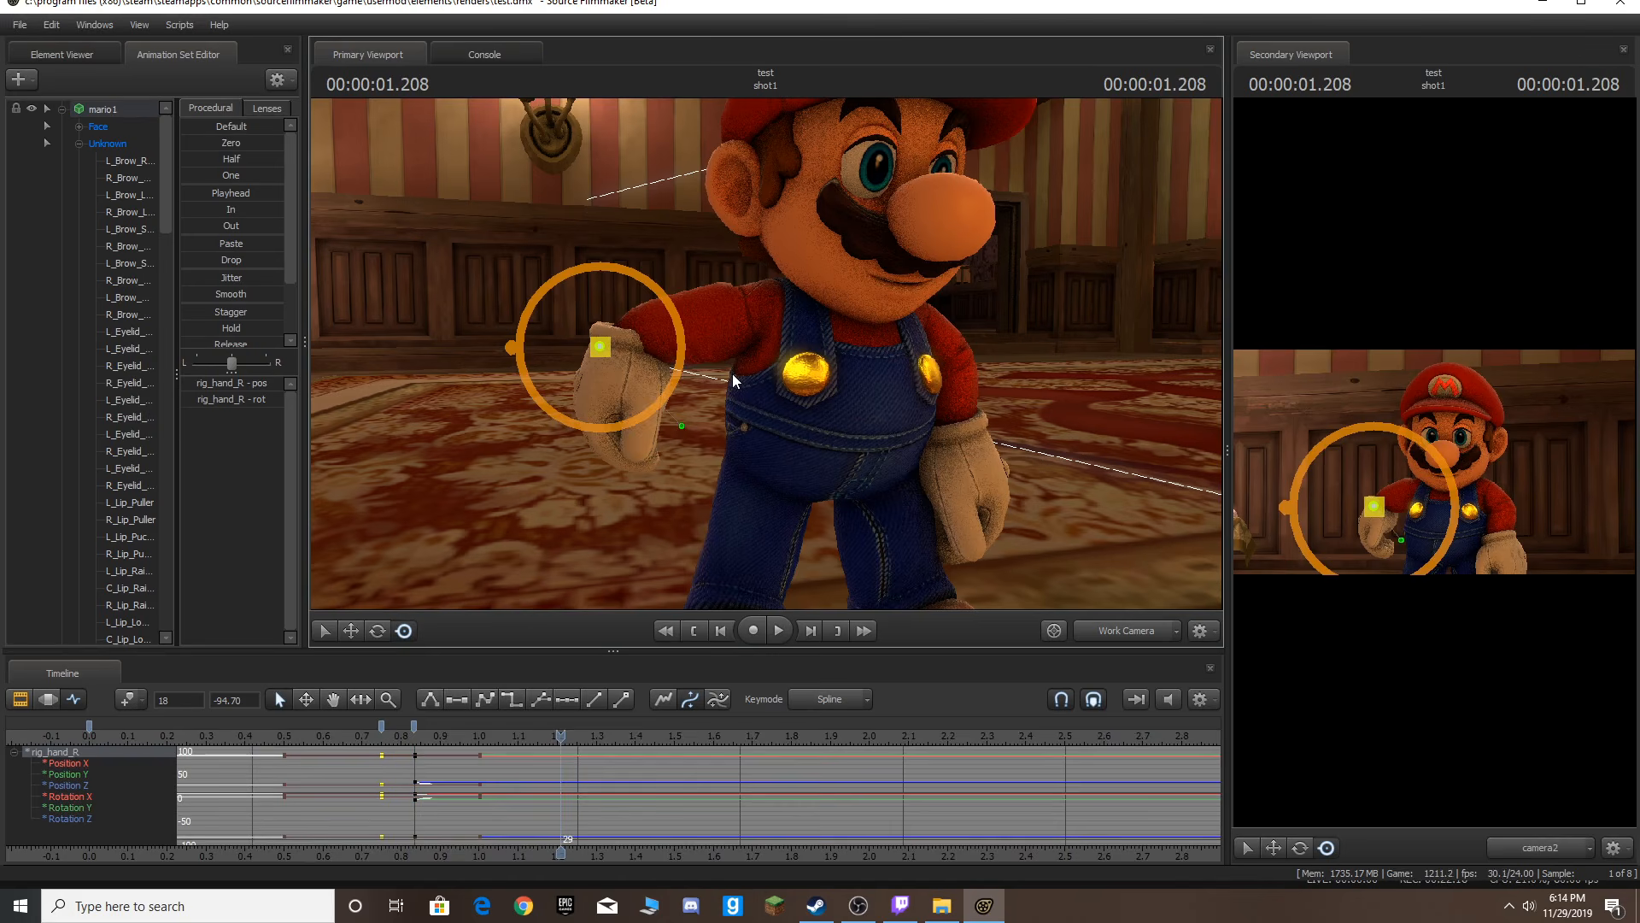
key(Home)
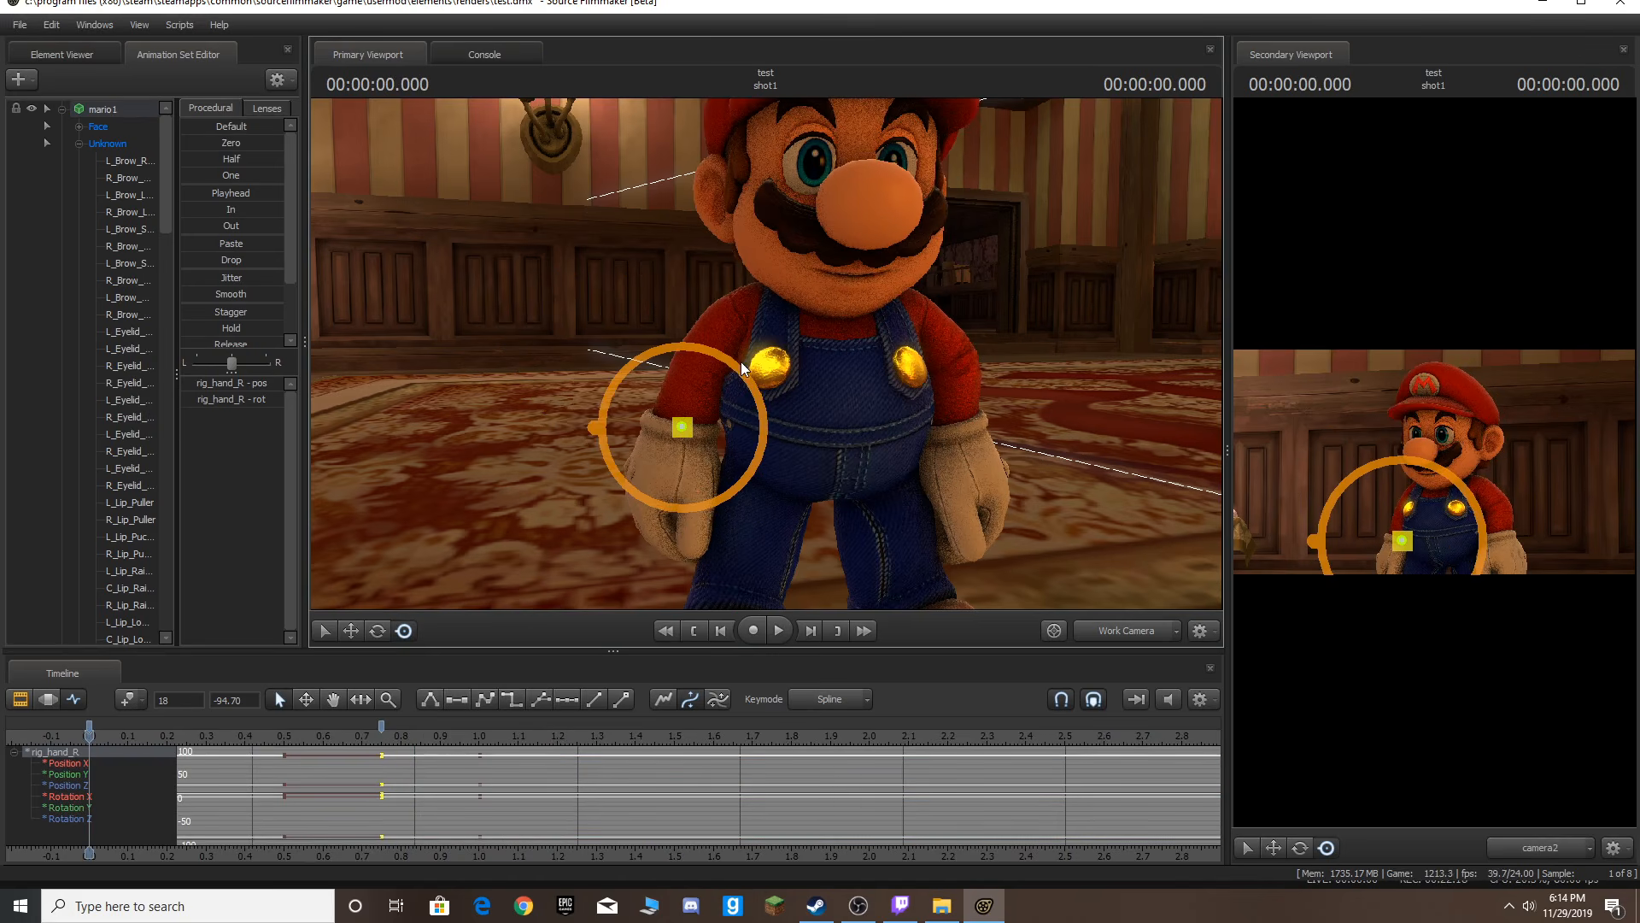
Reselect the right hand control and slide its keys earlier to frame 9 on the timeline.
ctrl+click(726, 217)
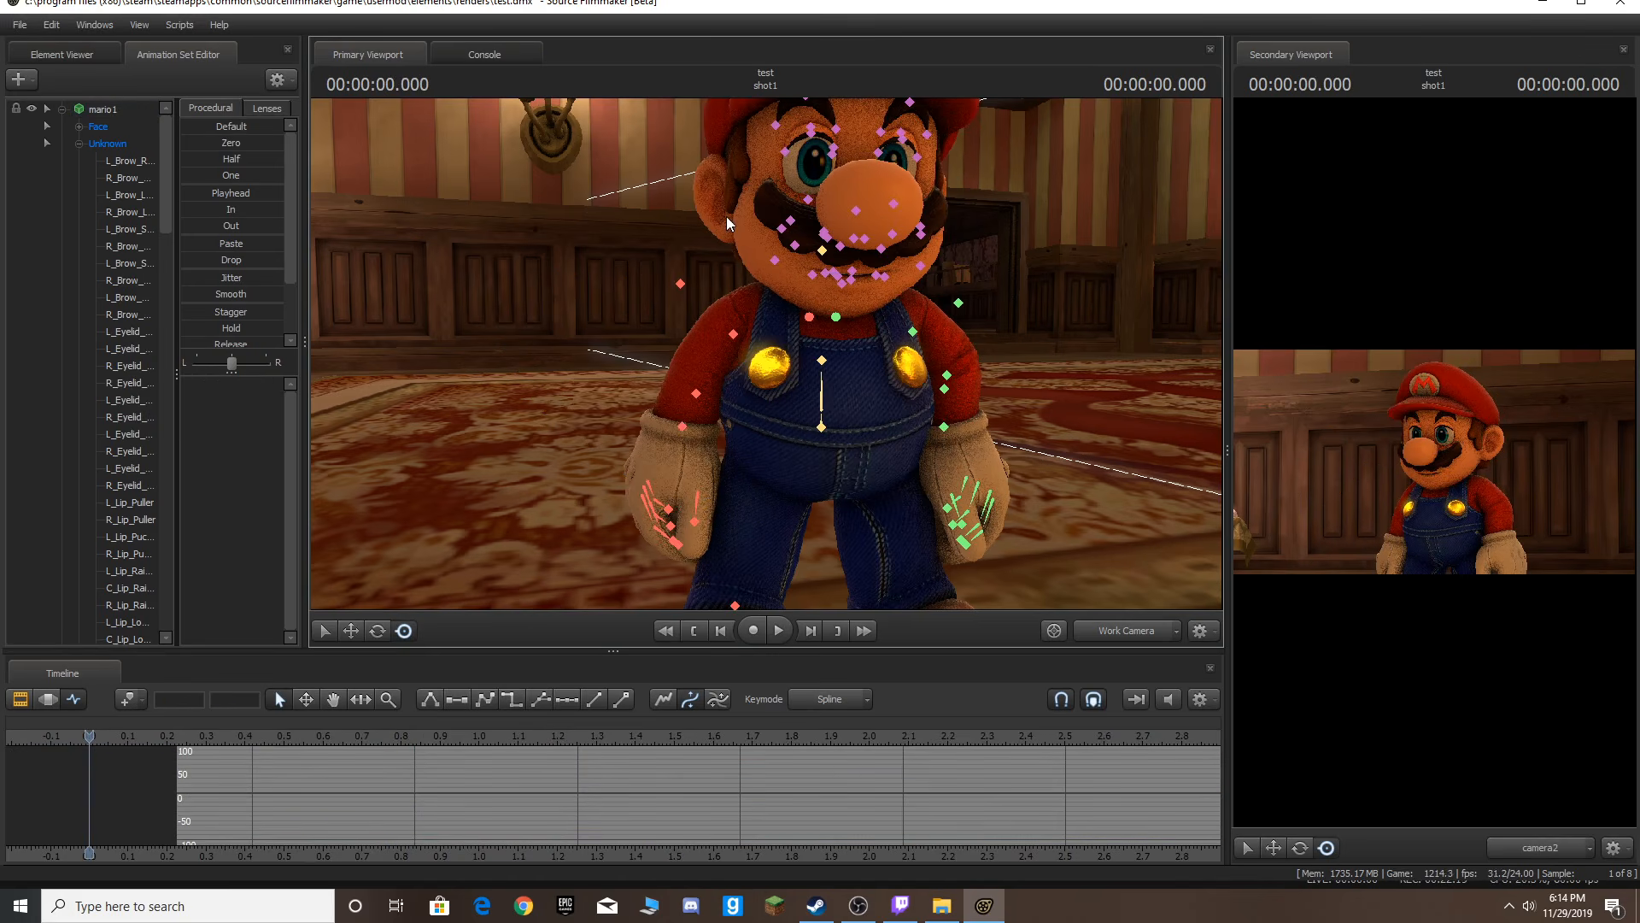
ctrl+click(681, 426)
drag(586, 406, 713, 442)
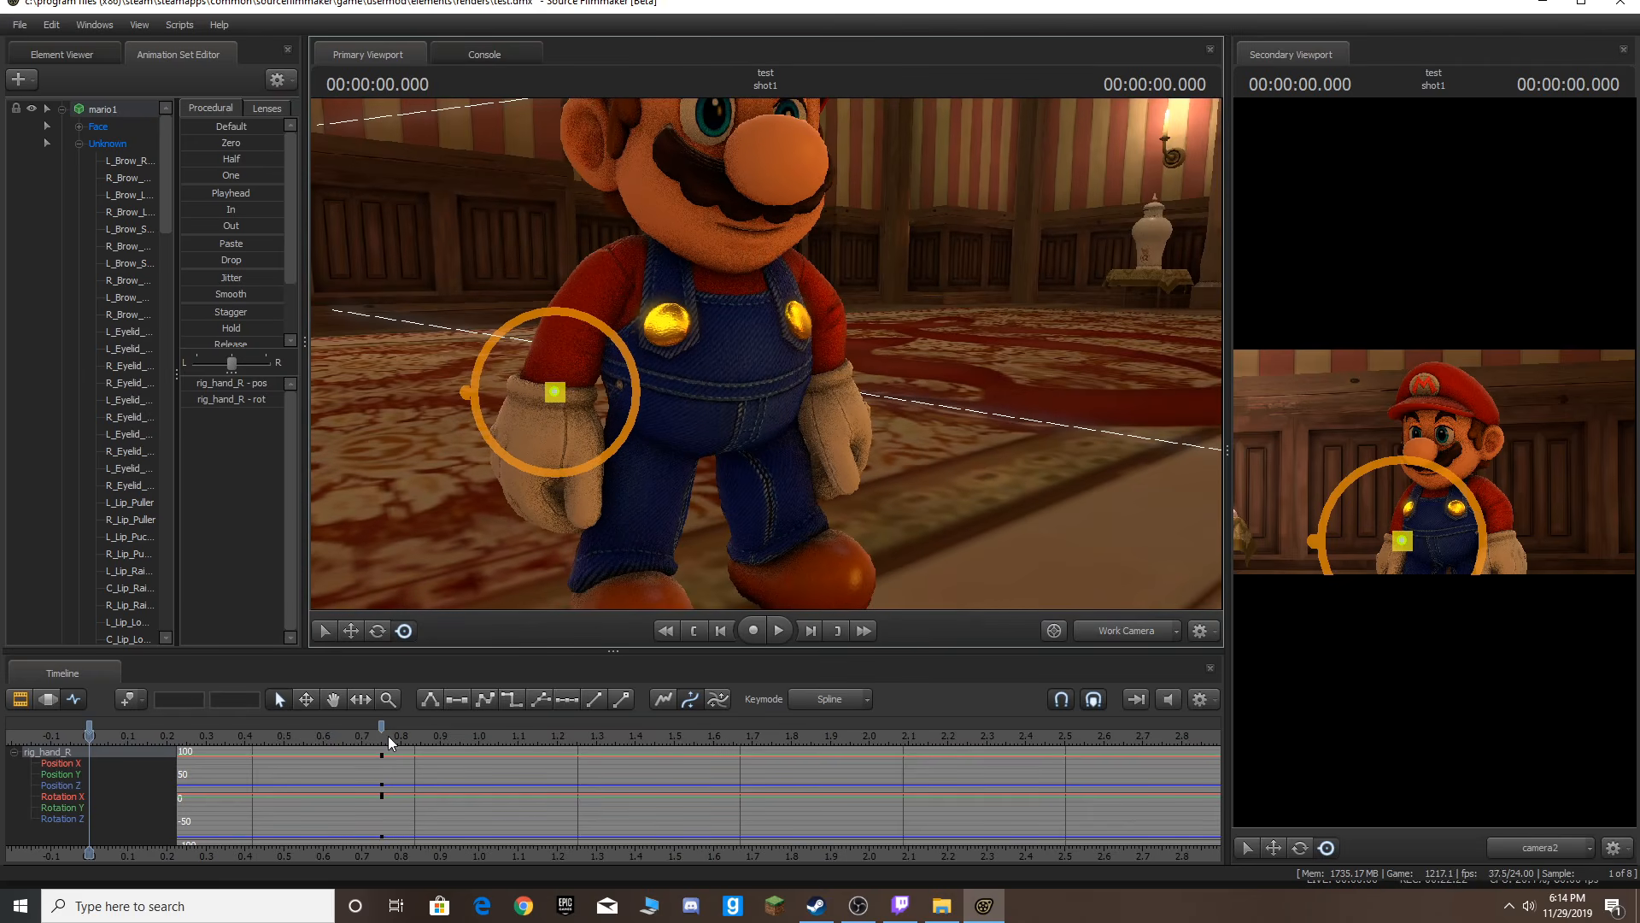
drag(379, 725, 243, 726)
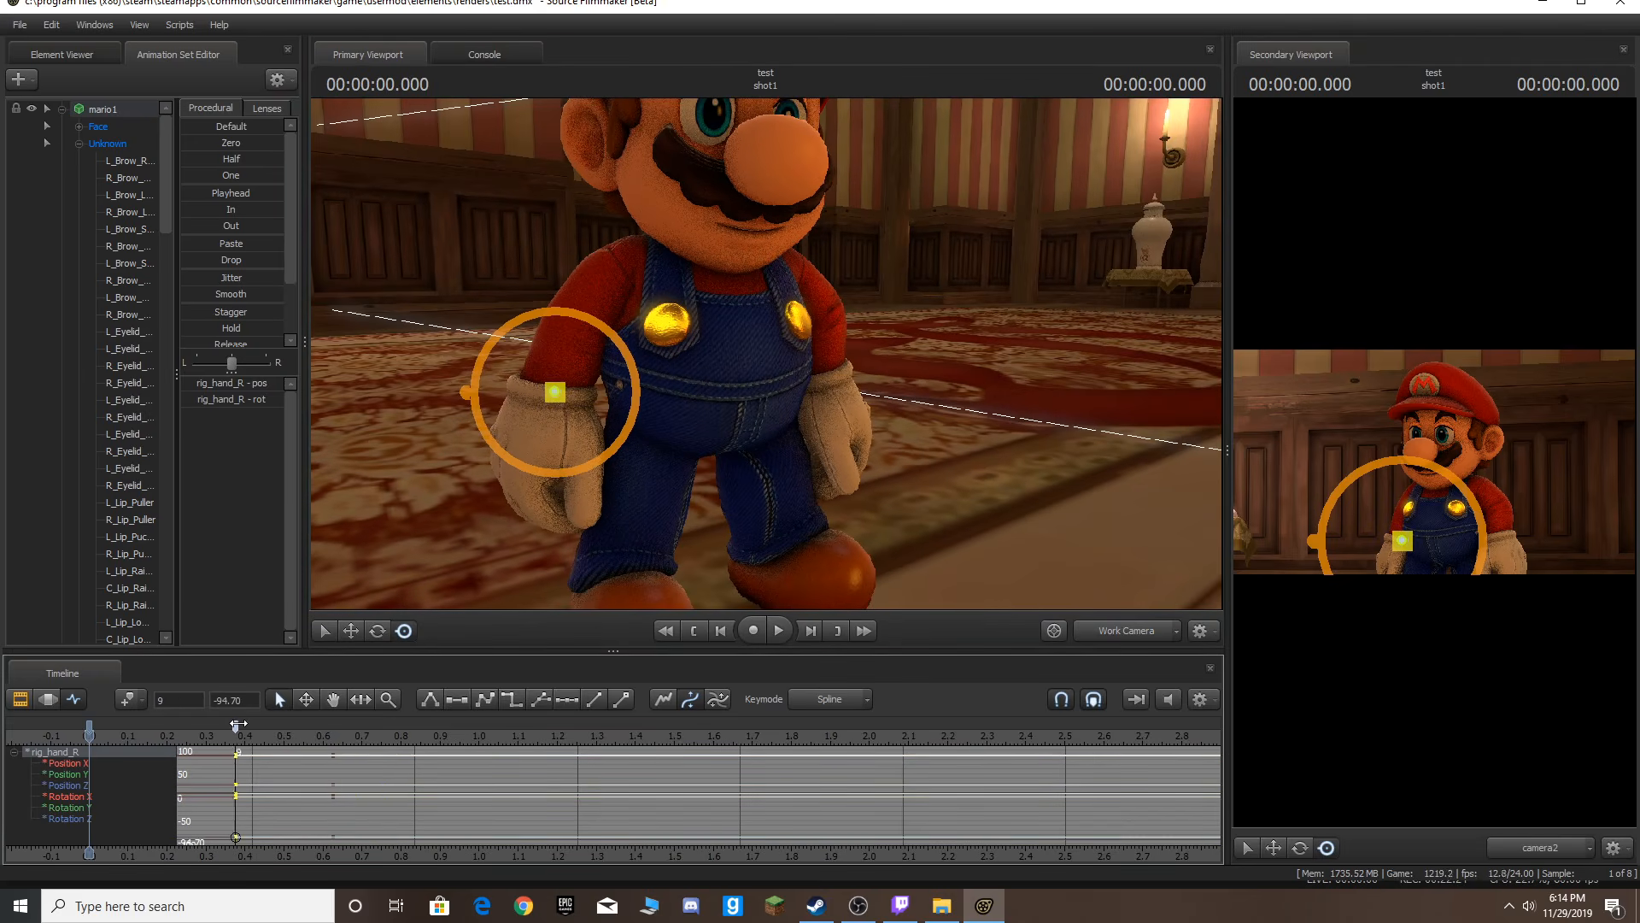
Three frames after the frame-9 key, at about 0.54 s, pull the right hand back beside Mario's hip.
key(space)
key(space)
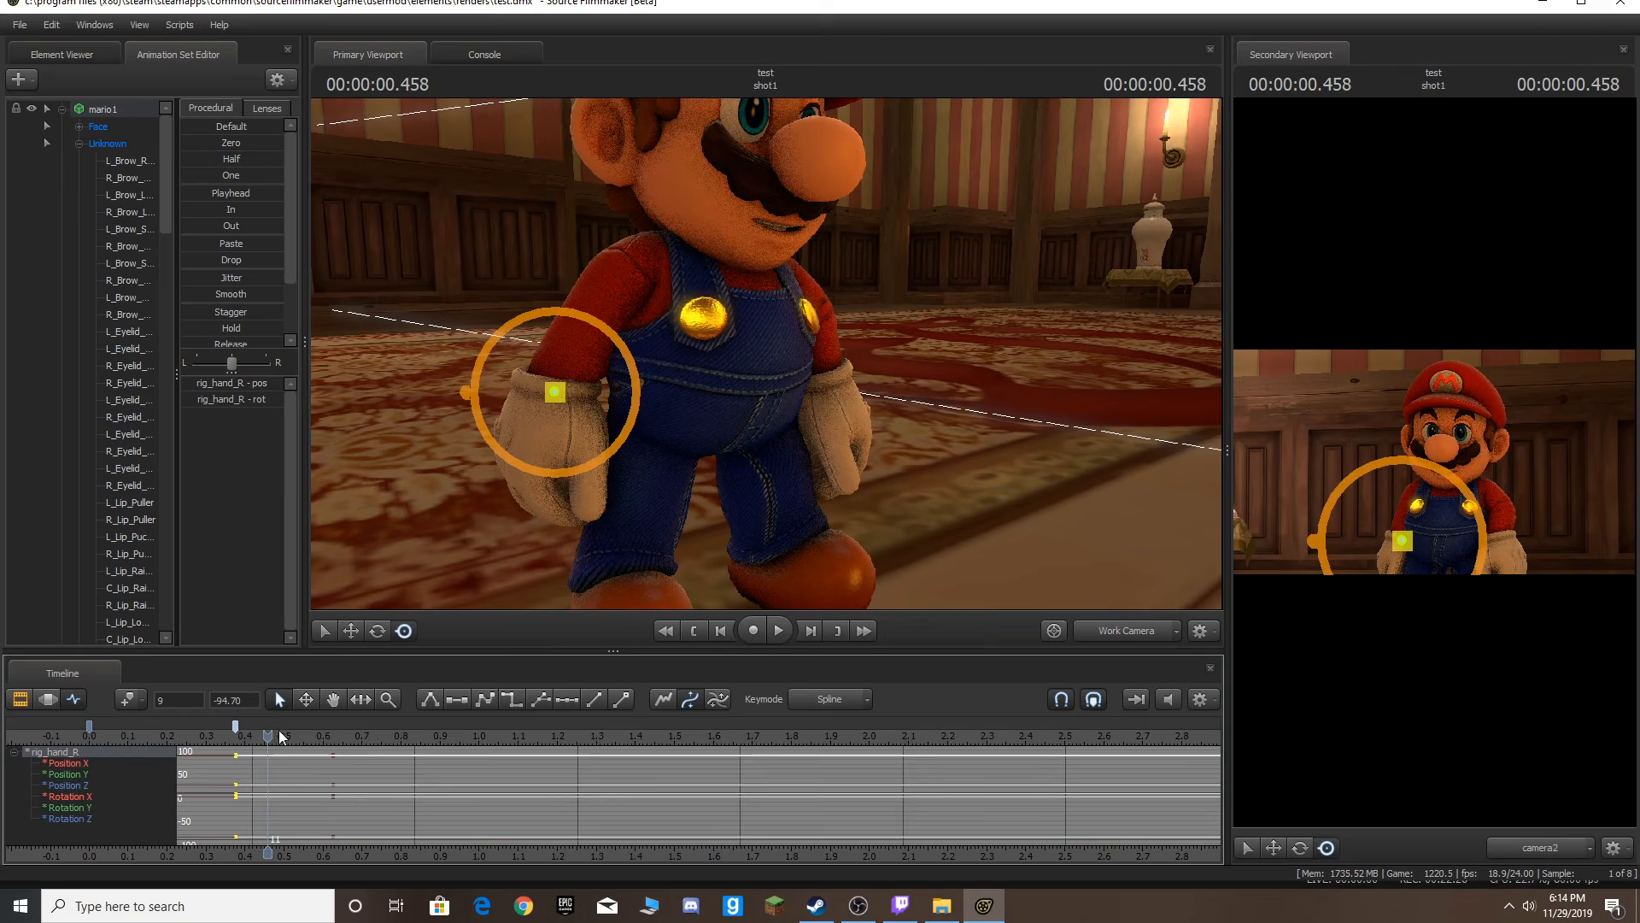
click(236, 737)
key(Right)
key(Right)
key(Right)
key(Right)
drag(843, 475, 843, 453)
key(s)
key(w)
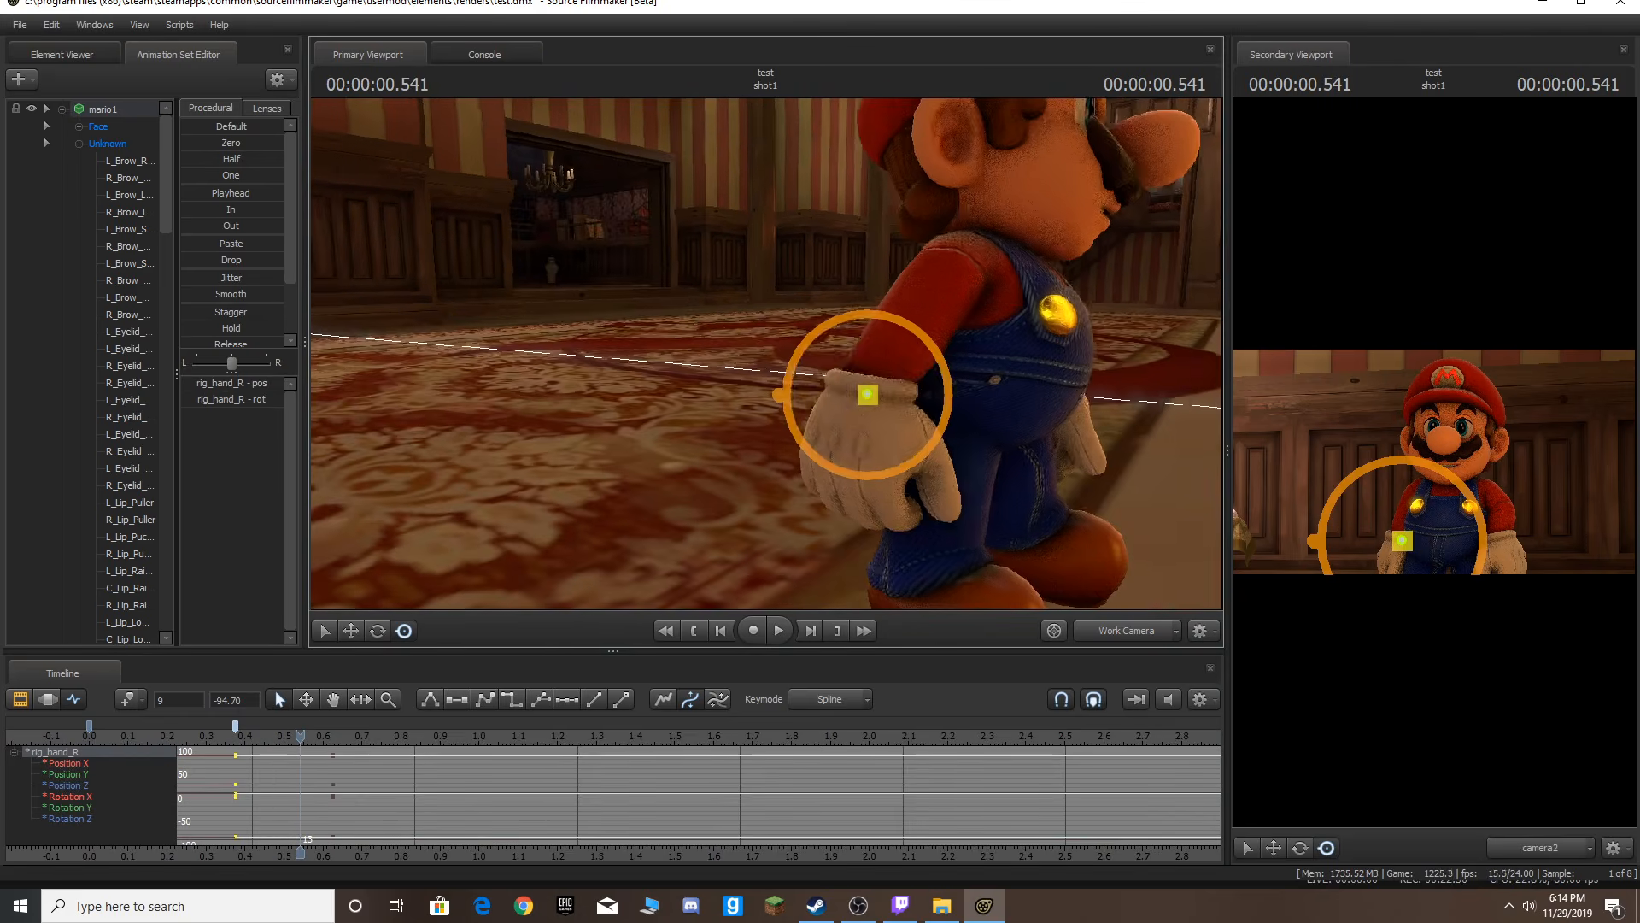
drag(869, 394, 959, 410)
drag(755, 354, 736, 352)
key(d)
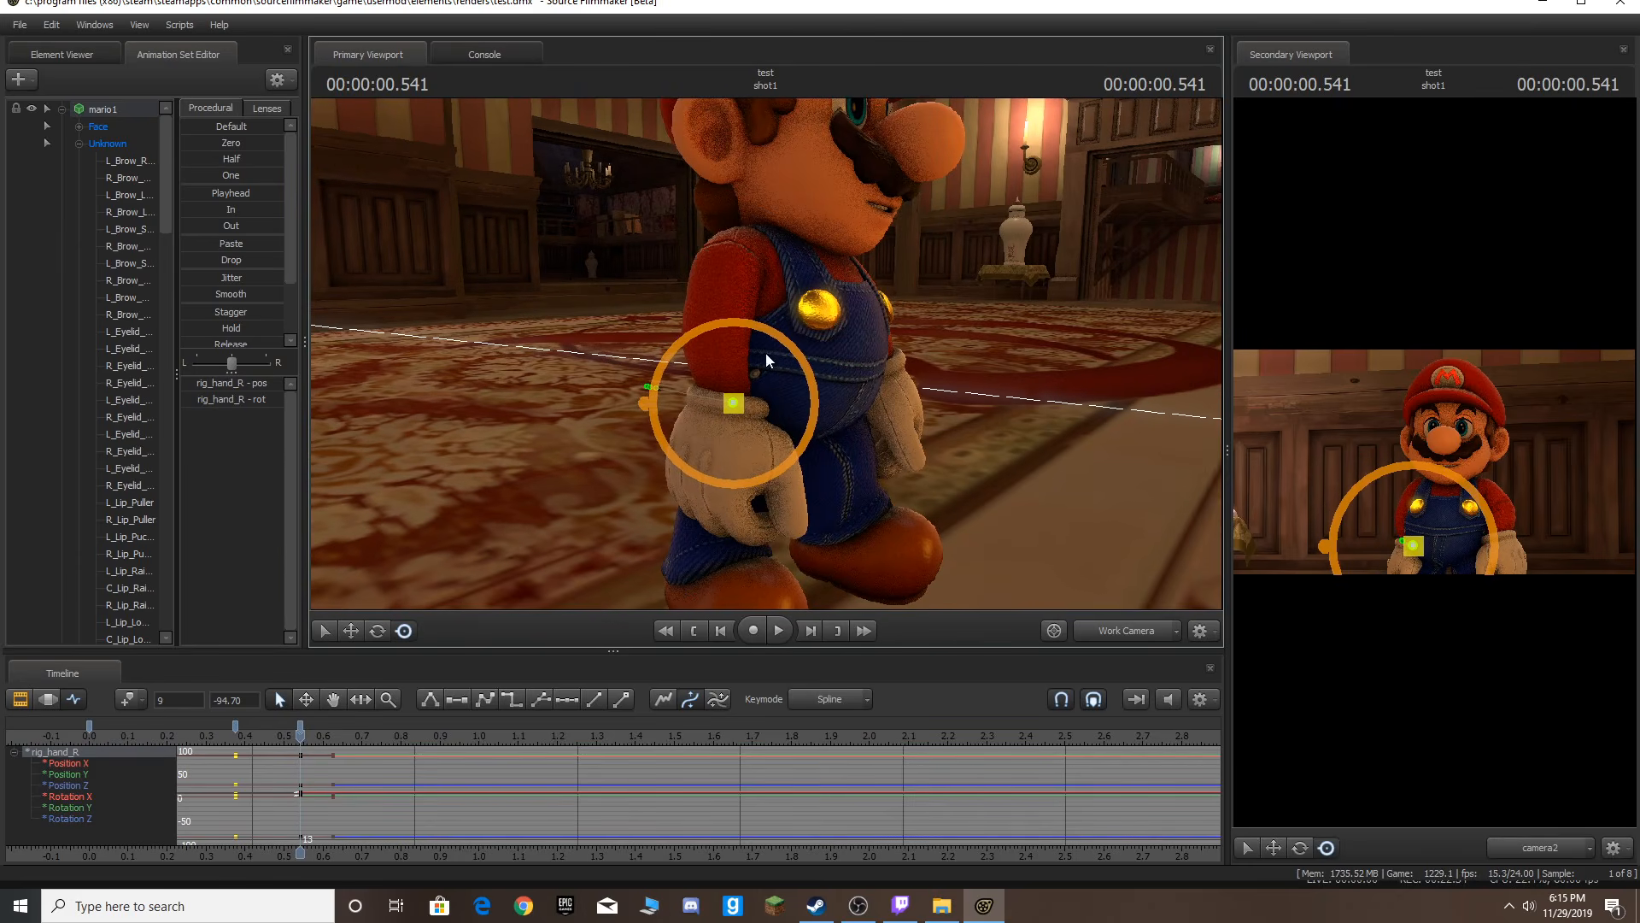
Drag the 0.54 s right hand key later to frame 16 and replay the motion.
key(space)
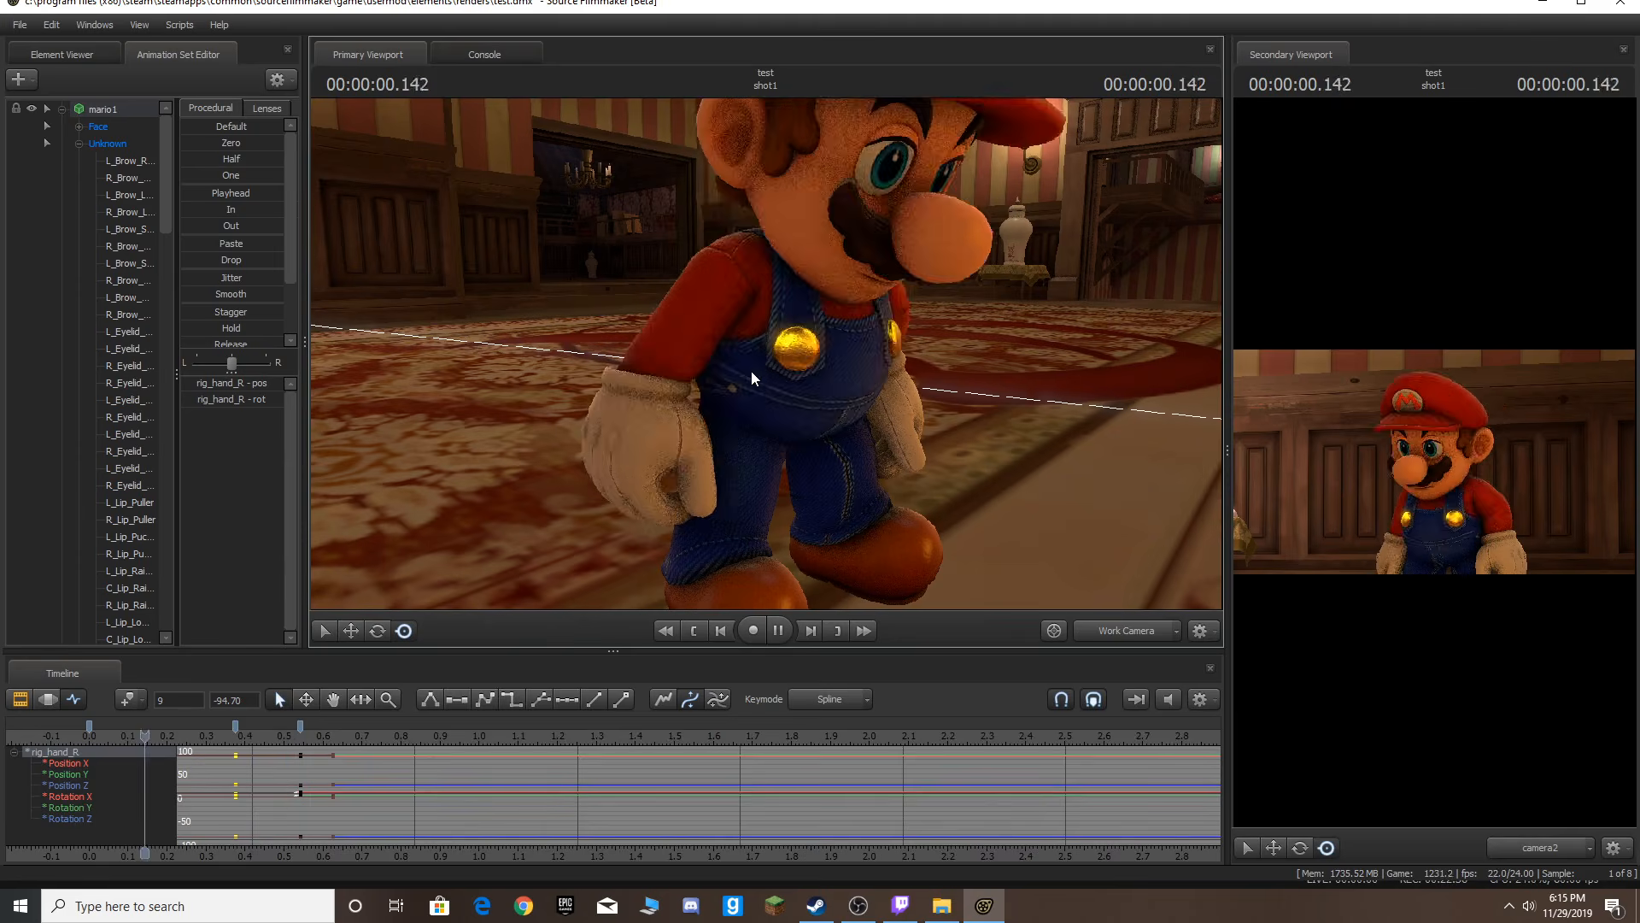
key(space)
click(295, 734)
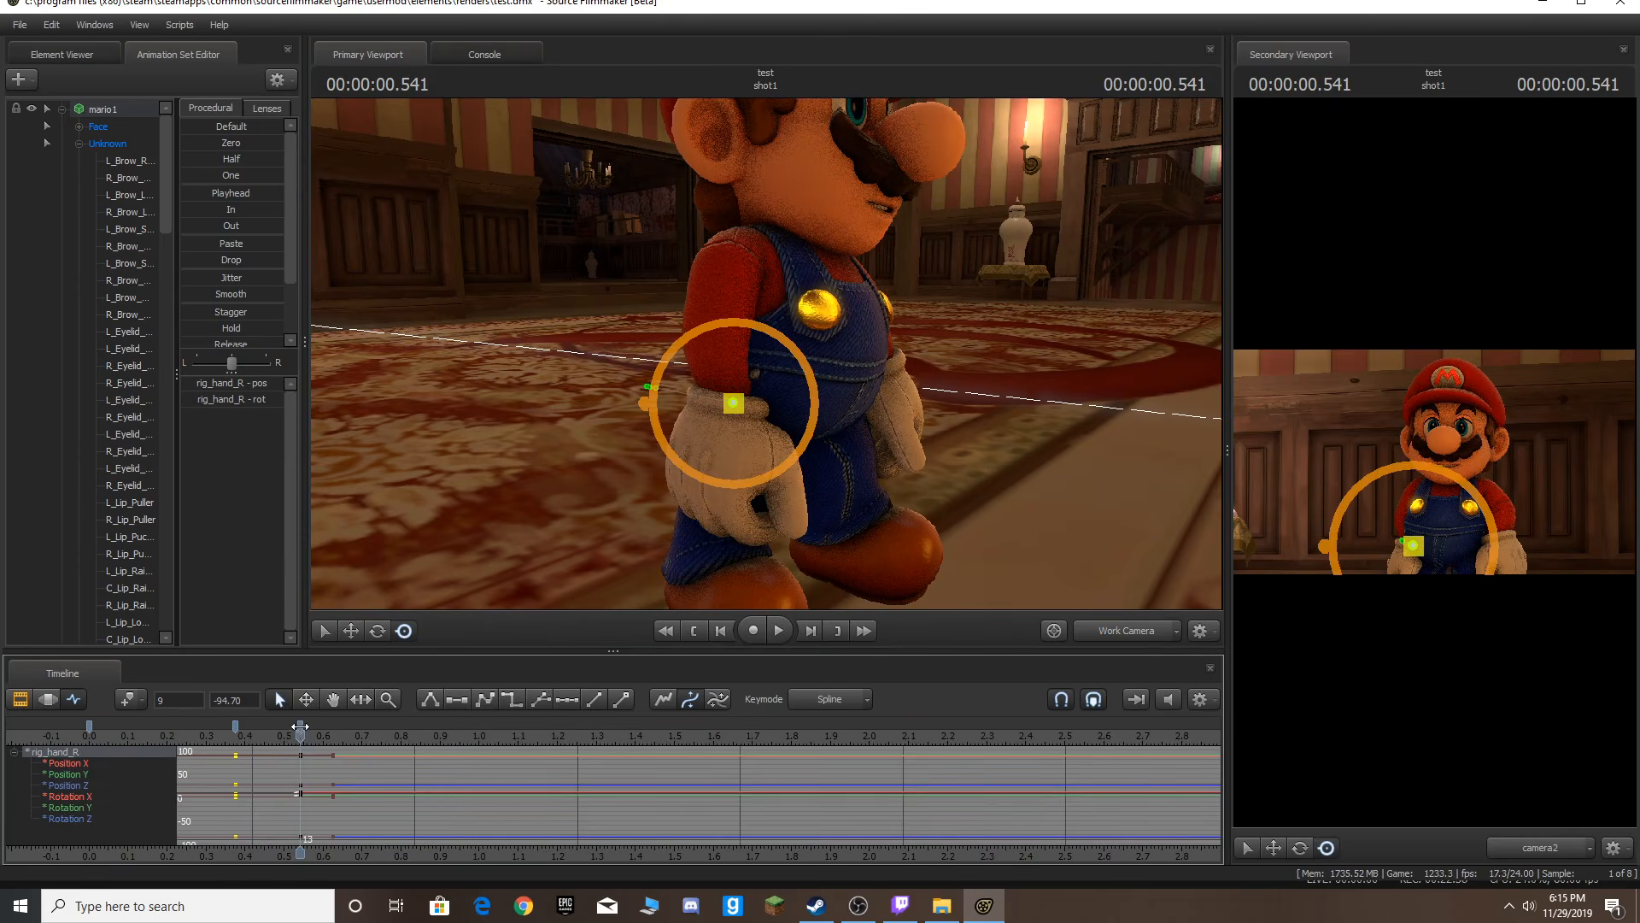
drag(298, 727, 341, 726)
key(space)
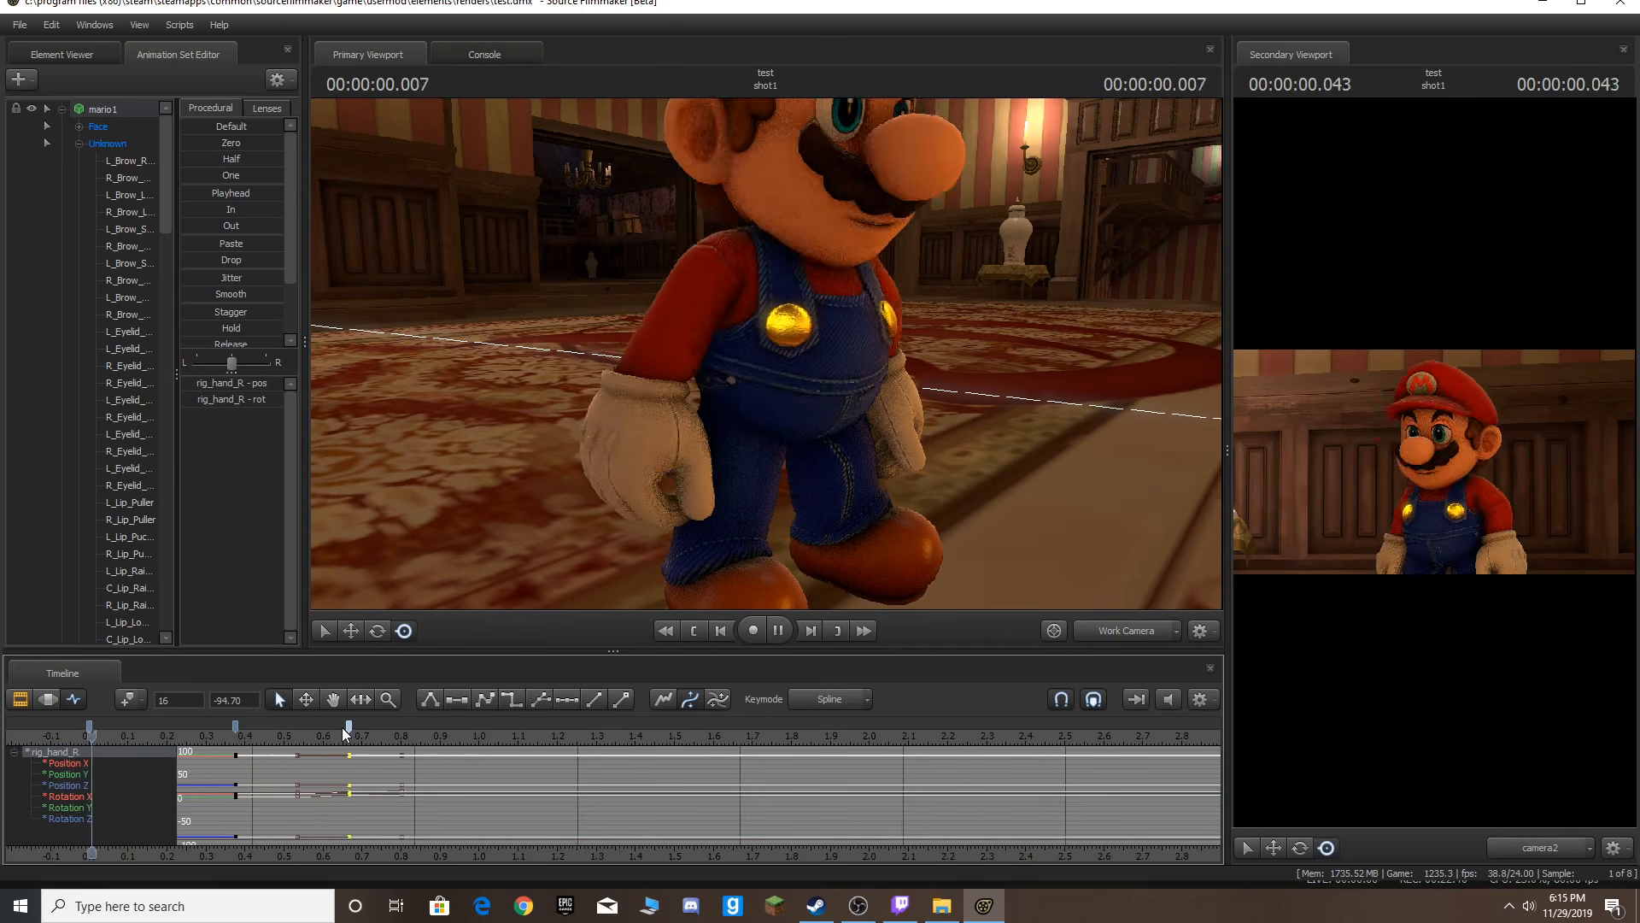
Step three frames past frame 16 and nudge the right hand slightly to key it there.
click(348, 737)
key(Right)
key(Right)
key(Right)
click(807, 444)
drag(807, 445, 803, 443)
Step forward and replay the animation from the start several times.
key(Right)
key(Right)
key(Right)
key(Right)
key(Home)
key(space)
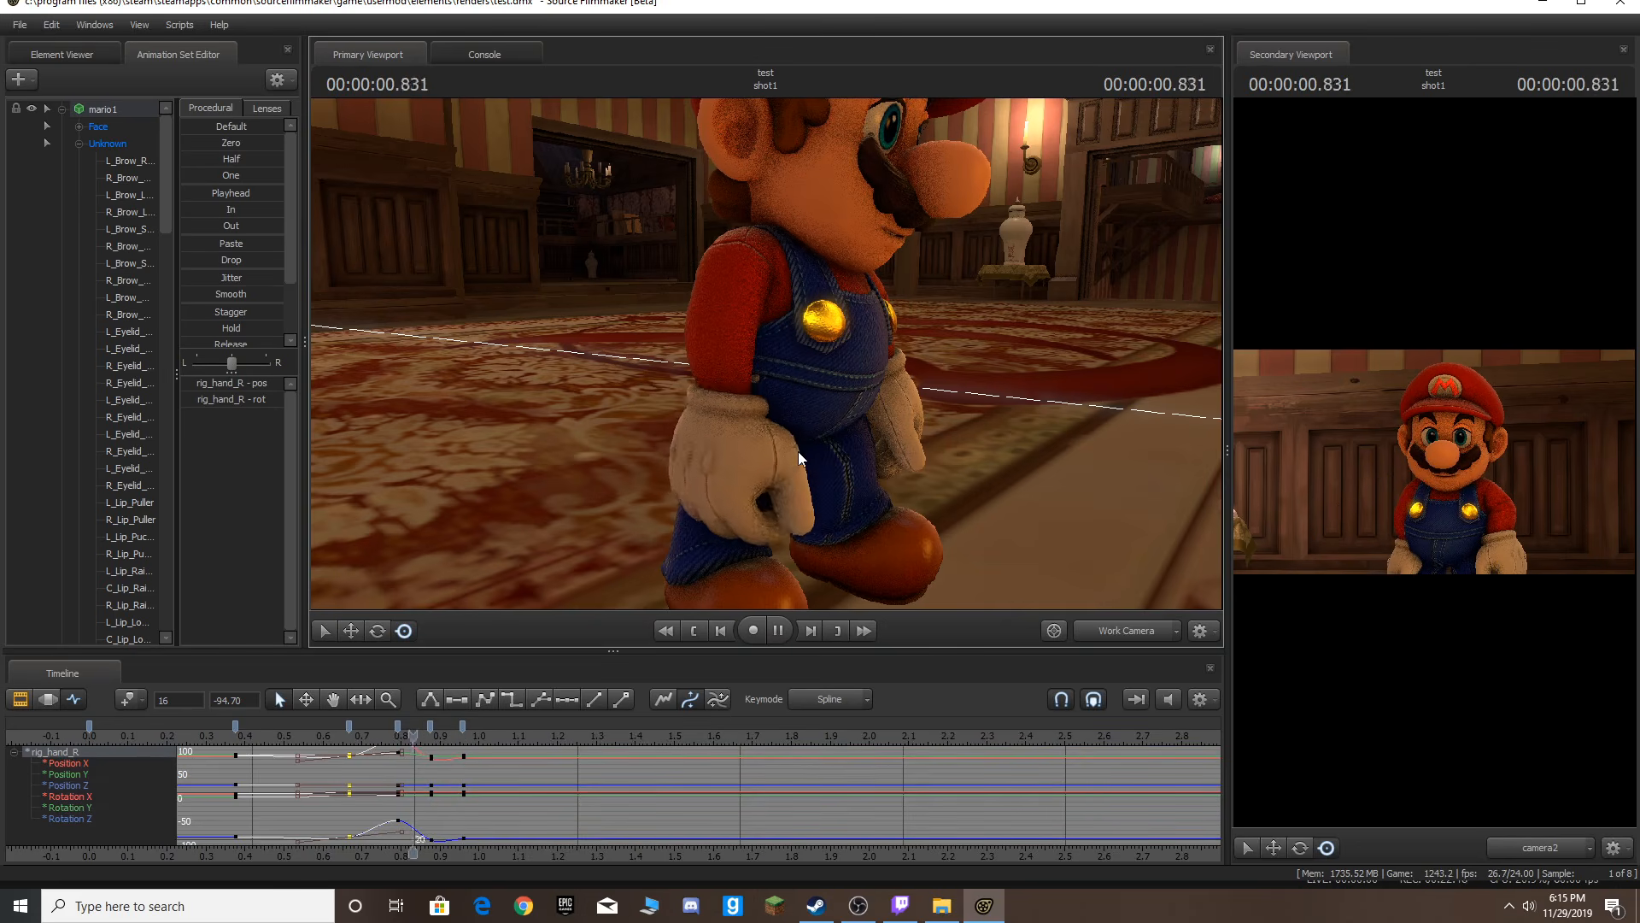
key(space)
key(Home)
key(space)
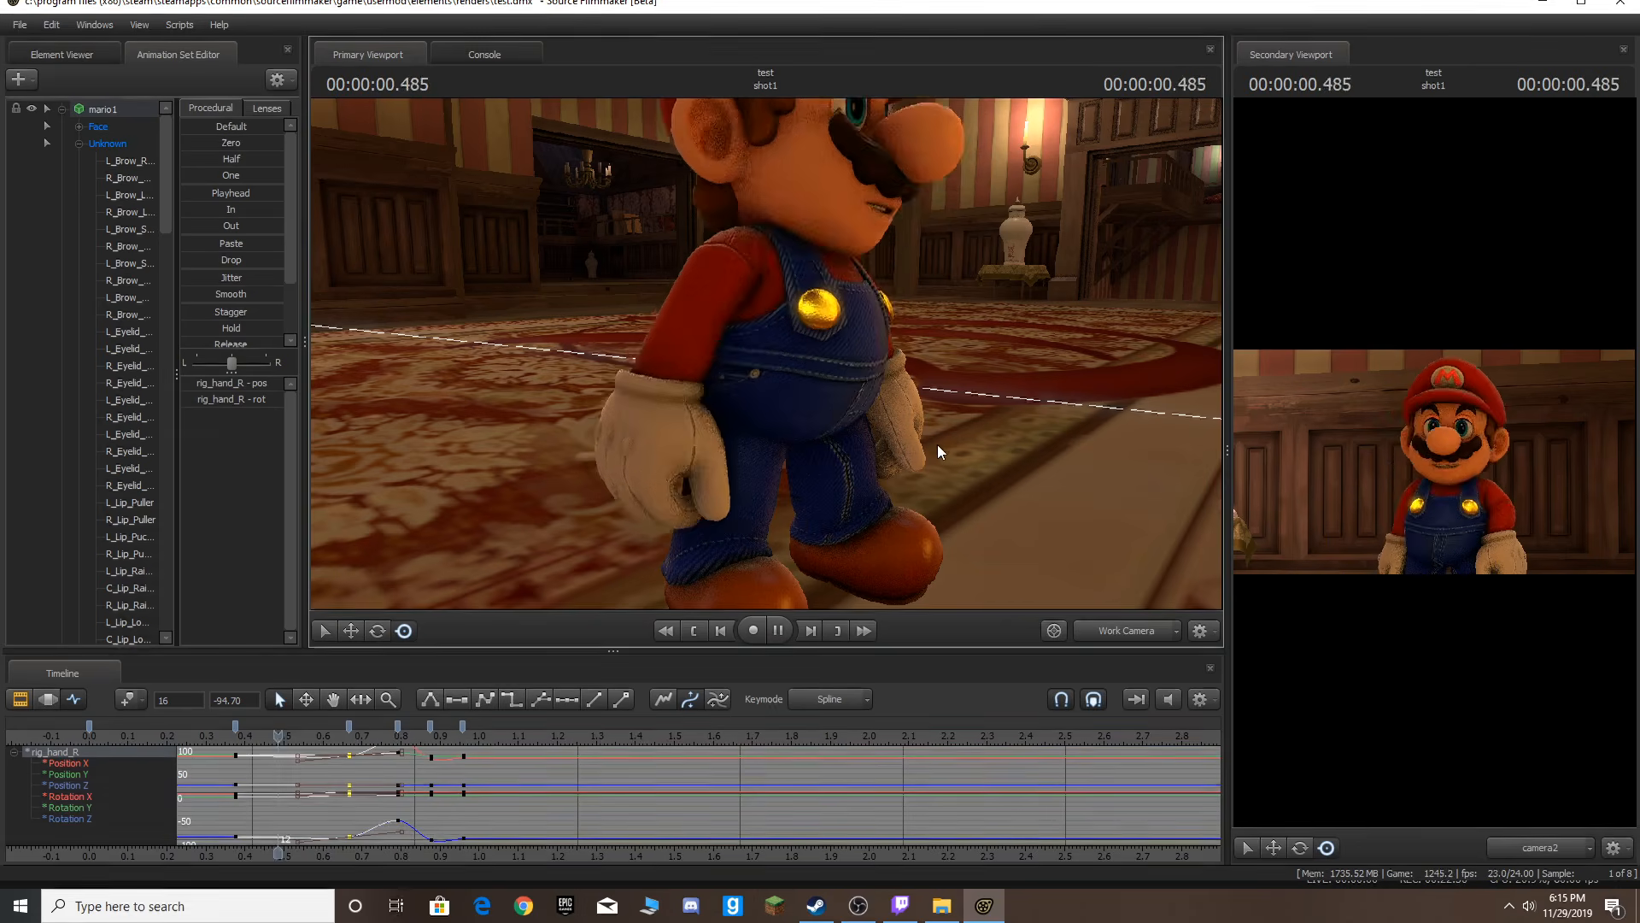
key(space)
Reselect the right hand control and pull the hand further back at about 0.54 s.
drag(992, 480, 786, 335)
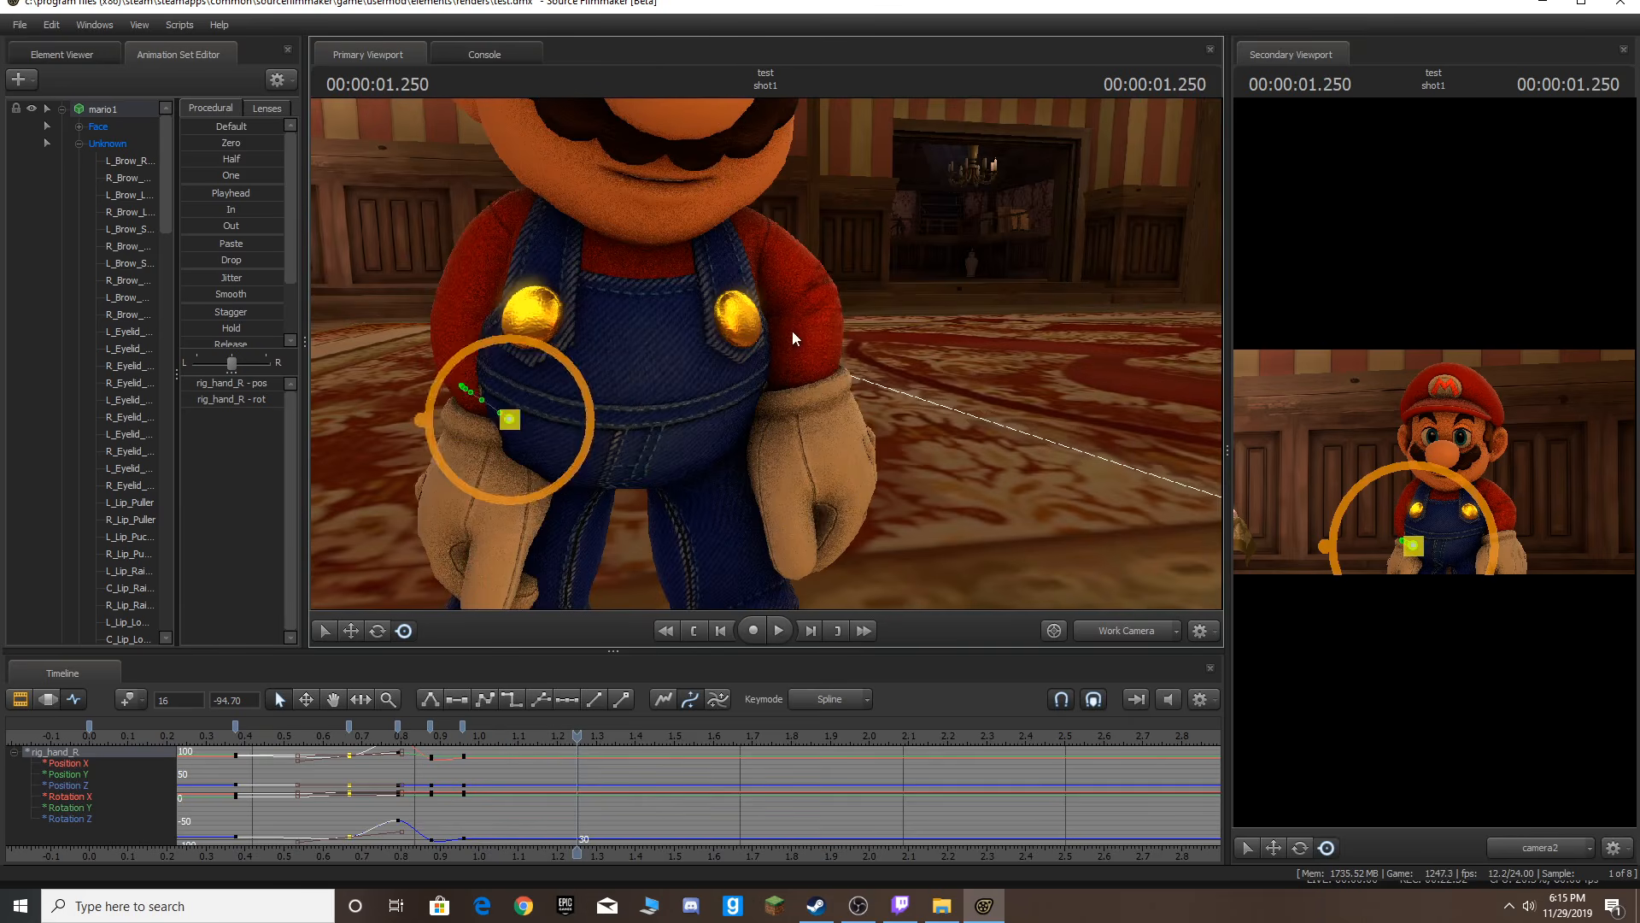
click(837, 326)
ctrl+click(506, 421)
key(Left)
key(Left)
key(Left)
key(Left)
key(Left)
key(Left)
key(Left)
key(Left)
key(Left)
key(Left)
key(Left)
key(Left)
key(Left)
key(Left)
key(Left)
key(Left)
key(Left)
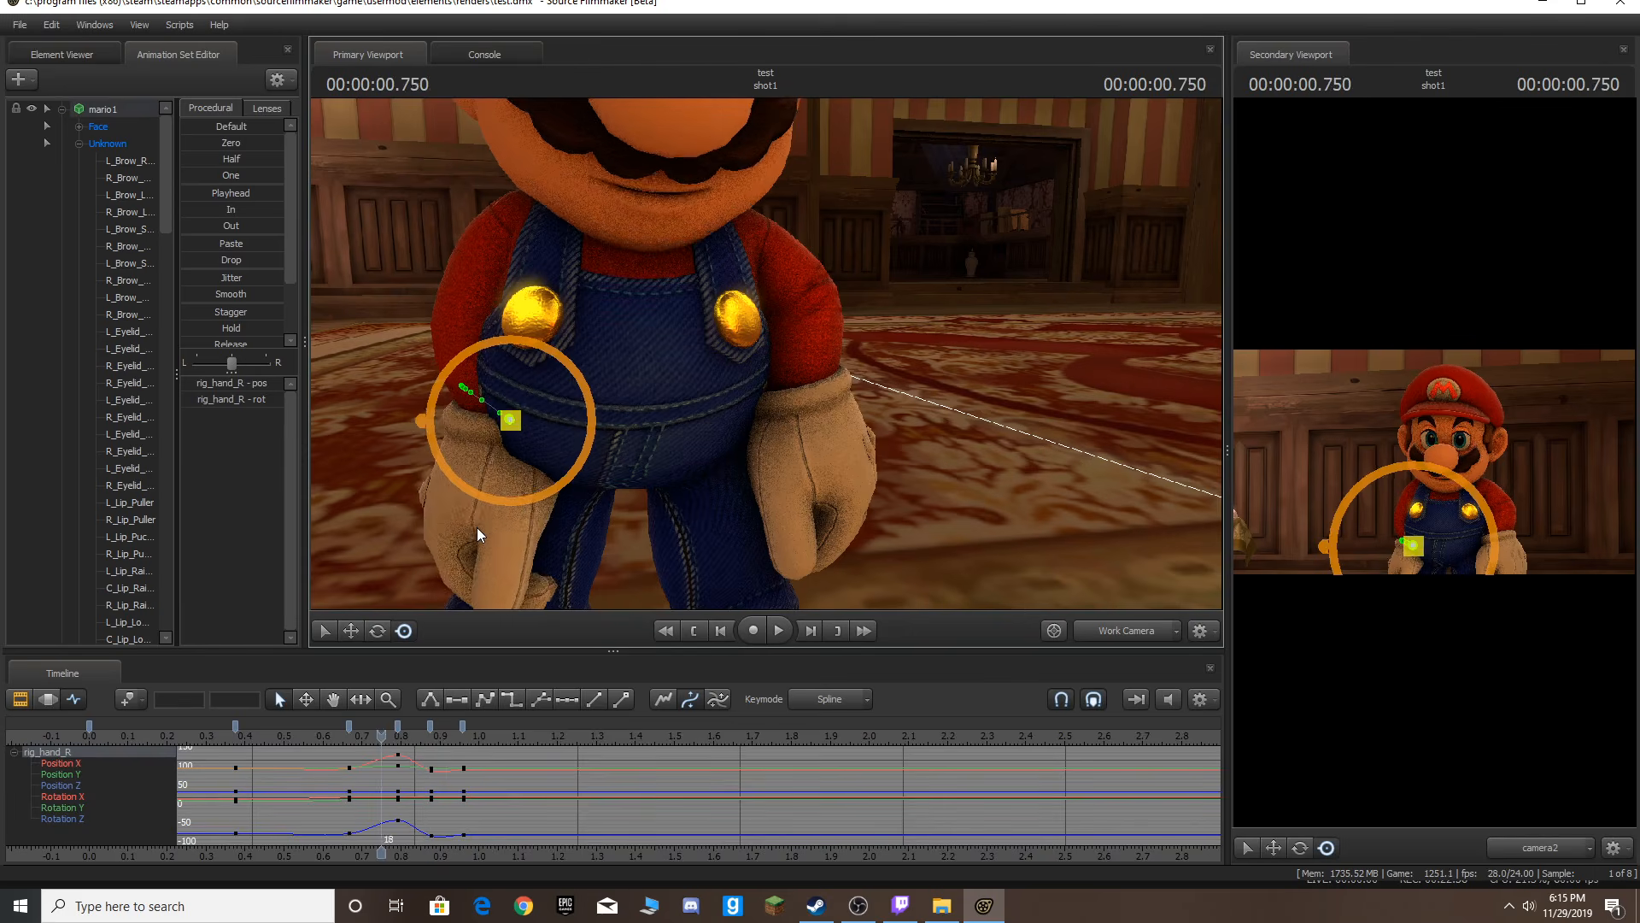
drag(757, 361, 765, 352)
key(Left)
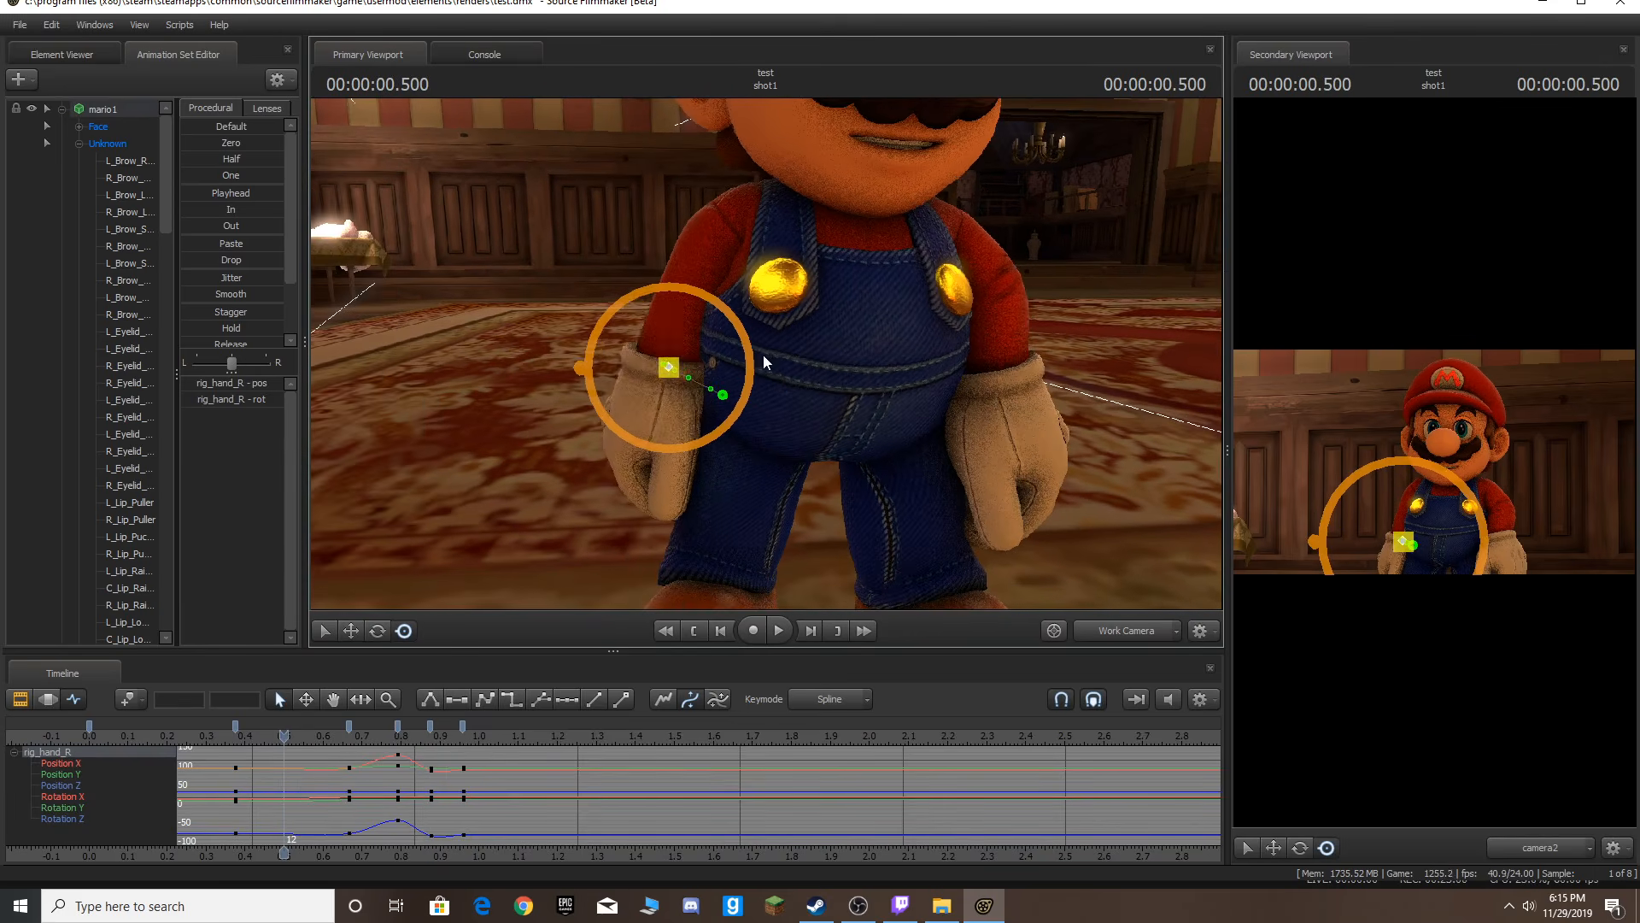
key(Right)
drag(675, 370, 645, 393)
Step to about 0.67 s and tuck the right hand inward against the overalls.
key(Right)
key(Right)
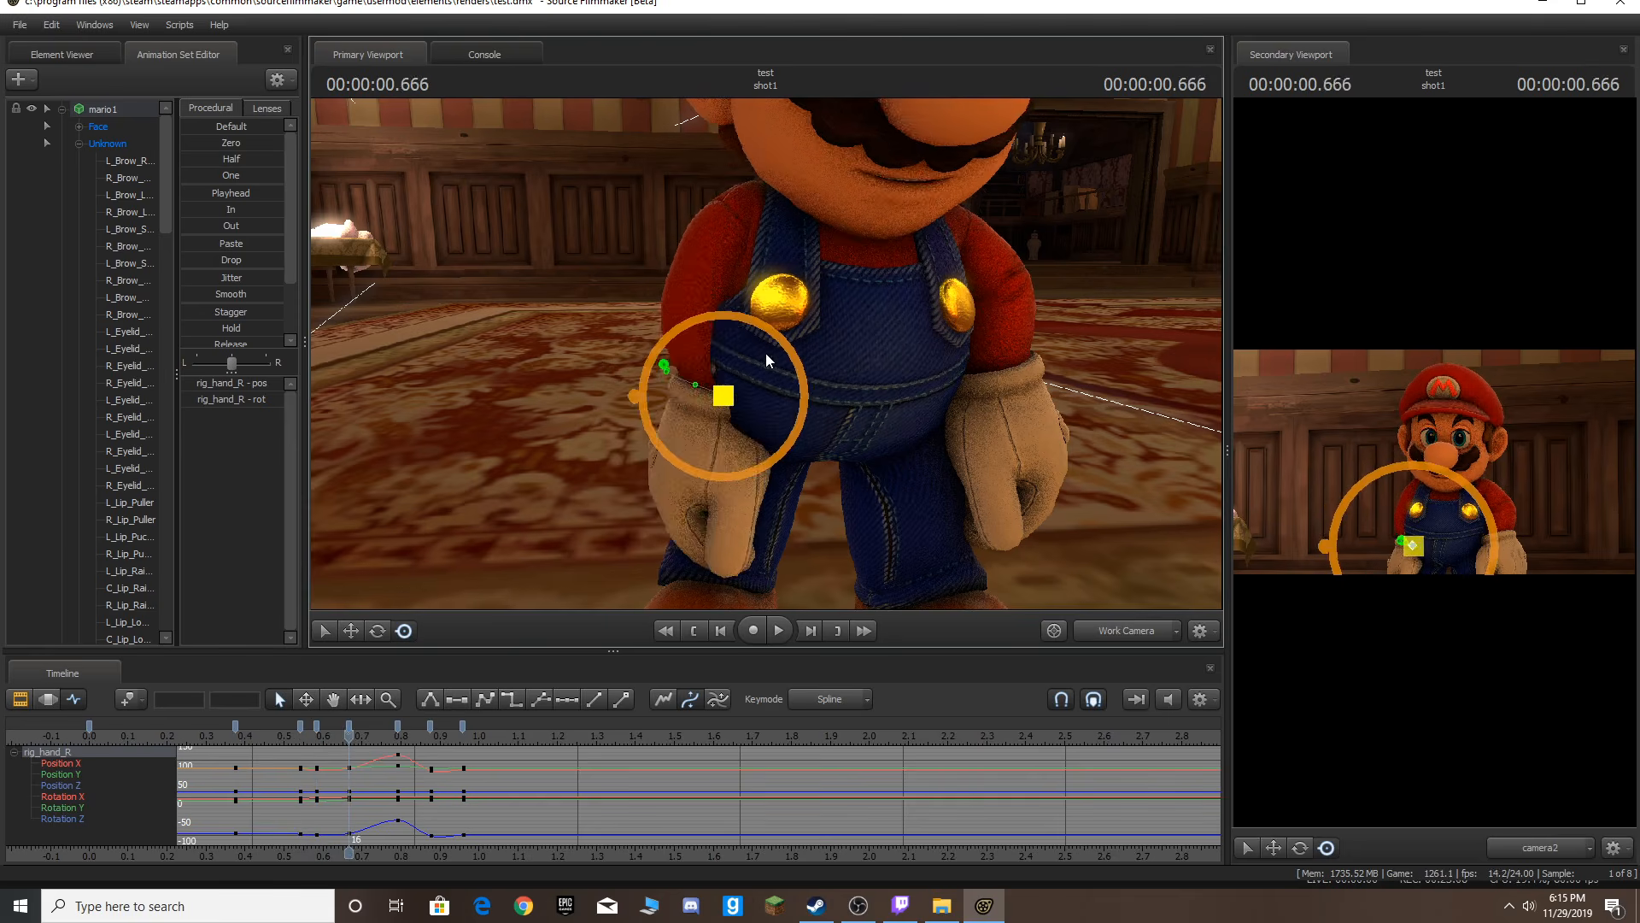
key(Left)
key(Right)
key(Right)
drag(724, 394, 678, 380)
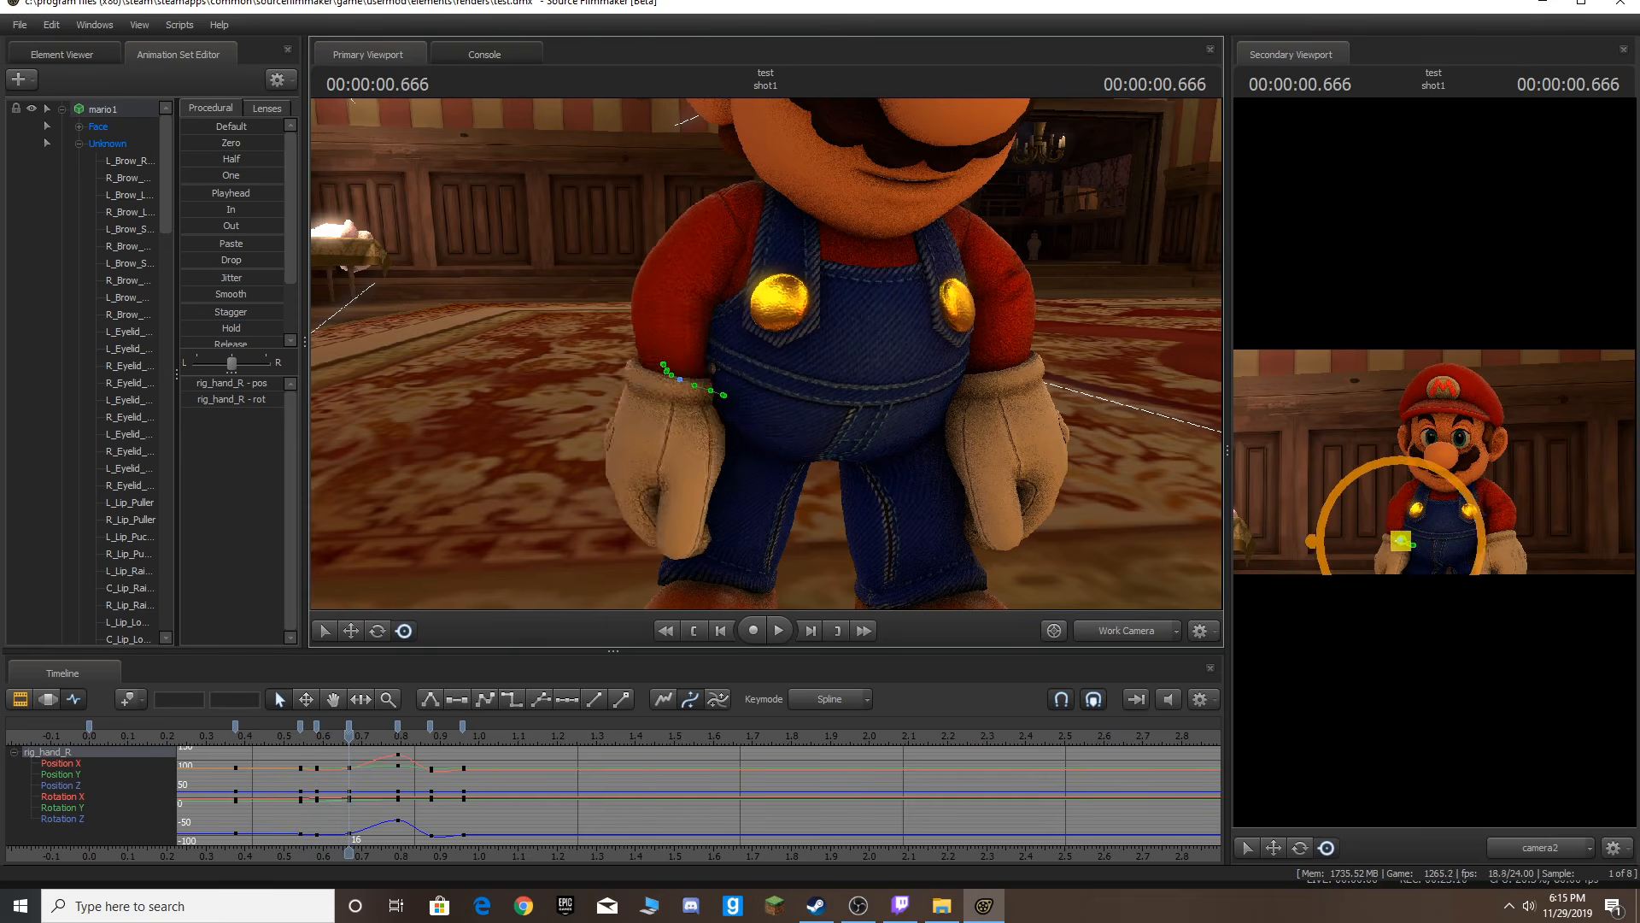
Play back from the start and undo the last three hand adjustments.
key(Home)
key(space)
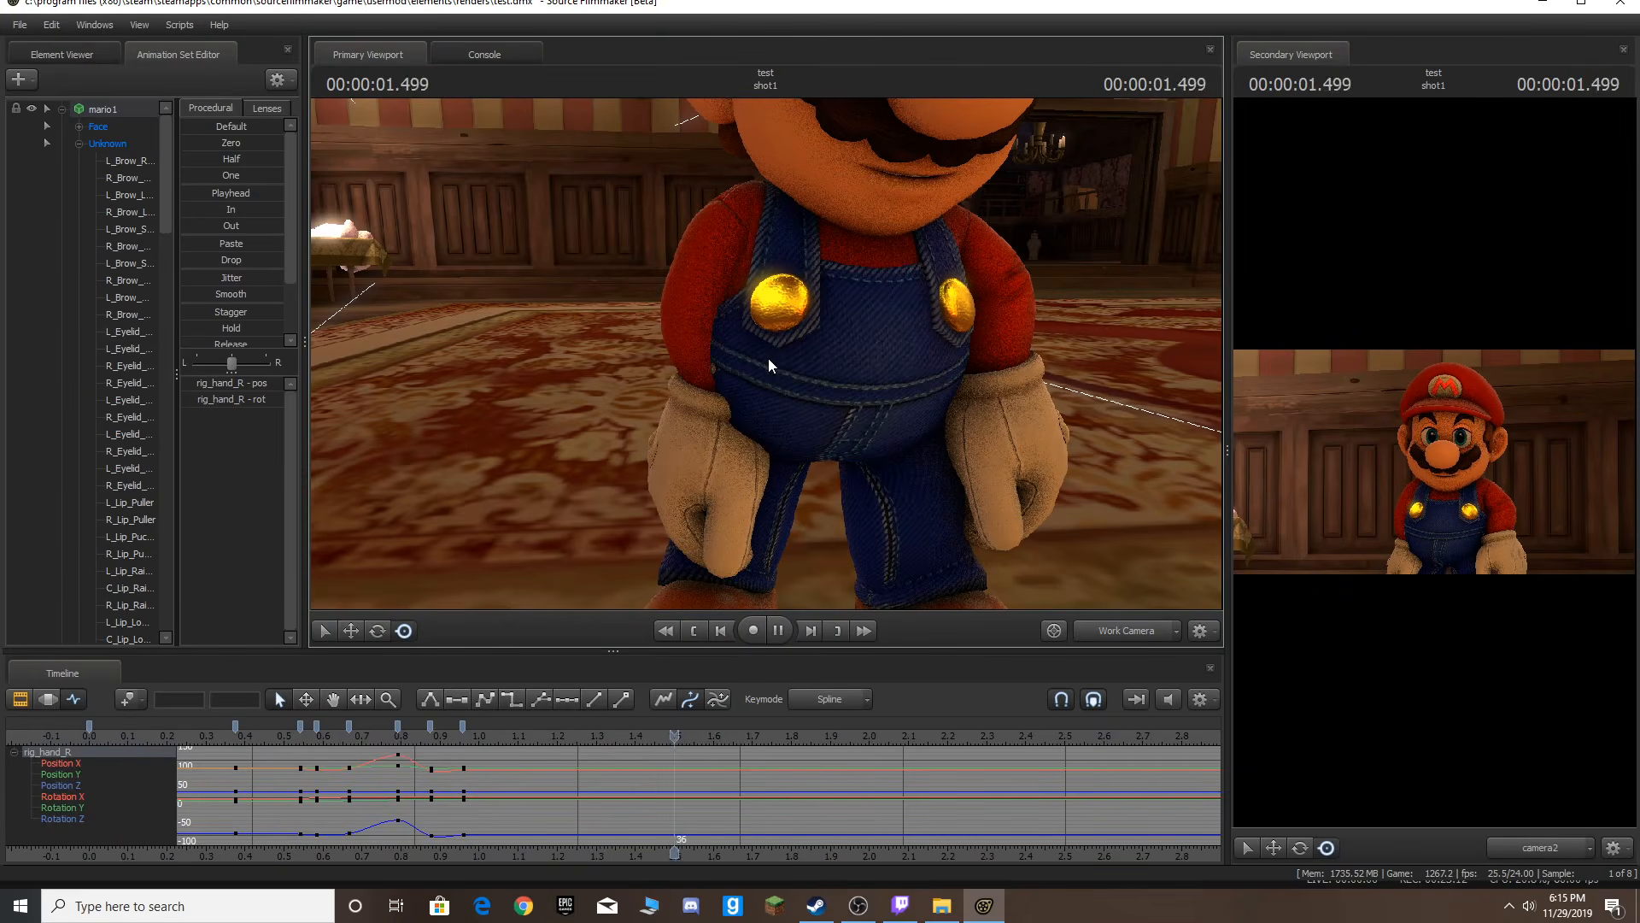
key(space)
key(ctrl+z)
key(ctrl+z)
key(ctrl+z)
key(ctrl+z)
key(ctrl+z)
key(ctrl+z)
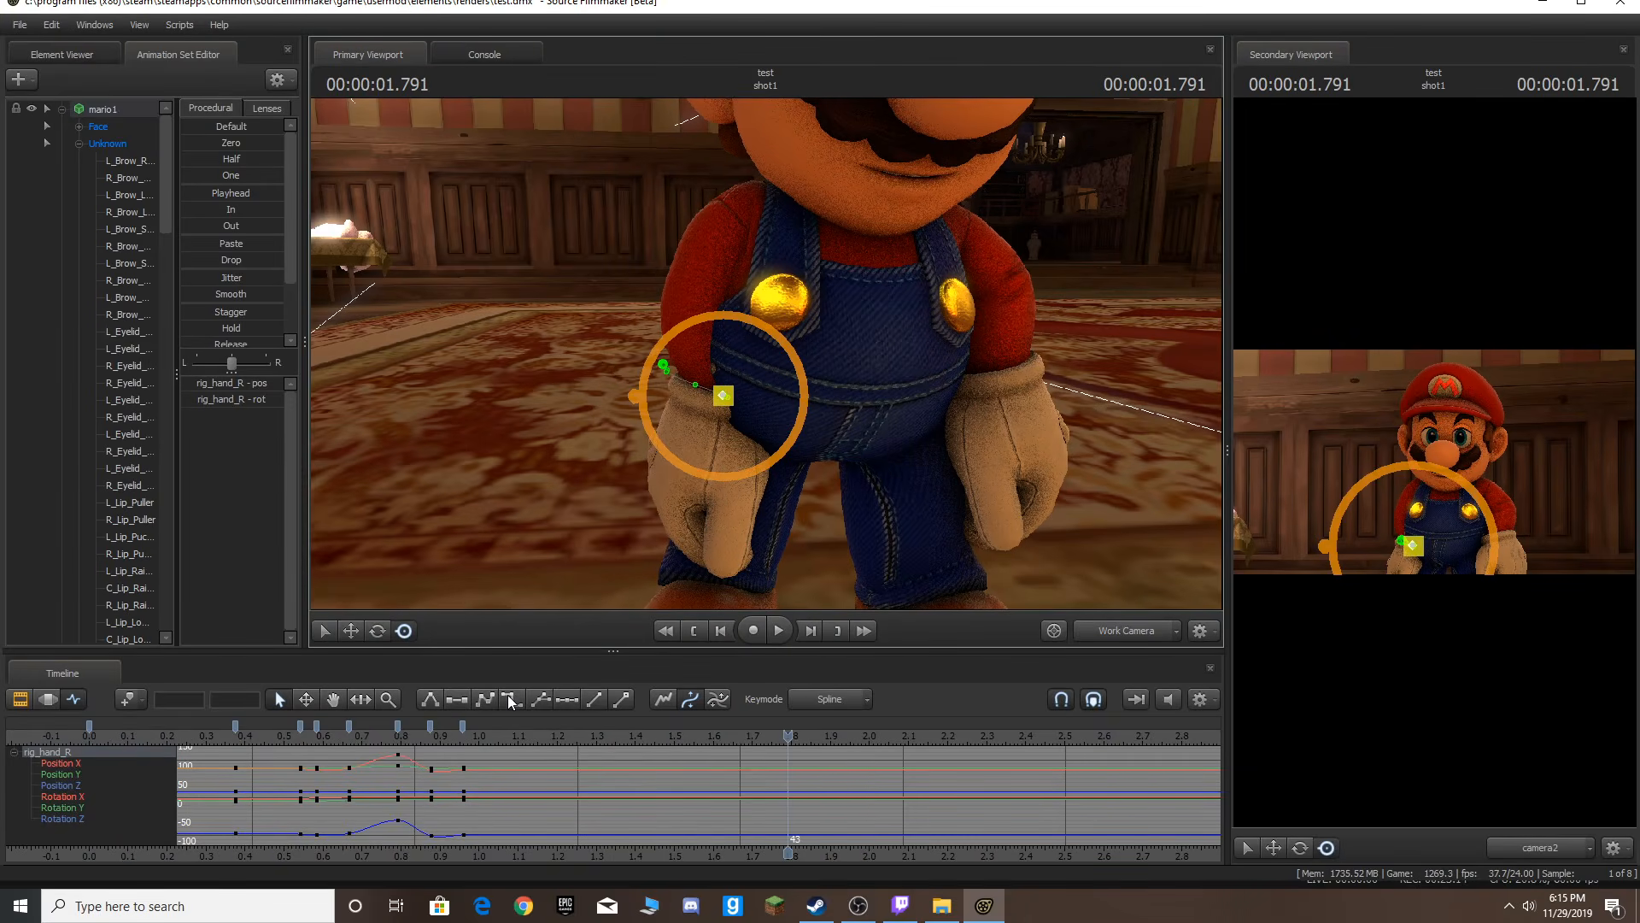
Shift the right hand's second key later to frame 15 and replay from the start.
key(Home)
key(space)
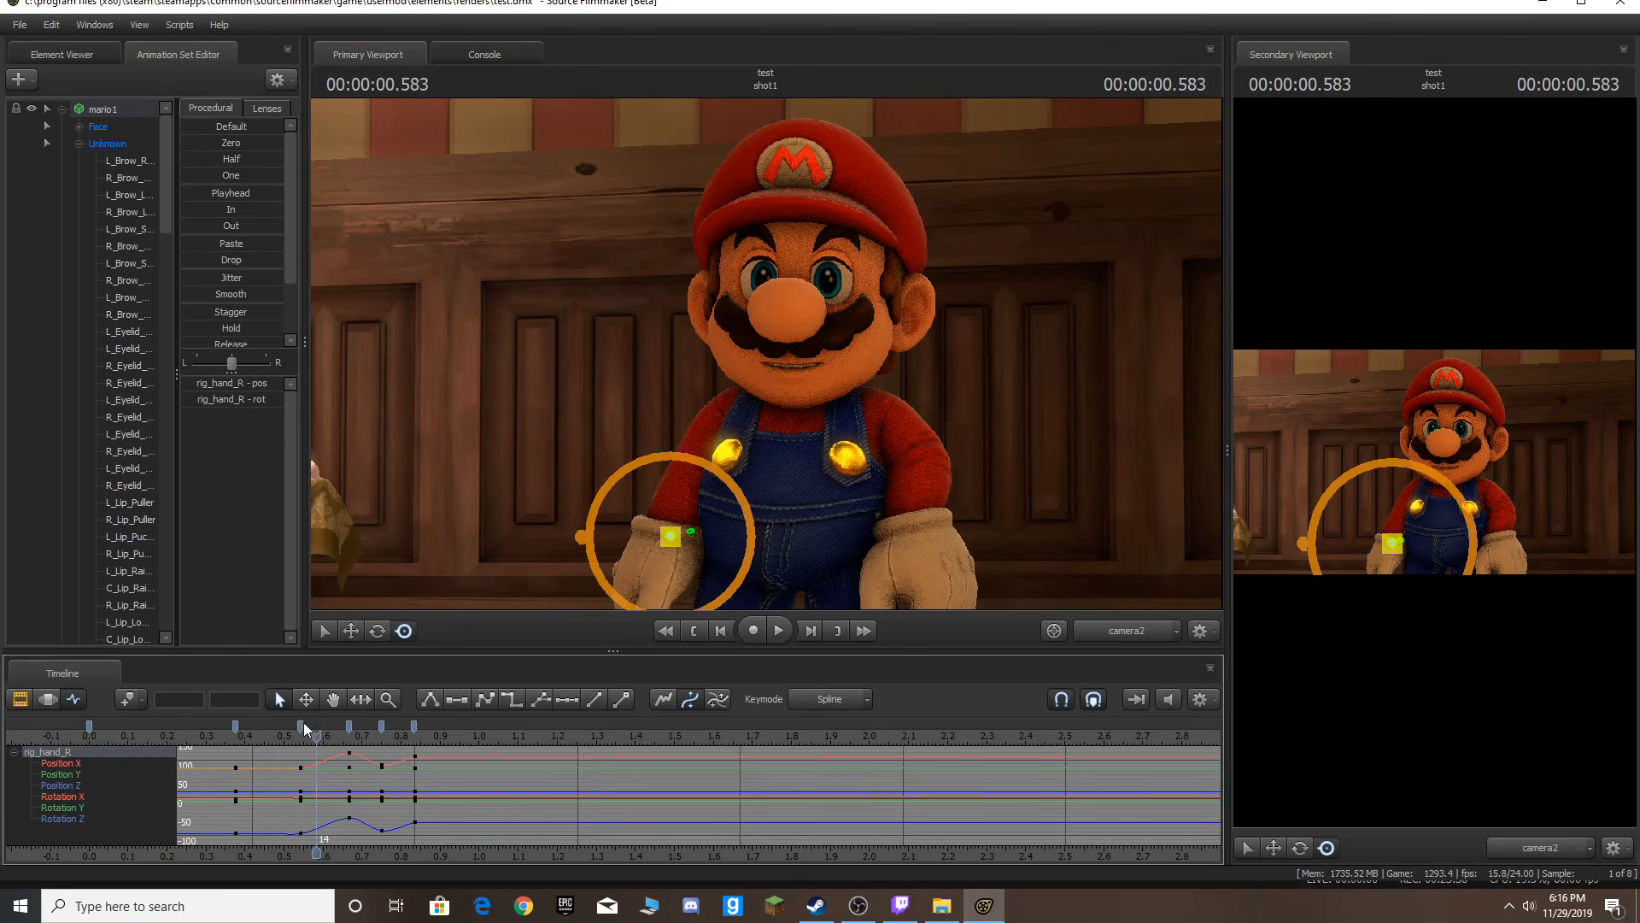
key(Right)
drag(303, 723, 331, 720)
key(Home)
key(space)
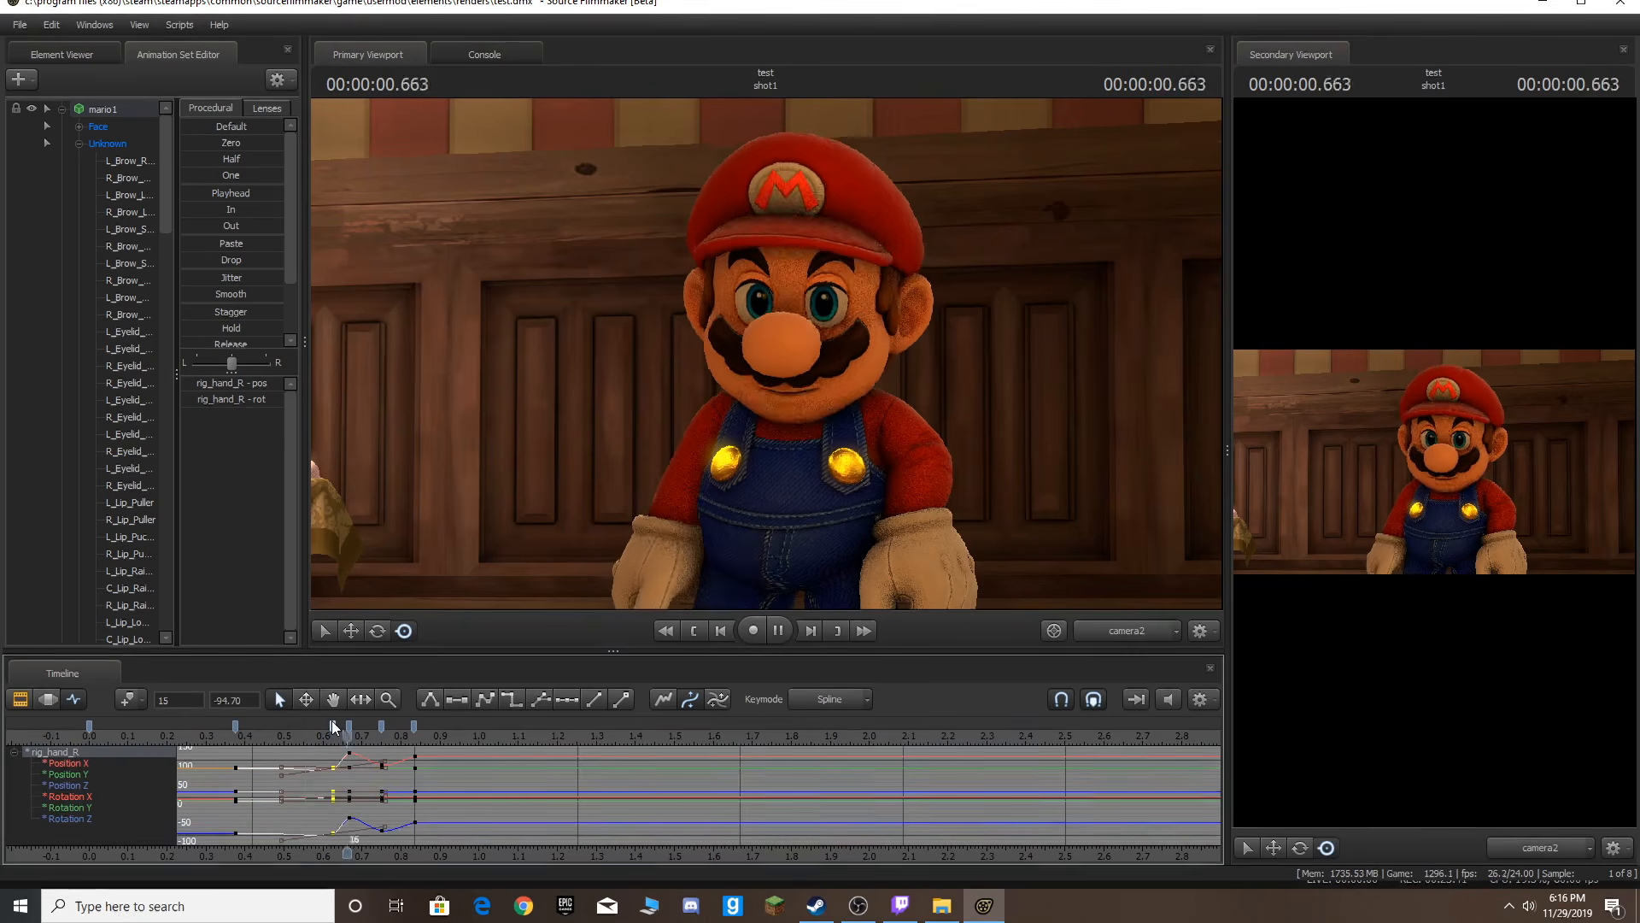
Switch the viewport back to the work camera, fly it in front of Mario's face and select the Nose control.
key(space)
key(Home)
click(1112, 628)
drag(1042, 513, 1055, 351)
mouse_move(765, 353)
mouse_down()
mouse_move(765, 299)
mouse_move(765, 351)
mouse_move(799, 389)
mouse_move(767, 361)
mouse_up()
key(s)
key(w)
ctrl+click(740, 389)
key(a)
key(d)
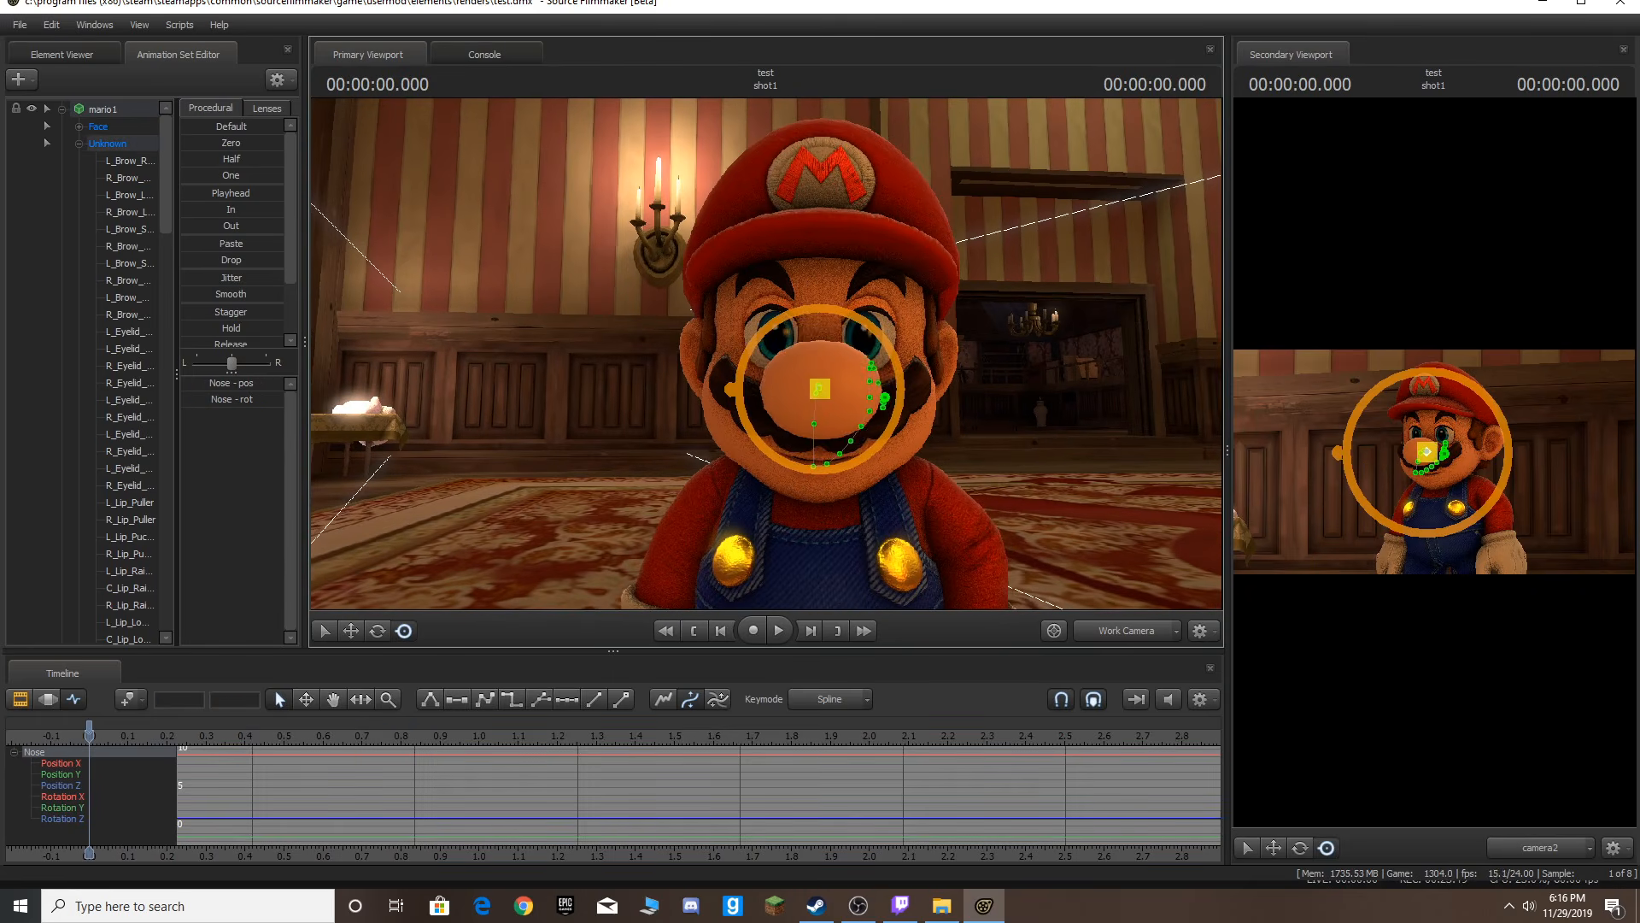
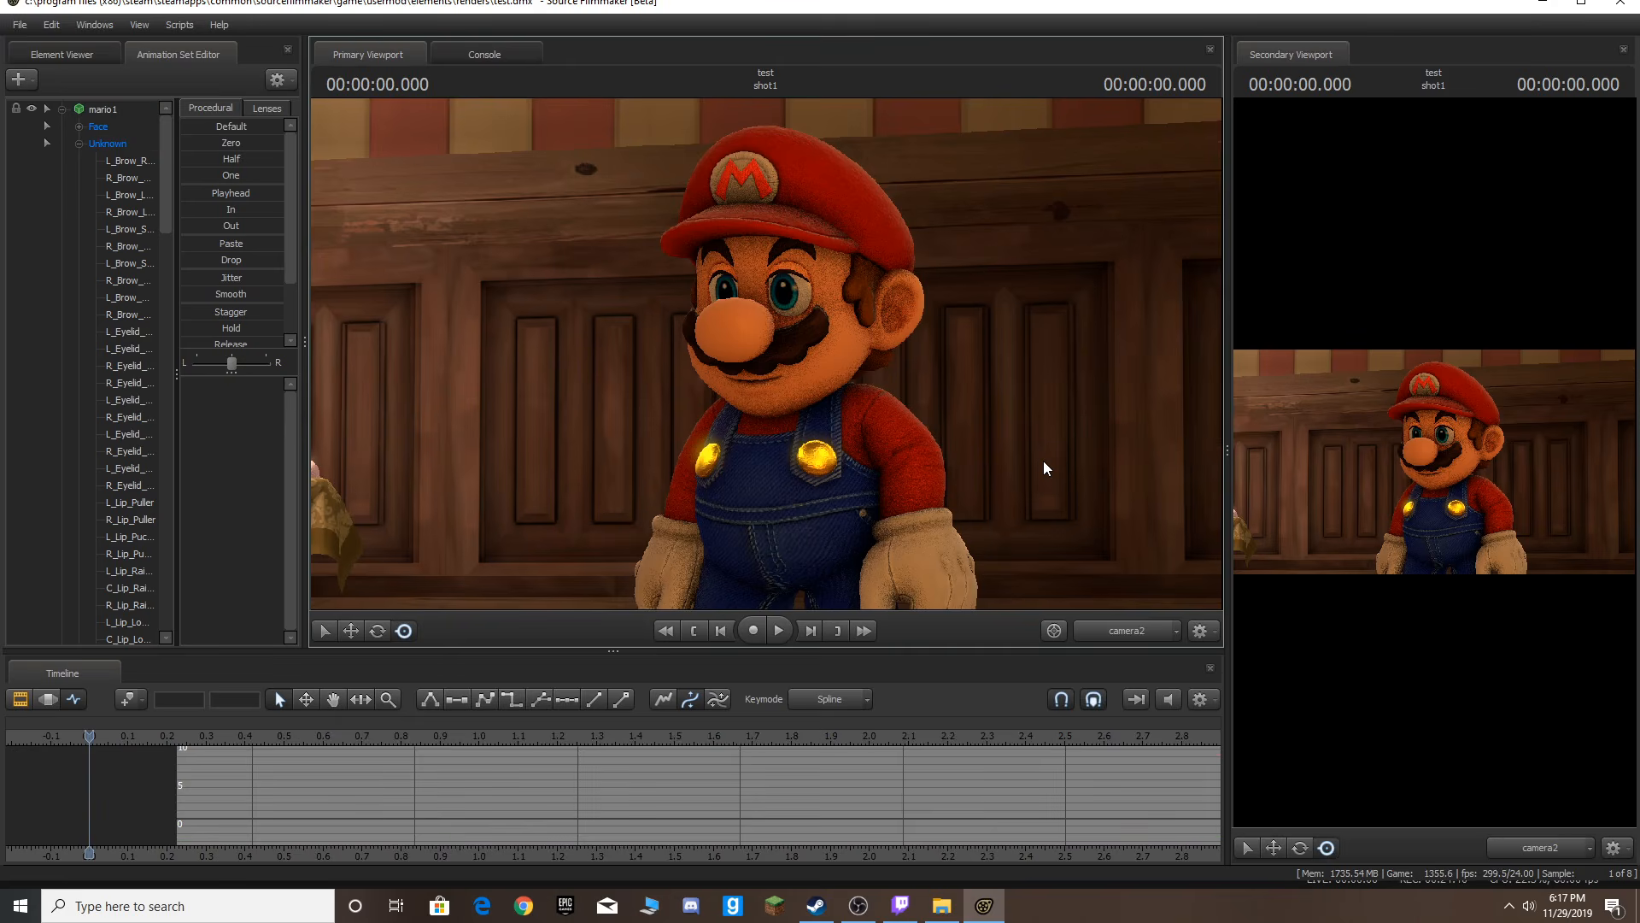
Play back the animation and fly the work camera around Mario to review the pose from other angles.
key(space)
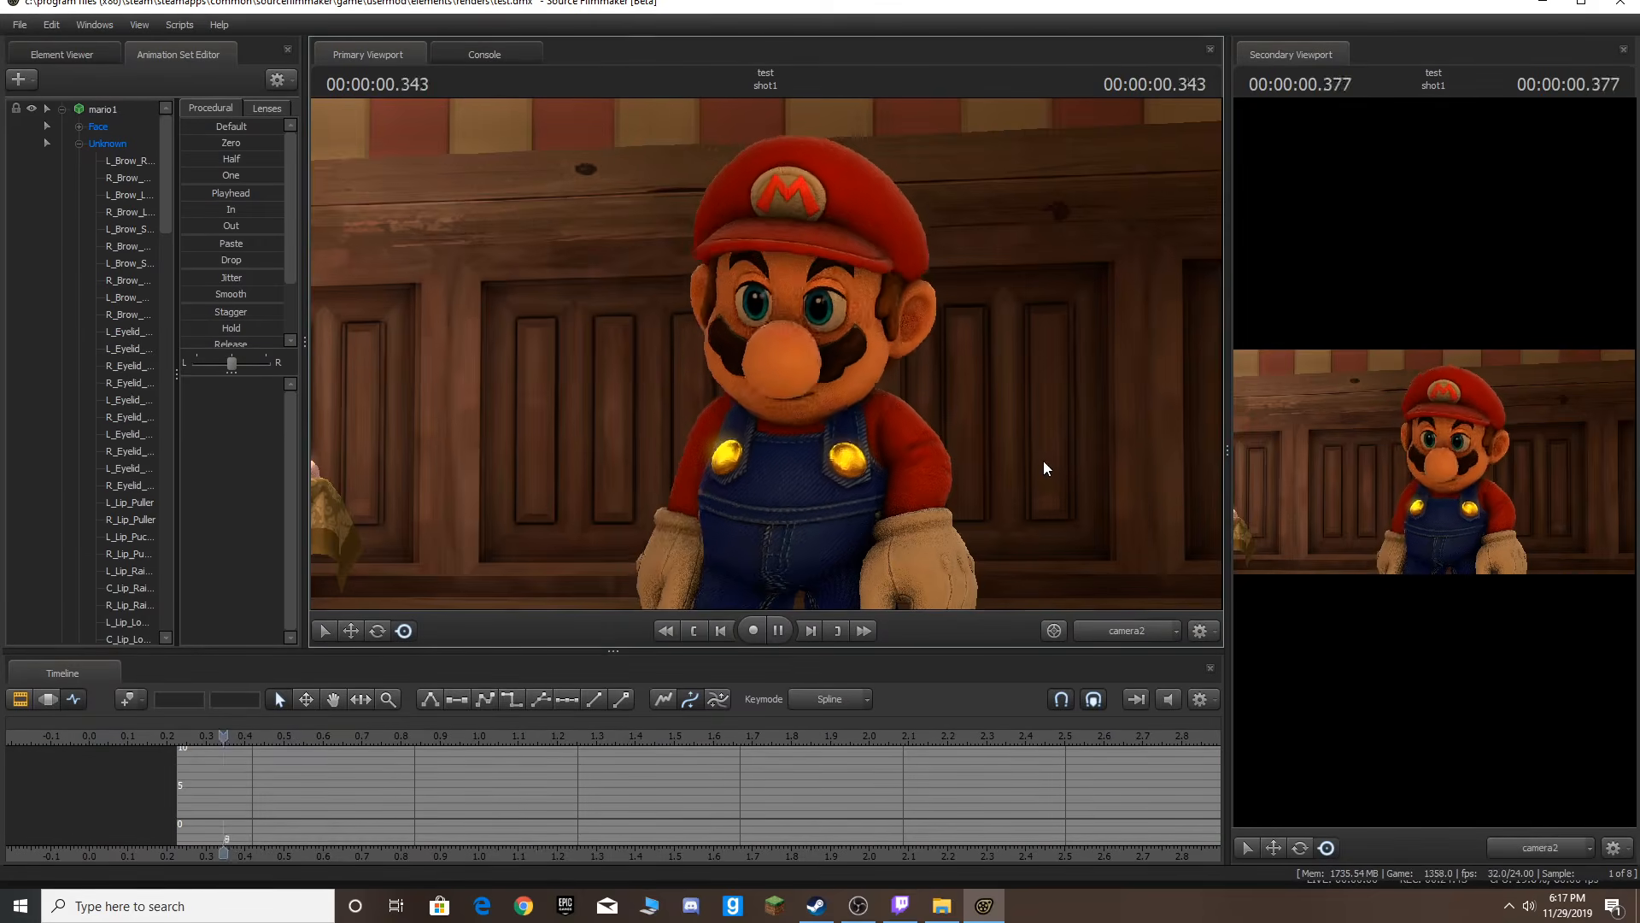
key(space)
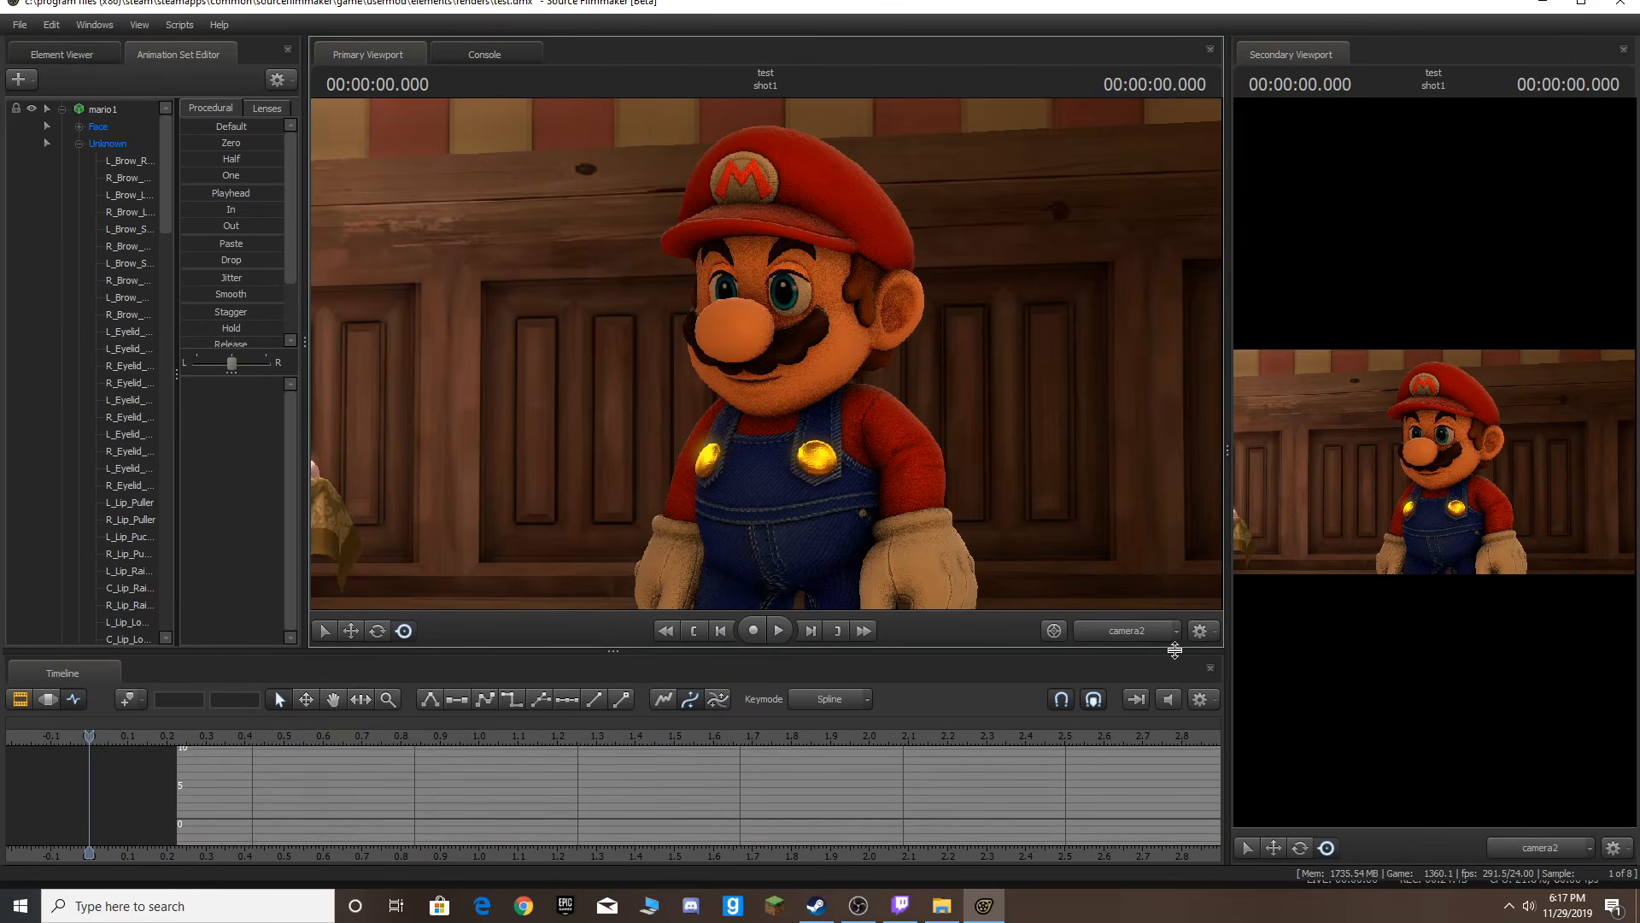
click(1138, 632)
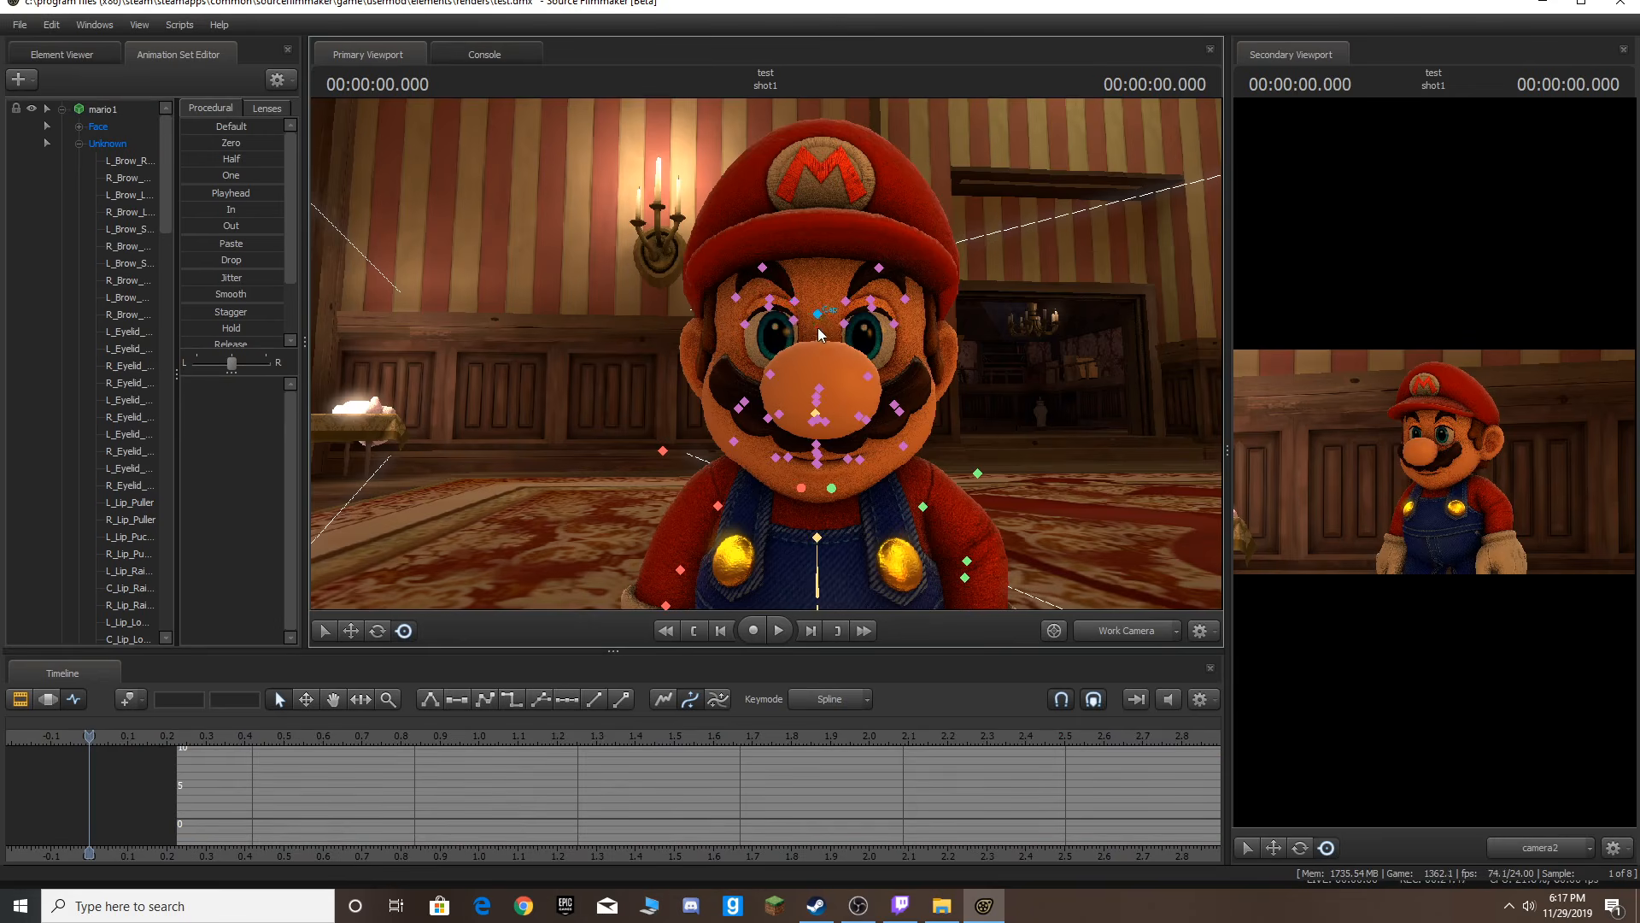
click(817, 314)
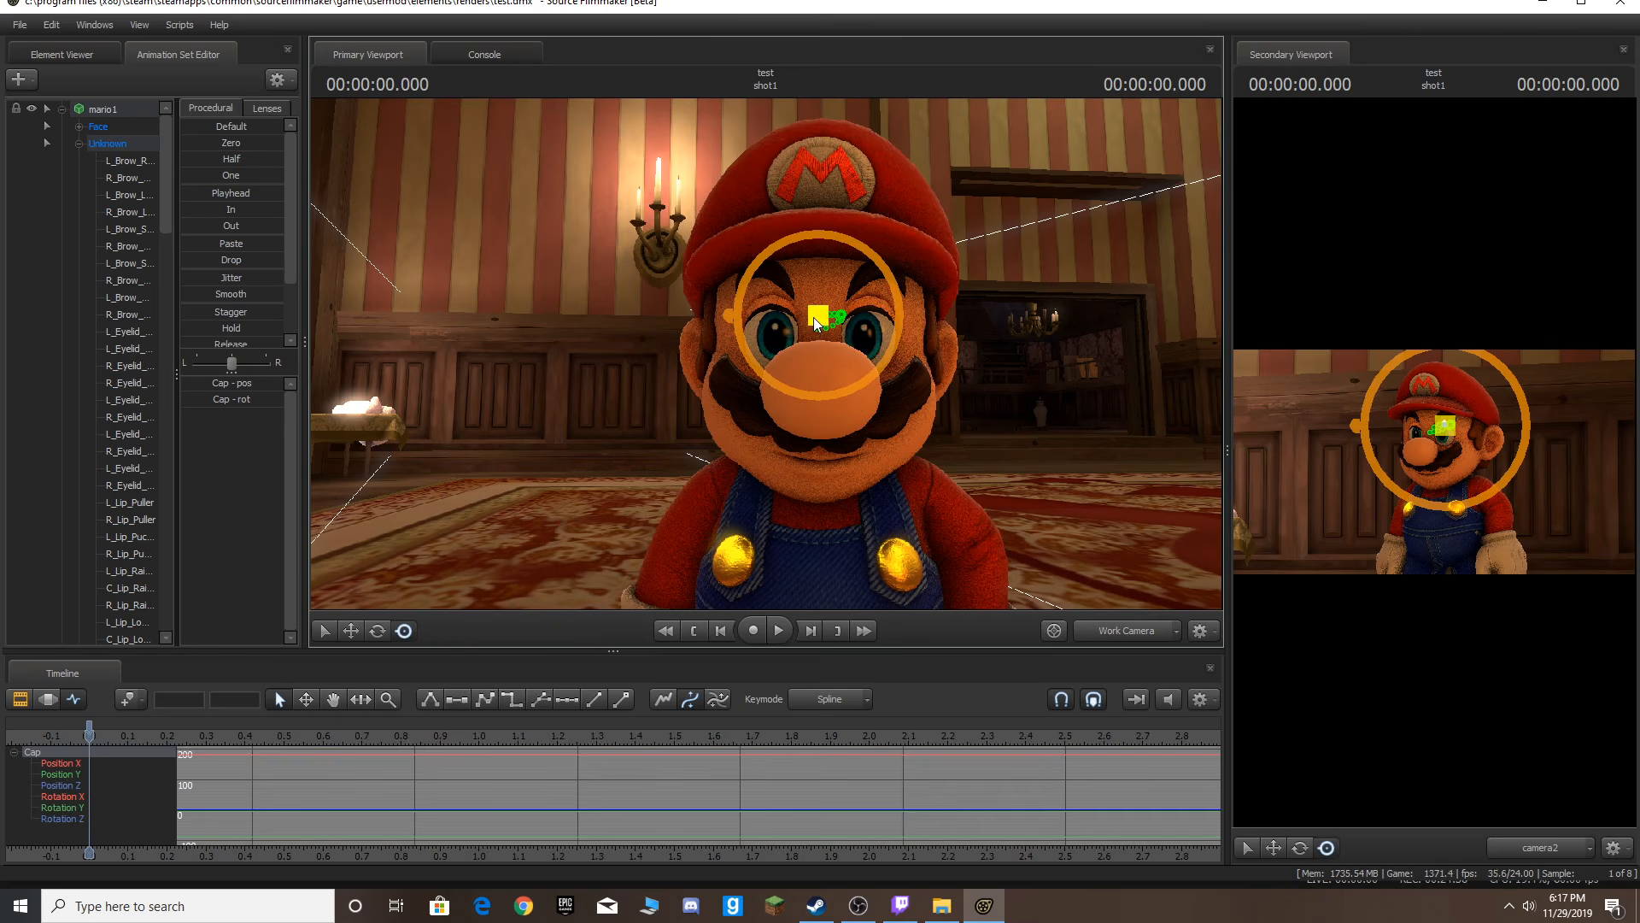
click(681, 315)
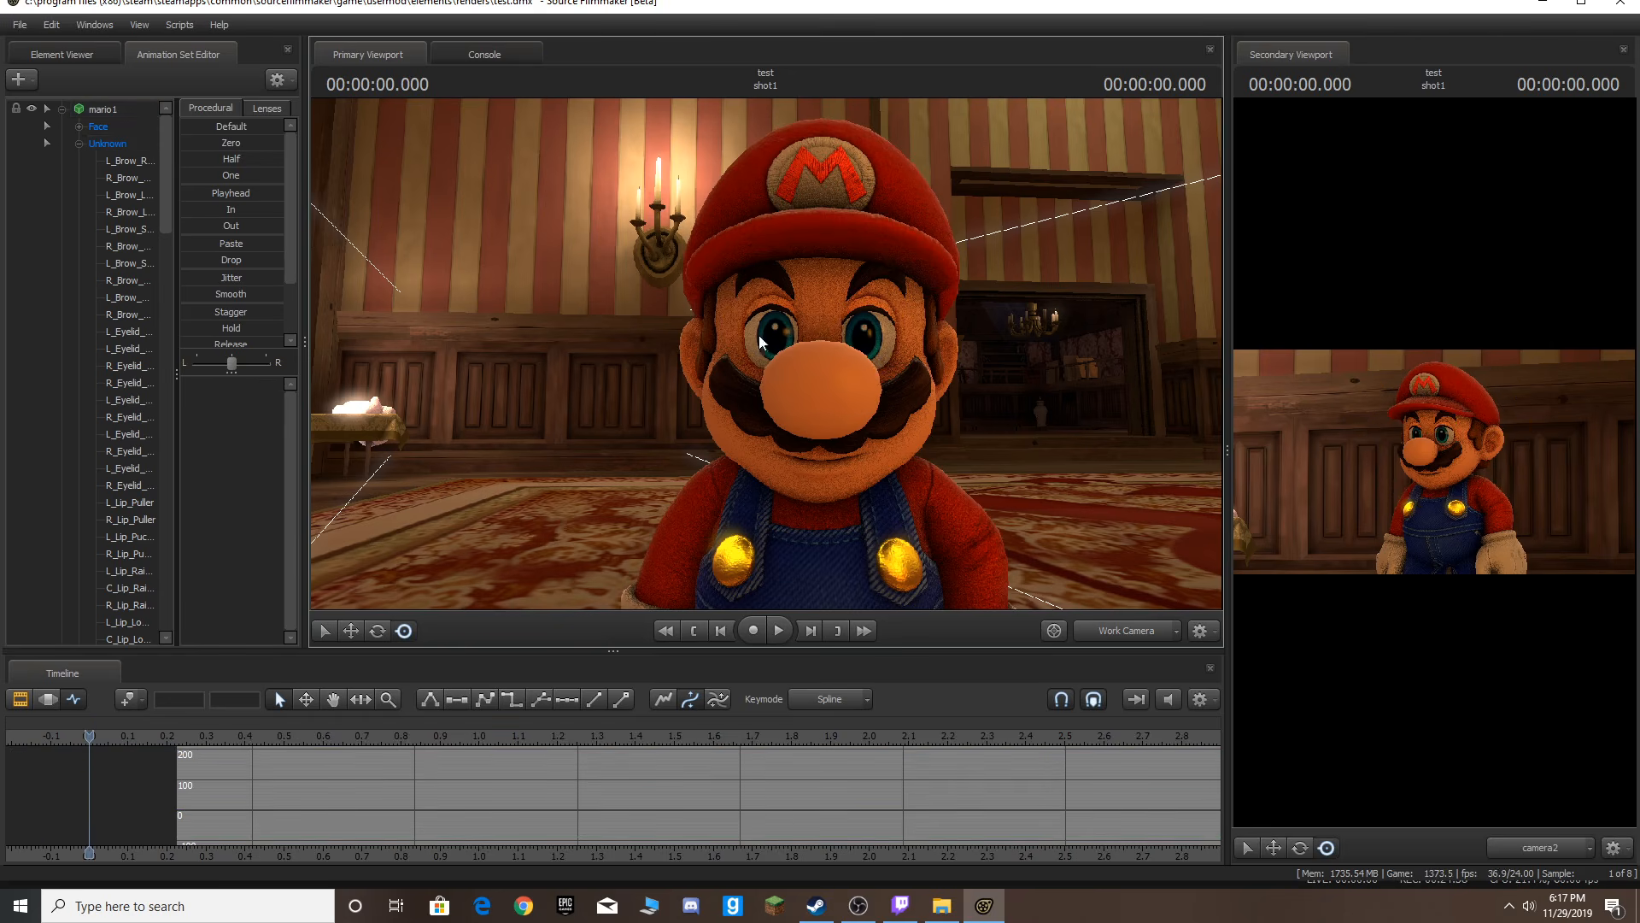
drag(941, 596, 735, 424)
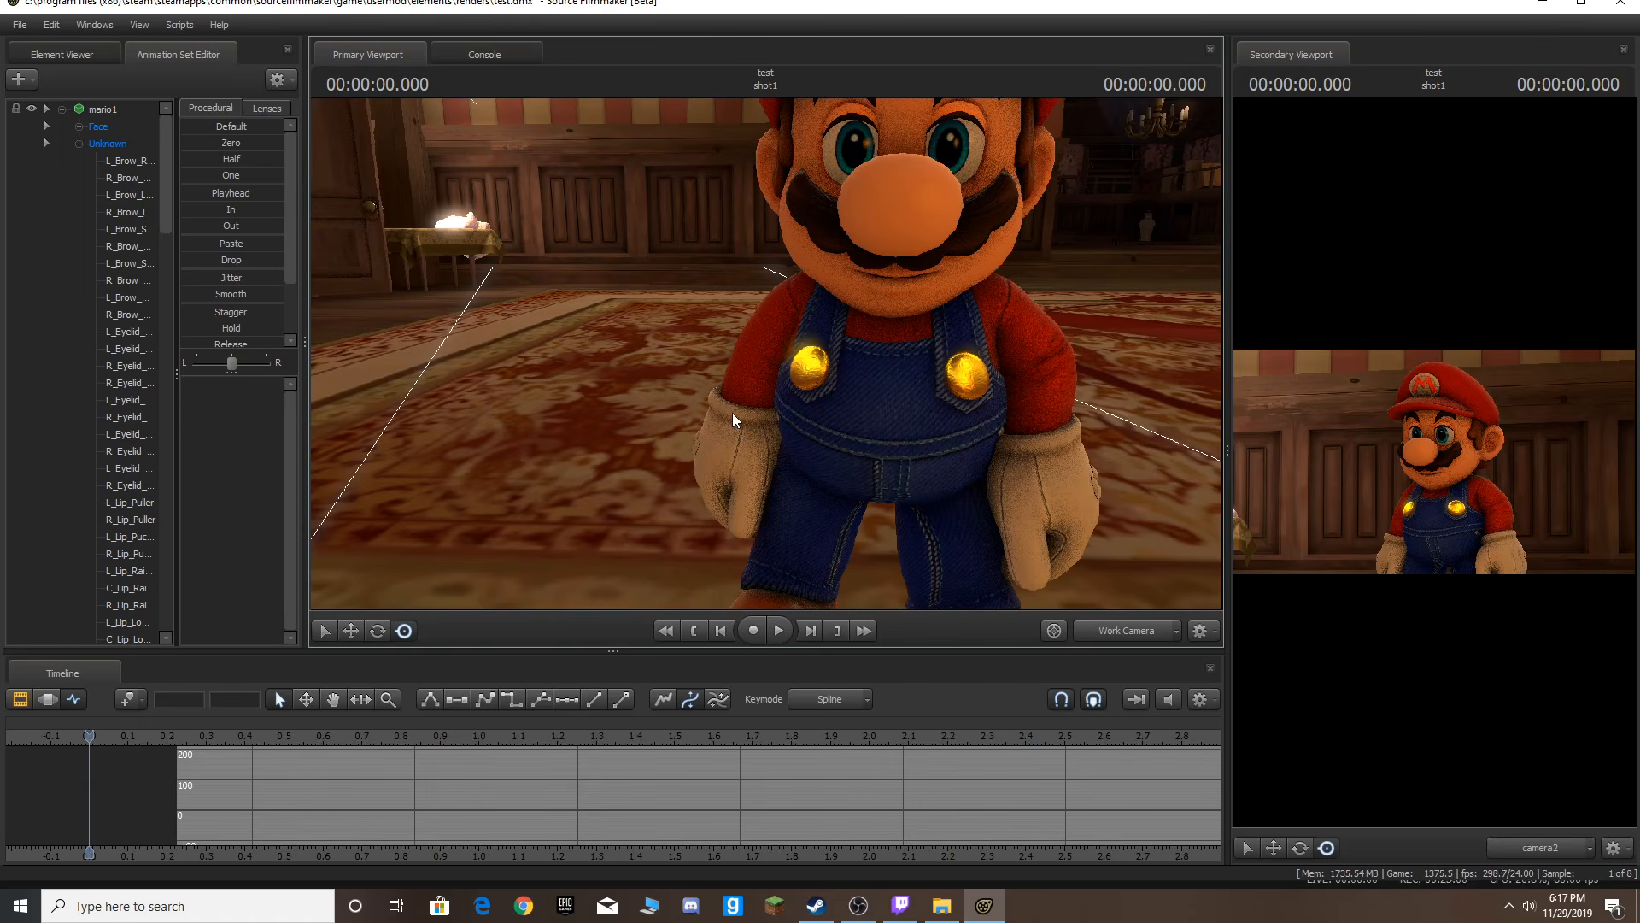
key(ctrl)
drag(792, 271, 773, 141)
key(s)
key(d)
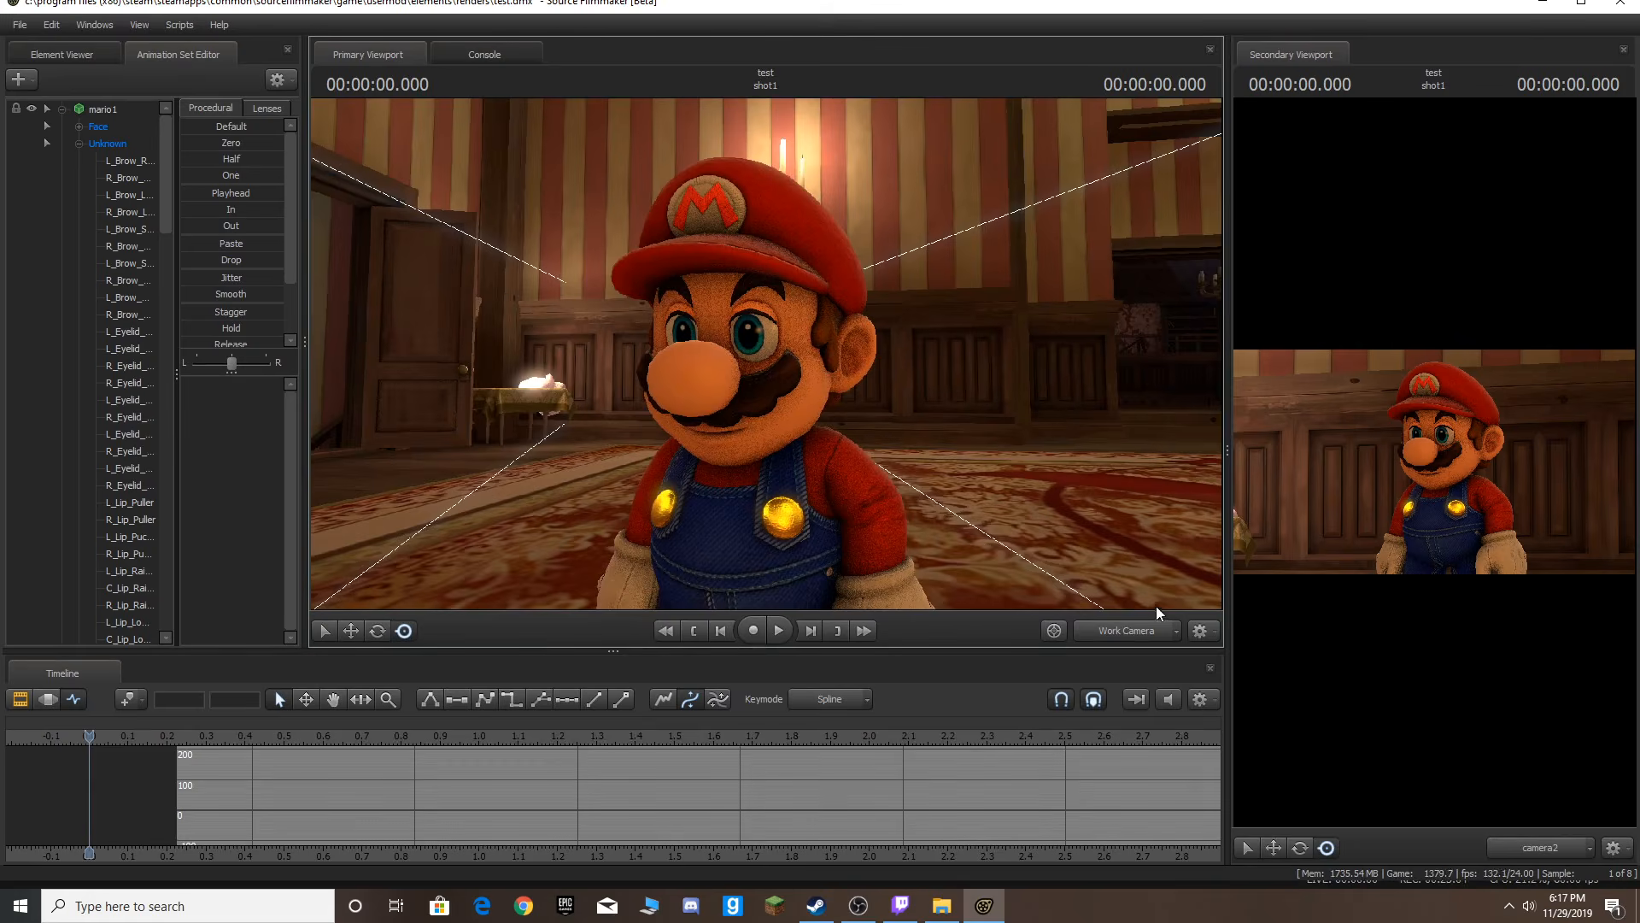
key(space)
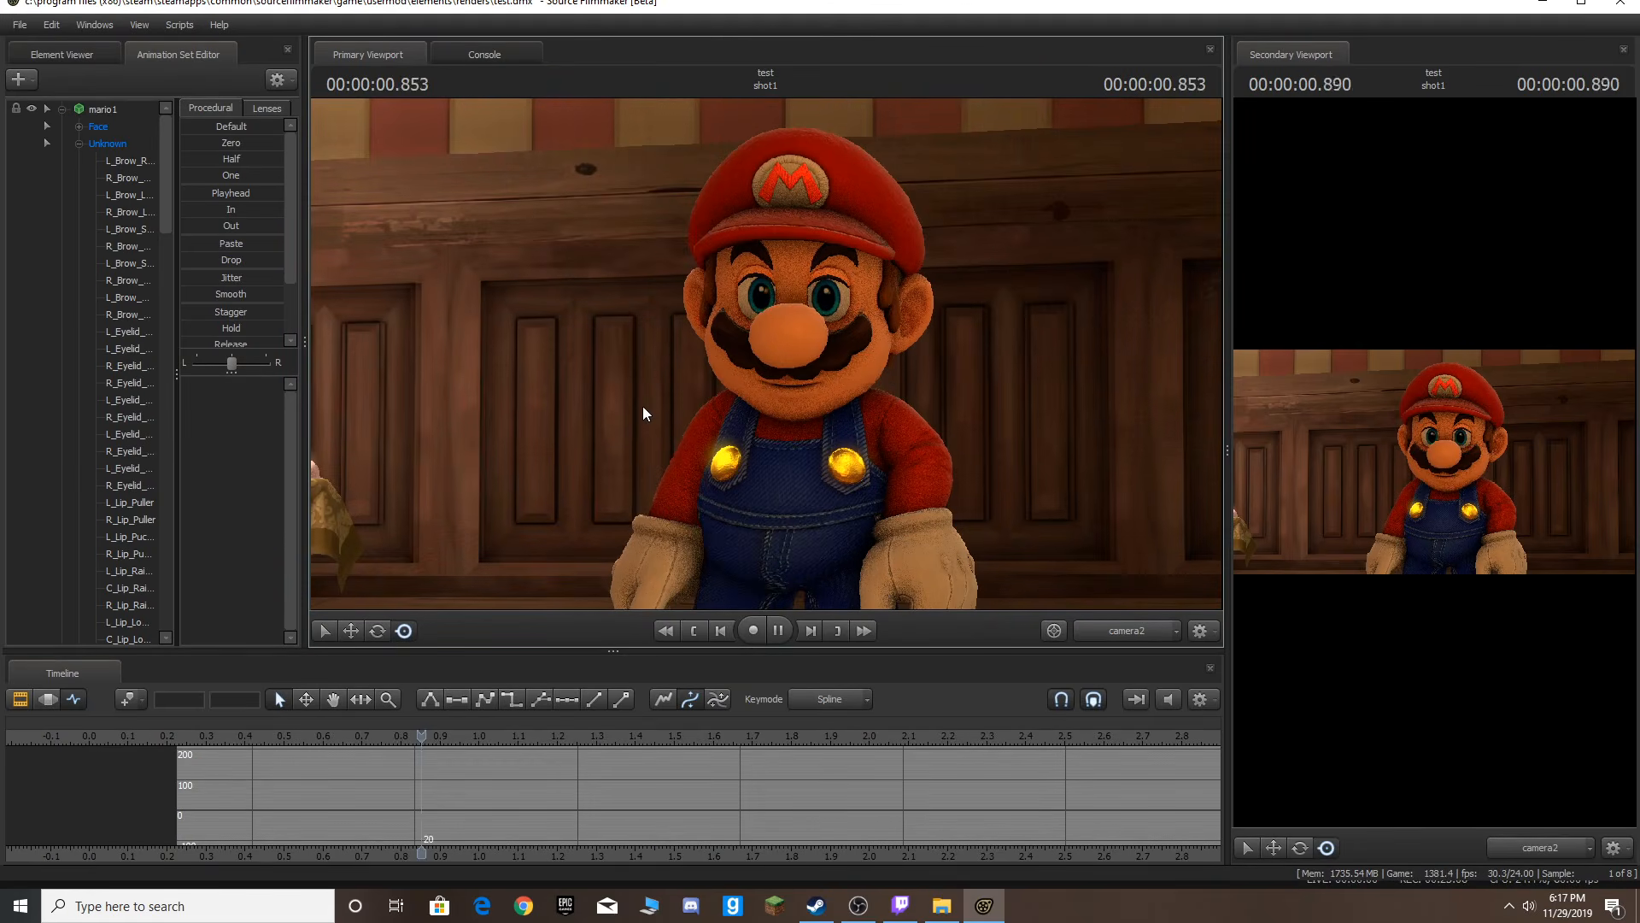
key(space)
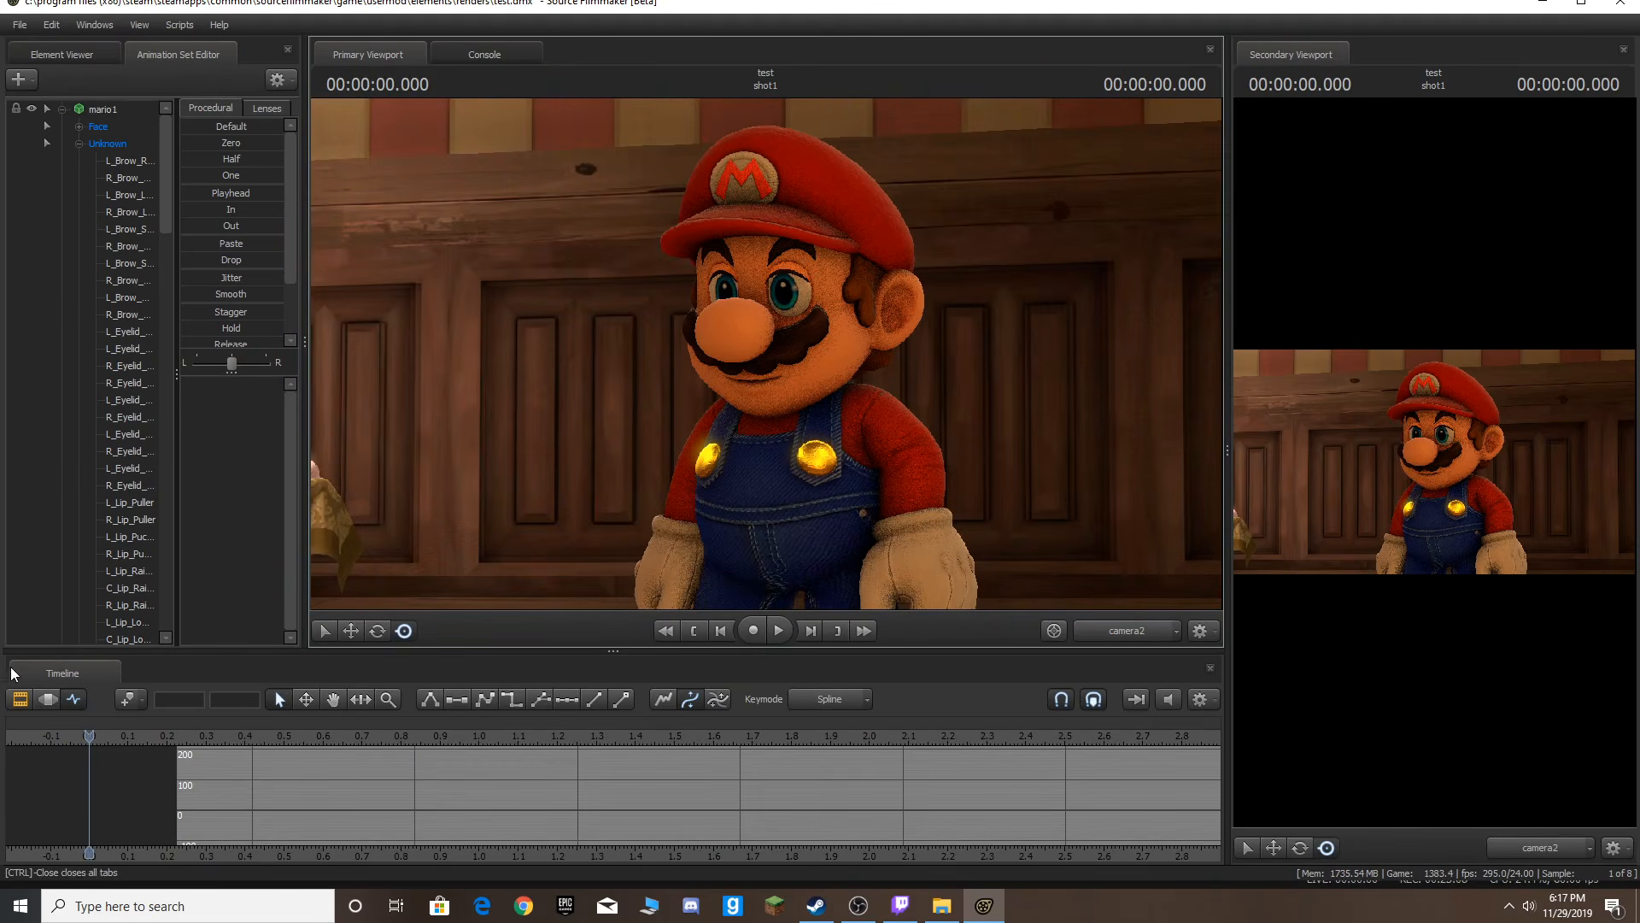
Select the whole mario1 animation set and move the playhead forward to about 1.375 s.
click(20, 698)
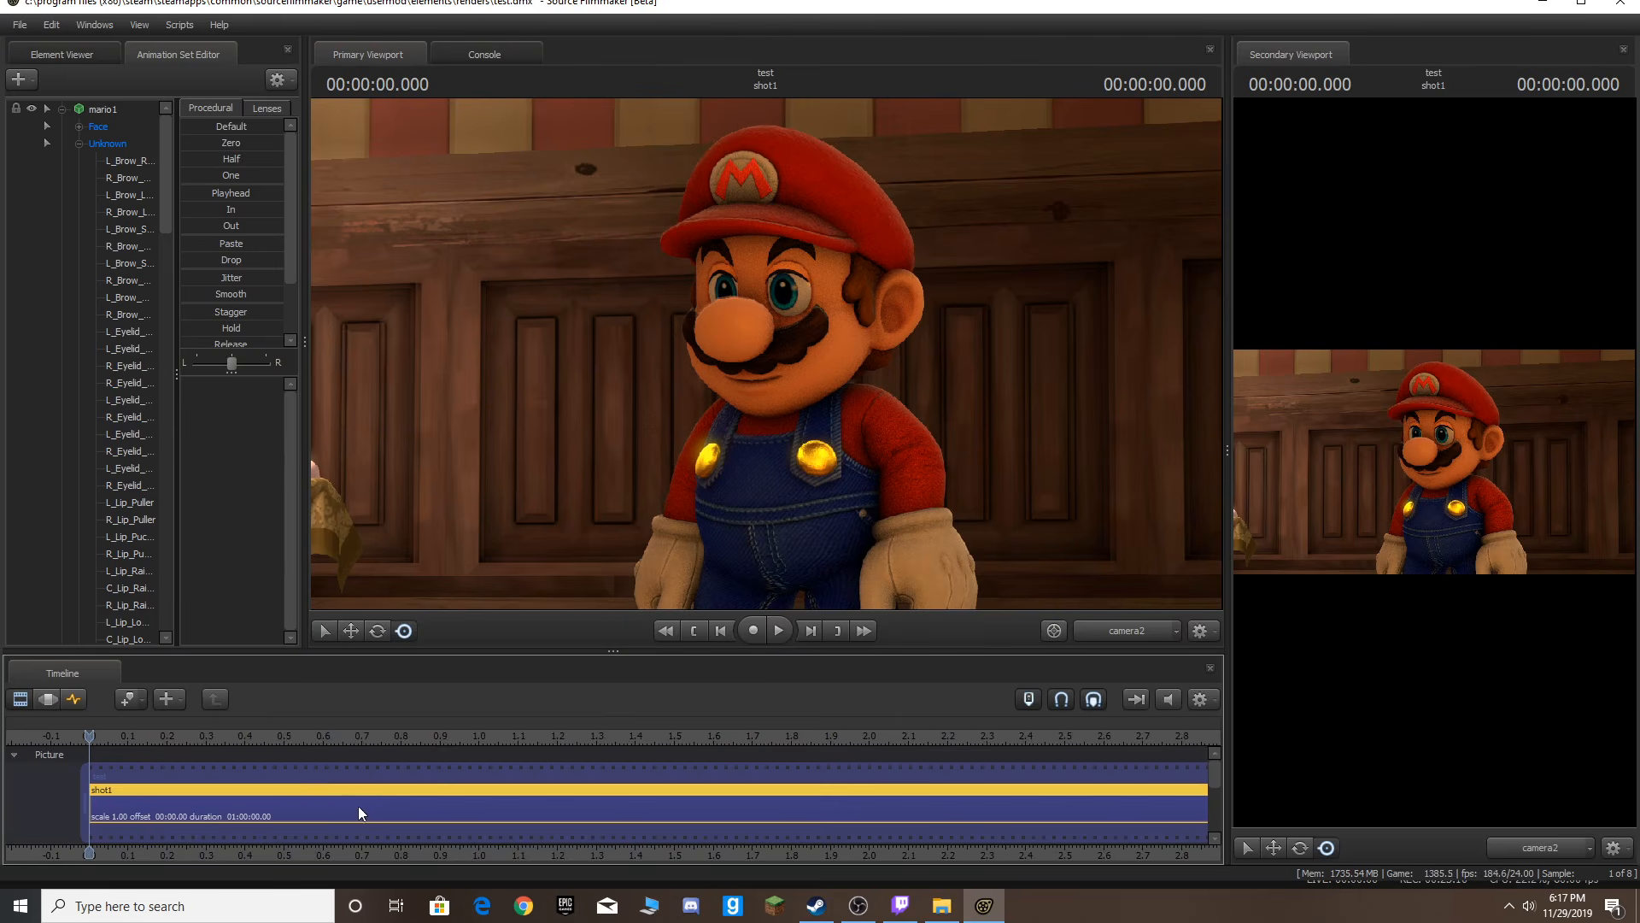
click(75, 700)
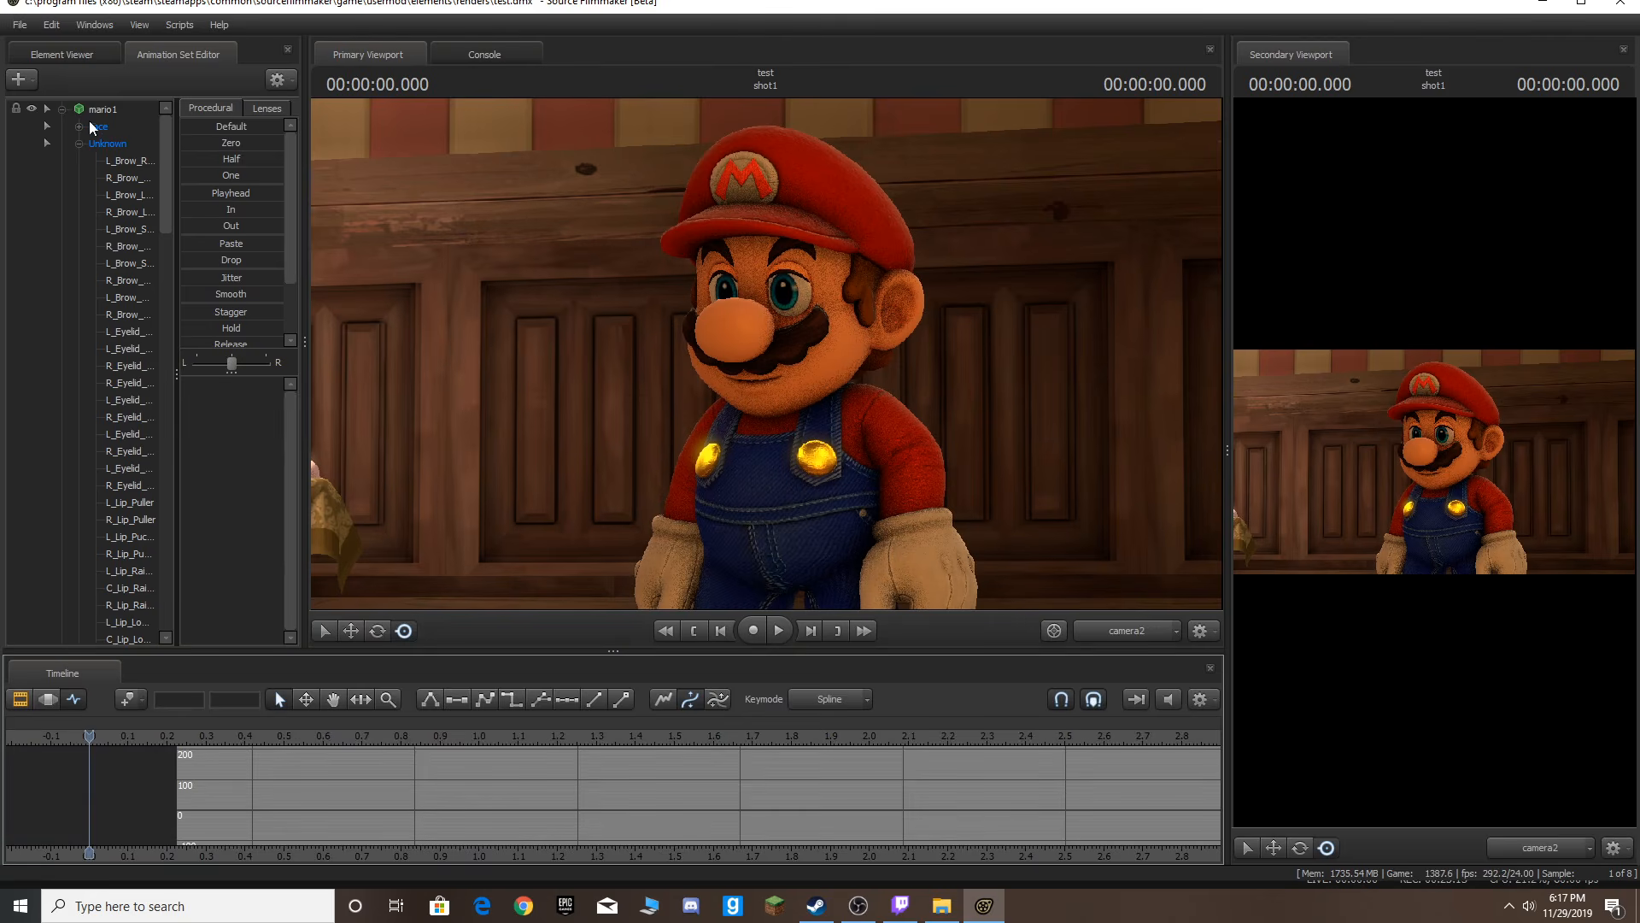
click(110, 105)
key(space)
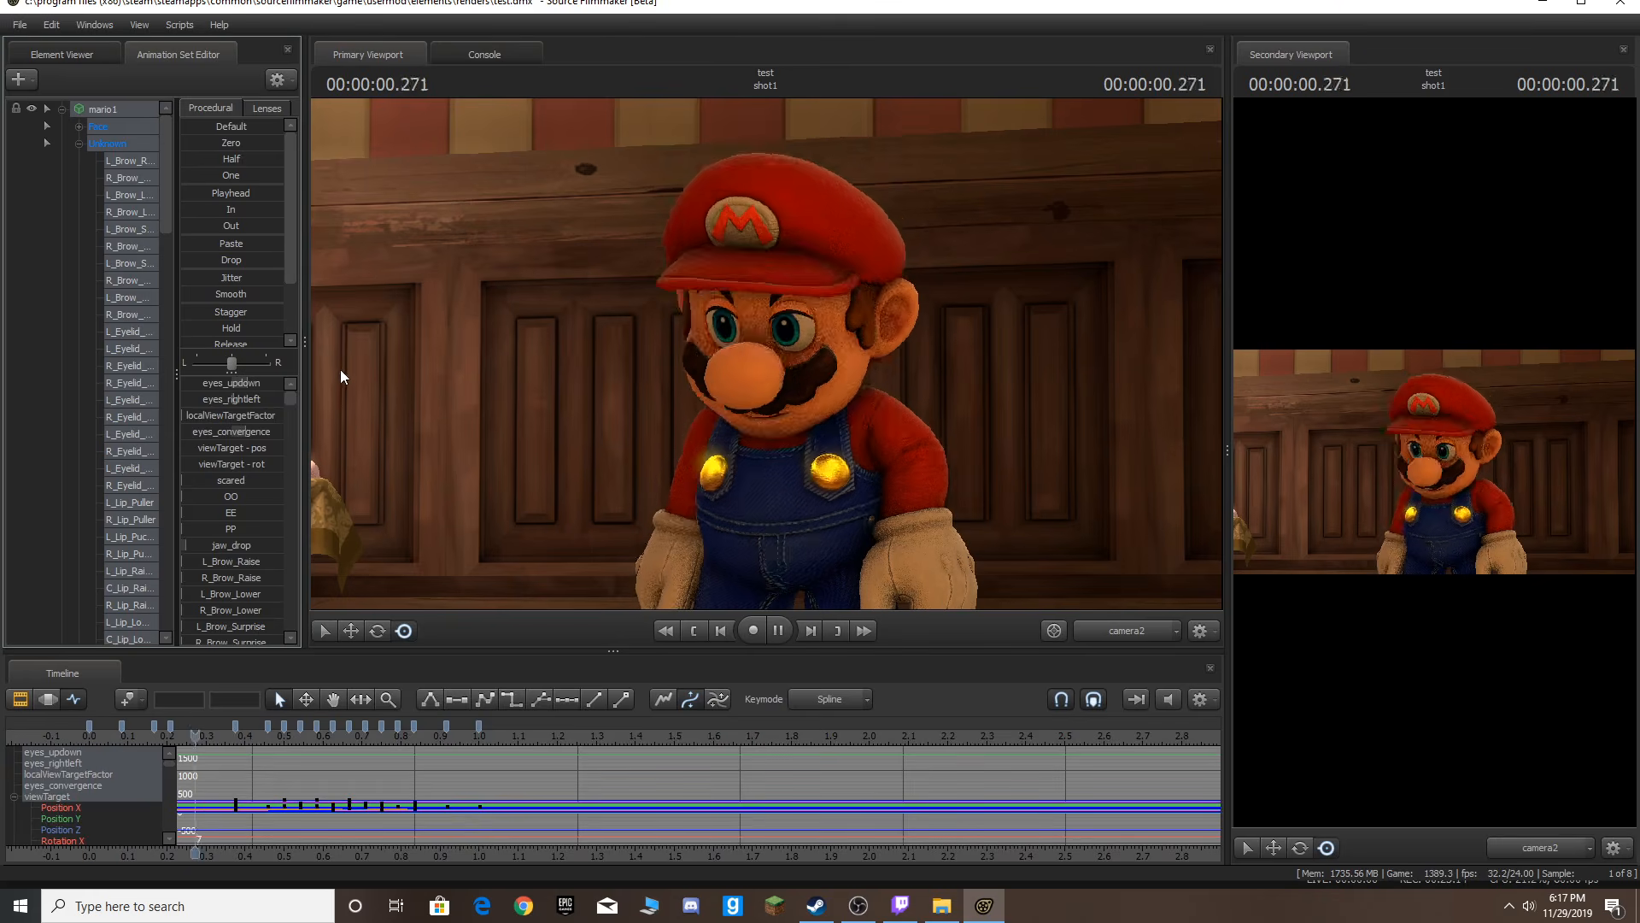
key(space)
key(Right)
key(Right)
key(Right)
key(Right)
key(Right)
key(Right)
key(Right)
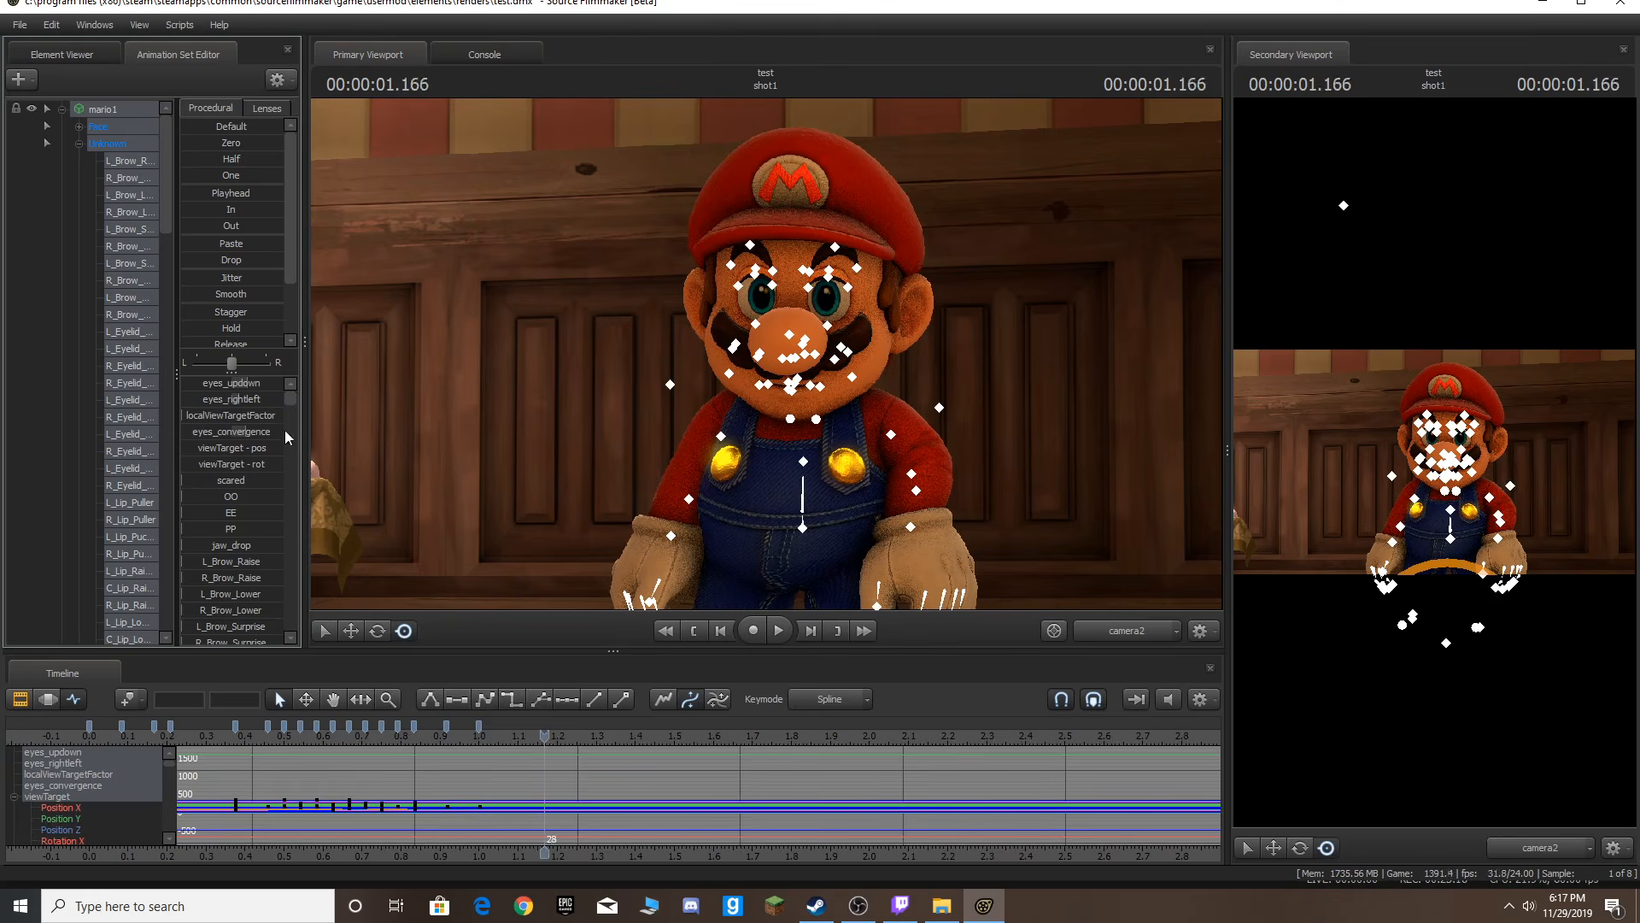
In the clip editor, scroll to the Dialog sound track and open the browser to add a clip to it.
click(18, 699)
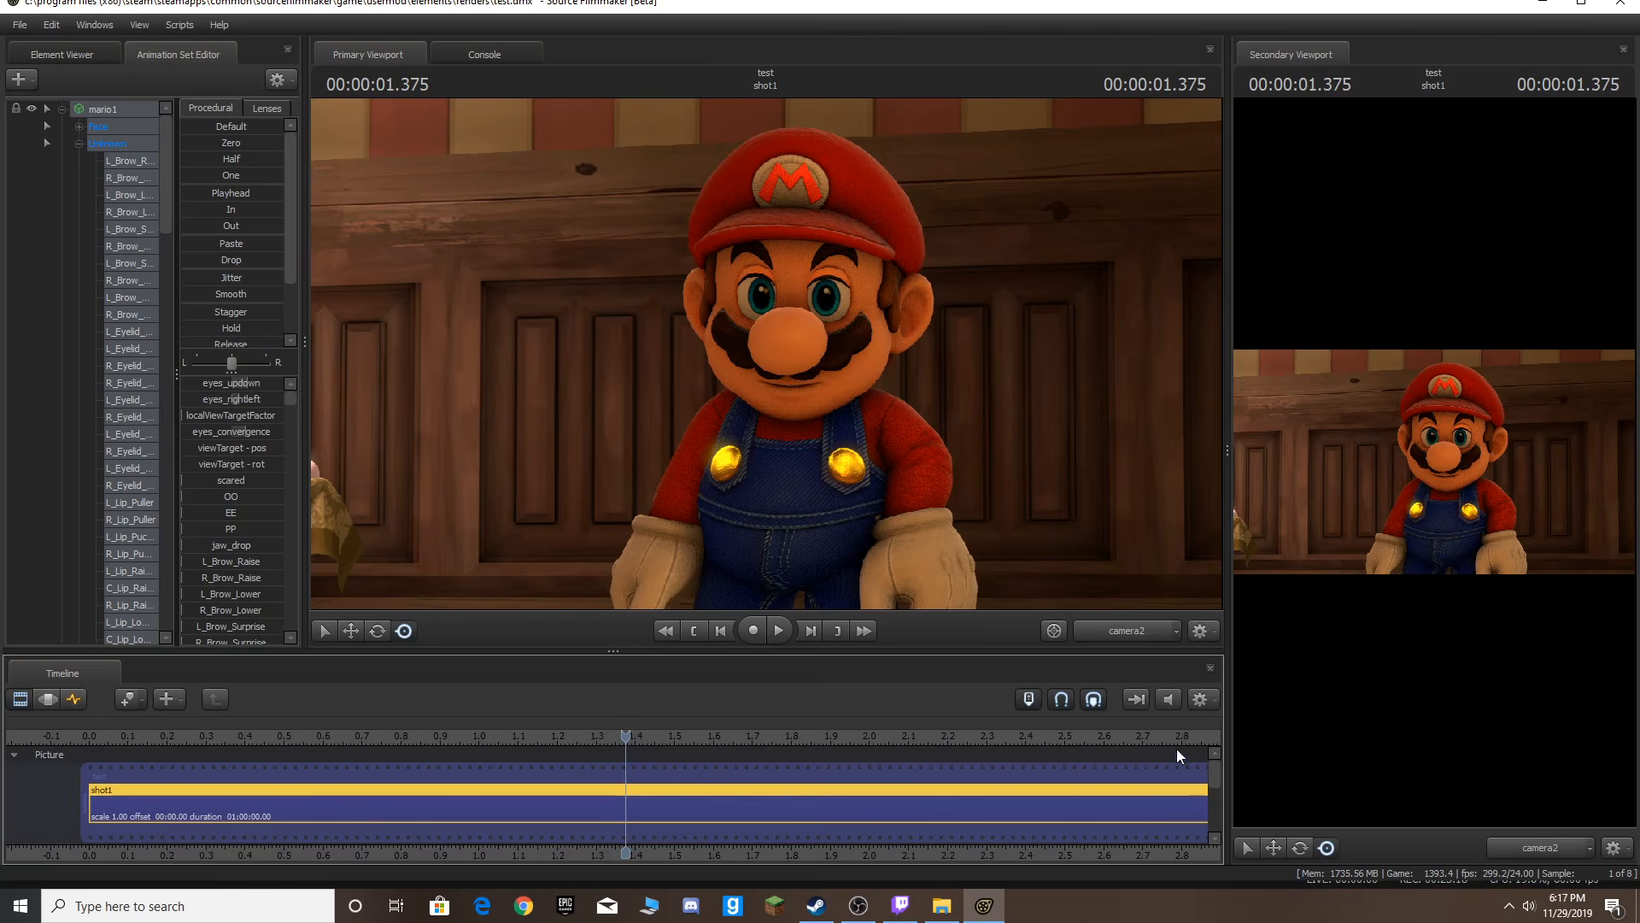
scroll(1209, 773, down, 1)
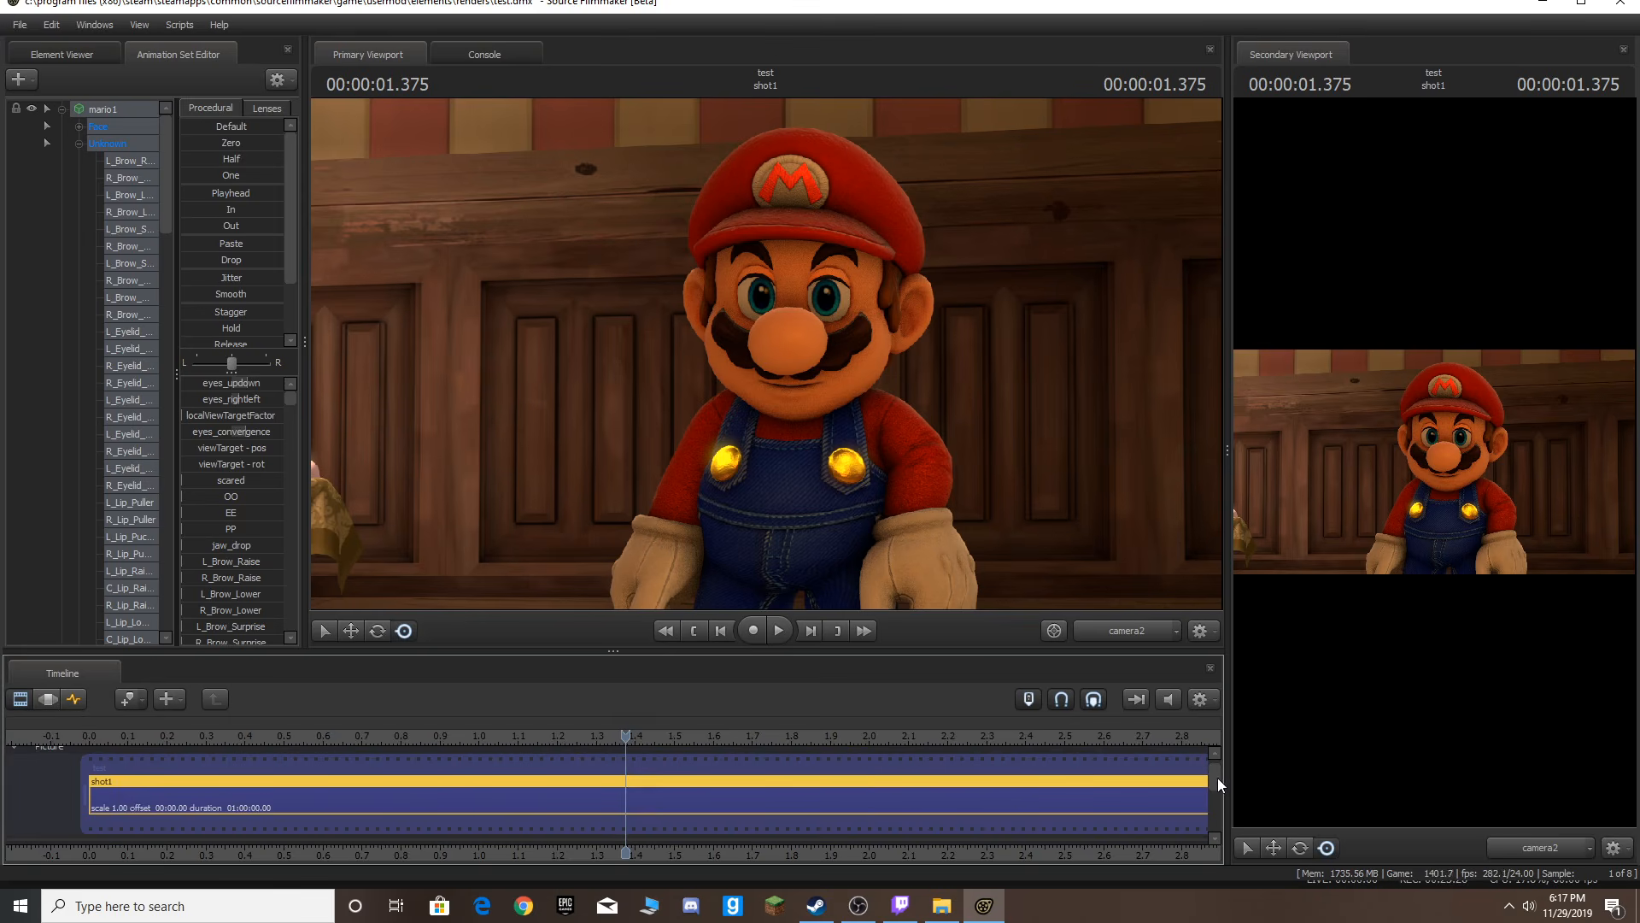
drag(1217, 777, 1217, 788)
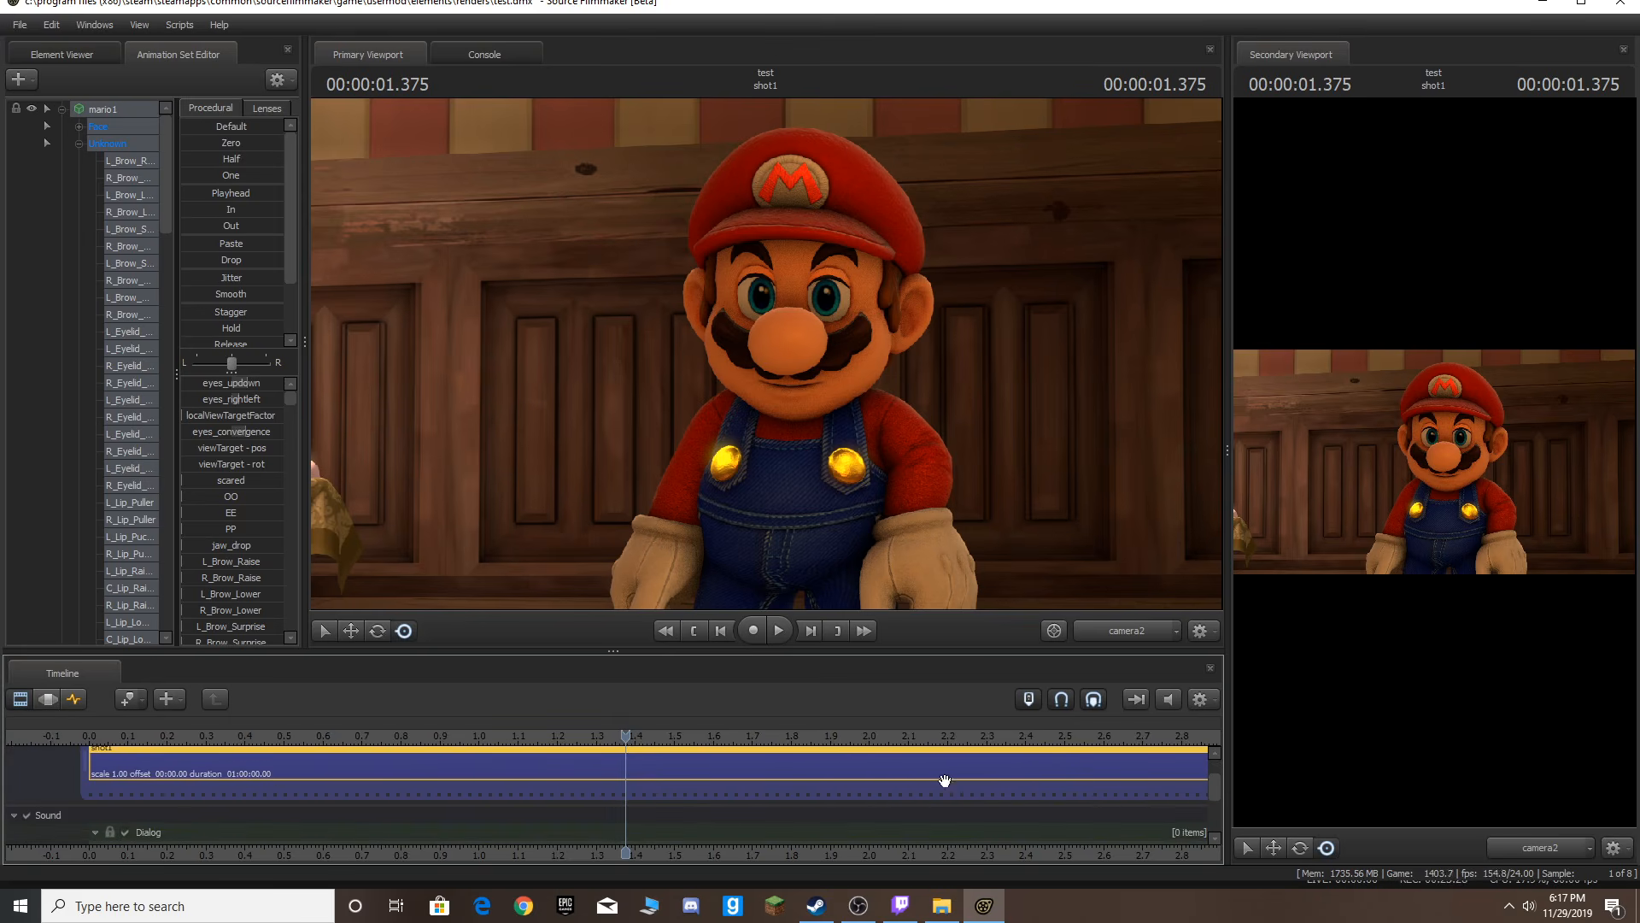
right_click(1062, 832)
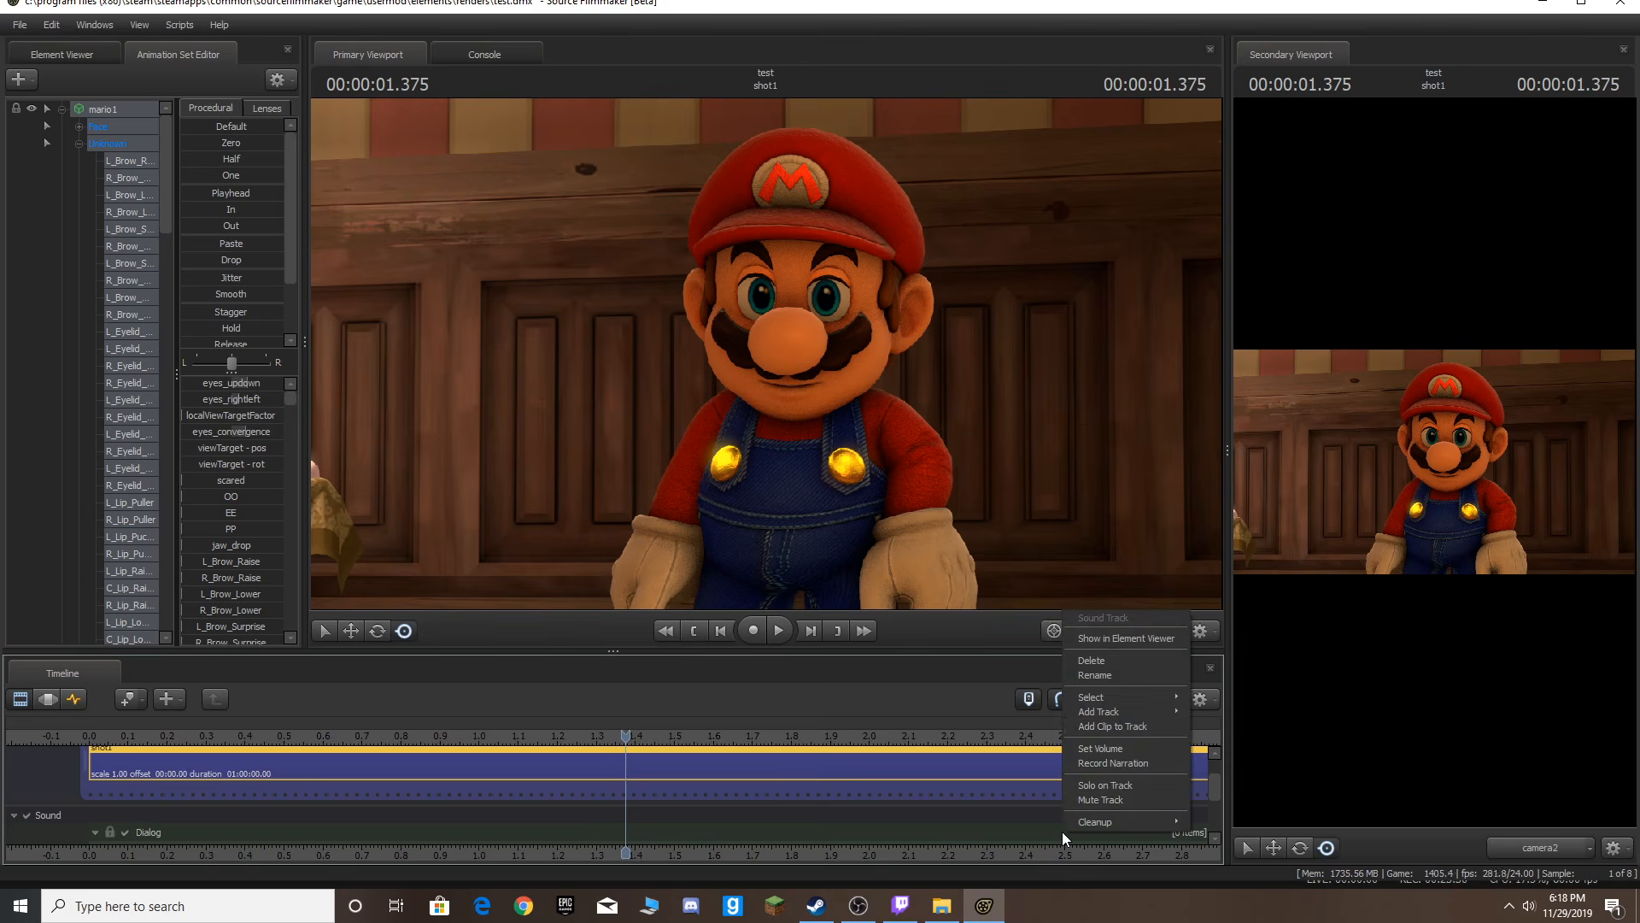
click(1141, 728)
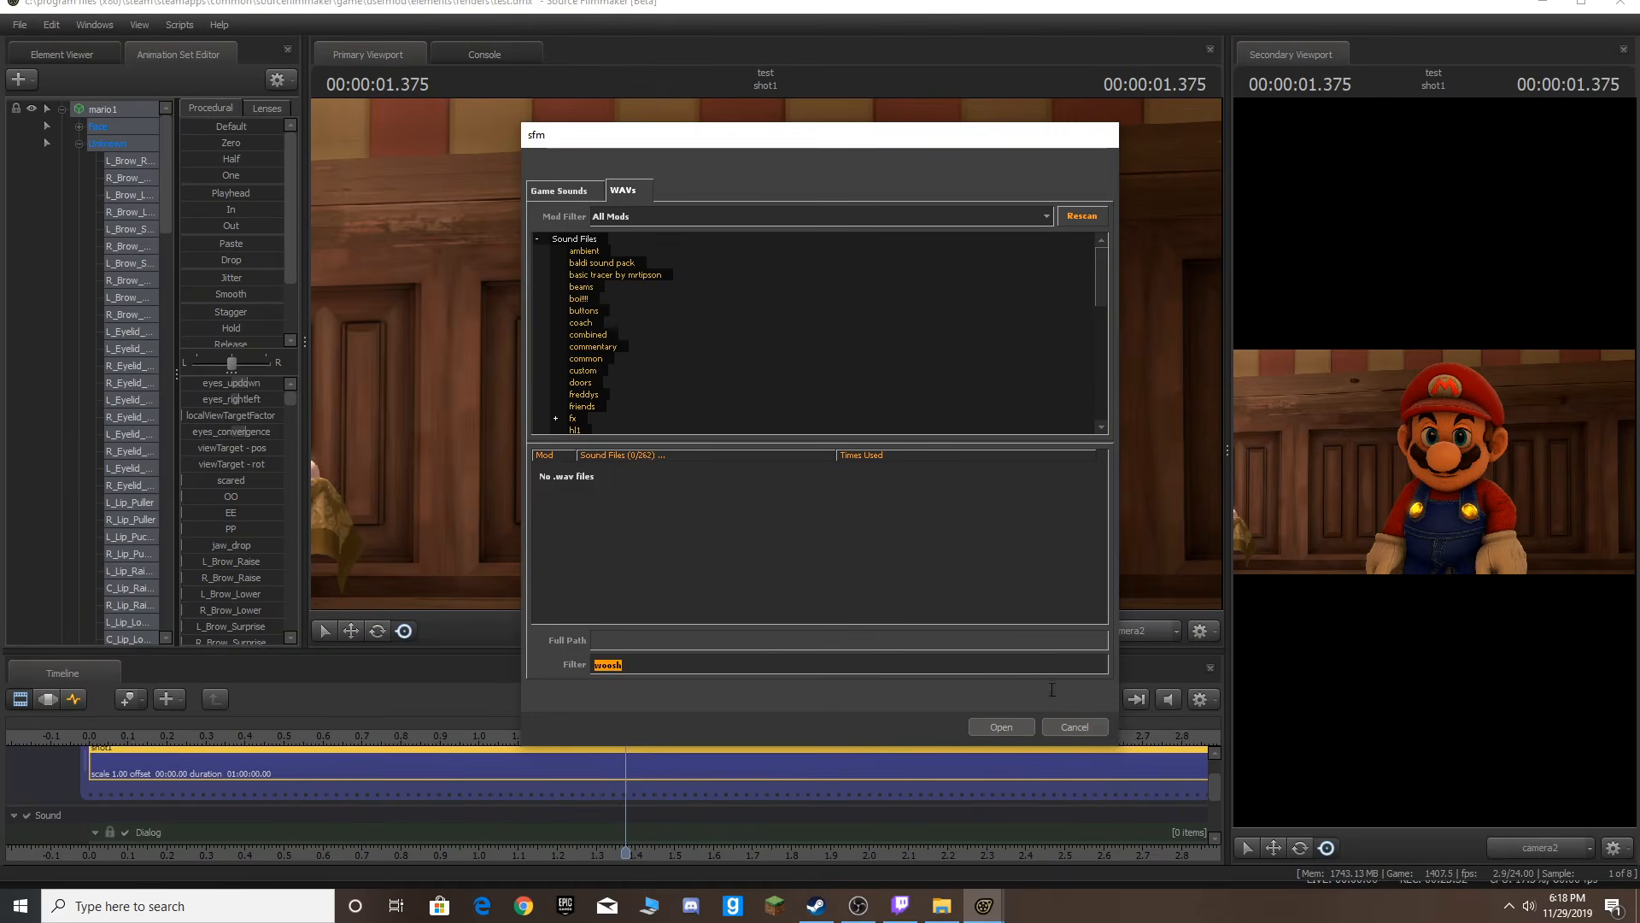
Clear the filter and browse the WAV sound files and their folders for a suitable clip.
key(BackSpace)
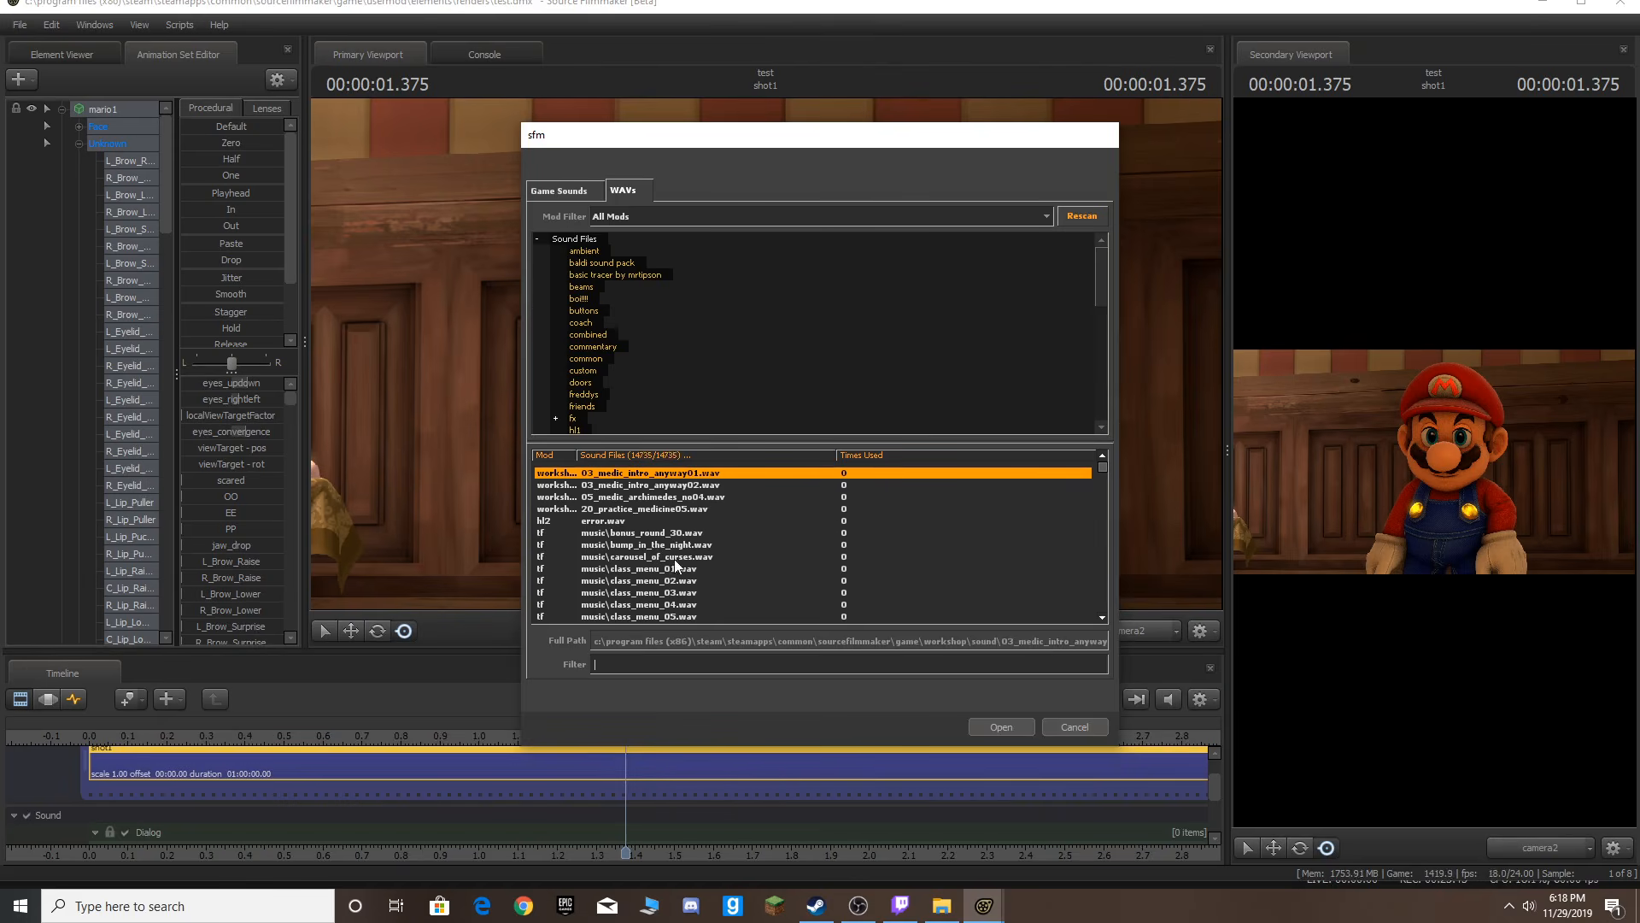
click(693, 582)
click(679, 605)
click(669, 616)
click(690, 580)
click(697, 556)
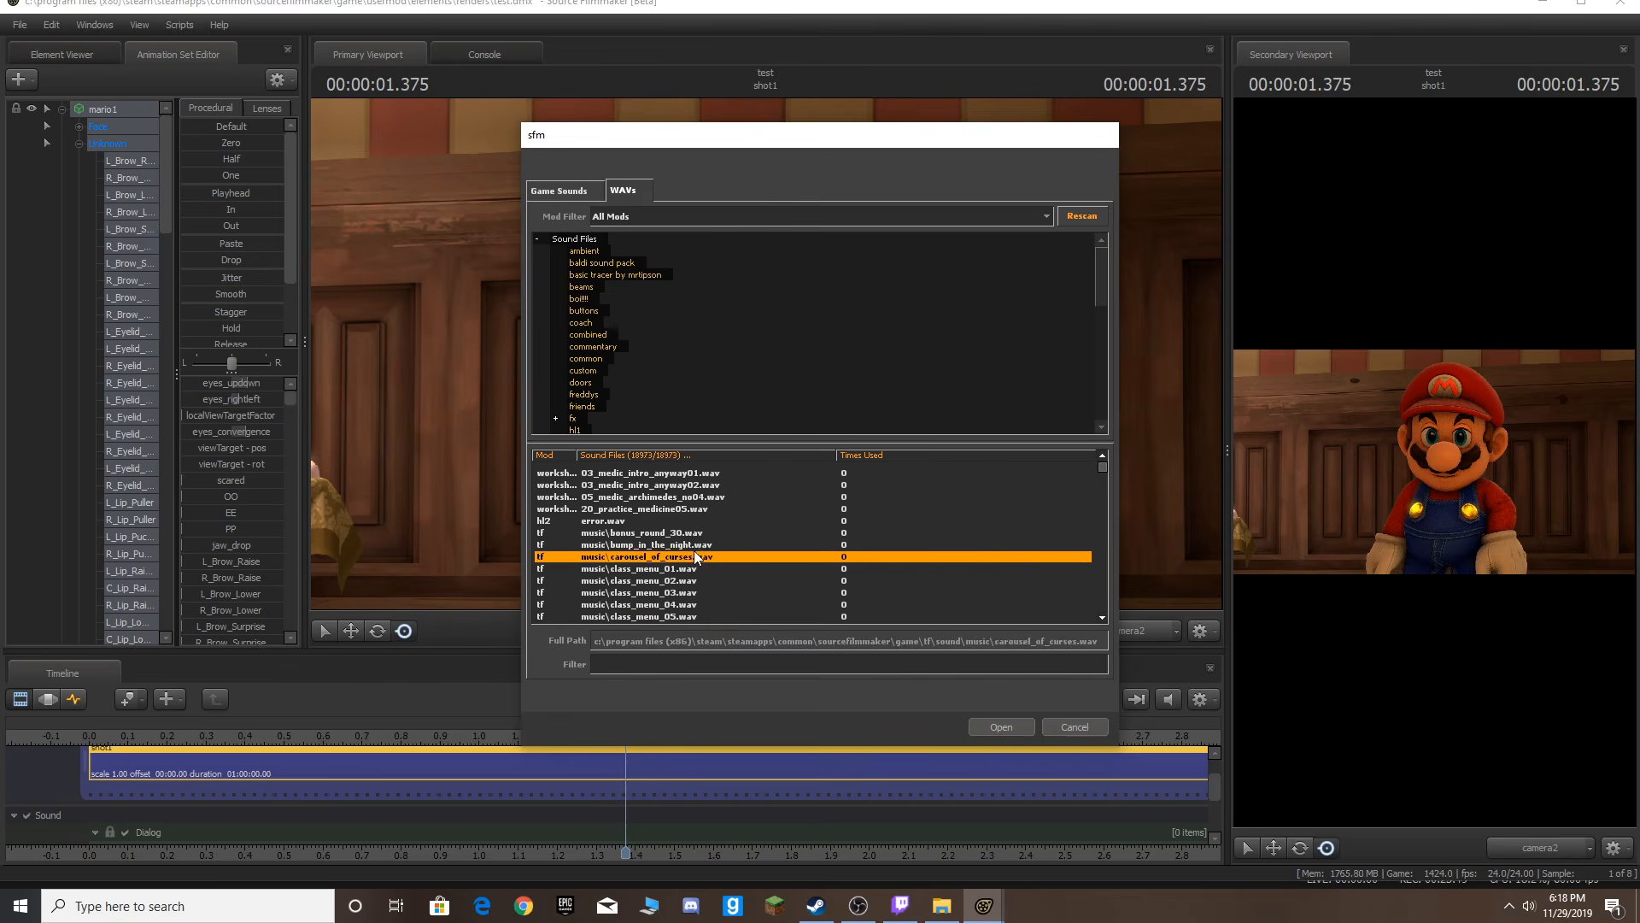
click(694, 544)
click(692, 533)
click(684, 510)
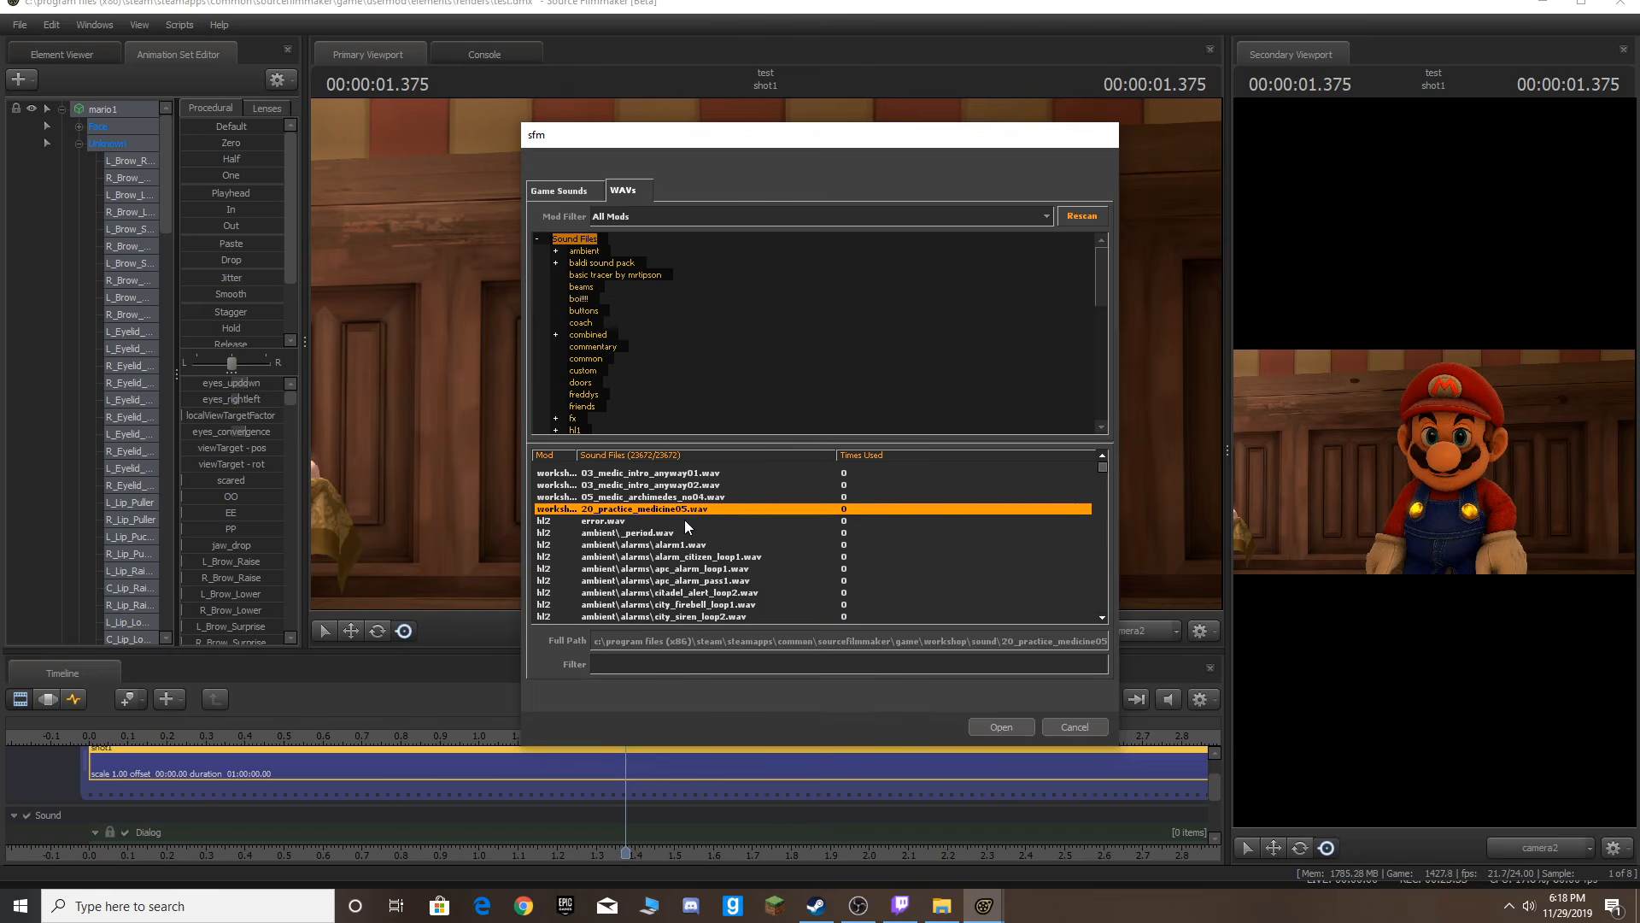
click(684, 519)
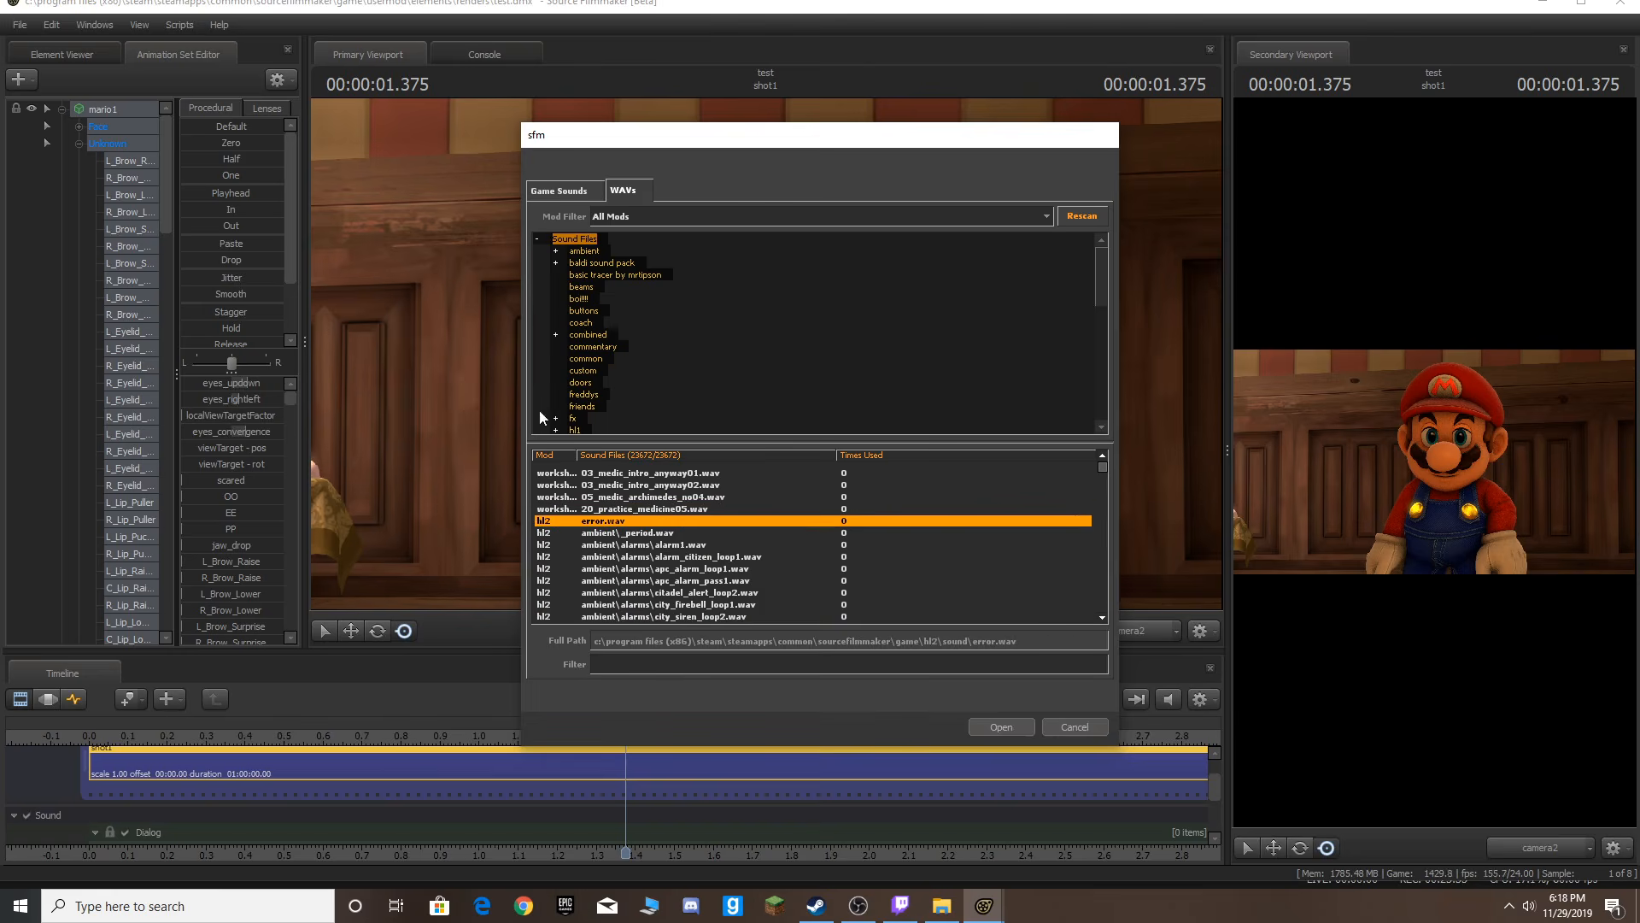
click(613, 264)
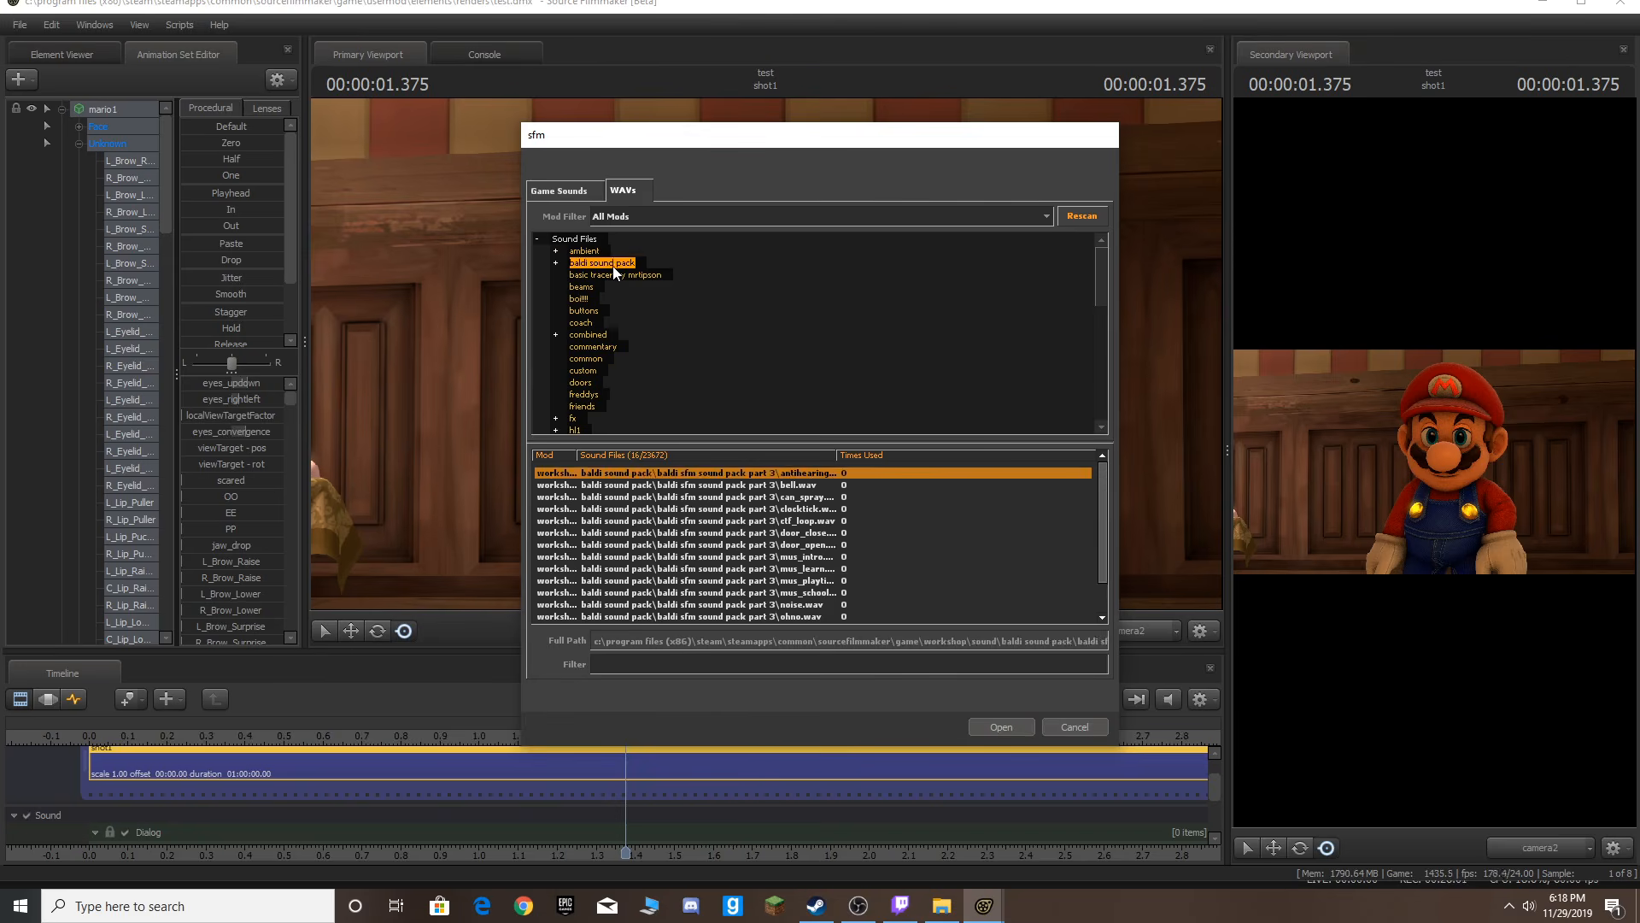
click(615, 297)
click(607, 263)
click(601, 240)
click(670, 484)
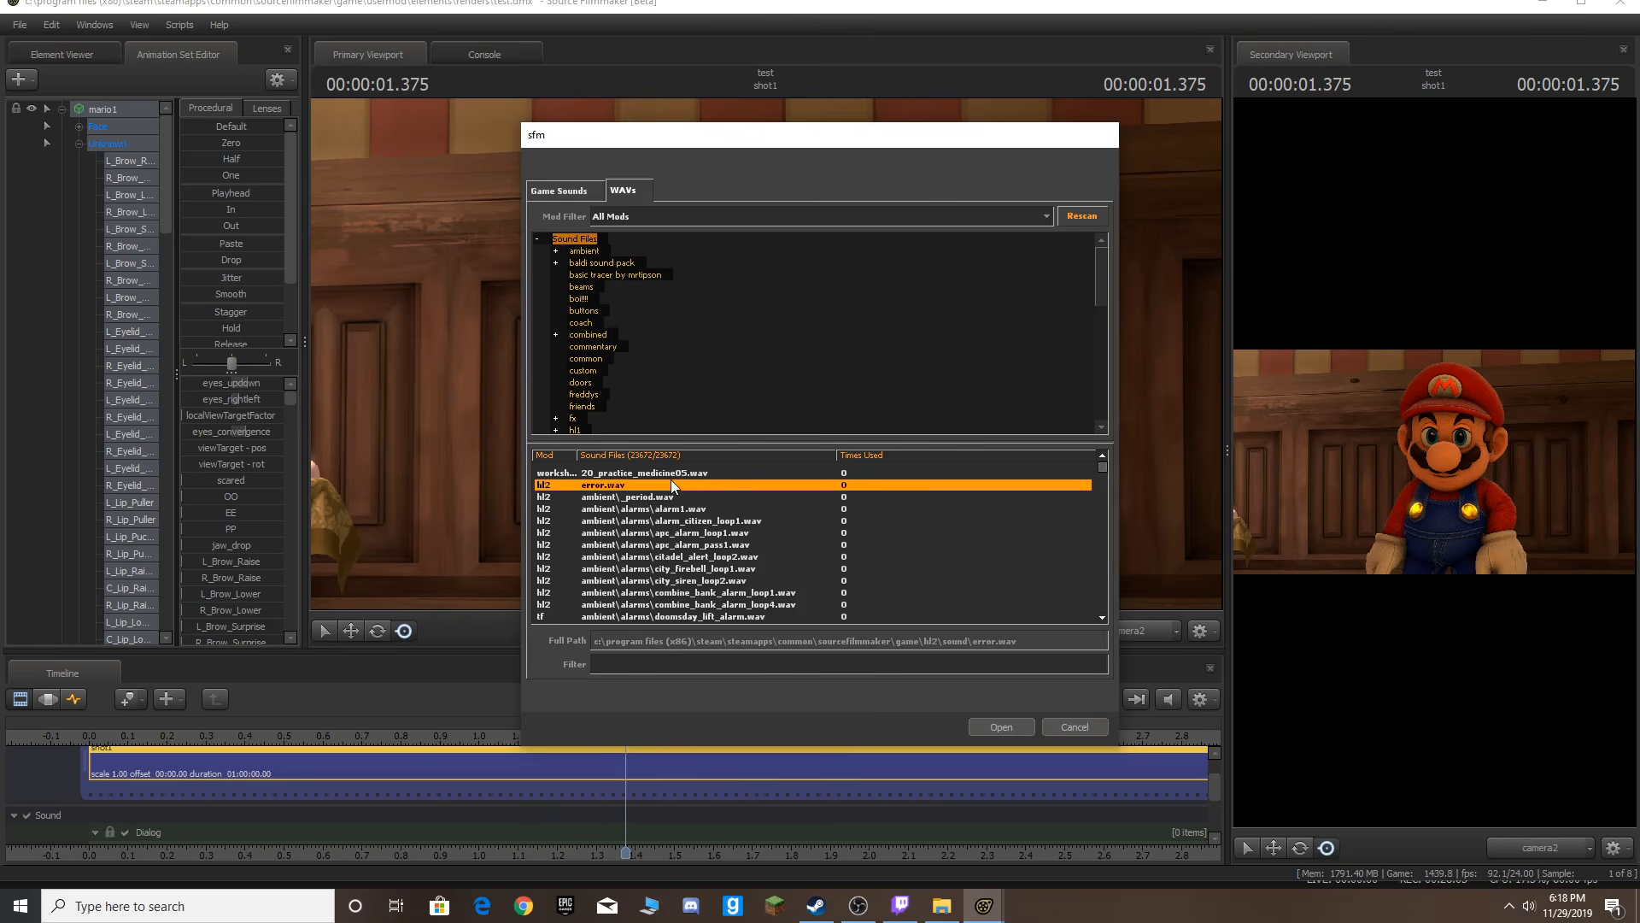
Filter the WAV files by "mario" and add Mario's hello.wav clip to the Dialog track.
click(651, 665)
text(mario)
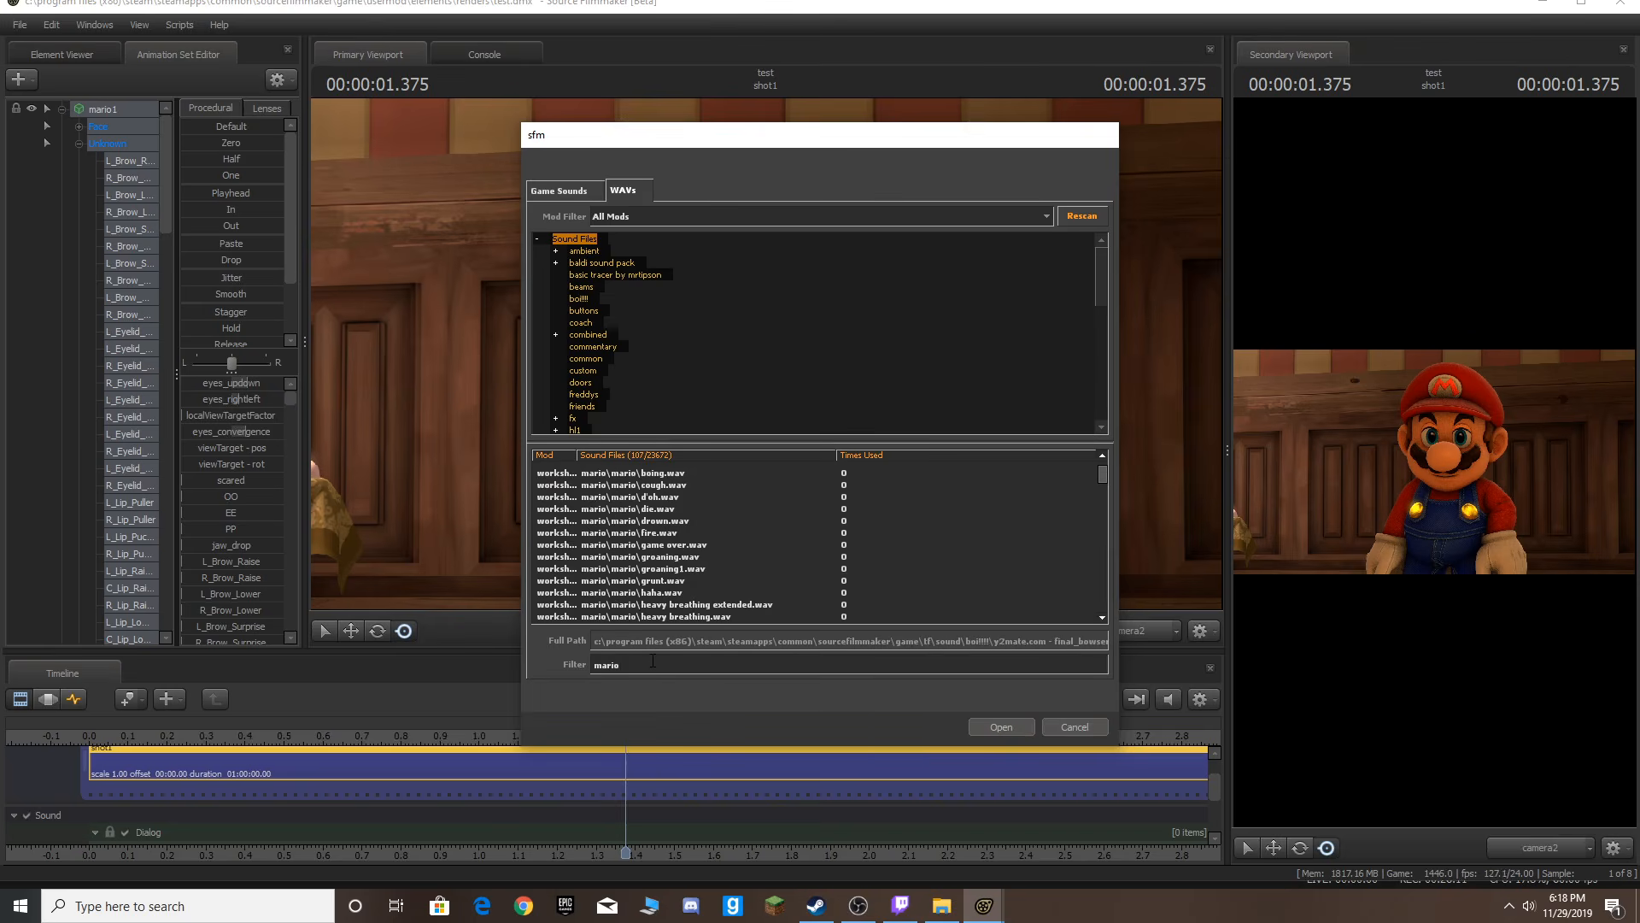
click(731, 474)
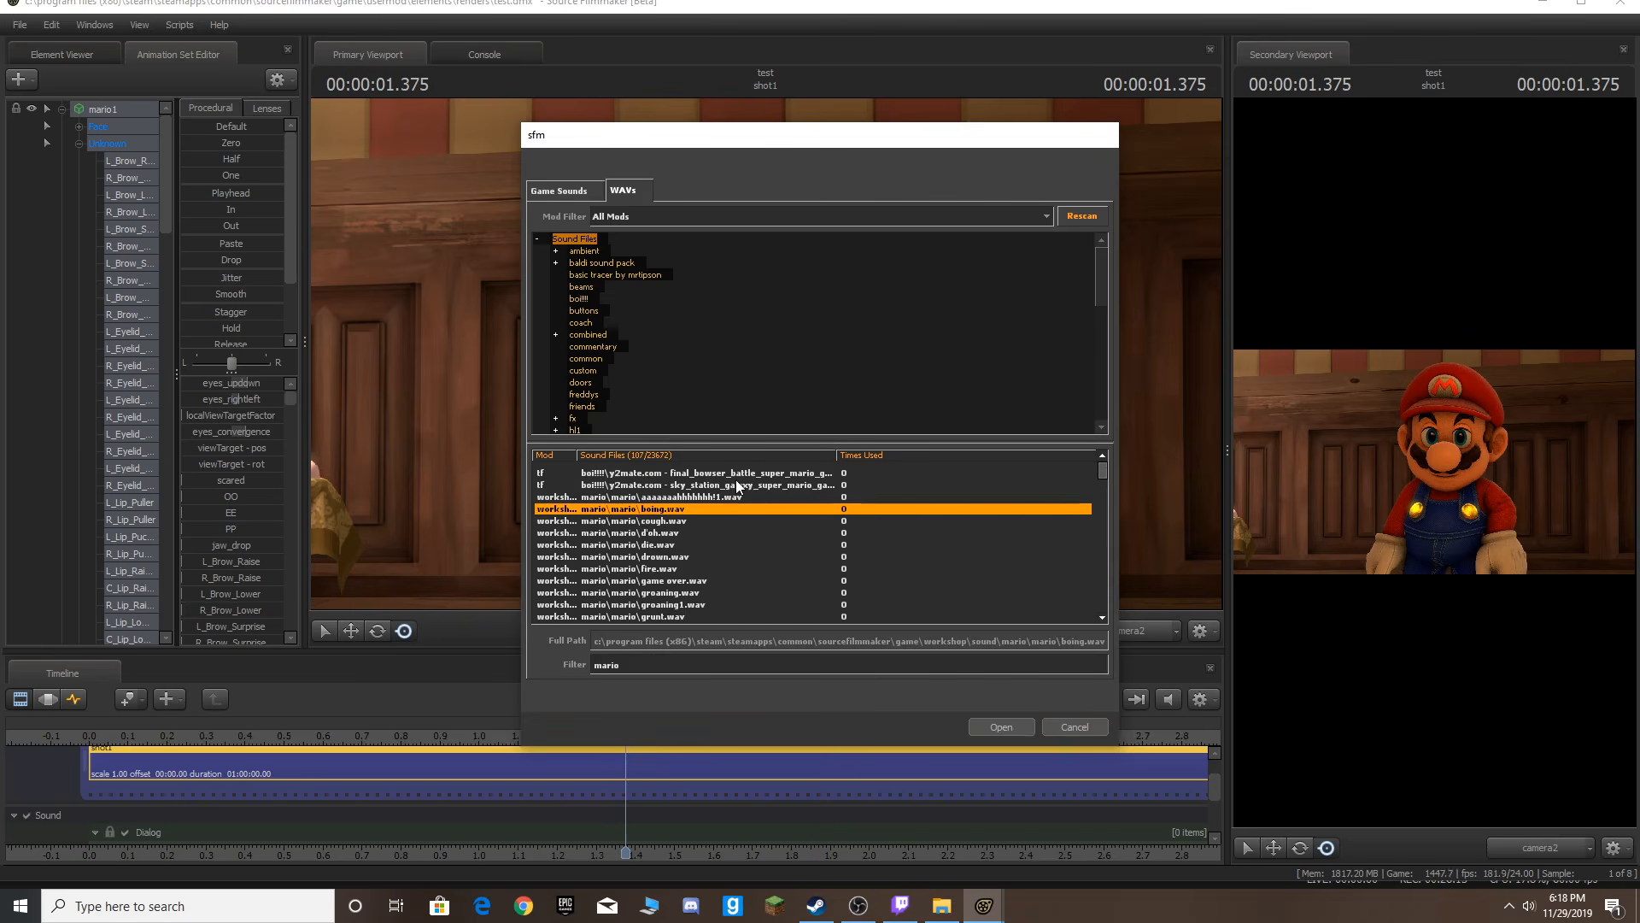
click(736, 518)
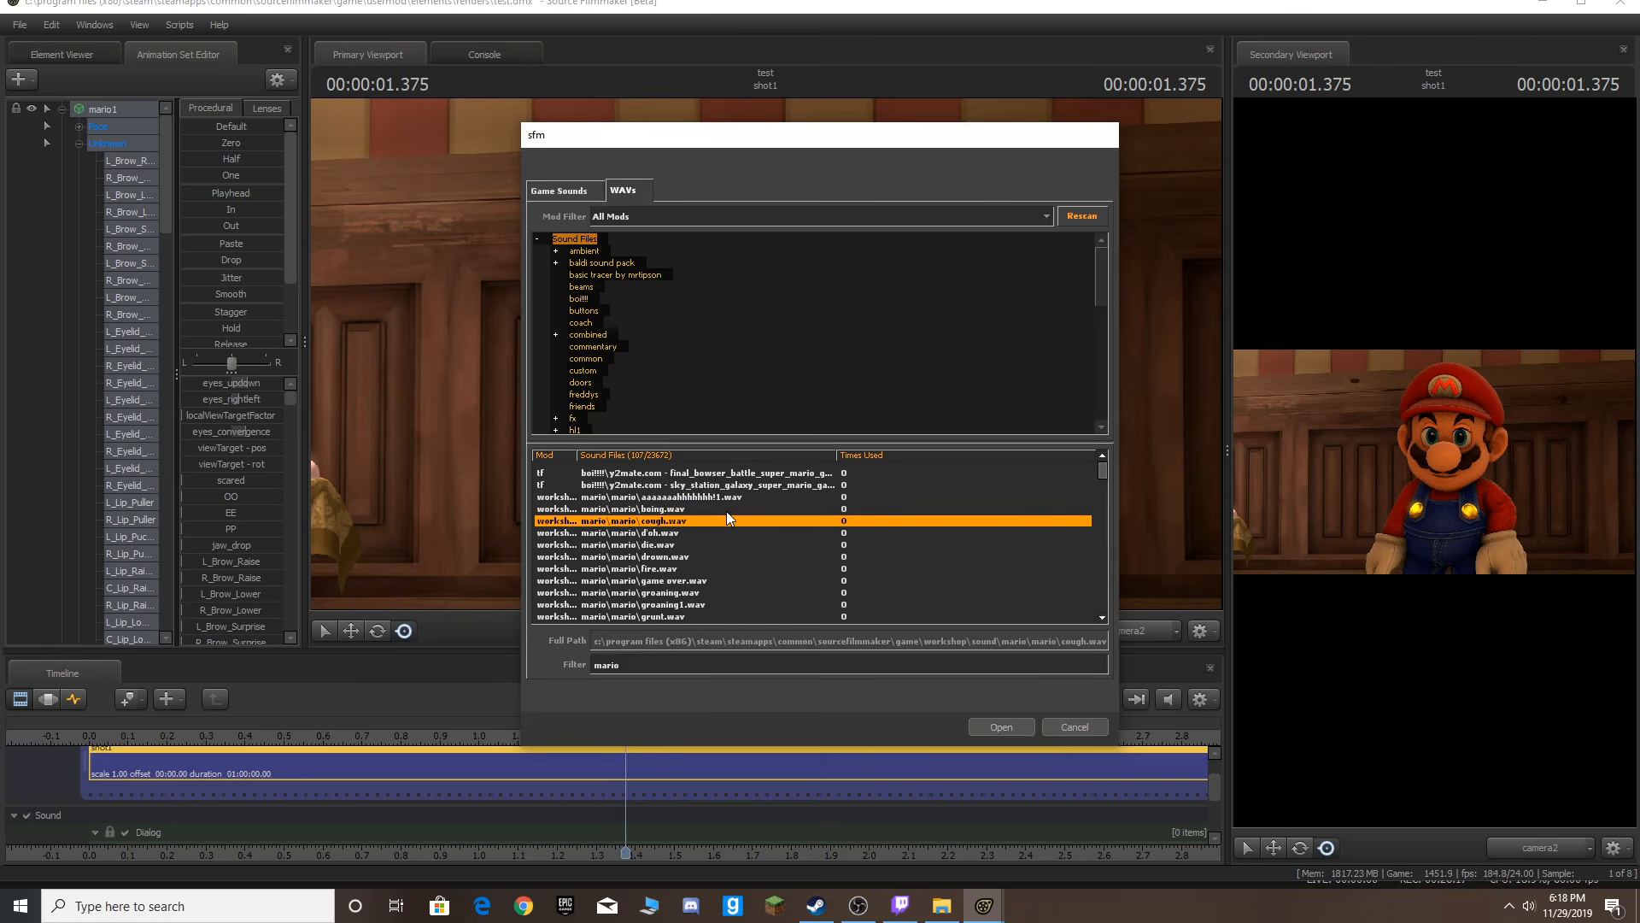
key(Page_Down)
key(Escape)
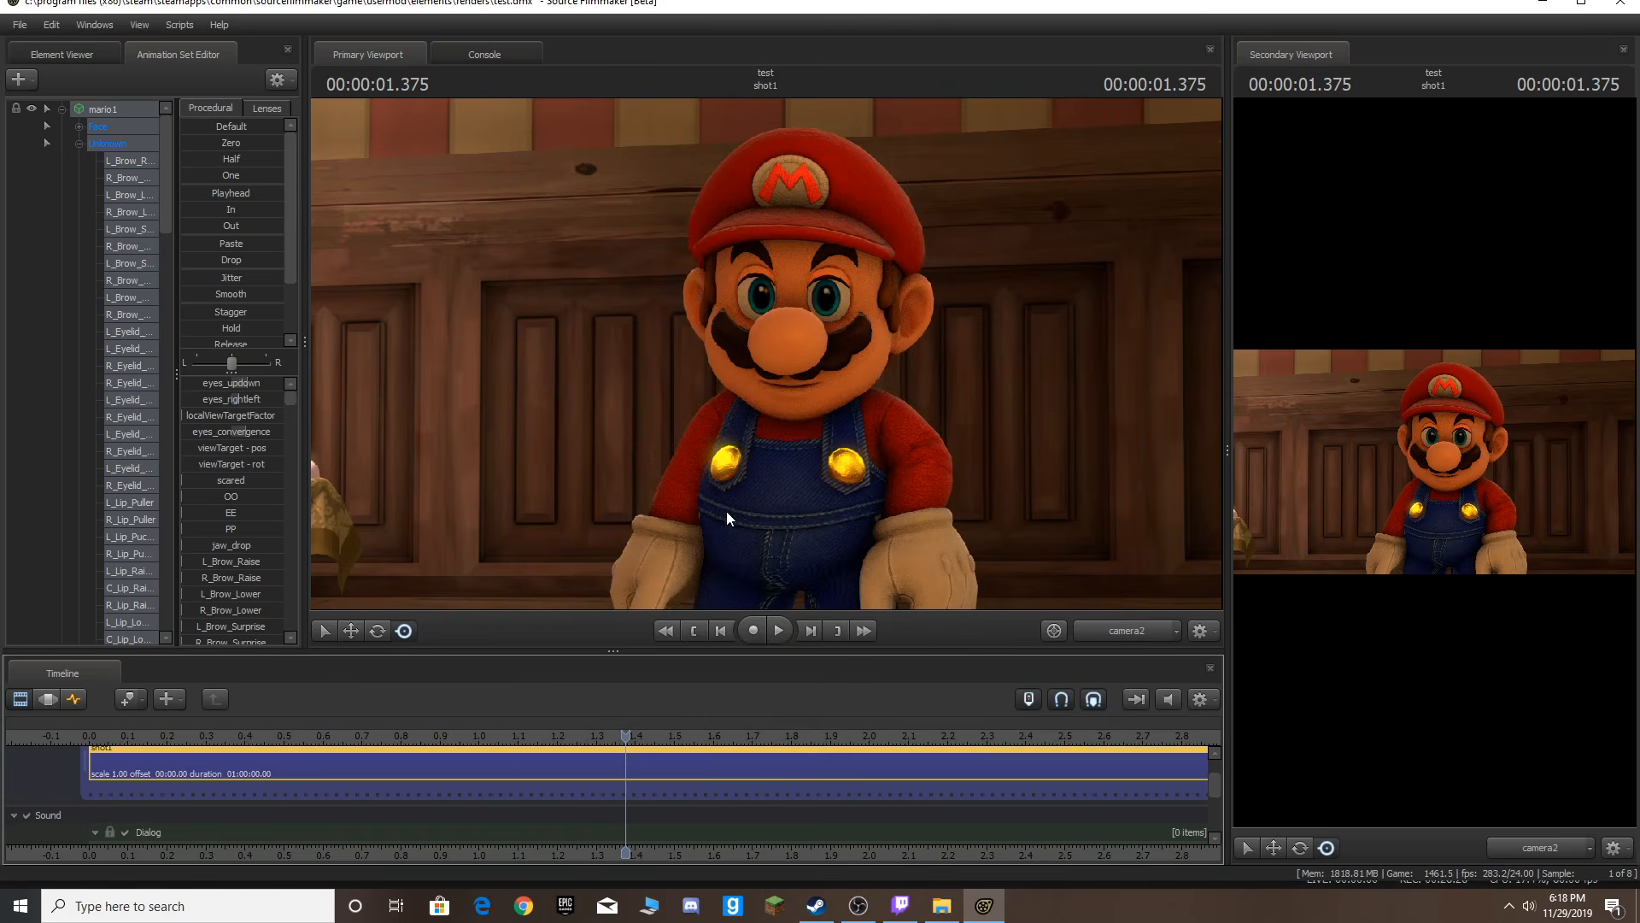
Play back the scene with the new dialog clip and pan the timeline to examine the clip's placement.
key(Home)
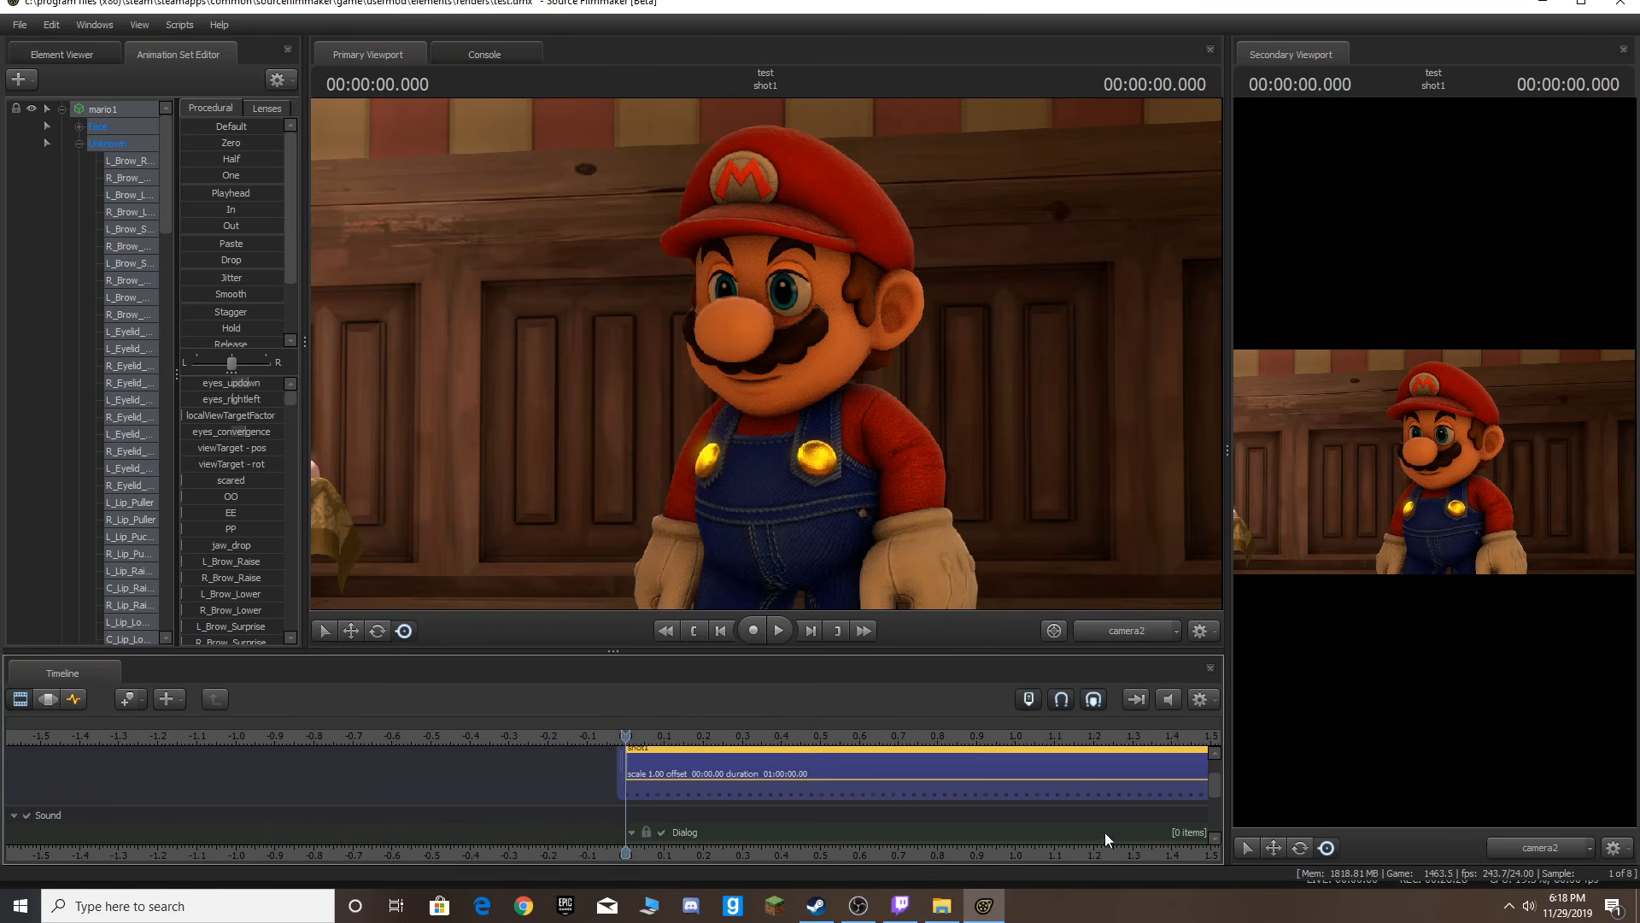
drag(1217, 789, 1210, 798)
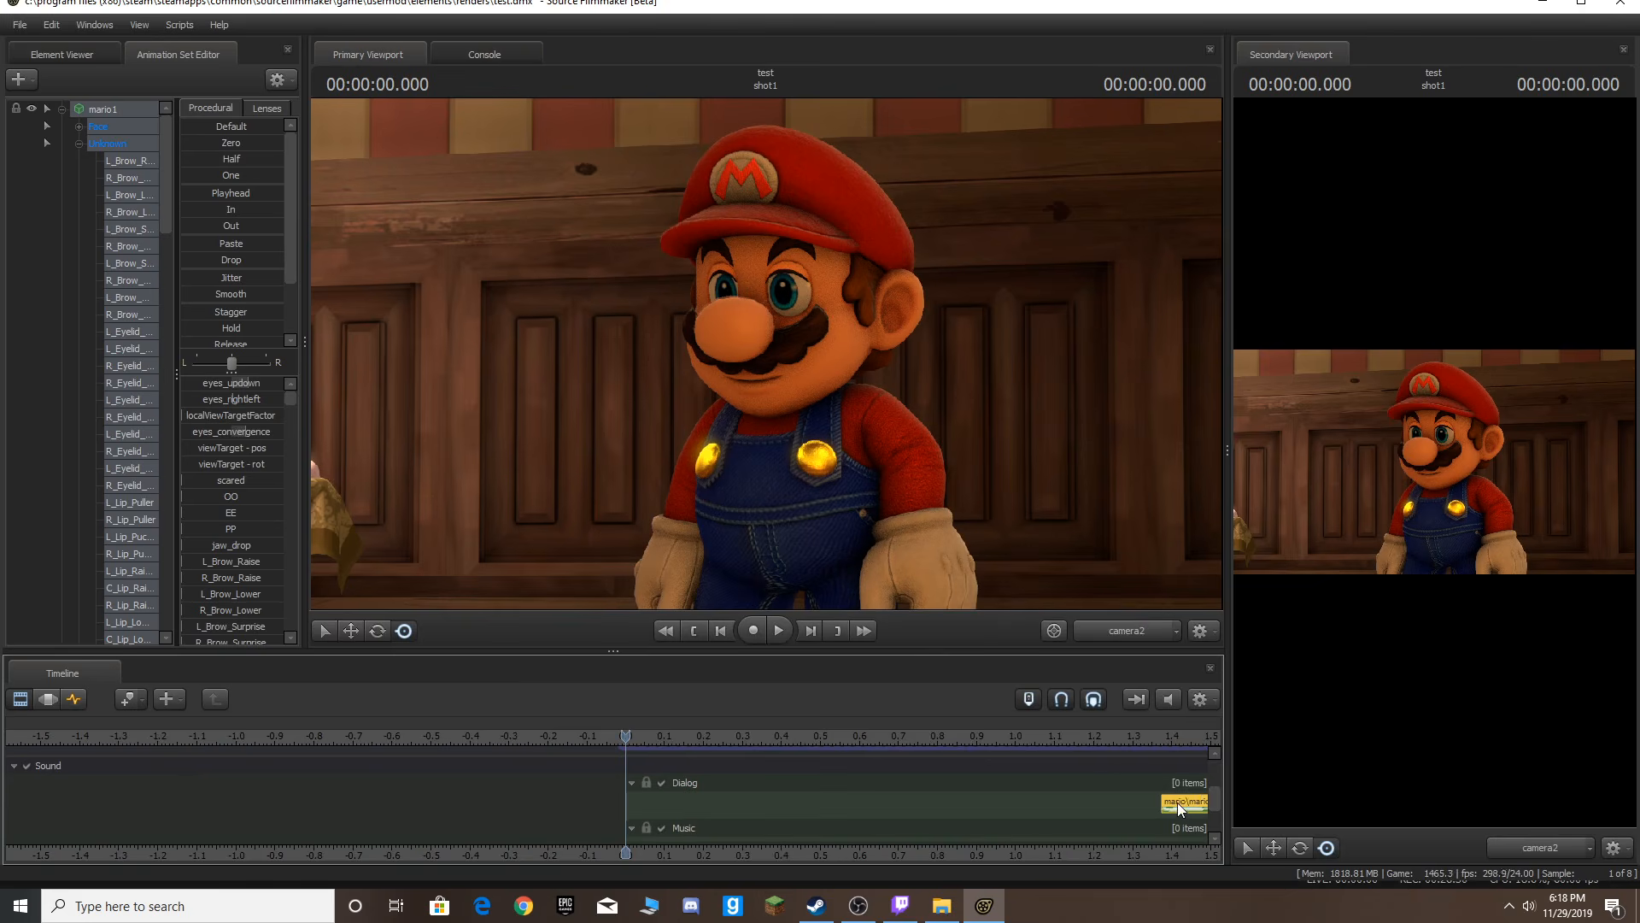
right_click(1177, 802)
mouse_move(1188, 798)
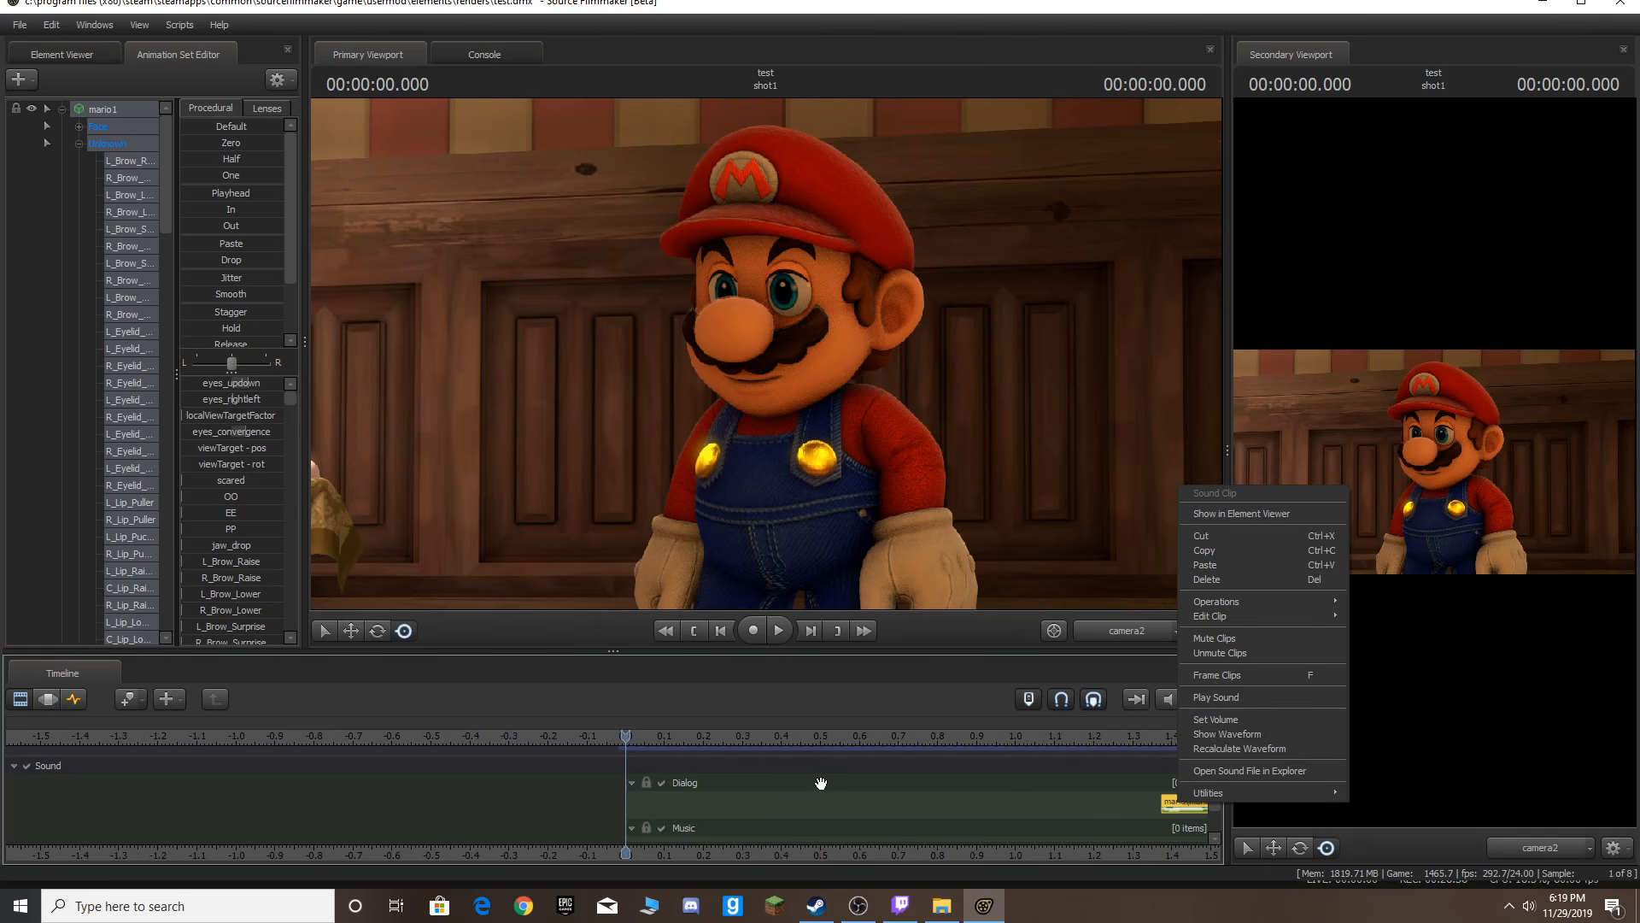
click(772, 776)
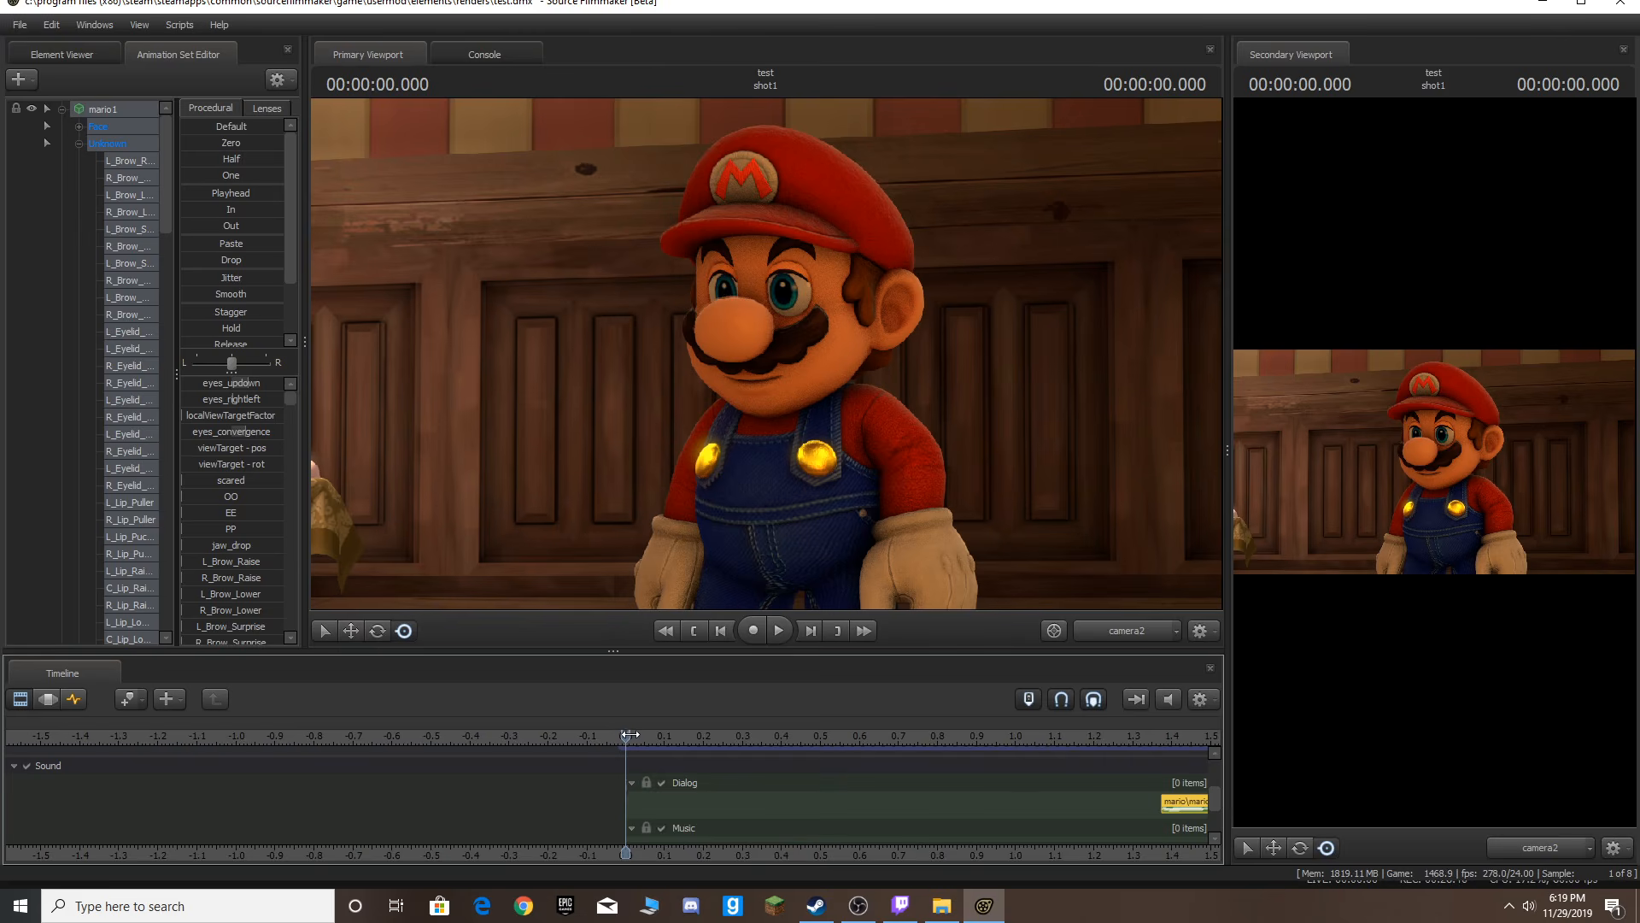
key(space)
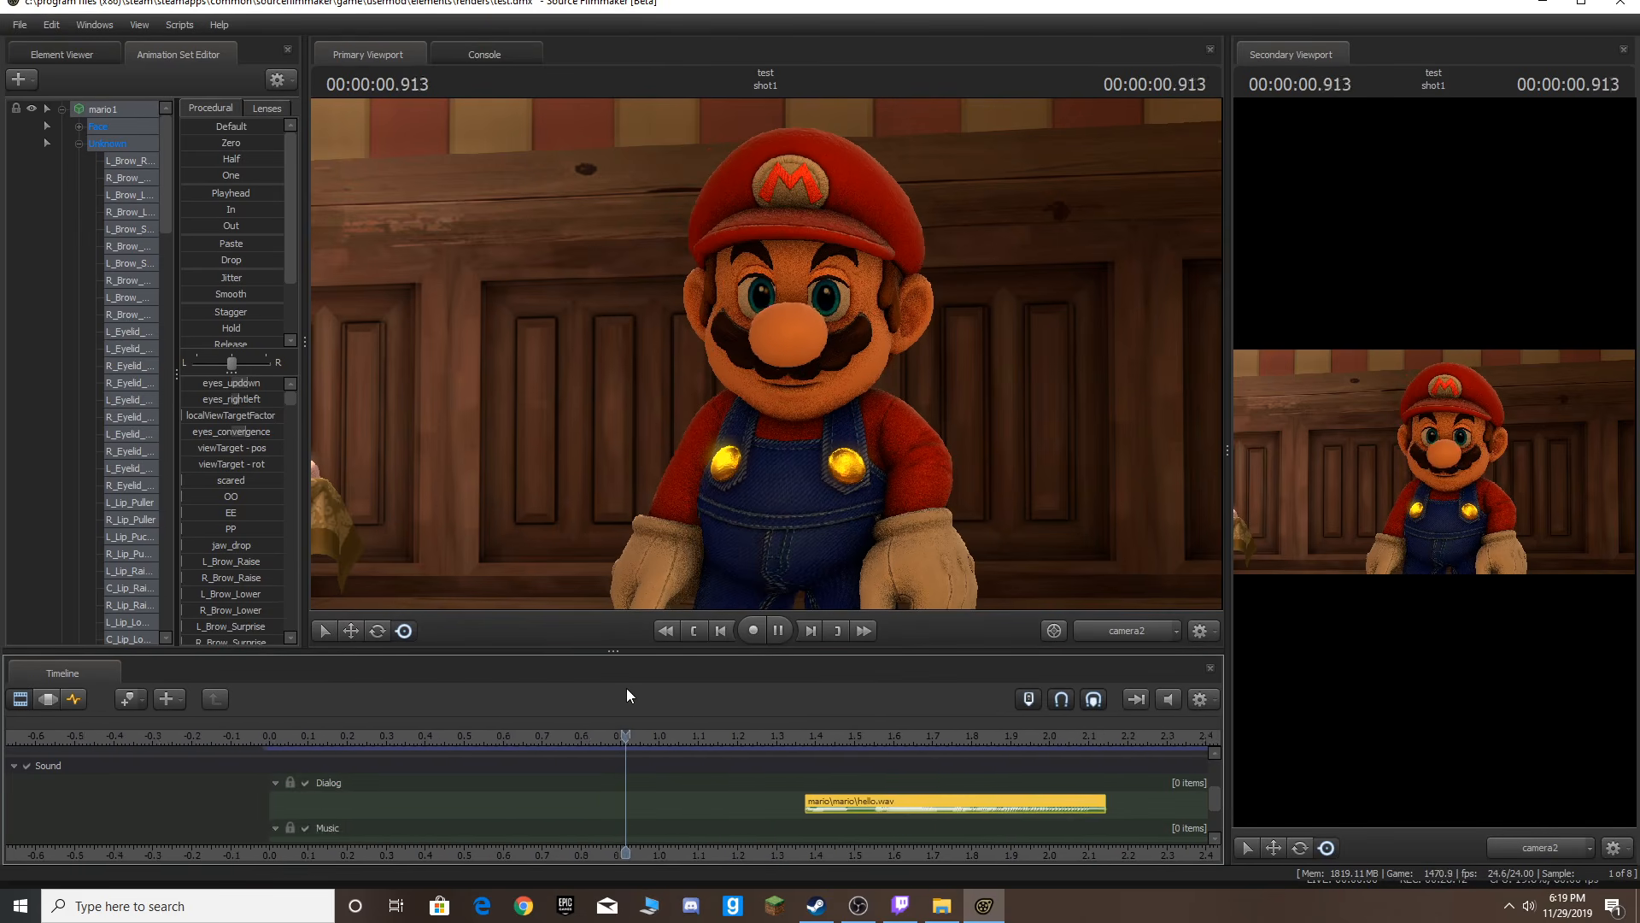
key(space)
drag(623, 735, 155, 763)
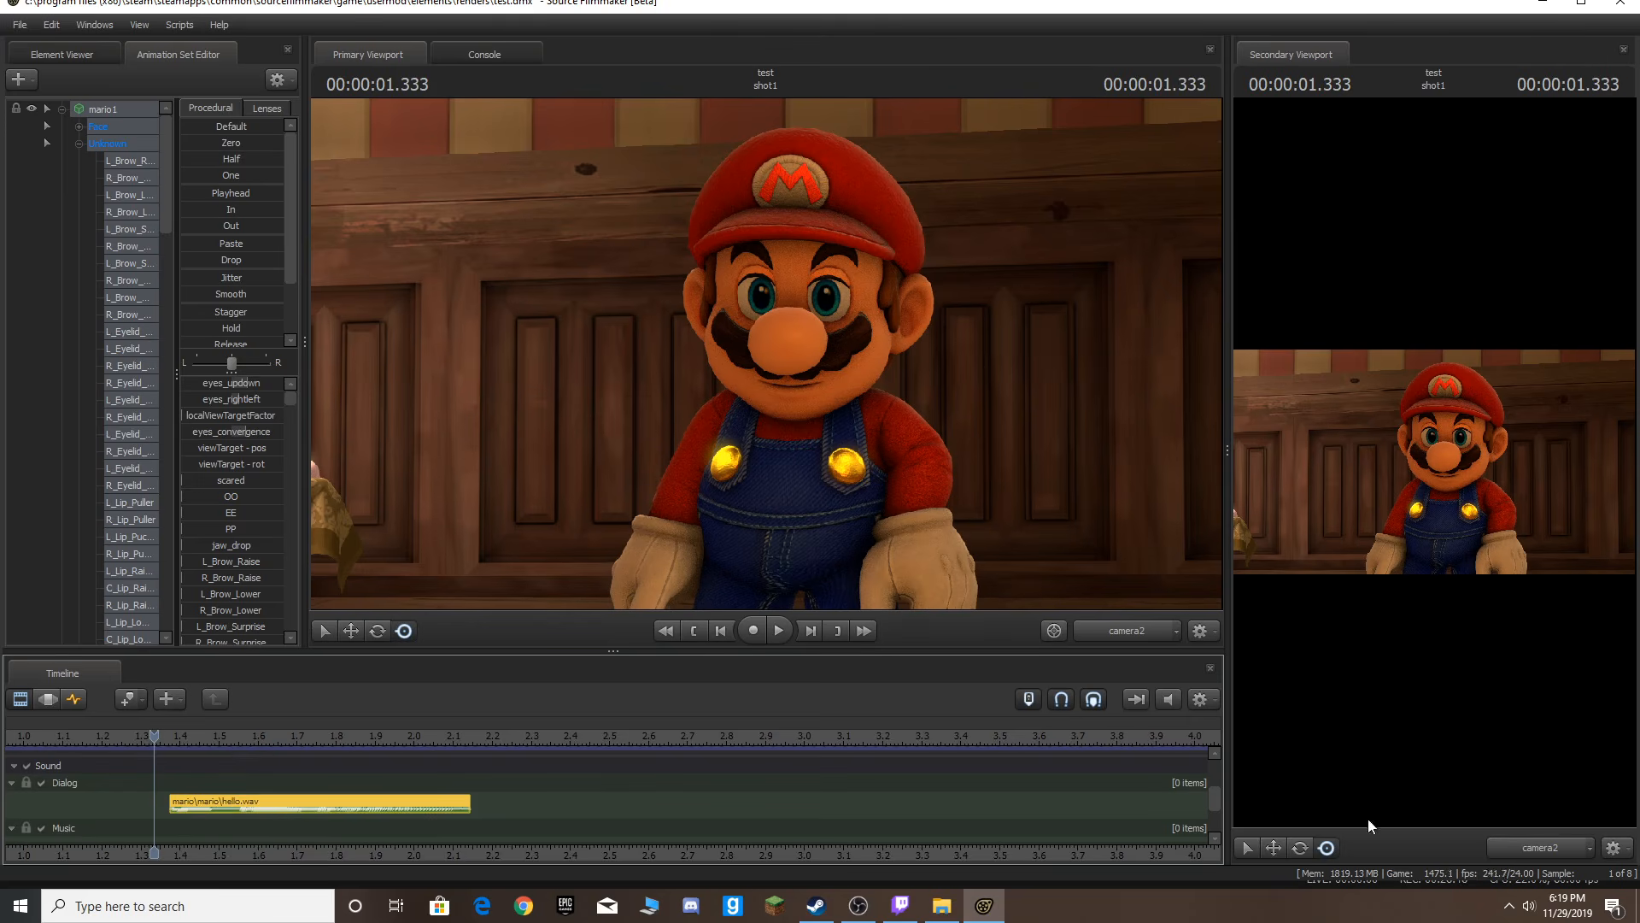
drag(1219, 800, 1214, 790)
key(Right)
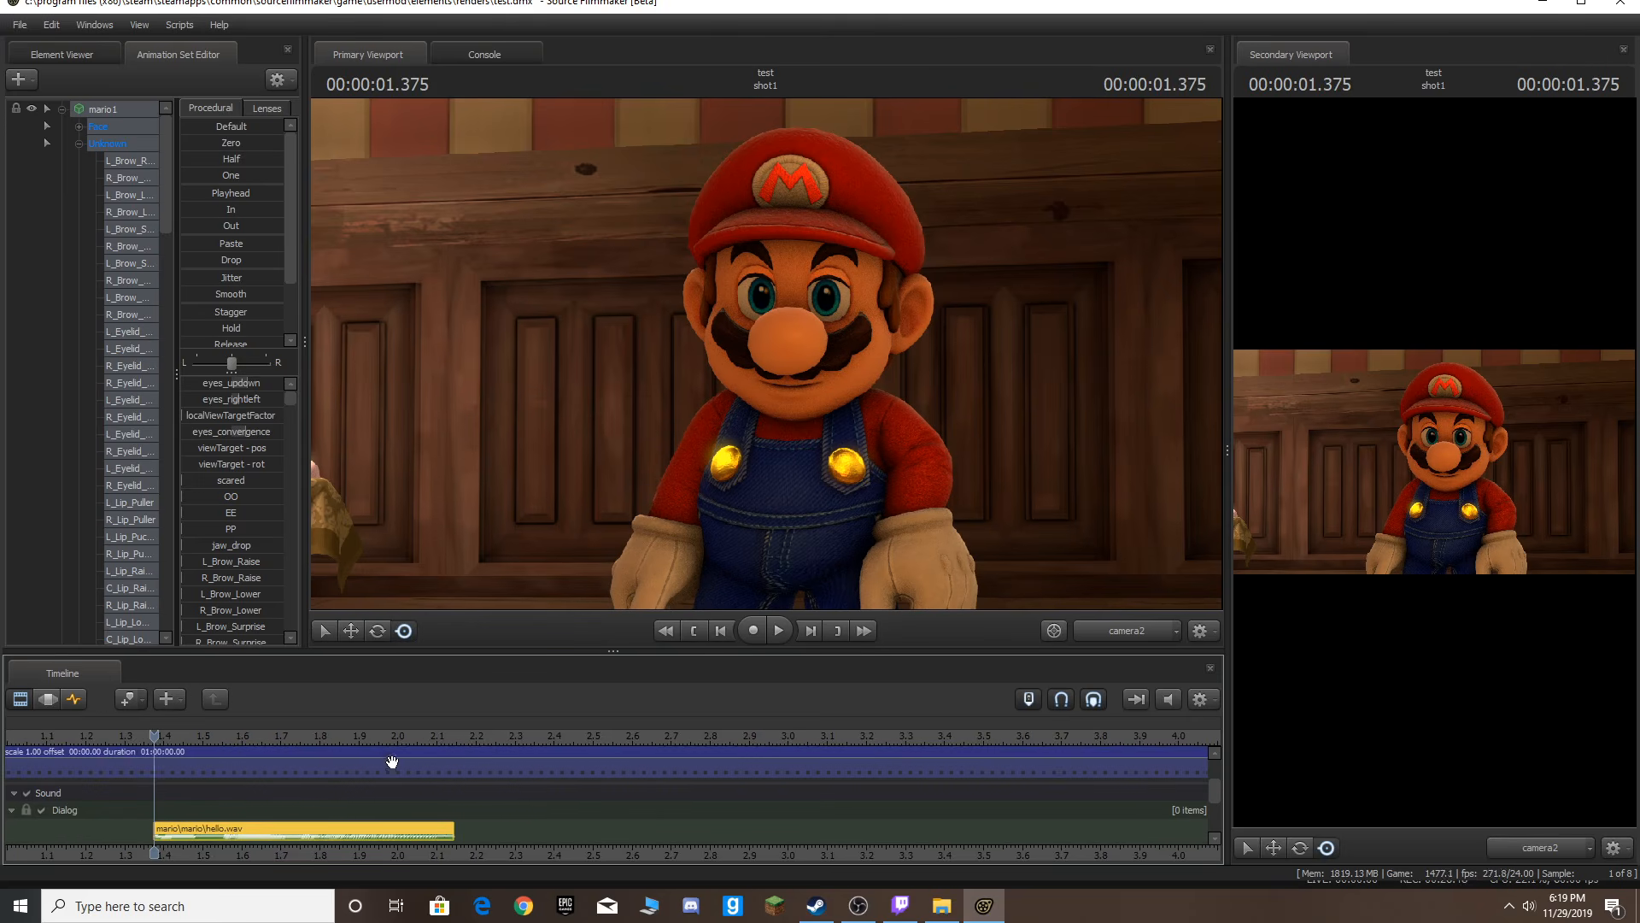
Examine Mario's face close up through the work camera, stepping frame by frame around the start of the hello dialog.
click(336, 748)
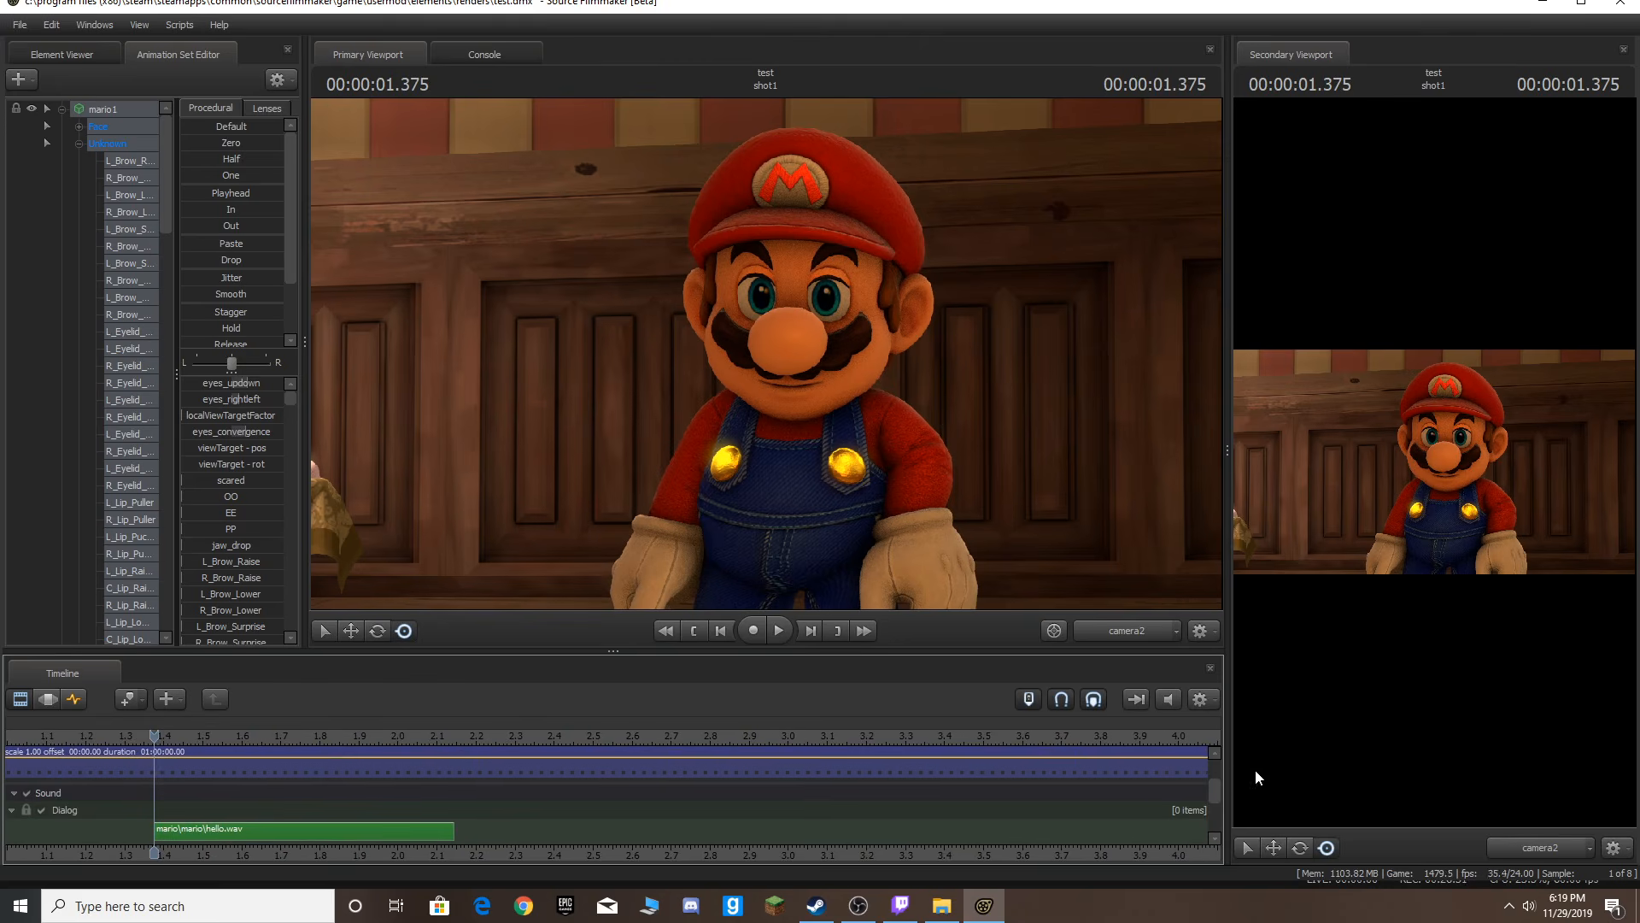
click(73, 698)
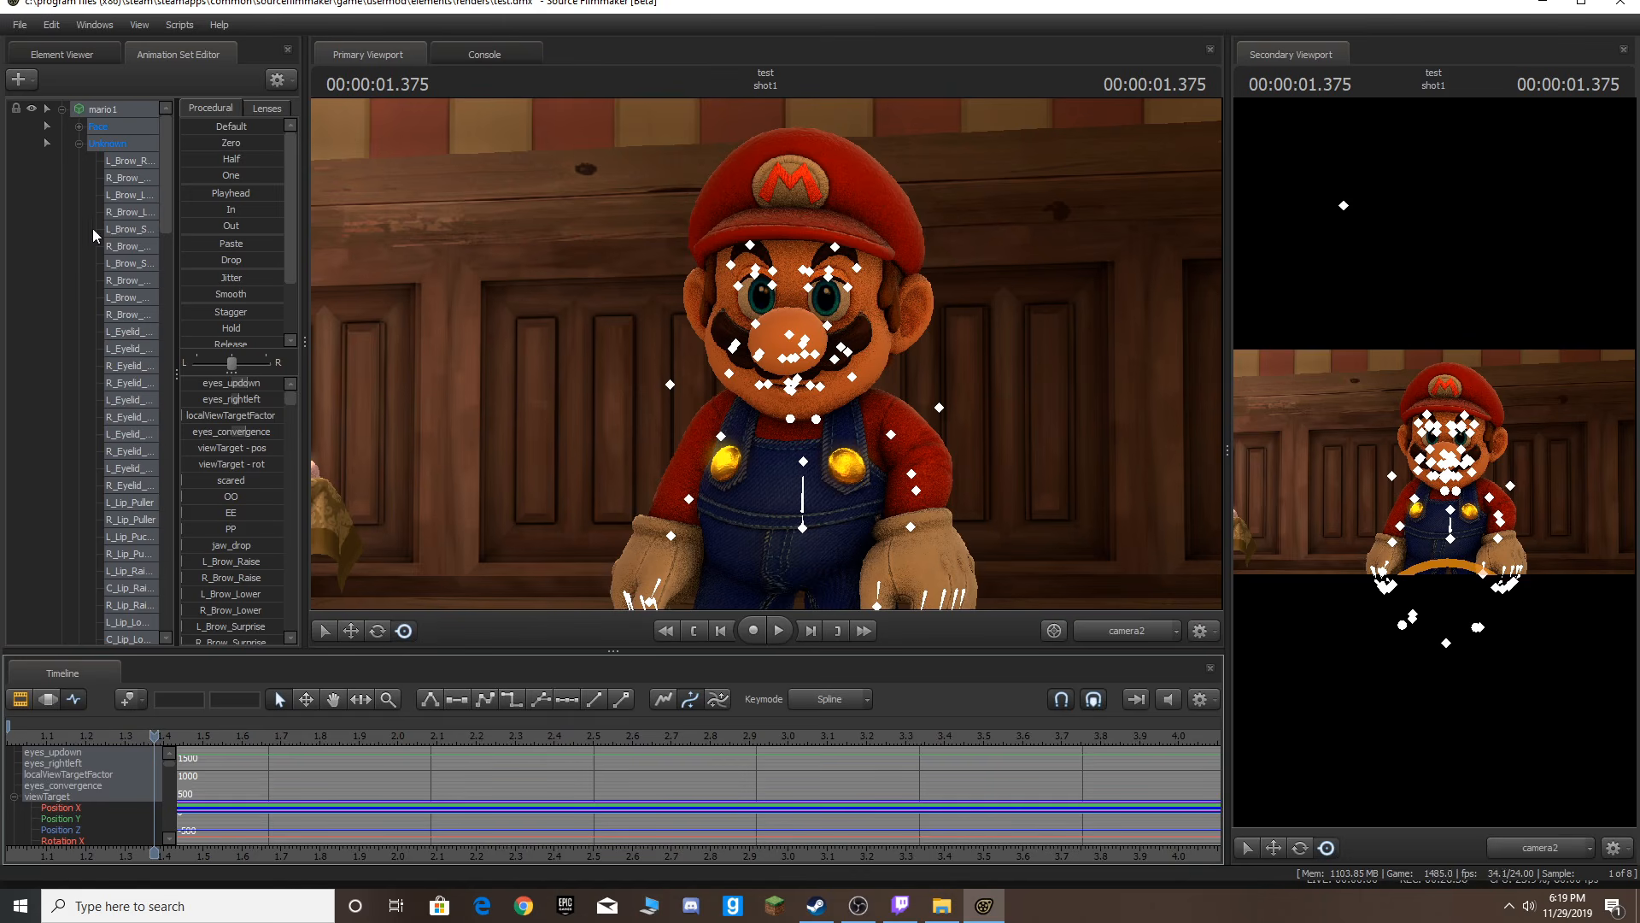
click(1155, 637)
click(1141, 591)
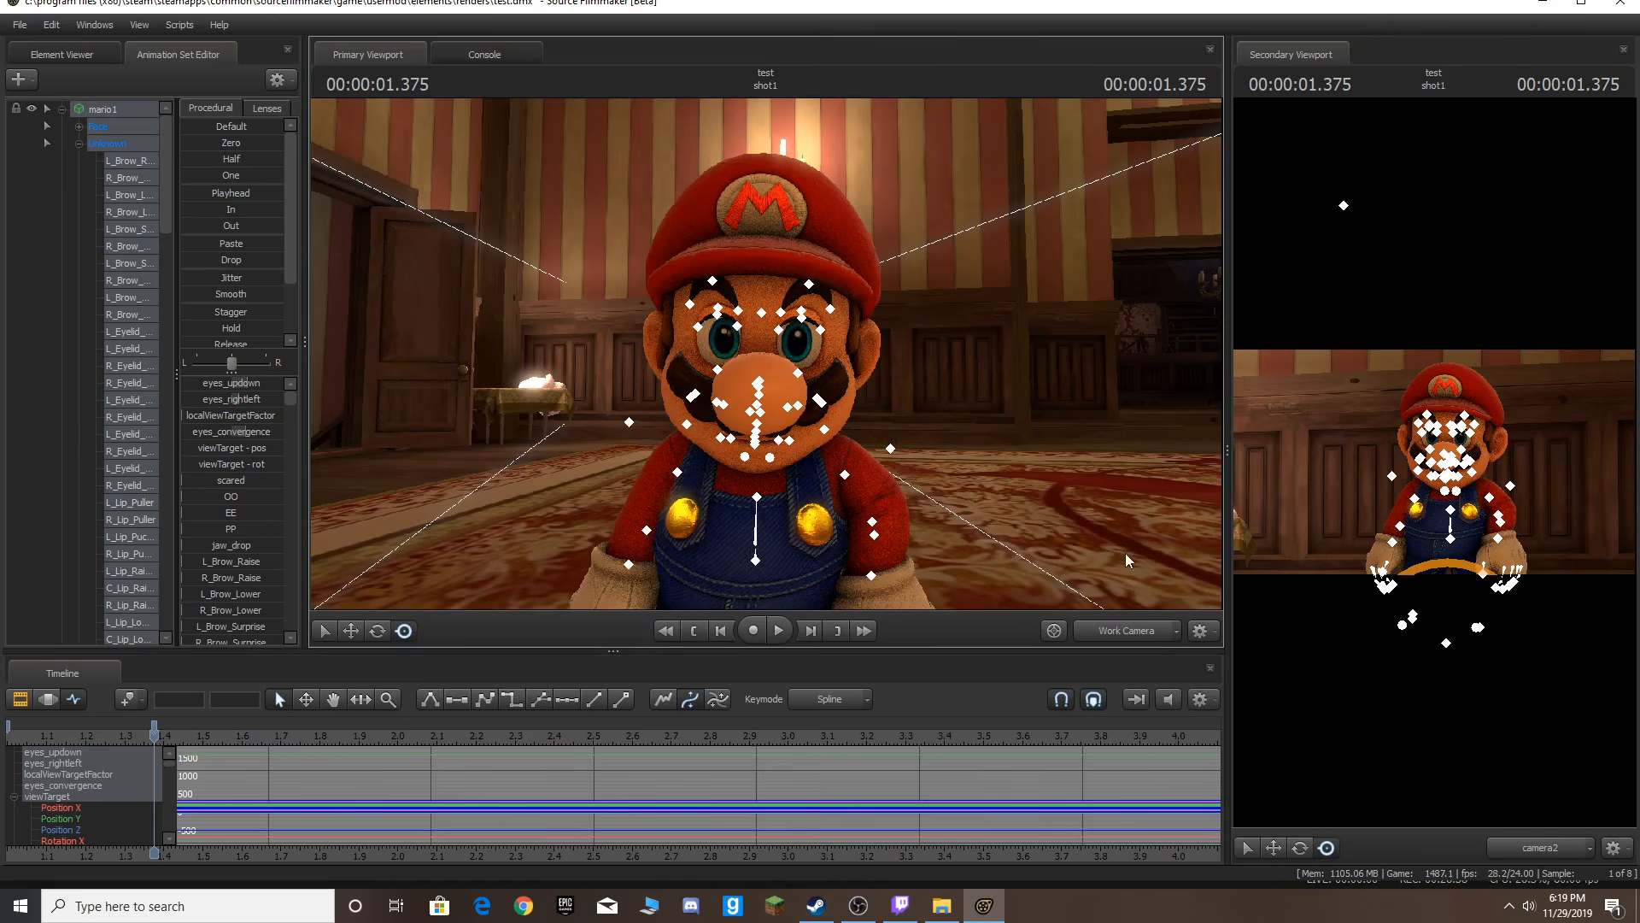
key(w)
key(s)
key(w)
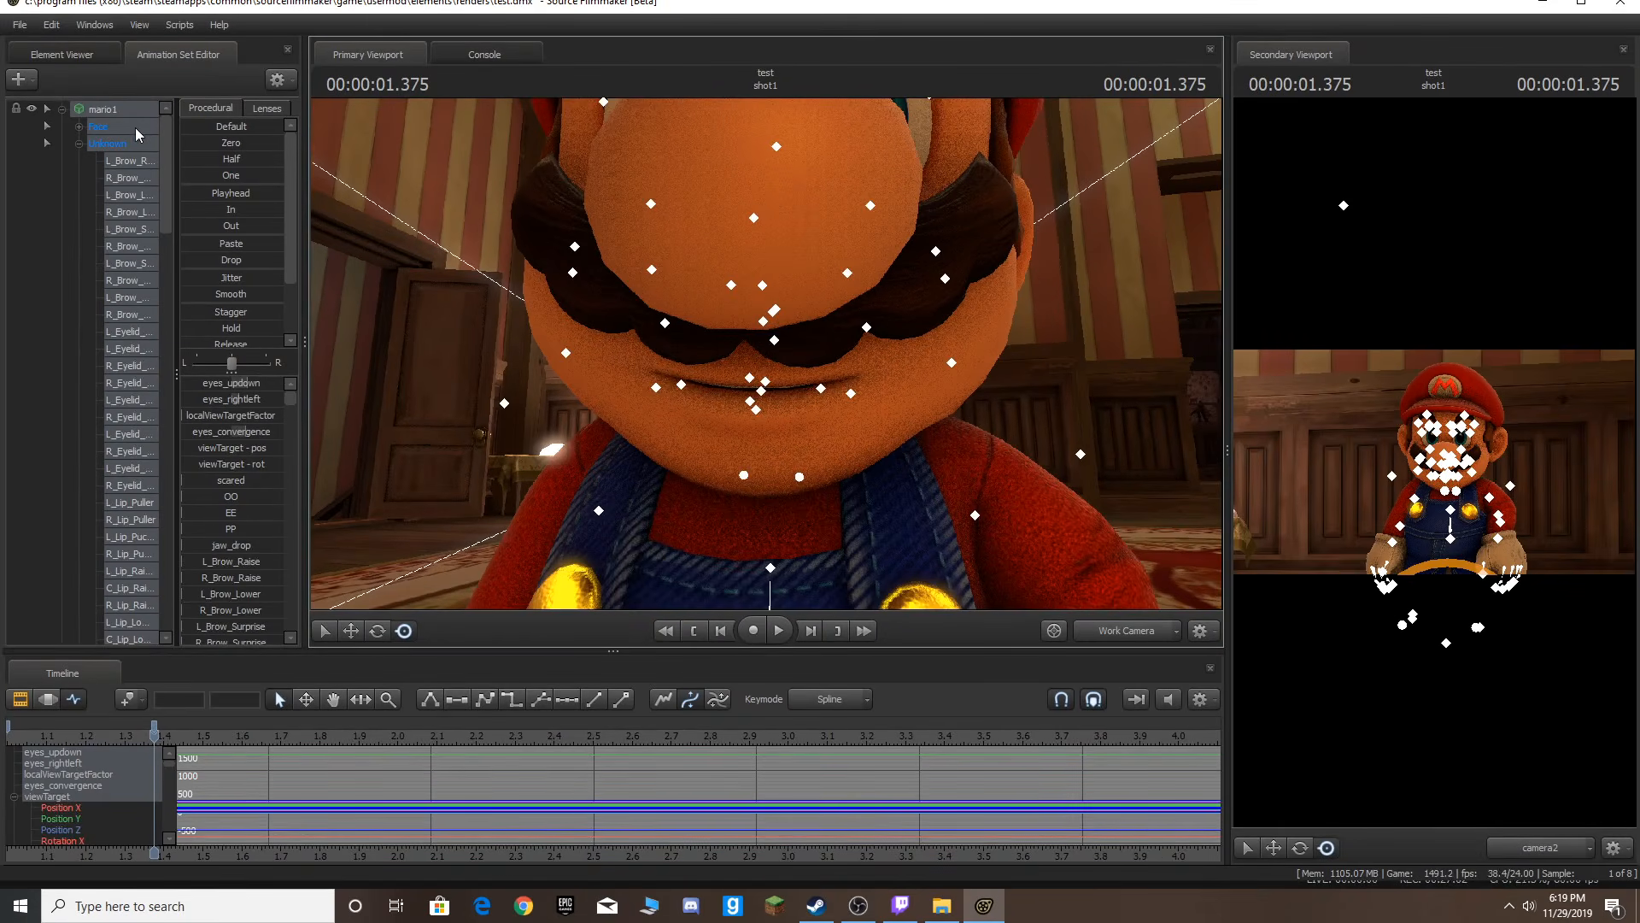
click(134, 126)
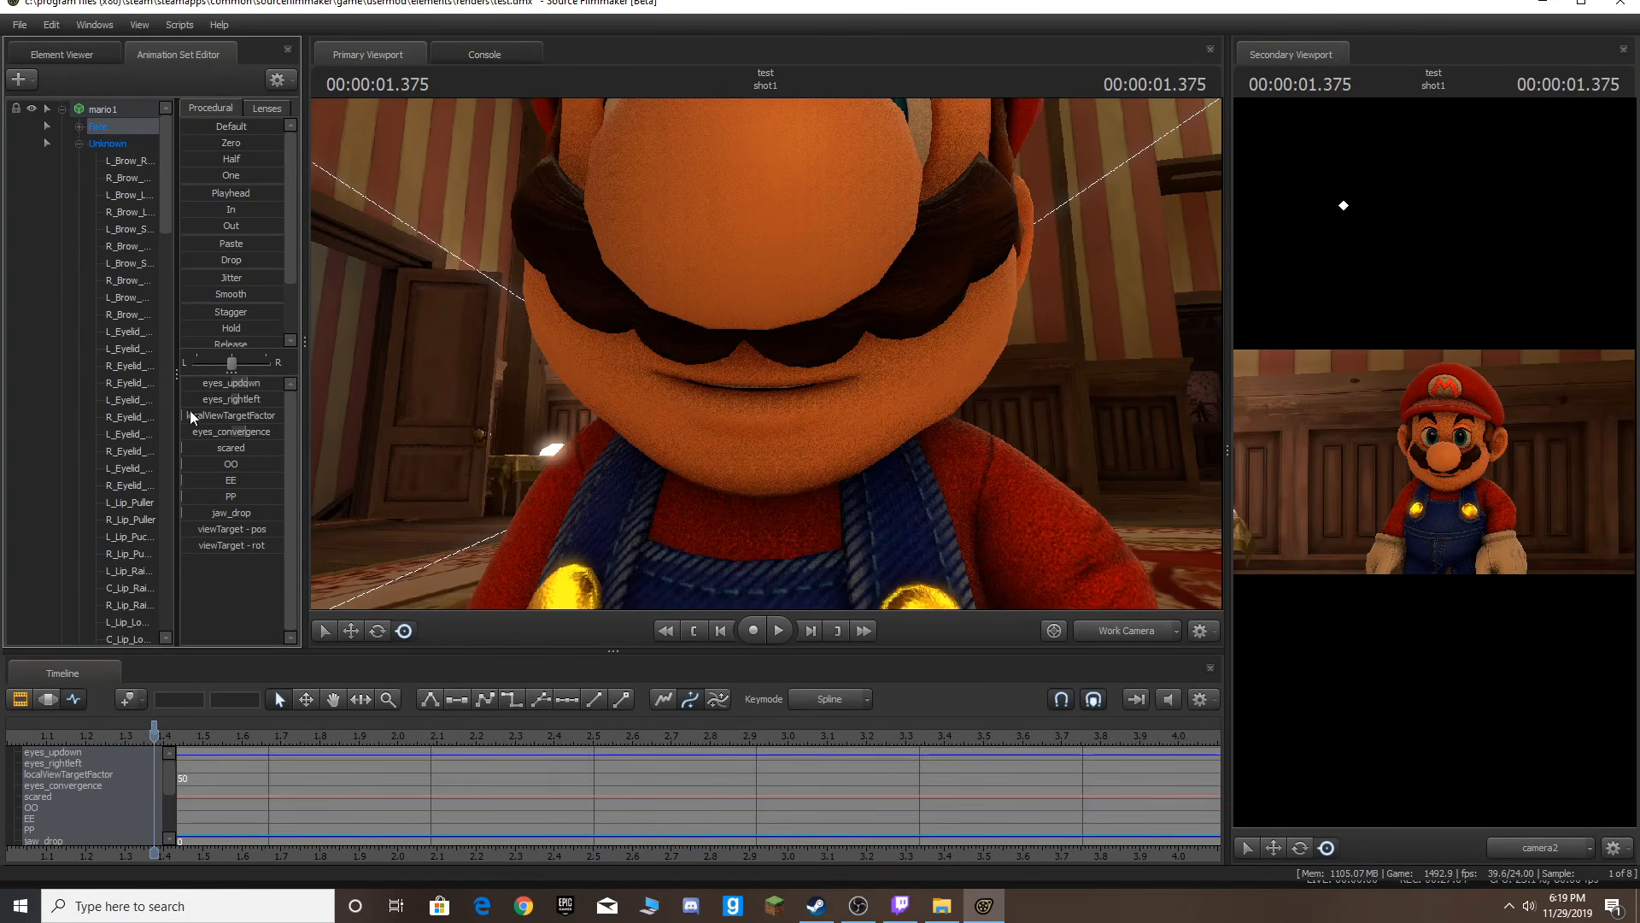
key(Right)
key(Right)
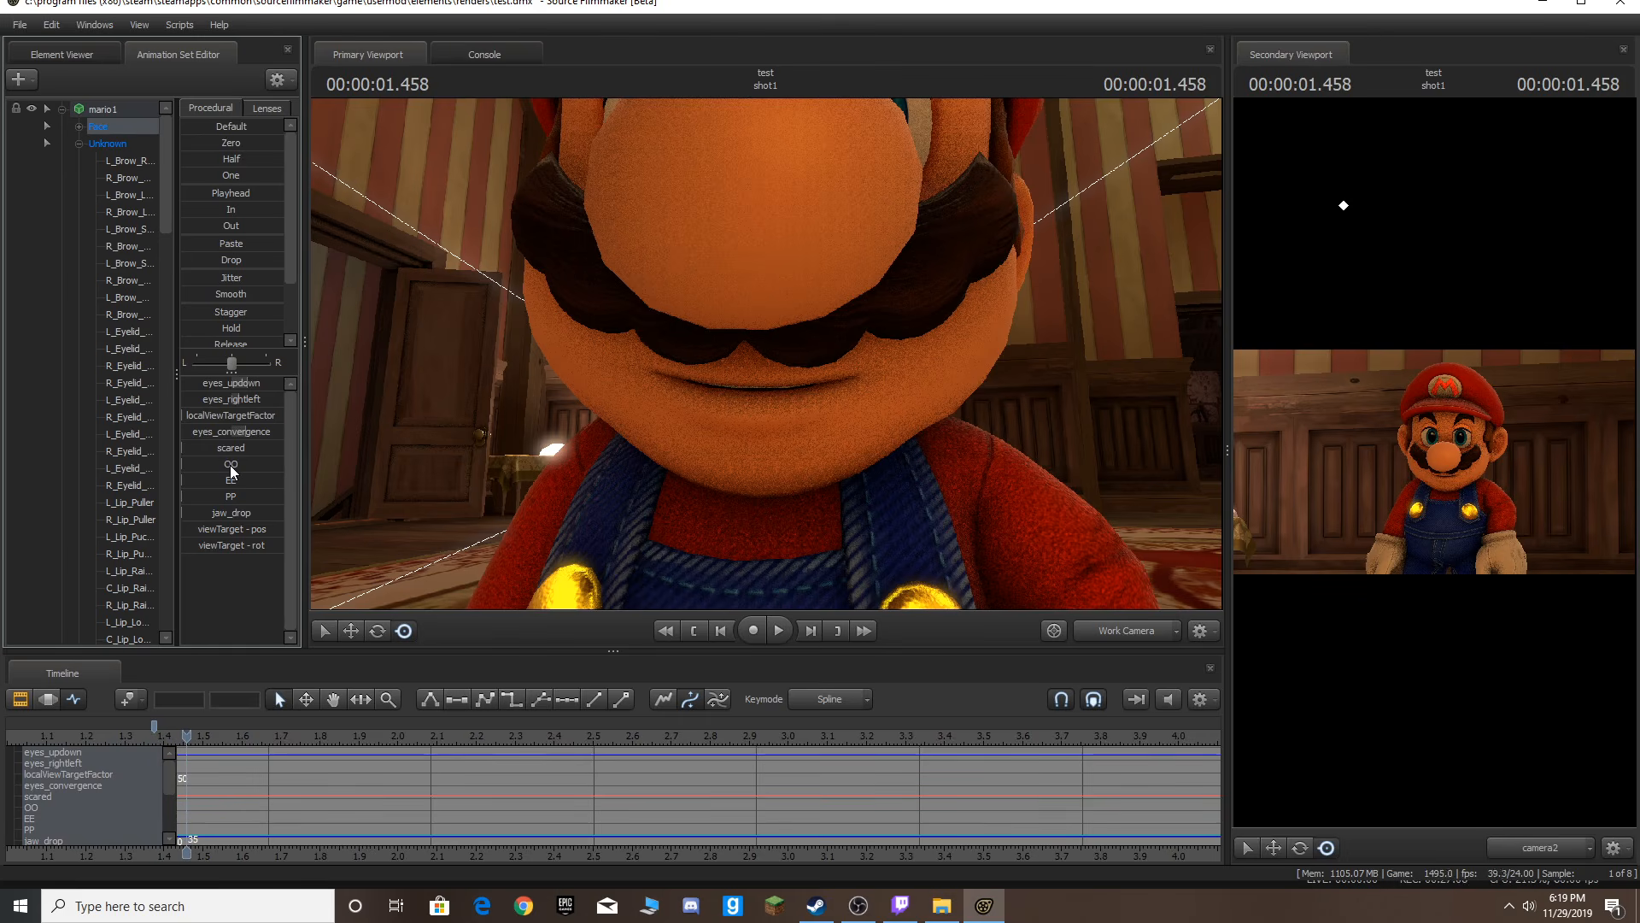
key(Left)
key(Left)
key(Right)
key(Right)
key(Left)
key(Left)
key(Right)
key(Right)
key(Left)
key(Left)
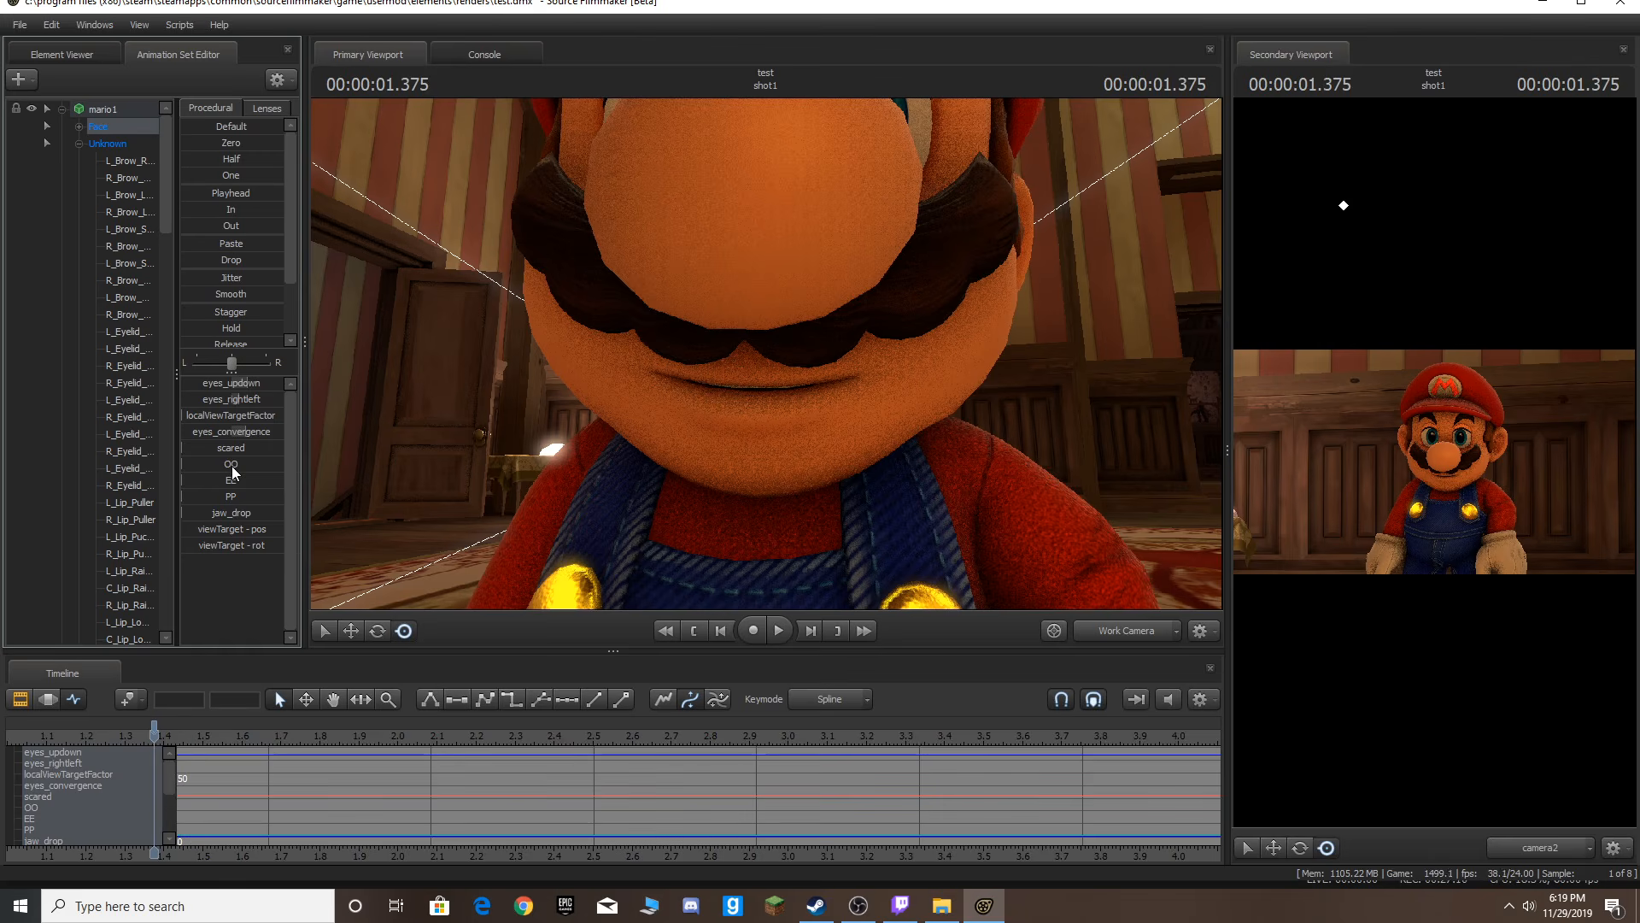
key(Right)
key(Right)
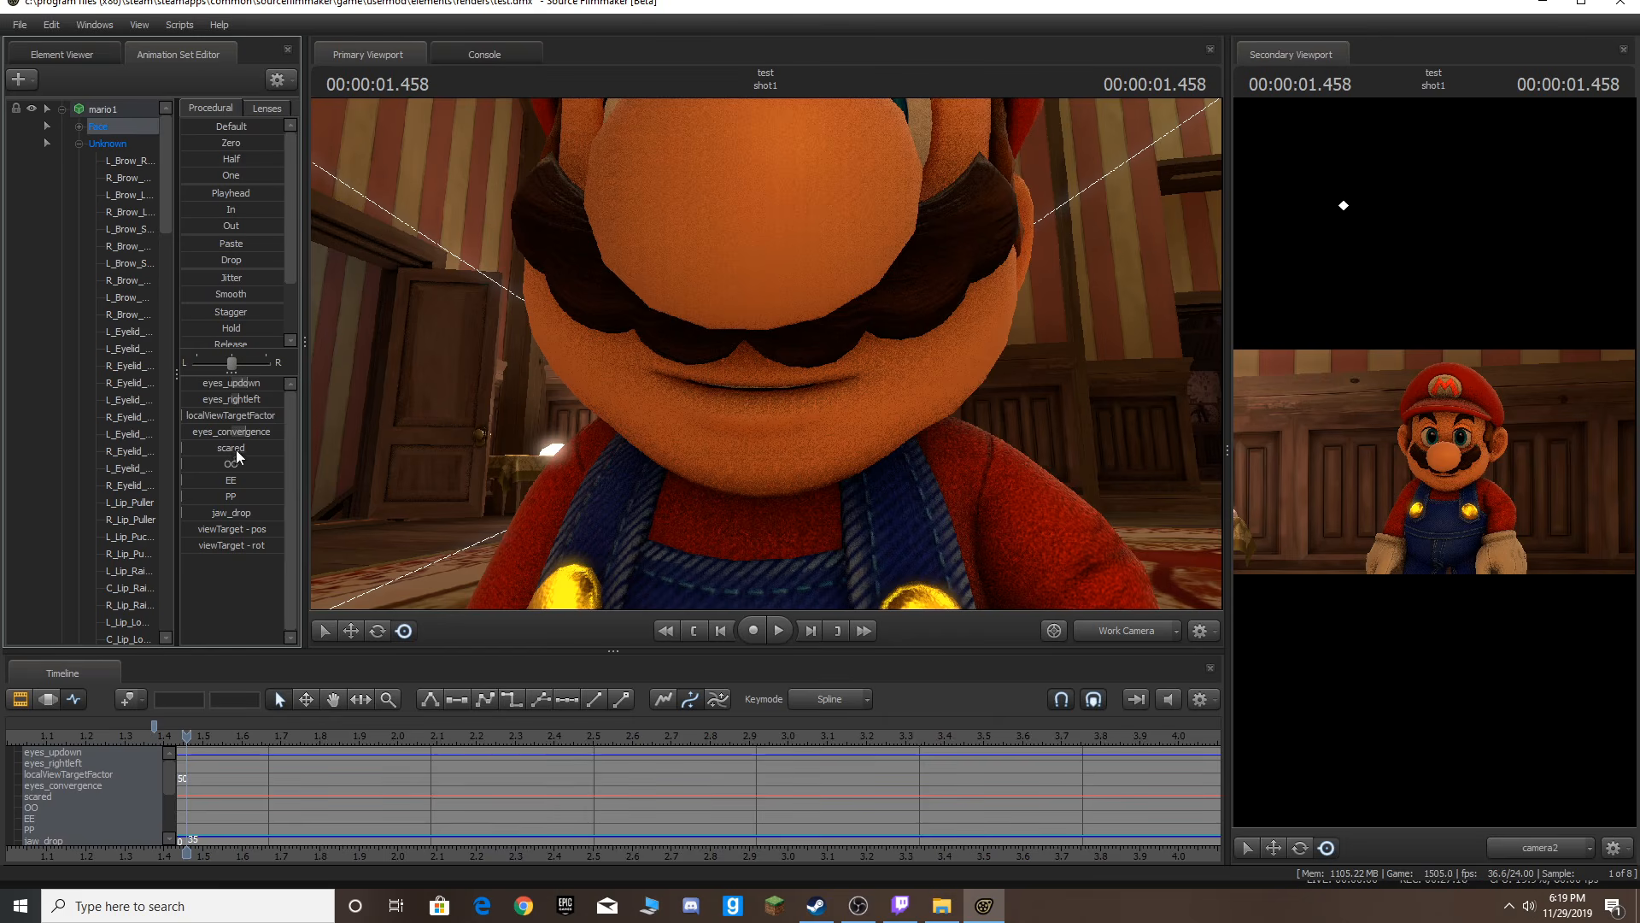
Raise the OO mouth shape at the first syllable of the dialog, stepping through the following frames.
drag(184, 463, 265, 516)
key(ctrl+z)
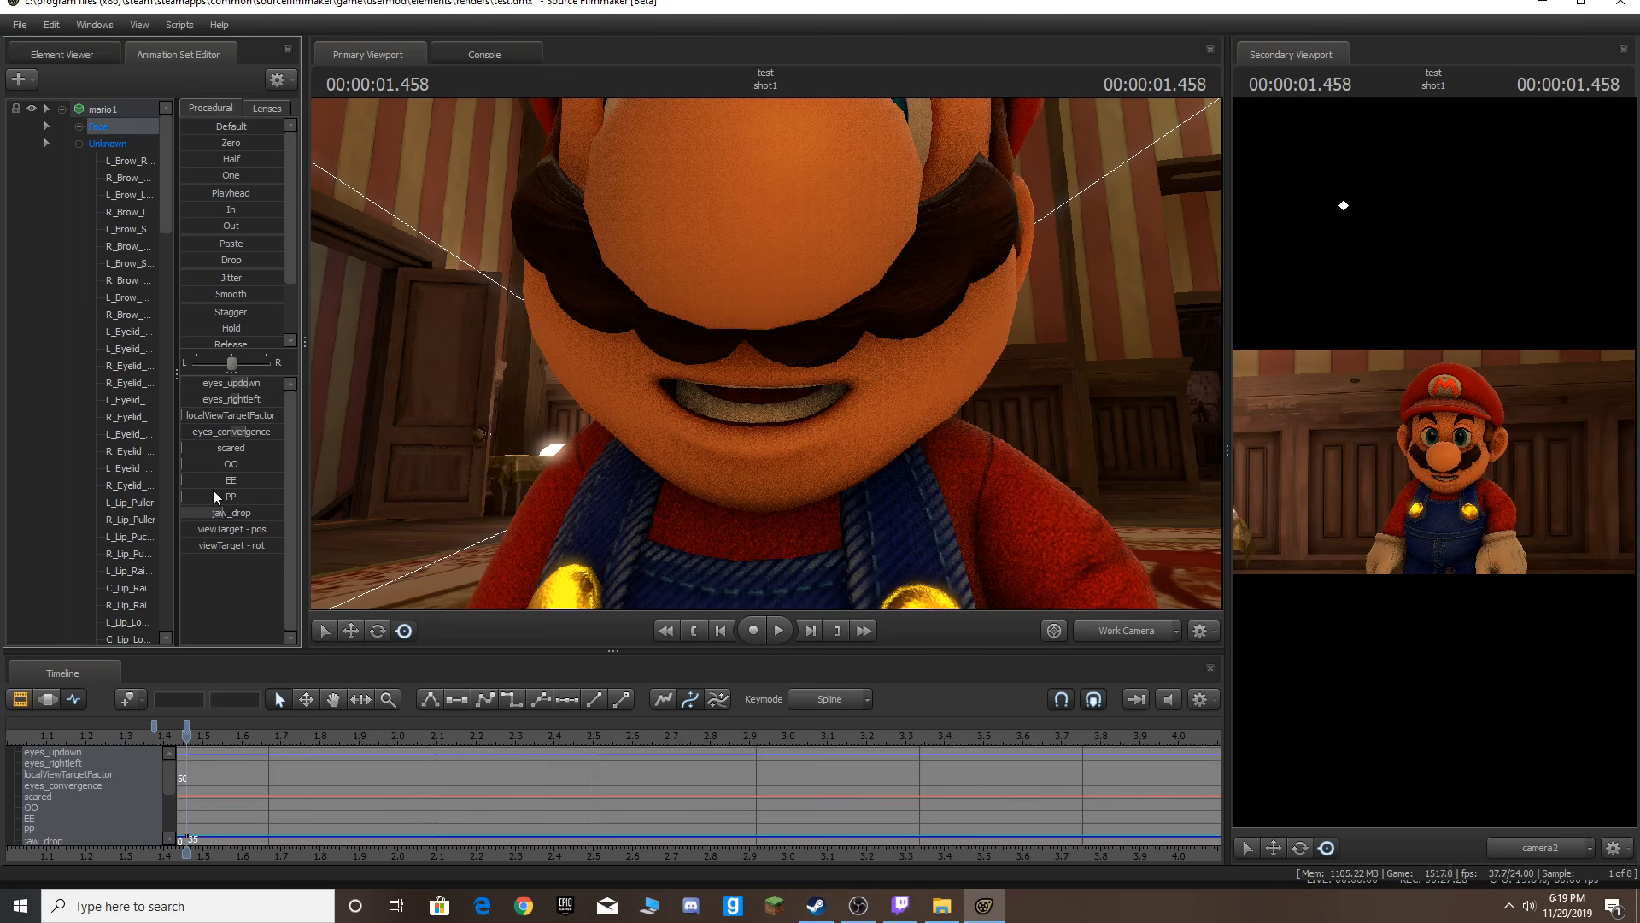
key(Right)
key(Right)
key(Left)
mouse_move(219, 464)
mouse_down()
mouse_move(267, 464)
mouse_move(232, 511)
mouse_move(244, 466)
mouse_move(268, 467)
mouse_move(226, 513)
mouse_move(249, 464)
mouse_up()
key(Right)
key(Right)
key(Right)
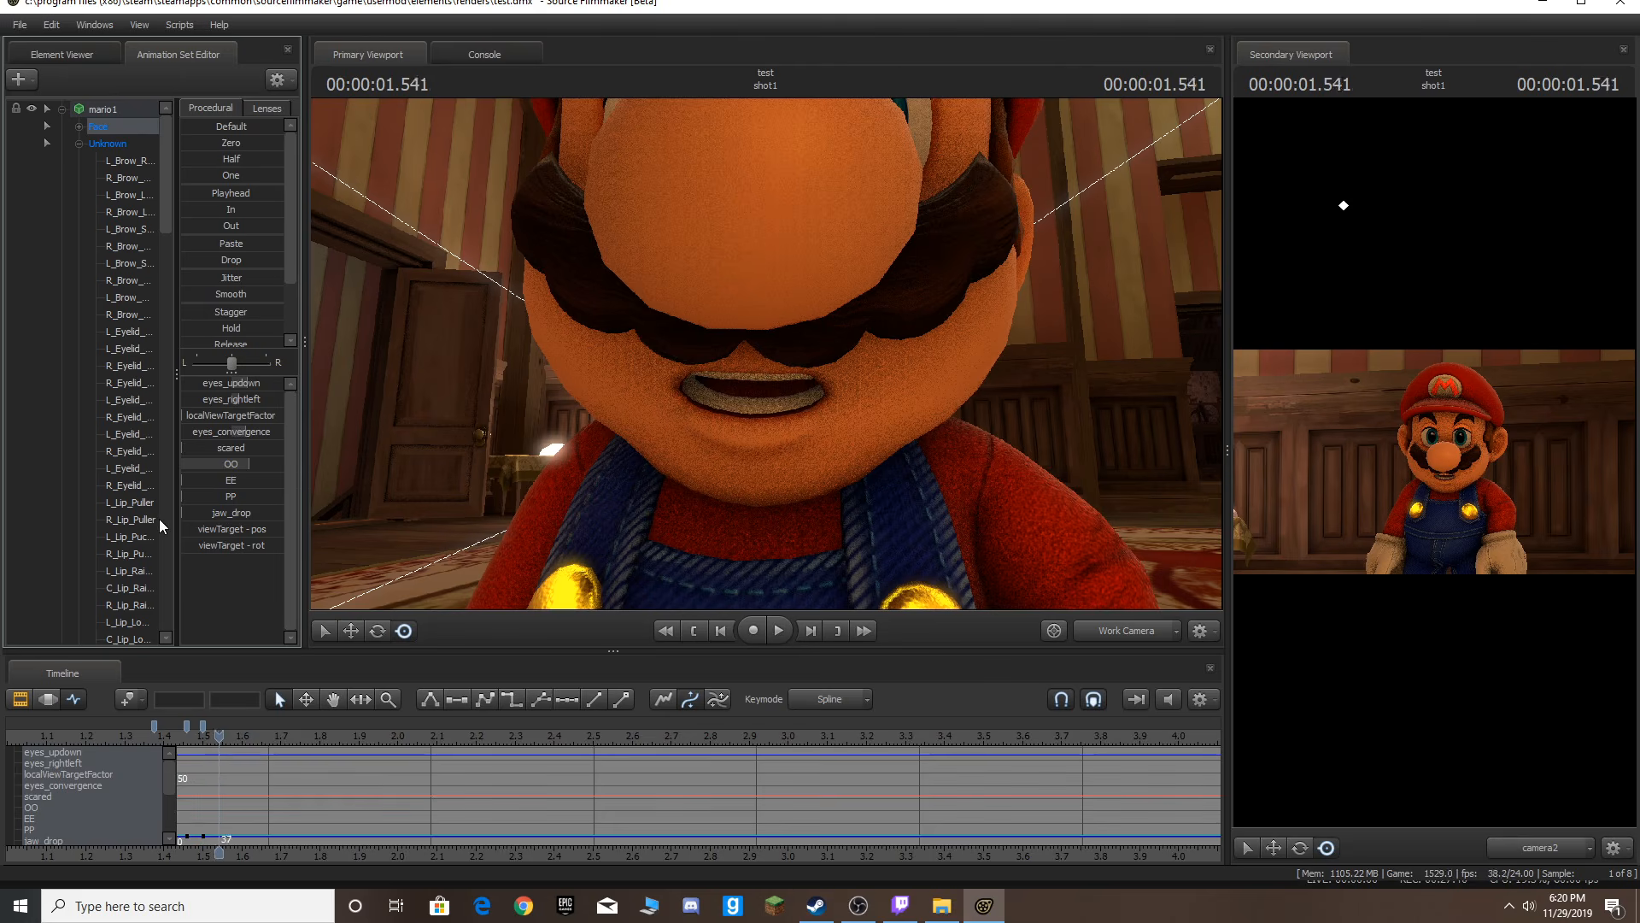
Key the mouth opening and closing across the hello by adjusting the OO and jaw_drop sliders on successive frames.
drag(251, 512, 211, 464)
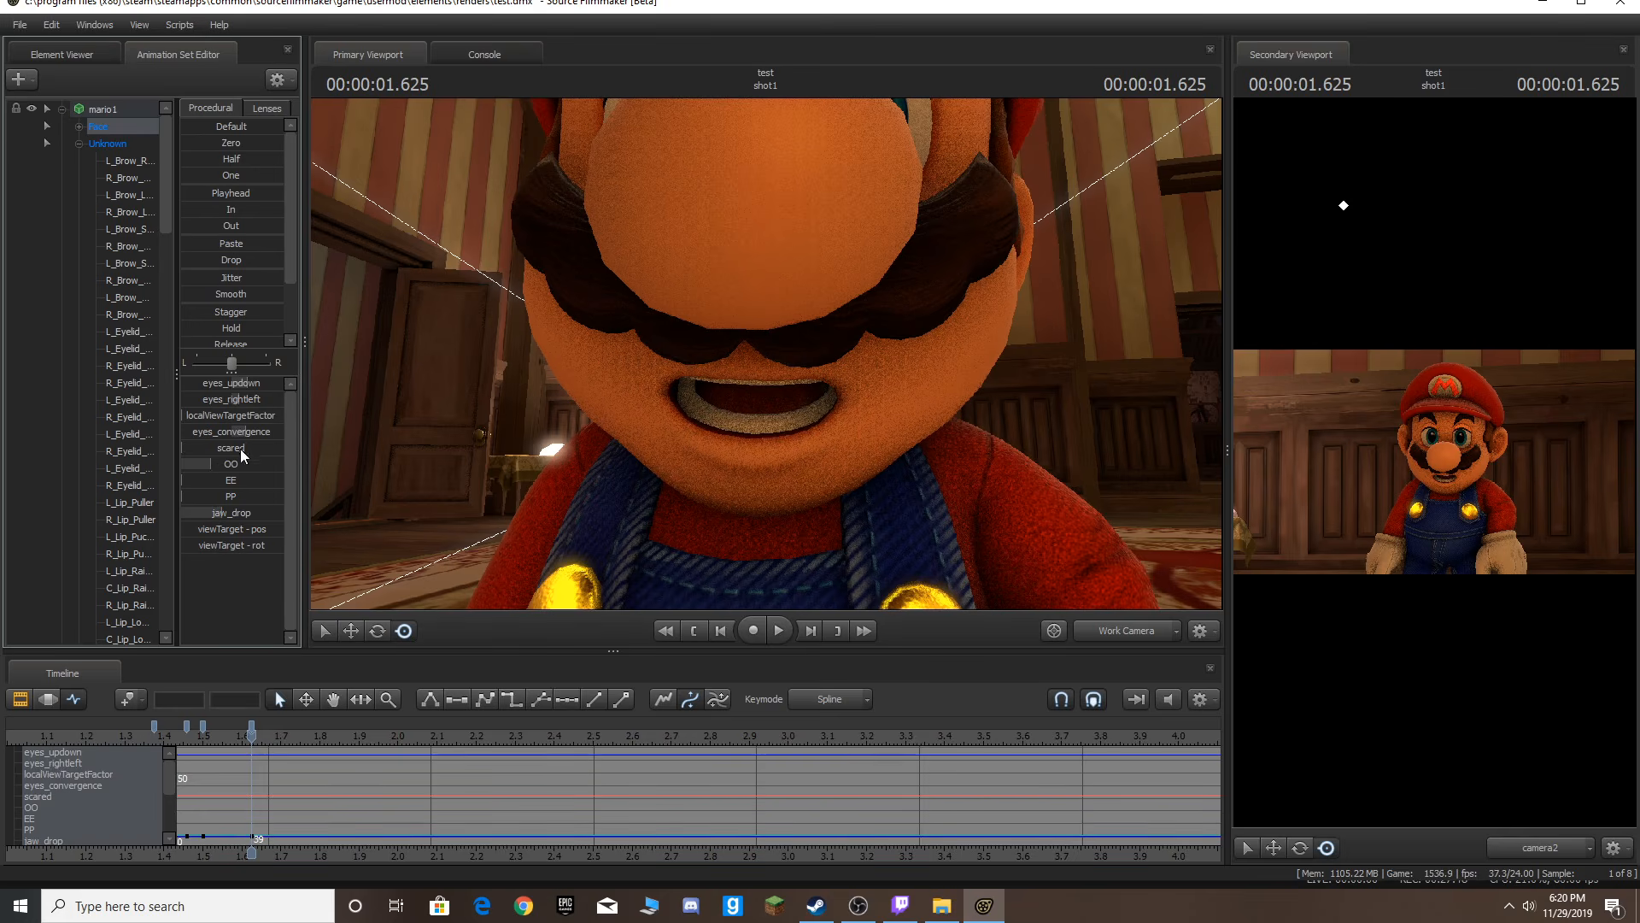
drag(240, 450, 272, 450)
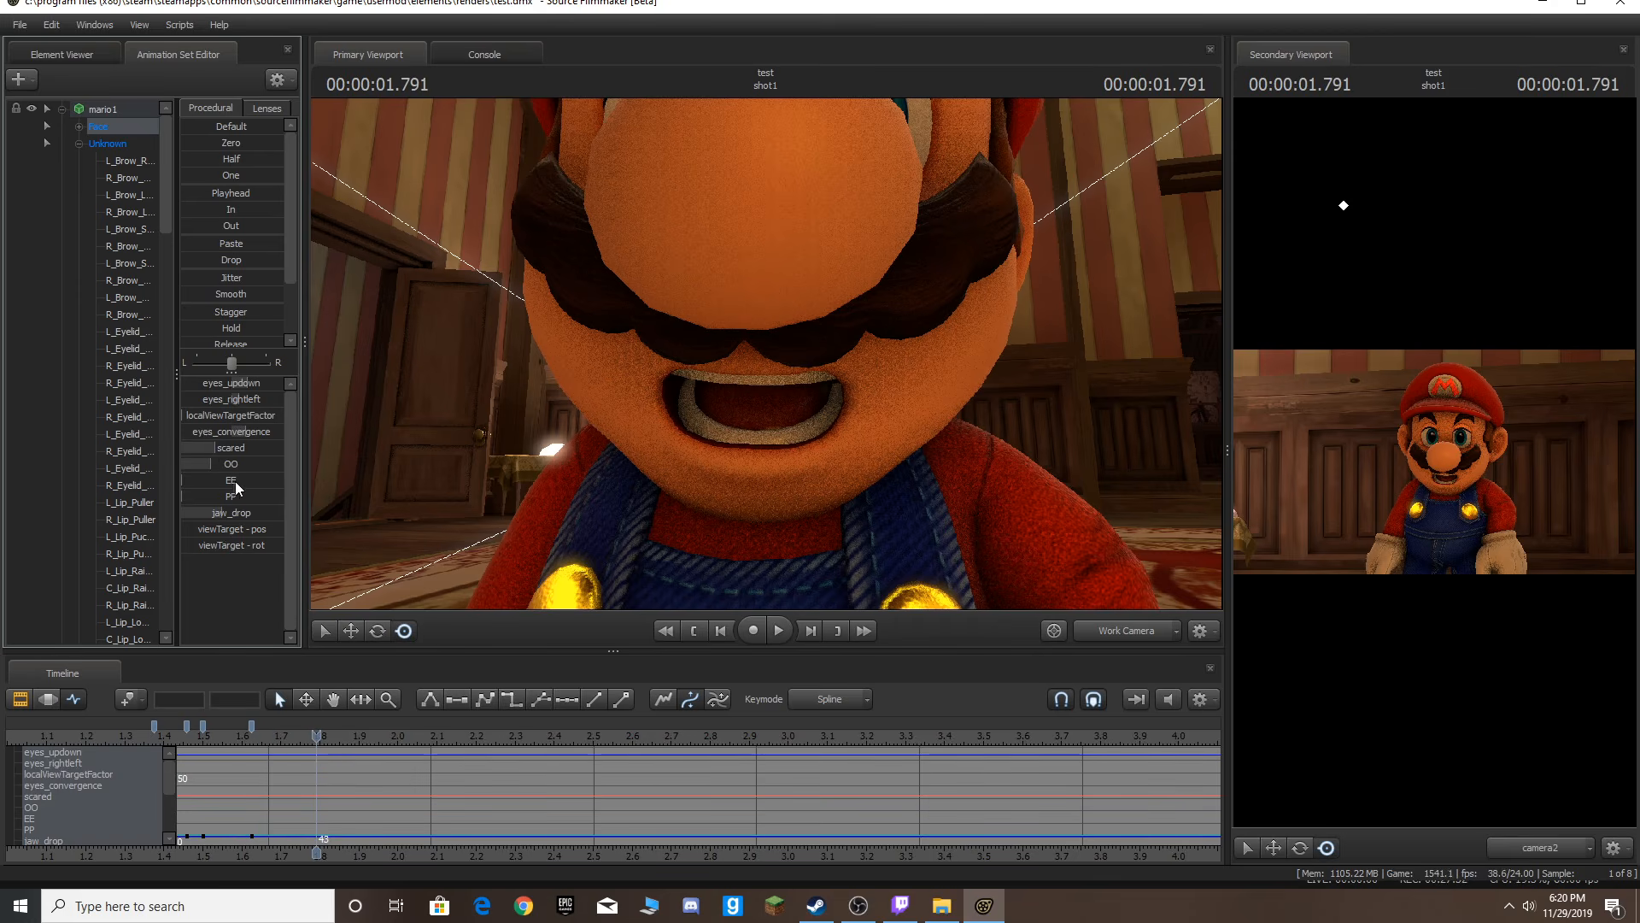
drag(238, 518, 182, 517)
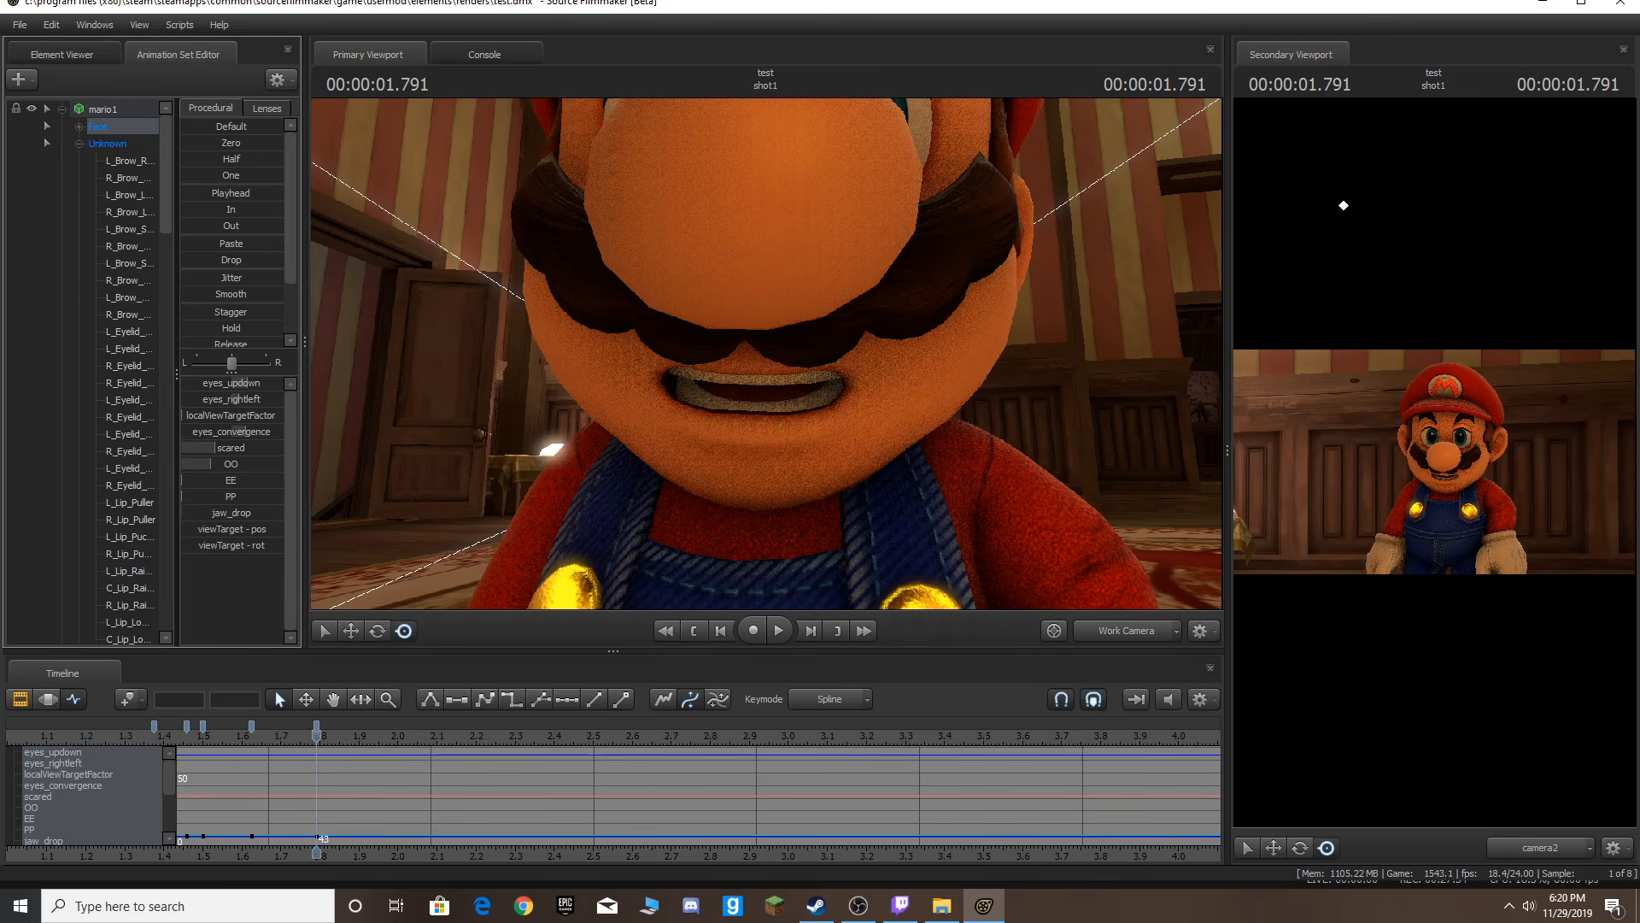
drag(238, 448, 282, 463)
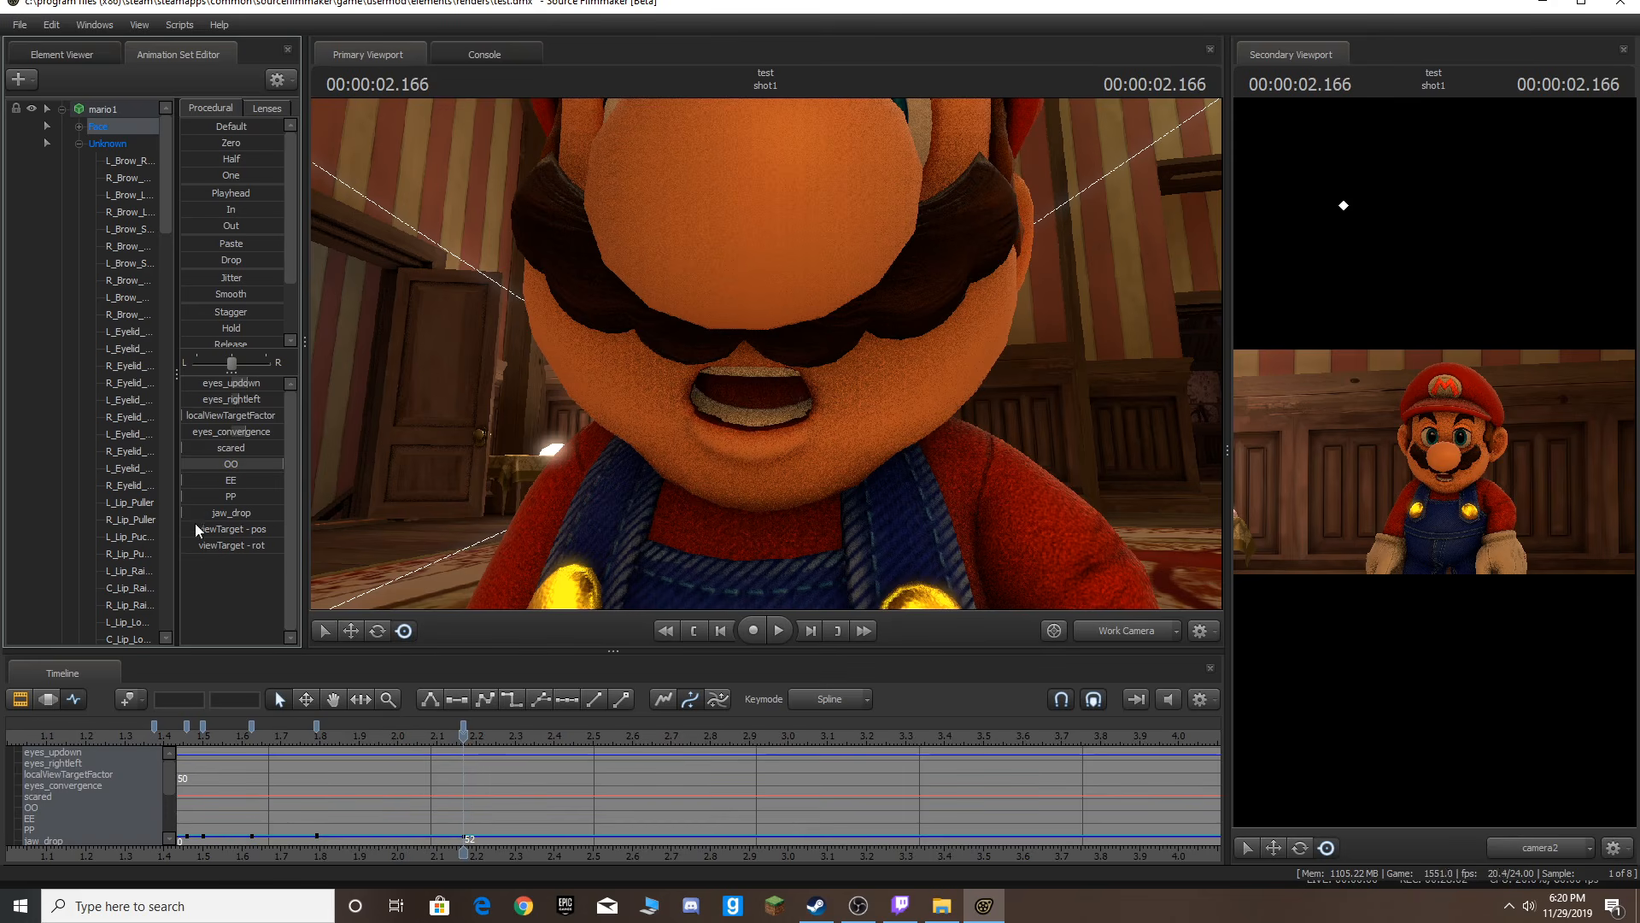
drag(257, 468, 181, 468)
key(Home)
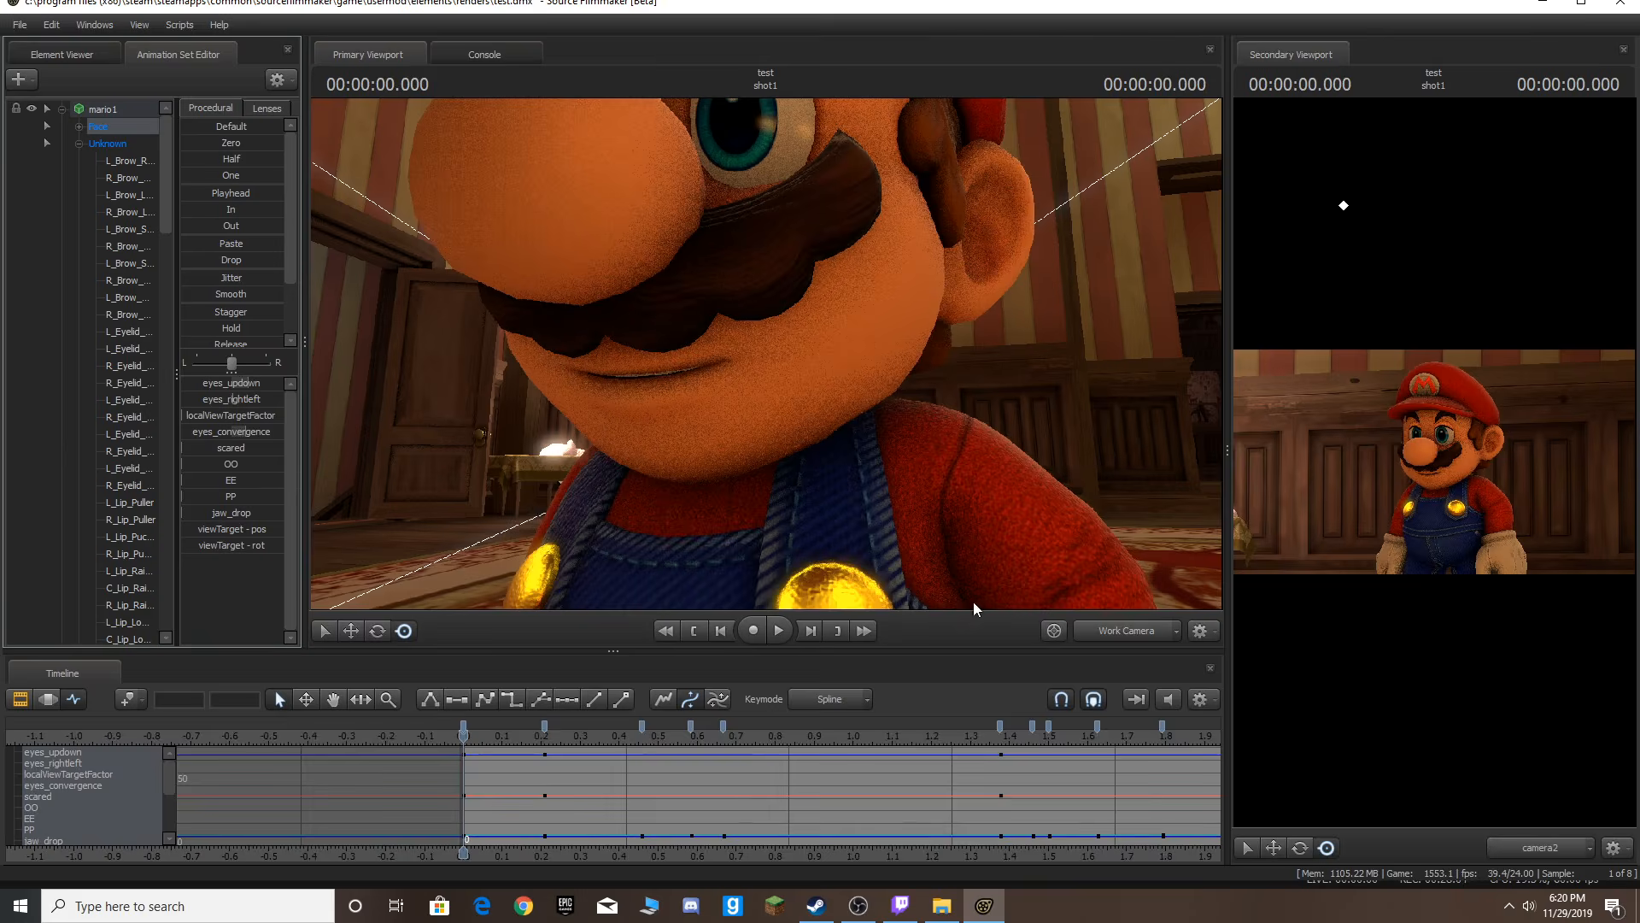
Play back the scene through the scene camera to review the lip sync against the dialog clip.
click(1127, 630)
scroll(997, 767, down, 5)
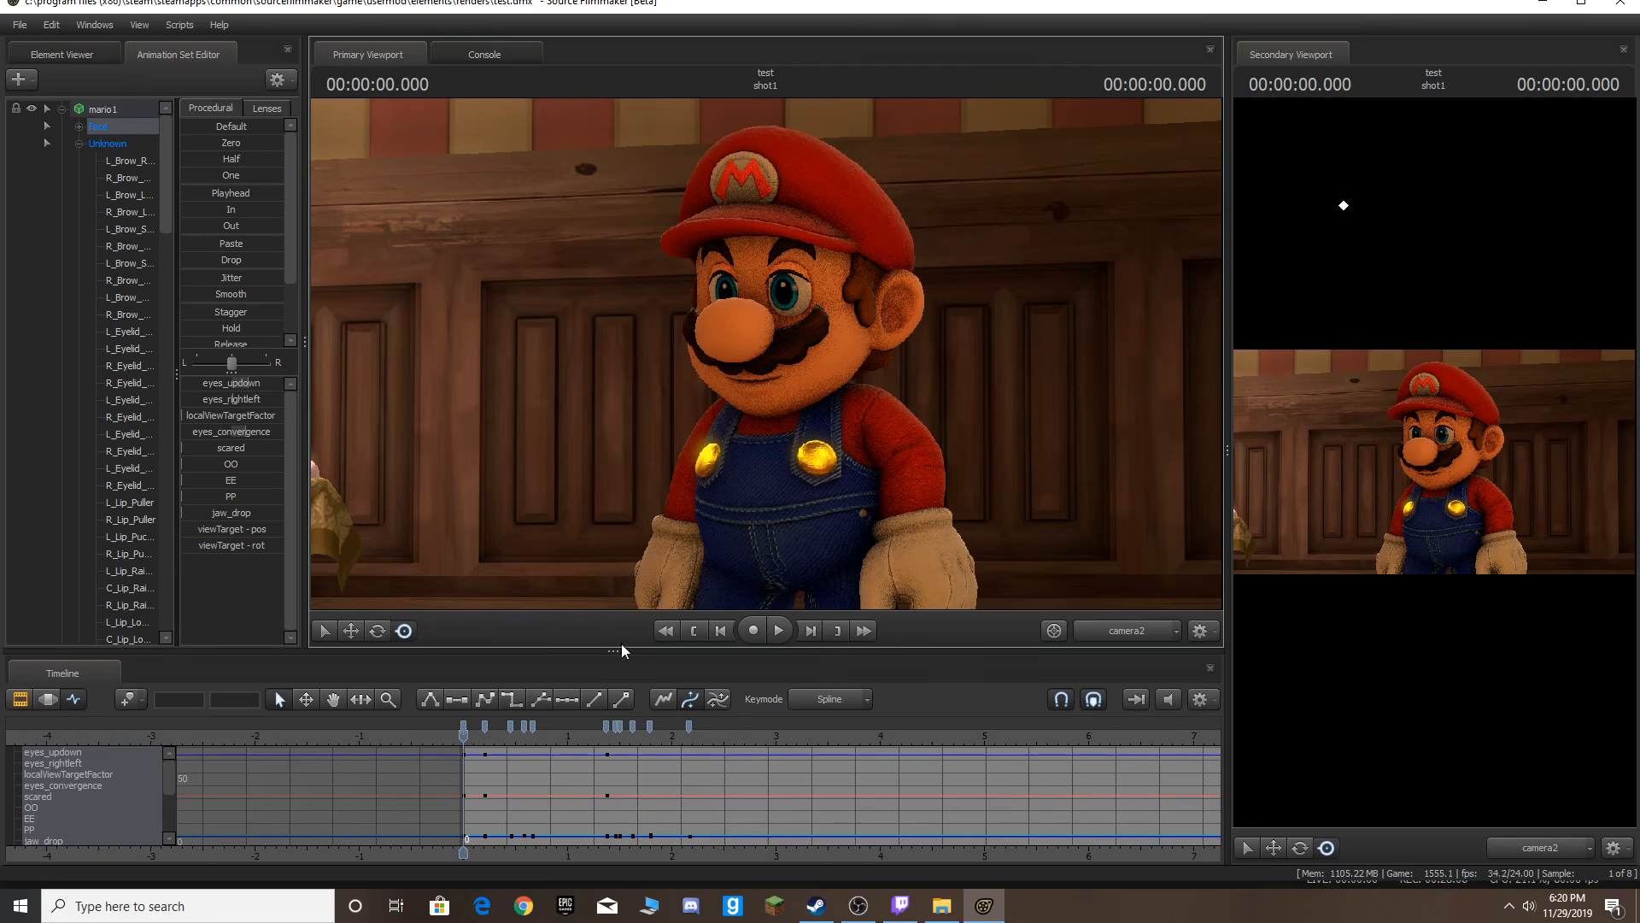
click(19, 698)
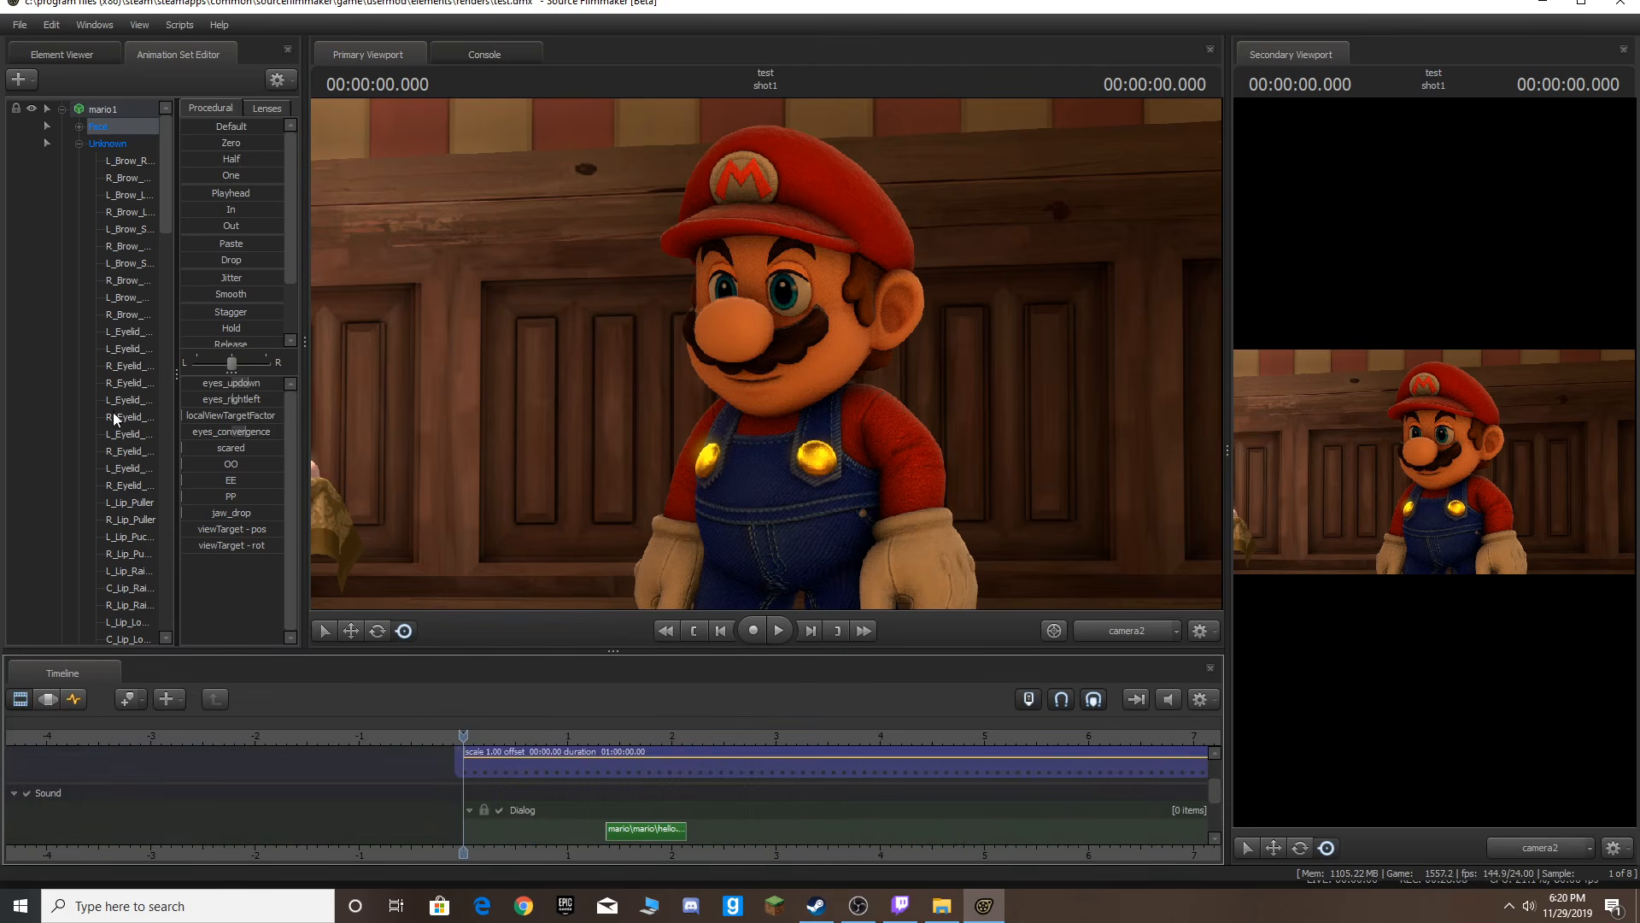
key(space)
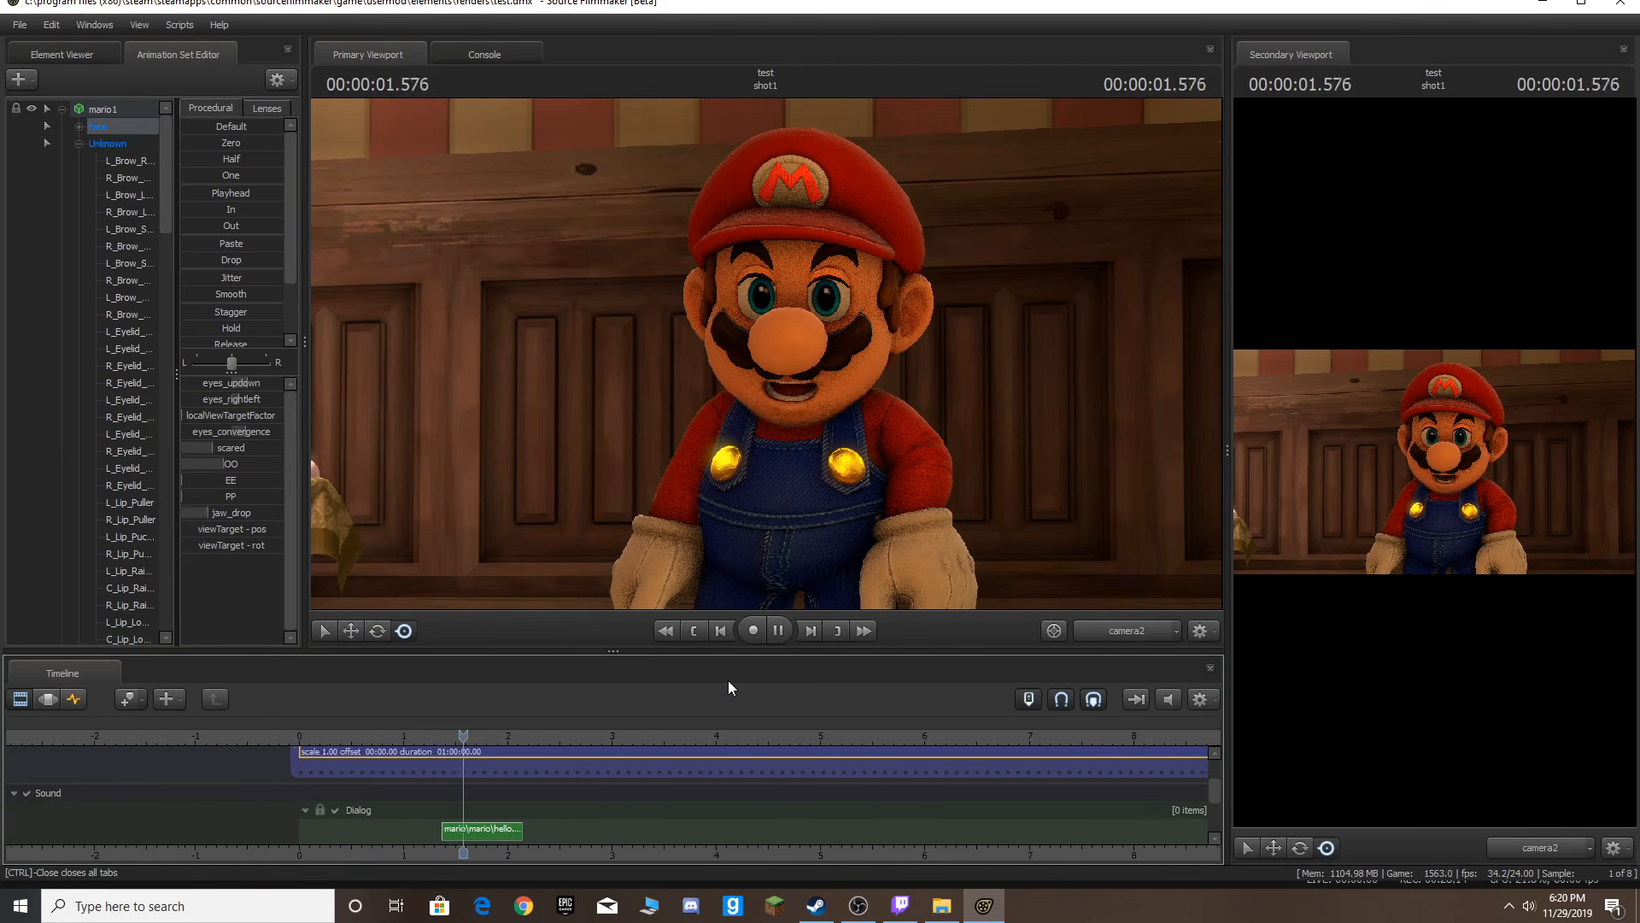
key(space)
key(Home)
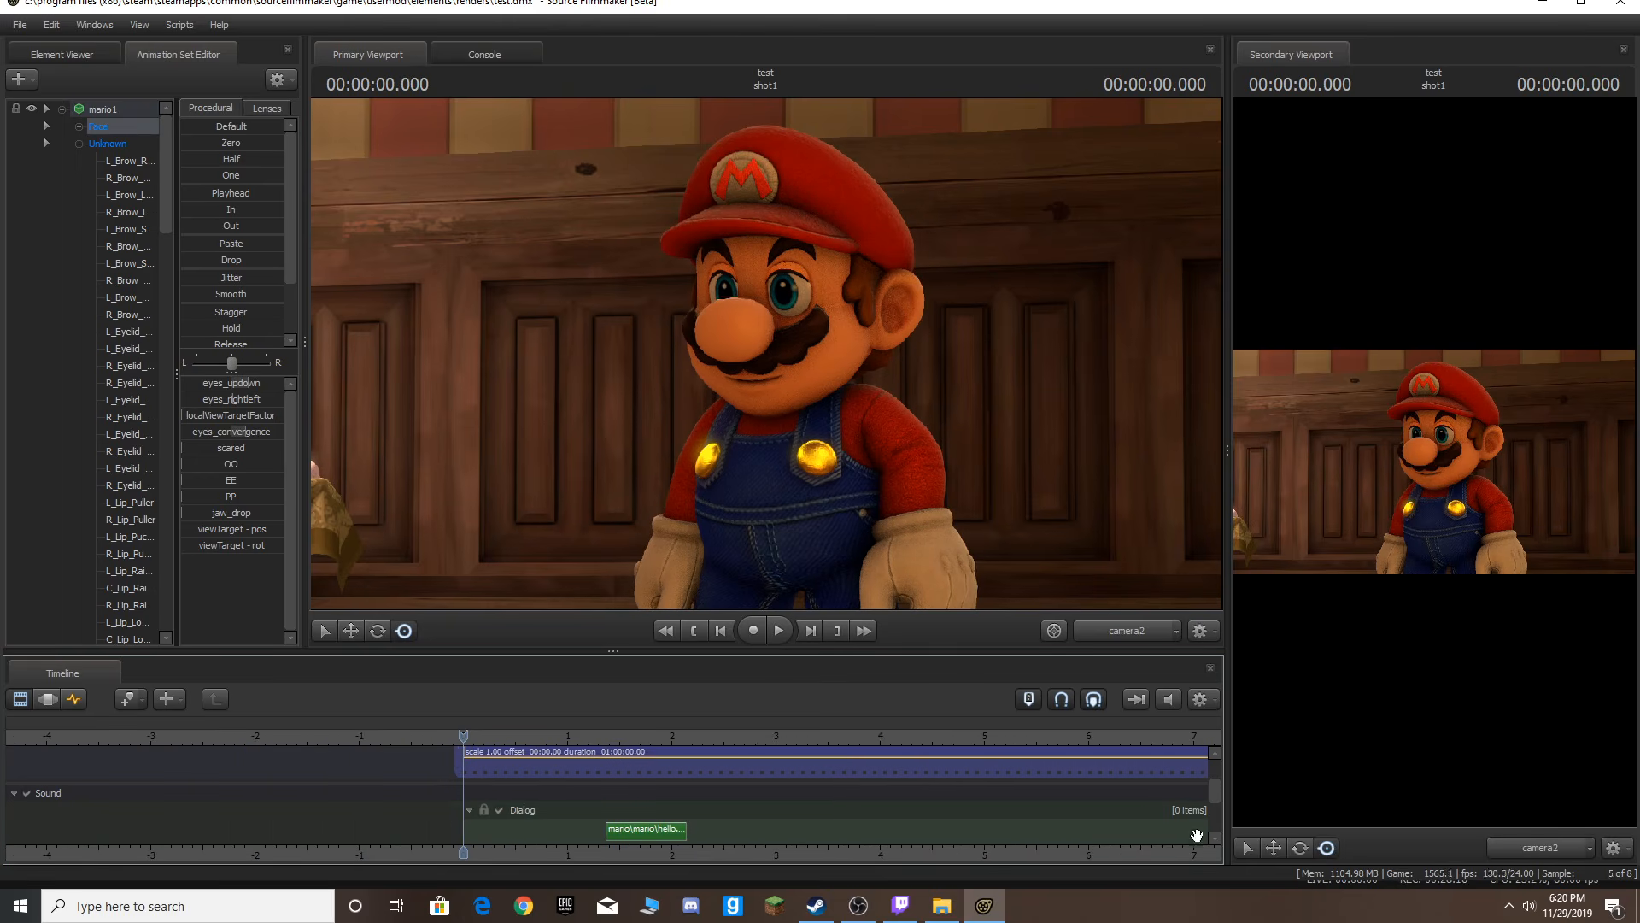
drag(1215, 781, 1222, 760)
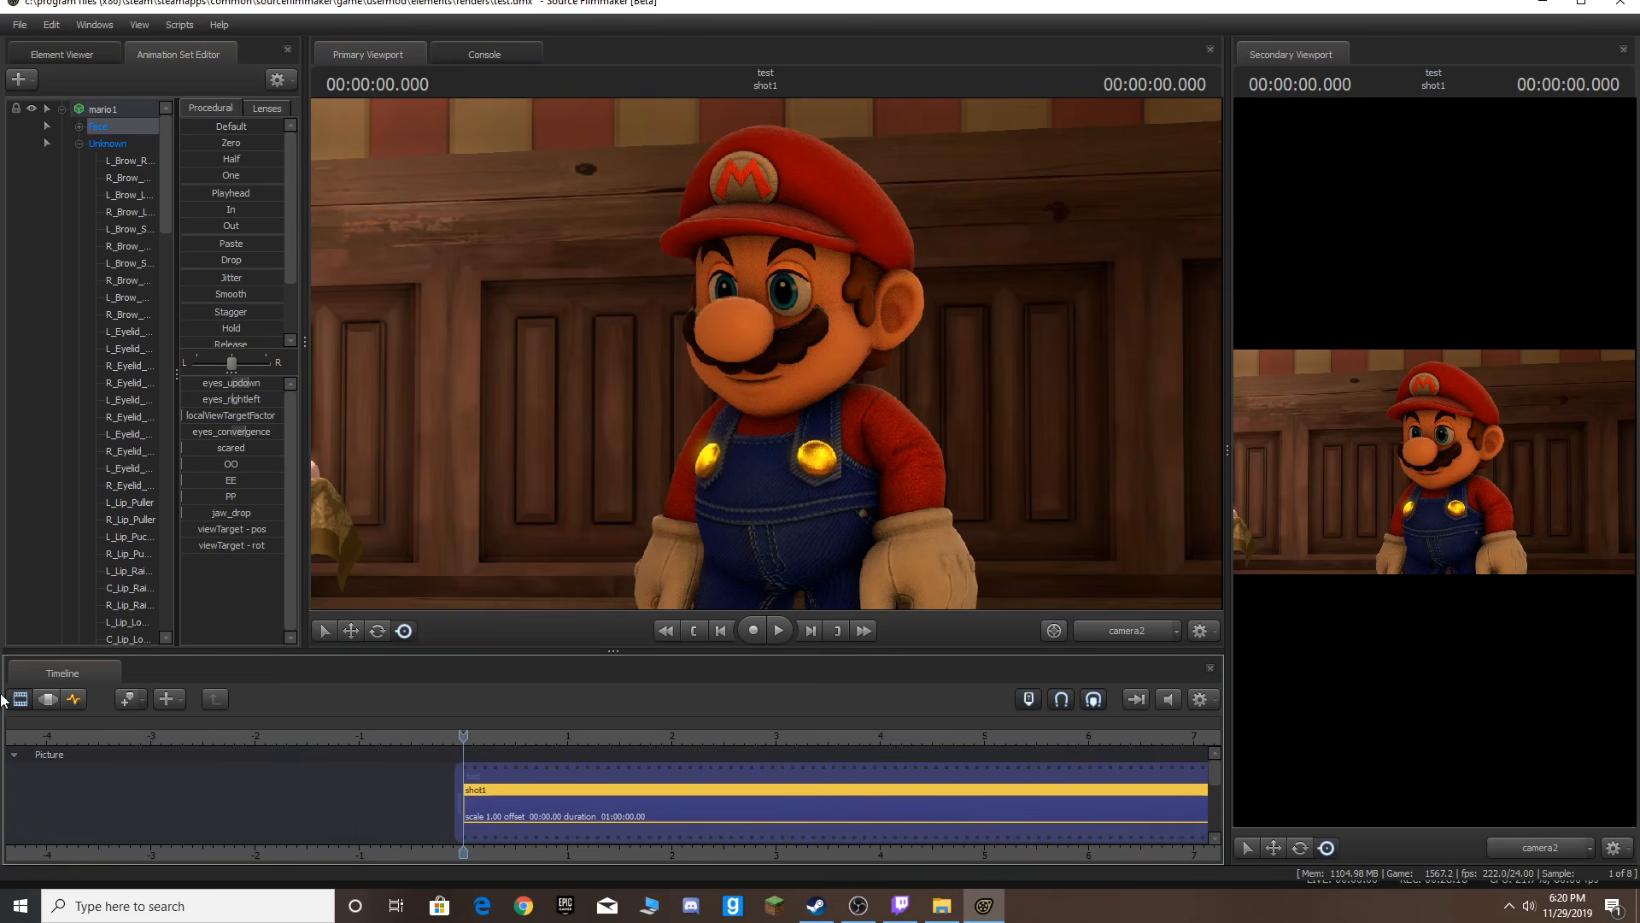
Scrub through the frames around the dialog in the graph editor and viewport.
click(72, 699)
key(Right)
key(Right)
key(Right)
key(Right)
key(Right)
key(Right)
key(Right)
key(Right)
key(Right)
key(Right)
key(Right)
key(Right)
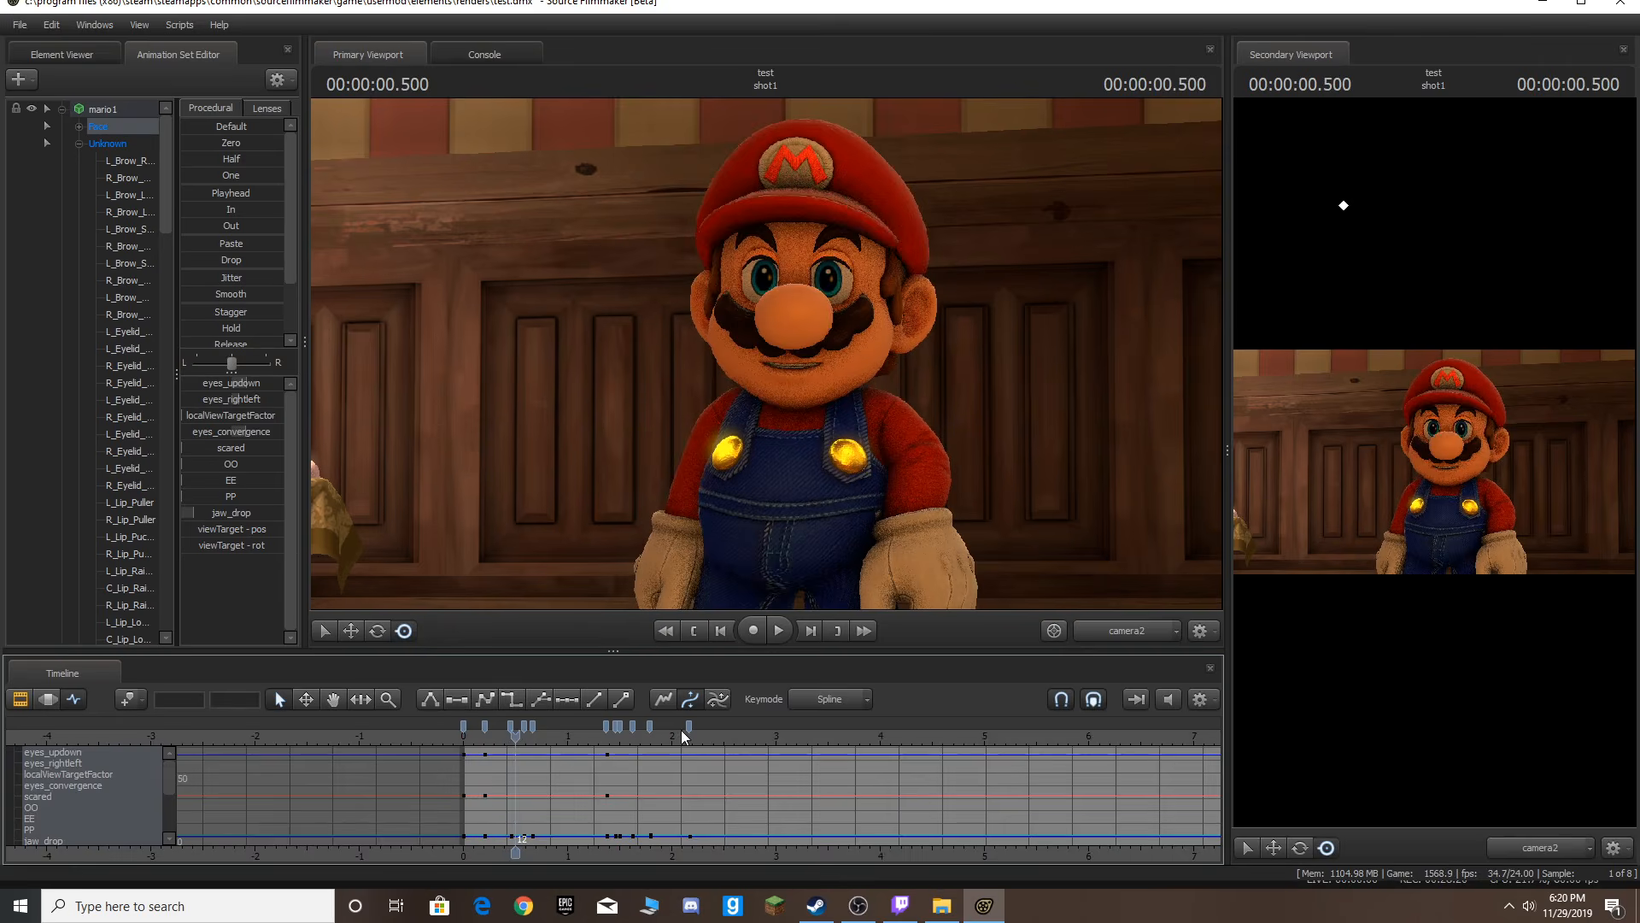
click(689, 735)
key(Left)
key(Left)
key(Left)
key(Left)
key(Left)
key(Left)
key(Left)
key(Left)
key(Left)
key(Left)
key(Left)
key(Left)
key(Left)
key(Left)
key(Left)
key(Left)
key(Left)
key(Left)
key(Left)
key(Left)
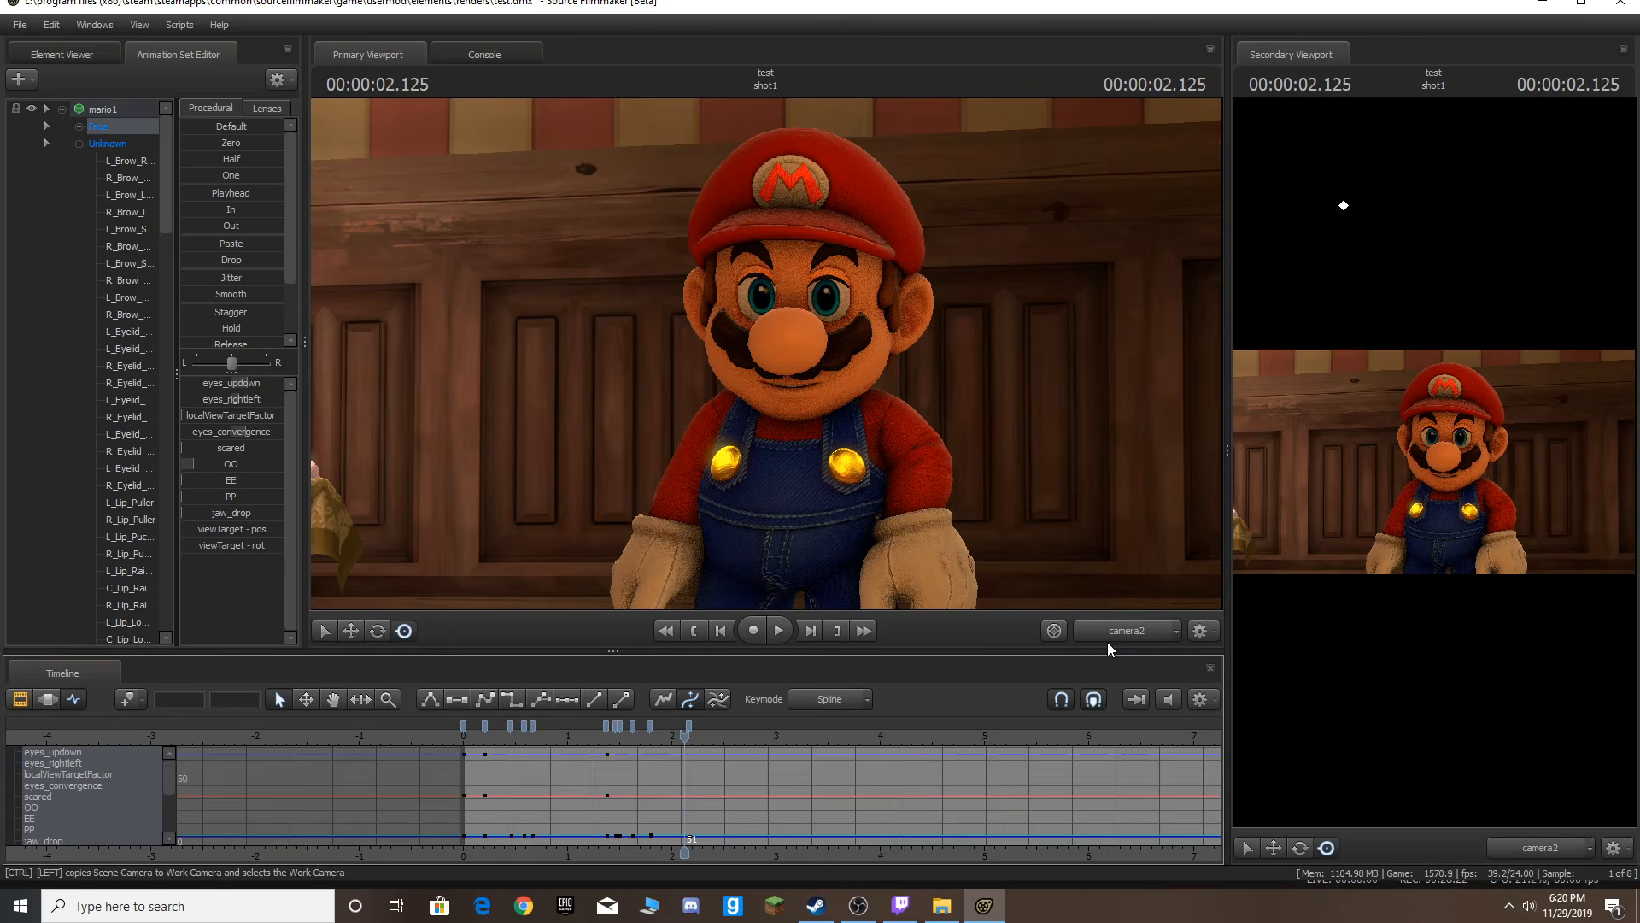
key(Left)
key(Right)
key(Right)
Select Mario's left hand control and delete its extra keyframe near 1.3 seconds.
click(1116, 637)
mouse_move(644, 490)
mouse_down()
mouse_move(803, 581)
mouse_move(645, 491)
mouse_up()
key(w)
ctrl+click(598, 503)
key(s)
drag(766, 354, 767, 354)
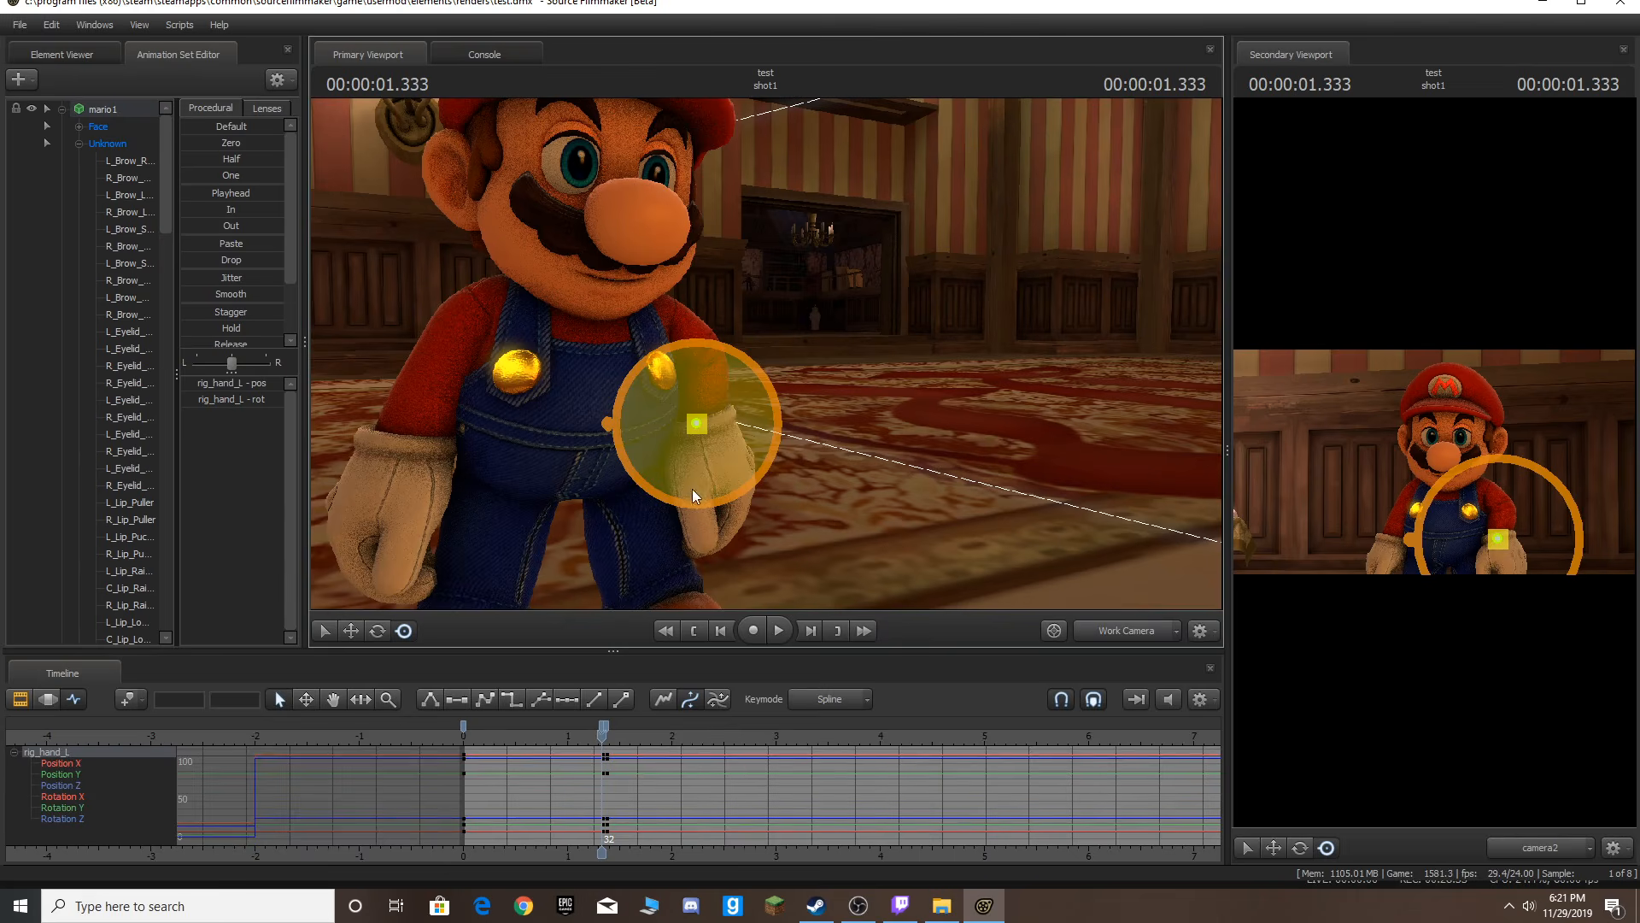
scroll(670, 759, up, 6)
key(Right)
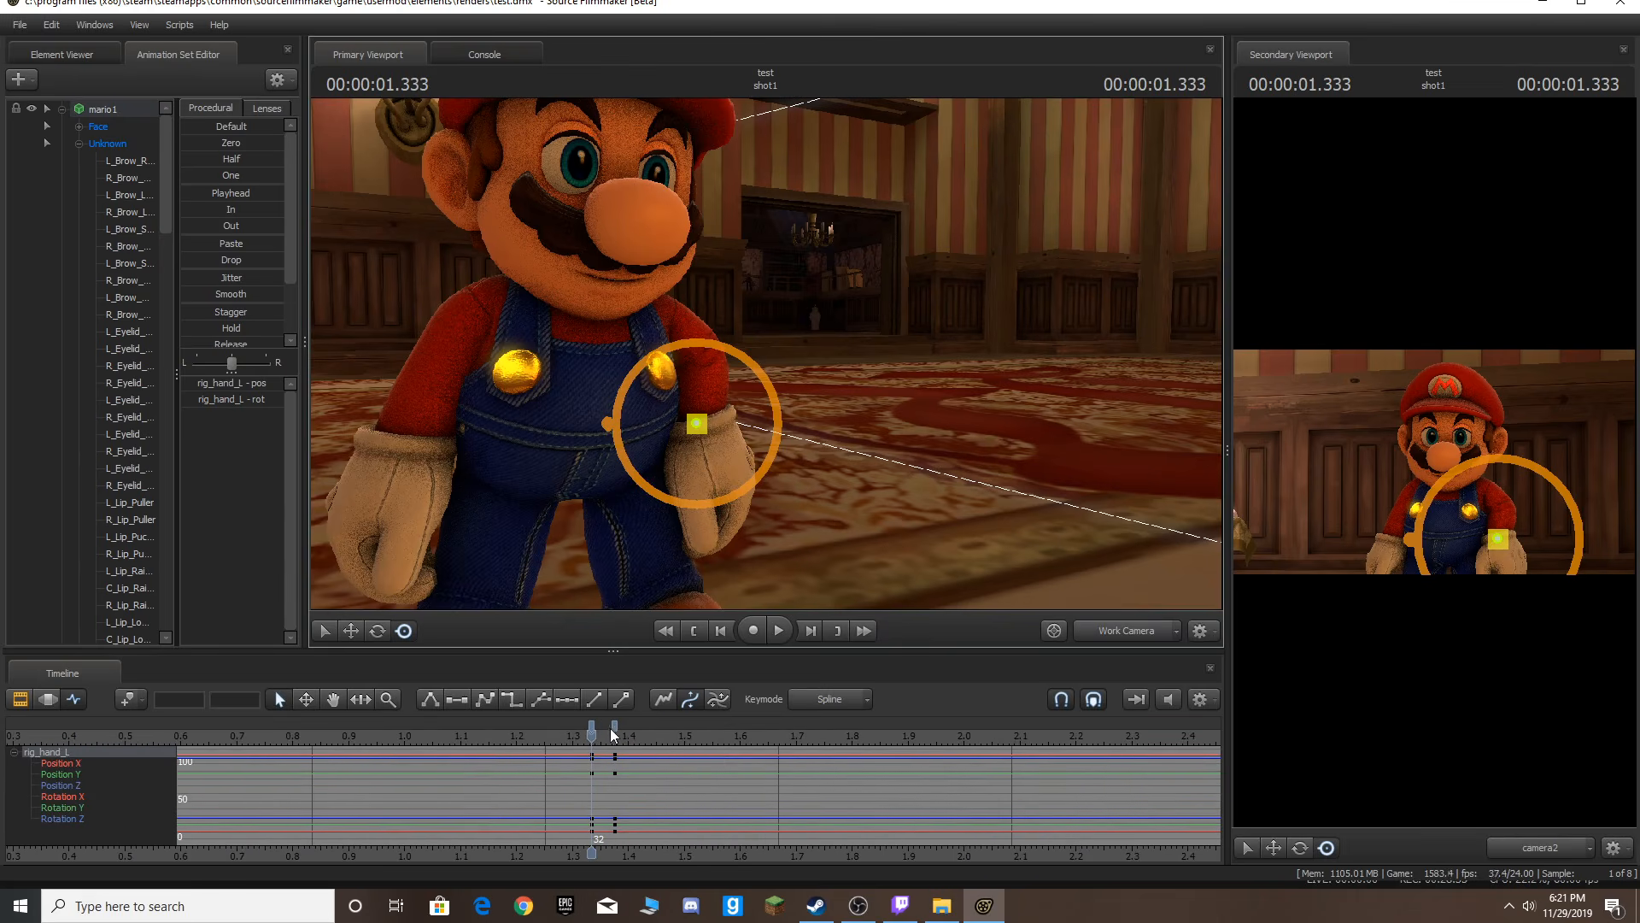
key(Delete)
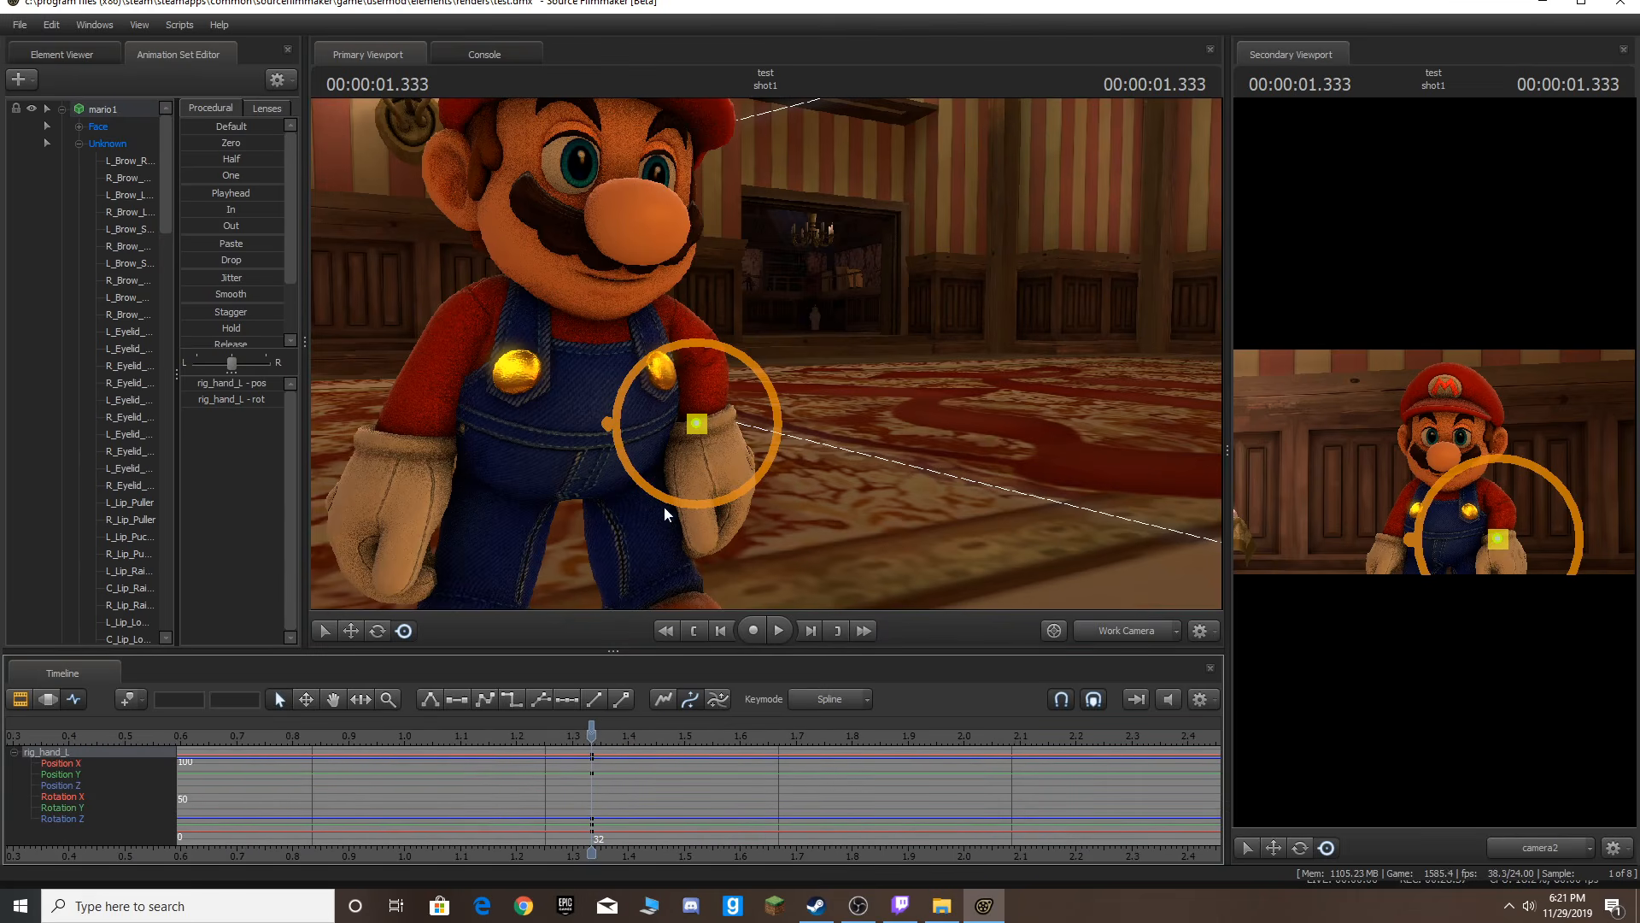
A few frames later, raise Mario's left hand beside his face by moving the hand and elbow controls.
key(Right)
key(Right)
key(Right)
key(Right)
key(Right)
drag(878, 469, 833, 486)
drag(744, 407, 653, 362)
ctrl+click(769, 327)
mouse_move(768, 327)
mouse_down()
mouse_move(728, 451)
mouse_move(778, 342)
mouse_up()
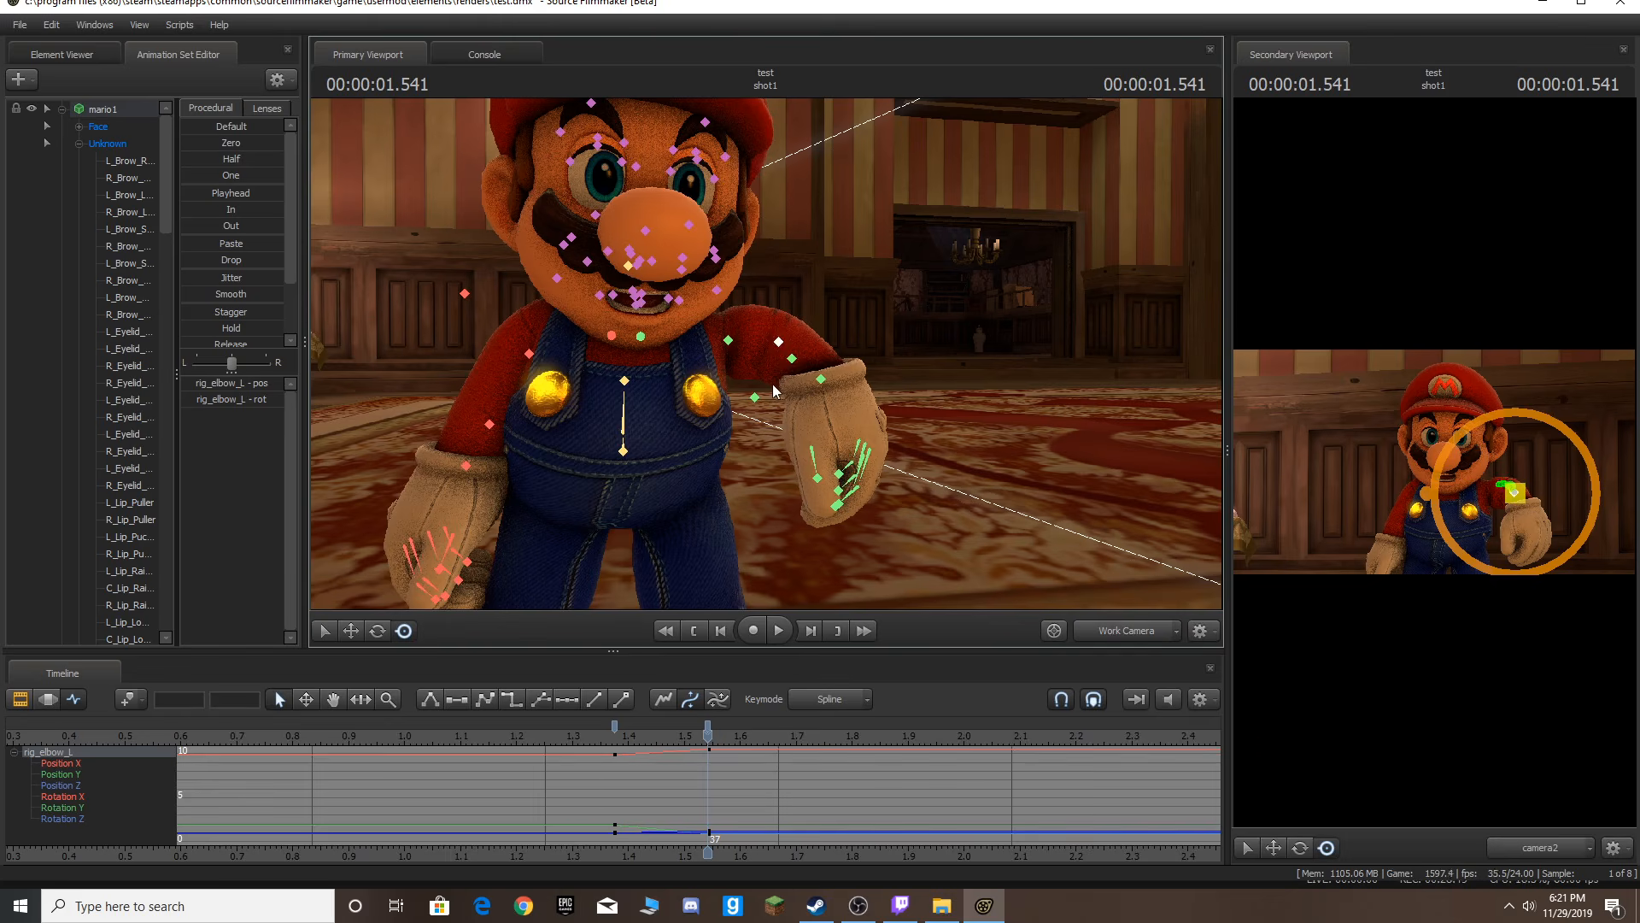
ctrl+click(834, 386)
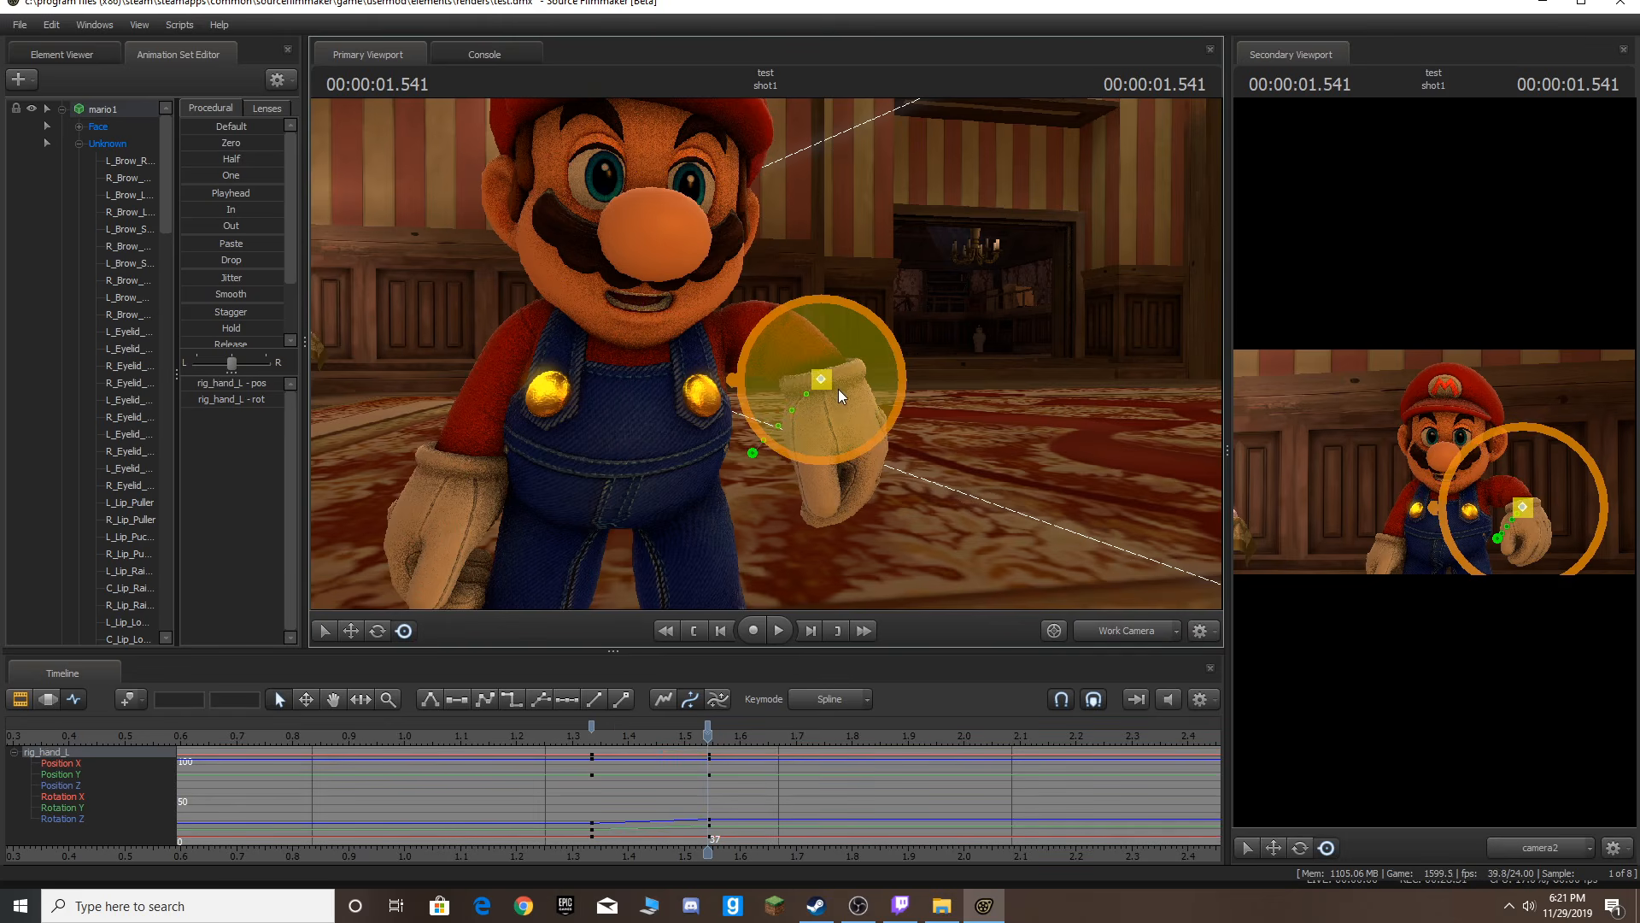
Step through and play back the hand raise animation from the start of the scene.
key(Right)
key(Right)
key(Right)
key(Right)
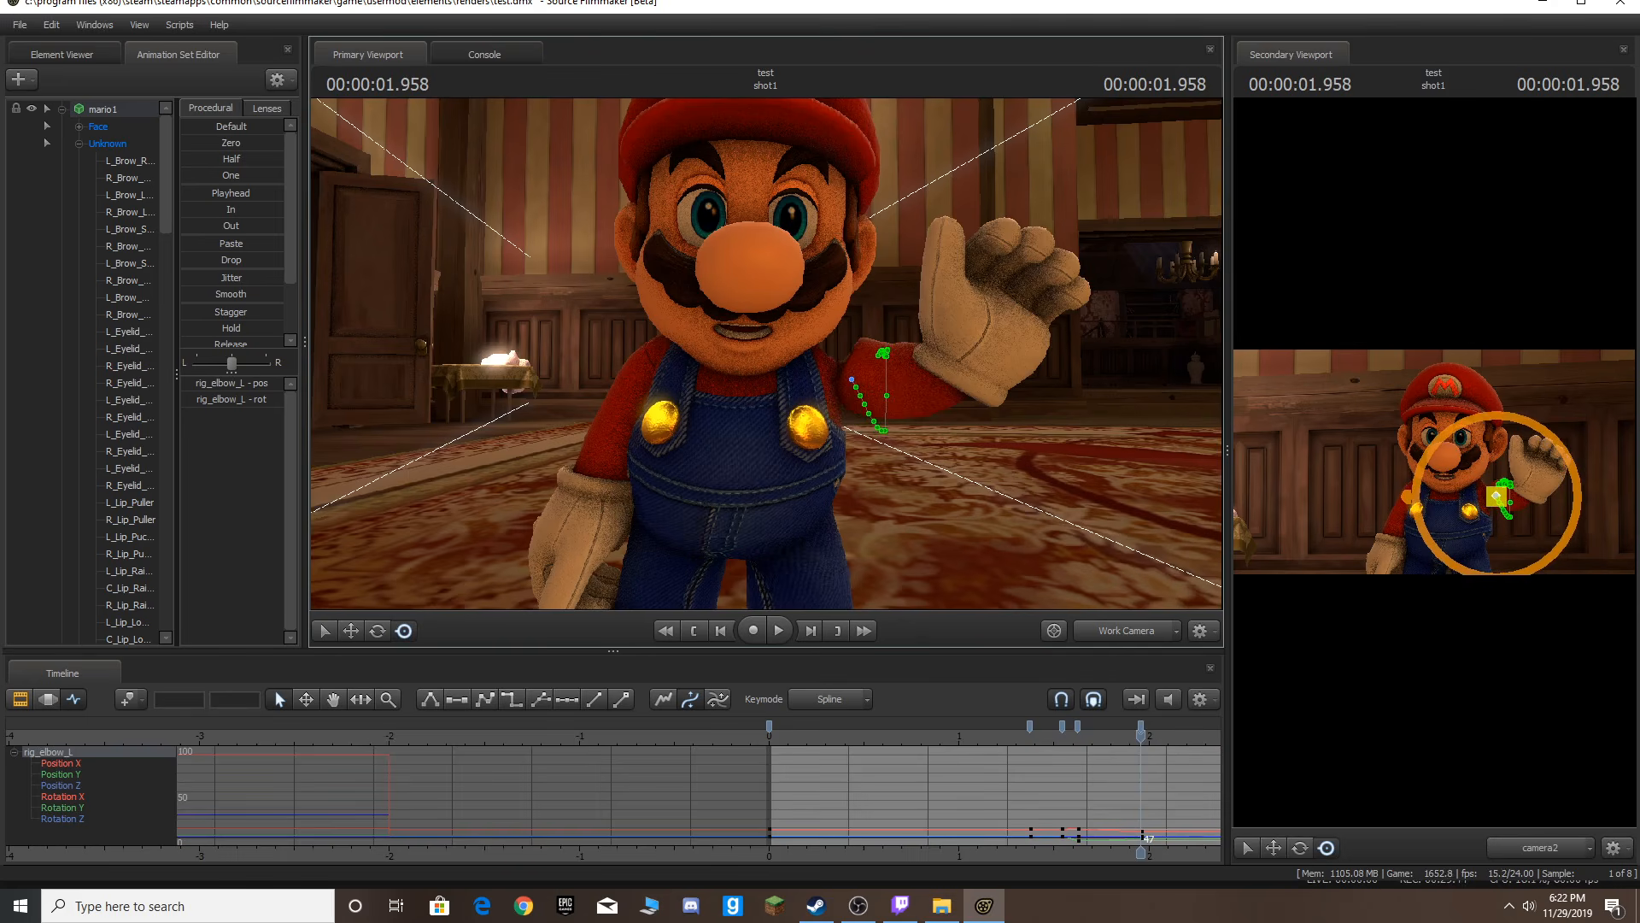
key(Left)
key(Left)
key(Left)
key(Left)
key(Left)
key(Left)
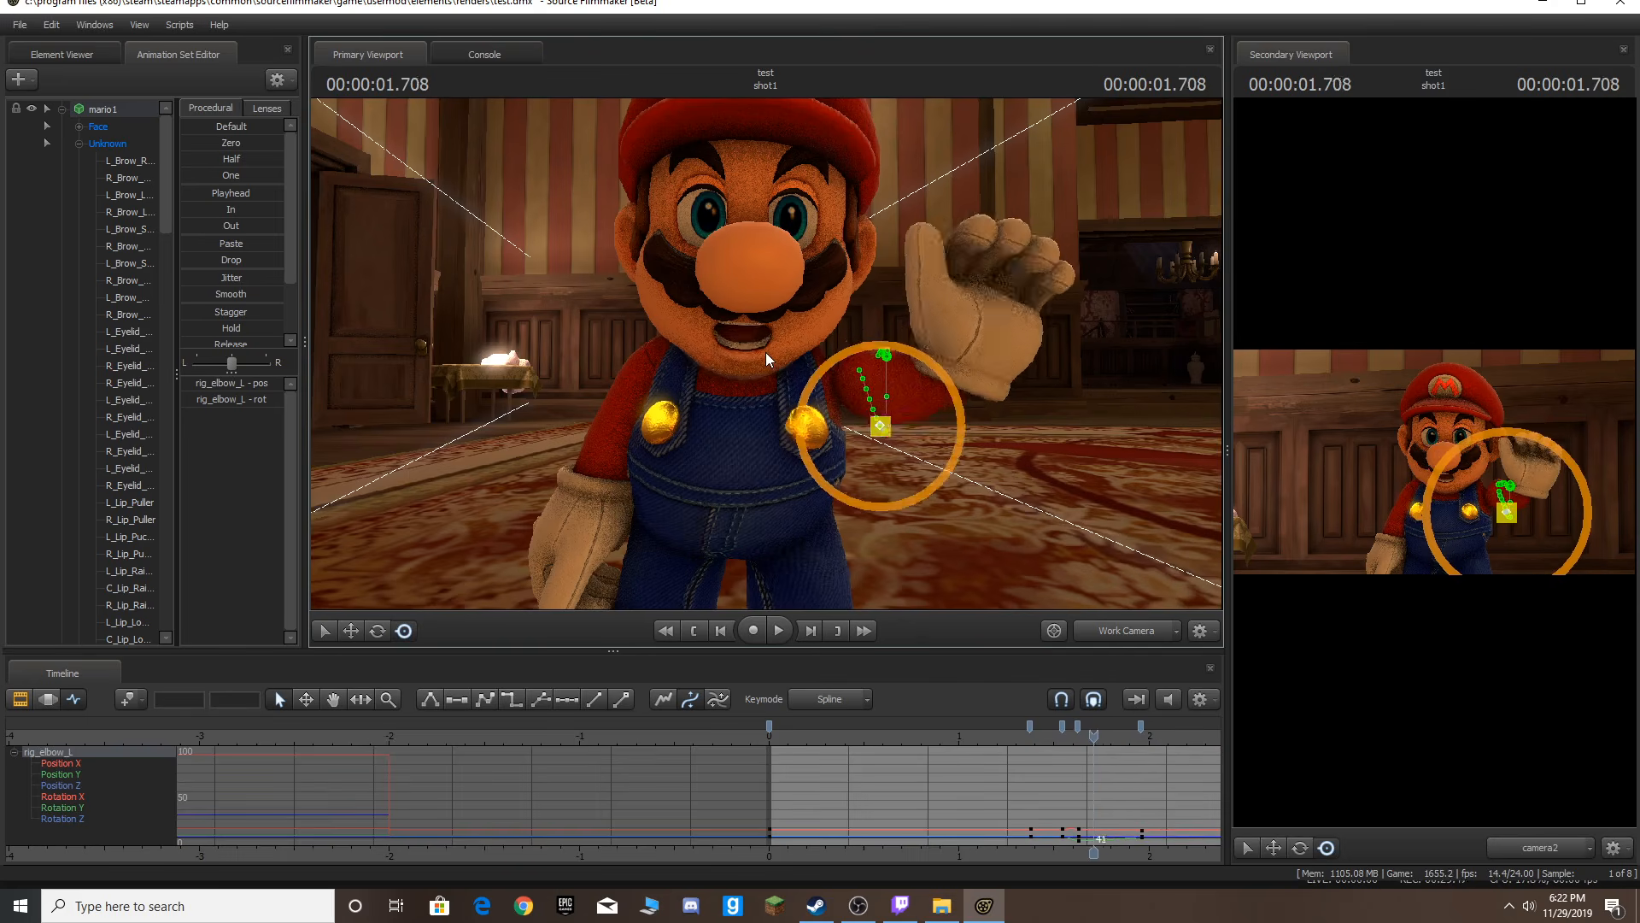
key(Home)
key(space)
scroll(1110, 734, down, 5)
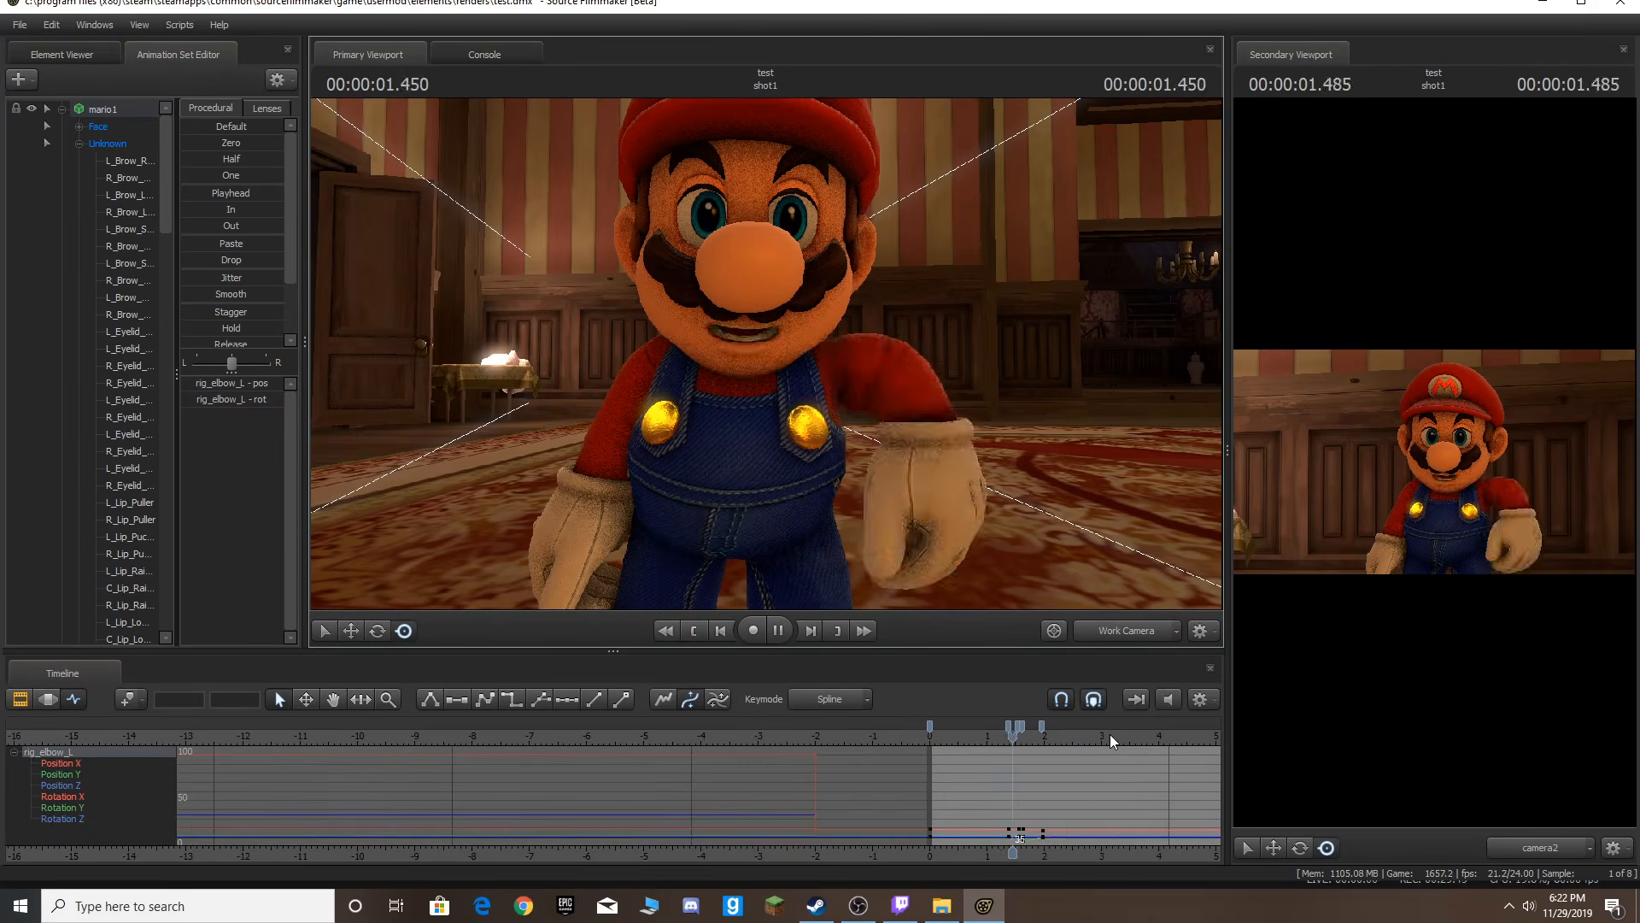
scroll(1110, 734, down, 4)
key(space)
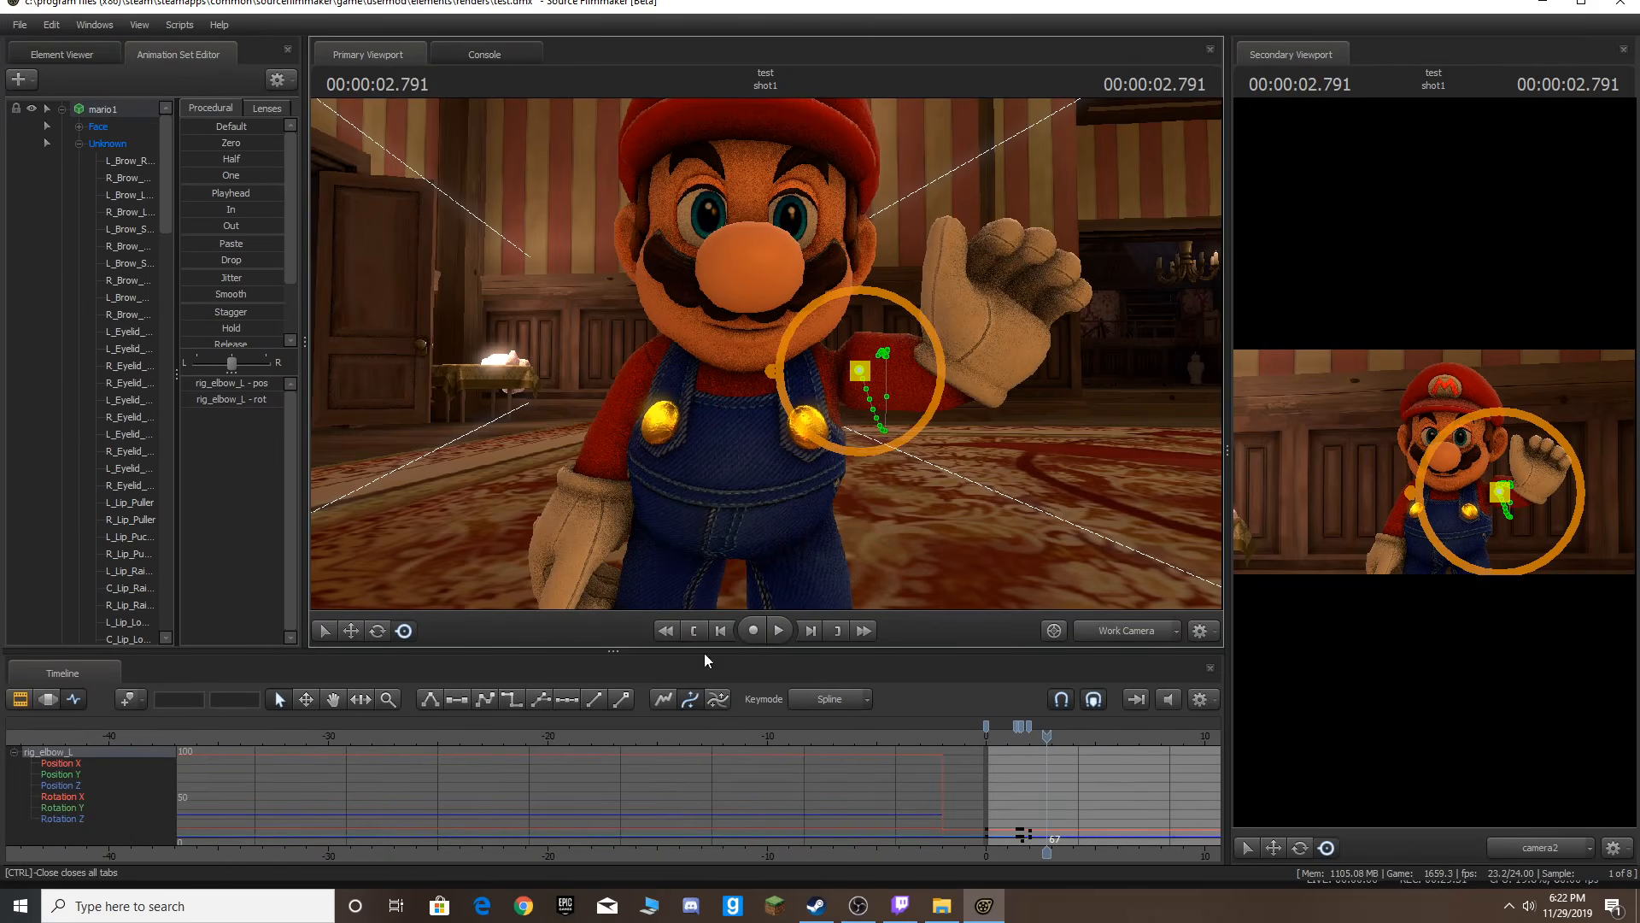
key(Home)
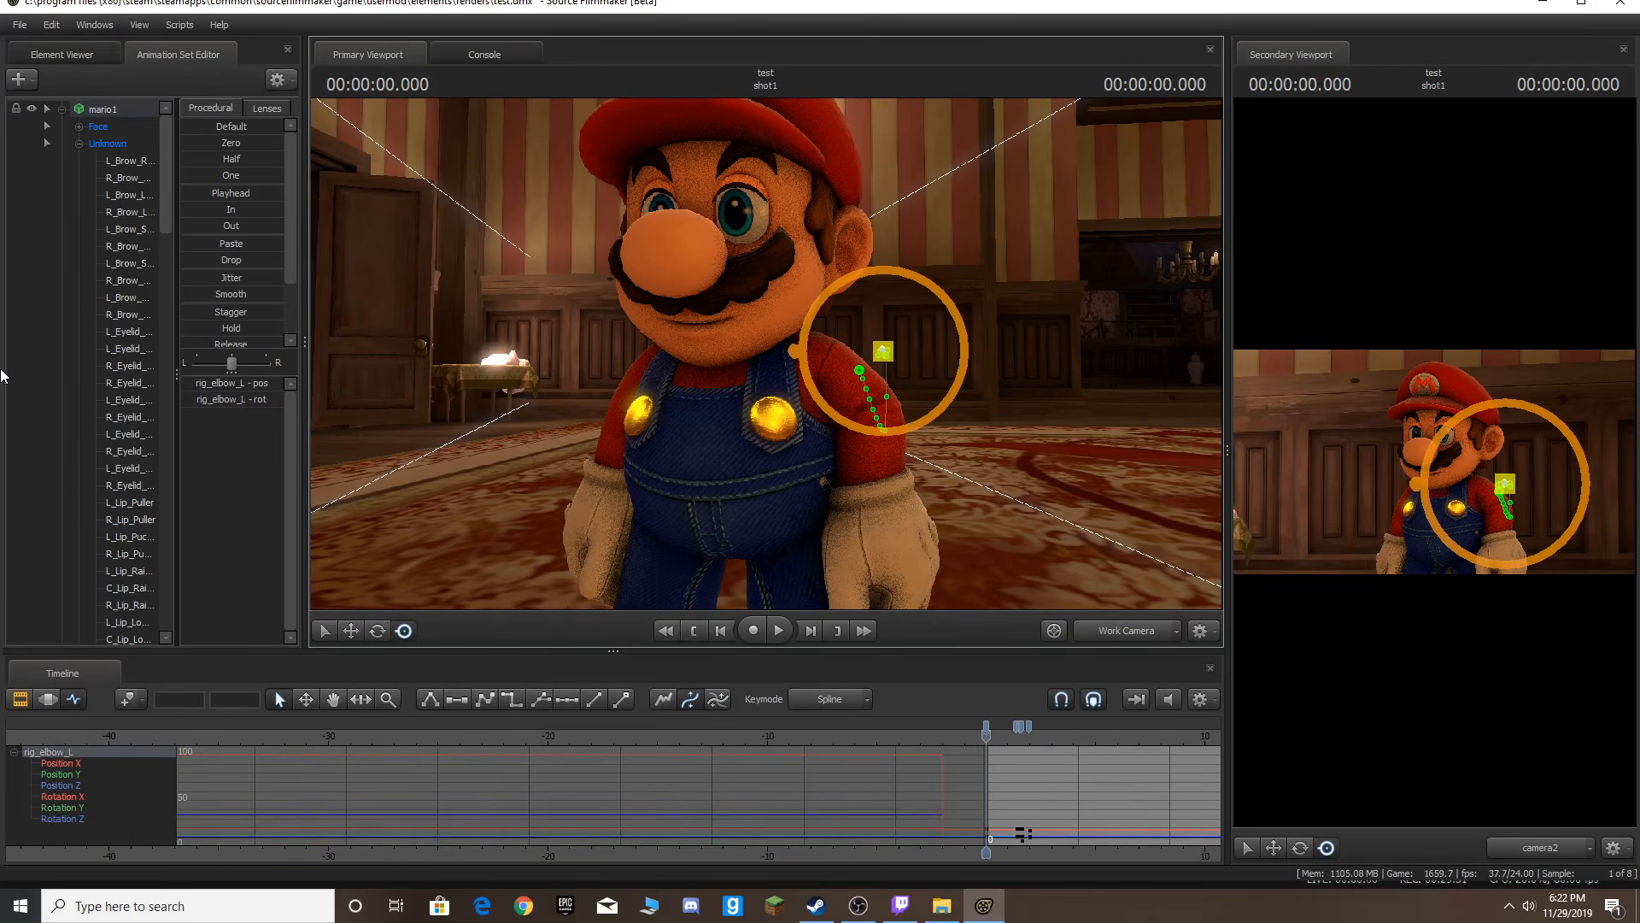
click(19, 79)
click(134, 115)
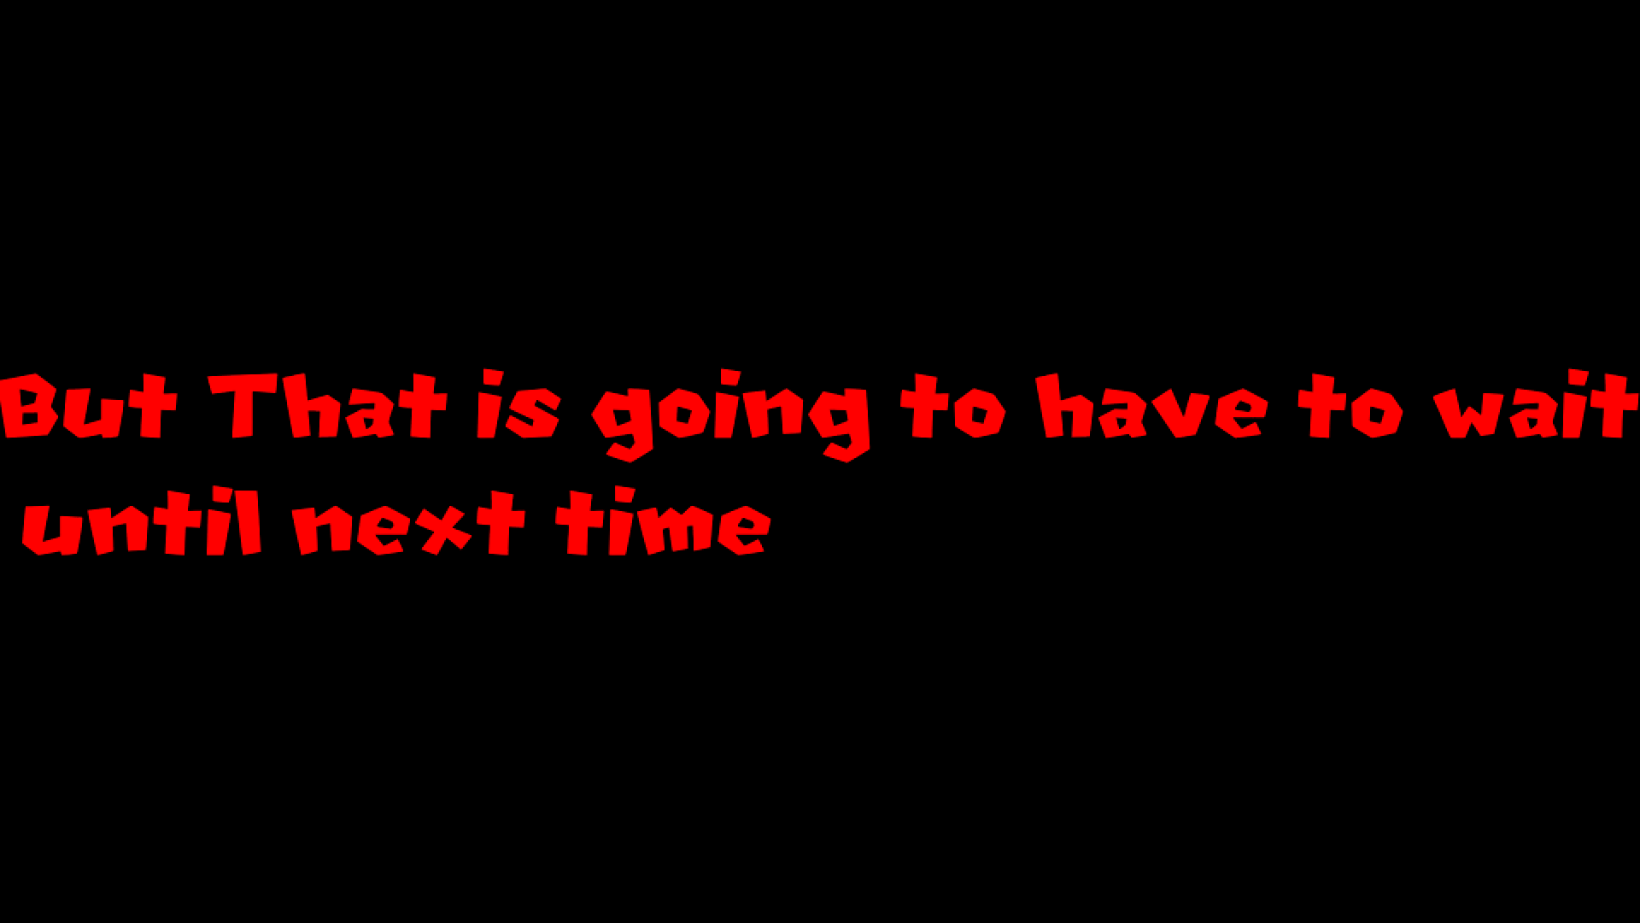